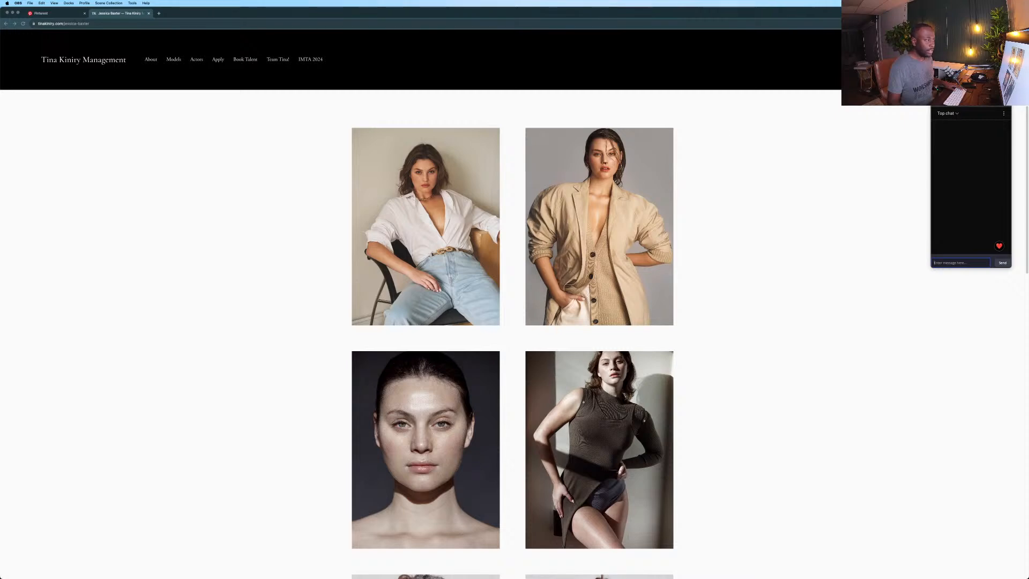
Examine the photos in the open model's portfolio on the Tina Kiniry Management site.
{"action": "scroll", "coordinate": [594, 219], "scroll_direction": "down", "scroll_amount": 4}
{"action": "scroll", "coordinate": [508, 319], "scroll_direction": "down", "scroll_amount": 4}
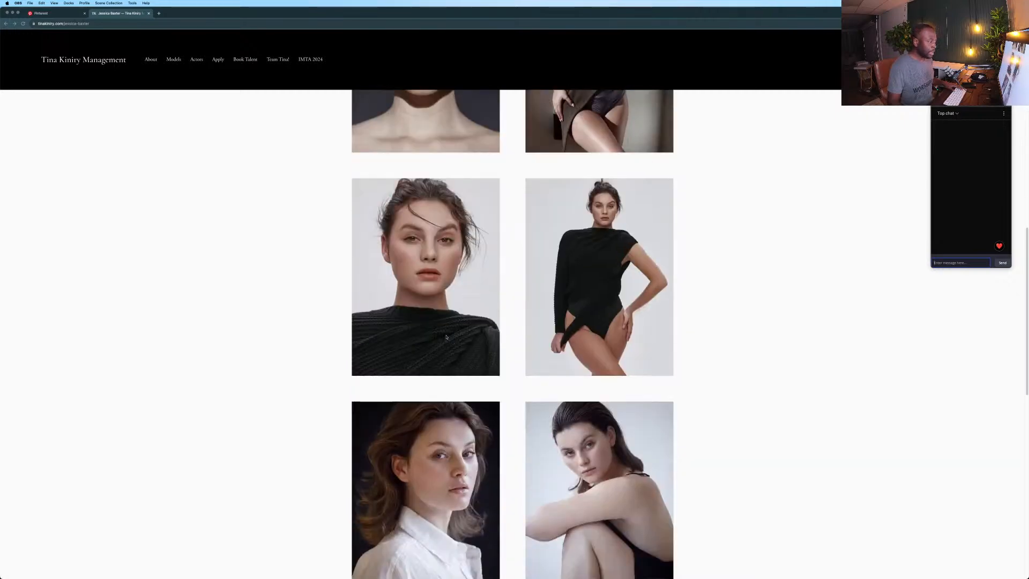
{"action": "scroll", "coordinate": [569, 328], "scroll_direction": "down", "scroll_amount": 5}
{"action": "scroll", "coordinate": [569, 328], "scroll_direction": "down", "scroll_amount": 5}
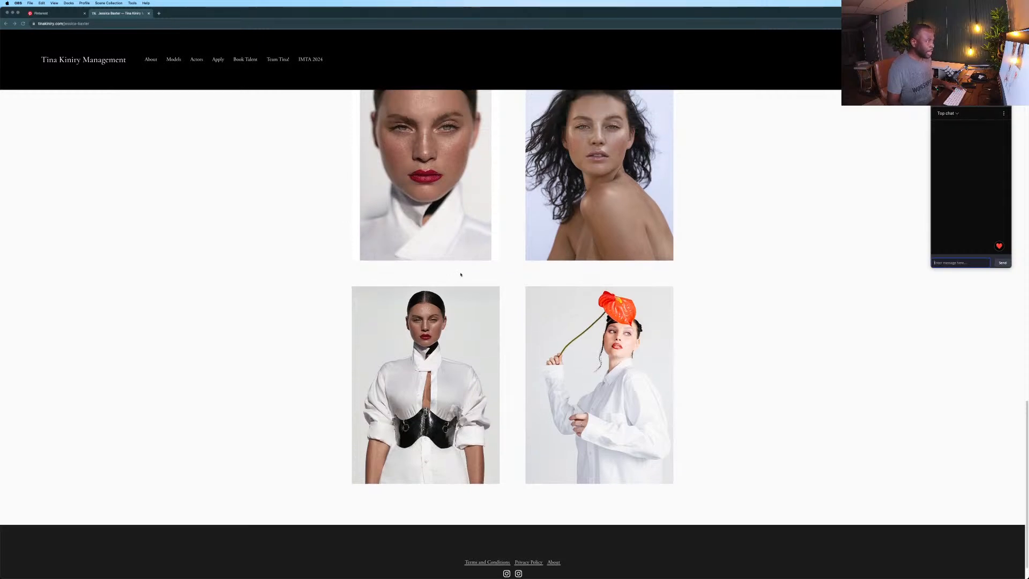
{"action": "scroll", "coordinate": [459, 273], "scroll_direction": "up", "scroll_amount": 3}
{"action": "scroll", "coordinate": [489, 308], "scroll_direction": "up", "scroll_amount": 5}
Return to the models overview, open the portfolio of the fifth model in the top row and examine its photos.
{"action": "key", "text": "super+bracketleft"}
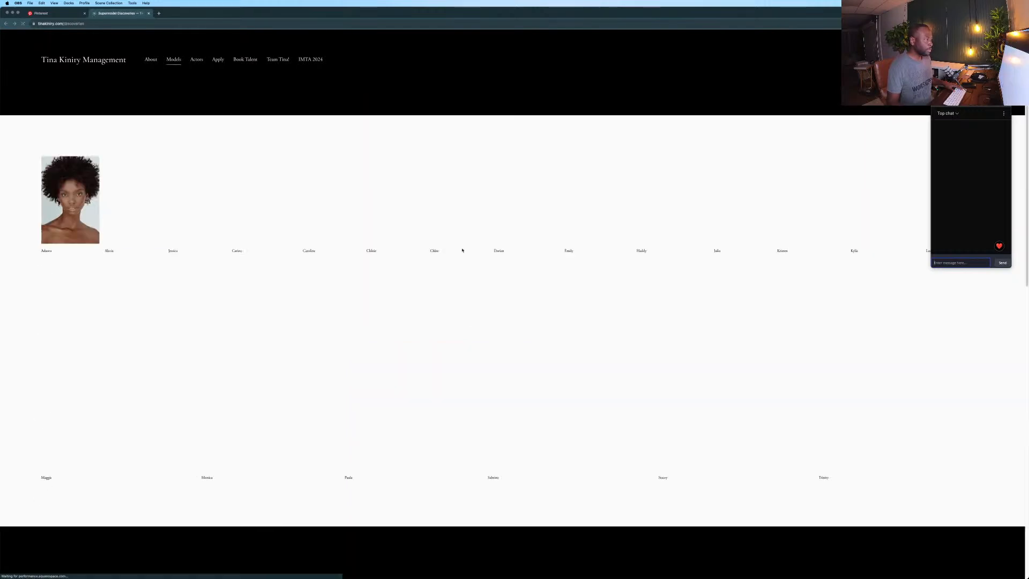
{"action": "left_click", "coordinate": [332, 204]}
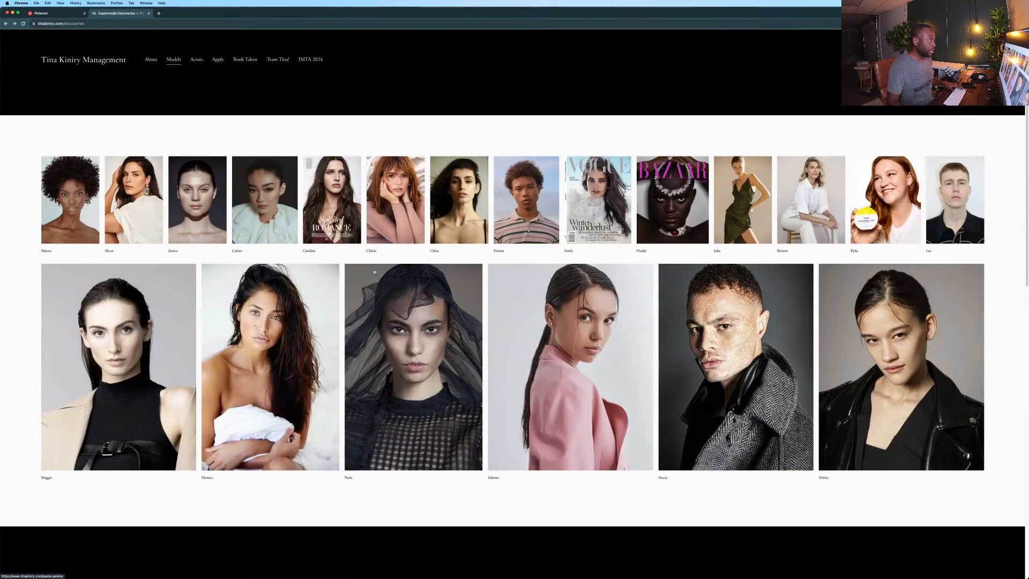
{"action": "scroll", "coordinate": [422, 290], "scroll_direction": "down", "scroll_amount": 5}
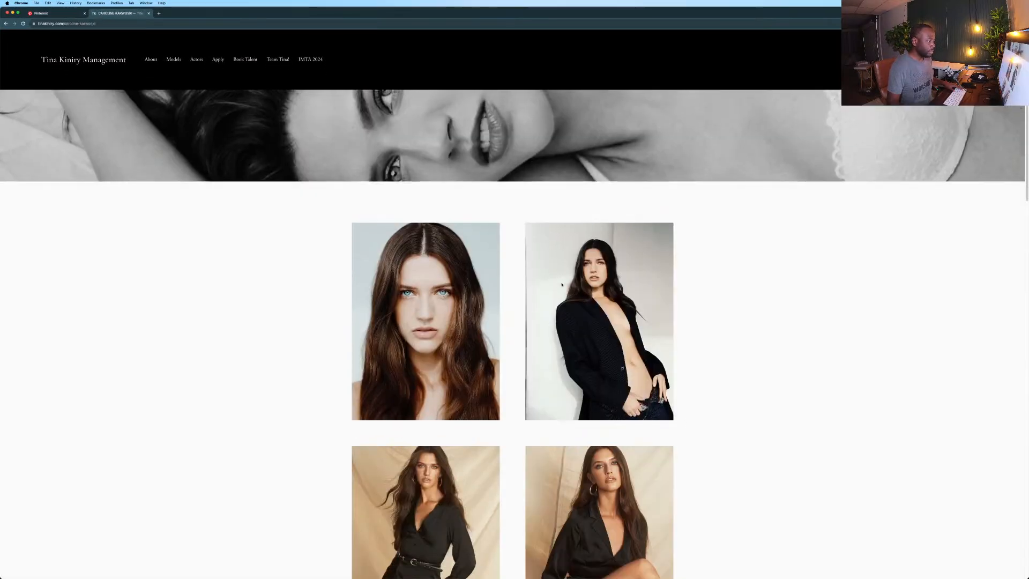
{"action": "scroll", "coordinate": [561, 284], "scroll_direction": "down", "scroll_amount": 4}
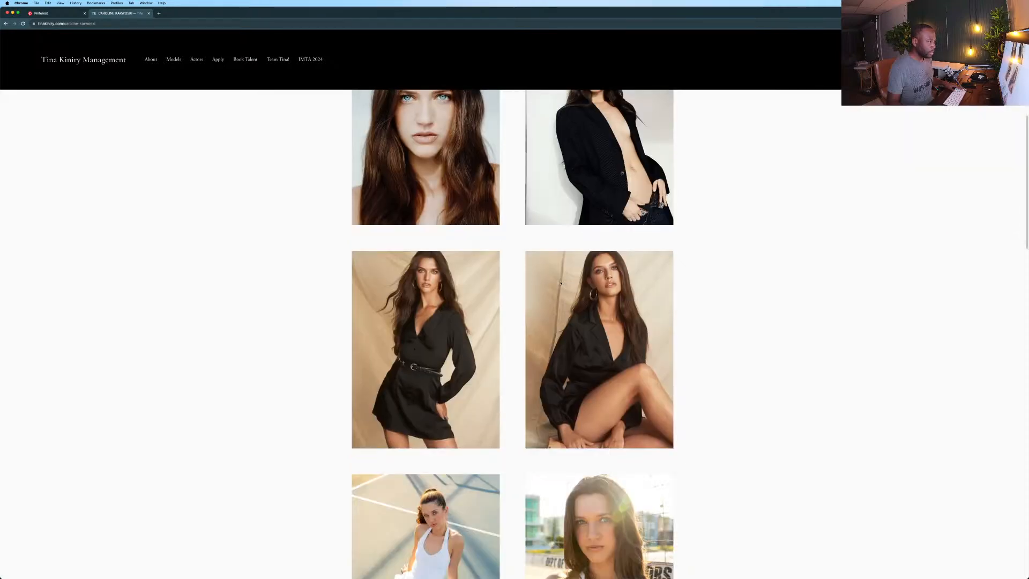
{"action": "scroll", "coordinate": [560, 283], "scroll_direction": "down", "scroll_amount": 3}
{"action": "scroll", "coordinate": [557, 278], "scroll_direction": "down", "scroll_amount": 4}
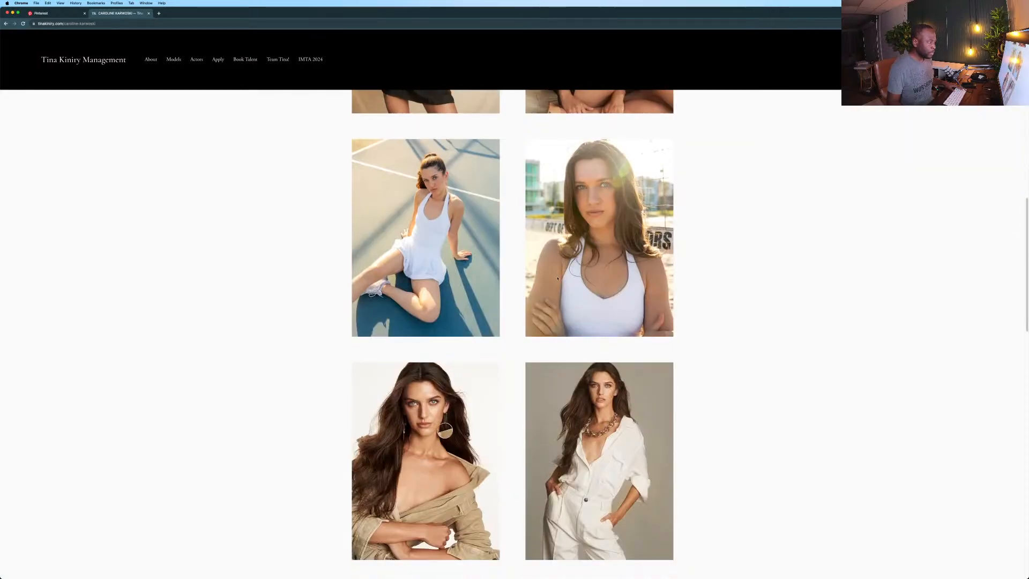
{"action": "scroll", "coordinate": [557, 278], "scroll_direction": "down", "scroll_amount": 3}
{"action": "scroll", "coordinate": [450, 295], "scroll_direction": "down", "scroll_amount": 3}
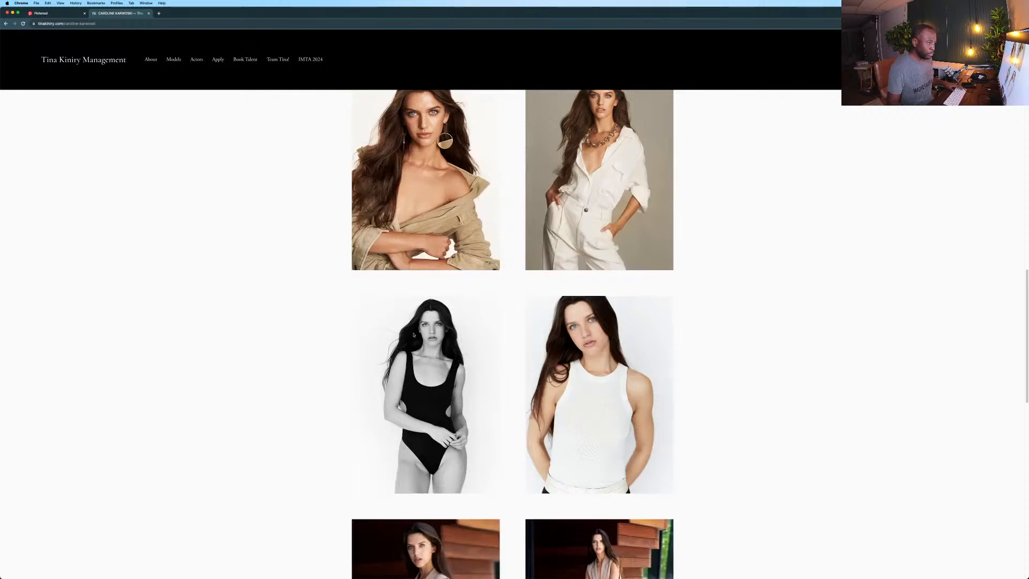
{"action": "scroll", "coordinate": [571, 316], "scroll_direction": "down", "scroll_amount": 3}
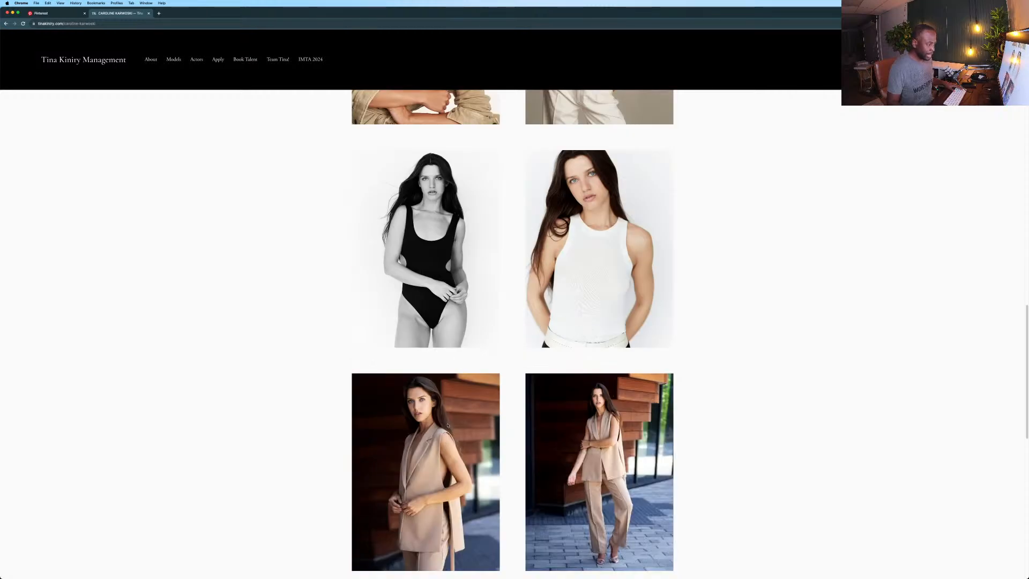
{"action": "scroll", "coordinate": [420, 402], "scroll_direction": "down", "scroll_amount": 5}
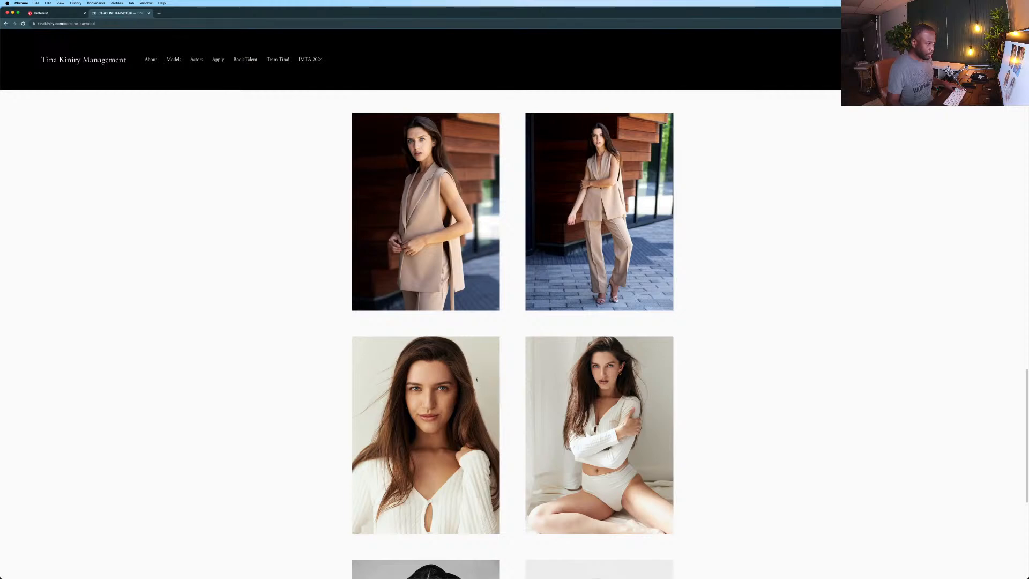
{"action": "scroll", "coordinate": [464, 365], "scroll_direction": "down", "scroll_amount": 2}
{"action": "scroll", "coordinate": [446, 363], "scroll_direction": "down", "scroll_amount": 5}
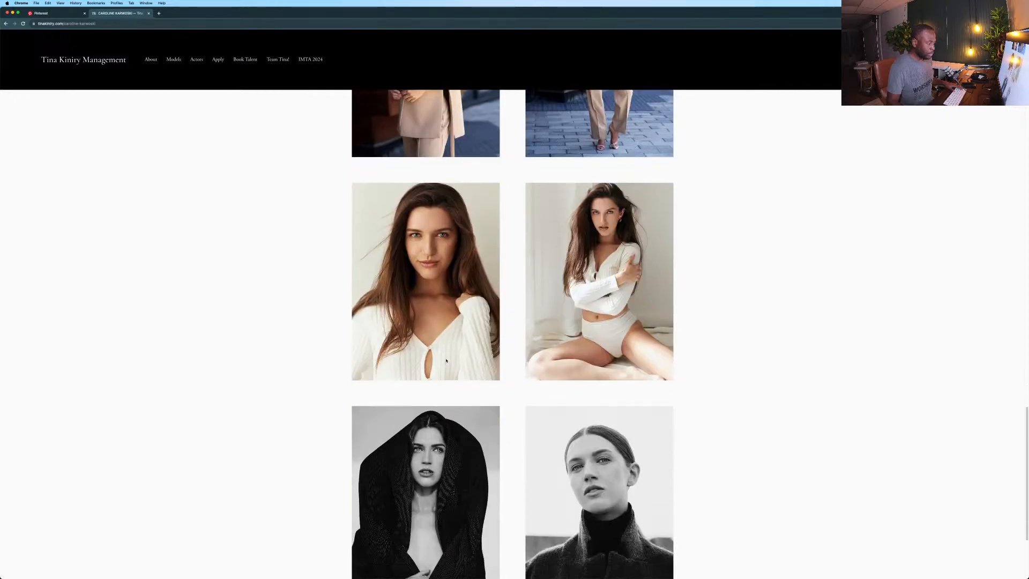
Review this portfolio again from the lower photo rows back up to the model's measurements.
{"action": "scroll", "coordinate": [492, 357], "scroll_direction": "up", "scroll_amount": 12}
{"action": "scroll", "coordinate": [491, 356], "scroll_direction": "up", "scroll_amount": 6}
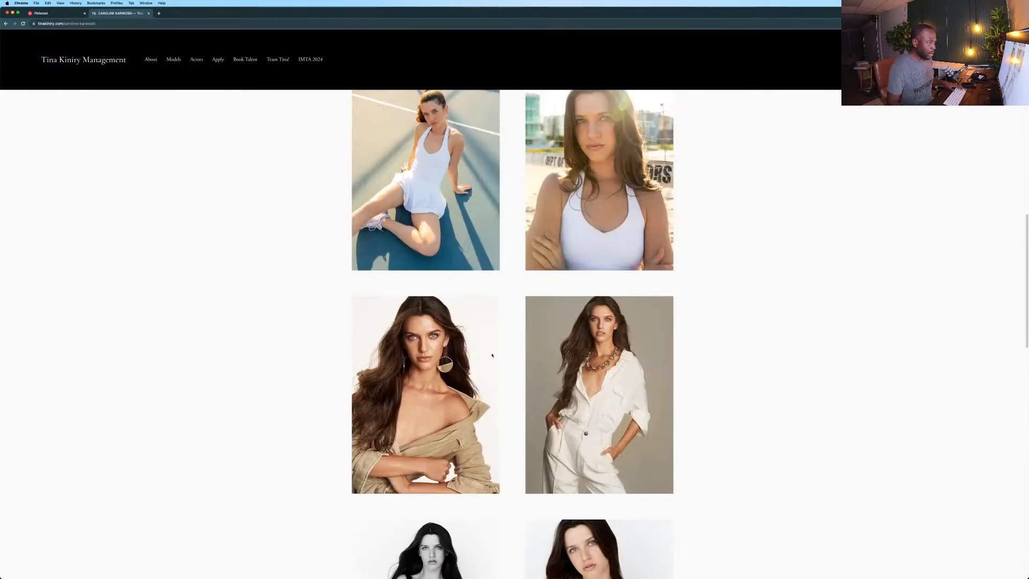
{"action": "scroll", "coordinate": [492, 354], "scroll_direction": "up", "scroll_amount": 4}
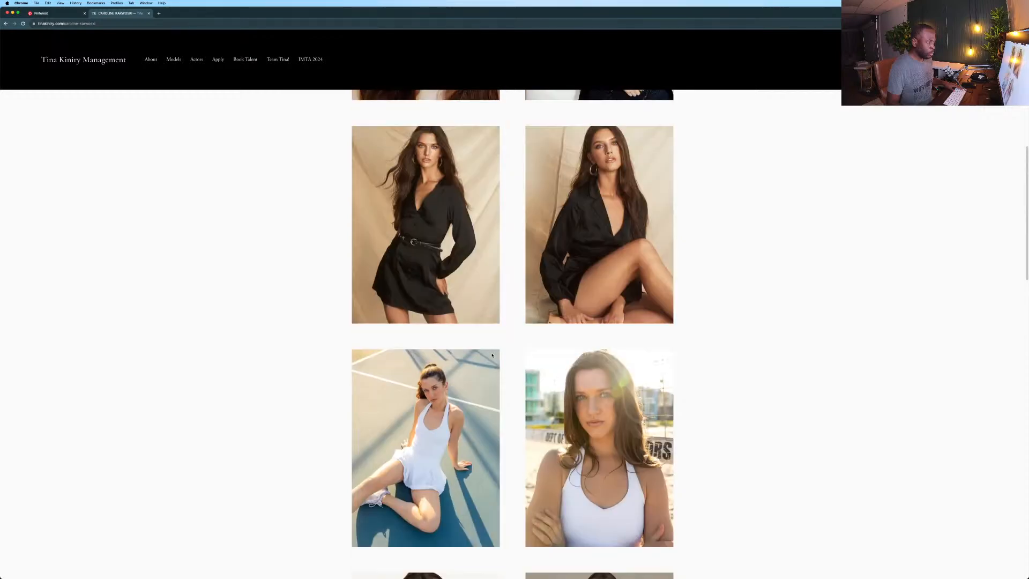
{"action": "scroll", "coordinate": [492, 355], "scroll_direction": "up", "scroll_amount": 7}
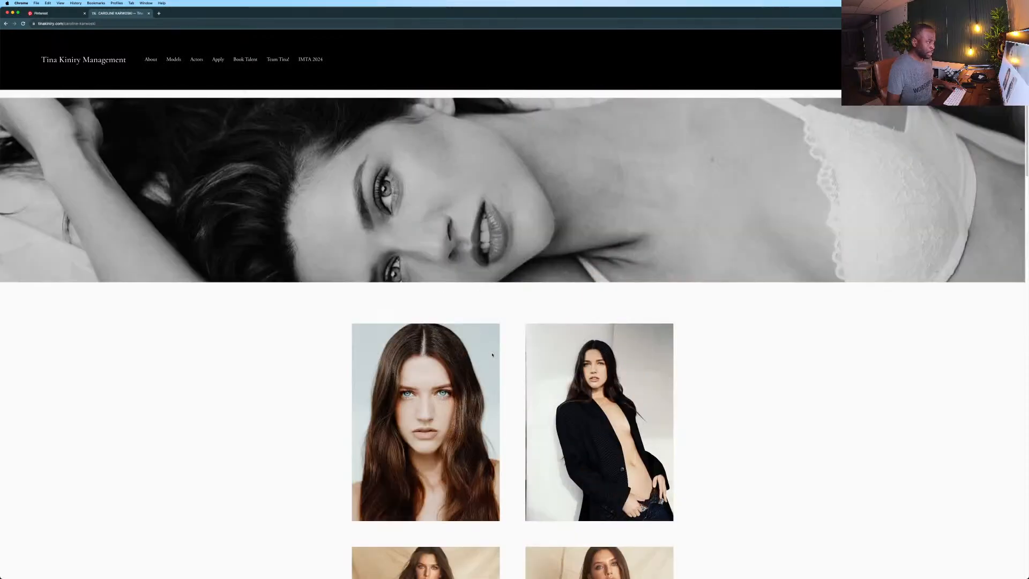
{"action": "scroll", "coordinate": [492, 354], "scroll_direction": "up", "scroll_amount": 2}
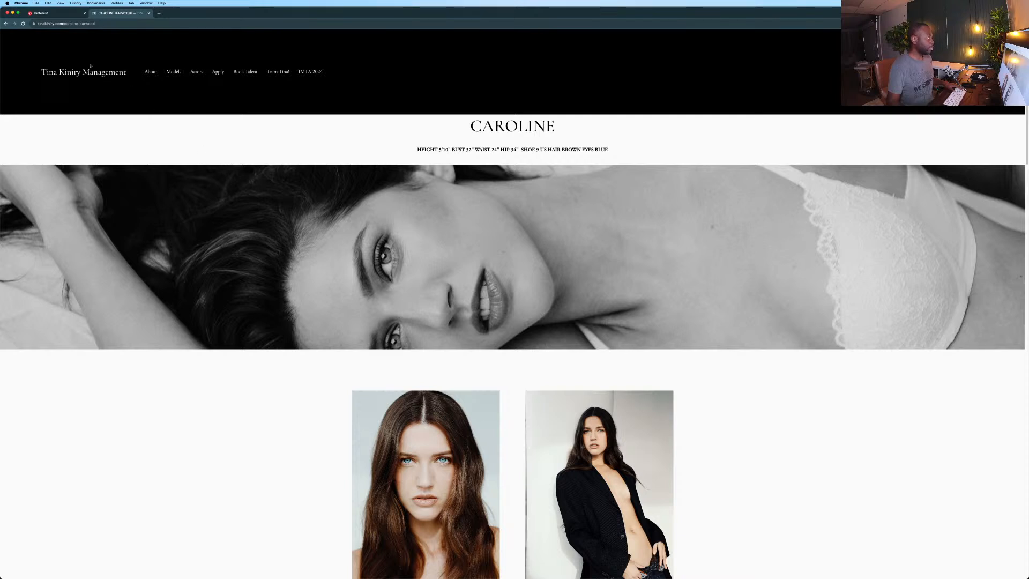
Go back to the models overview, open the red-haired model's portfolio and examine how its photos are paired.
{"action": "left_click", "coordinate": [6, 23]}
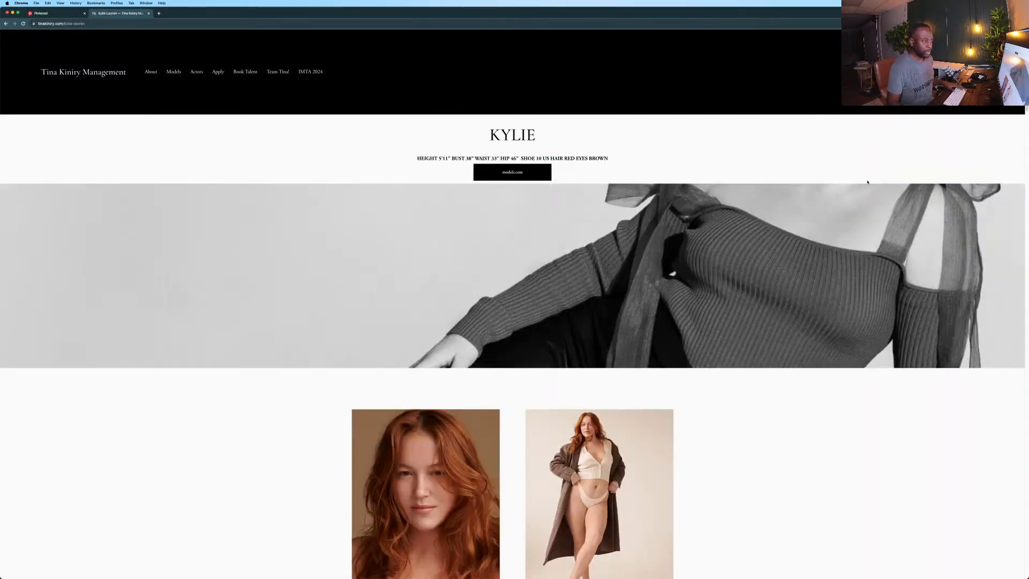
{"action": "scroll", "coordinate": [530, 150], "scroll_direction": "down", "scroll_amount": 5}
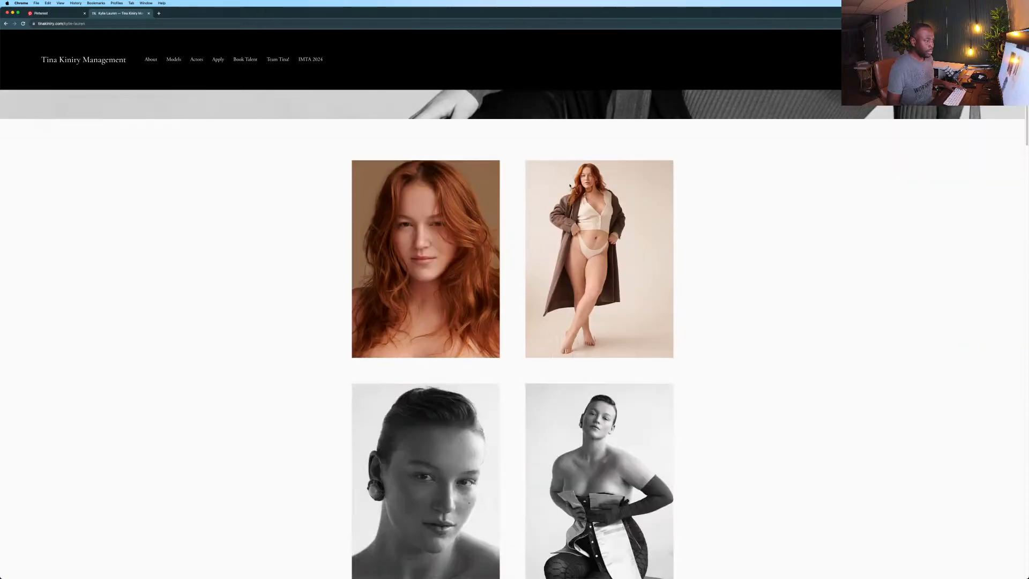
{"action": "scroll", "coordinate": [570, 181], "scroll_direction": "down", "scroll_amount": 4}
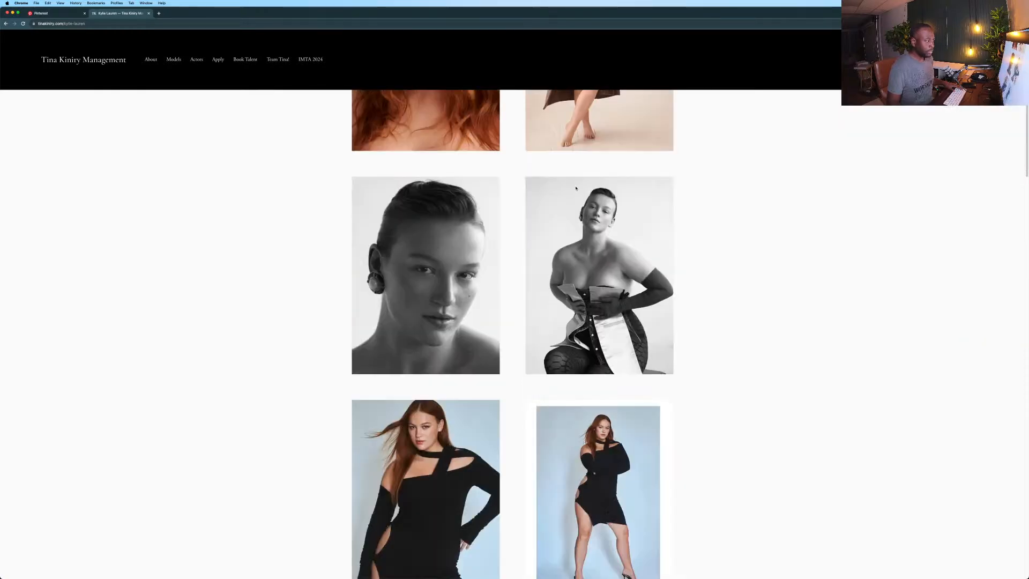
{"action": "scroll", "coordinate": [575, 187], "scroll_direction": "down", "scroll_amount": 15}
{"action": "scroll", "coordinate": [575, 189], "scroll_direction": "up", "scroll_amount": 7}
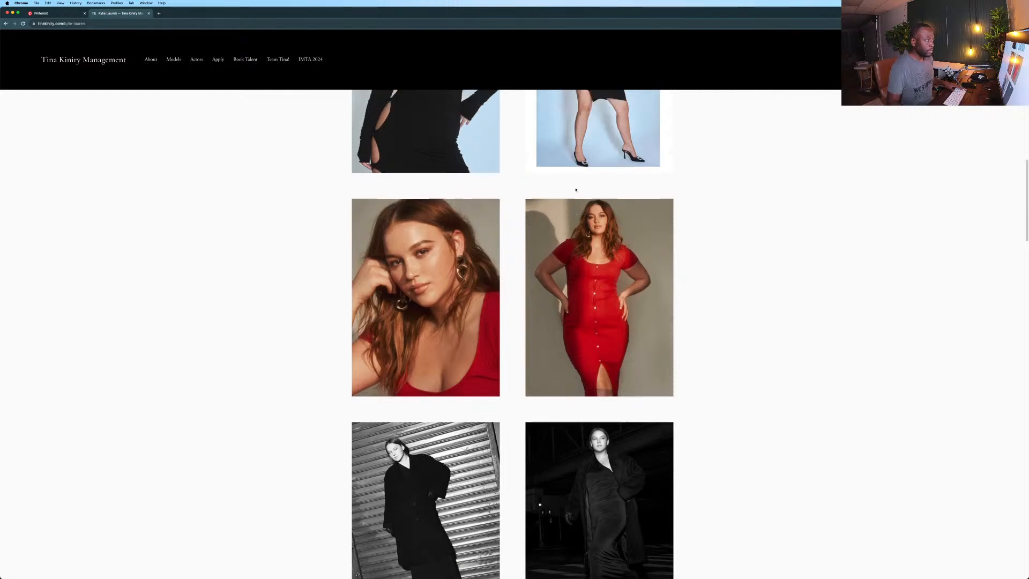
{"action": "scroll", "coordinate": [576, 189], "scroll_direction": "up", "scroll_amount": 4}
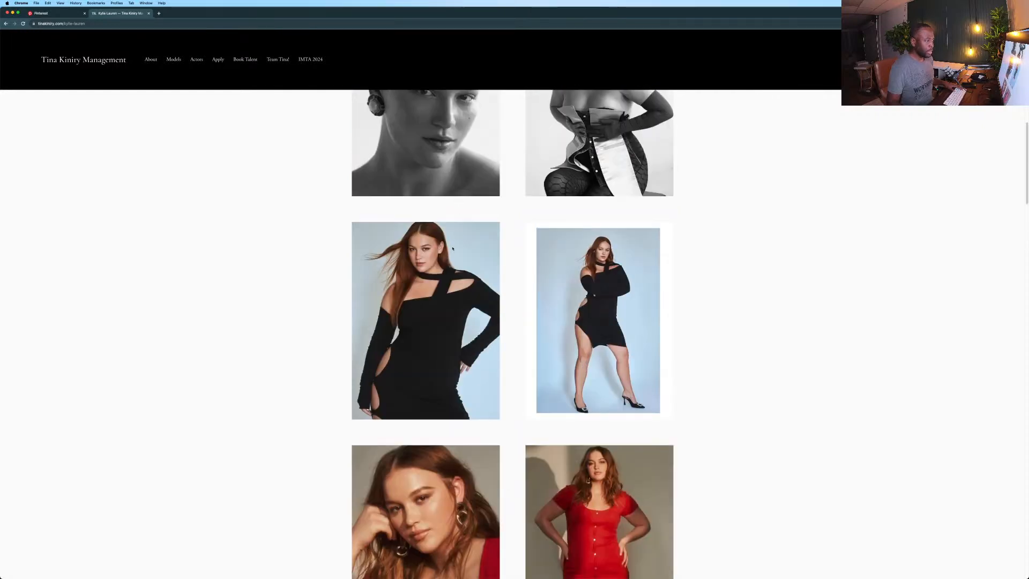
{"action": "scroll", "coordinate": [425, 247], "scroll_direction": "down", "scroll_amount": 9}
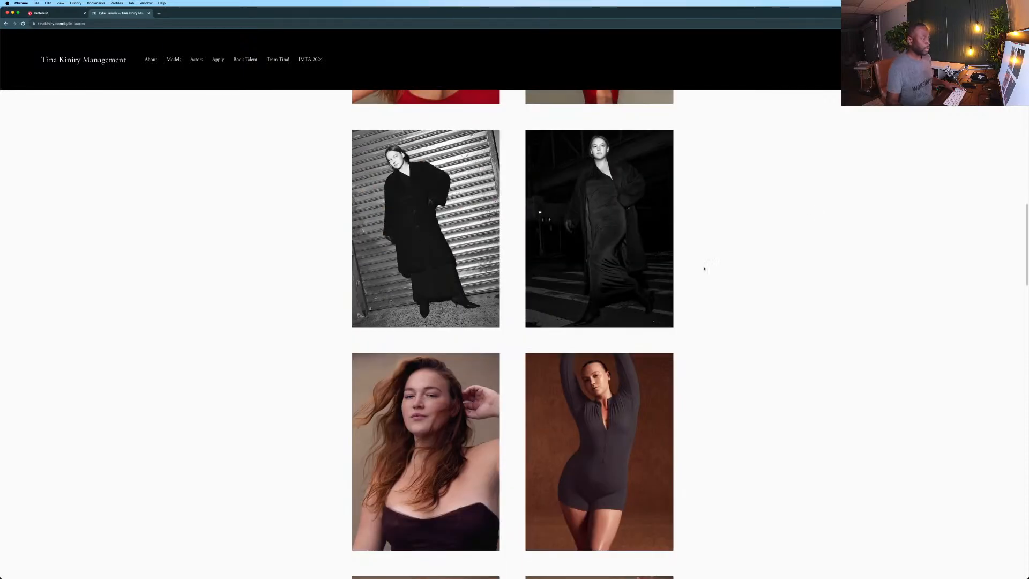
Minimize the browser, switch to Capture One and open the grey-backdrop portrait with the hand raised to the face.
{"action": "left_click", "coordinate": [12, 12]}
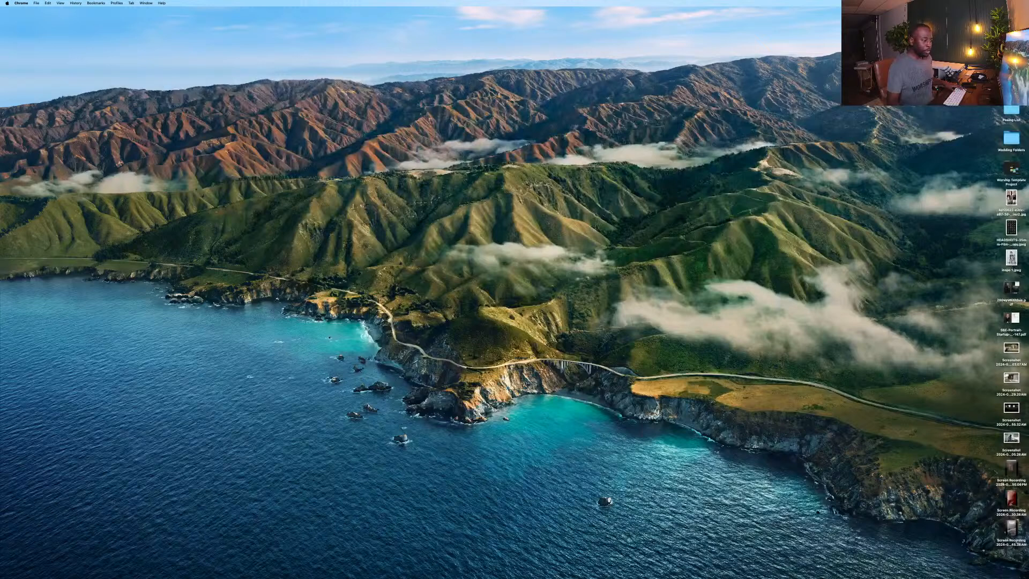
{"action": "left_click", "coordinate": [667, 567]}
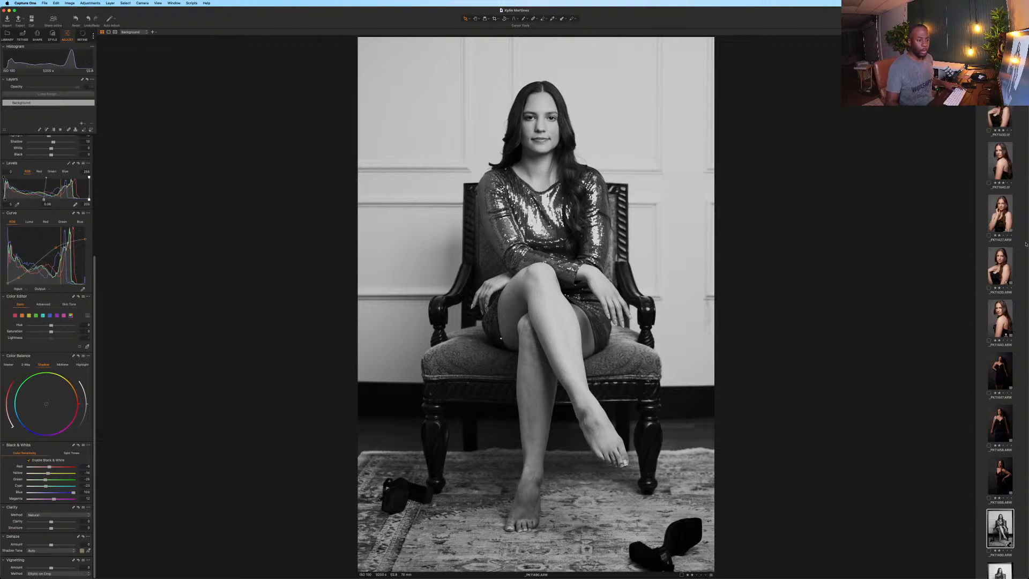
{"action": "left_click", "coordinate": [1005, 212]}
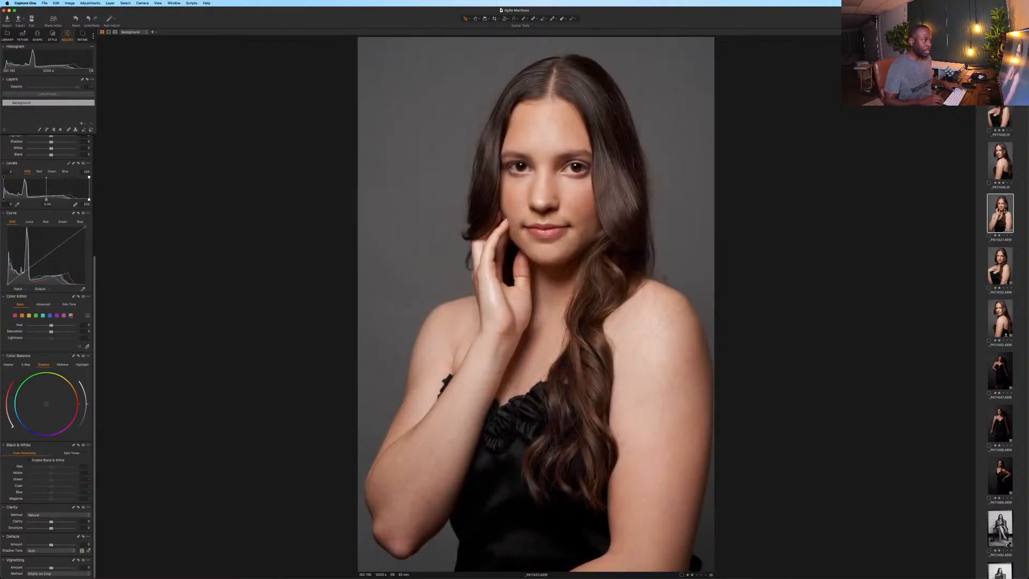
View the session photos one by one, from the grey-backdrop portraits through the black dress and chair shots to the first blue dress photo.
{"action": "key", "text": "Down"}
{"action": "key", "text": "Down"}
{"action": "key", "text": "Down"}
{"action": "key", "text": "Down"}
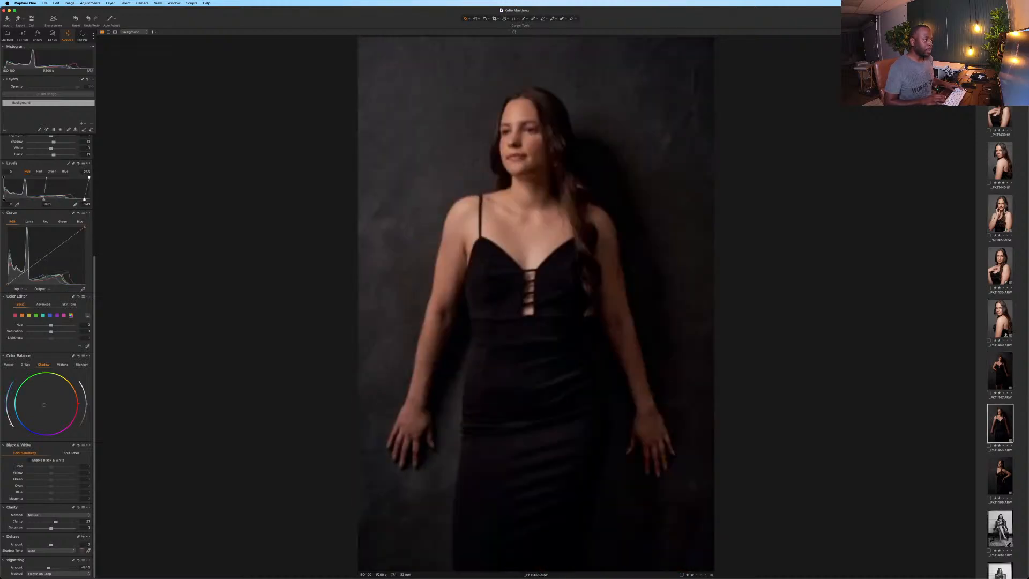
{"action": "key", "text": "Down"}
{"action": "key", "text": "Down"}
{"action": "key", "text": "Down"}
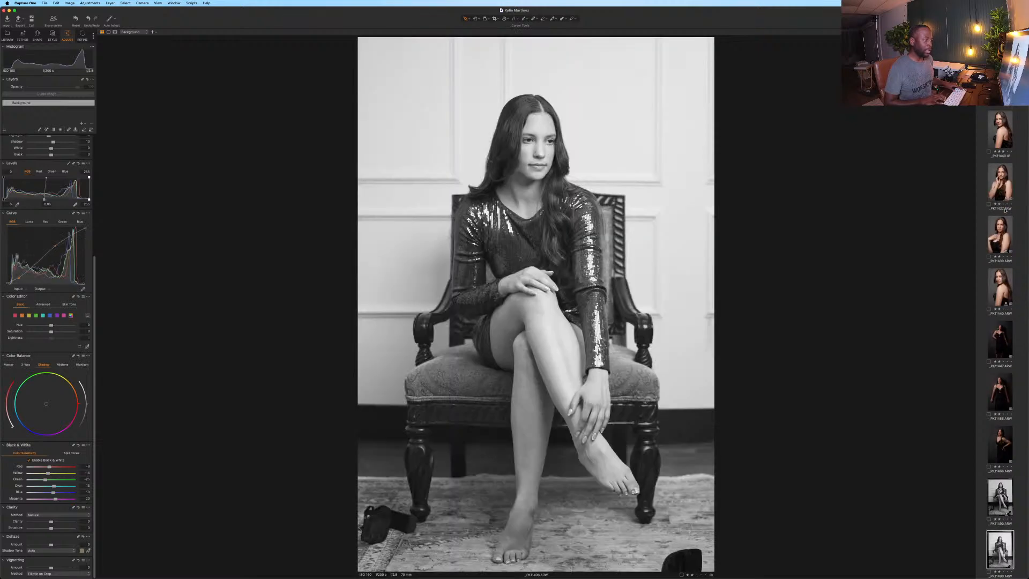
{"action": "key", "text": "Down"}
{"action": "key", "text": "Down"}
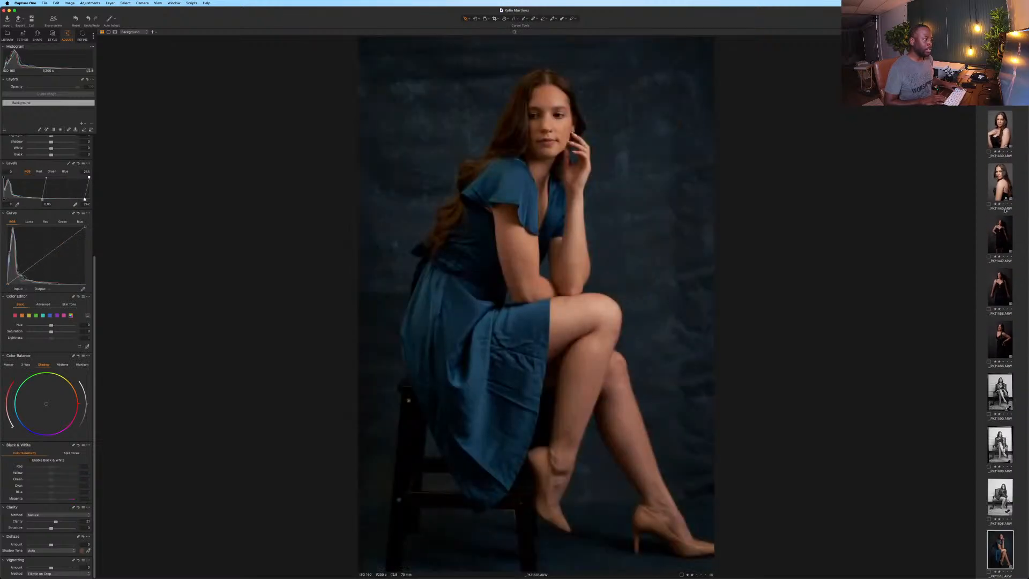
View the remaining blue dress photos, the gold gown and white shirt sets, and the first black-and-white trench coat portrait.
{"action": "key", "text": "Down"}
{"action": "key", "text": "Down"}
{"action": "key", "text": "Down"}
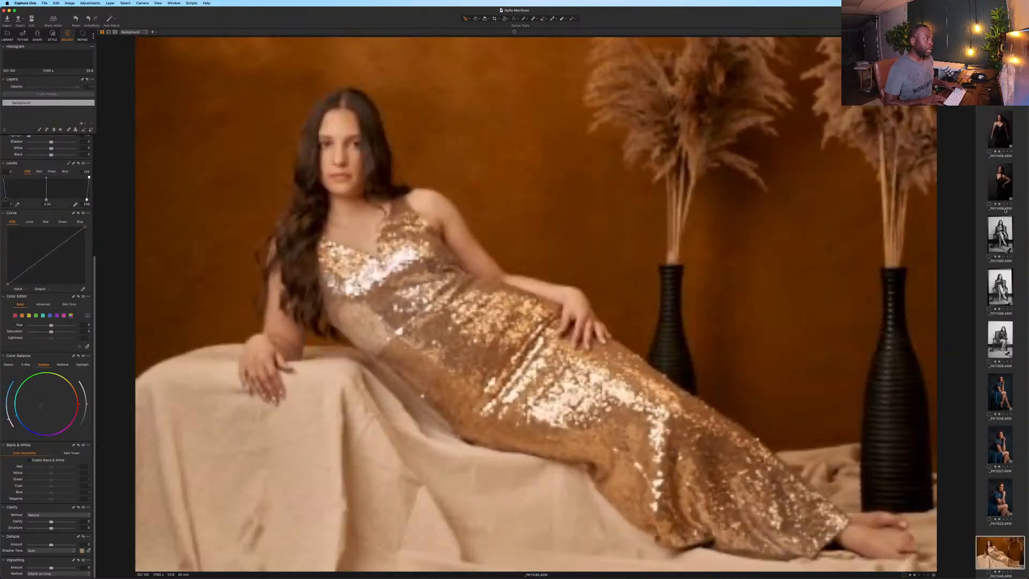
{"action": "key", "text": "Down"}
{"action": "key", "text": "Down"}
{"action": "key", "text": "Down"}
{"action": "key", "text": "Down"}
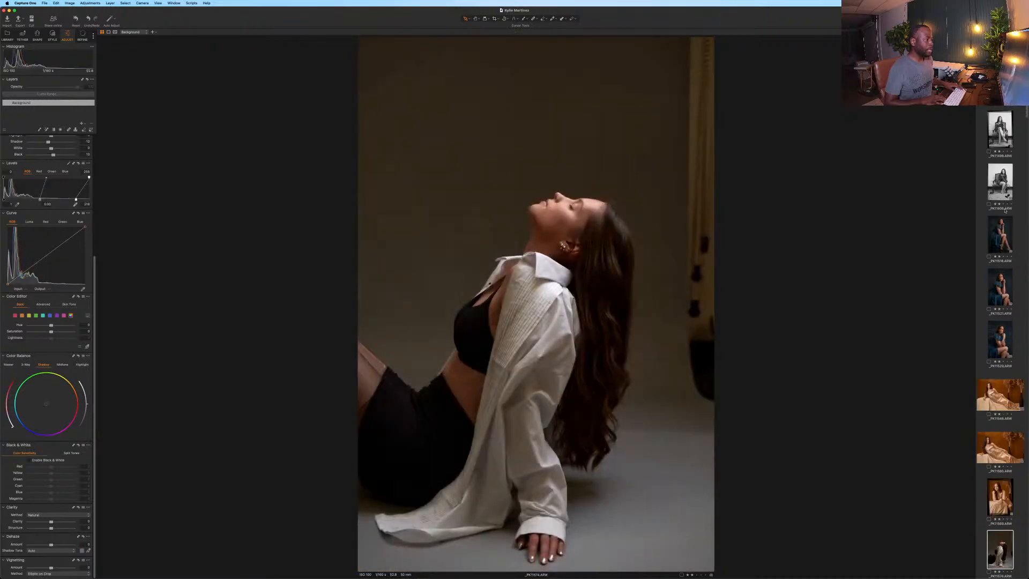
{"action": "key", "text": "Down"}
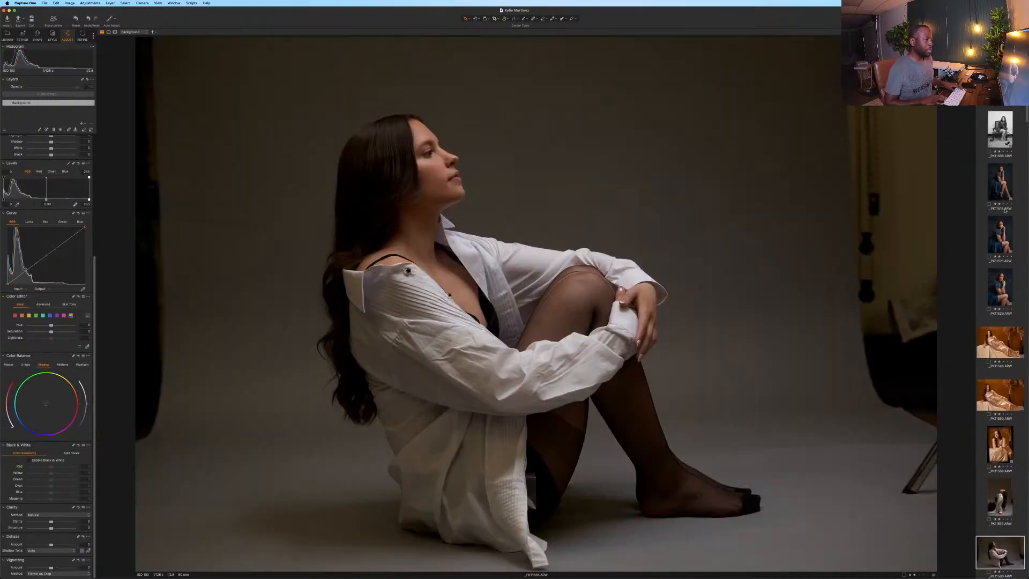
{"action": "key", "text": "Down"}
{"action": "key", "text": "Down"}
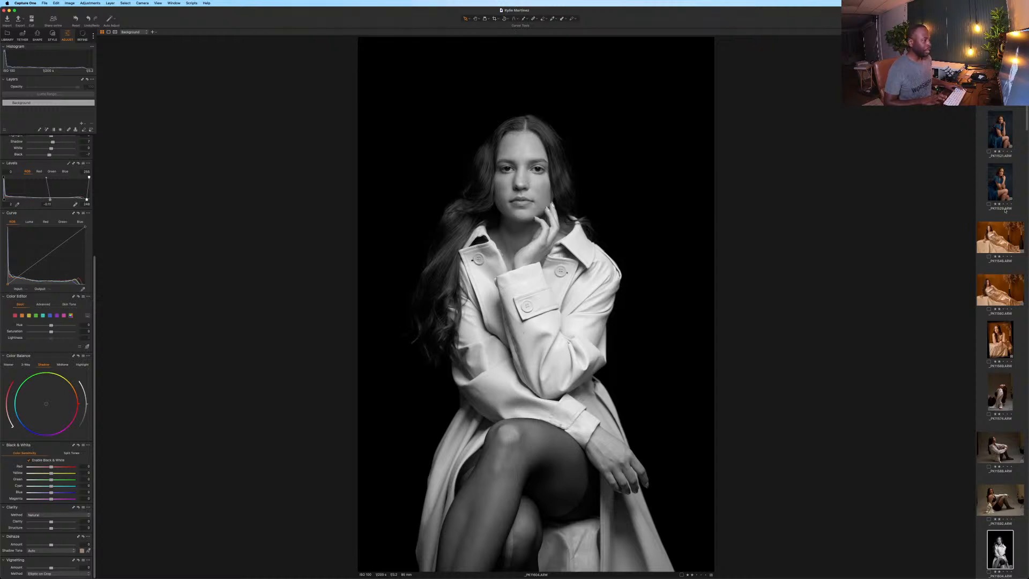
View the other trench coat shots, the backlit silhouettes and the outdoor portraits up to the white blouse photo on the lawn.
{"action": "key", "text": "Down"}
{"action": "key", "text": "Down"}
{"action": "key", "text": "Down"}
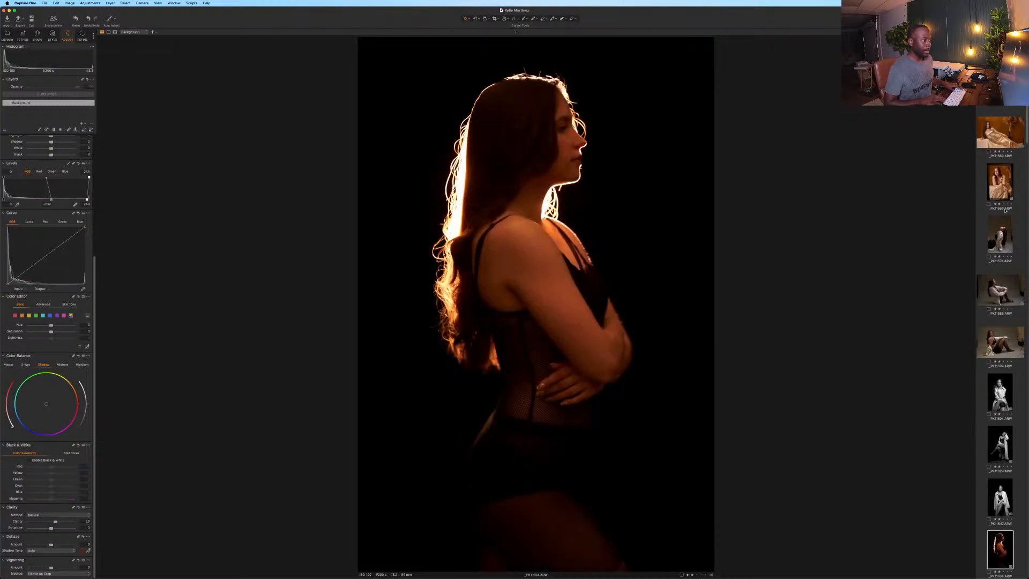
{"action": "key", "text": "Down"}
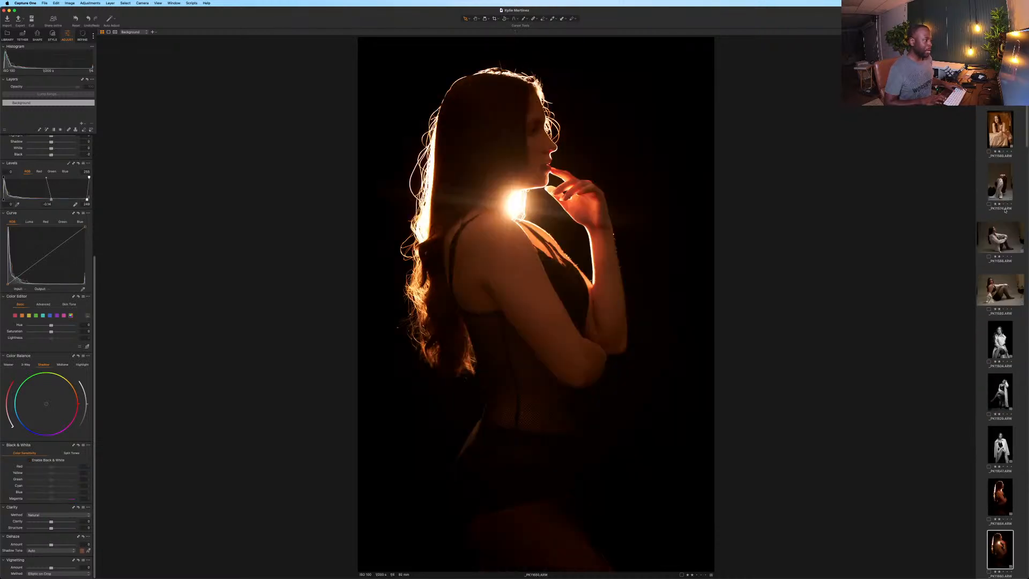
{"action": "key", "text": "Down"}
{"action": "key", "text": "Down"}
{"action": "key", "text": "Down"}
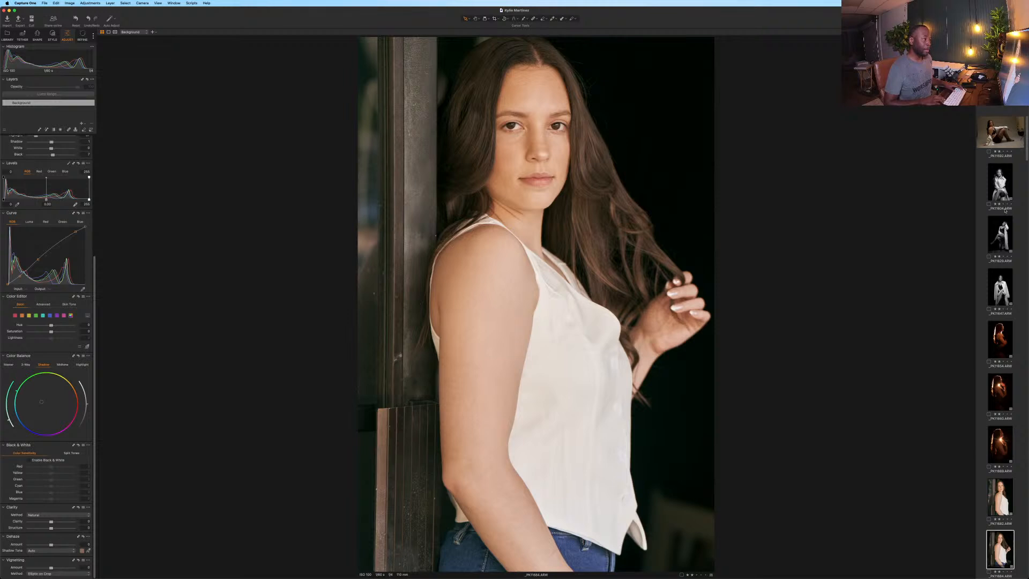
{"action": "key", "text": "Right"}
{"action": "key", "text": "Right"}
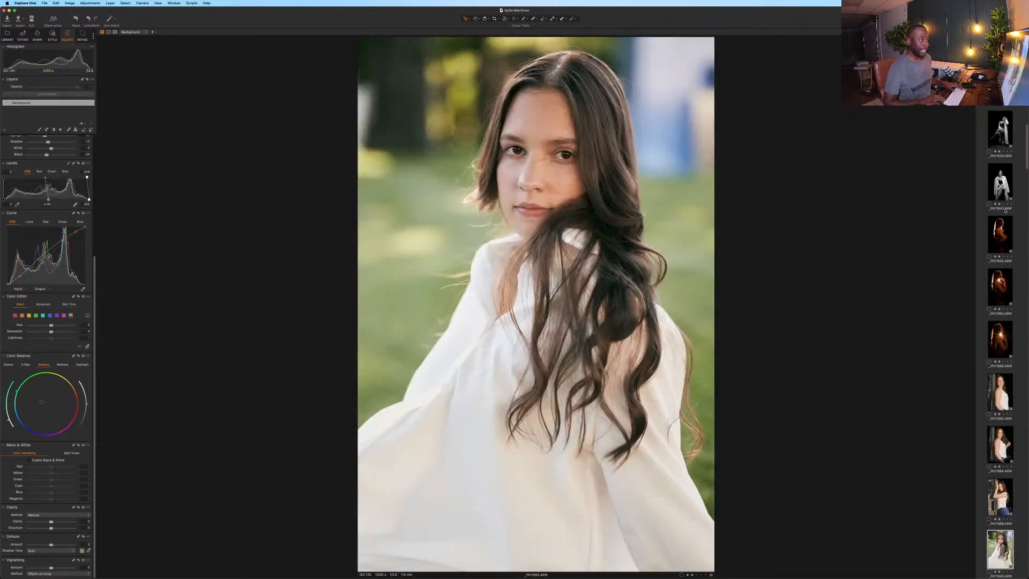
View the next outdoor photos, from the white blouse portraits on the lawn through the leather jacket shot to the portrait beside the car.
{"action": "key", "text": "Right"}
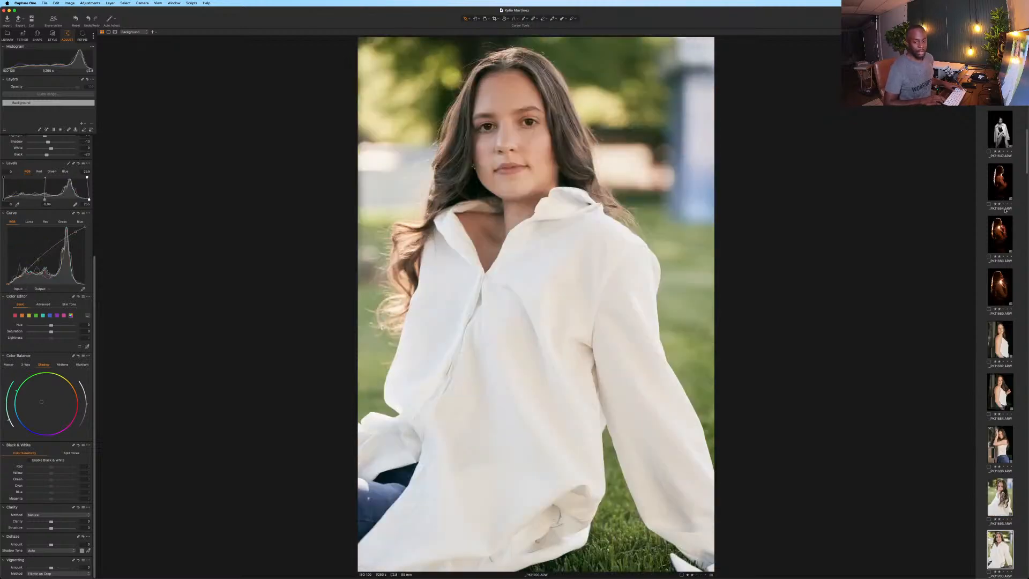
{"action": "key", "text": "Right"}
{"action": "key", "text": "Right"}
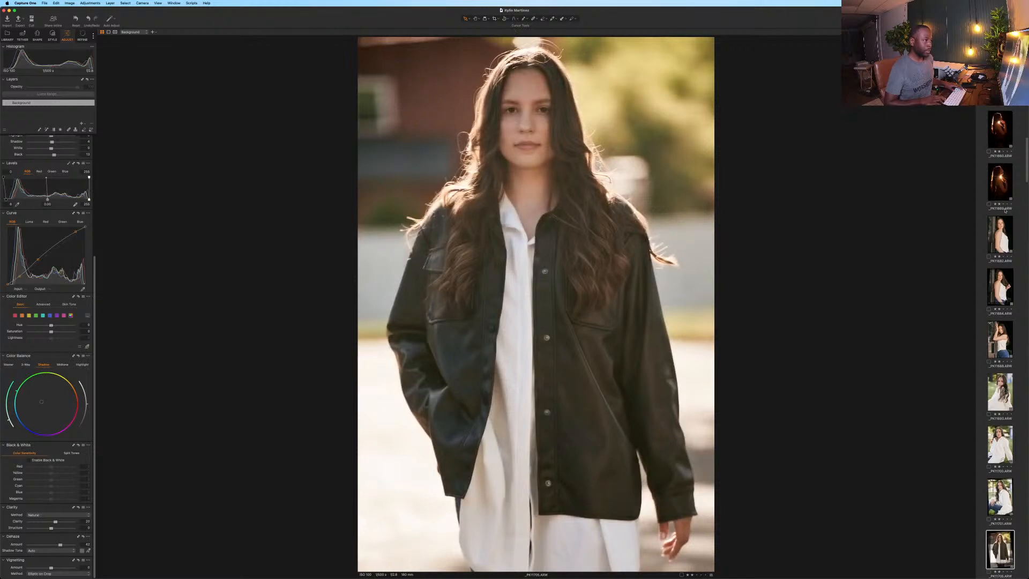
{"action": "key", "text": "Right"}
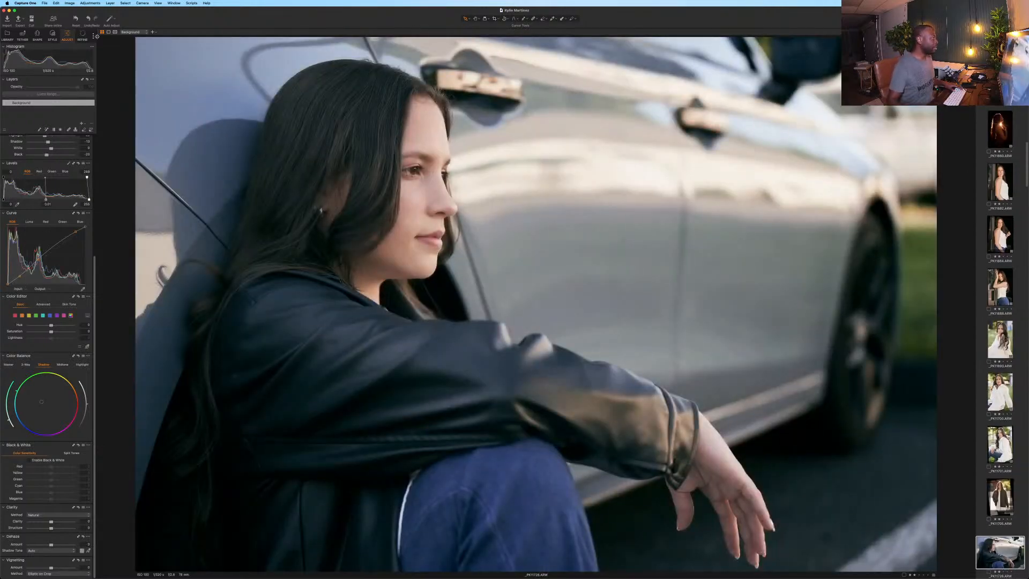
Show the three black-and-white armchair portraits side by side and check their applied style and adjustment settings.
{"action": "left_click", "coordinate": [49, 41]}
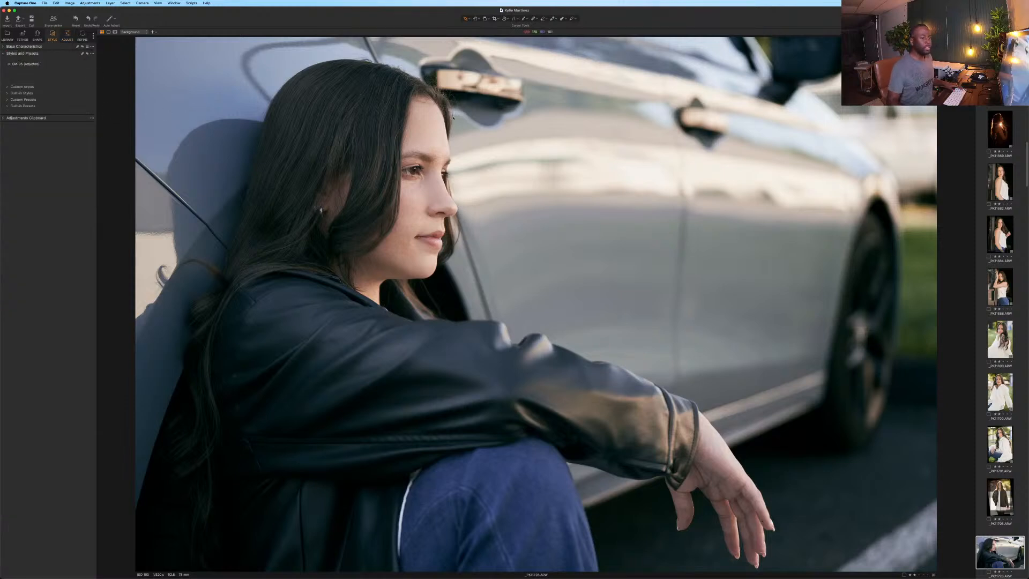
{"action": "scroll", "coordinate": [1010, 381], "scroll_direction": "down", "scroll_amount": 4}
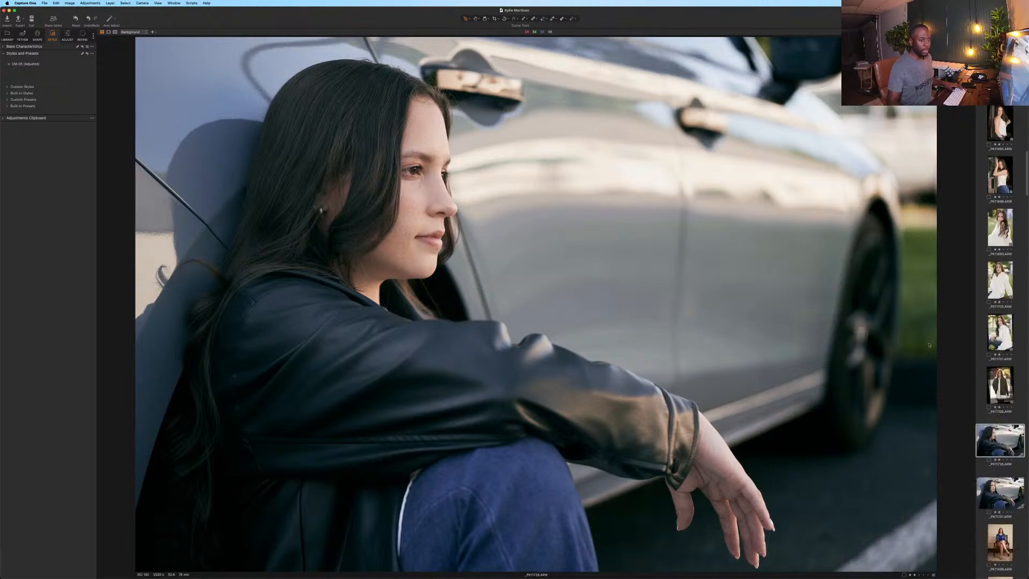
{"action": "scroll", "coordinate": [1000, 343], "scroll_direction": "up", "scroll_amount": 10}
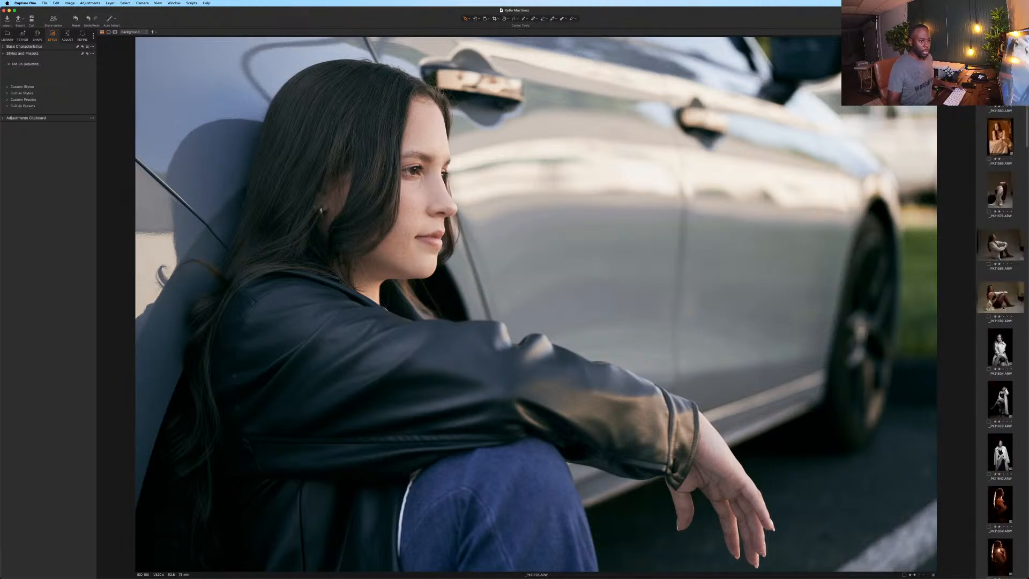
{"action": "scroll", "coordinate": [1000, 303], "scroll_direction": "up", "scroll_amount": 8}
{"action": "scroll", "coordinate": [1000, 303], "scroll_direction": "up", "scroll_amount": 9}
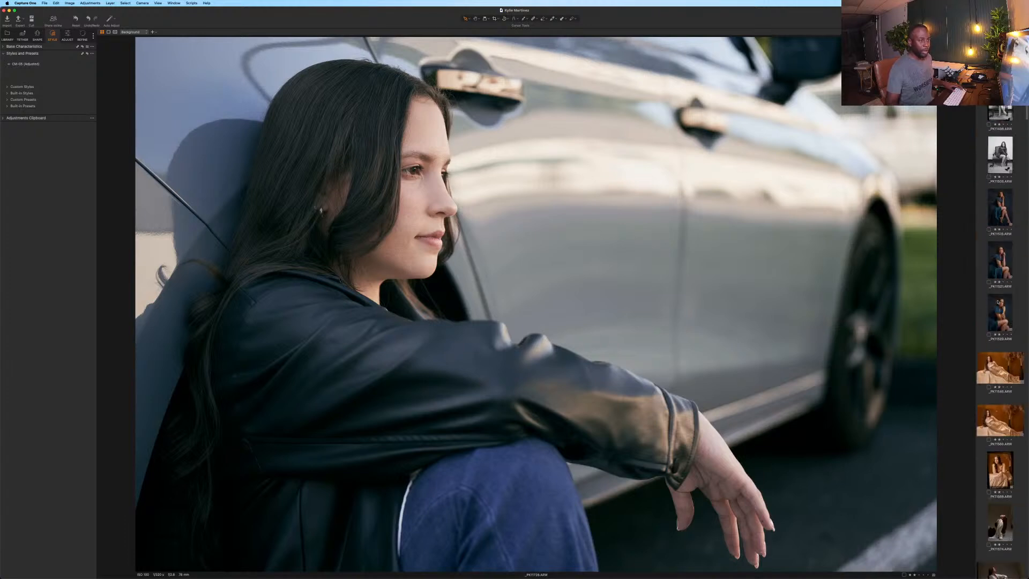
{"action": "left_click", "coordinate": [1001, 197]}
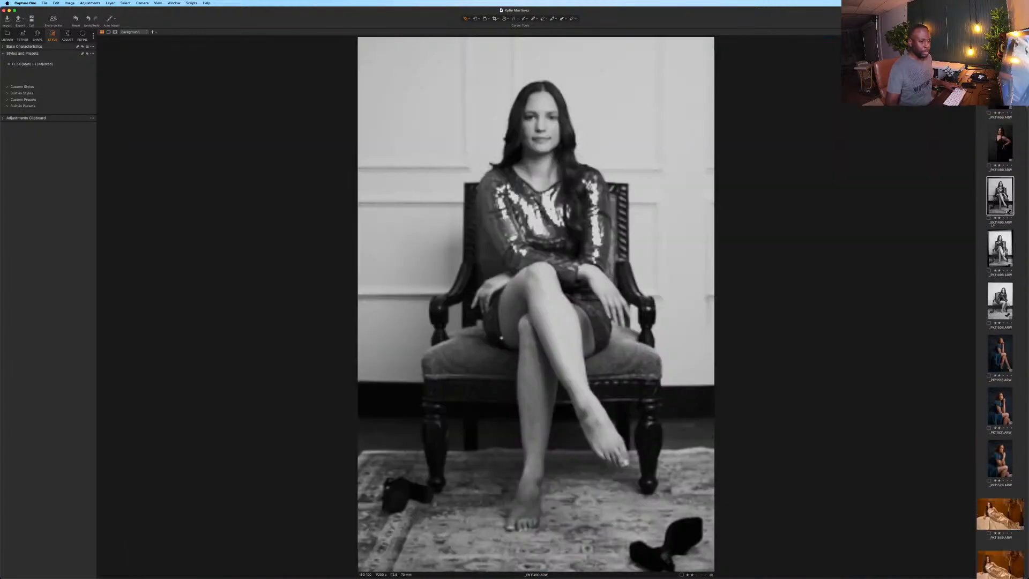
{"action": "left_click", "coordinate": [1000, 301], "text": "shift"}
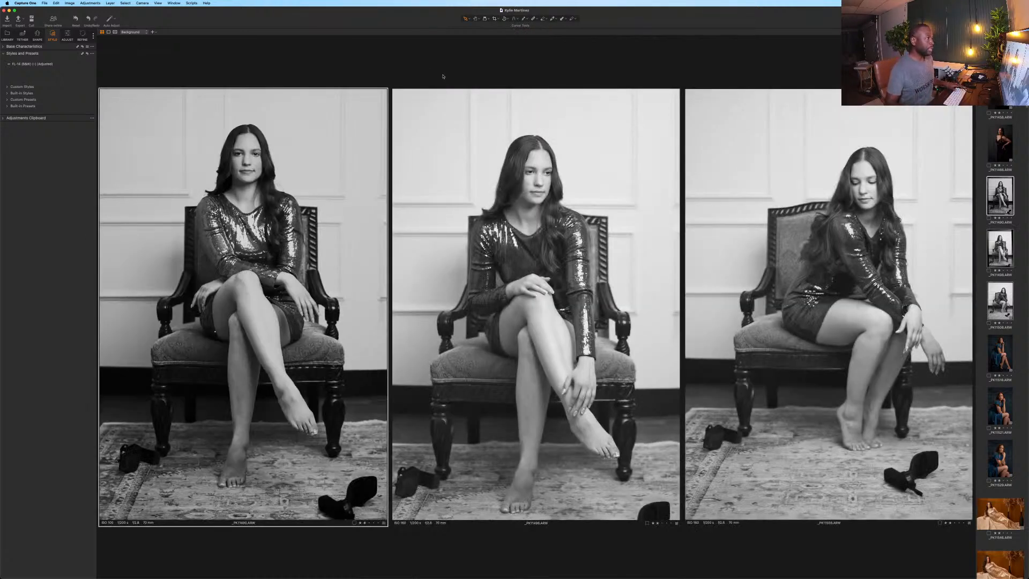
{"action": "left_click", "coordinate": [66, 36]}
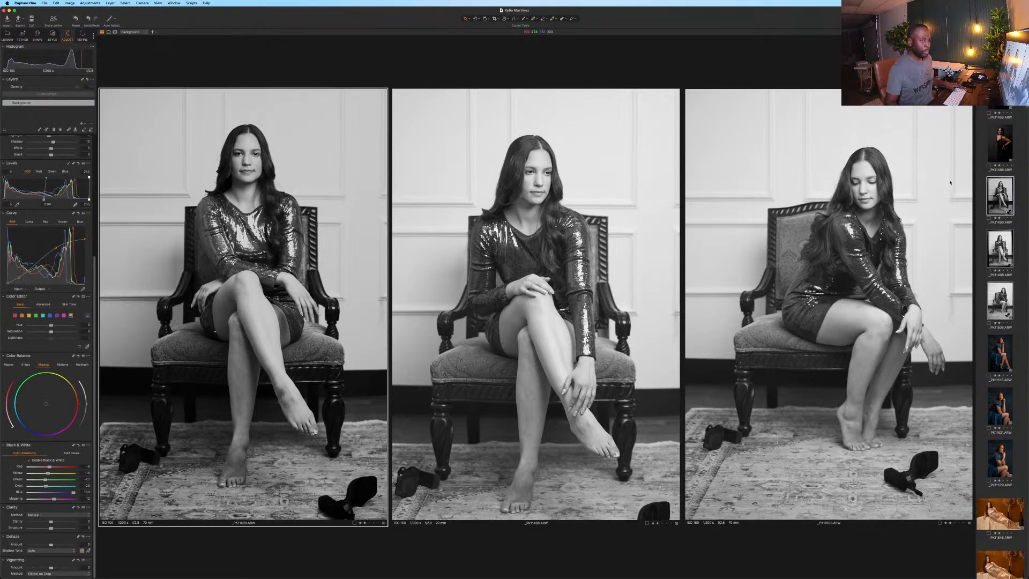
Compare the three black dress portraits against the dark wall side by side.
{"action": "scroll", "coordinate": [1019, 168], "scroll_direction": "up", "scroll_amount": 2}
{"action": "left_click", "coordinate": [996, 112]}
{"action": "left_click", "coordinate": [1000, 207], "text": "shift"}
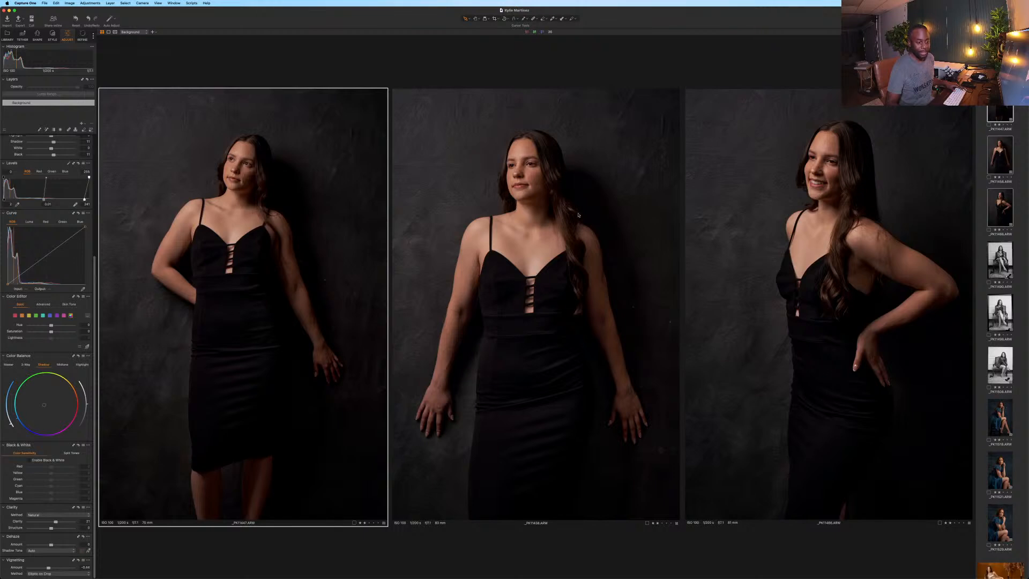
{"action": "mouse_move", "coordinate": [788, 576]}
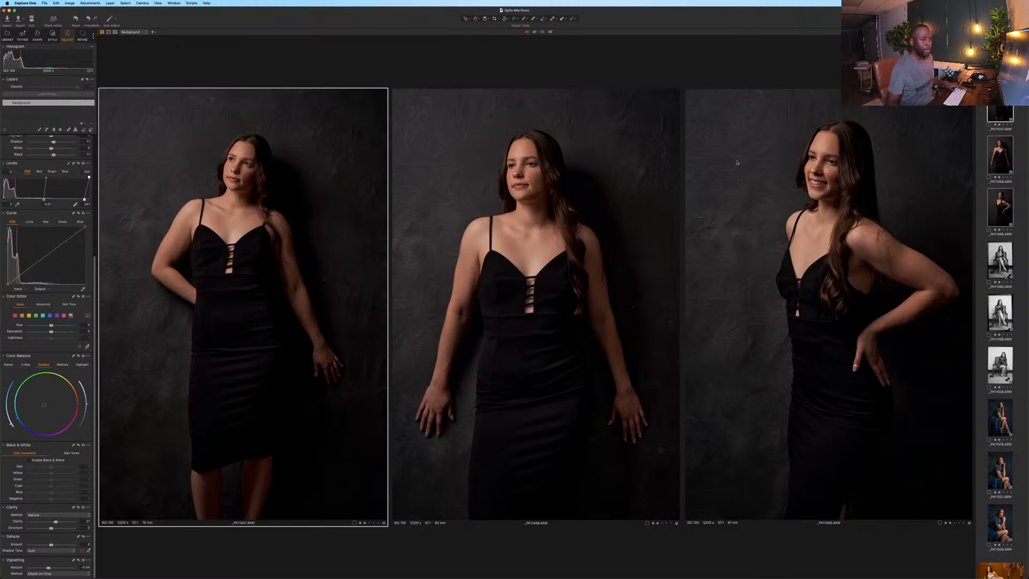
Open the first black dress portrait against the dark wall on its own and inspect the face and upper body up close.
{"action": "left_click", "coordinate": [1012, 124]}
{"action": "left_click", "coordinate": [1002, 134]}
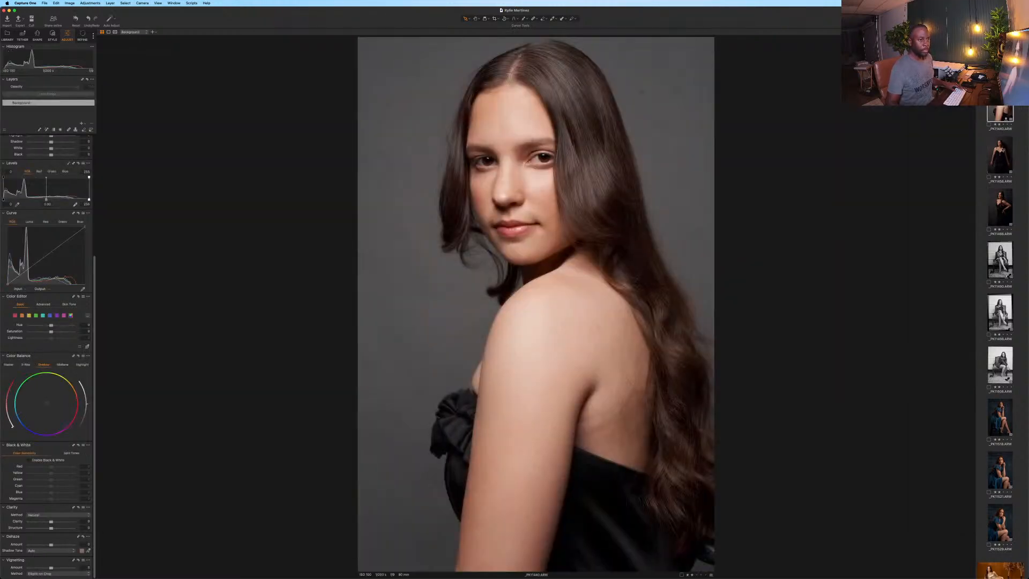
{"action": "scroll", "coordinate": [1005, 163], "scroll_direction": "up", "scroll_amount": 5}
{"action": "left_click", "coordinate": [1003, 106]}
{"action": "left_click", "coordinate": [1000, 120]}
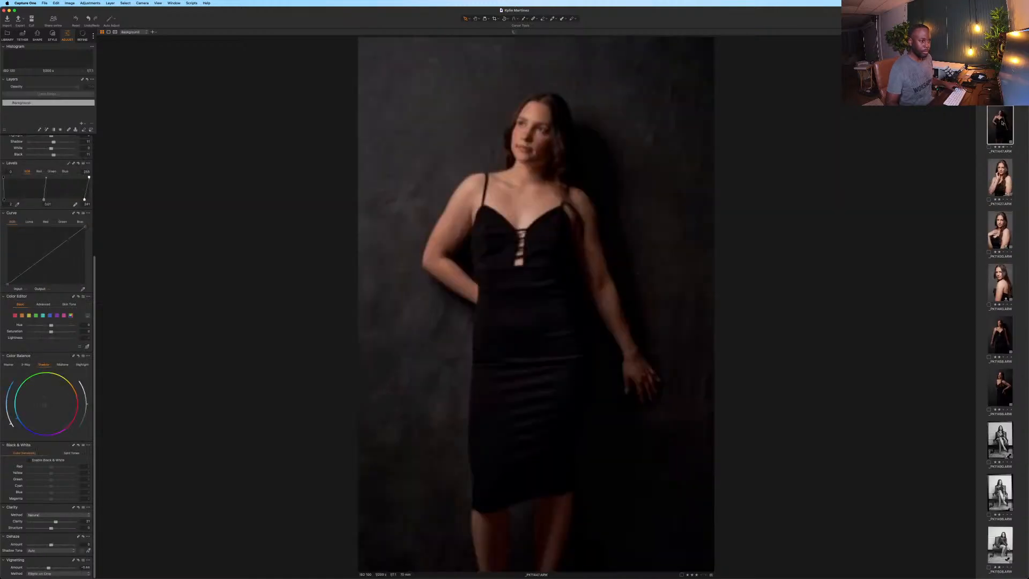
{"action": "left_click", "coordinate": [989, 326]}
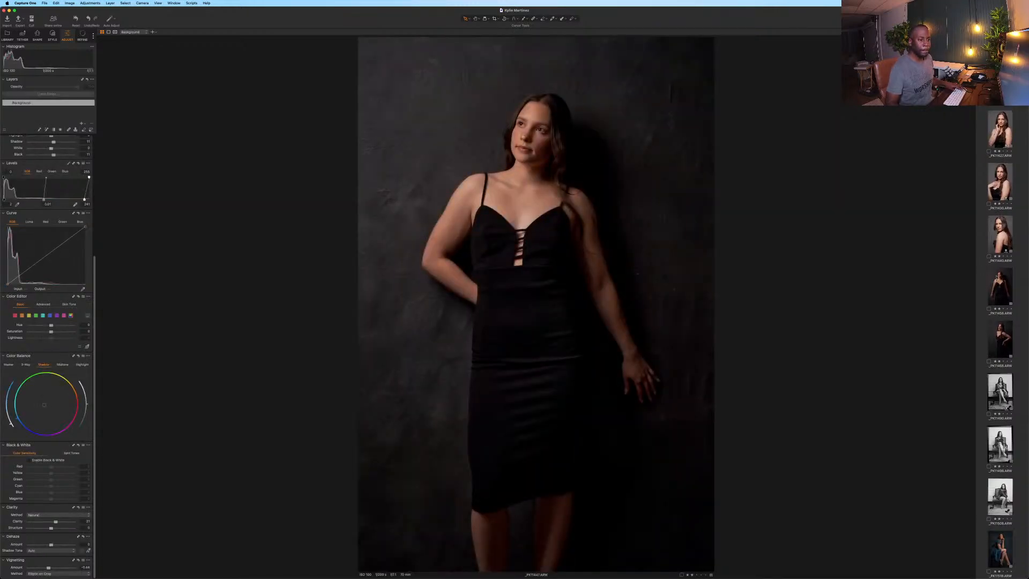
{"action": "left_click", "coordinate": [1009, 233]}
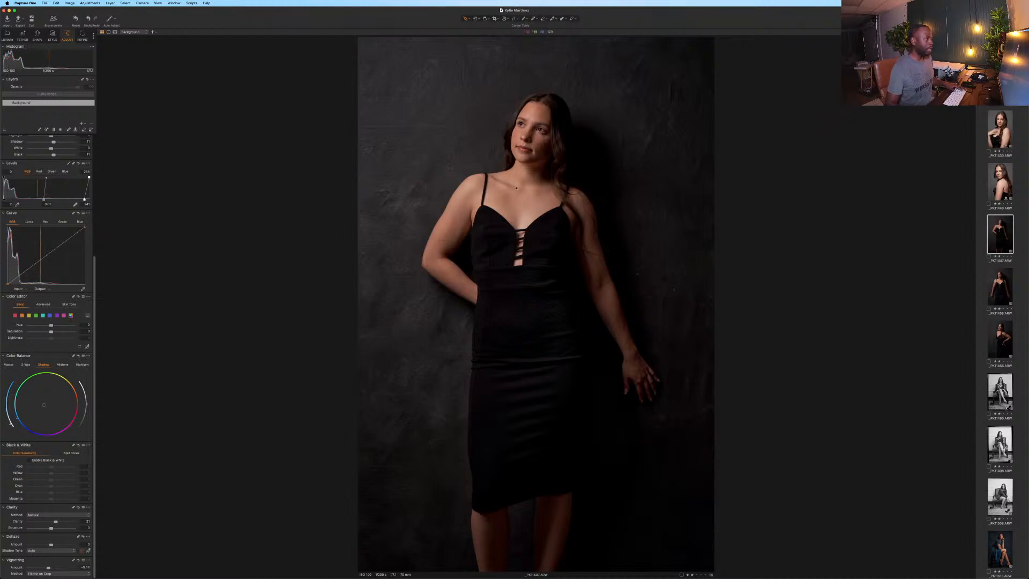
{"action": "double_click", "coordinate": [479, 129]}
{"action": "scroll", "coordinate": [480, 130], "scroll_direction": "down", "scroll_amount": 2}
{"action": "scroll", "coordinate": [498, 170], "scroll_direction": "up", "scroll_amount": 2}
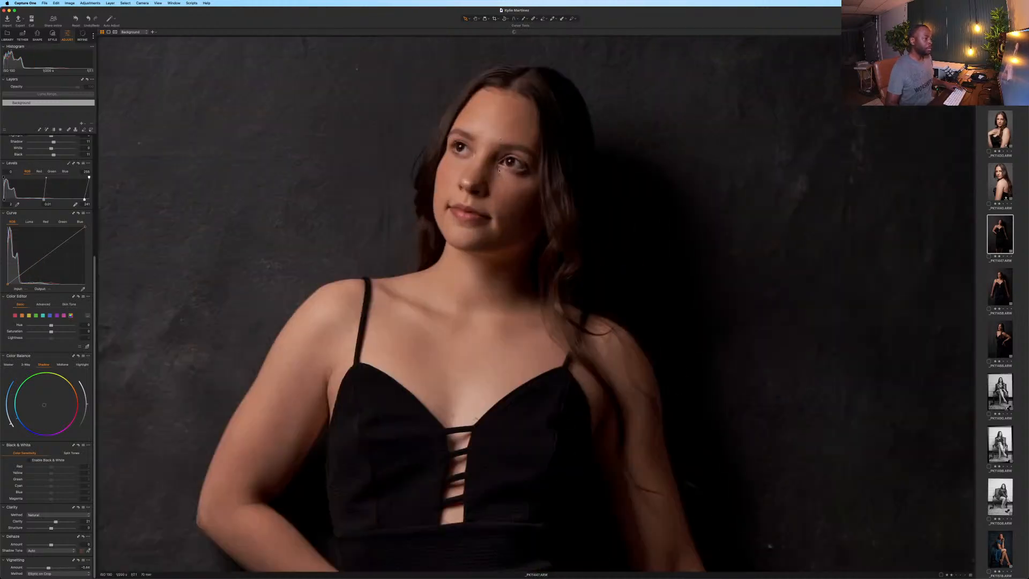
{"action": "double_click", "coordinate": [504, 173]}
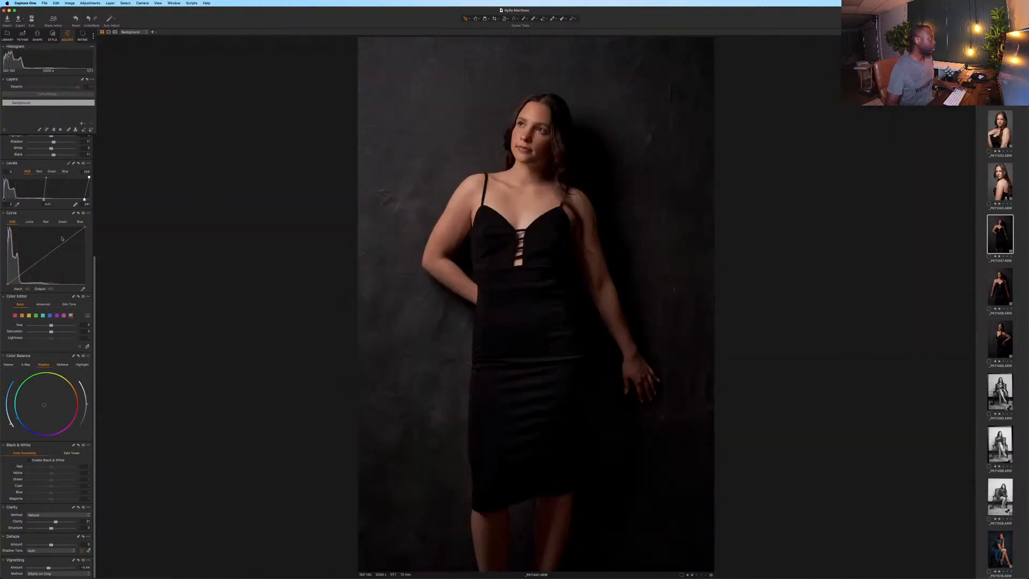
Lower the Levels shadow point and slightly raise the Shadow and Black adjustments to lift the portrait's dark tones.
{"action": "scroll", "coordinate": [42, 247], "scroll_direction": "up", "scroll_amount": 5}
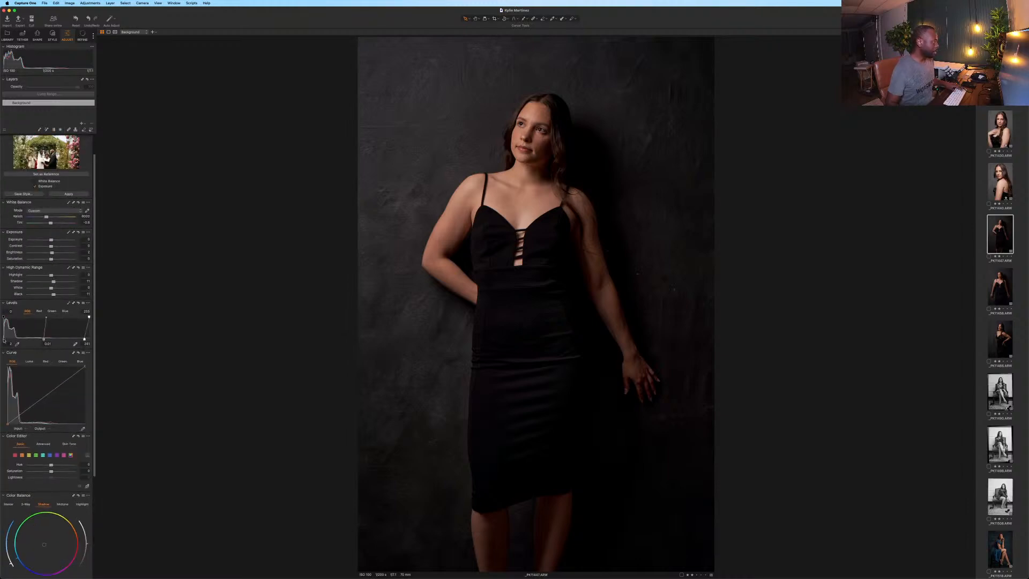
{"action": "left_click_drag", "start_coordinate": [4, 340], "coordinate": [2, 339]}
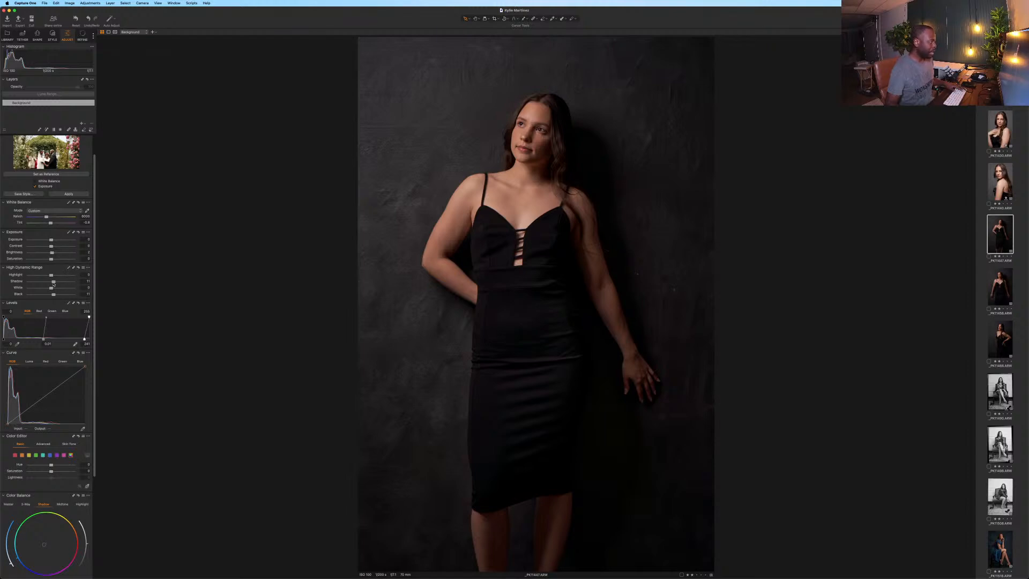
{"action": "left_click_drag", "start_coordinate": [53, 281], "coordinate": [56, 283]}
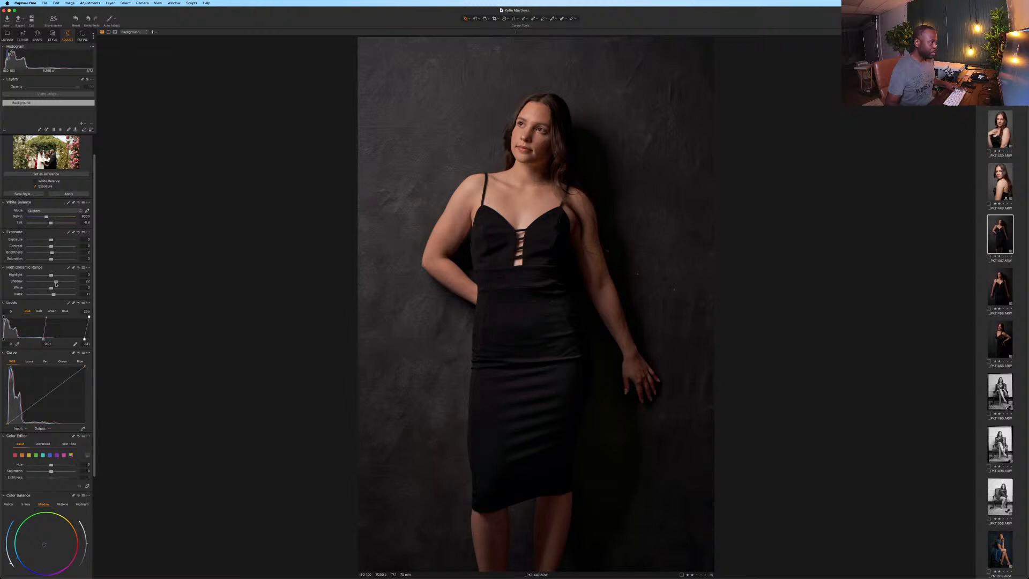
{"action": "left_click_drag", "start_coordinate": [55, 283], "coordinate": [54, 295]}
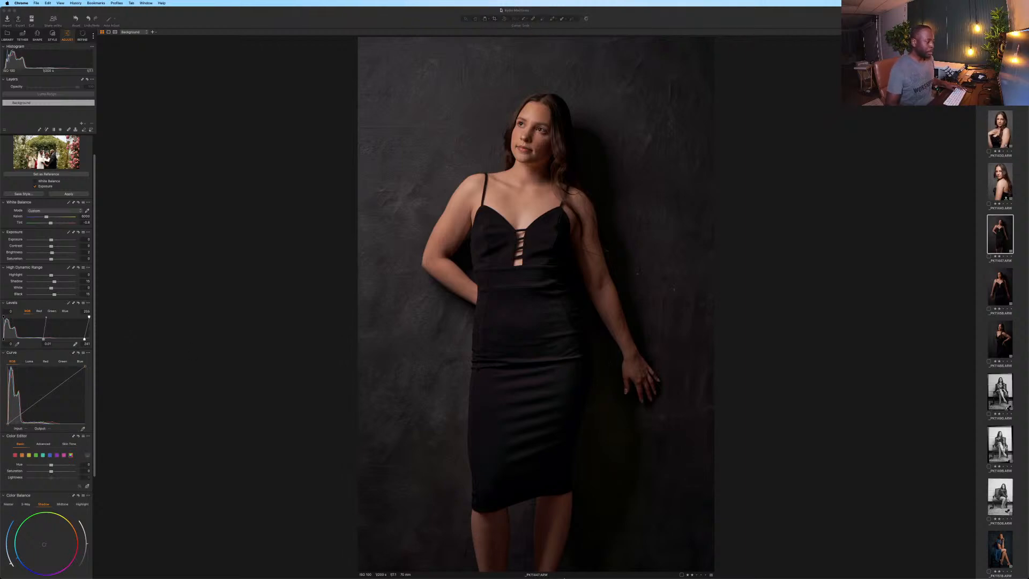
Switch to Chrome and examine the tones of the black coat, red dress and black dress photos in the model's portfolio.
{"action": "mouse_move", "coordinate": [588, 577]}
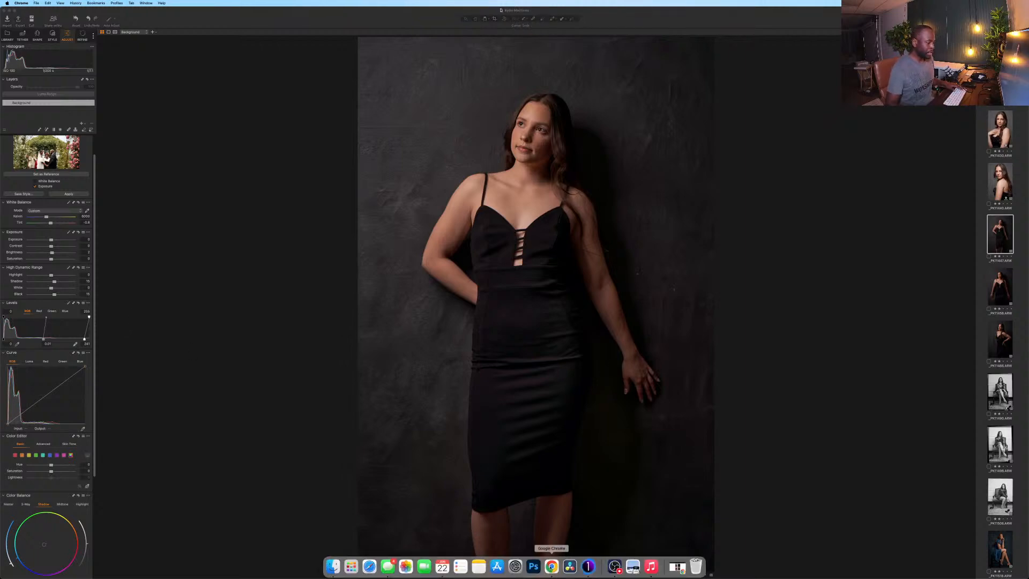
{"action": "left_click", "coordinate": [552, 564]}
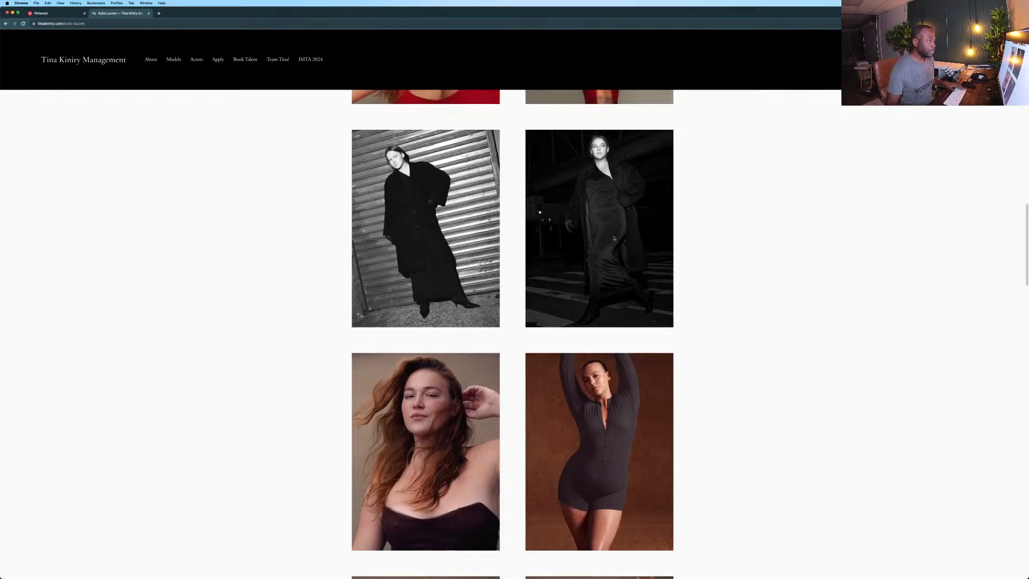
{"action": "scroll", "coordinate": [614, 238], "scroll_direction": "up", "scroll_amount": 3}
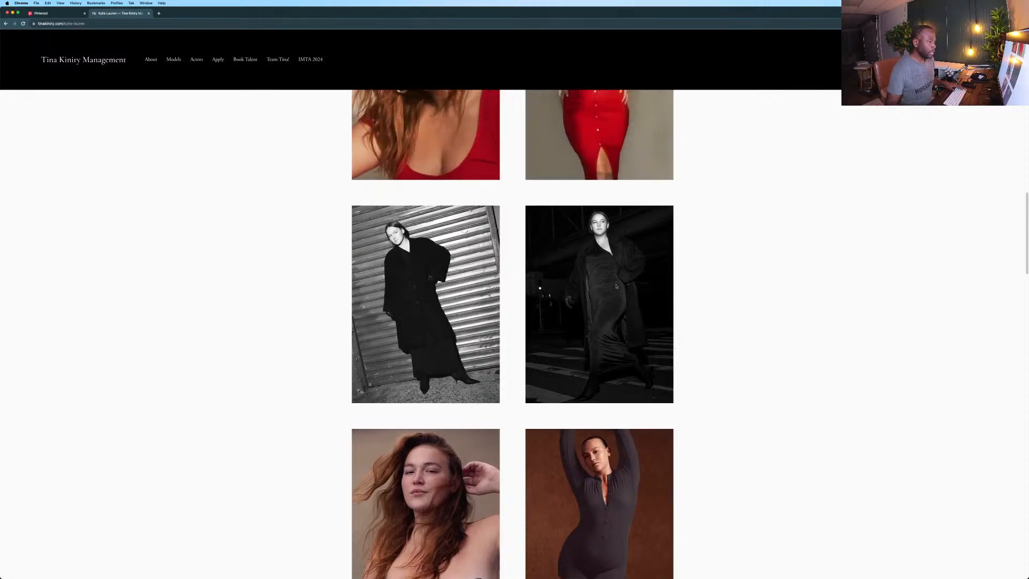
{"action": "scroll", "coordinate": [568, 260], "scroll_direction": "up", "scroll_amount": 10}
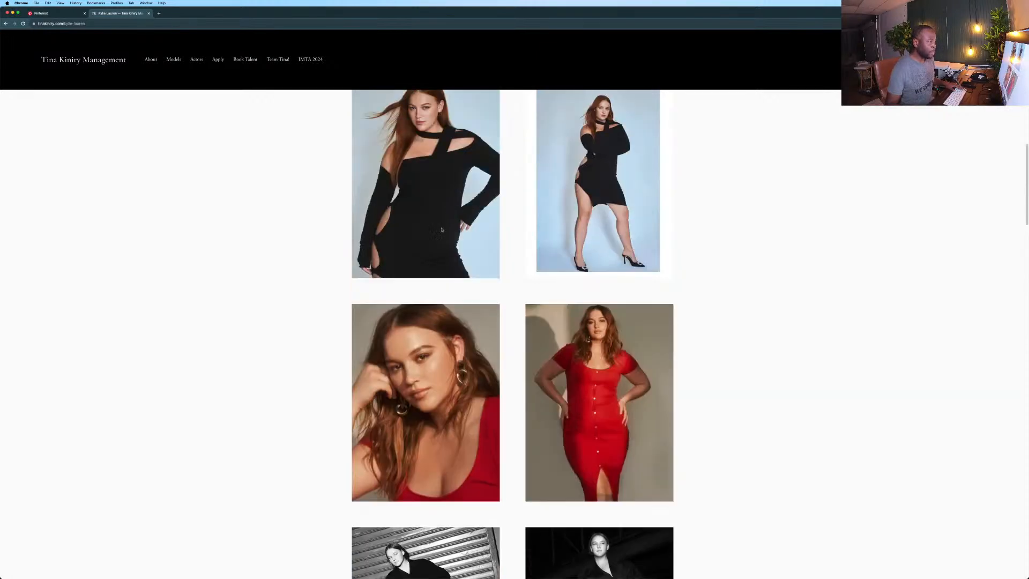
{"action": "scroll", "coordinate": [440, 190], "scroll_direction": "up", "scroll_amount": 3}
{"action": "scroll", "coordinate": [440, 190], "scroll_direction": "up", "scroll_amount": 3}
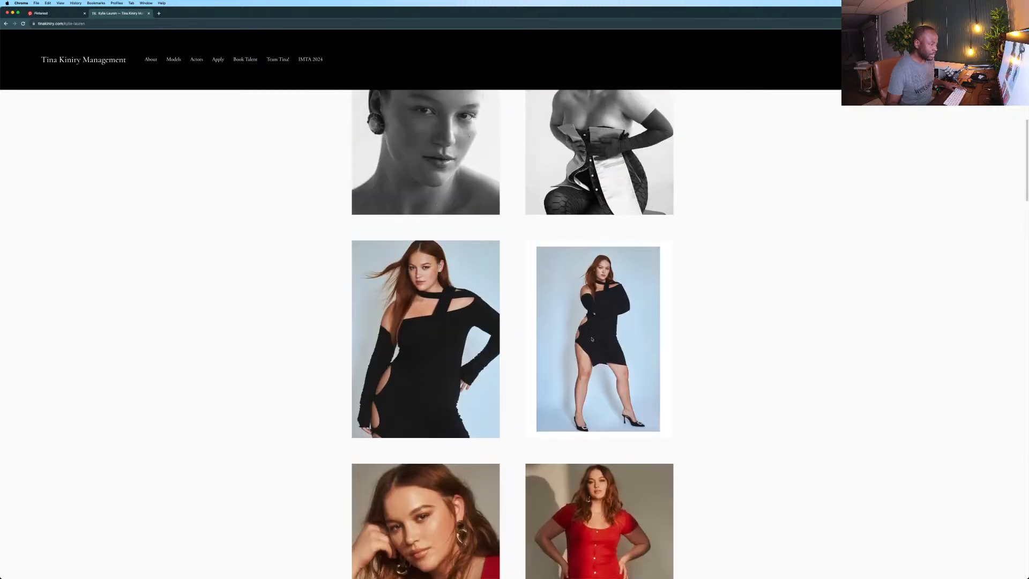
{"action": "scroll", "coordinate": [525, 316], "scroll_direction": "up", "scroll_amount": 4}
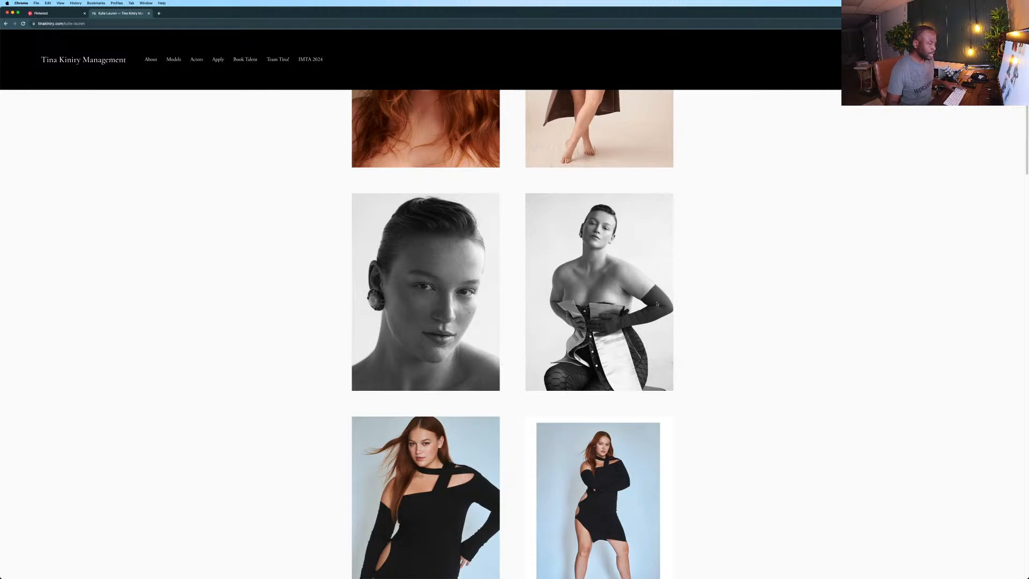
{"action": "scroll", "coordinate": [483, 391], "scroll_direction": "down", "scroll_amount": 3}
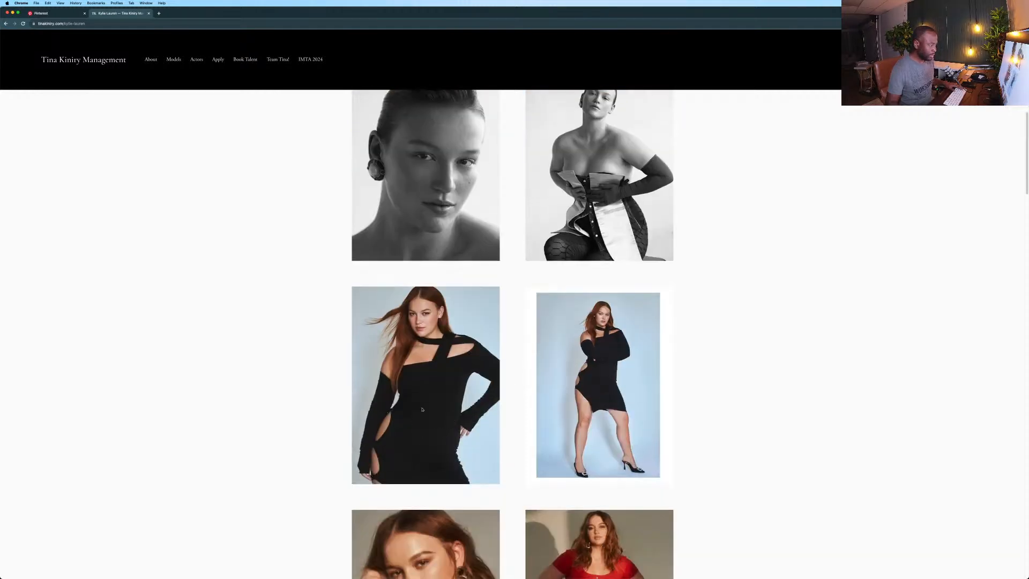
Switch back to Capture One, raise the RGB curve's black point and lower its white point to fade the portrait, and increase Contrast slightly.
{"action": "key", "text": "super+Tab"}
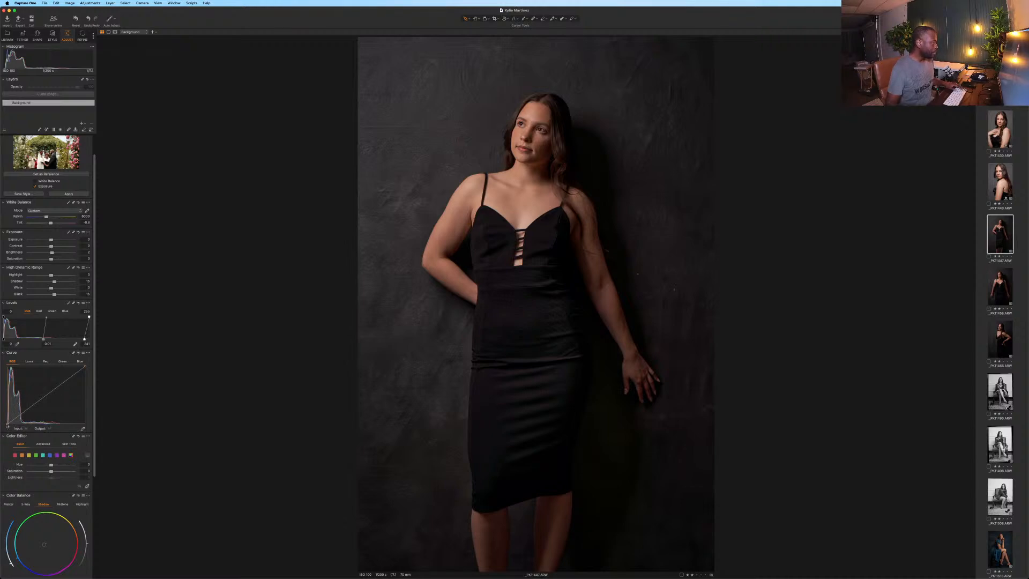
{"action": "left_click_drag", "start_coordinate": [5, 425], "coordinate": [5, 422]}
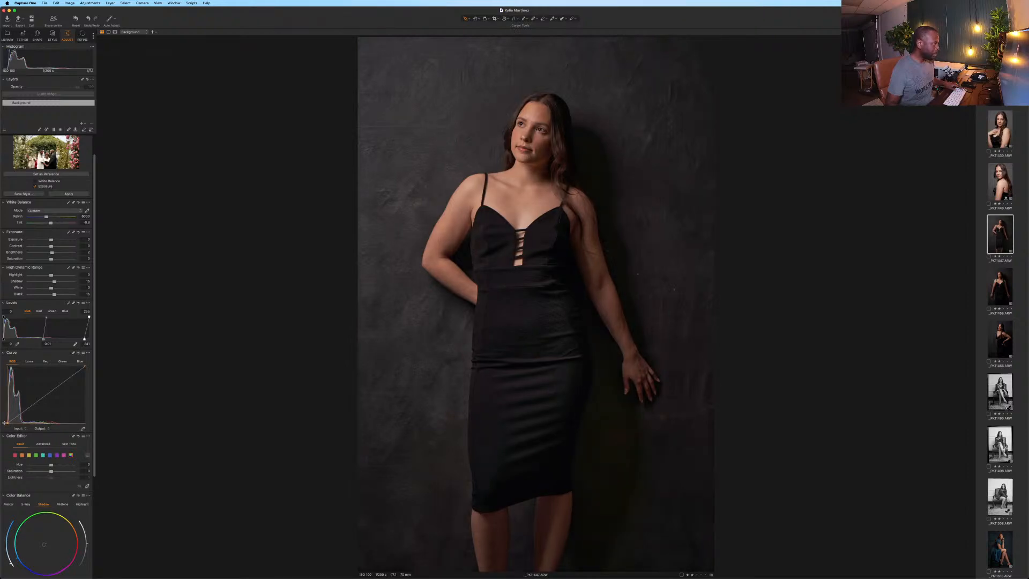
{"action": "scroll", "coordinate": [47, 402], "scroll_direction": "down", "scroll_amount": 5}
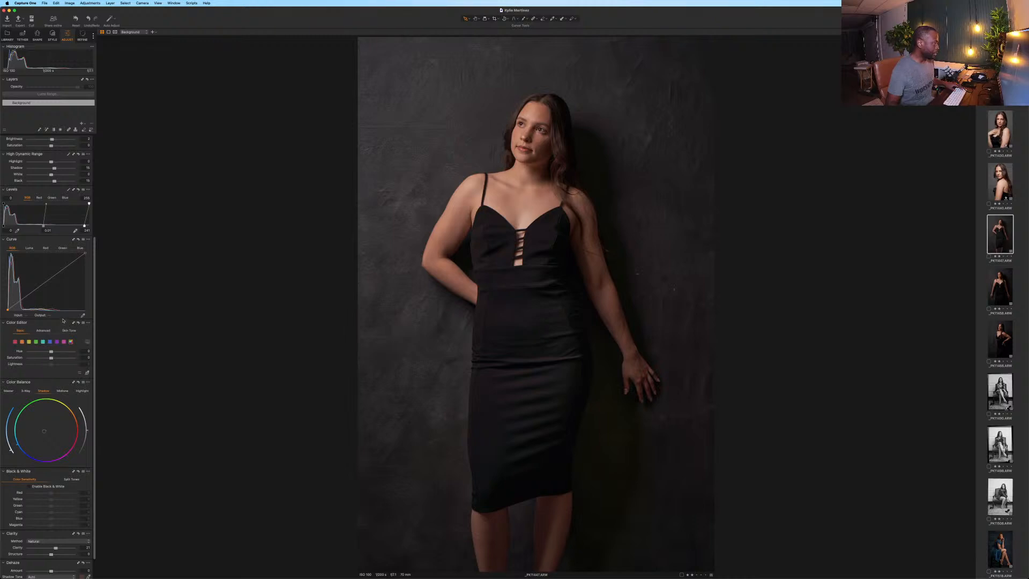
{"action": "left_click_drag", "start_coordinate": [84, 255], "coordinate": [86, 258]}
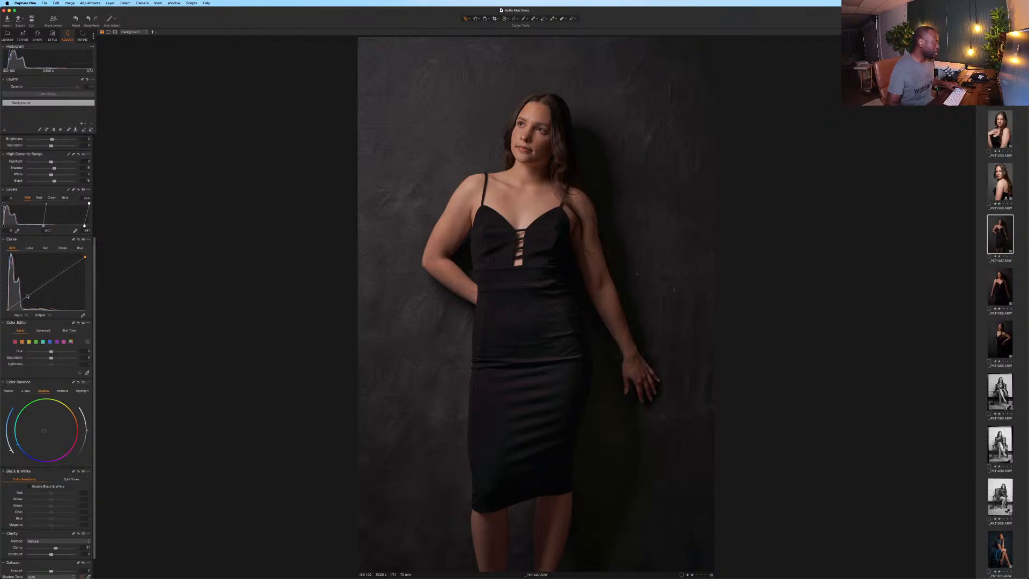
{"action": "scroll", "coordinate": [67, 242], "scroll_direction": "up", "scroll_amount": 2}
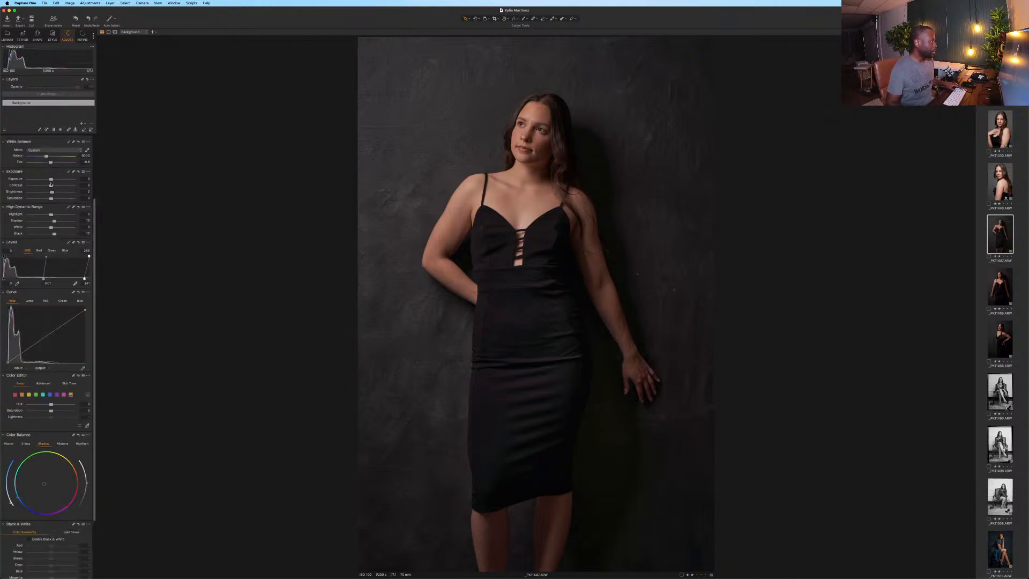
{"action": "left_click_drag", "start_coordinate": [53, 188], "coordinate": [56, 188]}
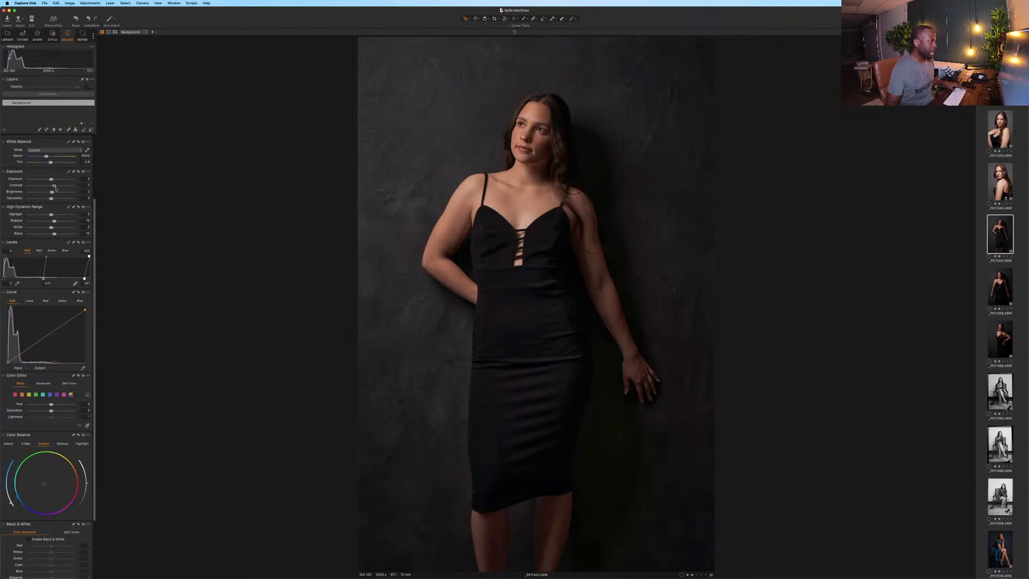
Show the Color Editor's Skin Tone settings and inspect the portrait's face and upper body up close.
{"action": "scroll", "coordinate": [65, 306], "scroll_direction": "down", "scroll_amount": 2}
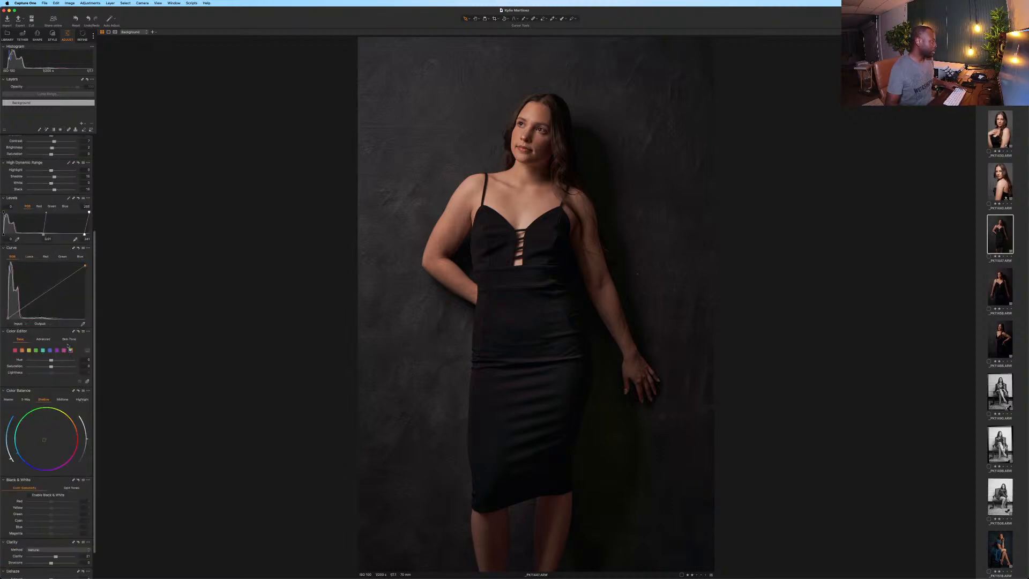
{"action": "left_click", "coordinate": [69, 339]}
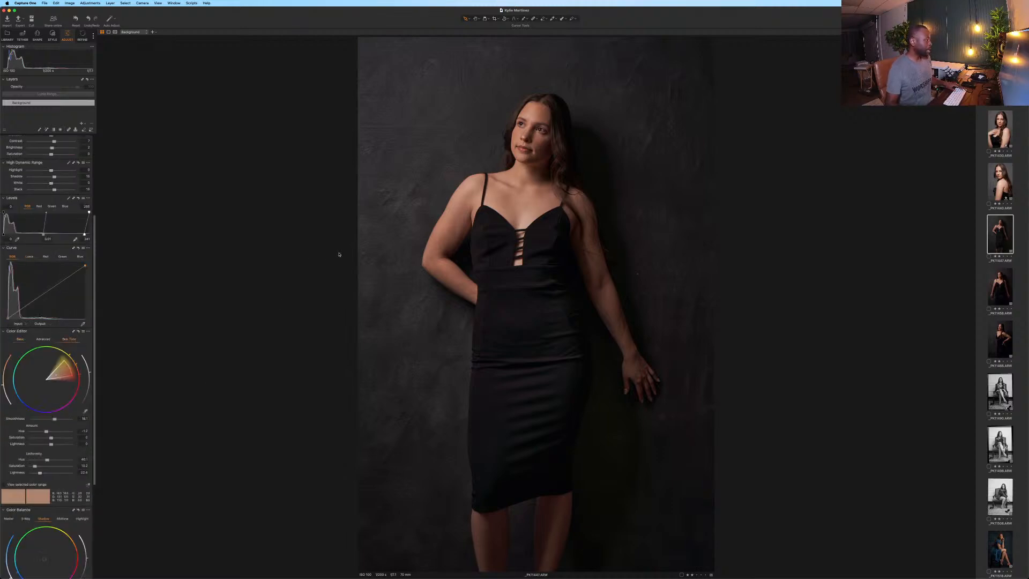
{"action": "double_click", "coordinate": [549, 183]}
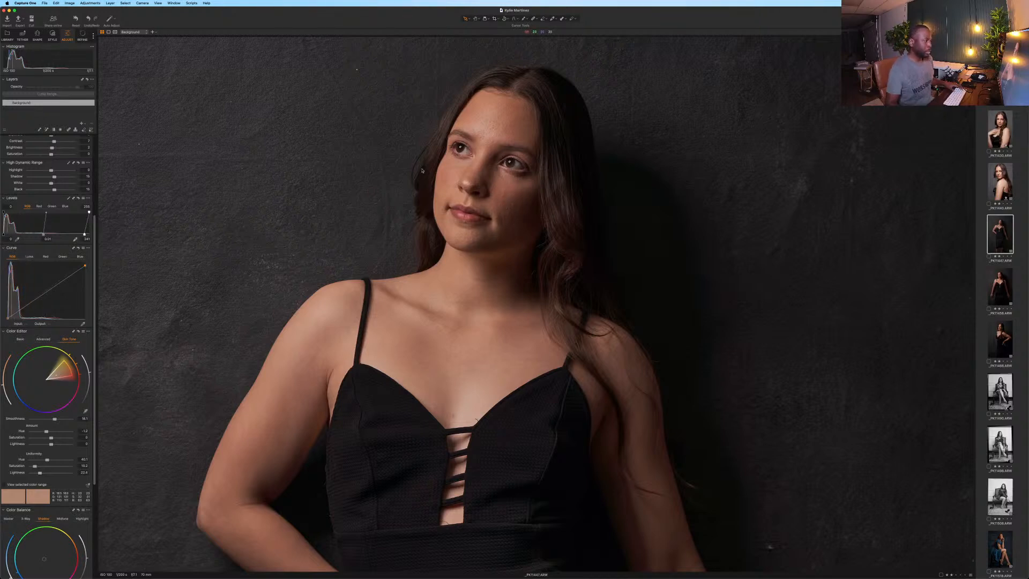
{"action": "scroll", "coordinate": [46, 397], "scroll_direction": "down", "scroll_amount": 5}
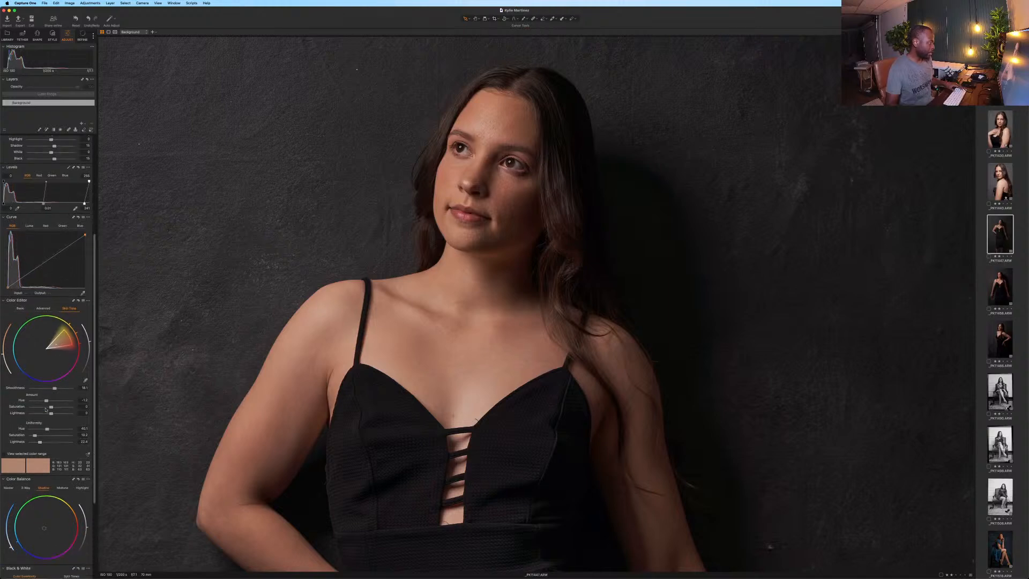
{"action": "scroll", "coordinate": [46, 407], "scroll_direction": "down", "scroll_amount": 1}
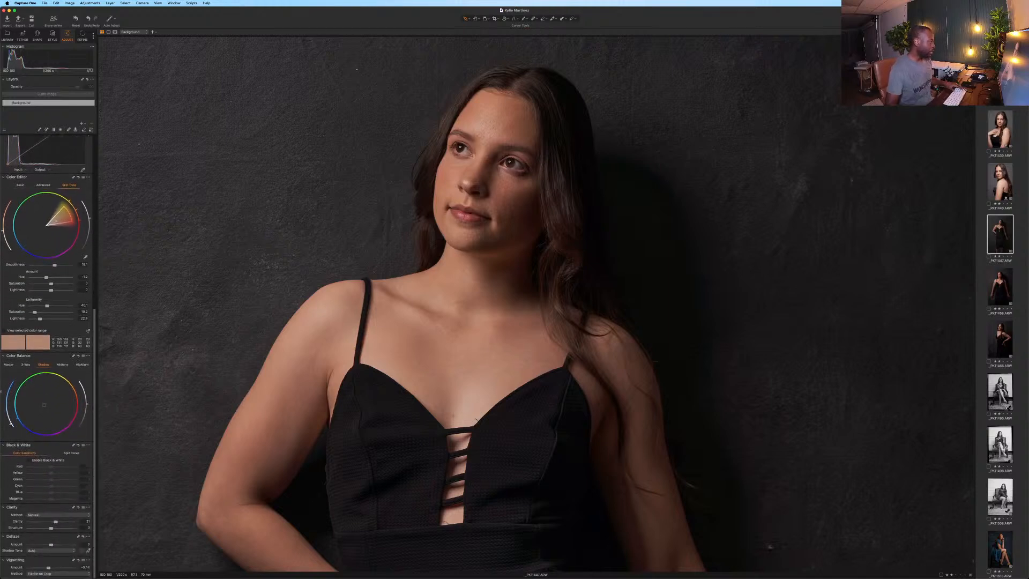
Reset the portrait's Color Balance and Vignetting adjustments, and lower the Clarity amount slightly.
{"action": "left_click", "coordinate": [55, 36]}
{"action": "left_click", "coordinate": [66, 35]}
{"action": "scroll", "coordinate": [303, 316], "scroll_direction": "down", "scroll_amount": 5}
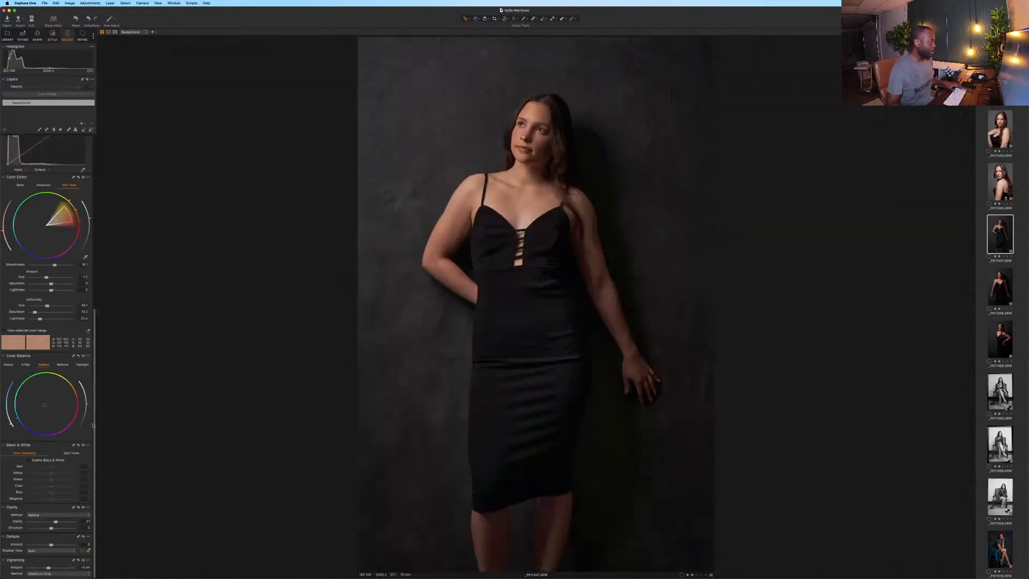
{"action": "left_click", "coordinate": [78, 357]}
{"action": "double_click", "coordinate": [48, 568]}
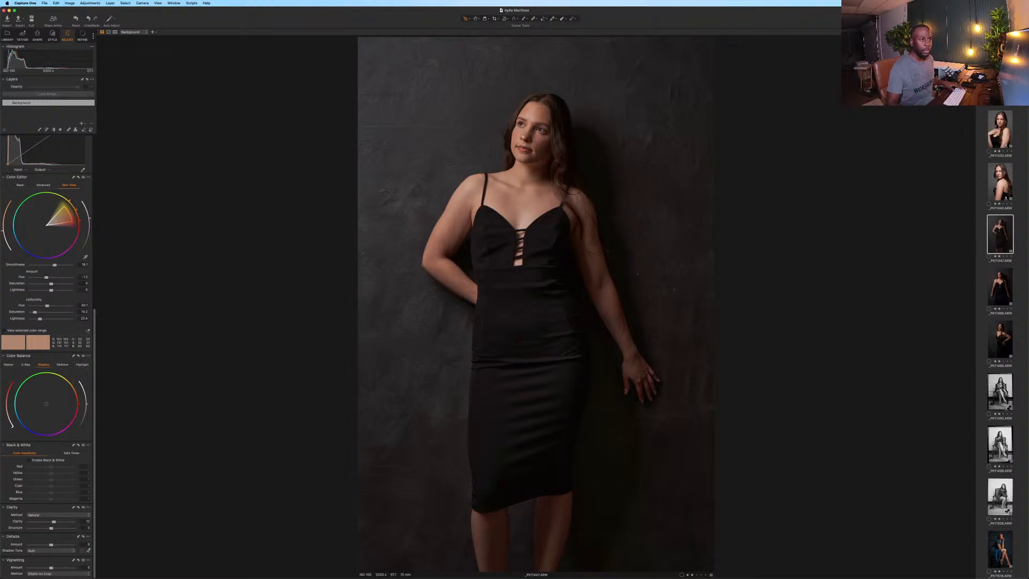
Apply the first portrait's adjustments to the other two black dress portraits and view all three side by side.
{"action": "left_click", "coordinate": [994, 295]}
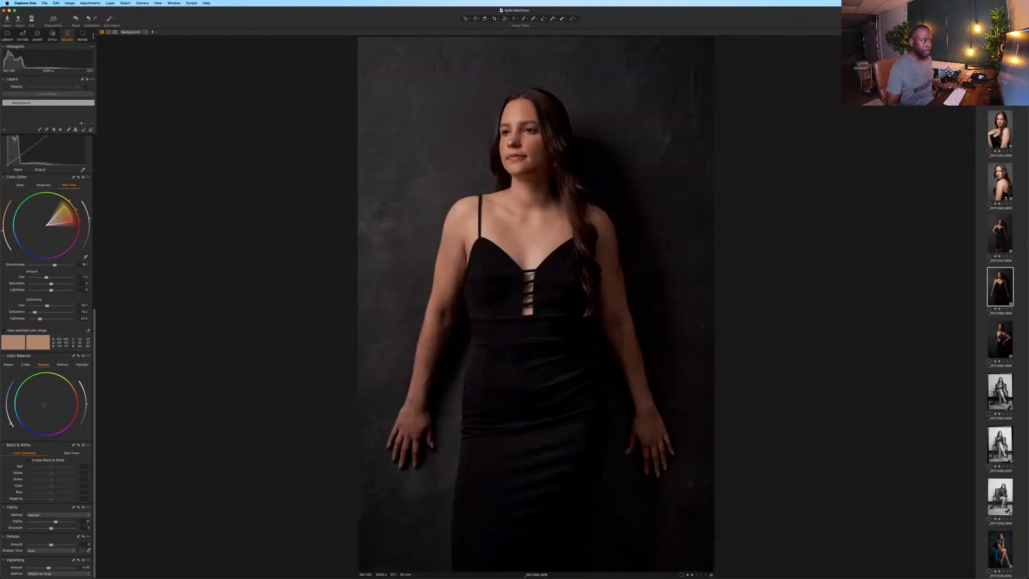
{"action": "left_click", "coordinate": [999, 338], "text": "super"}
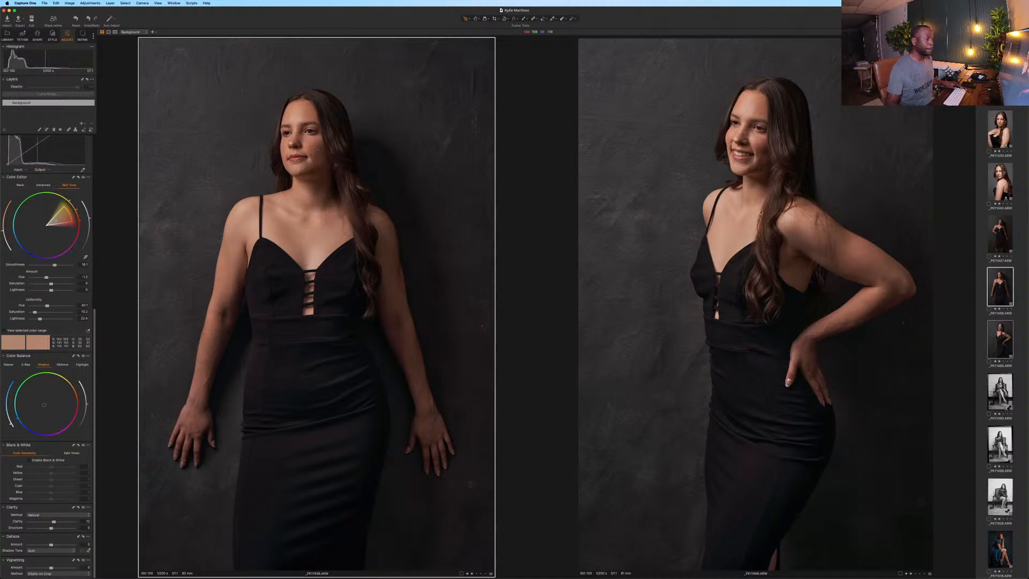
{"action": "left_click", "coordinate": [995, 239]}
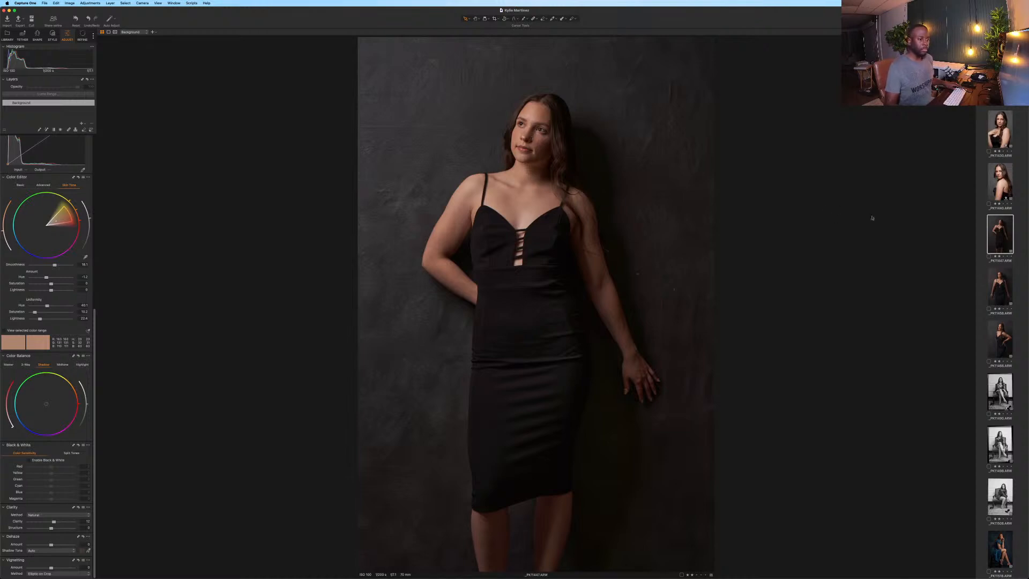
{"action": "left_click", "coordinate": [1002, 354], "text": "shift"}
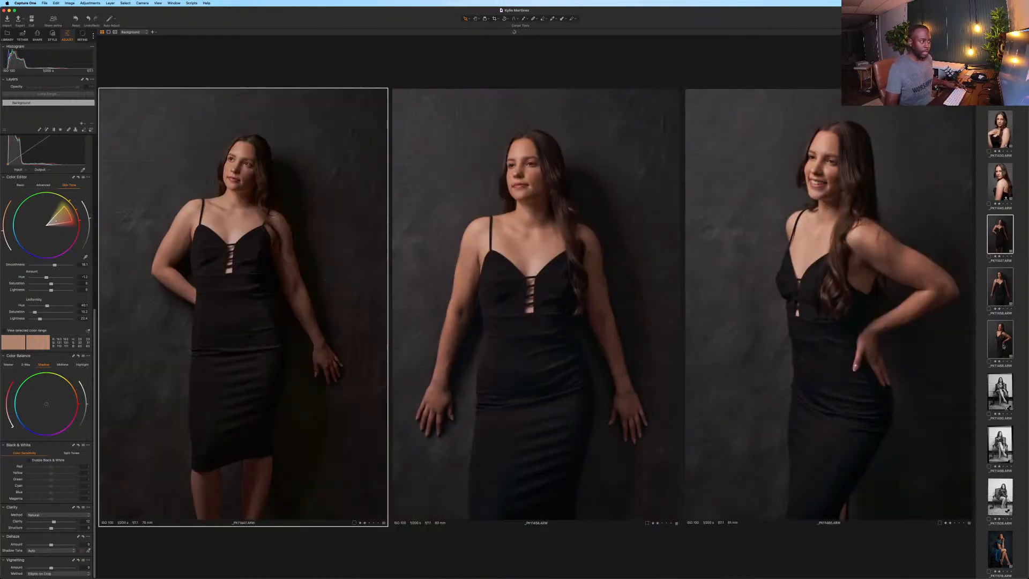
Send the three selected black dress portraits to Adobe Photoshop 2024 as editable variants using the existing export settings.
{"action": "right_click", "coordinate": [1000, 230]}
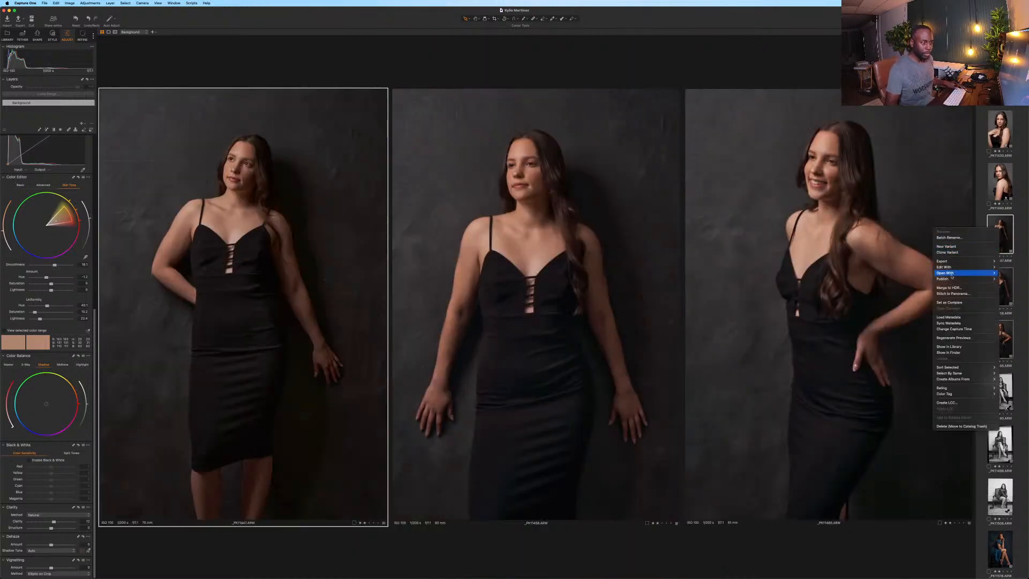
{"action": "mouse_move", "coordinate": [952, 268]}
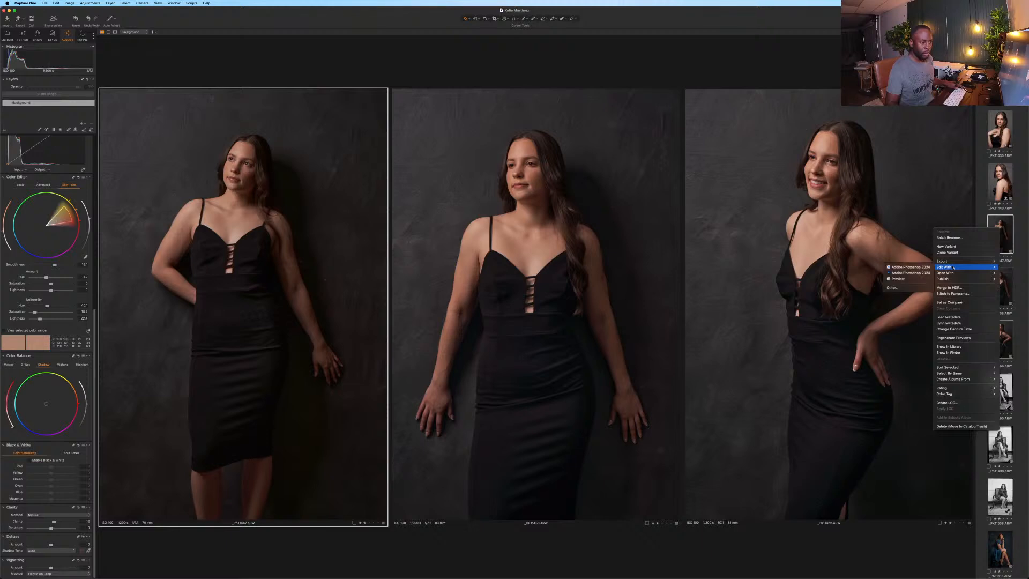
{"action": "left_click", "coordinate": [912, 274]}
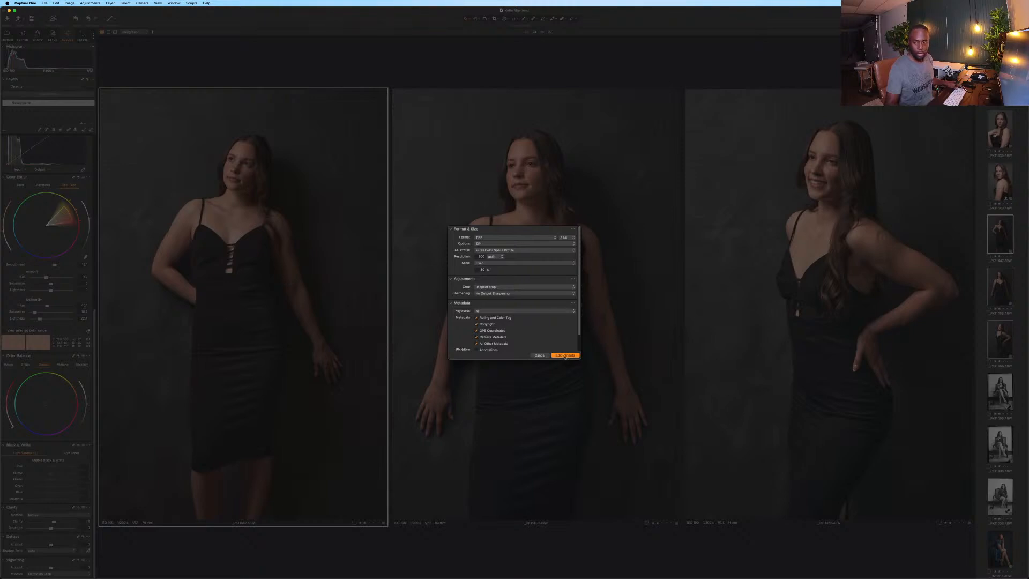
{"action": "left_click", "coordinate": [564, 355]}
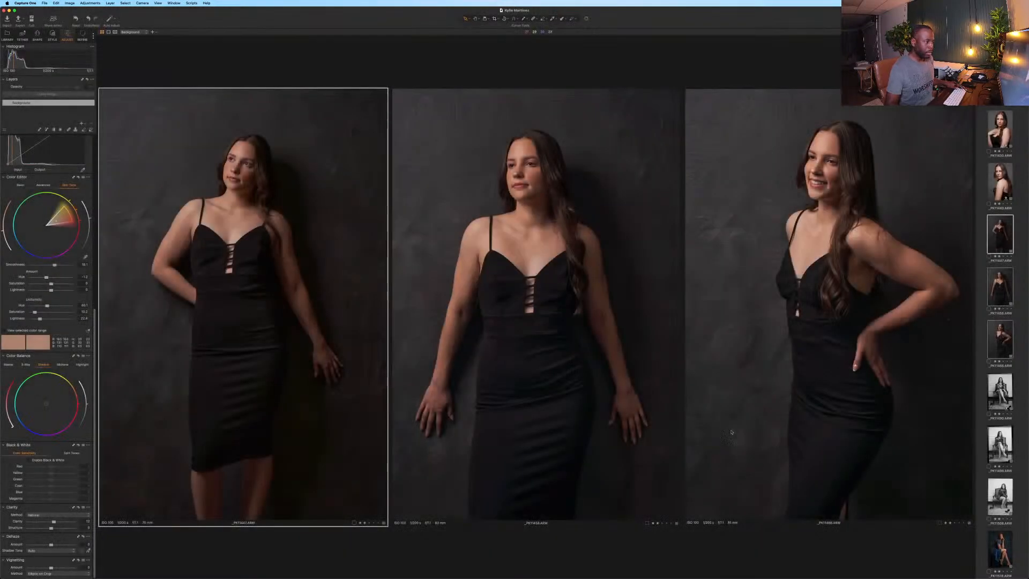
Minimize the Capture One and Chrome windows to reveal the desktop.
{"action": "mouse_move", "coordinate": [853, 577]}
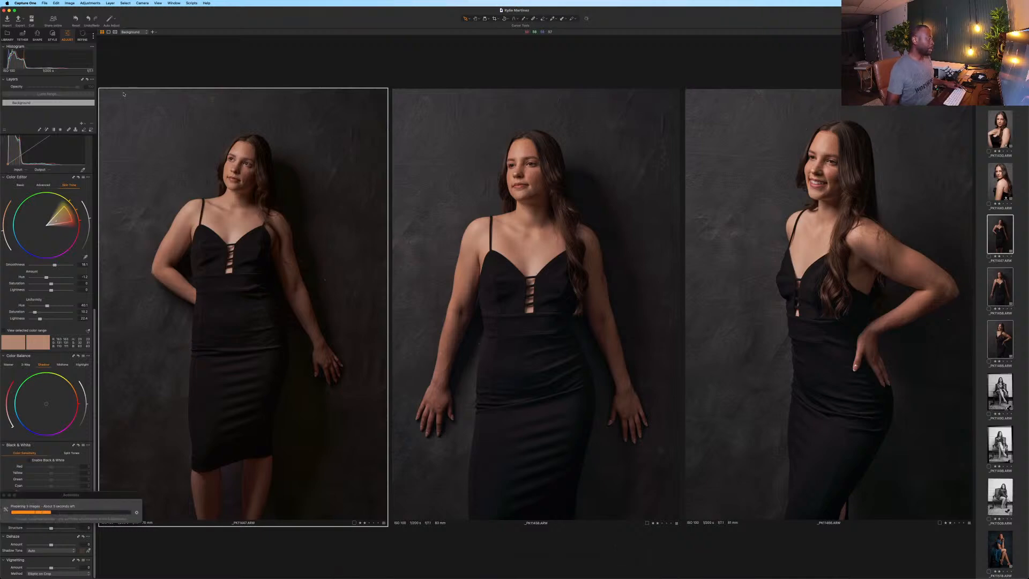
{"action": "left_click", "coordinate": [9, 10]}
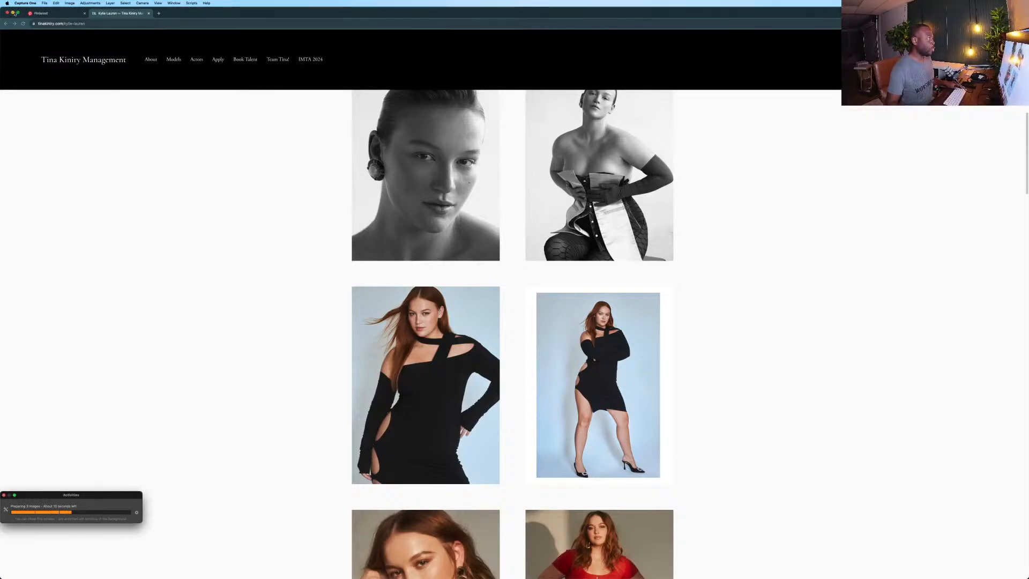
{"action": "left_click", "coordinate": [13, 13]}
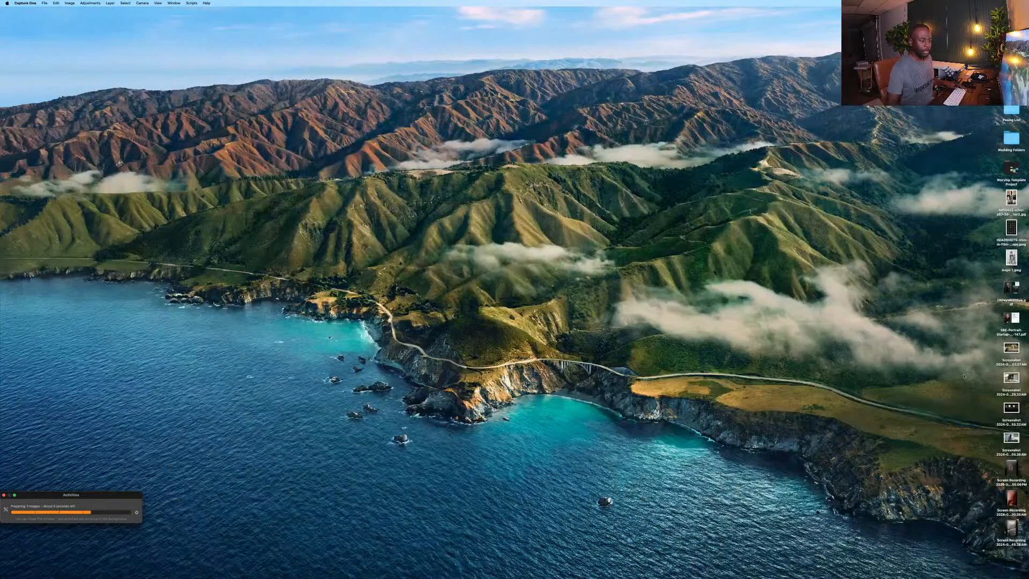
Switch to OBS, reposition its chat window, and dismiss Photoshop's scratch disk preferences dialog.
{"action": "mouse_move", "coordinate": [705, 576]}
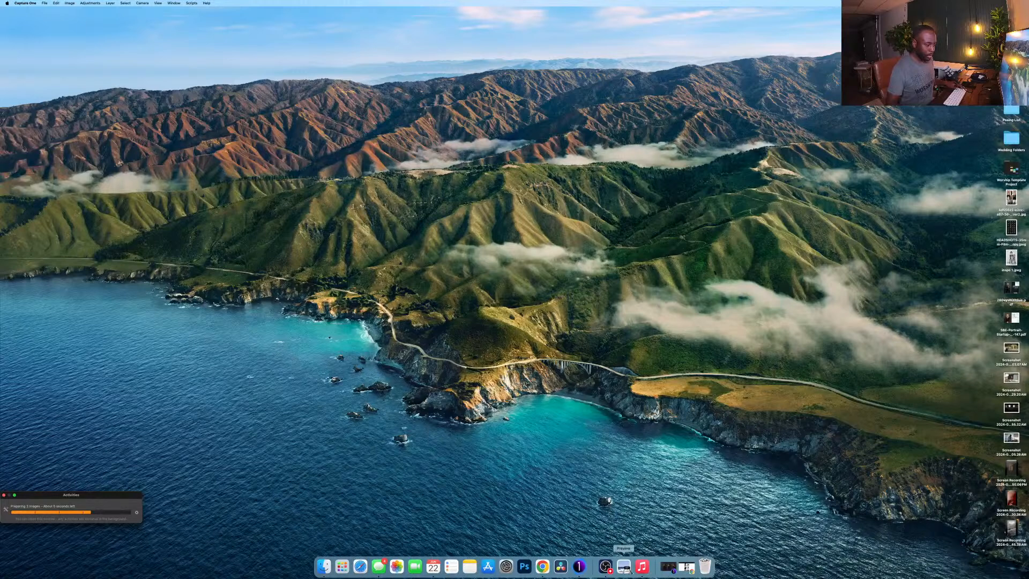
{"action": "left_click", "coordinate": [605, 565]}
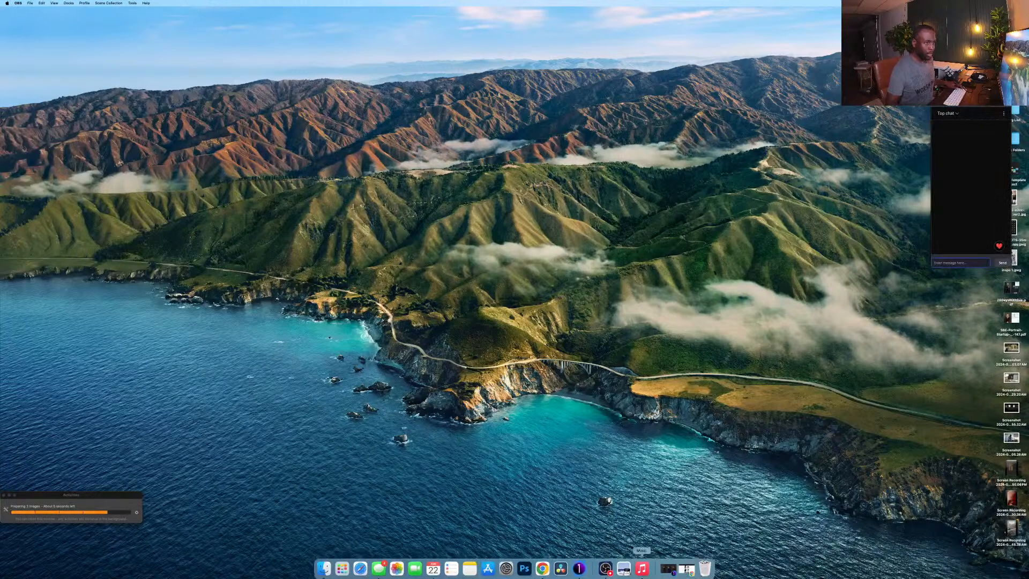
{"action": "left_click_drag", "start_coordinate": [965, 108], "coordinate": [1028, 107]}
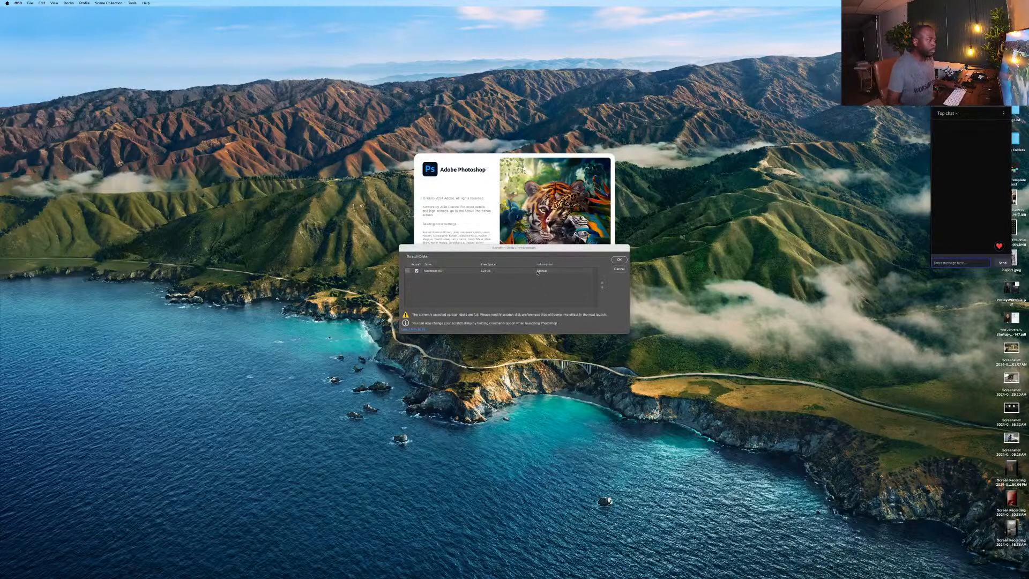
{"action": "left_click", "coordinate": [548, 251]}
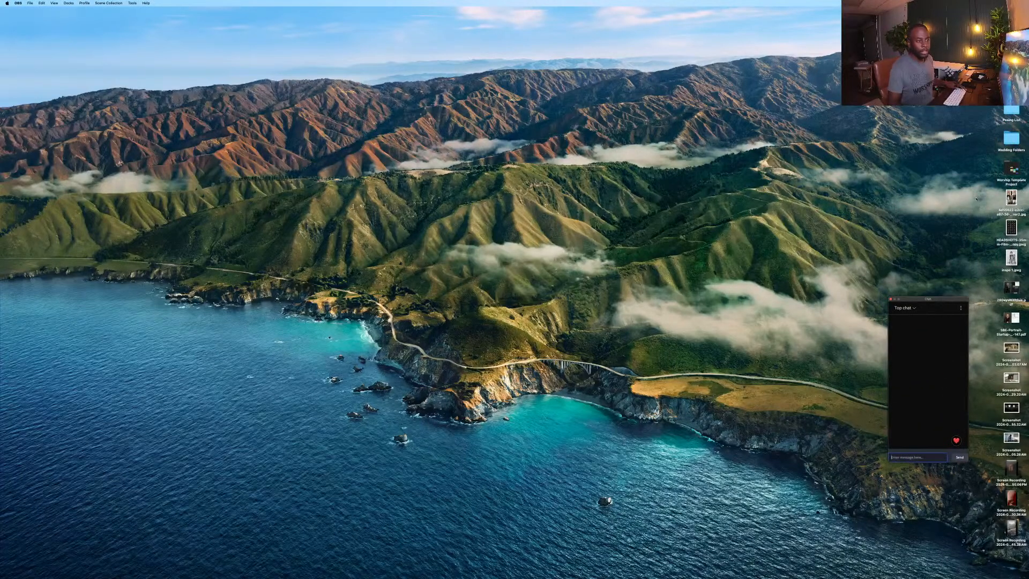
Check the available storage in the Macintosh HD info window and close it.
{"action": "right_click", "coordinate": [1007, 18]}
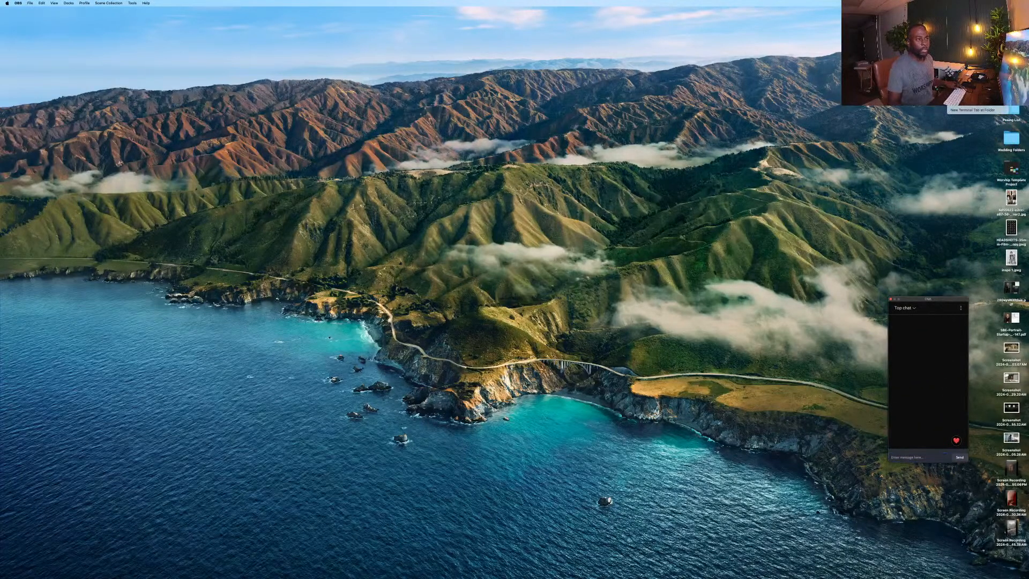
{"action": "left_click", "coordinate": [985, 32]}
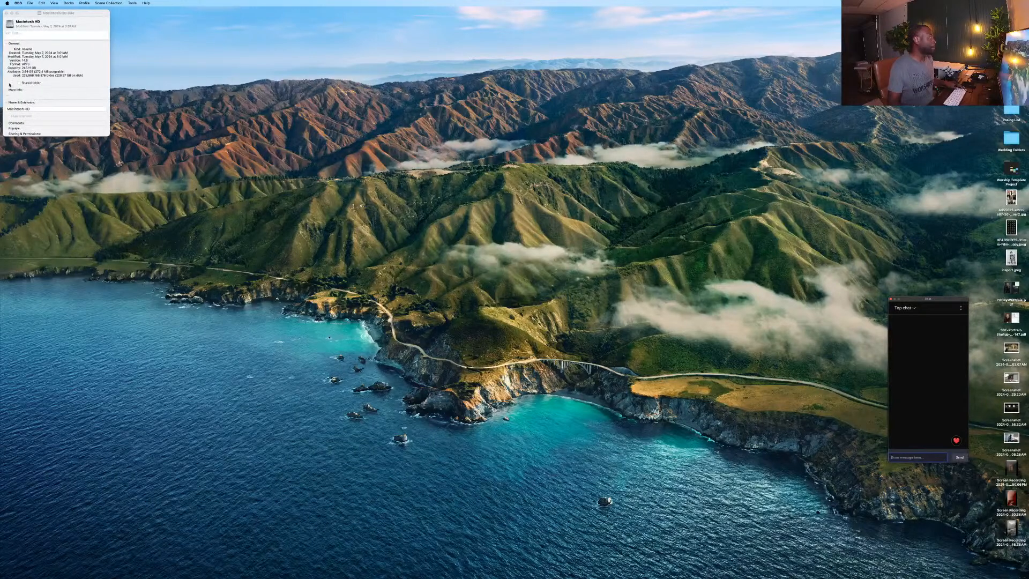
{"action": "left_click", "coordinate": [6, 13]}
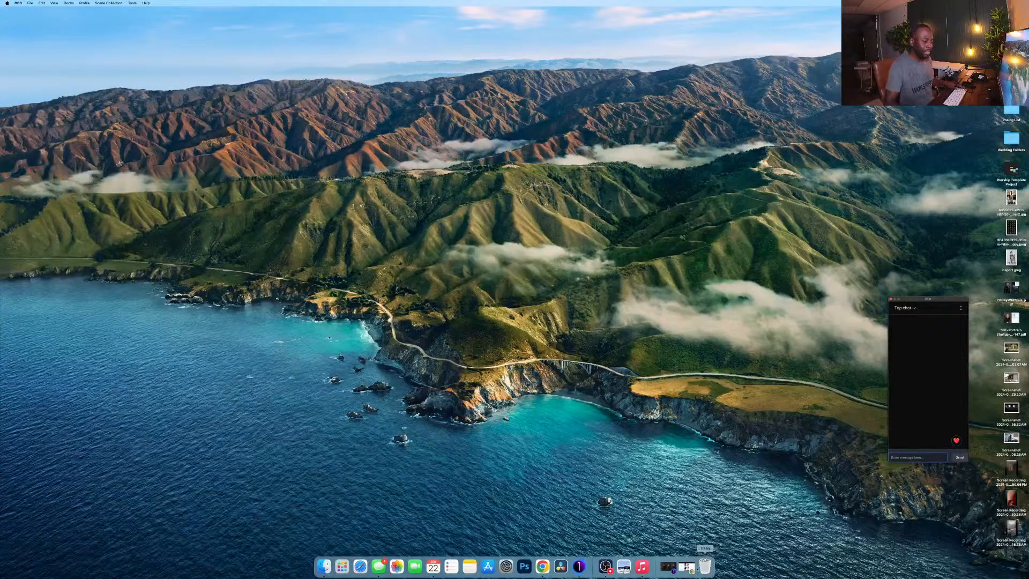
Permanently erase the items in the Trash to free disk space.
{"action": "right_click", "coordinate": [705, 566]}
{"action": "left_click", "coordinate": [711, 546]}
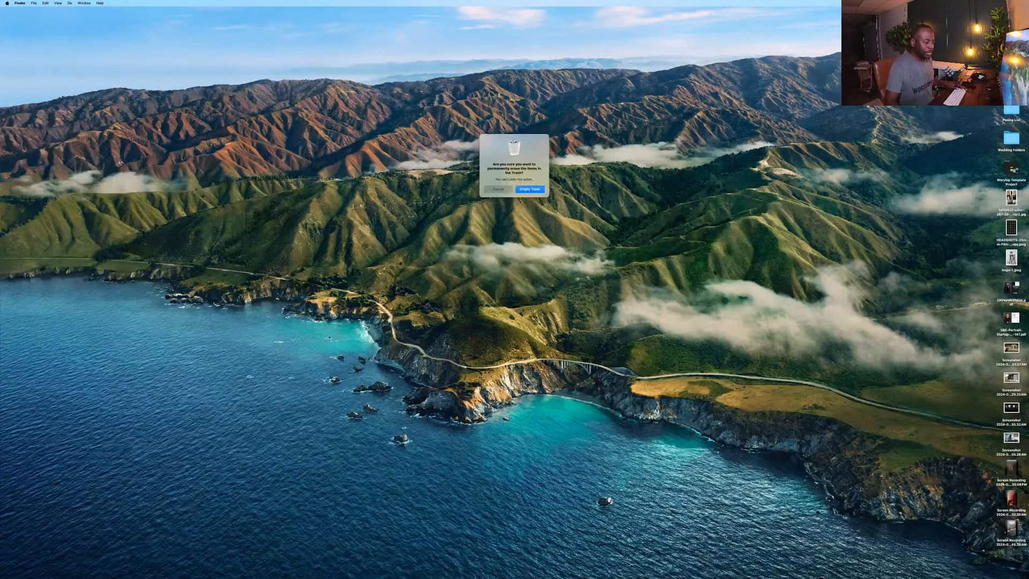
{"action": "left_click", "coordinate": [531, 190]}
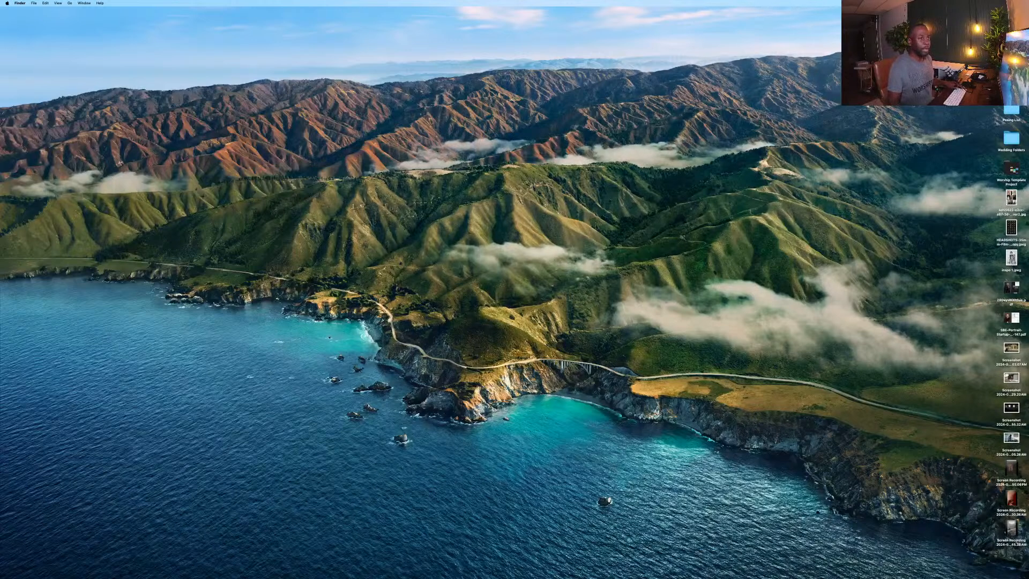
Check Macintosh HD's available storage again and close its info window.
{"action": "right_click", "coordinate": [1015, 17]}
{"action": "left_click", "coordinate": [1001, 31]}
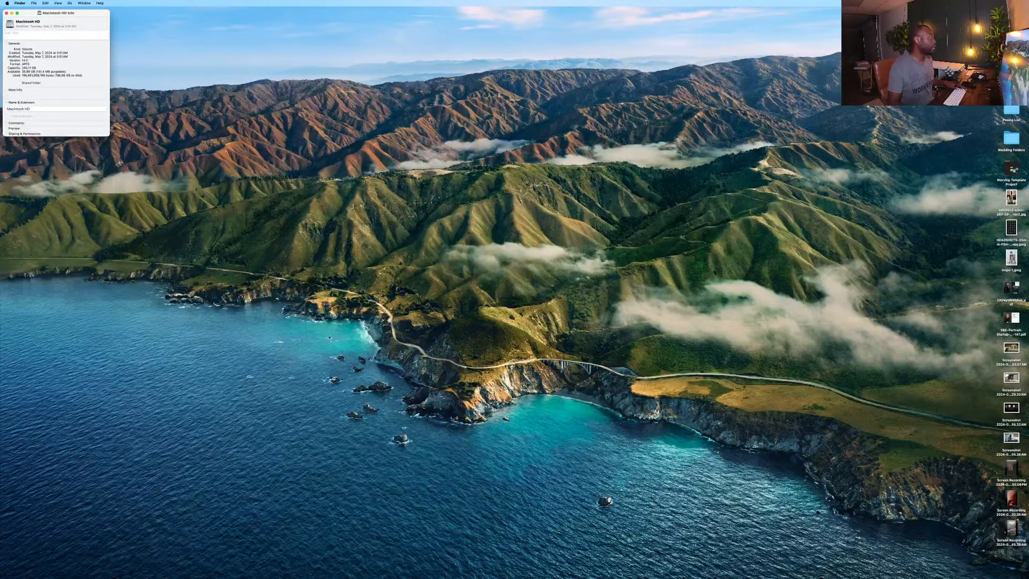
{"action": "left_click", "coordinate": [7, 13]}
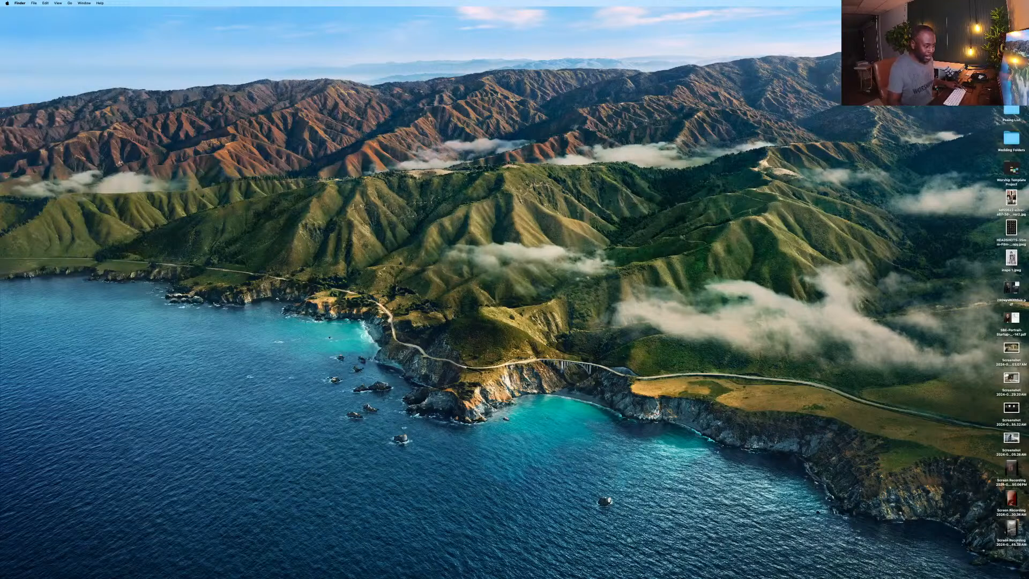
Switch back to Capture One, select the three TIFF versions of the black dress portraits, and open them with Adobe Photoshop 2024.
{"action": "mouse_move", "coordinate": [669, 573]}
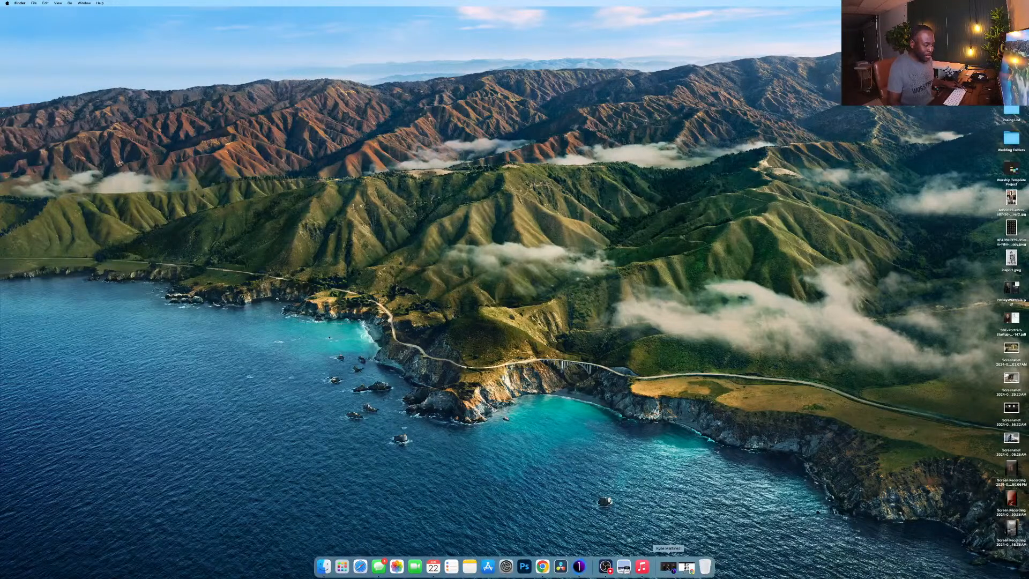
{"action": "left_click", "coordinate": [668, 567]}
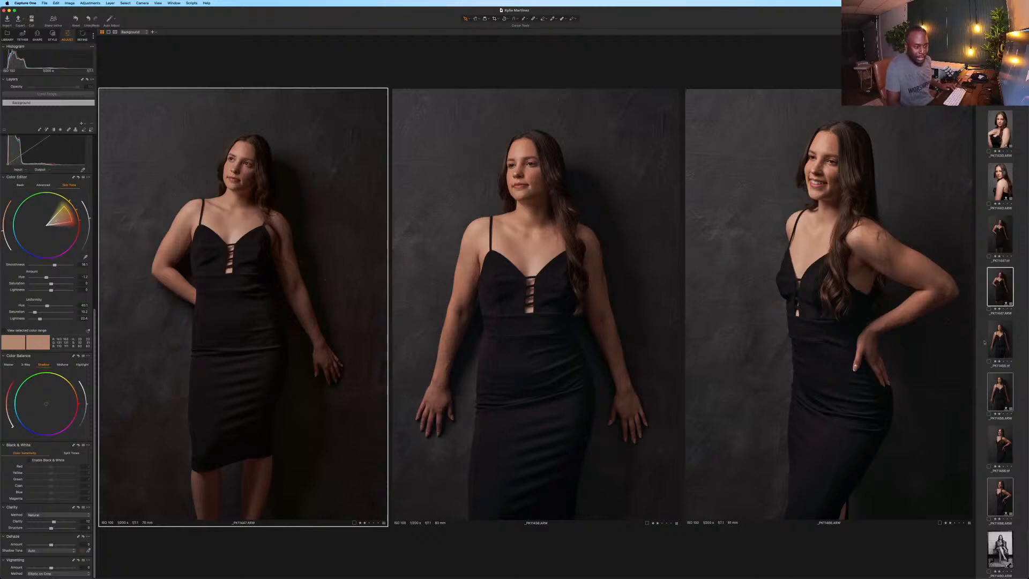
{"action": "left_click", "coordinate": [997, 359]}
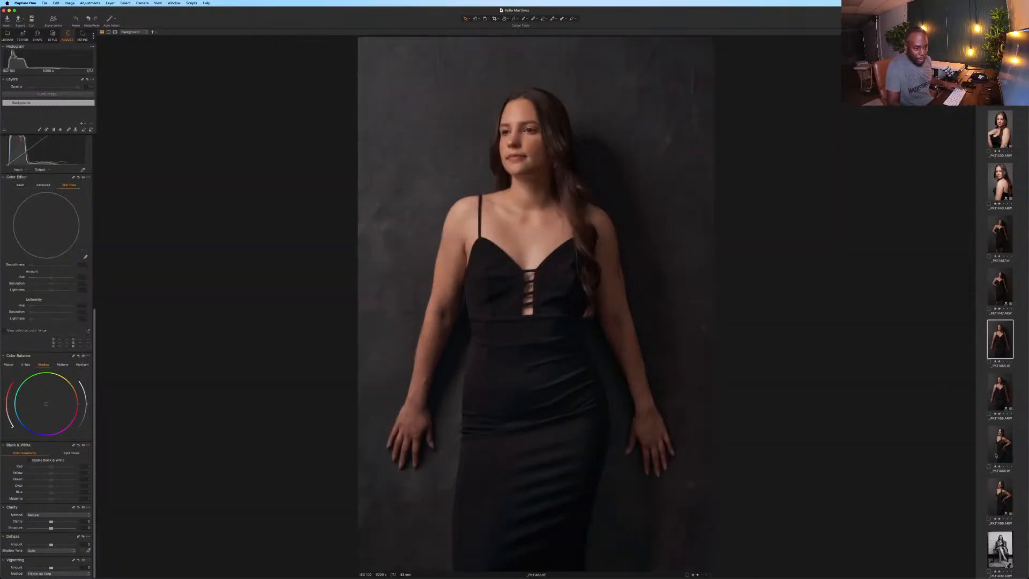
{"action": "left_click", "coordinate": [998, 453], "text": "super"}
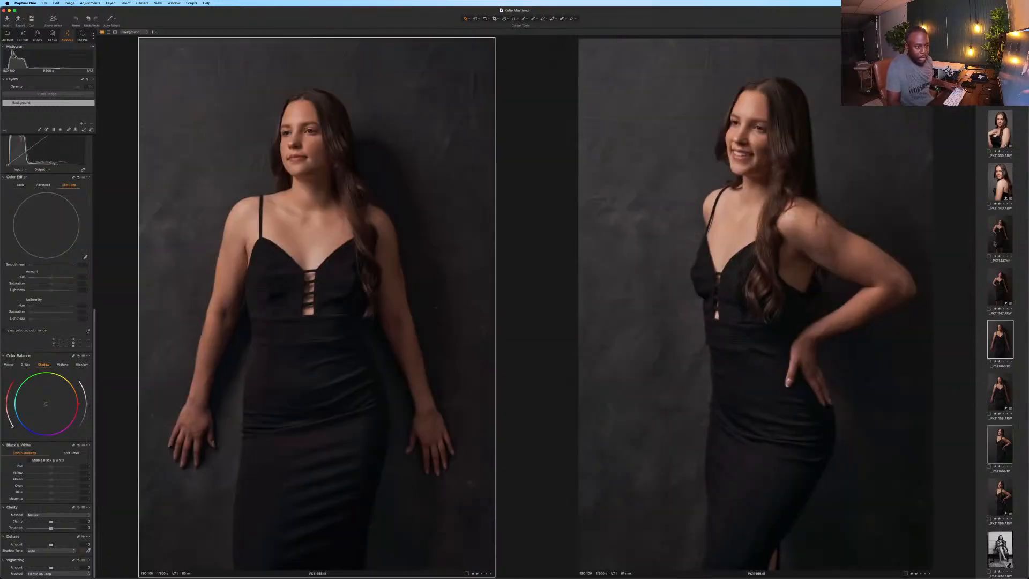
{"action": "left_click", "coordinate": [1000, 234], "text": "super"}
{"action": "right_click", "coordinate": [1001, 231]}
{"action": "mouse_move", "coordinate": [963, 271]}
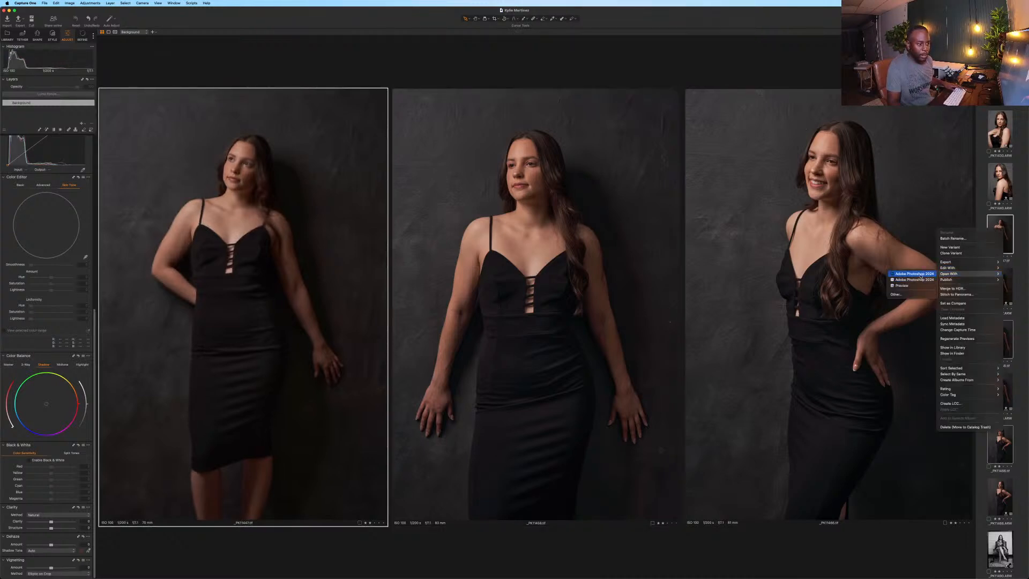
{"action": "left_click", "coordinate": [915, 273]}
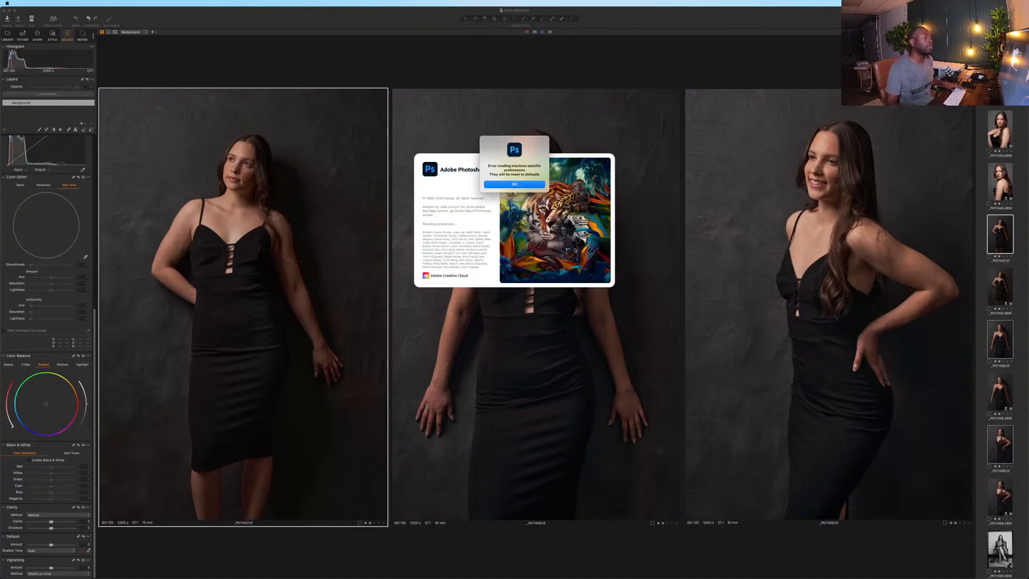
Accept resetting the machine-specific preferences to defaults and show the first black dress portrait.
{"action": "left_click", "coordinate": [522, 185]}
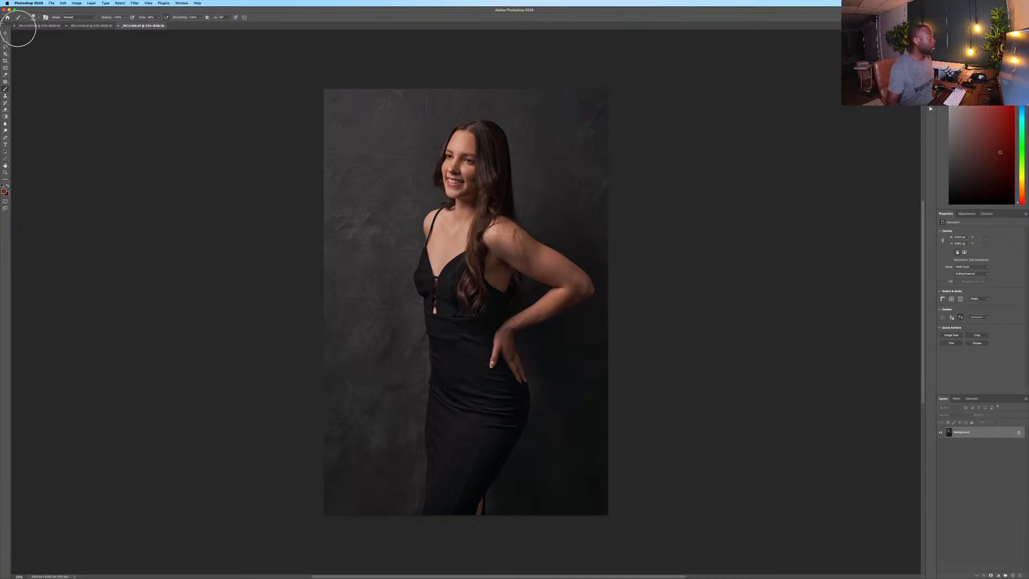
{"action": "left_click", "coordinate": [36, 26]}
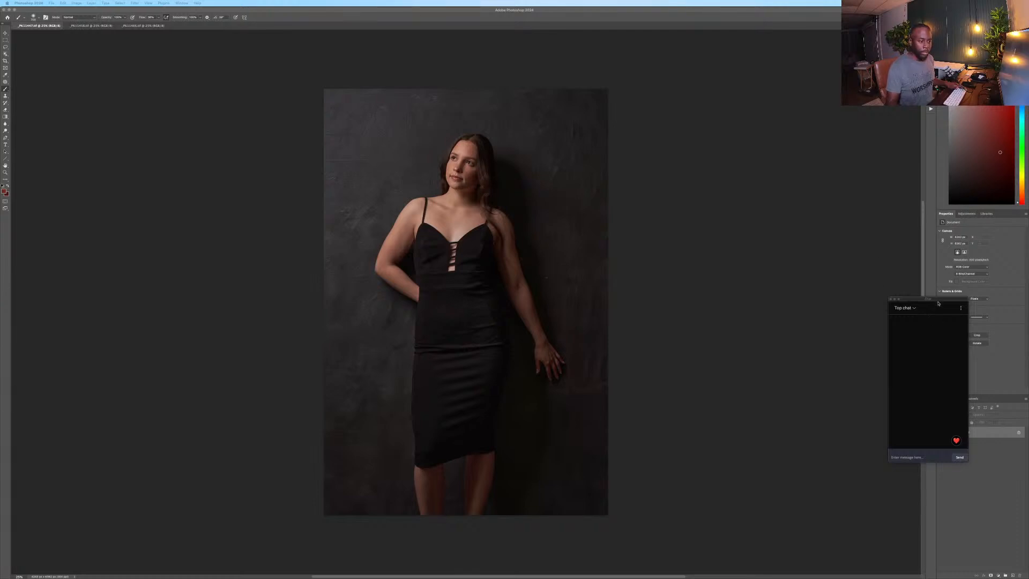
Move the stream chat window clear of the layer and property controls, set it to Live chat, and return to Photoshop.
{"action": "left_click_drag", "start_coordinate": [925, 302], "coordinate": [53, 405]}
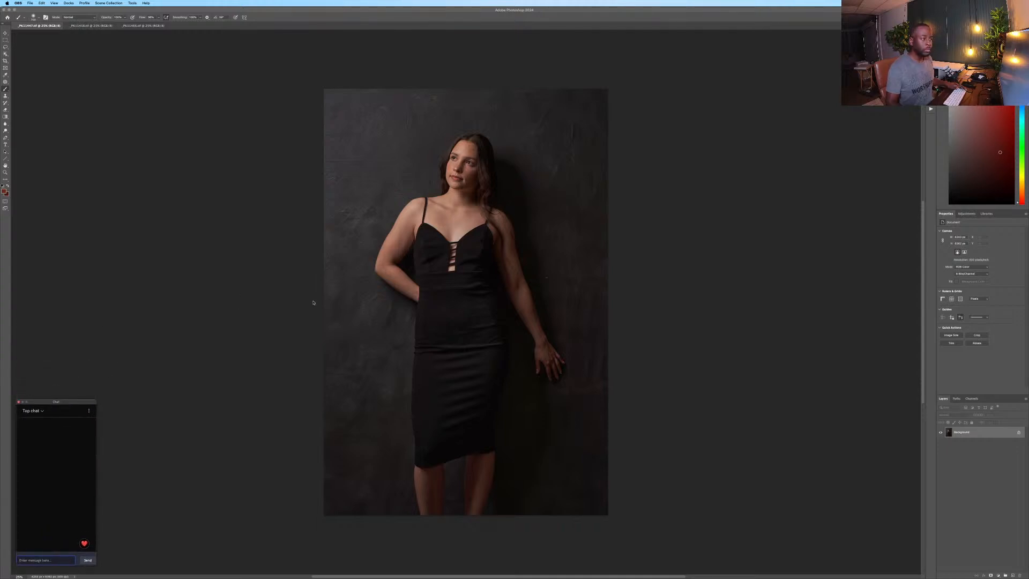
{"action": "left_click", "coordinate": [37, 411]}
{"action": "left_click", "coordinate": [39, 414]}
{"action": "left_click", "coordinate": [42, 412]}
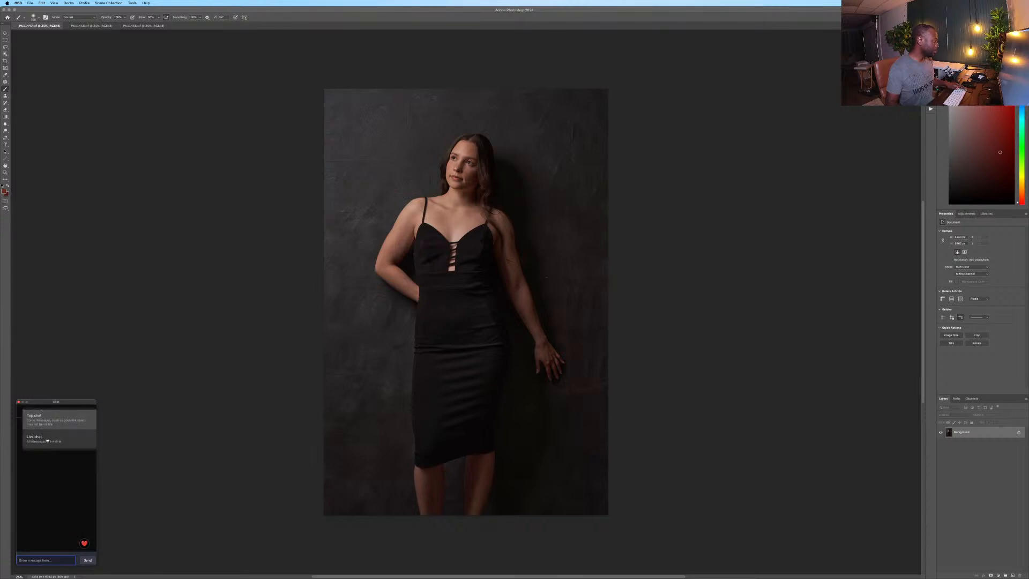
{"action": "left_click", "coordinate": [48, 437]}
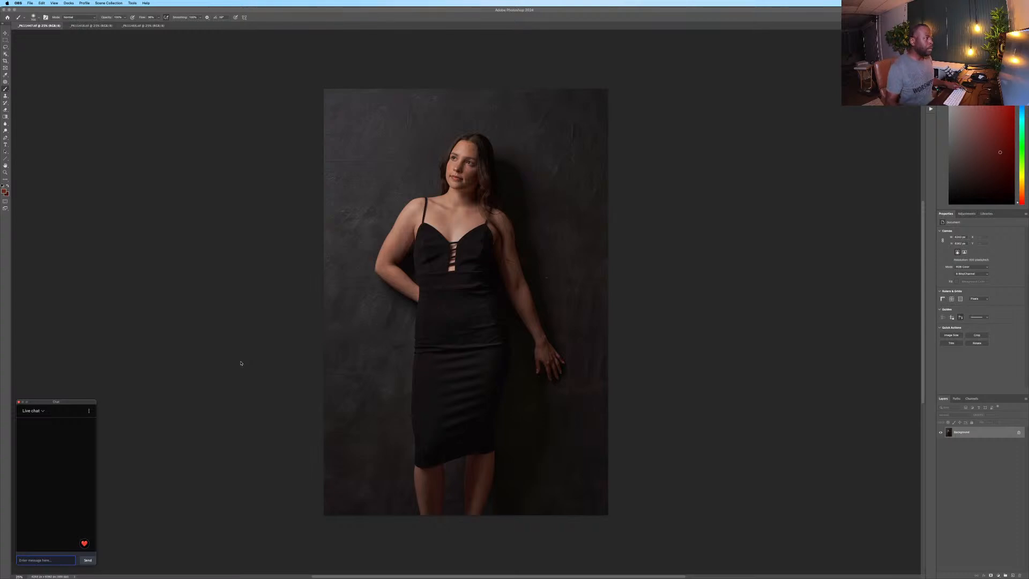
{"action": "left_click", "coordinate": [270, 152]}
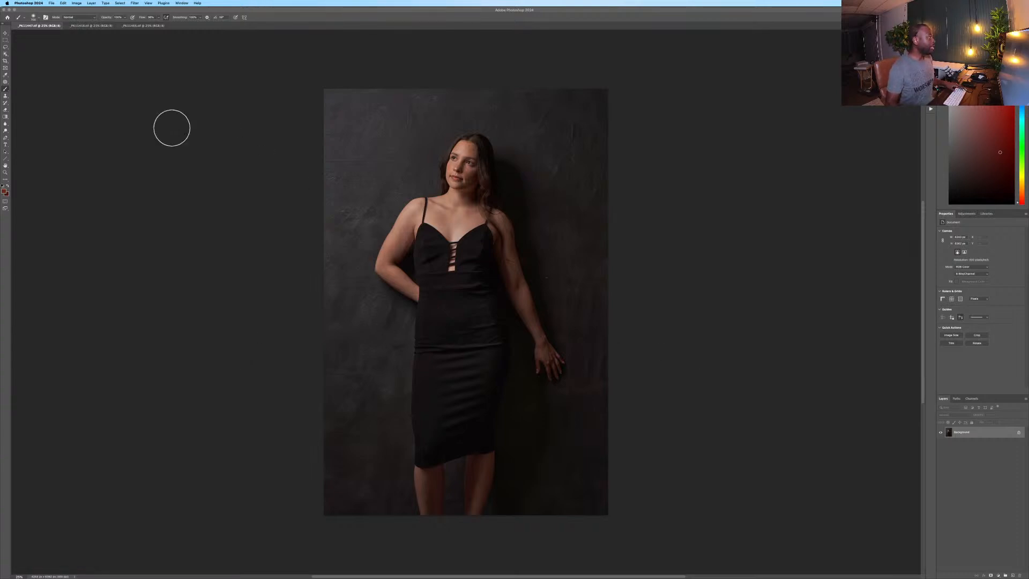
Duplicate the Background layer in each of the three open black dress portraits.
{"action": "left_click", "coordinate": [82, 28]}
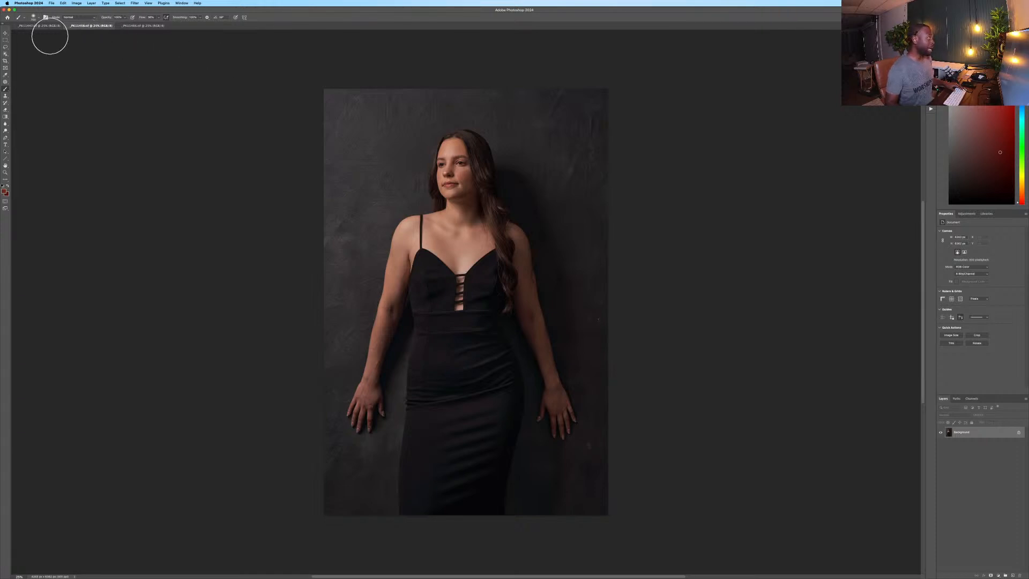
{"action": "left_click", "coordinate": [34, 25]}
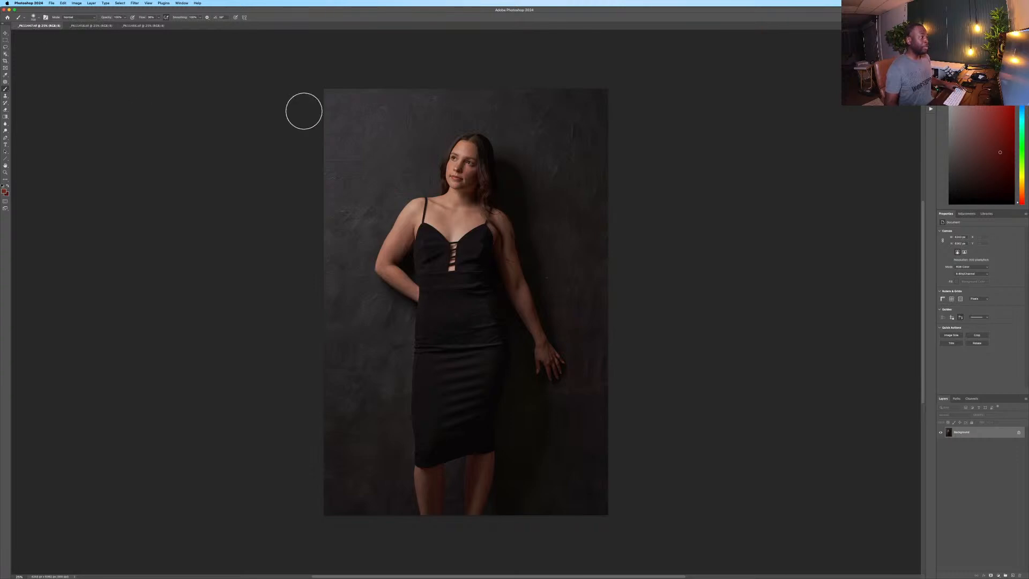
{"action": "scroll", "coordinate": [468, 141], "scroll_direction": "up", "scroll_amount": 5}
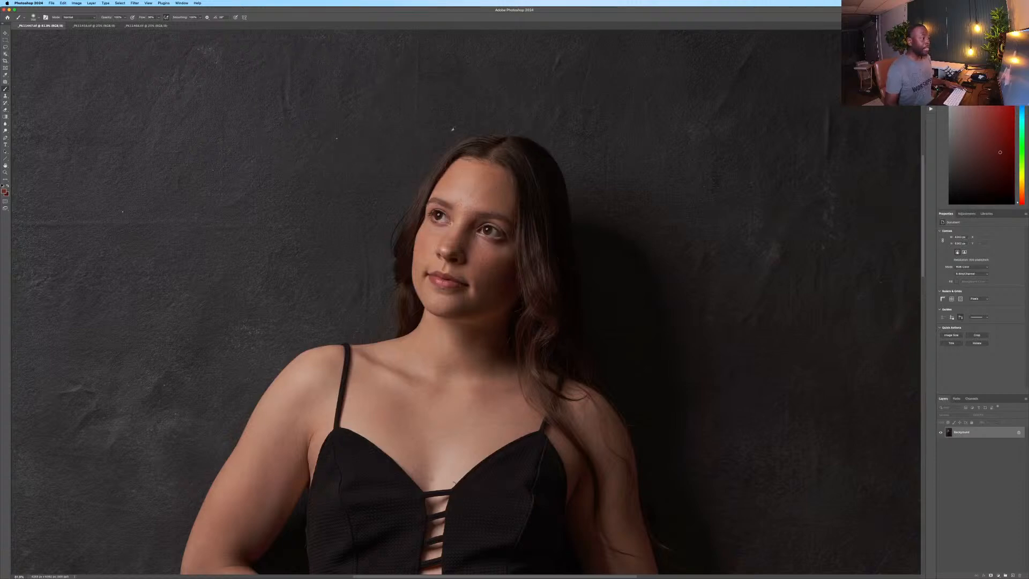
{"action": "scroll", "coordinate": [452, 129], "scroll_direction": "down", "scroll_amount": 4}
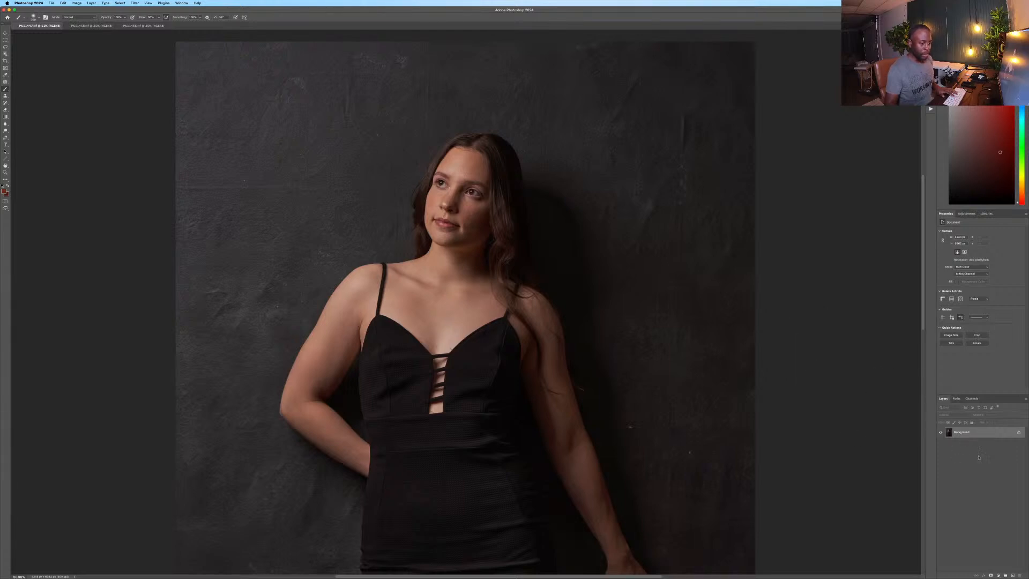
{"action": "key", "text": "super+j"}
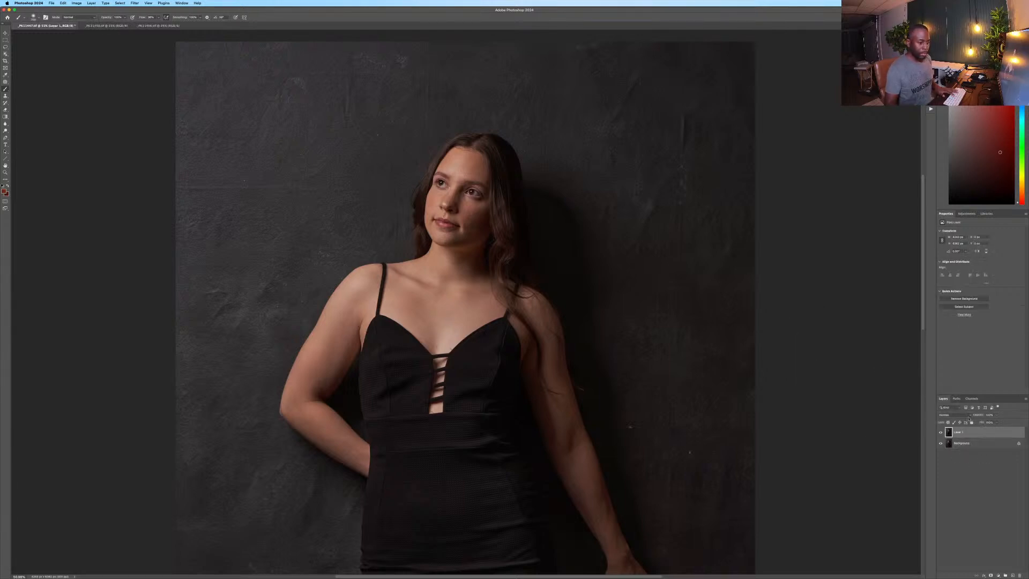
{"action": "left_click", "coordinate": [99, 26]}
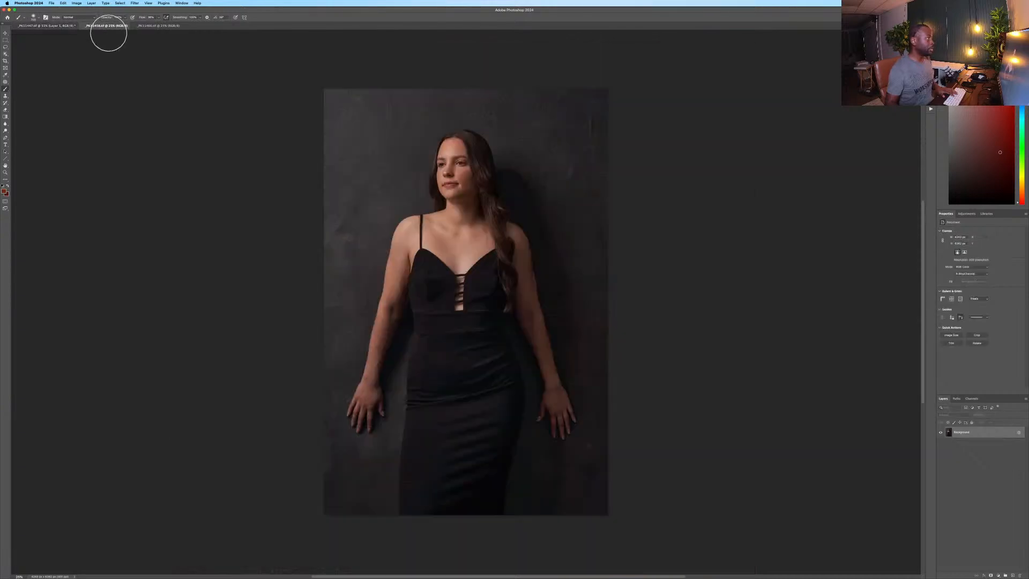
{"action": "key", "text": "super+j"}
{"action": "left_click", "coordinate": [163, 25]}
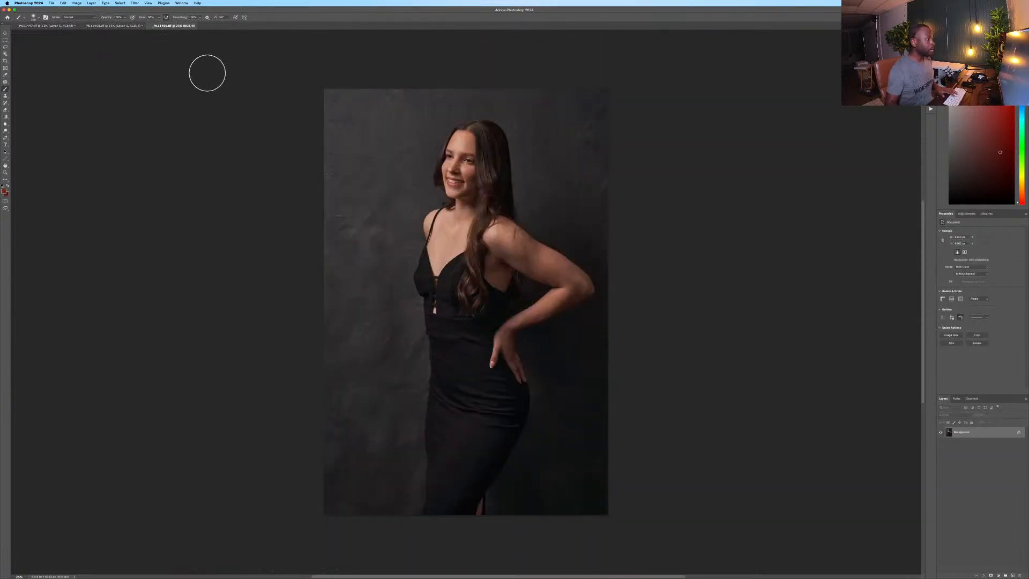
{"action": "key", "text": "super+j"}
Check the Mouse page in System Settings and close the window.
{"action": "key", "text": "super+space"}
{"action": "type", "text": "sys"}
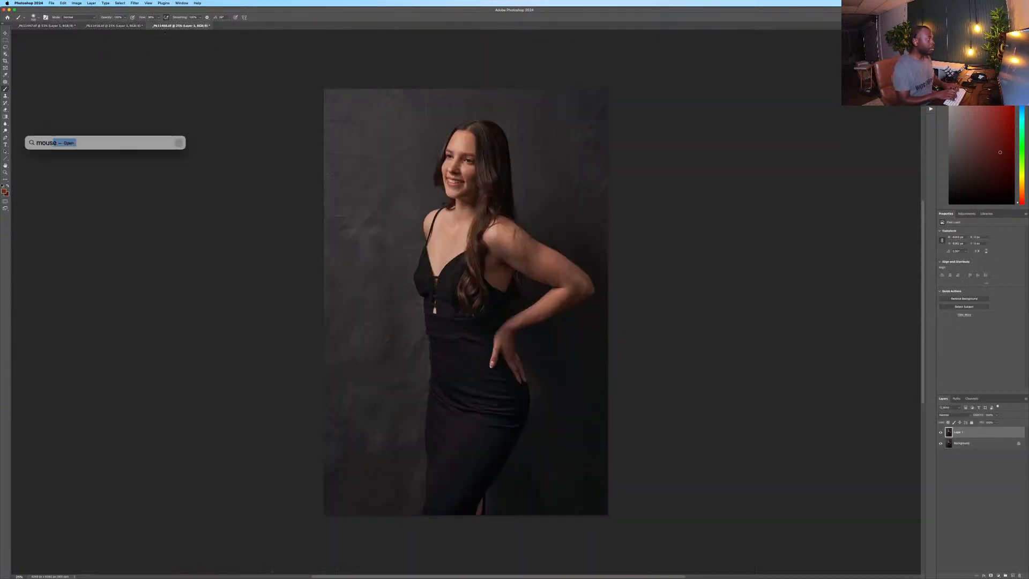
{"action": "key", "text": "Return"}
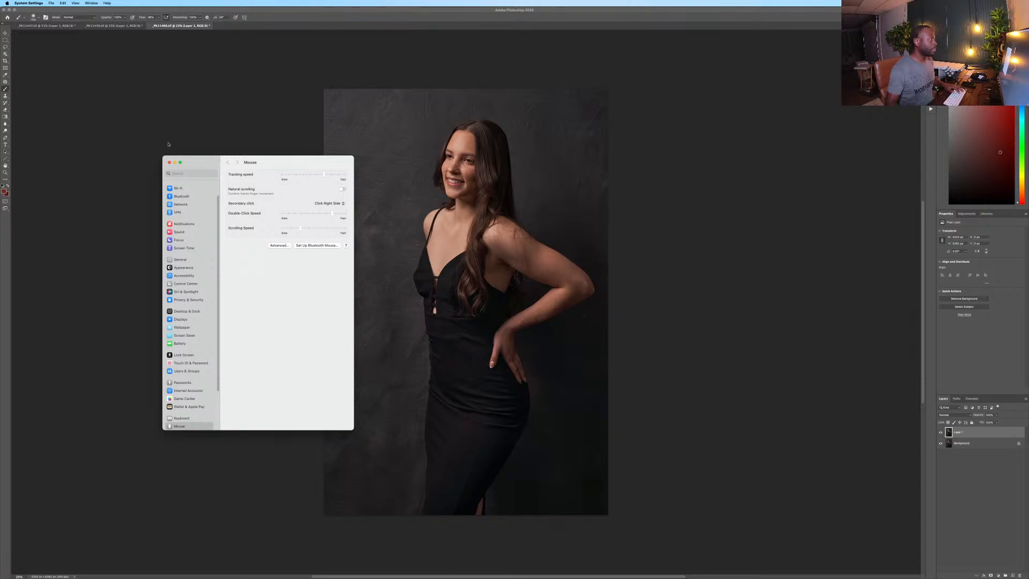
{"action": "left_click", "coordinate": [169, 162]}
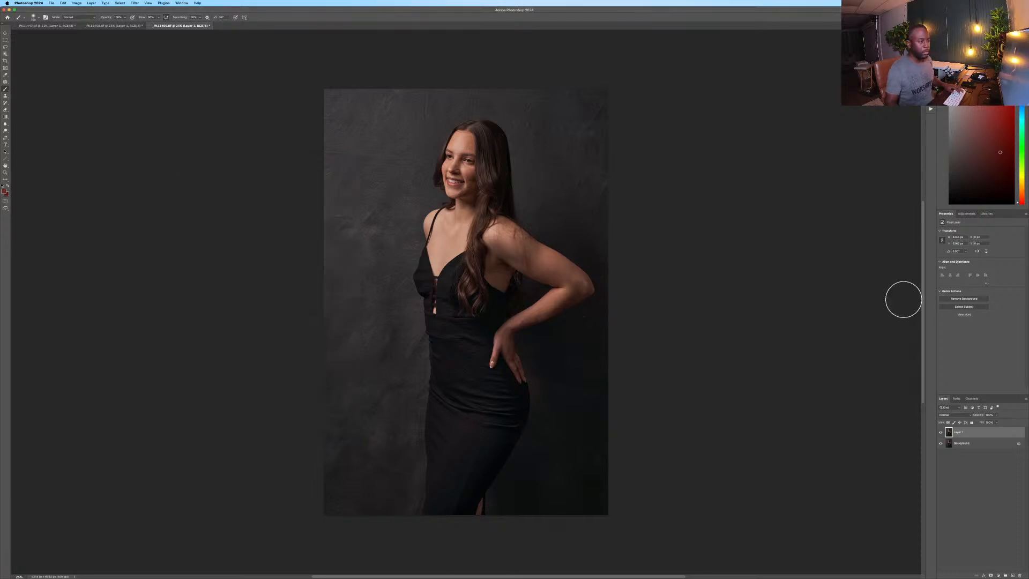
Run the Freq Sep action on the first portrait, using the forehead skin as the Dust & Scratches preview to set and apply the radius.
{"action": "left_click", "coordinate": [45, 25]}
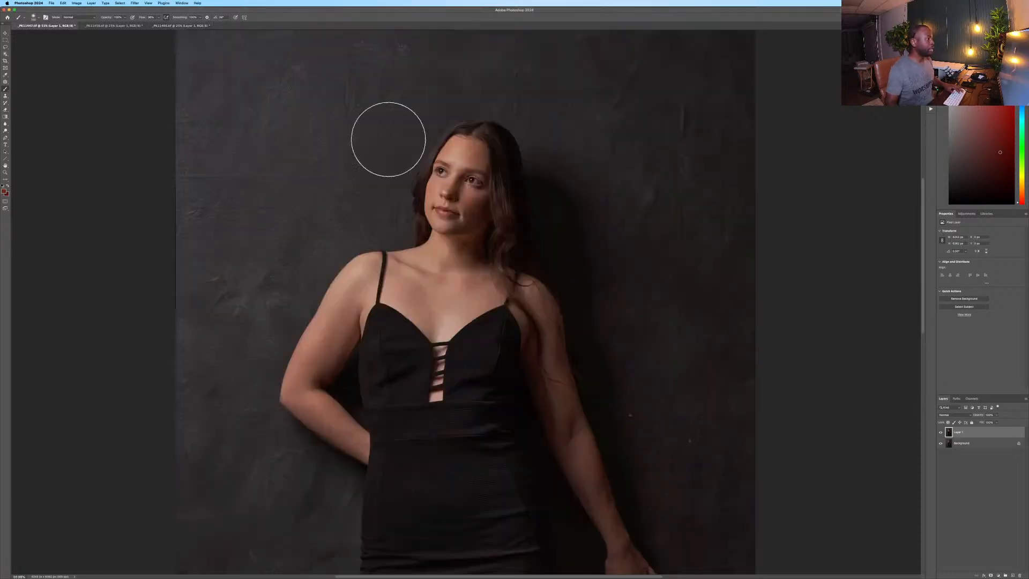
{"action": "left_click", "coordinate": [931, 109]}
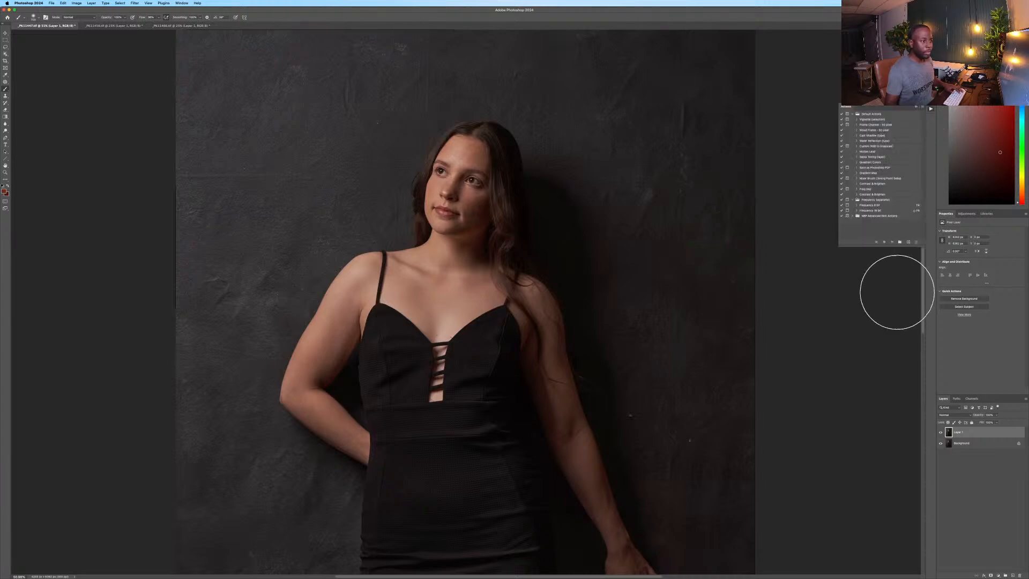
{"action": "left_click", "coordinate": [879, 200]}
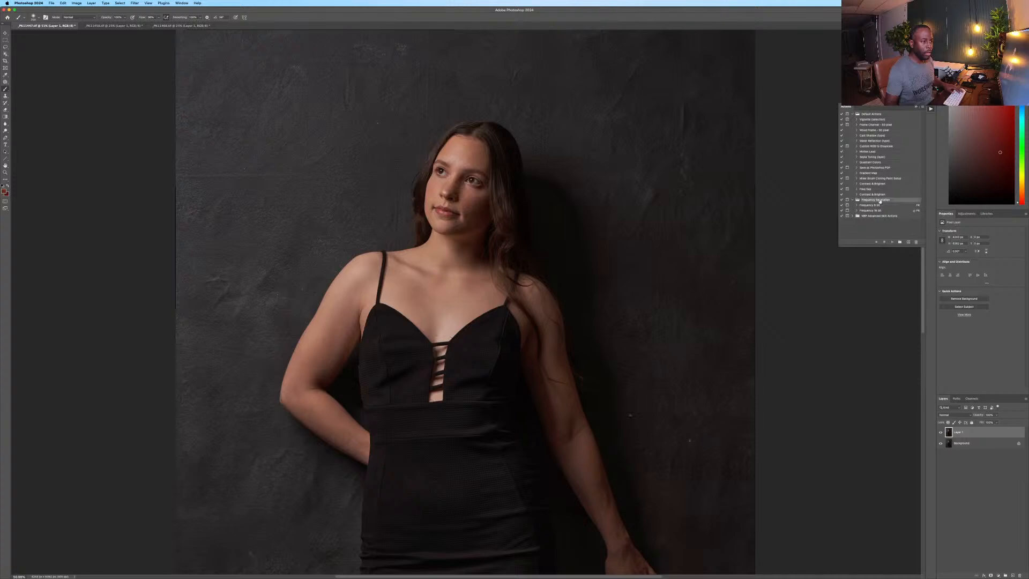
{"action": "left_click", "coordinate": [852, 199]}
{"action": "left_click", "coordinate": [873, 190]}
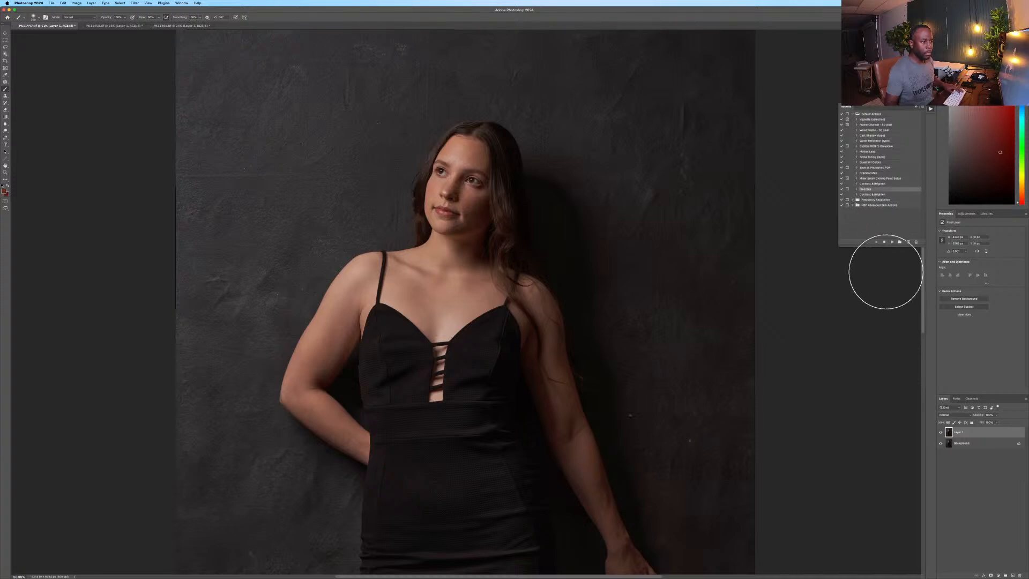
{"action": "left_click", "coordinate": [892, 241]}
{"action": "left_click_drag", "start_coordinate": [491, 163], "coordinate": [577, 166]}
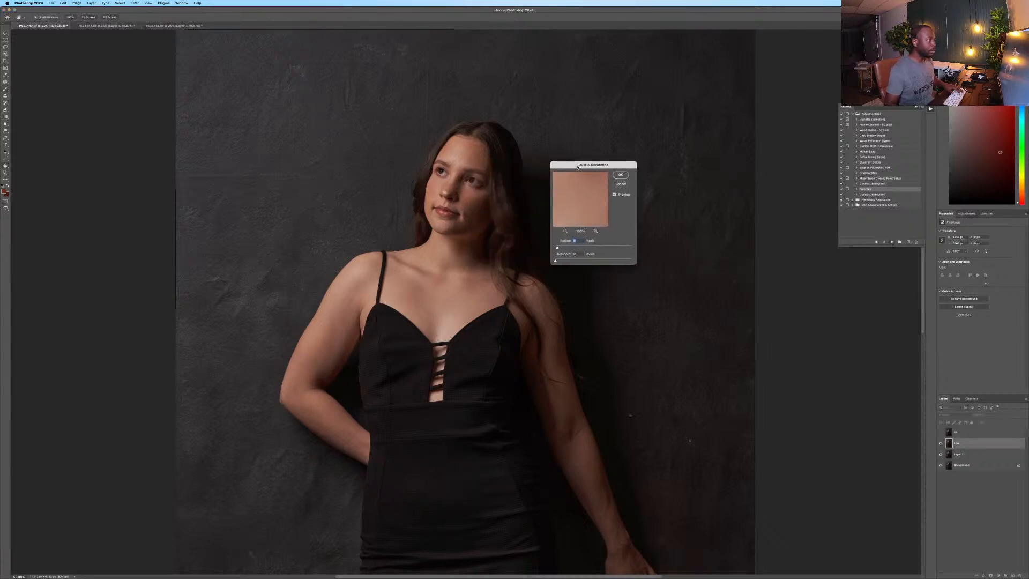
{"action": "left_click", "coordinate": [466, 156]}
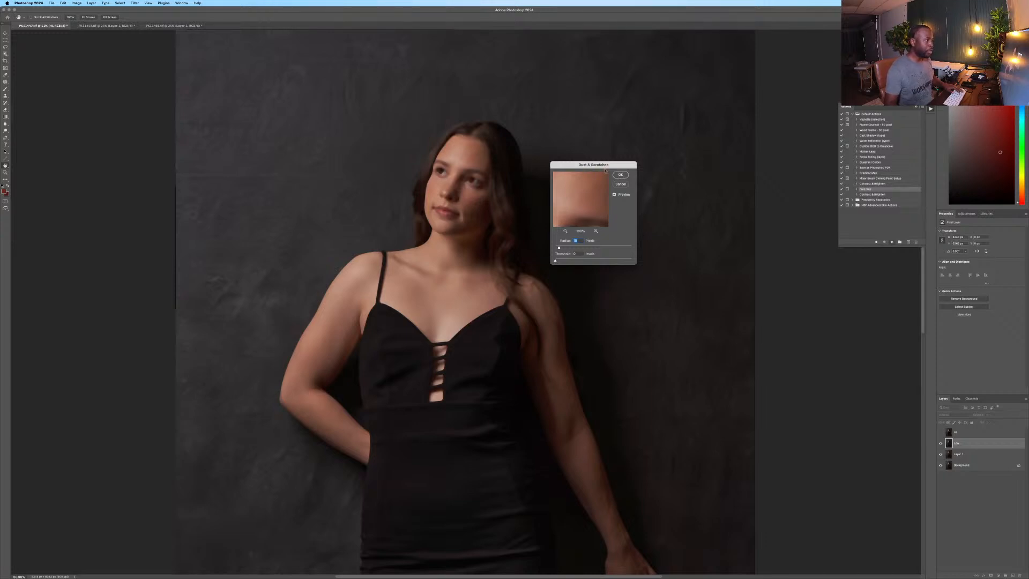
{"action": "left_click", "coordinate": [621, 175]}
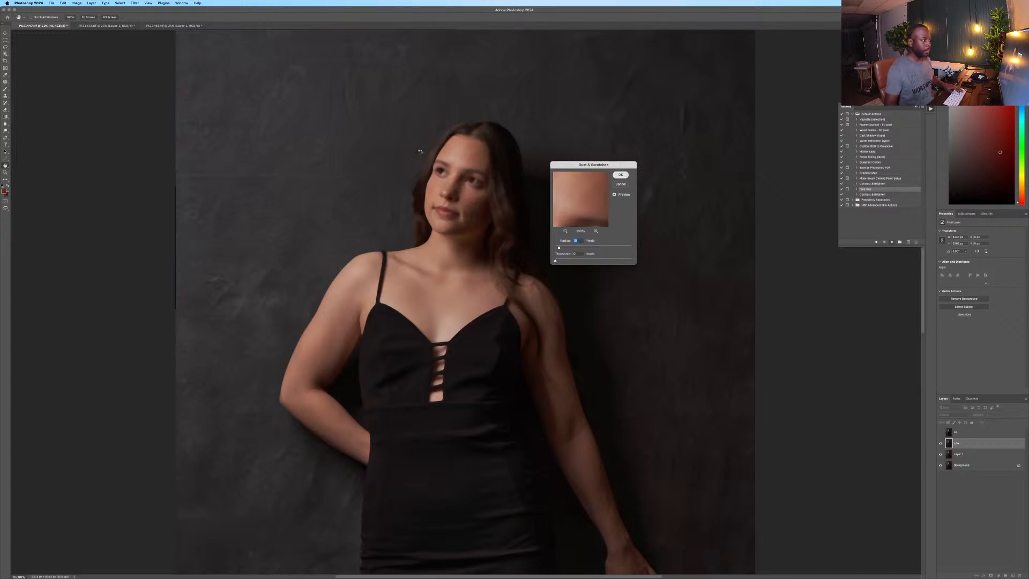
Run the Freq Sep action on the second portrait, adjusting and applying Dust & Scratches with the forehead skin as preview.
{"action": "left_click", "coordinate": [119, 26]}
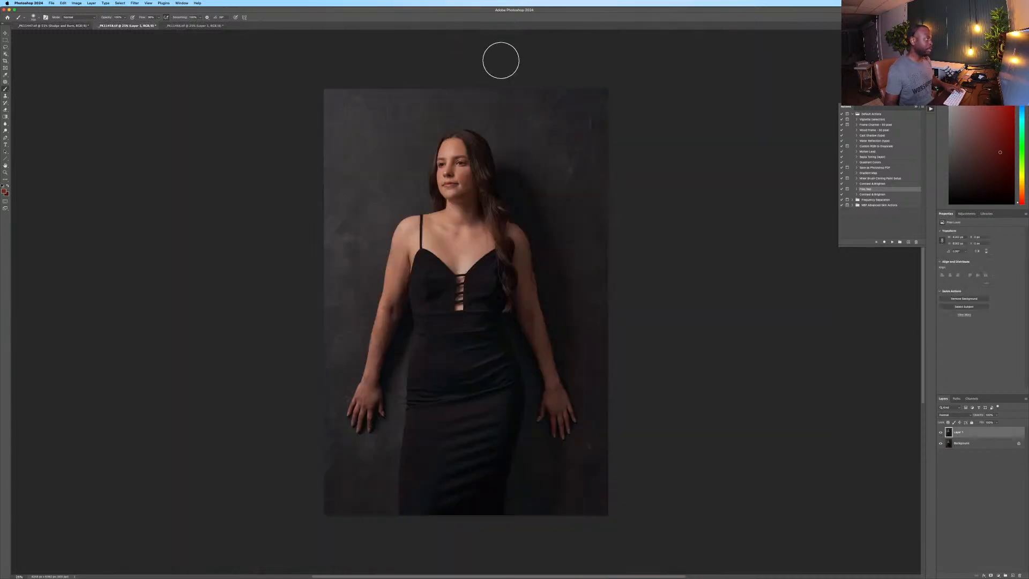
{"action": "left_click", "coordinate": [892, 243]}
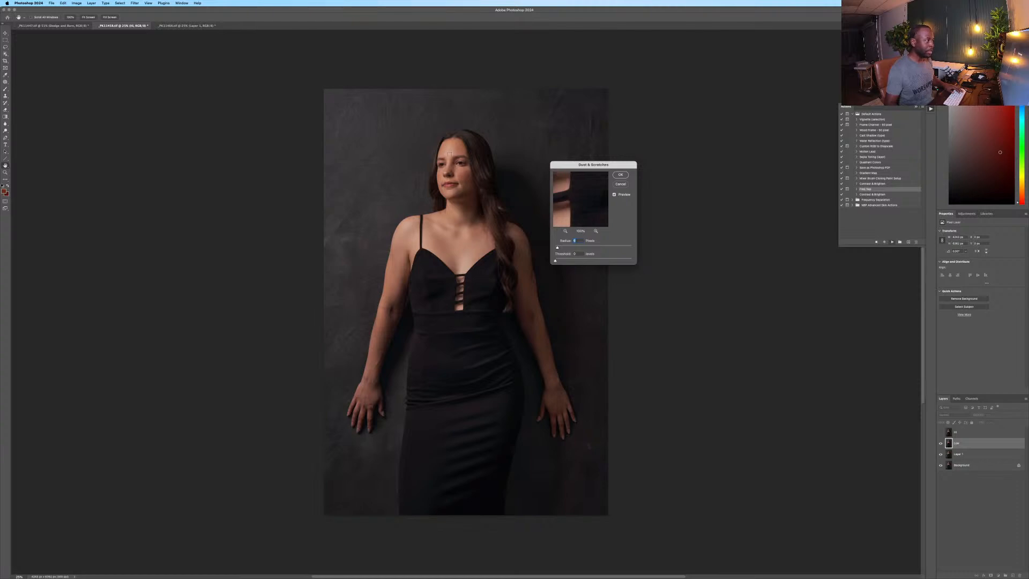
{"action": "left_click", "coordinate": [462, 157]}
{"action": "left_click_drag", "start_coordinate": [584, 213], "coordinate": [582, 197]}
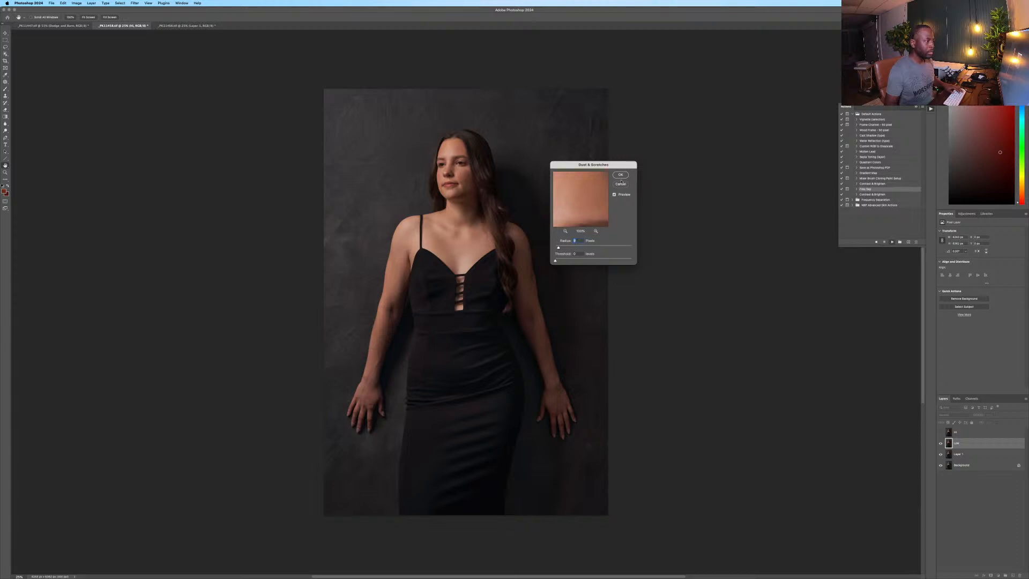
{"action": "key", "text": "Return"}
Run the Freq Sep action on the third portrait, adjusting and applying Dust & Scratches with a skin area as preview.
{"action": "left_click", "coordinate": [199, 25]}
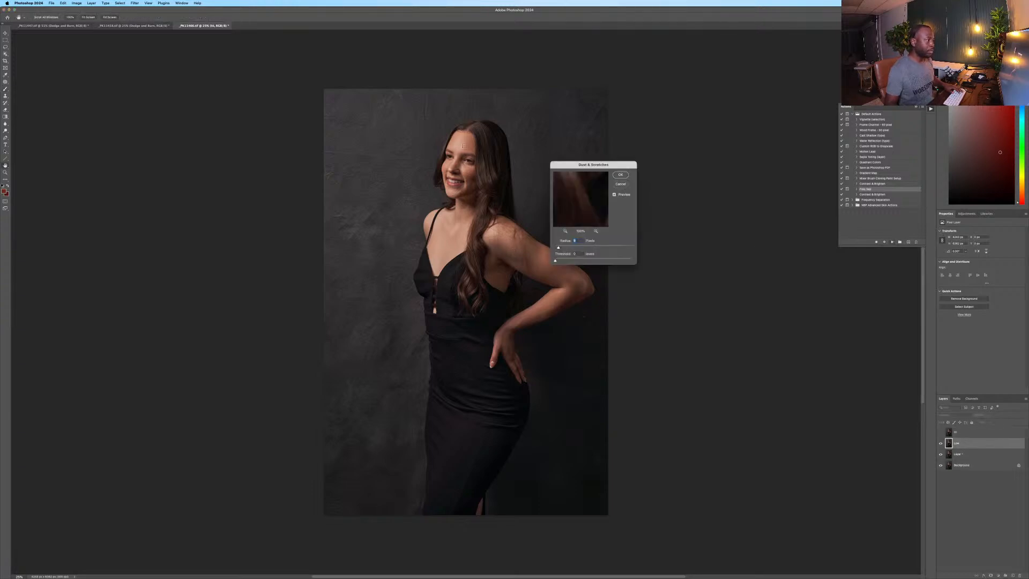
{"action": "left_click", "coordinate": [504, 209]}
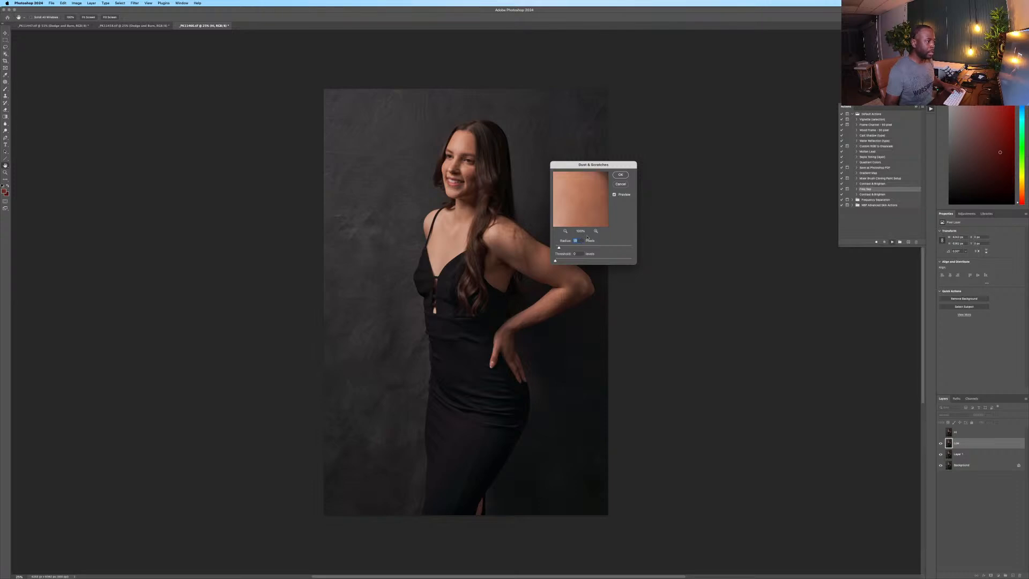
{"action": "key", "text": "Return"}
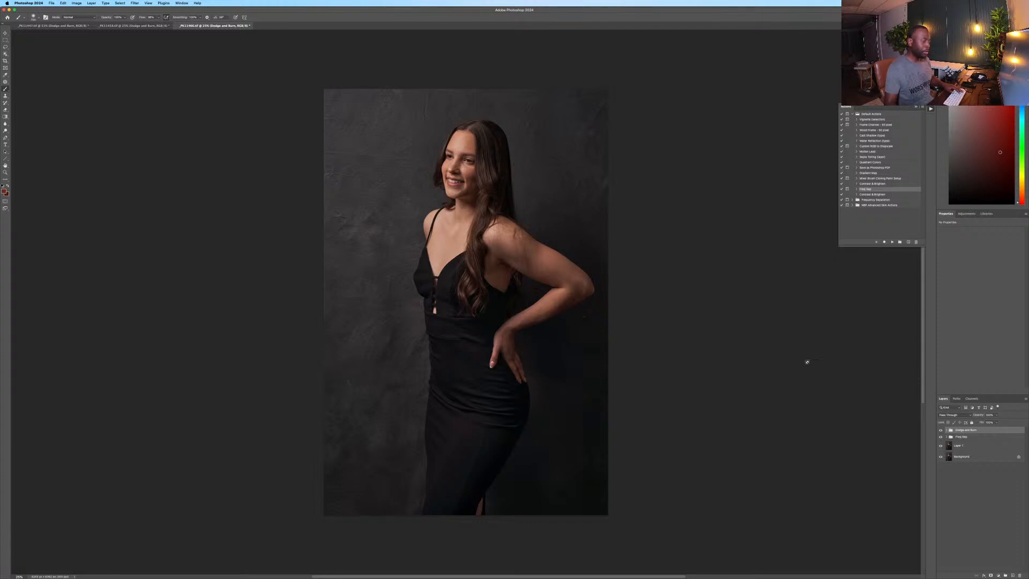
In the first portrait, expand the Freq Sep group, hide its high-frequency layer, and select the Low layer for retouching the face.
{"action": "left_click", "coordinate": [88, 25]}
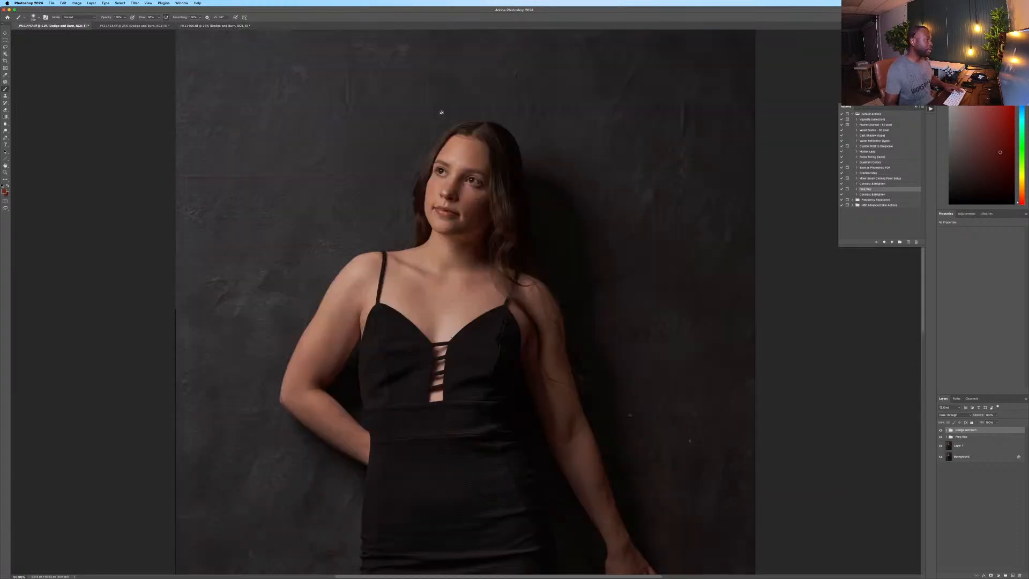
{"action": "left_click", "coordinate": [946, 437]}
{"action": "left_click", "coordinate": [953, 458]}
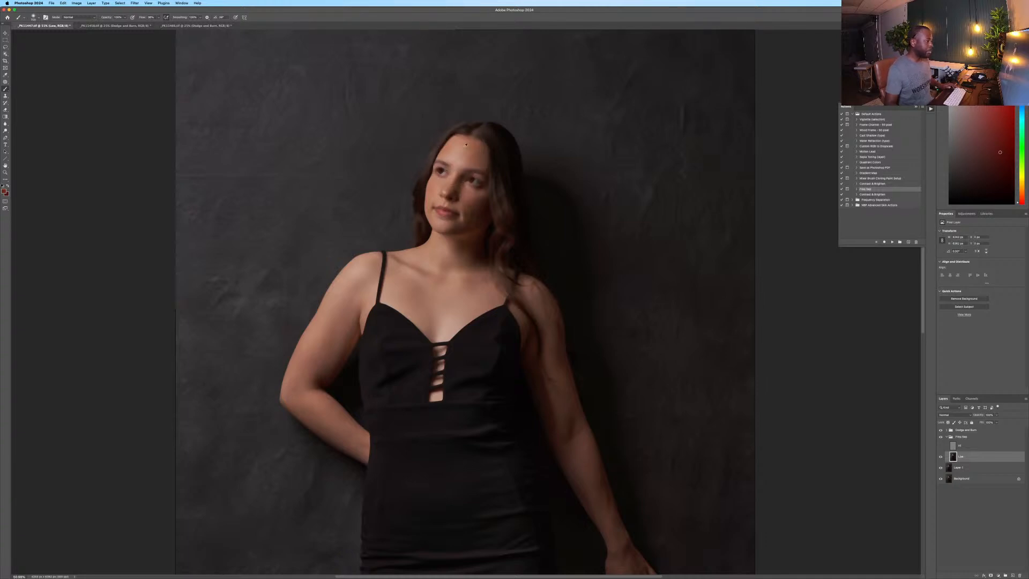
{"action": "scroll", "coordinate": [465, 145], "scroll_direction": "up", "scroll_amount": 5}
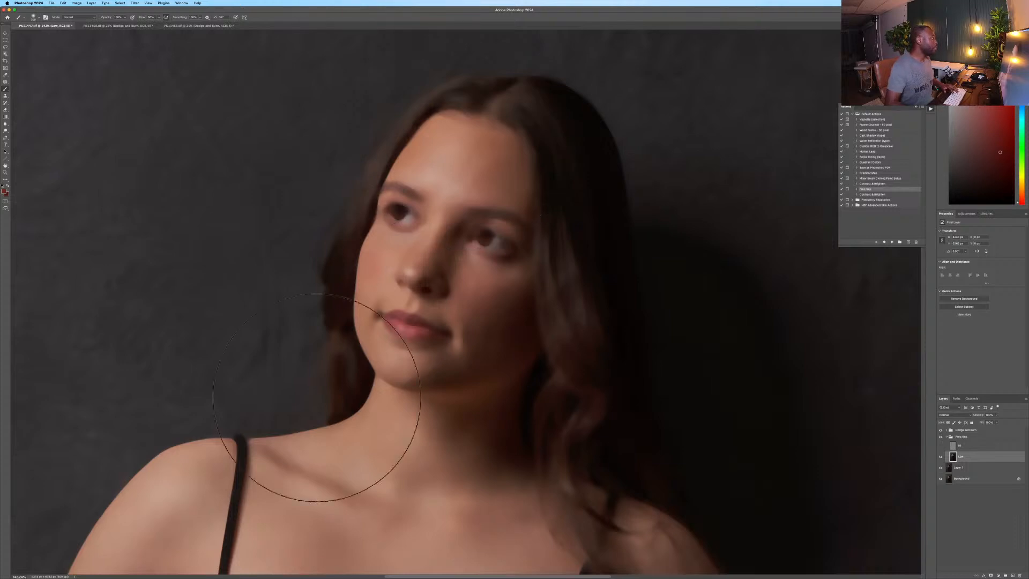
Switch to the Mixer Brush tool and adjust its brush size for smoothing the face.
{"action": "key", "text": "shift+b"}
{"action": "key", "text": "shift+b"}
{"action": "key", "text": "shift+b"}
{"action": "key", "text": "shift+b"}
{"action": "key", "text": "shift+b"}
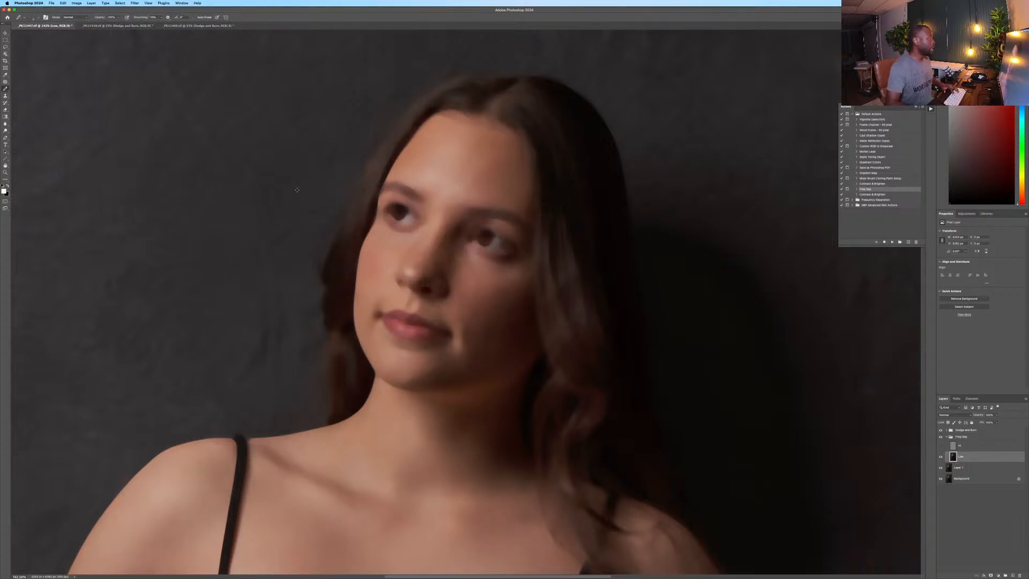
{"action": "key", "text": "shift+b"}
{"action": "key", "text": "shift+b"}
{"action": "key", "text": "bracketright"}
{"action": "key", "text": "bracketright"}
{"action": "key", "text": "bracketright"}
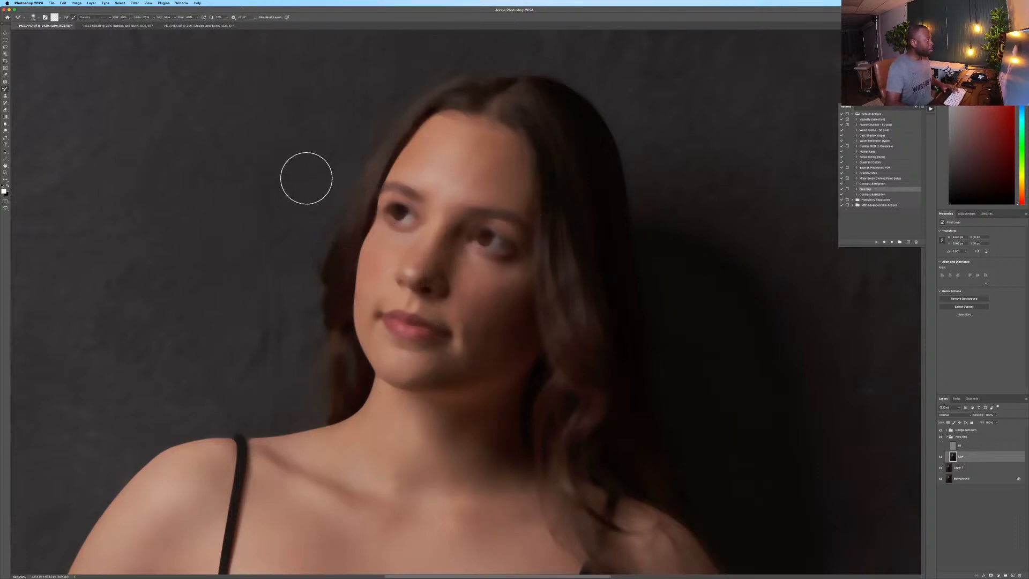
{"action": "key", "text": "bracketleft"}
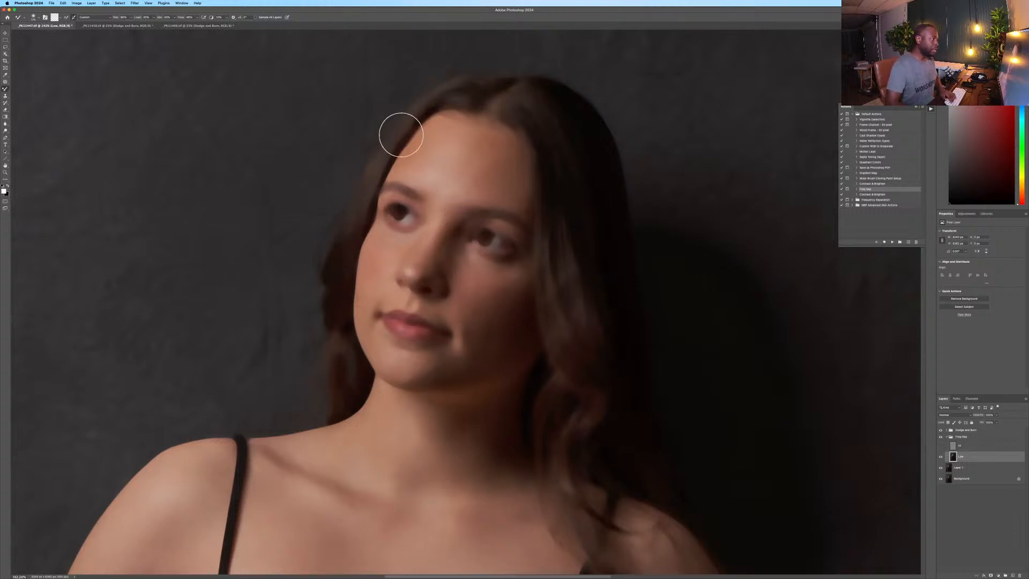
Smooth the forehead tones on the Low layer with a progressively smaller Mixer Brush.
{"action": "key", "text": "bracketleft"}
{"action": "key", "text": "bracketleft"}
{"action": "key", "text": "bracketleft"}
{"action": "key", "text": "bracketleft"}
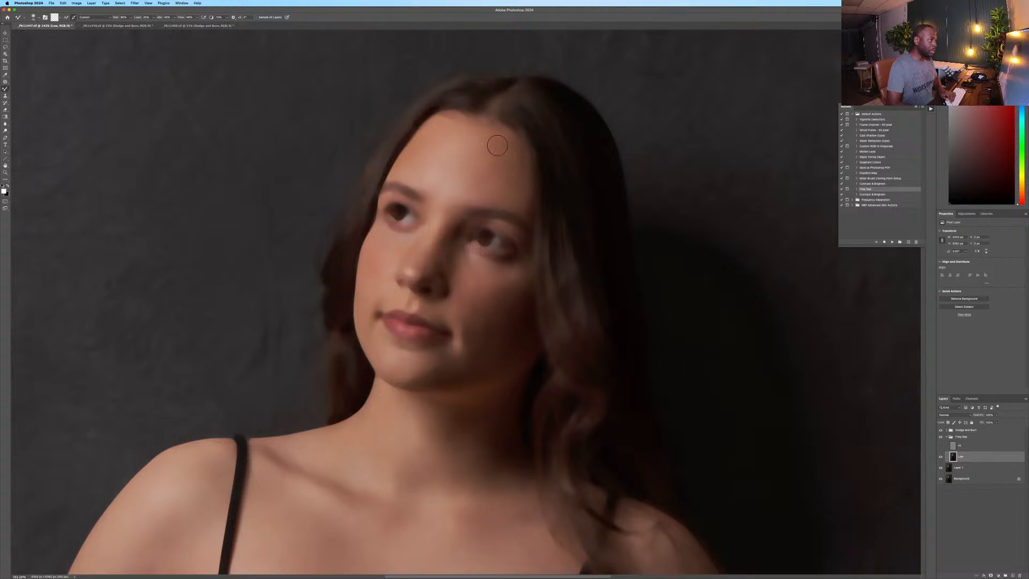
{"action": "key", "text": "bracketleft"}
{"action": "key", "text": "bracketleft"}
{"action": "key", "text": "bracketleft"}
Blend the skin tones beside the nose, down the lit cheek and across the chin with a slightly larger Mixer Brush.
{"action": "key", "text": "bracketright"}
{"action": "key", "text": "bracketright"}
{"action": "mouse_move", "coordinate": [450, 234]}
{"action": "left_mouse_down"}
{"action": "mouse_move", "coordinate": [456, 274]}
{"action": "mouse_move", "coordinate": [455, 262]}
{"action": "mouse_move", "coordinate": [507, 274]}
{"action": "mouse_move", "coordinate": [468, 257]}
{"action": "left_mouse_up"}
{"action": "mouse_move", "coordinate": [364, 265]}
{"action": "left_mouse_down"}
{"action": "mouse_move", "coordinate": [387, 241]}
{"action": "mouse_move", "coordinate": [395, 257]}
{"action": "mouse_move", "coordinate": [374, 275]}
{"action": "mouse_move", "coordinate": [391, 267]}
{"action": "mouse_move", "coordinate": [372, 266]}
{"action": "mouse_move", "coordinate": [377, 305]}
{"action": "left_mouse_up"}
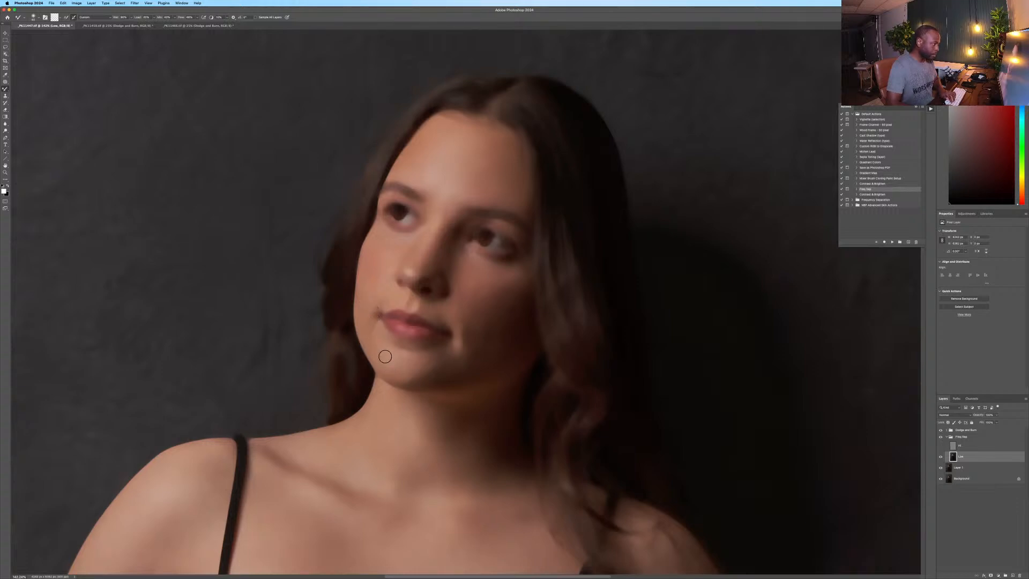
{"action": "mouse_move", "coordinate": [385, 356]}
{"action": "left_mouse_down"}
{"action": "mouse_move", "coordinate": [405, 371]}
{"action": "mouse_move", "coordinate": [410, 352]}
{"action": "mouse_move", "coordinate": [424, 365]}
{"action": "mouse_move", "coordinate": [434, 355]}
{"action": "mouse_move", "coordinate": [441, 377]}
{"action": "mouse_move", "coordinate": [458, 329]}
{"action": "mouse_move", "coordinate": [459, 360]}
{"action": "mouse_move", "coordinate": [459, 339]}
{"action": "mouse_move", "coordinate": [465, 354]}
{"action": "mouse_move", "coordinate": [489, 338]}
{"action": "mouse_move", "coordinate": [500, 283]}
{"action": "mouse_move", "coordinate": [517, 291]}
{"action": "mouse_move", "coordinate": [477, 299]}
{"action": "mouse_move", "coordinate": [479, 324]}
{"action": "mouse_move", "coordinate": [475, 274]}
{"action": "mouse_move", "coordinate": [494, 338]}
{"action": "mouse_move", "coordinate": [519, 294]}
{"action": "mouse_move", "coordinate": [508, 340]}
{"action": "mouse_move", "coordinate": [484, 368]}
{"action": "mouse_move", "coordinate": [469, 341]}
{"action": "left_mouse_up"}
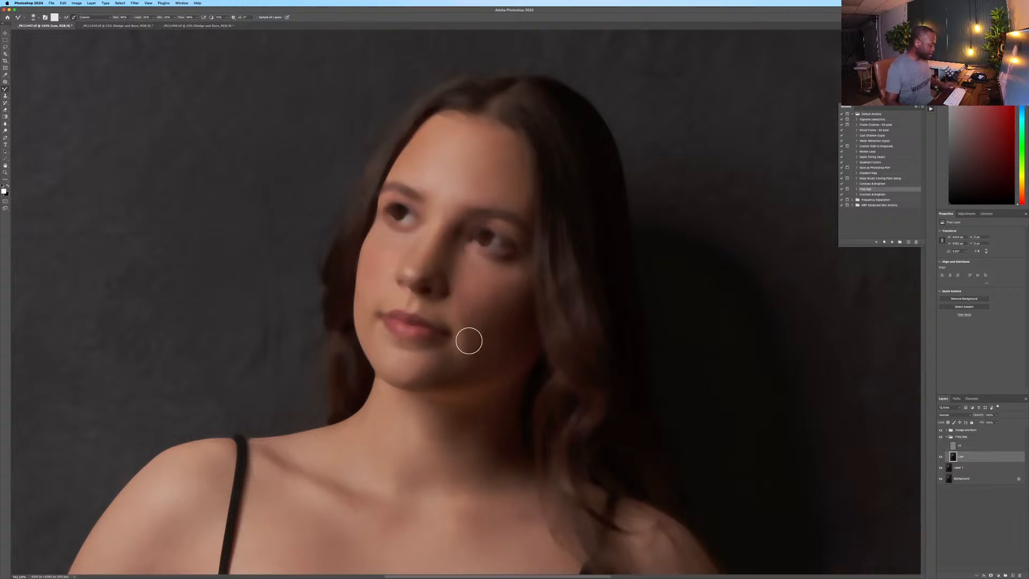
Smooth the shoulder, chest and neck tones on the Low layer, adapting the Mixer Brush size to each area.
{"action": "scroll", "coordinate": [469, 340], "scroll_direction": "down", "scroll_amount": 6}
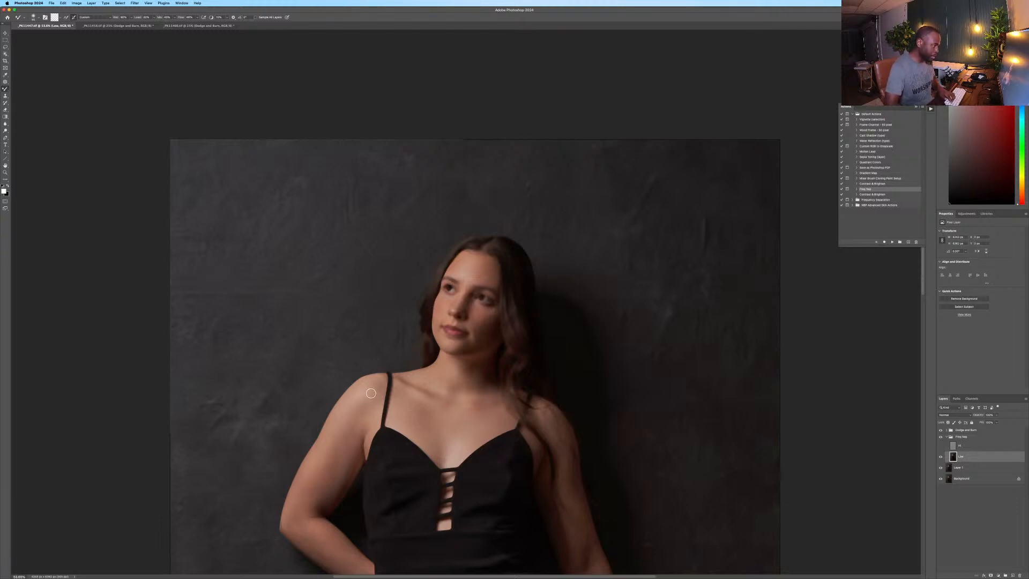
{"action": "key", "text": "bracketright"}
{"action": "key", "text": "bracketright"}
{"action": "key", "text": "bracketright"}
{"action": "key", "text": "bracketright"}
{"action": "key", "text": "bracketright"}
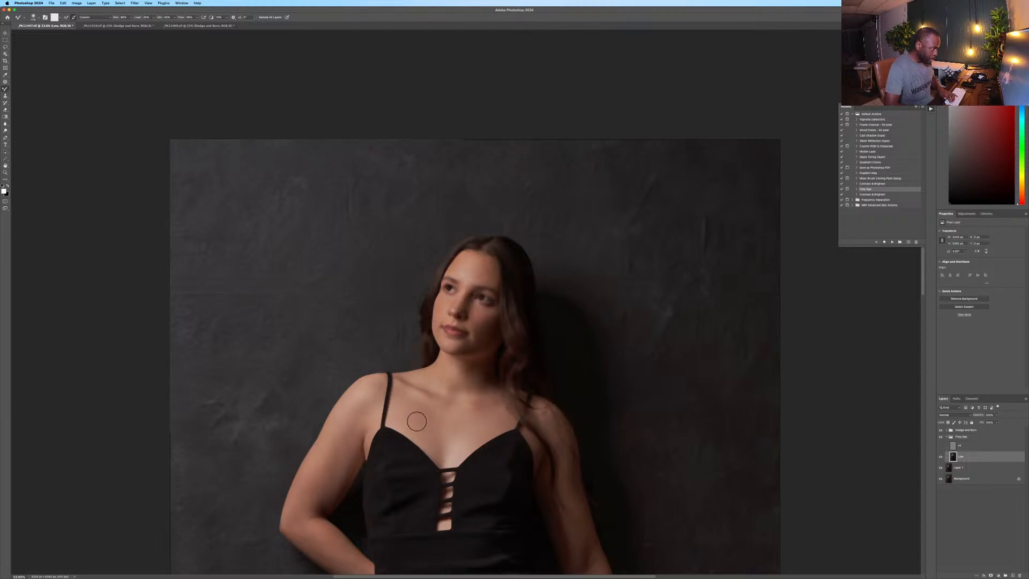
{"action": "key", "text": "bracketleft"}
{"action": "key", "text": "bracketleft"}
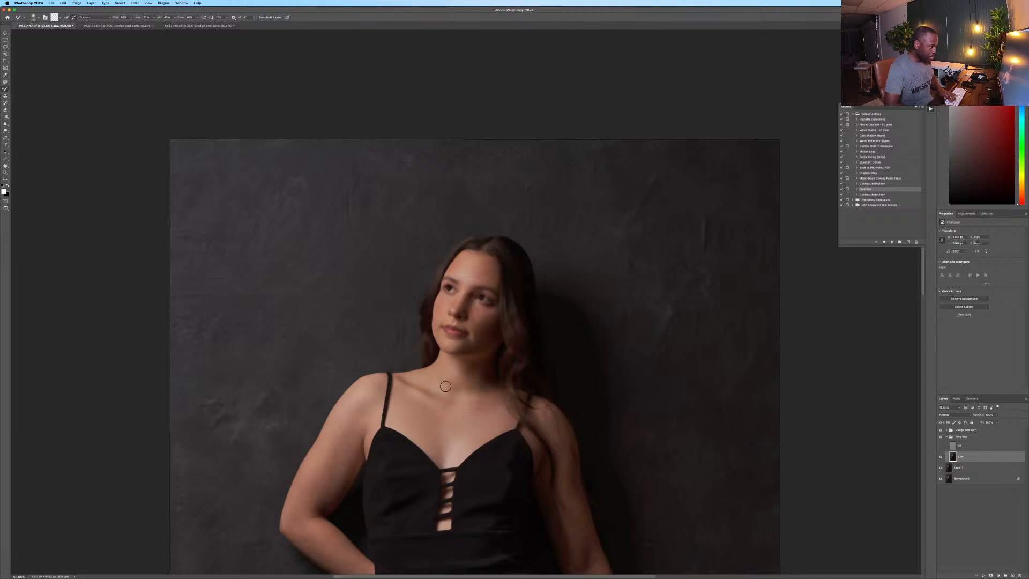
{"action": "left_click_drag", "start_coordinate": [445, 386], "coordinate": [457, 383]}
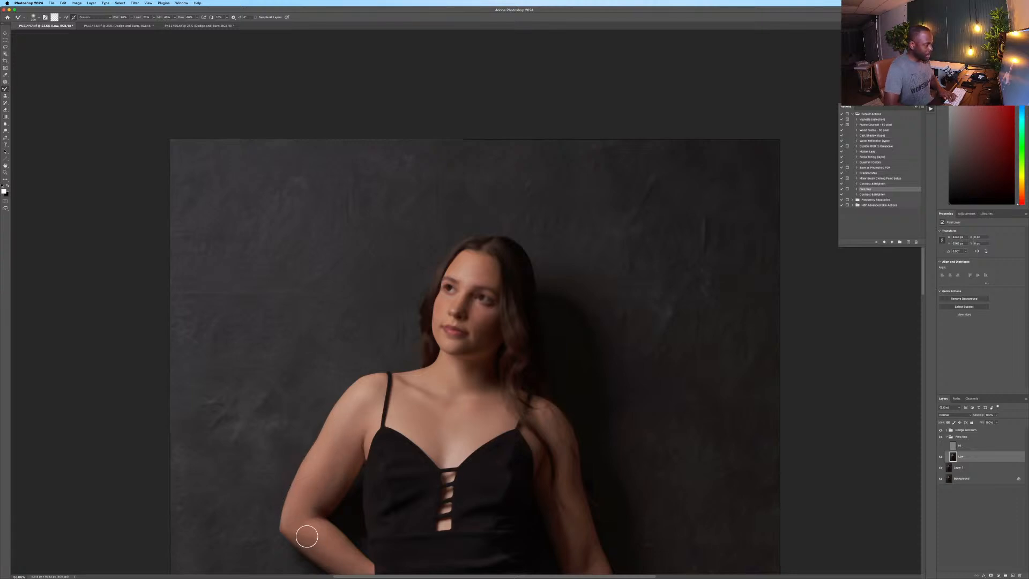
Blend the uneven skin tones along both arms on the Low layer with the Mixer Brush.
{"action": "key", "text": "space"}
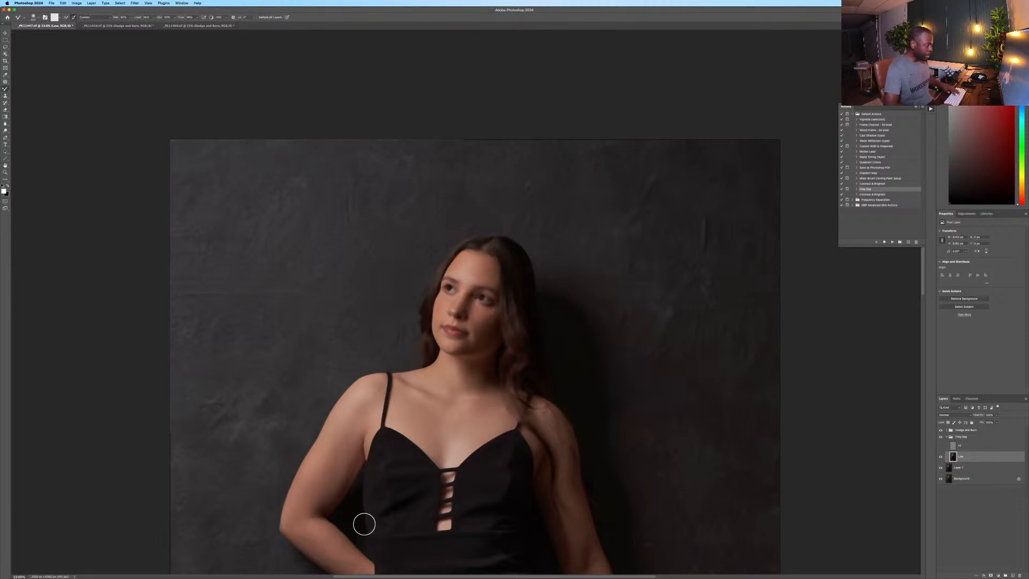
{"action": "key", "text": "space"}
{"action": "left_click_drag", "start_coordinate": [364, 523], "coordinate": [336, 400]}
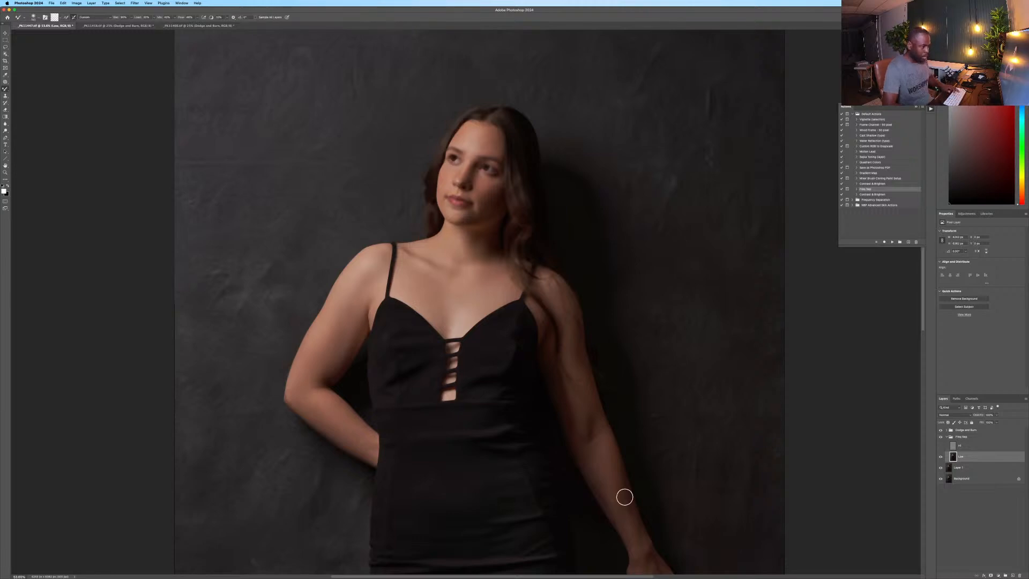
{"action": "key", "text": "space"}
{"action": "left_click_drag", "start_coordinate": [622, 496], "coordinate": [605, 400]}
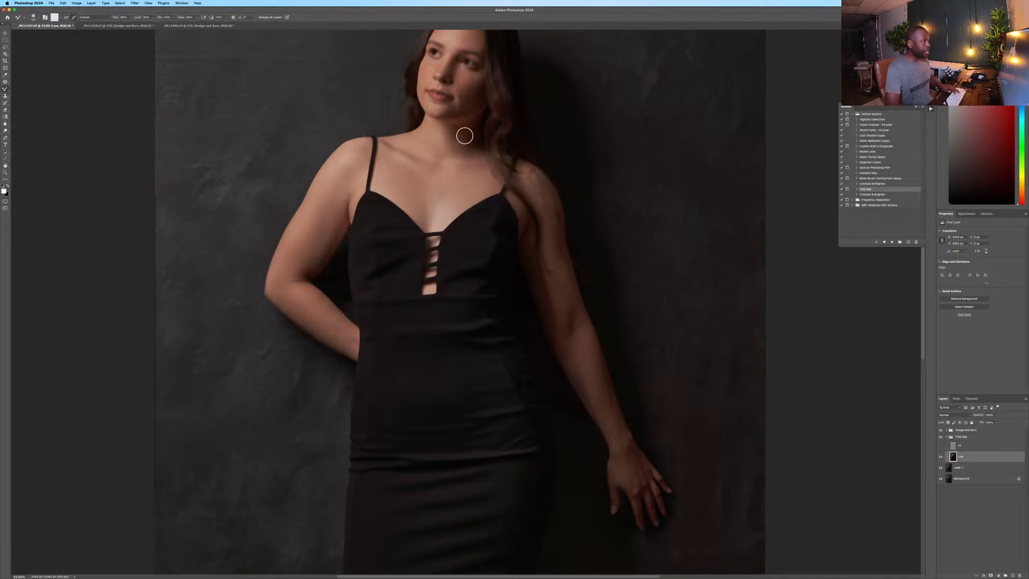
Show the high-frequency layer in the Freq Sep group again and select it for texture work on the face.
{"action": "key", "text": "space"}
{"action": "left_click_drag", "start_coordinate": [467, 152], "coordinate": [727, 459]}
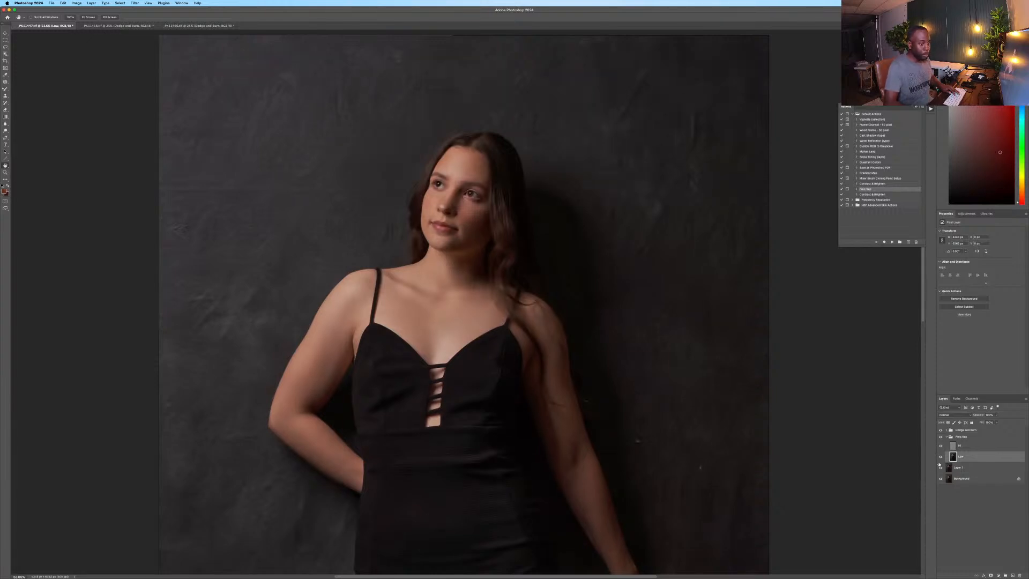
{"action": "left_click", "coordinate": [971, 450]}
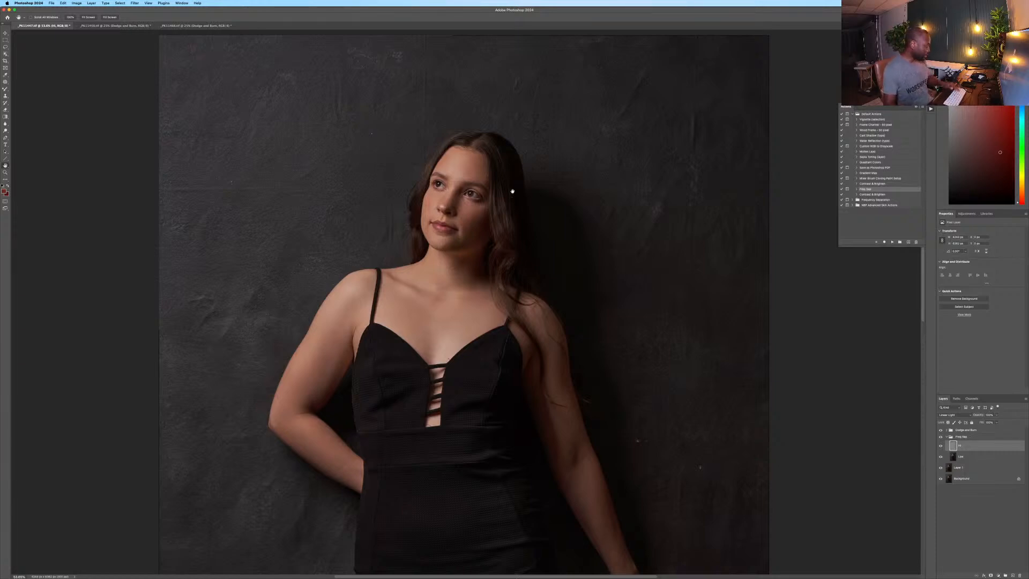
{"action": "scroll", "coordinate": [461, 163], "scroll_direction": "up", "scroll_amount": 3}
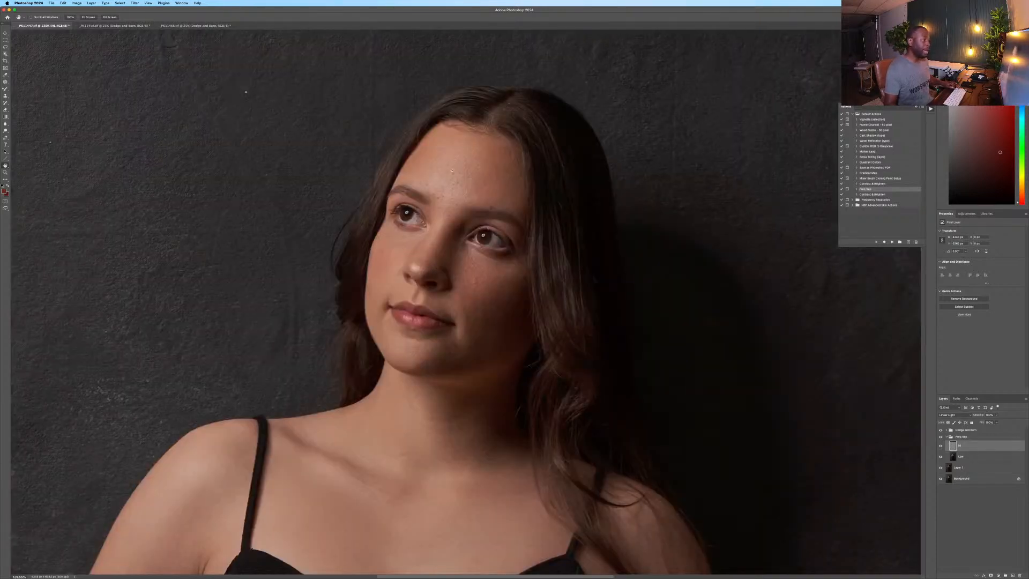
{"action": "scroll", "coordinate": [451, 170], "scroll_direction": "up", "scroll_amount": 1}
{"action": "scroll", "coordinate": [450, 173], "scroll_direction": "up", "scroll_amount": 1}
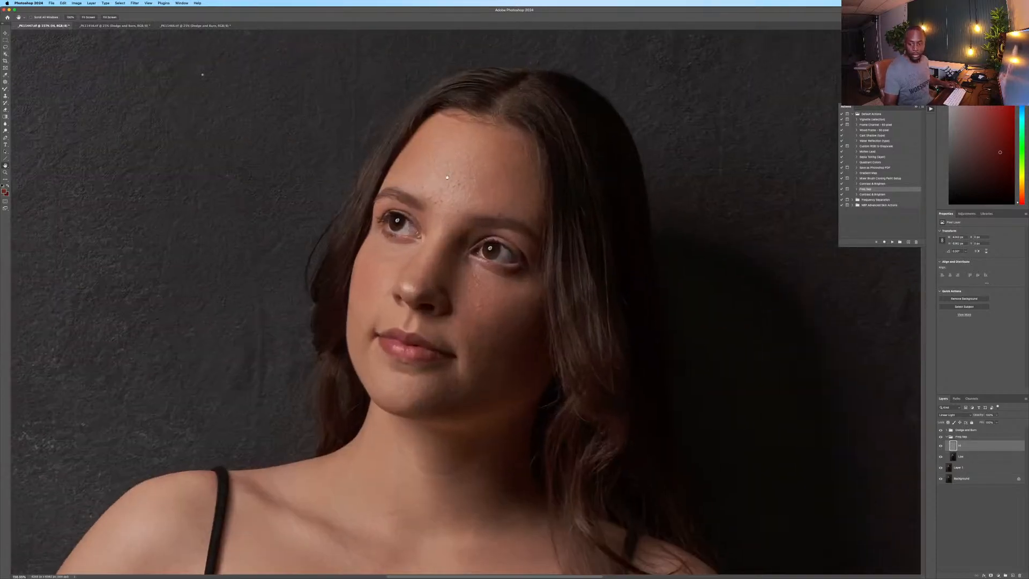
{"action": "scroll", "coordinate": [434, 231], "scroll_direction": "up", "scroll_amount": 2}
{"action": "scroll", "coordinate": [434, 228], "scroll_direction": "down", "scroll_amount": 3}
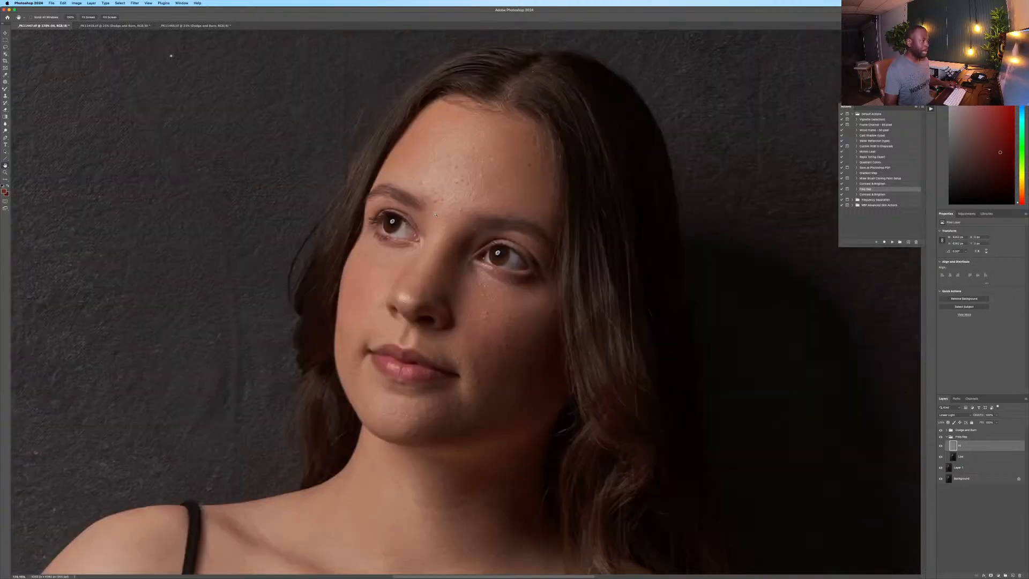
{"action": "scroll", "coordinate": [436, 217], "scroll_direction": "up", "scroll_amount": 3}
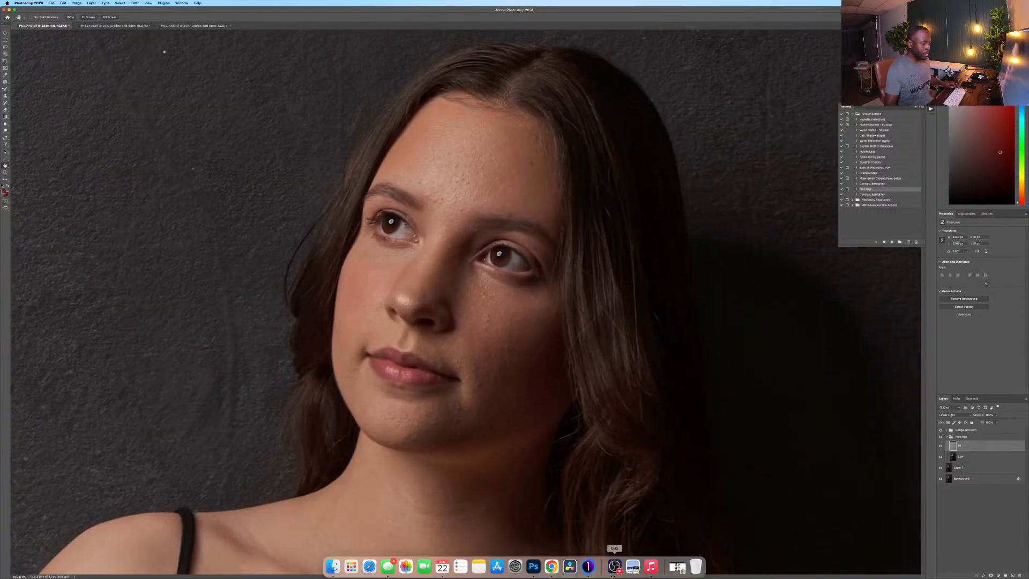
Switch to OBS and move its live chat window off the portrait.
{"action": "left_click", "coordinate": [614, 566]}
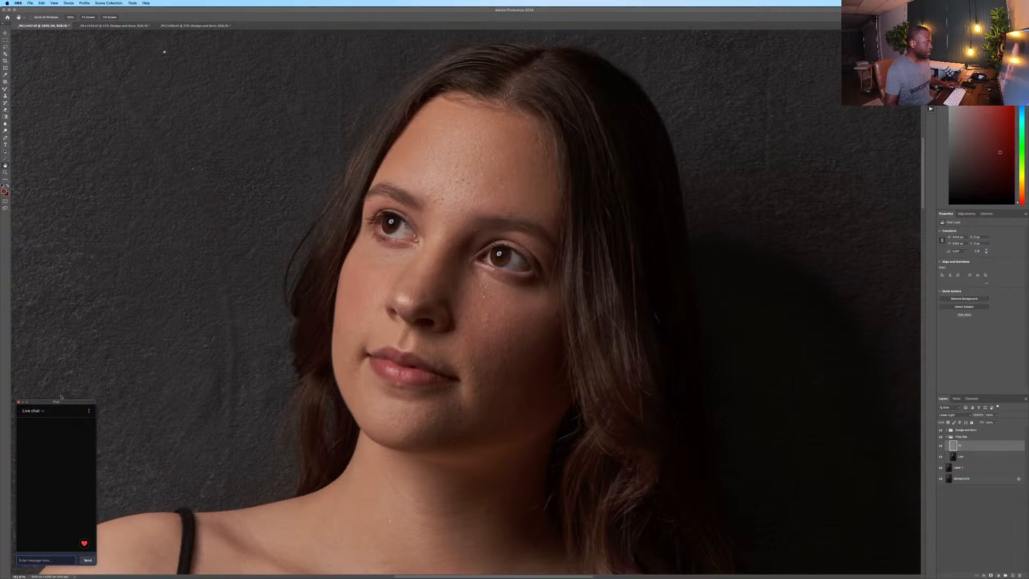
{"action": "left_click_drag", "start_coordinate": [59, 403], "coordinate": [551, 578]}
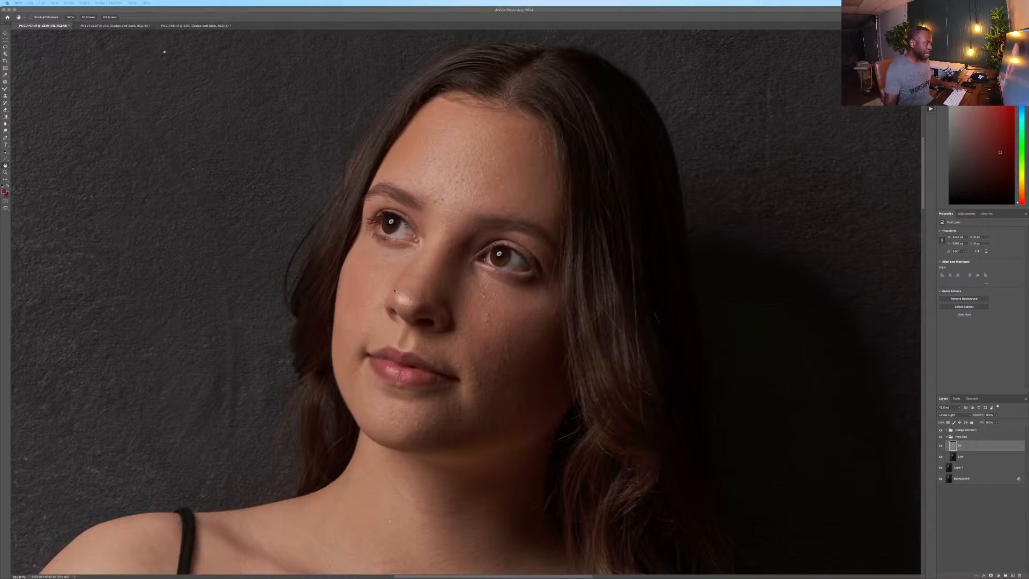
Switch to the Clone Stamp tool and cover the spots on the shadowed cheek with clean skin texture sampled nearby.
{"action": "left_click", "coordinate": [6, 97]}
{"action": "left_click", "coordinate": [5, 97]}
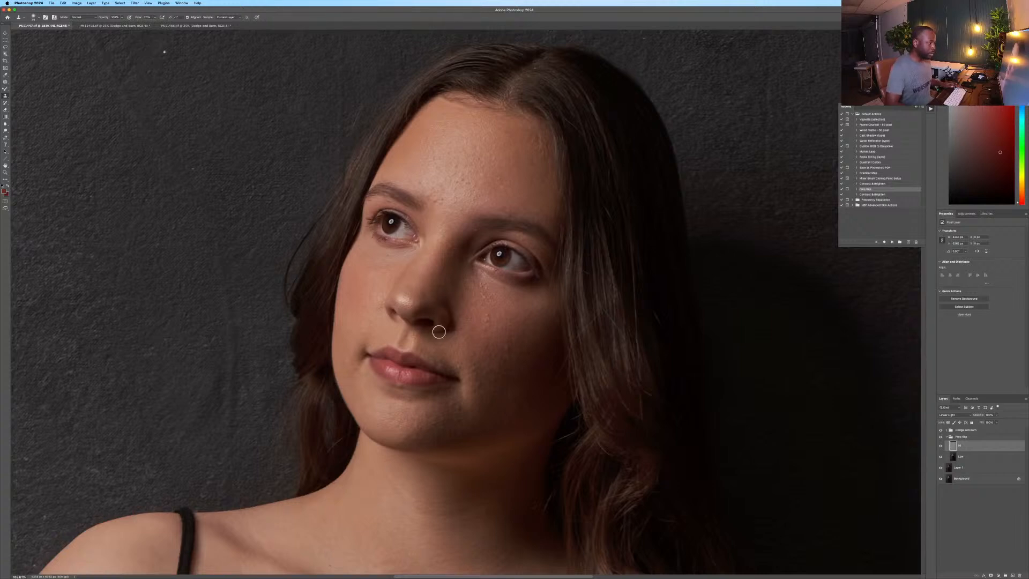
{"action": "left_click", "coordinate": [467, 331], "text": "alt"}
{"action": "mouse_move", "coordinate": [489, 314]}
{"action": "left_mouse_down"}
{"action": "mouse_move", "coordinate": [485, 337]}
{"action": "mouse_move", "coordinate": [508, 351]}
{"action": "mouse_move", "coordinate": [504, 326]}
{"action": "left_mouse_up"}
{"action": "left_click", "coordinate": [506, 350], "text": "alt"}
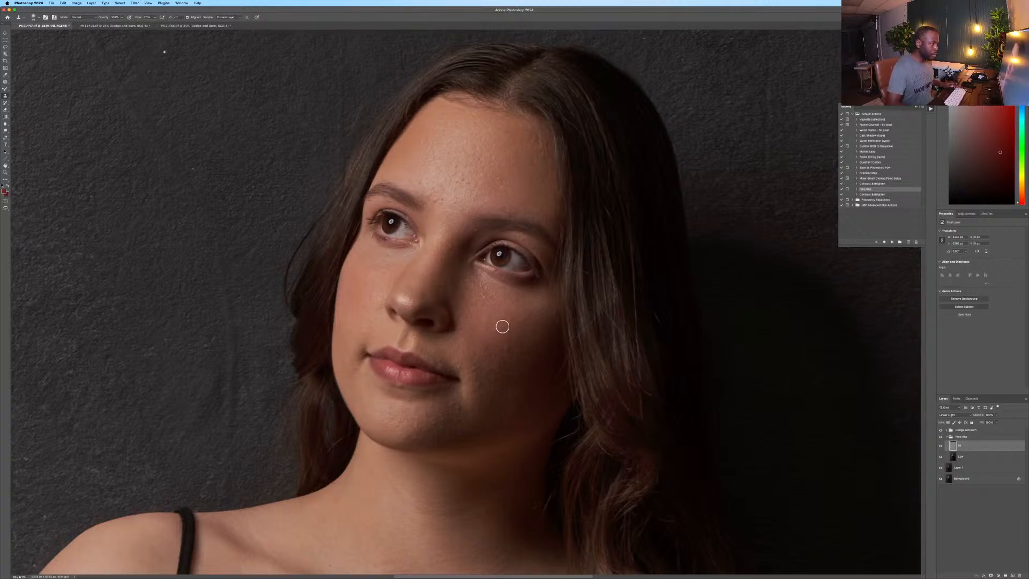
Clone clean skin texture over the bumps under the eye and across the shadowed cheek, resampling near each blemish.
{"action": "left_click", "coordinate": [477, 316], "text": "alt"}
{"action": "mouse_move", "coordinate": [469, 292]}
{"action": "left_mouse_down"}
{"action": "mouse_move", "coordinate": [477, 274]}
{"action": "mouse_move", "coordinate": [483, 293]}
{"action": "mouse_move", "coordinate": [509, 308]}
{"action": "mouse_move", "coordinate": [517, 301]}
{"action": "mouse_move", "coordinate": [508, 319]}
{"action": "mouse_move", "coordinate": [466, 299]}
{"action": "mouse_move", "coordinate": [479, 312]}
{"action": "mouse_move", "coordinate": [528, 303]}
{"action": "mouse_move", "coordinate": [531, 324]}
{"action": "mouse_move", "coordinate": [535, 297]}
{"action": "mouse_move", "coordinate": [549, 319]}
{"action": "left_mouse_up"}
{"action": "left_click", "coordinate": [476, 310], "text": "alt"}
{"action": "left_click", "coordinate": [476, 309], "text": "alt"}
{"action": "left_click", "coordinate": [536, 297], "text": "alt"}
{"action": "left_click", "coordinate": [533, 311], "text": "alt"}
{"action": "left_click", "coordinate": [483, 387], "text": "alt"}
{"action": "left_click", "coordinate": [479, 322], "text": "alt"}
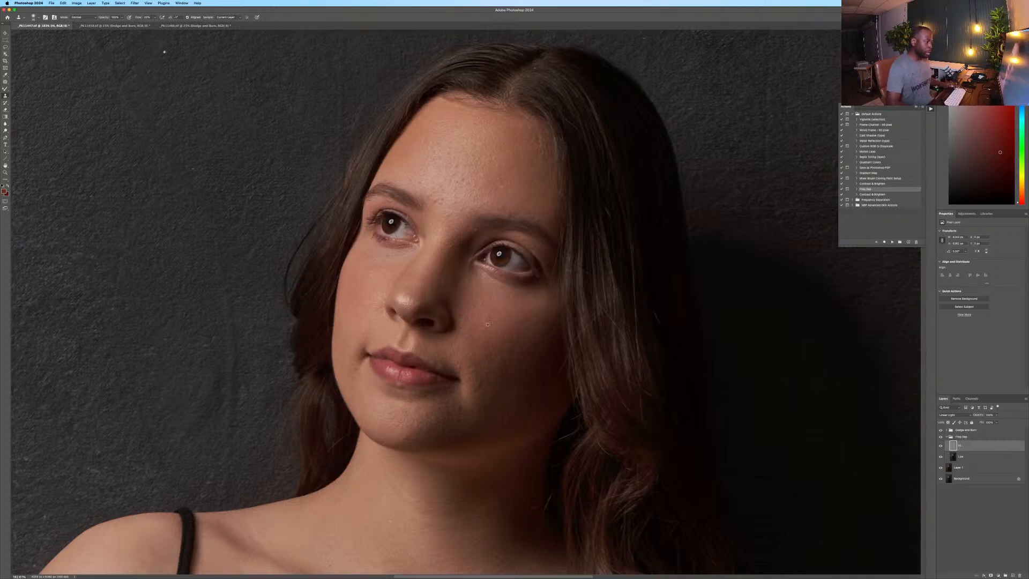
{"action": "left_click_drag", "start_coordinate": [489, 331], "coordinate": [480, 321]}
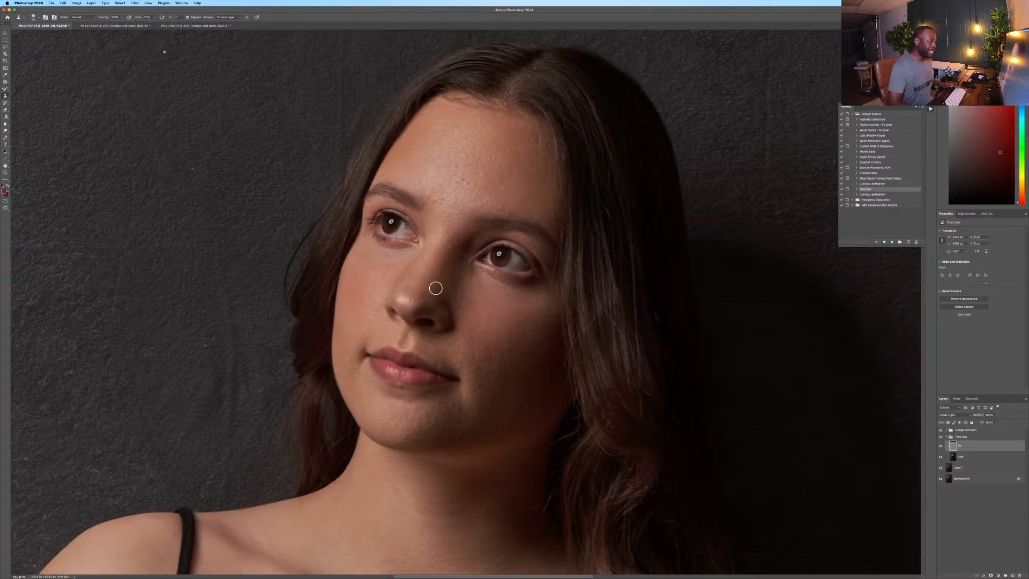
Clone clean texture over blemishes beside the nose bridge and down the lit cheek toward the jaw.
{"action": "left_click", "coordinate": [448, 297], "text": "alt"}
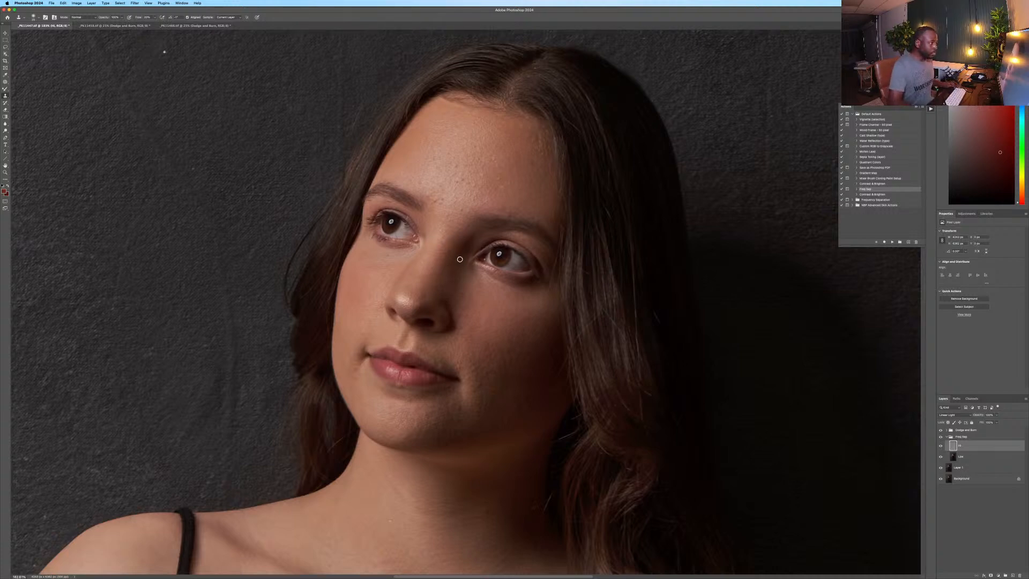
{"action": "left_click_drag", "start_coordinate": [459, 259], "coordinate": [464, 258]}
{"action": "mouse_move", "coordinate": [346, 309]}
{"action": "left_mouse_down"}
{"action": "mouse_move", "coordinate": [337, 326]}
{"action": "mouse_move", "coordinate": [337, 337]}
{"action": "mouse_move", "coordinate": [348, 311]}
{"action": "mouse_move", "coordinate": [344, 343]}
{"action": "mouse_move", "coordinate": [360, 324]}
{"action": "mouse_move", "coordinate": [357, 364]}
{"action": "mouse_move", "coordinate": [343, 356]}
{"action": "mouse_move", "coordinate": [354, 378]}
{"action": "left_mouse_up"}
{"action": "left_click", "coordinate": [351, 309], "text": "alt"}
{"action": "left_click", "coordinate": [346, 341], "text": "alt"}
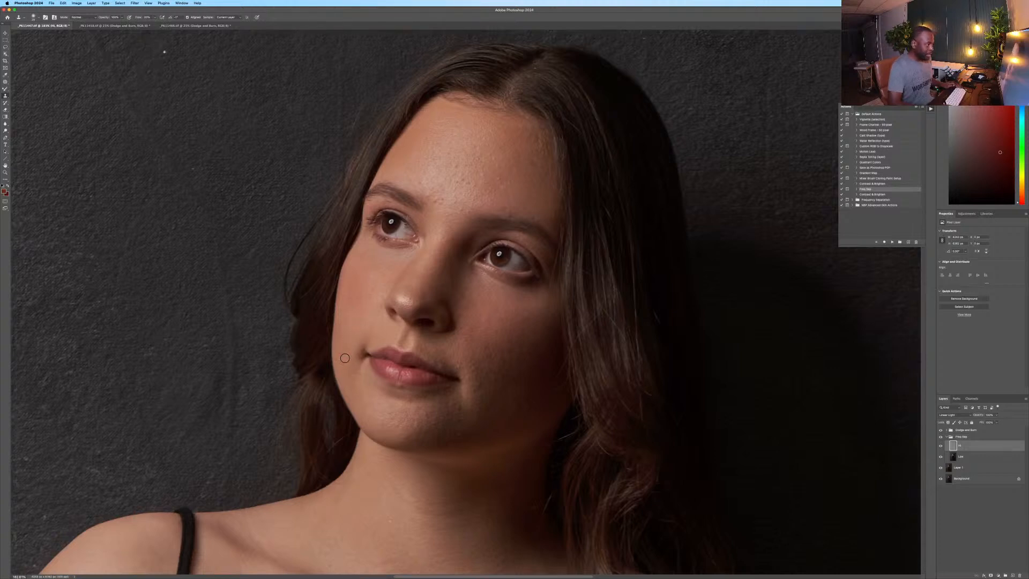
{"action": "left_click", "coordinate": [350, 398], "text": "alt"}
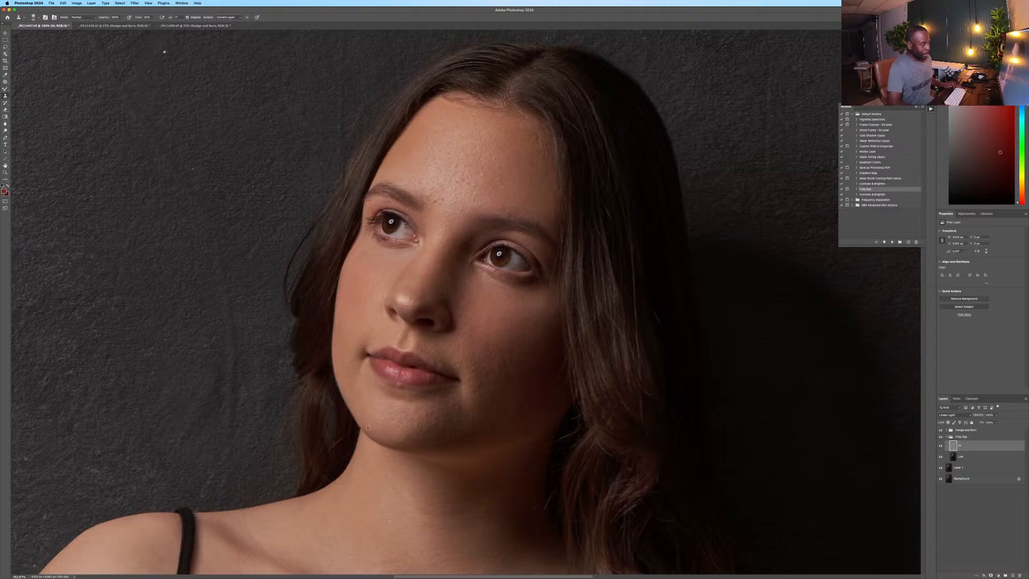
Clean up the blemishes on the chin and lower jaw with texture cloned from adjacent skin.
{"action": "left_click_drag", "start_coordinate": [364, 400], "coordinate": [378, 422]}
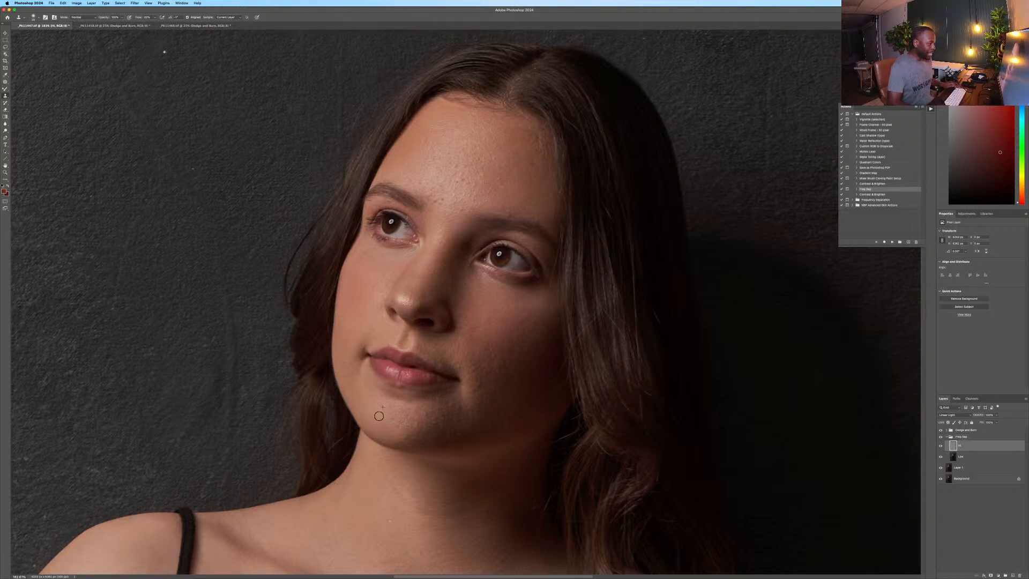
{"action": "mouse_move", "coordinate": [387, 402]}
{"action": "left_mouse_down"}
{"action": "mouse_move", "coordinate": [410, 399]}
{"action": "mouse_move", "coordinate": [415, 432]}
{"action": "mouse_move", "coordinate": [423, 415]}
{"action": "mouse_move", "coordinate": [429, 425]}
{"action": "mouse_move", "coordinate": [420, 439]}
{"action": "mouse_move", "coordinate": [440, 408]}
{"action": "mouse_move", "coordinate": [421, 448]}
{"action": "mouse_move", "coordinate": [451, 401]}
{"action": "mouse_move", "coordinate": [458, 410]}
{"action": "mouse_move", "coordinate": [459, 418]}
{"action": "mouse_move", "coordinate": [446, 413]}
{"action": "mouse_move", "coordinate": [461, 427]}
{"action": "mouse_move", "coordinate": [438, 445]}
{"action": "mouse_move", "coordinate": [434, 421]}
{"action": "mouse_move", "coordinate": [403, 427]}
{"action": "mouse_move", "coordinate": [419, 426]}
{"action": "mouse_move", "coordinate": [397, 415]}
{"action": "mouse_move", "coordinate": [444, 423]}
{"action": "left_mouse_up"}
{"action": "left_click", "coordinate": [428, 421], "text": "alt"}
{"action": "left_click", "coordinate": [397, 415], "text": "alt"}
{"action": "left_click", "coordinate": [423, 426], "text": "alt"}
{"action": "left_click", "coordinate": [436, 445], "text": "alt"}
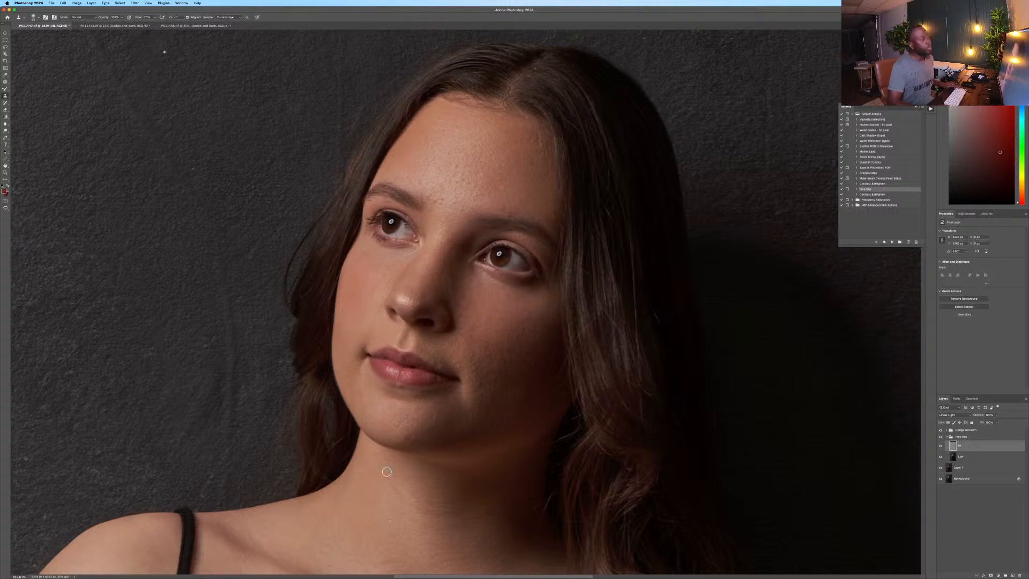
Clone smooth texture over the rough skin around the mouth corner on the shadowed side of the face.
{"action": "left_click", "coordinate": [455, 408], "text": "alt"}
{"action": "mouse_move", "coordinate": [454, 368]}
{"action": "left_mouse_down"}
{"action": "mouse_move", "coordinate": [431, 361]}
{"action": "mouse_move", "coordinate": [435, 352]}
{"action": "mouse_move", "coordinate": [475, 354]}
{"action": "mouse_move", "coordinate": [469, 382]}
{"action": "left_mouse_up"}
{"action": "left_click", "coordinate": [465, 351], "text": "alt"}
{"action": "left_click", "coordinate": [470, 358]}
{"action": "left_click", "coordinate": [463, 340], "text": "alt"}
{"action": "left_click", "coordinate": [464, 352], "text": "alt"}
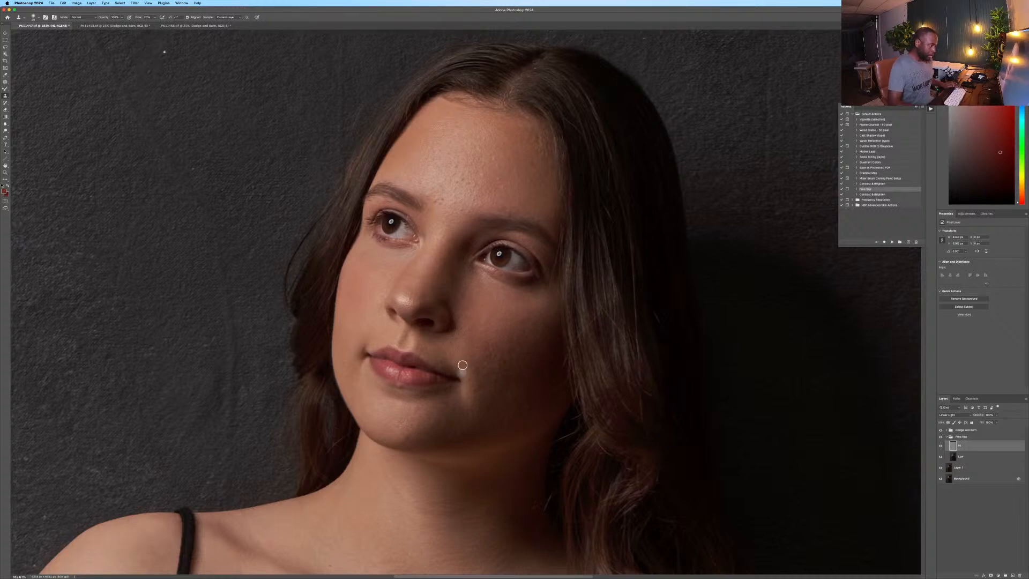
Touch up the remaining spots on the lower shadowed cheek with the Clone Stamp.
{"action": "scroll", "coordinate": [424, 243], "scroll_direction": "down", "scroll_amount": 5}
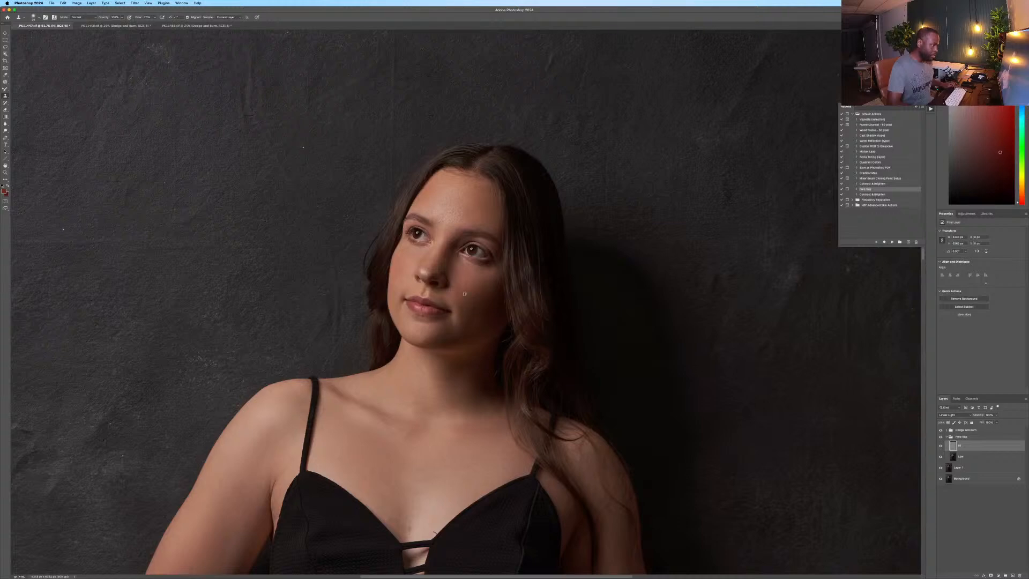
{"action": "left_click", "coordinate": [477, 325]}
{"action": "left_click", "coordinate": [479, 323]}
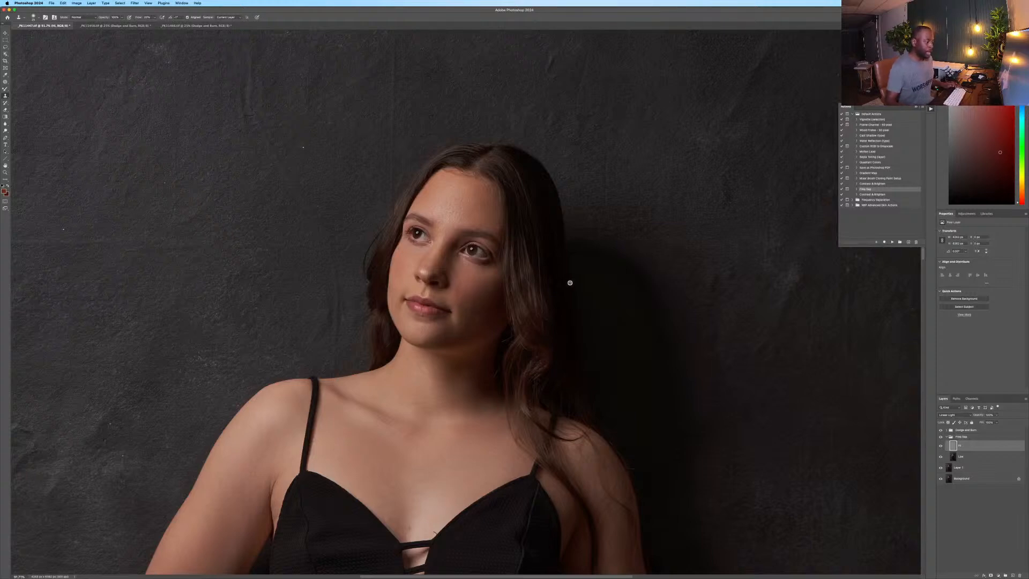
{"action": "scroll", "coordinate": [465, 171], "scroll_direction": "up", "scroll_amount": 2}
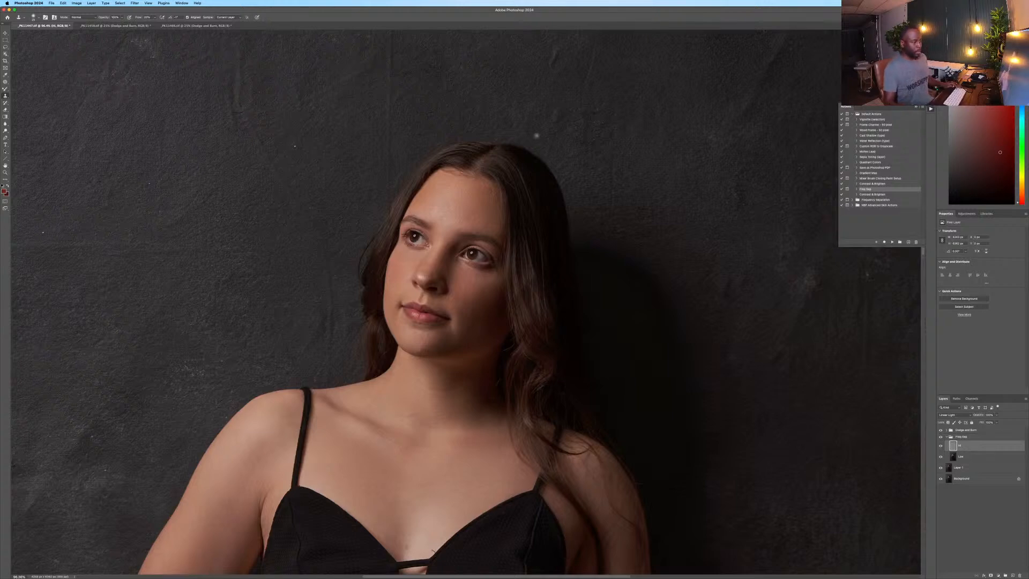
Switch to Chrome and review the skin finish in the portraits on the modeling agency's portfolio page.
{"action": "mouse_move", "coordinate": [569, 566]}
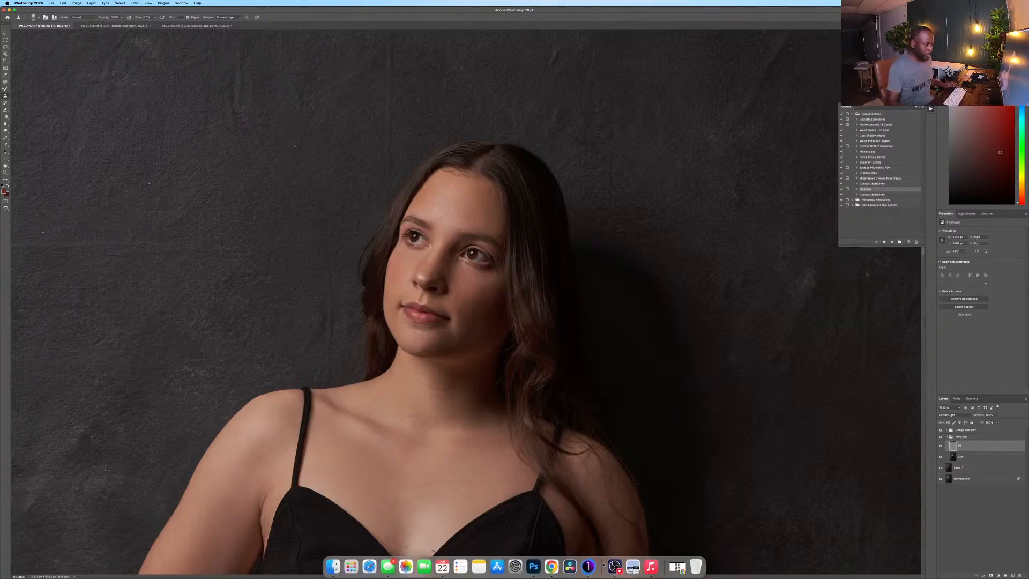
{"action": "left_click", "coordinate": [551, 567]}
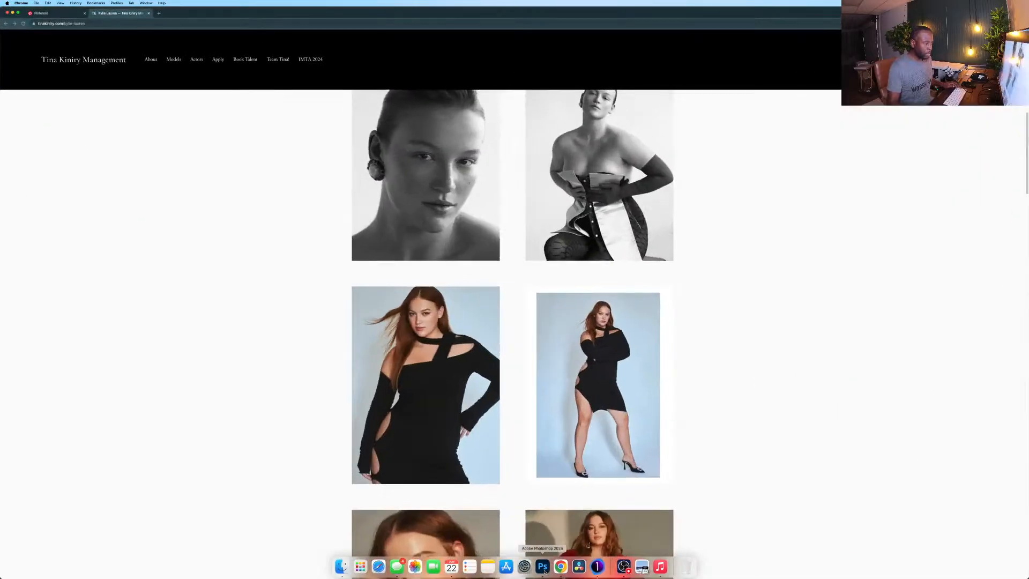
{"action": "scroll", "coordinate": [588, 289], "scroll_direction": "down", "scroll_amount": 7}
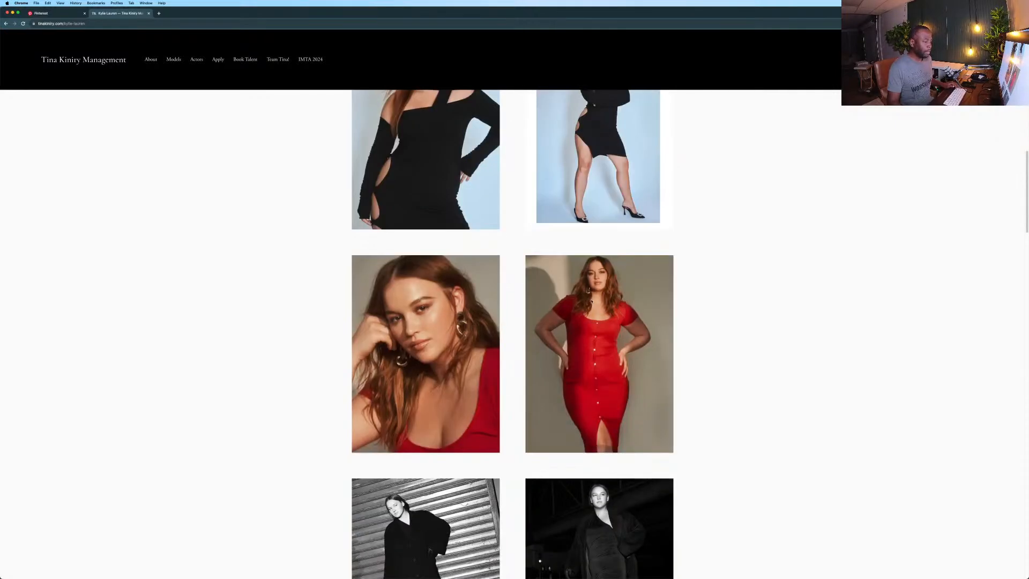
{"action": "scroll", "coordinate": [593, 297], "scroll_direction": "up", "scroll_amount": 5}
{"action": "scroll", "coordinate": [592, 298], "scroll_direction": "up", "scroll_amount": 4}
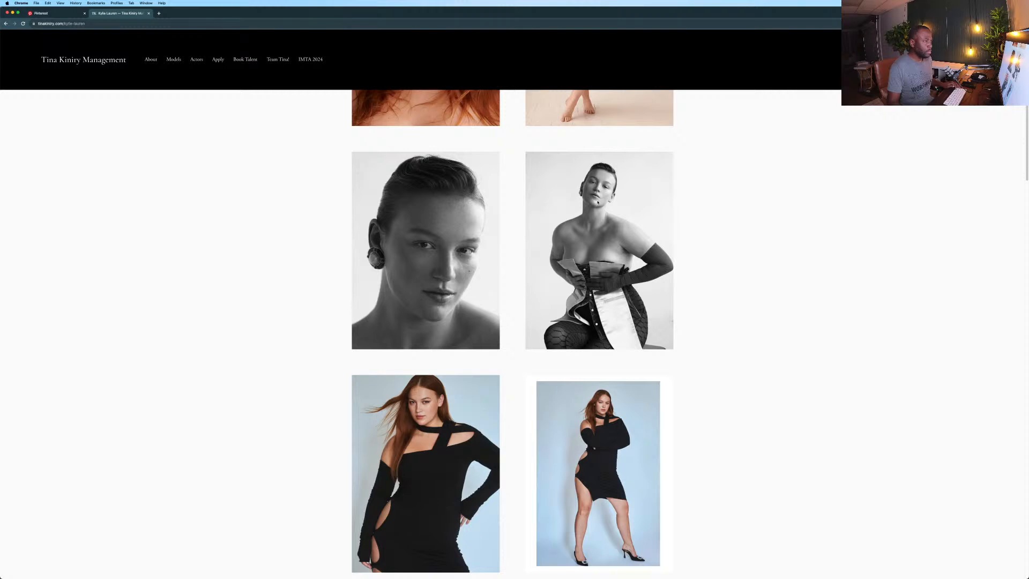
Open the agency's Supermodel Discoveries page and look over the model thumbnails.
{"action": "scroll", "coordinate": [594, 209], "scroll_direction": "up", "scroll_amount": 15}
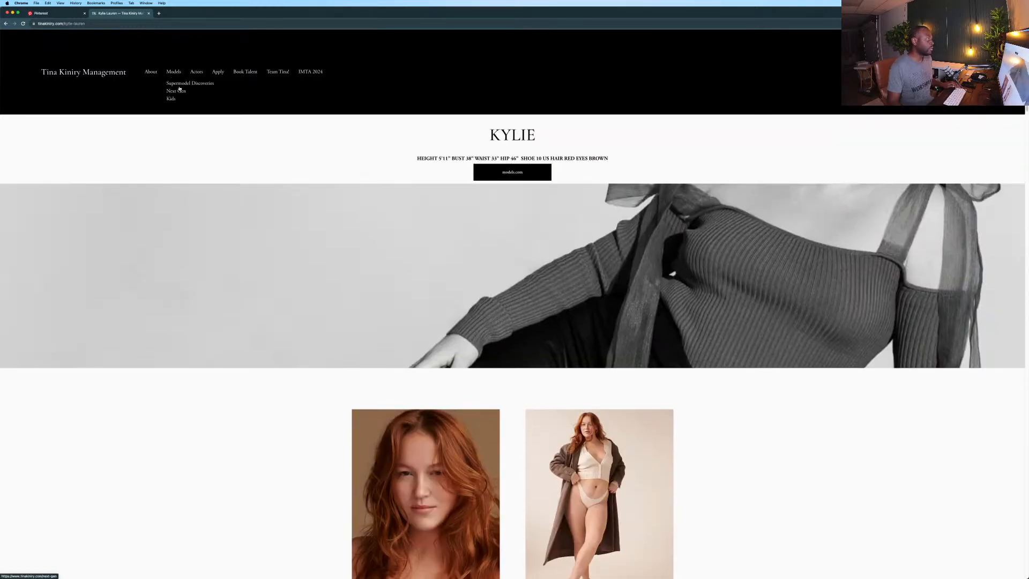
{"action": "left_click", "coordinate": [181, 84]}
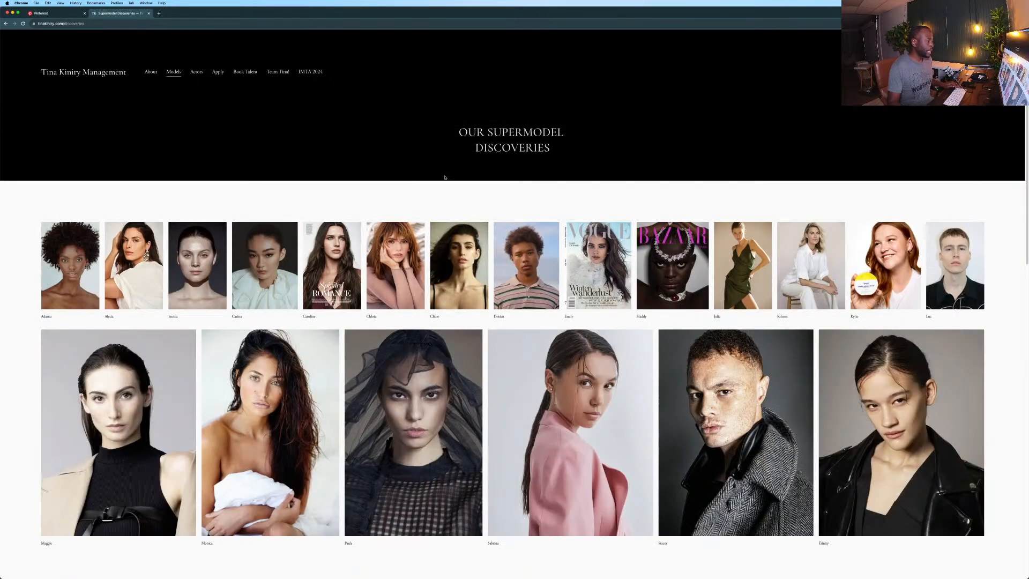
{"action": "scroll", "coordinate": [445, 177], "scroll_direction": "down", "scroll_amount": 4}
{"action": "scroll", "coordinate": [692, 156], "scroll_direction": "up", "scroll_amount": 3}
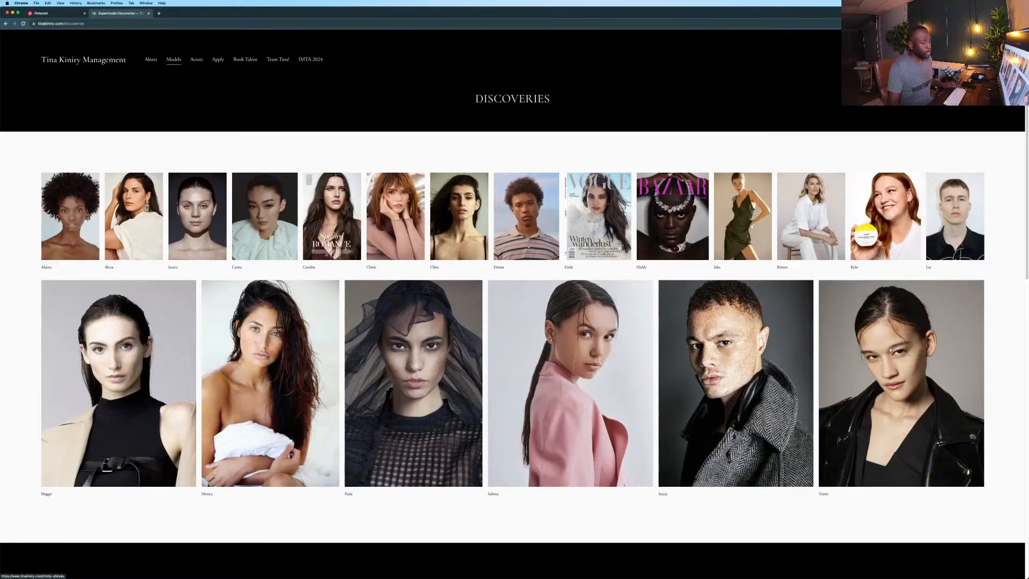
Review the portfolio of the model in the black leather jacket, then return to the discoveries page.
{"action": "left_click", "coordinate": [891, 349]}
{"action": "scroll", "coordinate": [607, 265], "scroll_direction": "down", "scroll_amount": 5}
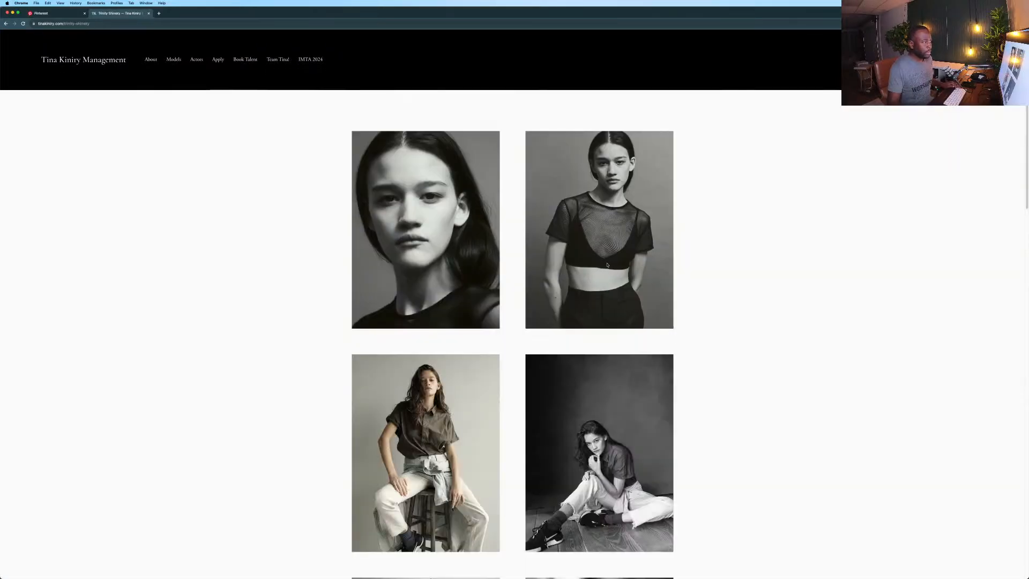
{"action": "scroll", "coordinate": [610, 261], "scroll_direction": "down", "scroll_amount": 6}
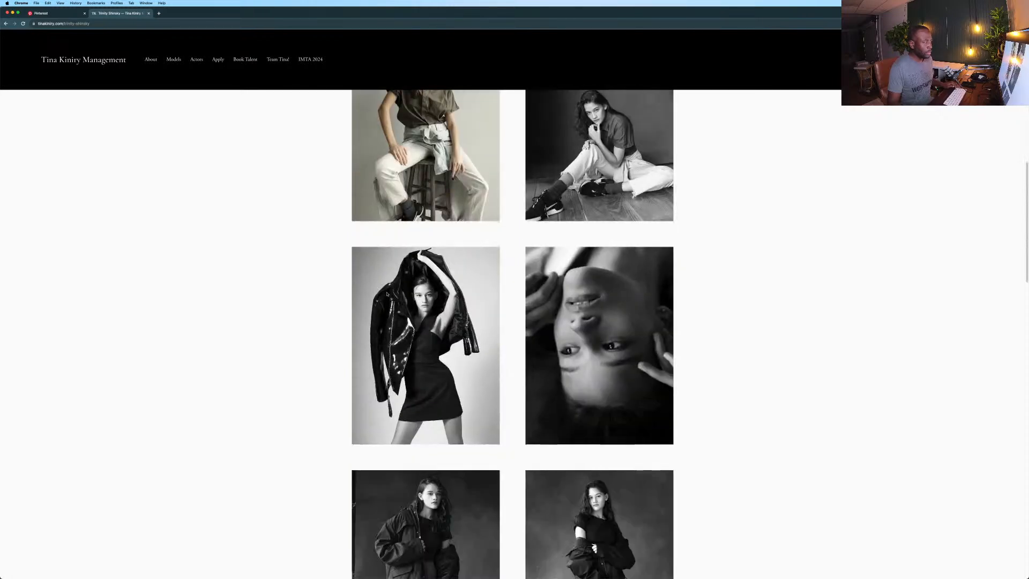
{"action": "scroll", "coordinate": [468, 357], "scroll_direction": "down", "scroll_amount": 3}
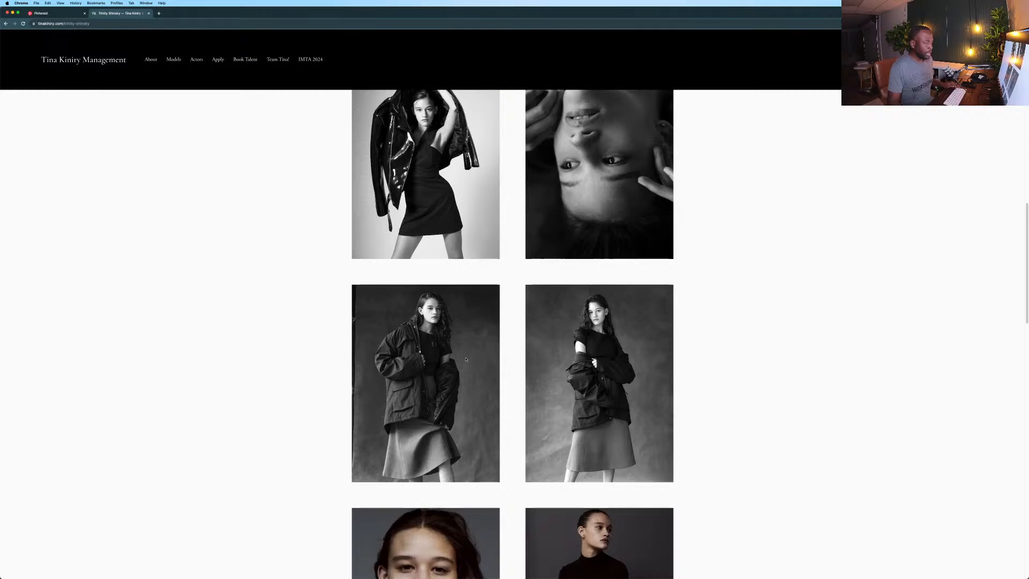
{"action": "scroll", "coordinate": [467, 357], "scroll_direction": "down", "scroll_amount": 4}
{"action": "scroll", "coordinate": [467, 358], "scroll_direction": "down", "scroll_amount": 3}
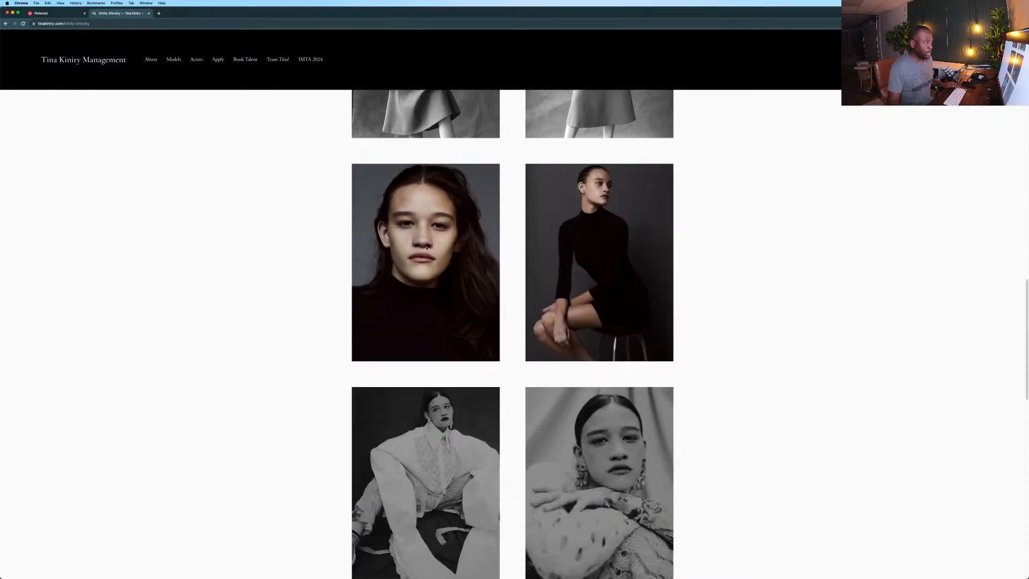
{"action": "key", "text": "super+bracketleft"}
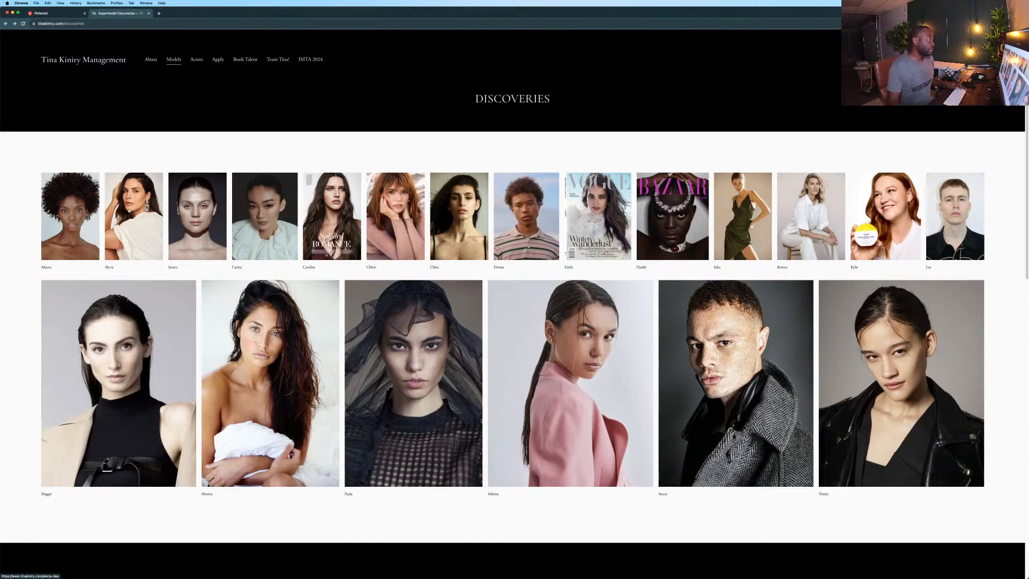
Examine the skin finish in the portfolios of the model in the white ruffled collar and the model in the green dress.
{"action": "left_click", "coordinate": [271, 213]}
{"action": "scroll", "coordinate": [502, 202], "scroll_direction": "down", "scroll_amount": 5}
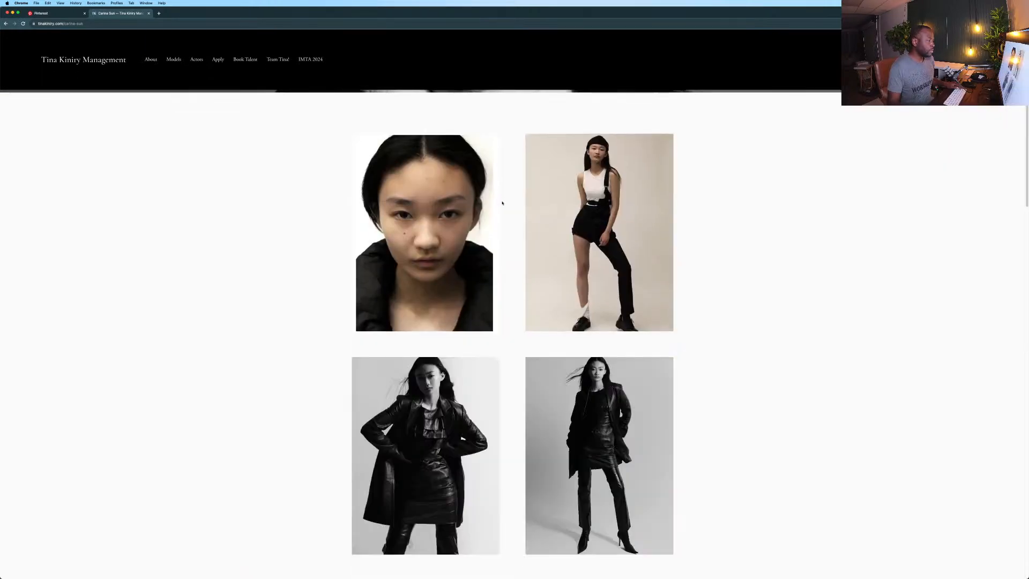
{"action": "key", "text": "super+bracketleft"}
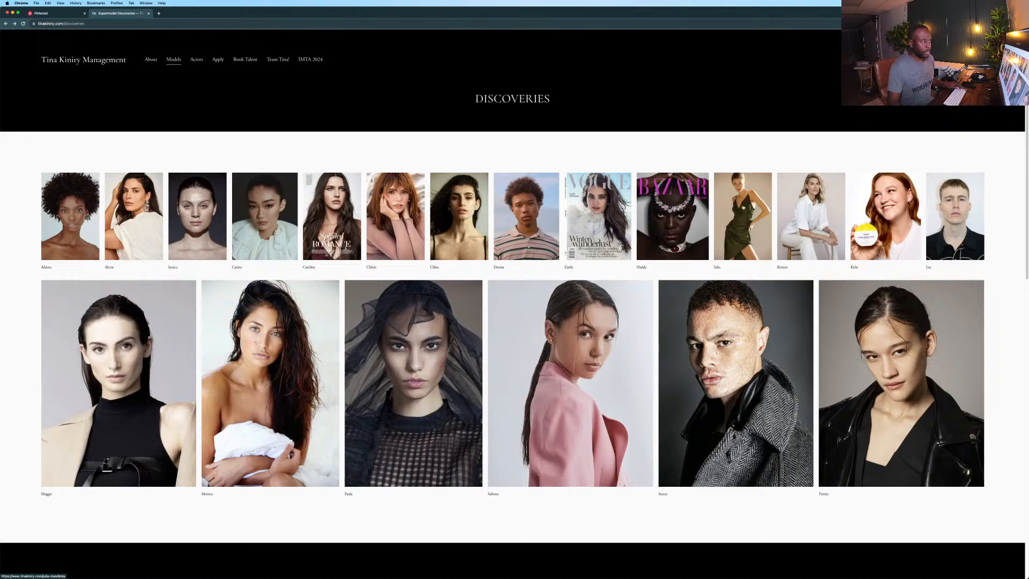
{"action": "left_click", "coordinate": [744, 208]}
{"action": "scroll", "coordinate": [745, 208], "scroll_direction": "down", "scroll_amount": 5}
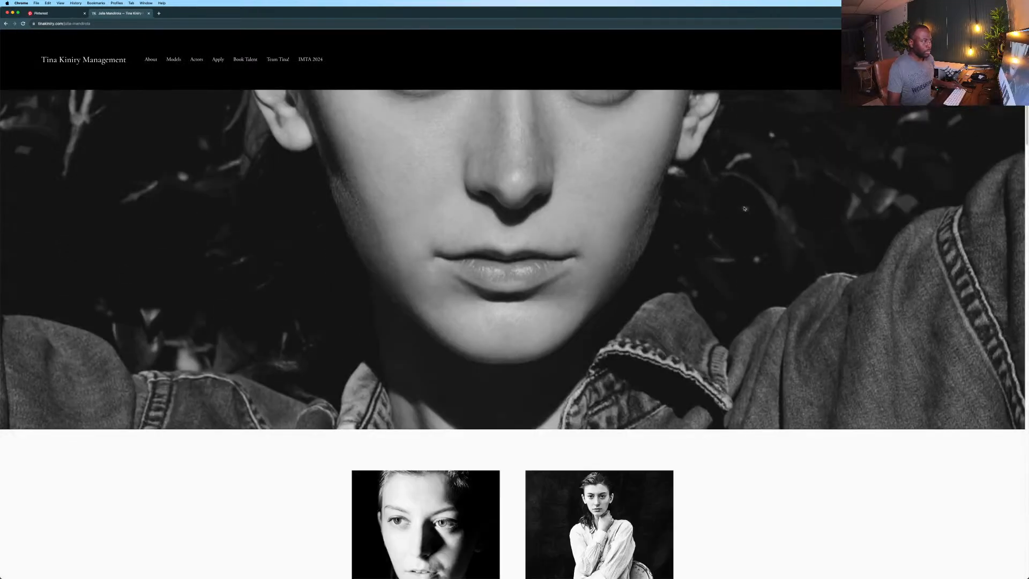
{"action": "scroll", "coordinate": [744, 209], "scroll_direction": "down", "scroll_amount": 8}
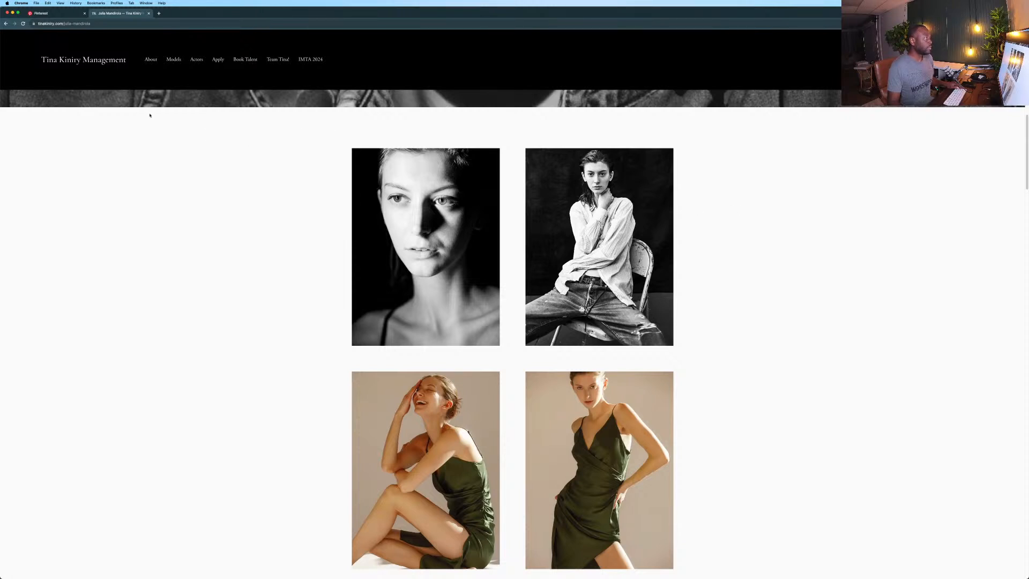
Tile the browser window to the right half of the screen beside Capture One to compare the client's photos with the agency portfolio.
{"action": "left_click", "coordinate": [145, 3]}
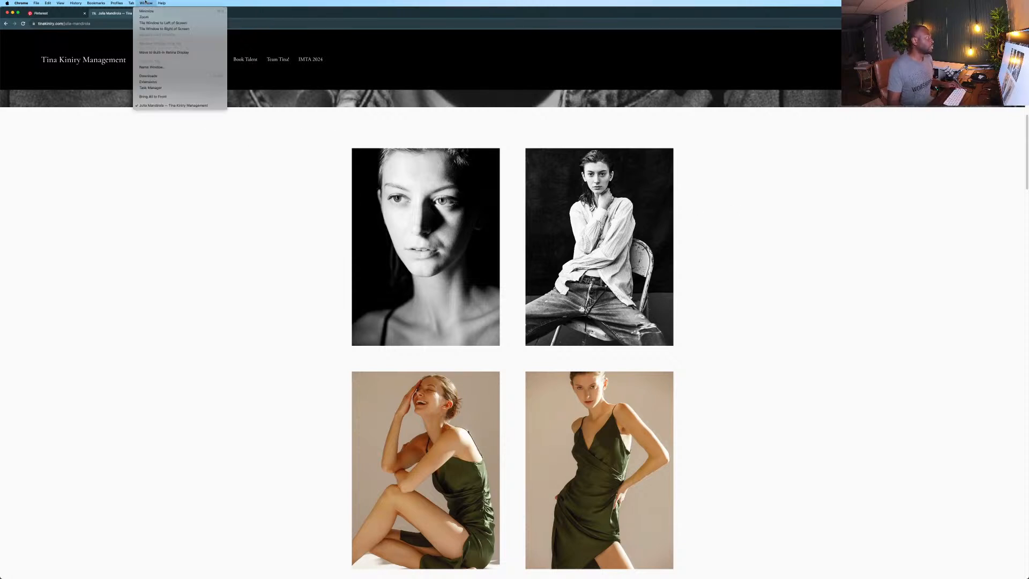
{"action": "left_click", "coordinate": [164, 29]}
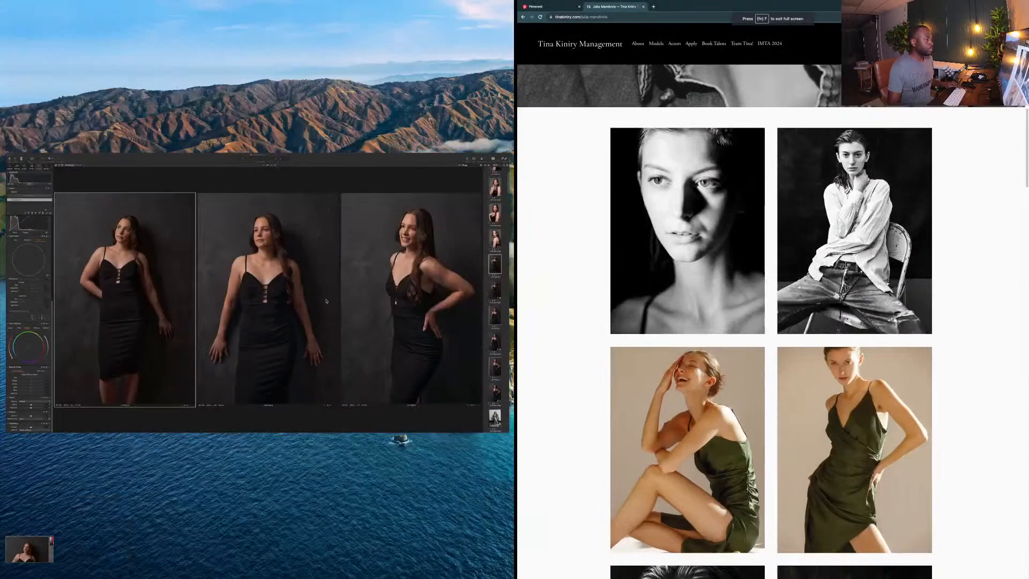
{"action": "left_click", "coordinate": [265, 301]}
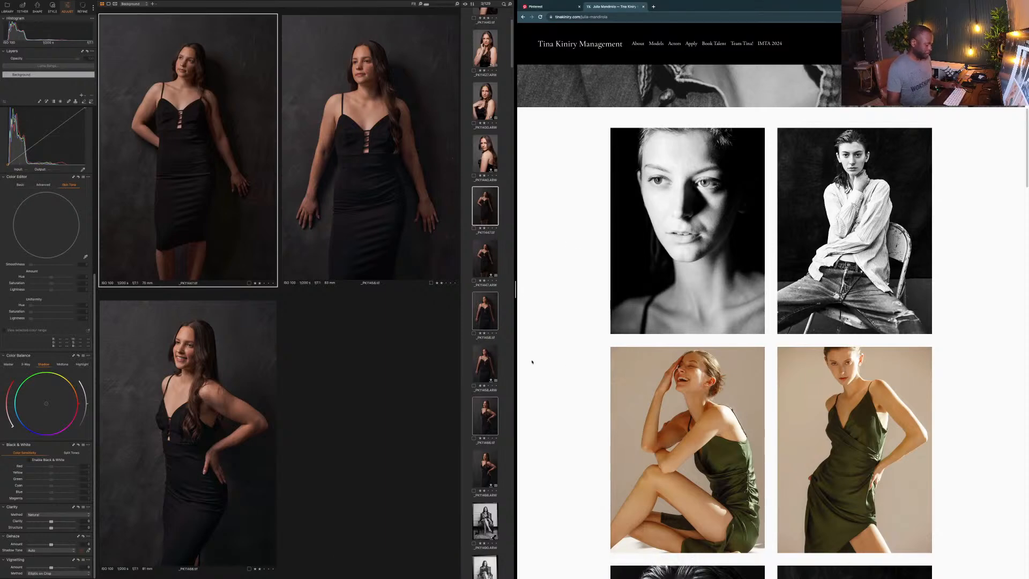
Switch back to Photoshop and clone clean skin texture over the blemishes on the central forehead and near the hairline.
{"action": "key", "text": "ctrl+Left"}
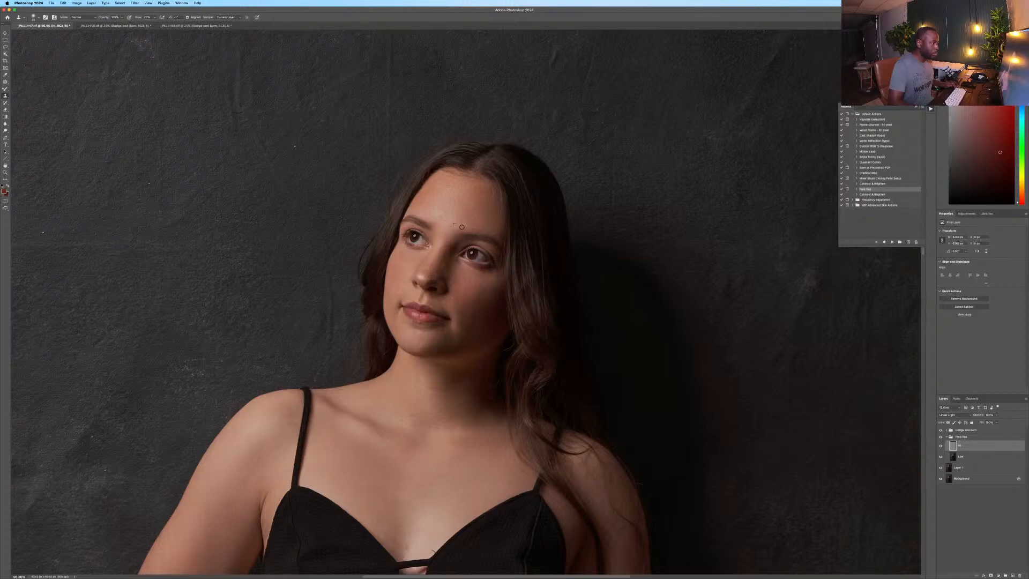
{"action": "left_click", "coordinate": [448, 228]}
{"action": "left_click", "coordinate": [441, 216]}
{"action": "left_click", "coordinate": [433, 207]}
{"action": "left_click", "coordinate": [427, 201], "text": "alt"}
{"action": "left_click", "coordinate": [436, 188]}
{"action": "mouse_move", "coordinate": [436, 189]}
{"action": "left_mouse_down"}
{"action": "mouse_move", "coordinate": [439, 202]}
{"action": "mouse_move", "coordinate": [433, 189]}
{"action": "left_mouse_up"}
{"action": "left_click", "coordinate": [427, 201], "text": "alt"}
{"action": "left_click", "coordinate": [445, 187]}
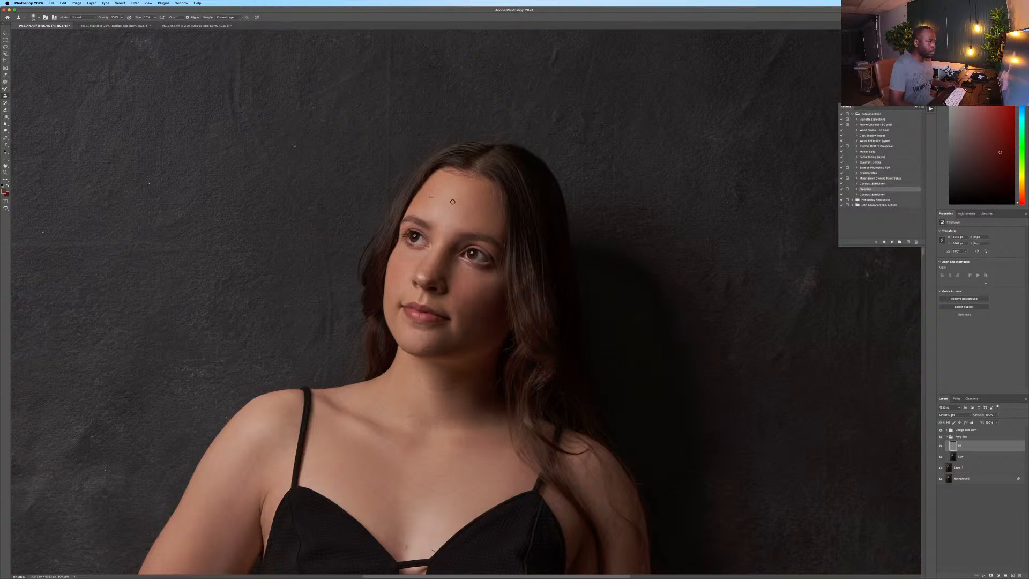
Clone out the remaining texture spots on the middle and upper forehead.
{"action": "left_click_drag", "start_coordinate": [452, 202], "coordinate": [454, 208]}
{"action": "left_click", "coordinate": [441, 214], "text": "alt"}
{"action": "left_click", "coordinate": [448, 193]}
{"action": "left_click_drag", "start_coordinate": [453, 193], "coordinate": [462, 189]}
Compare the face before and after by toggling the frequency separation group's visibility, examining the skin up close and at full view.
{"action": "left_click", "coordinate": [940, 439]}
{"action": "left_click", "coordinate": [941, 438]}
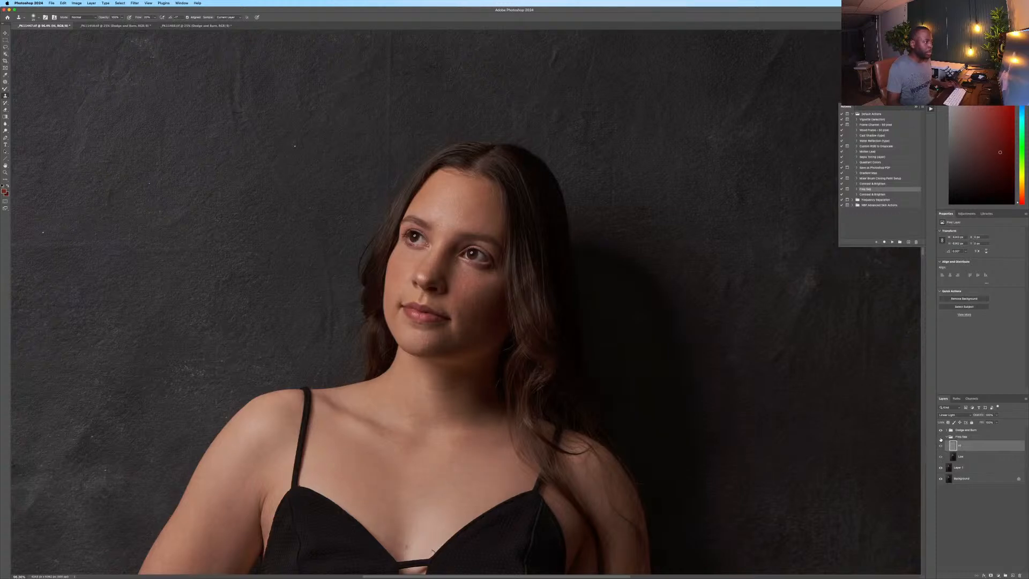
{"action": "left_click", "coordinate": [941, 439]}
{"action": "scroll", "coordinate": [460, 191], "scroll_direction": "up", "scroll_amount": 10}
{"action": "scroll", "coordinate": [460, 191], "scroll_direction": "down", "scroll_amount": 3}
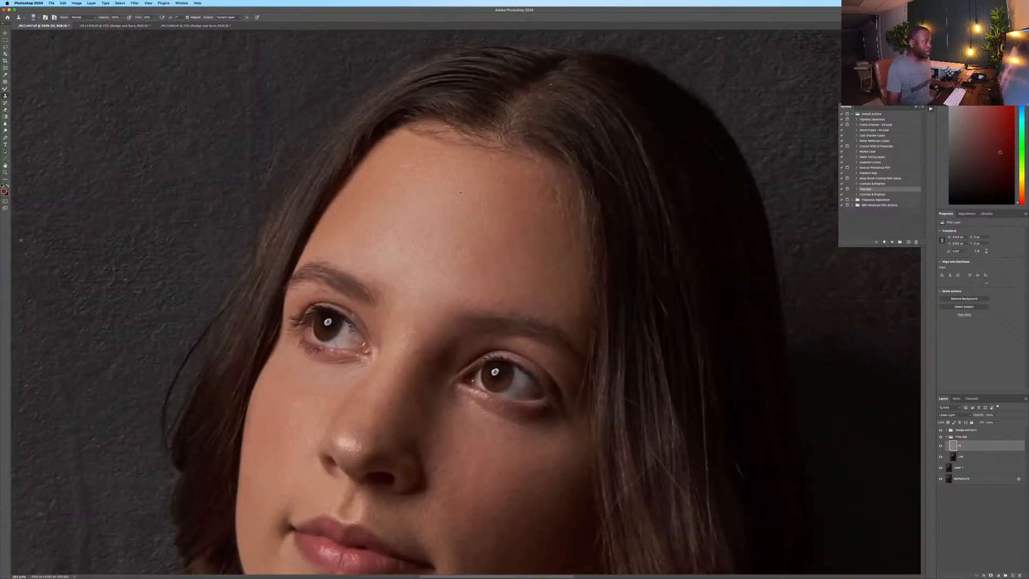
{"action": "scroll", "coordinate": [461, 192], "scroll_direction": "down", "scroll_amount": 8}
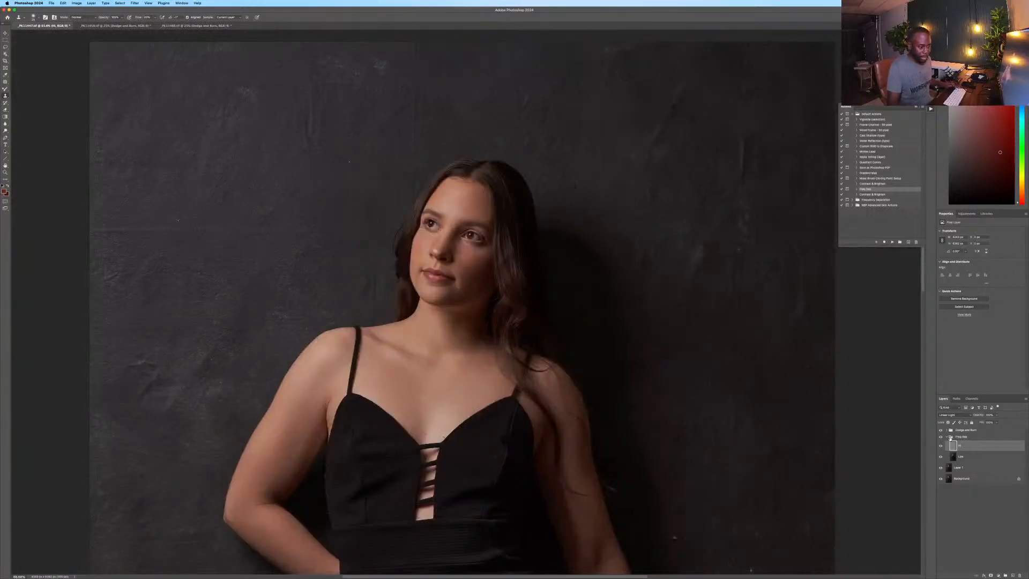
Add a Black & White adjustment layer above the Dodge and Burn group and lower its Reds and Yellows to darken the skin tones.
{"action": "left_click", "coordinate": [946, 437]}
{"action": "left_click", "coordinate": [964, 430]}
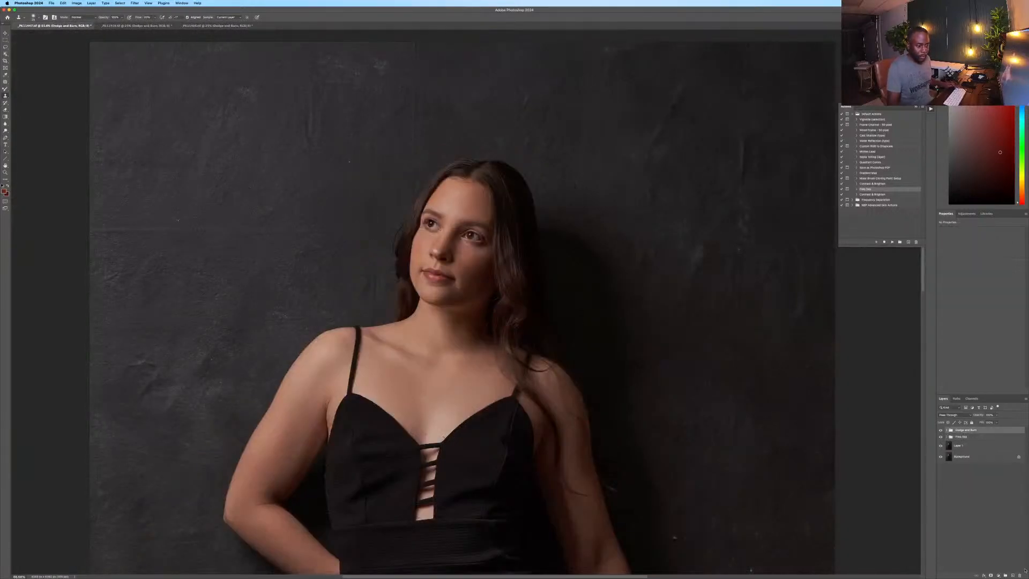
{"action": "left_click", "coordinate": [1000, 576]}
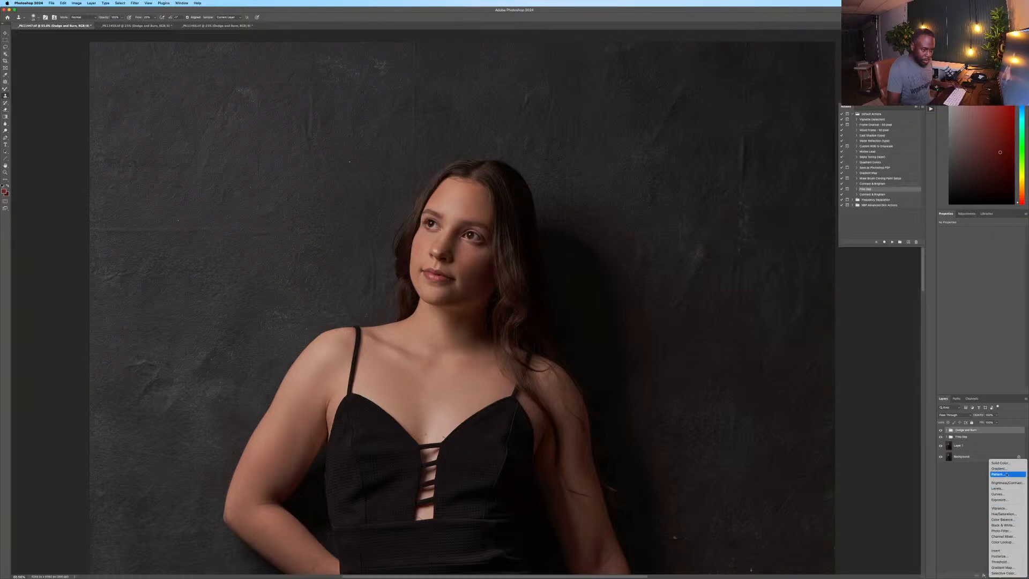
{"action": "left_click", "coordinate": [997, 524]}
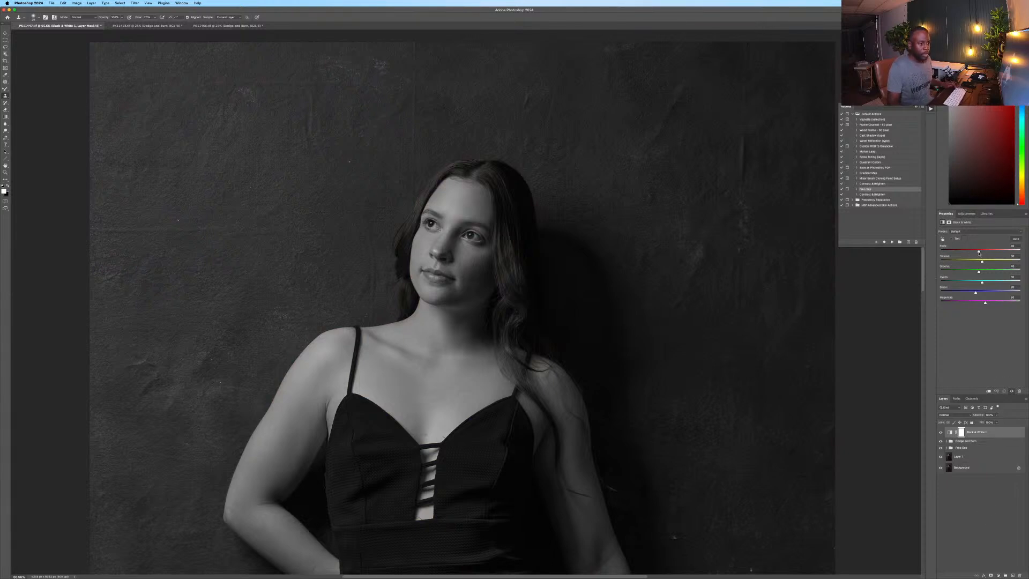
{"action": "left_click_drag", "start_coordinate": [979, 253], "coordinate": [935, 259]}
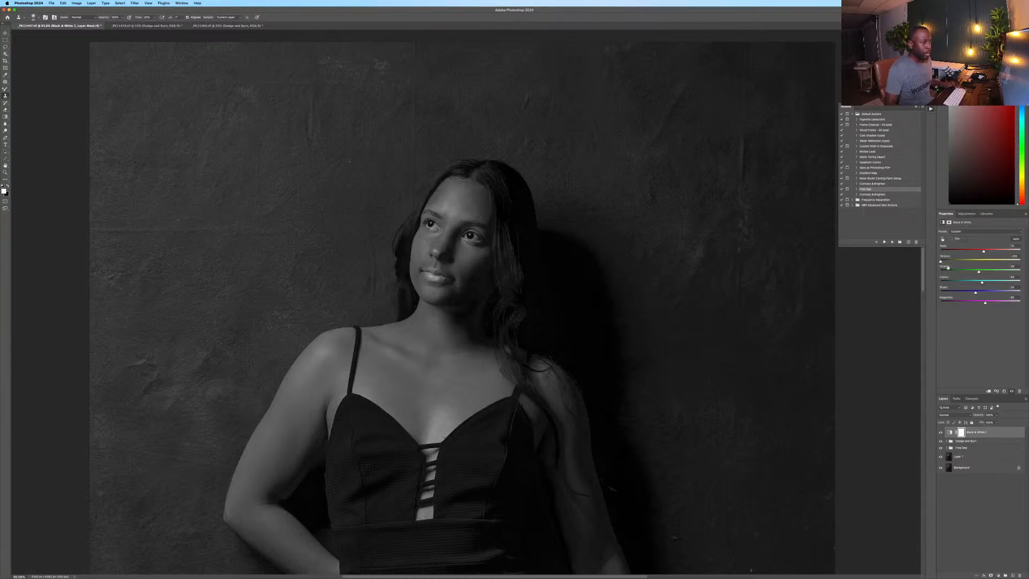
{"action": "mouse_move", "coordinate": [941, 261]}
{"action": "left_mouse_down"}
{"action": "mouse_move", "coordinate": [974, 268]}
{"action": "mouse_move", "coordinate": [973, 253]}
{"action": "mouse_move", "coordinate": [947, 256]}
{"action": "mouse_move", "coordinate": [958, 262]}
{"action": "left_mouse_up"}
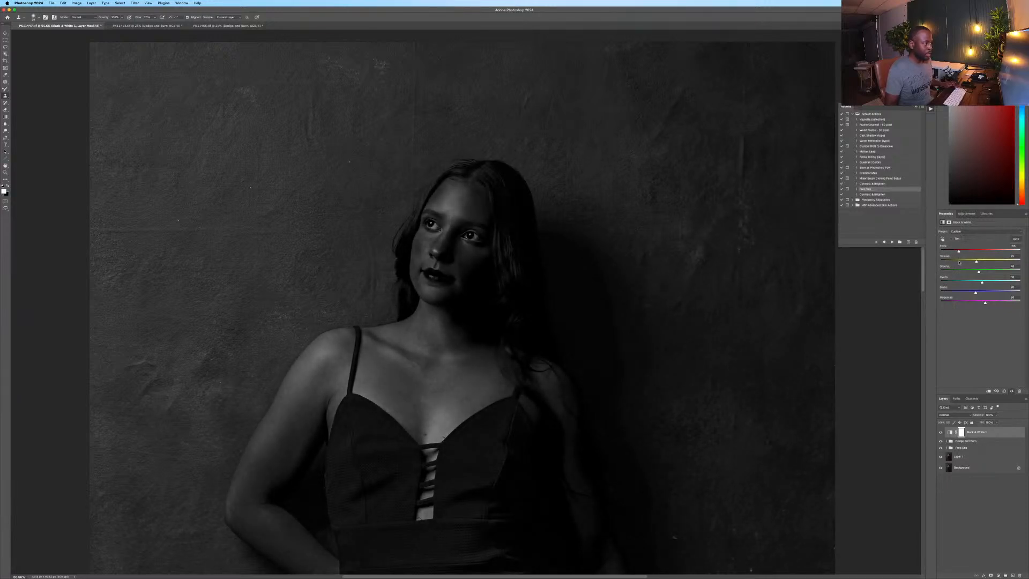
Expand the Dodge and Burn group, target the Dodge layer's mask, and ready the Brush tool at a larger size.
{"action": "left_click", "coordinate": [946, 441]}
{"action": "left_click", "coordinate": [965, 450]}
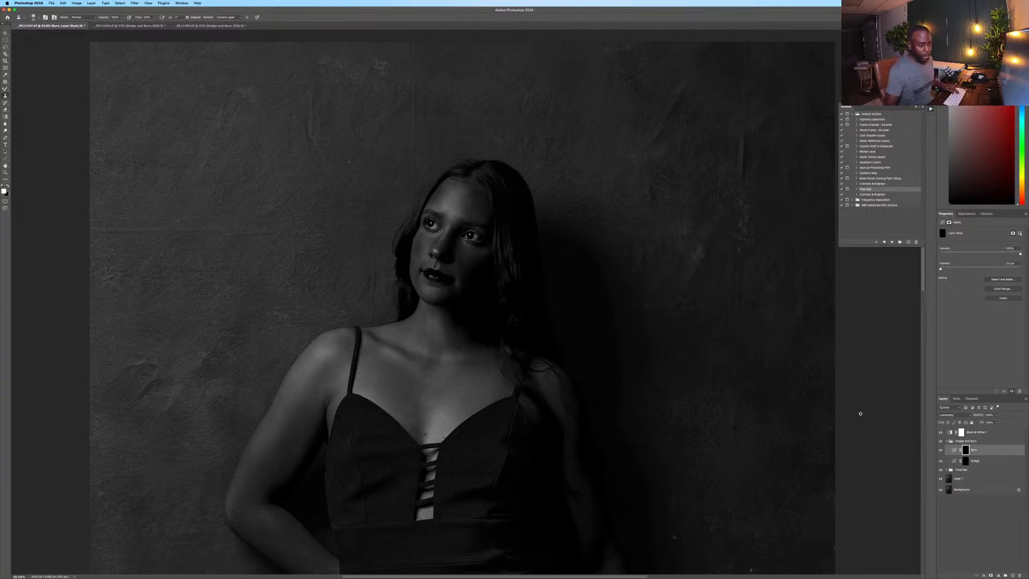
{"action": "left_click", "coordinate": [965, 461]}
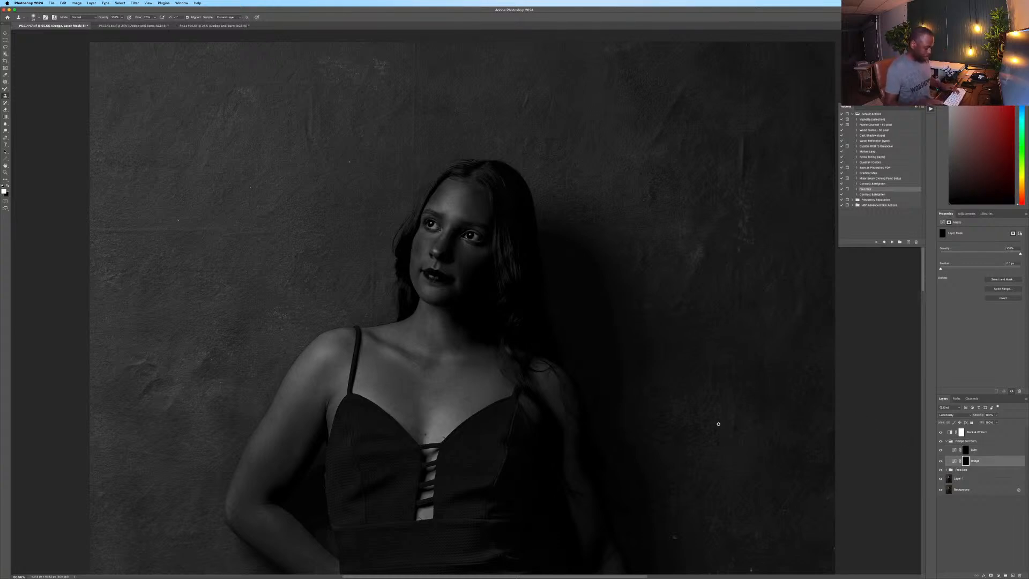
{"action": "key", "text": "b"}
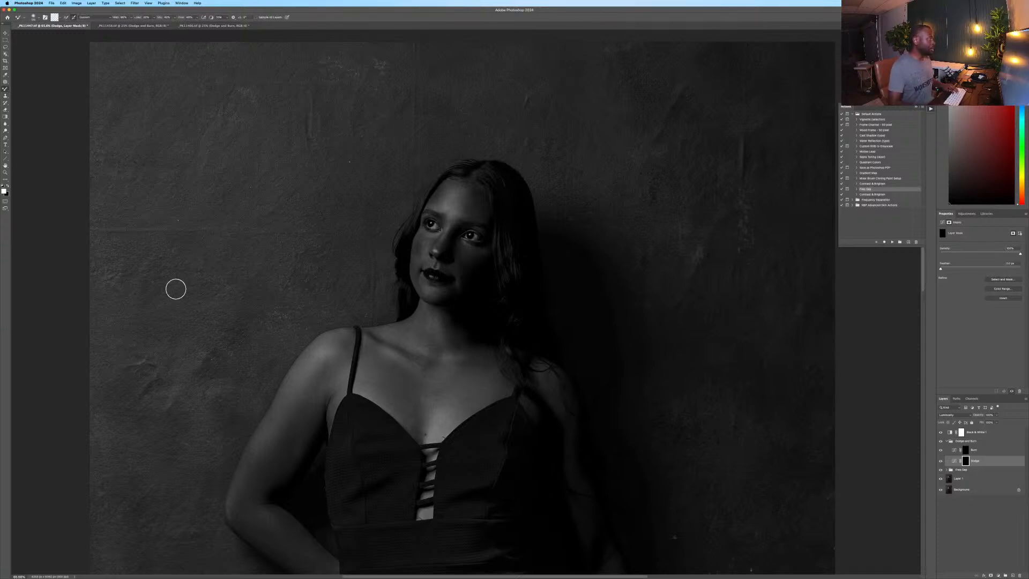
{"action": "key", "text": "bracketright"}
{"action": "key", "text": "bracketright"}
{"action": "key", "text": "bracketright"}
{"action": "key", "text": "bracketright"}
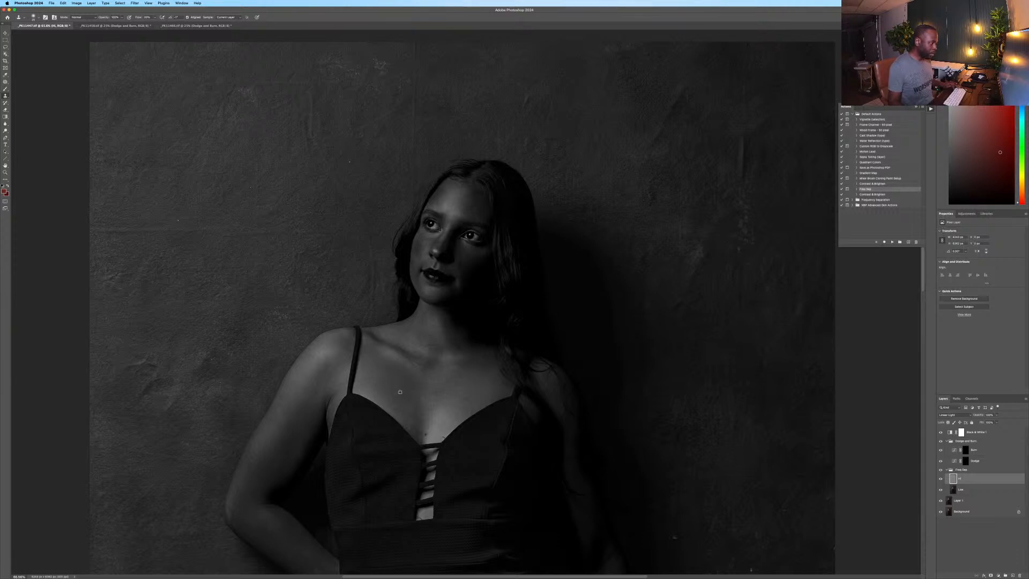
Clone clean texture over the marks on the central chest and the mole above the neckline on the high-frequency layer.
{"action": "scroll", "coordinate": [401, 395], "scroll_direction": "up", "scroll_amount": 5}
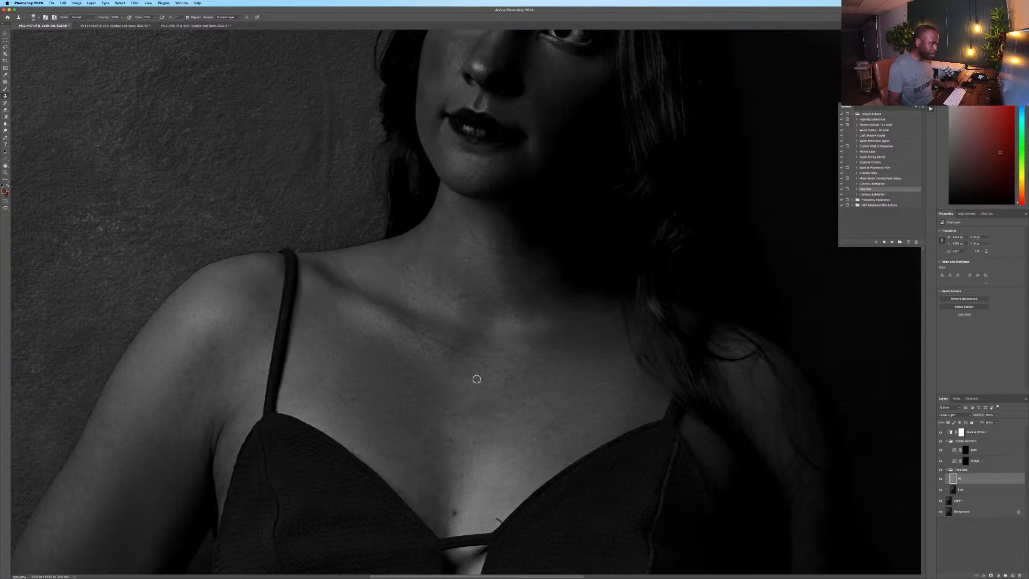
{"action": "left_click", "coordinate": [475, 438], "text": "alt"}
{"action": "left_click_drag", "start_coordinate": [449, 439], "coordinate": [465, 460]}
{"action": "left_click", "coordinate": [440, 413], "text": "alt"}
{"action": "left_click", "coordinate": [440, 423]}
{"action": "left_click", "coordinate": [459, 416], "text": "alt"}
{"action": "left_click", "coordinate": [461, 478], "text": "alt"}
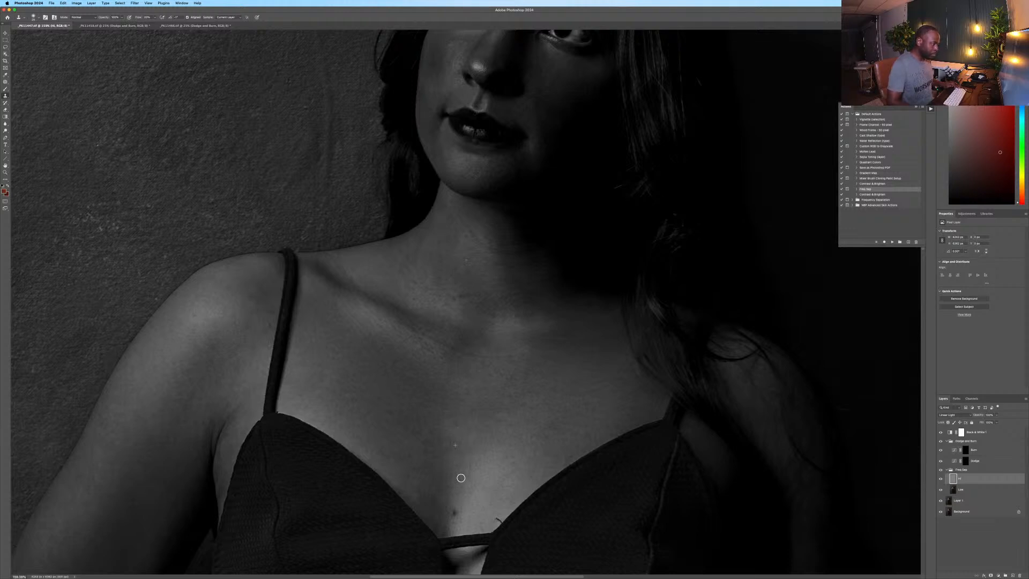
{"action": "left_click_drag", "start_coordinate": [452, 517], "coordinate": [454, 508]}
Clone smooth texture over the rough skin along the collarbone and the base of the neck.
{"action": "left_click", "coordinate": [418, 370], "text": "alt"}
{"action": "left_click_drag", "start_coordinate": [418, 340], "coordinate": [432, 357]}
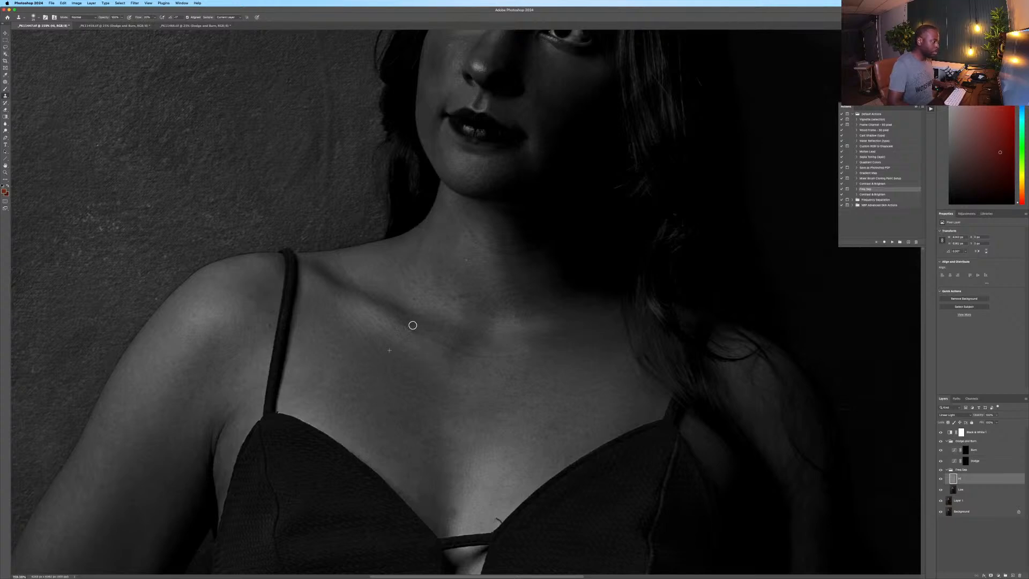
{"action": "left_click", "coordinate": [428, 311], "text": "alt"}
{"action": "left_click_drag", "start_coordinate": [413, 301], "coordinate": [412, 295]}
{"action": "left_click", "coordinate": [444, 305]}
Remove the small spots on the chest above the dress cup on the brighter side with cloned skin texture.
{"action": "left_click", "coordinate": [391, 445], "text": "alt"}
{"action": "left_click", "coordinate": [386, 427]}
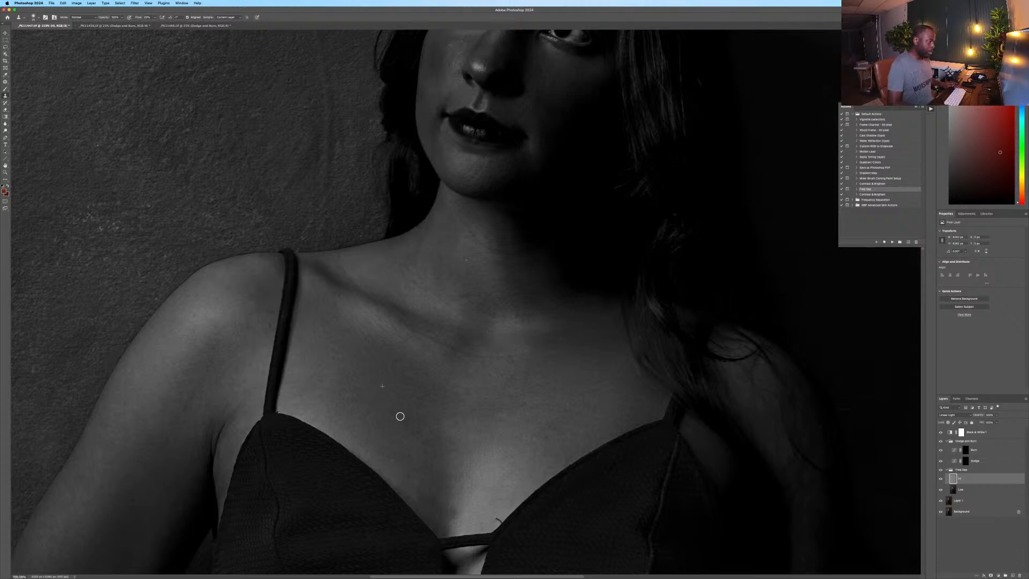
{"action": "left_click", "coordinate": [420, 451], "text": "alt"}
{"action": "left_click", "coordinate": [429, 459]}
{"action": "mouse_move", "coordinate": [427, 442]}
{"action": "left_mouse_down"}
{"action": "mouse_move", "coordinate": [425, 462]}
{"action": "mouse_move", "coordinate": [427, 426]}
{"action": "left_mouse_up"}
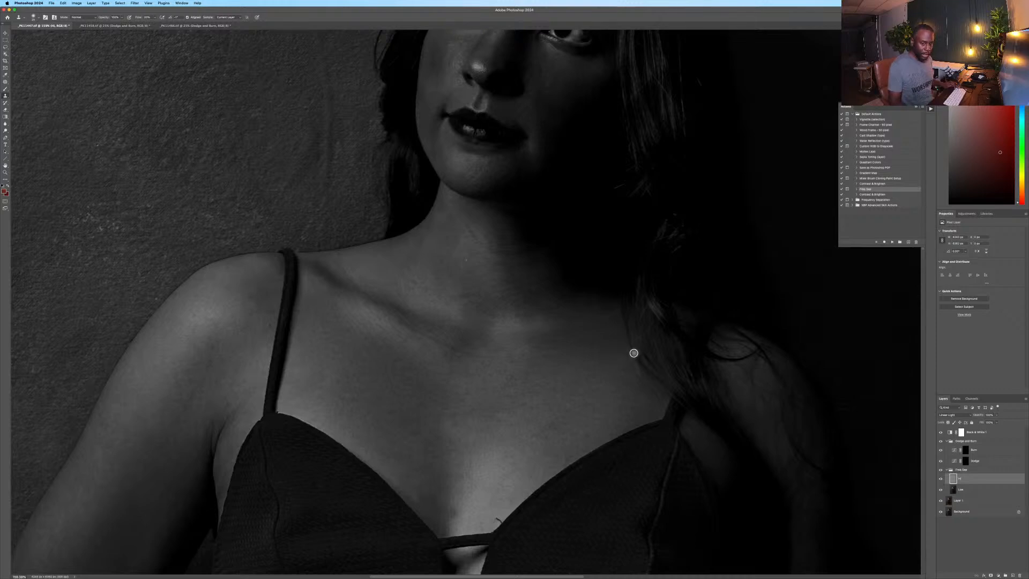
{"action": "scroll", "coordinate": [554, 334], "scroll_direction": "down", "scroll_amount": 3}
{"action": "scroll", "coordinate": [554, 333], "scroll_direction": "down", "scroll_amount": 4}
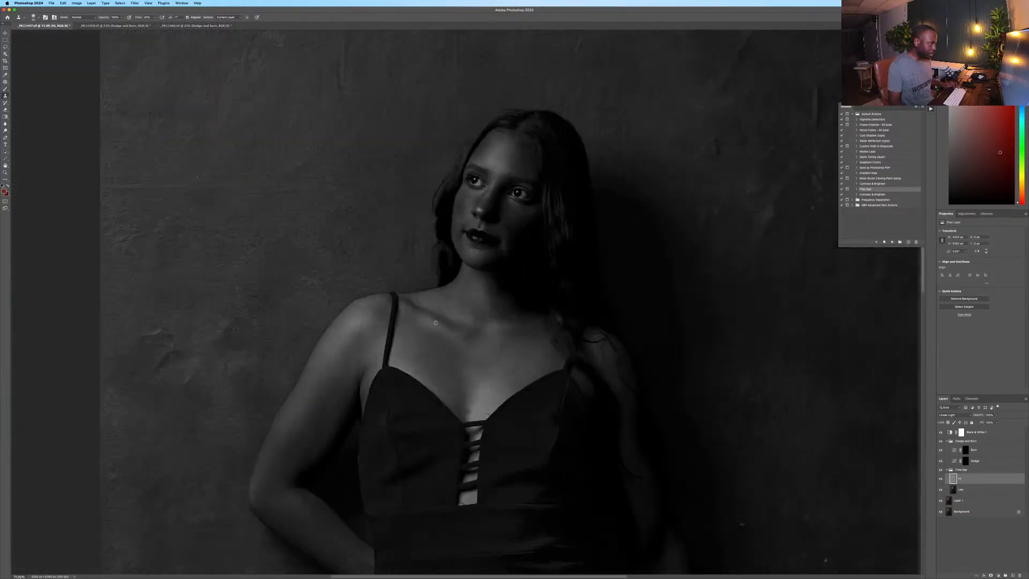
Collapse the frequency separation group and add a new empty layer between the Dodge and Burn group and the Black & White layer.
{"action": "scroll", "coordinate": [435, 322], "scroll_direction": "down", "scroll_amount": 3}
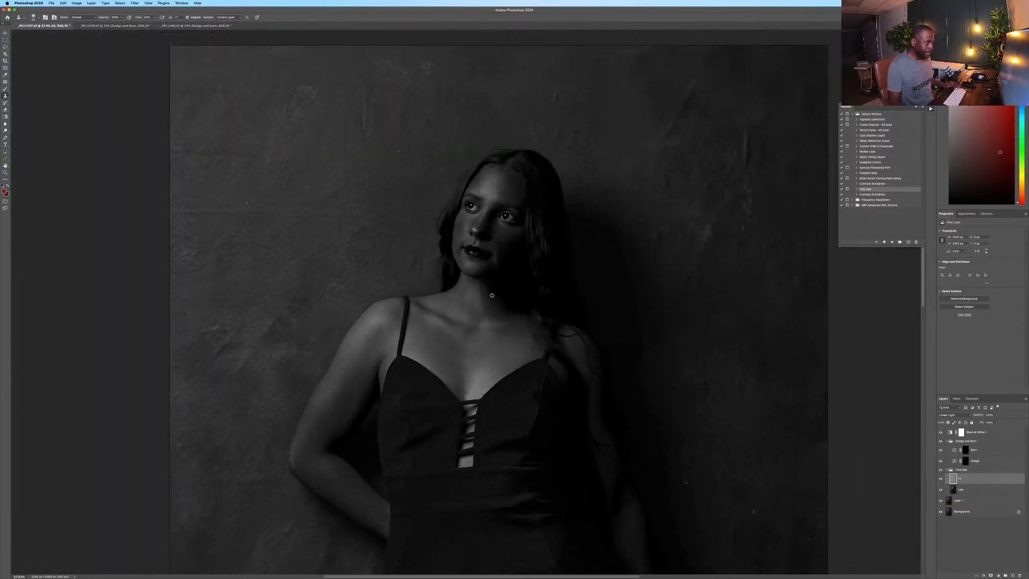
{"action": "scroll", "coordinate": [492, 296], "scroll_direction": "down", "scroll_amount": 5}
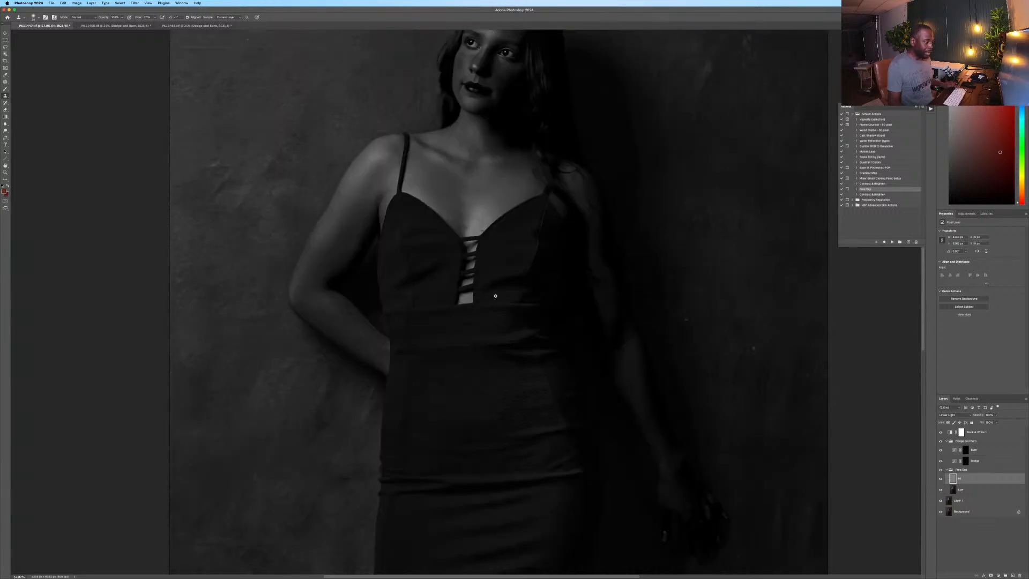
{"action": "scroll", "coordinate": [499, 294], "scroll_direction": "up", "scroll_amount": 4}
{"action": "scroll", "coordinate": [499, 294], "scroll_direction": "up", "scroll_amount": 3}
{"action": "scroll", "coordinate": [516, 167], "scroll_direction": "up", "scroll_amount": 10}
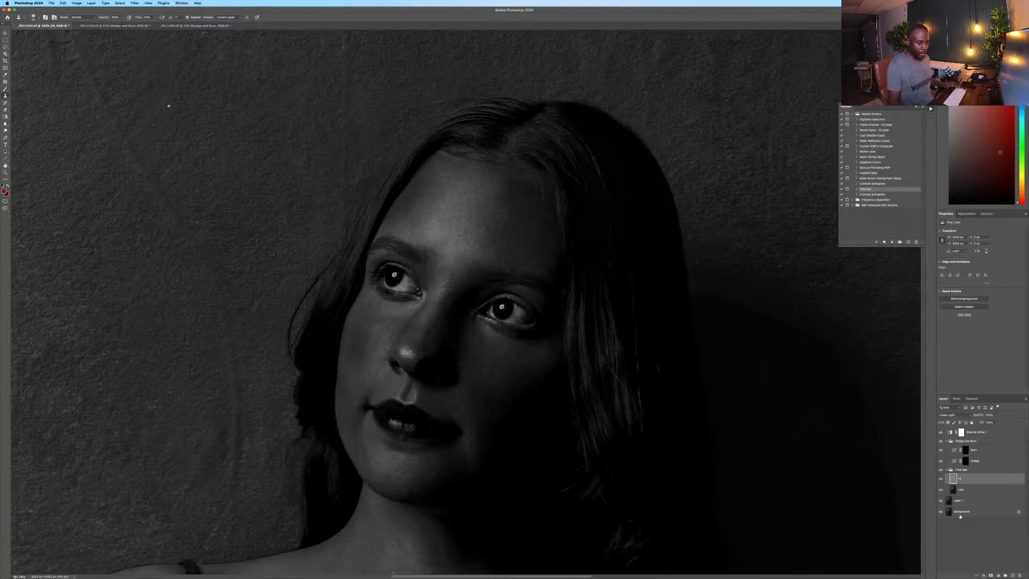
{"action": "left_click", "coordinate": [946, 469]}
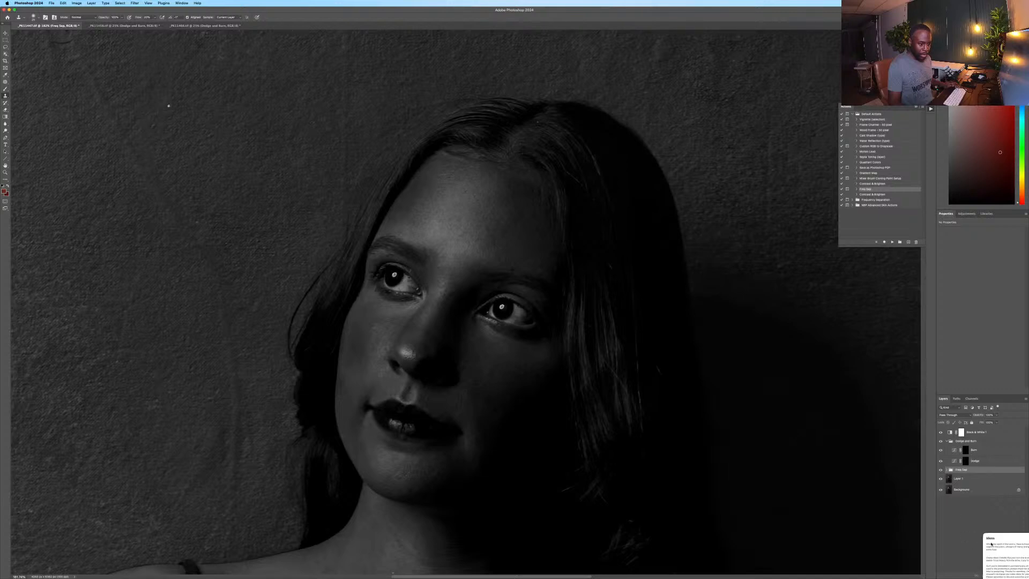
{"action": "left_click", "coordinate": [977, 441]}
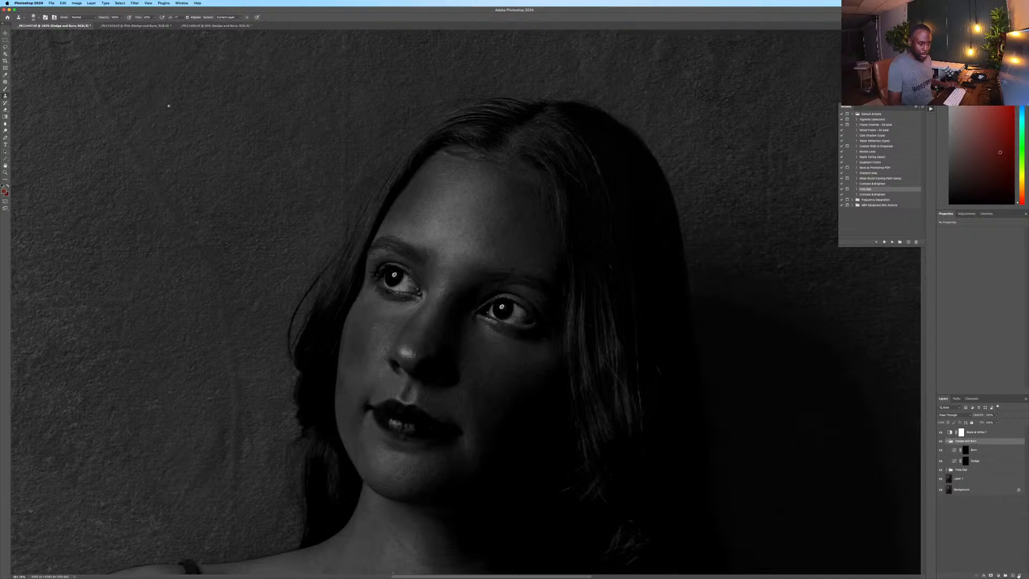
{"action": "key", "text": "ctrl+alt+shift+n"}
{"action": "left_click_drag", "start_coordinate": [983, 454], "coordinate": [983, 437]}
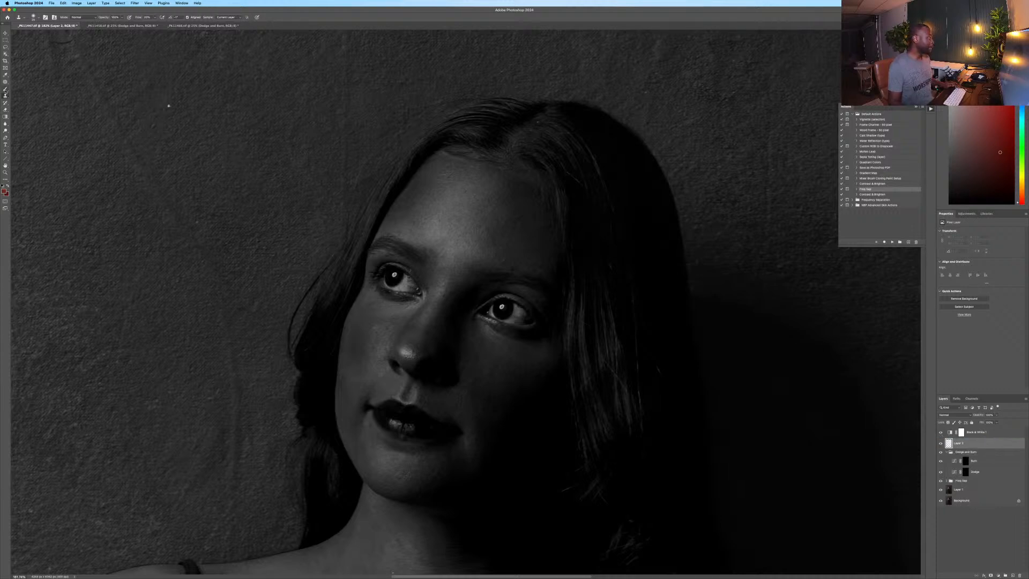
Ready the Brush tool at a much smaller size and circle the patch on the shadowed side of the forehead.
{"action": "key", "text": "b"}
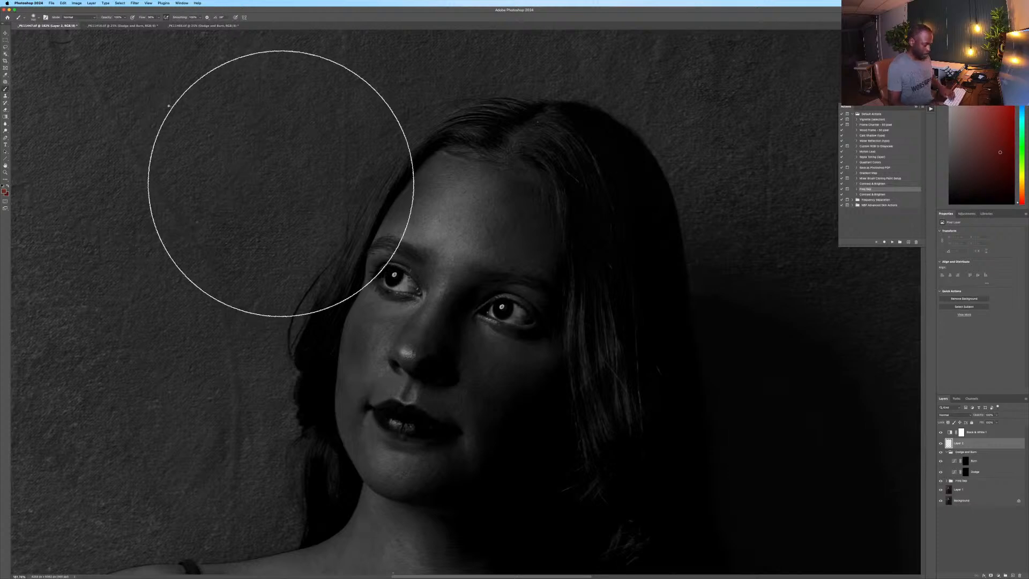
{"action": "key", "text": "bracketleft"}
{"action": "key", "text": "bracketleft"}
{"action": "key", "text": "bracketleft"}
{"action": "key", "text": "bracketleft"}
{"action": "key", "text": "bracketleft"}
{"action": "key", "text": "bracketleft"}
{"action": "key", "text": "bracketleft"}
{"action": "key", "text": "bracketleft"}
{"action": "key", "text": "bracketleft"}
{"action": "key", "text": "bracketleft"}
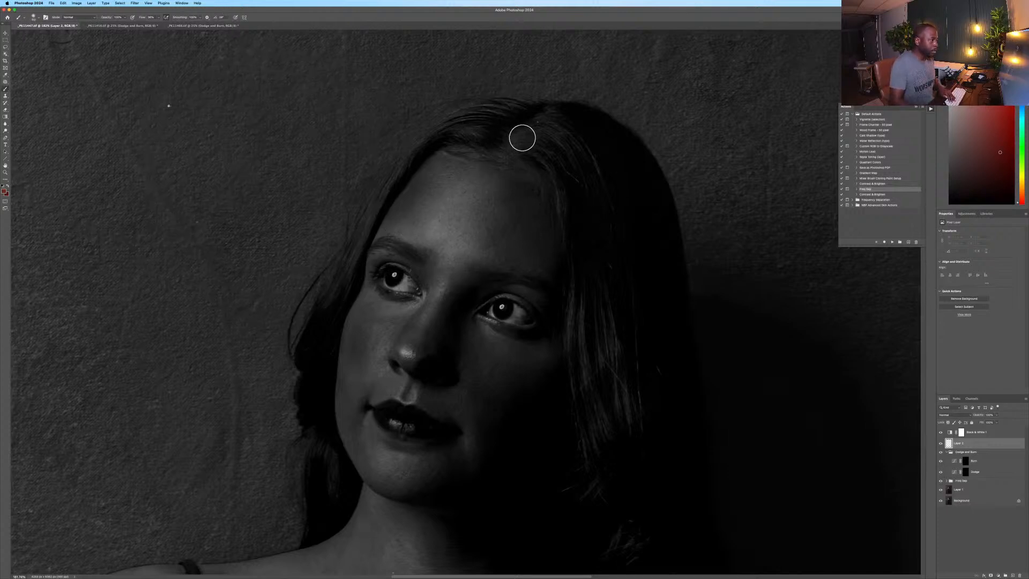
{"action": "key", "text": "bracketleft"}
{"action": "key", "text": "bracketleft"}
{"action": "key", "text": "bracketleft"}
{"action": "key", "text": "bracketleft"}
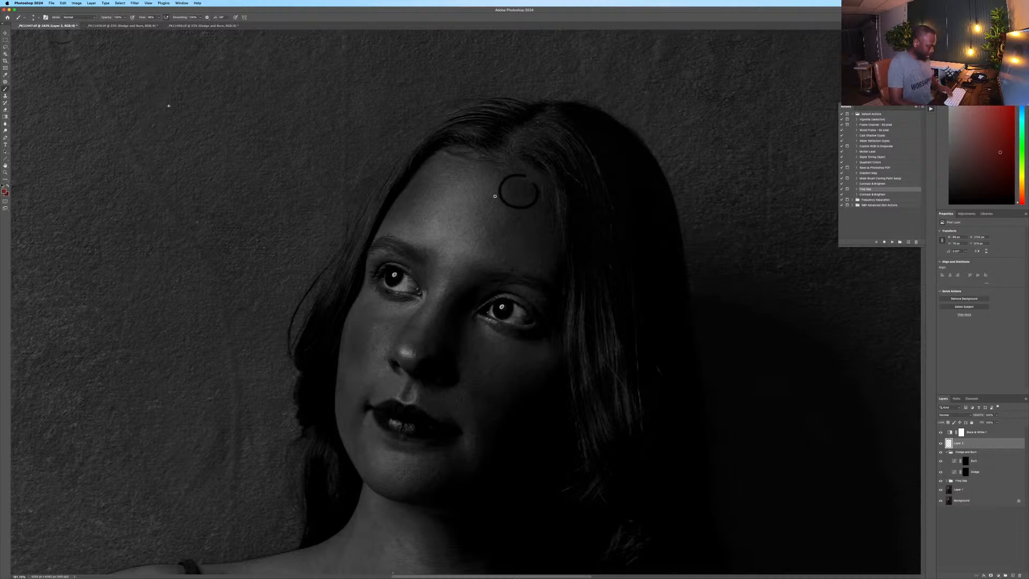
Undo the trial marks drawn on the forehead and above the eyebrow on the shadowed side.
{"action": "key", "text": "super+z"}
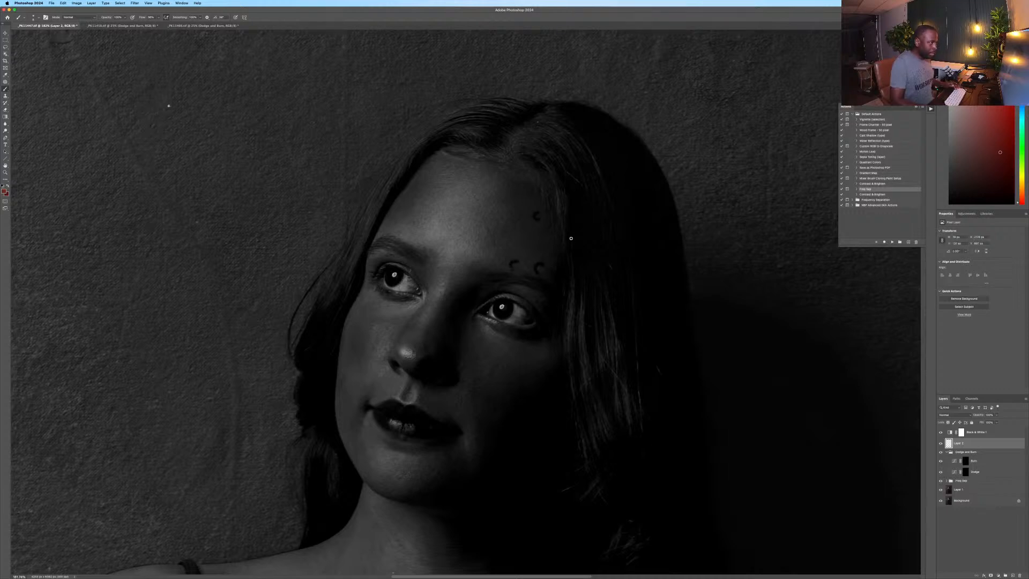
{"action": "key", "text": "super+z"}
{"action": "key", "text": "super+z"}
{"action": "key", "text": "super+z"}
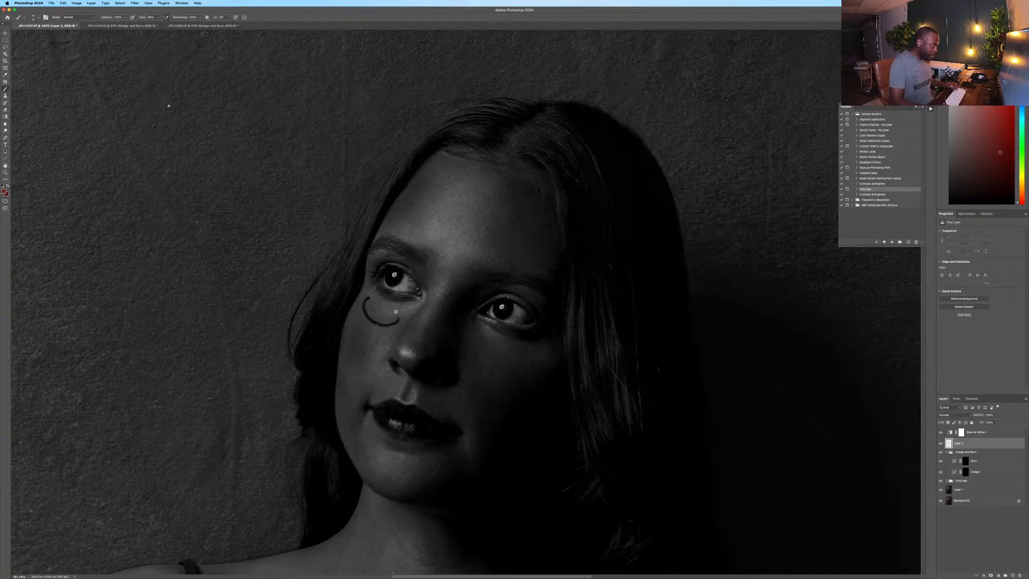
Outline the uneven patches under the eye, on both cheeks, on the neck and on the forehead on the marking layer.
{"action": "left_click_drag", "start_coordinate": [373, 299], "coordinate": [381, 304]}
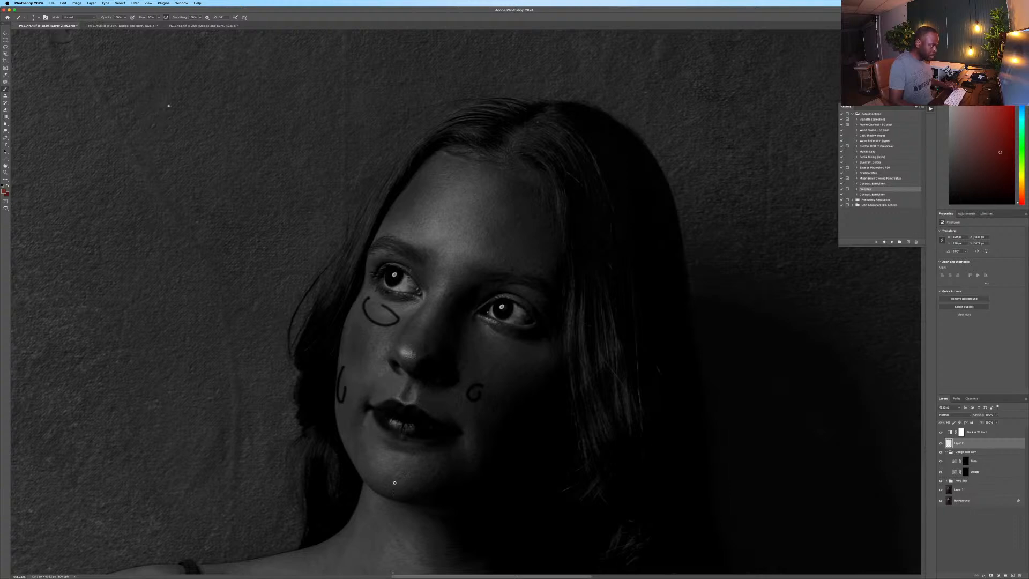
{"action": "scroll", "coordinate": [430, 437], "scroll_direction": "down", "scroll_amount": 5}
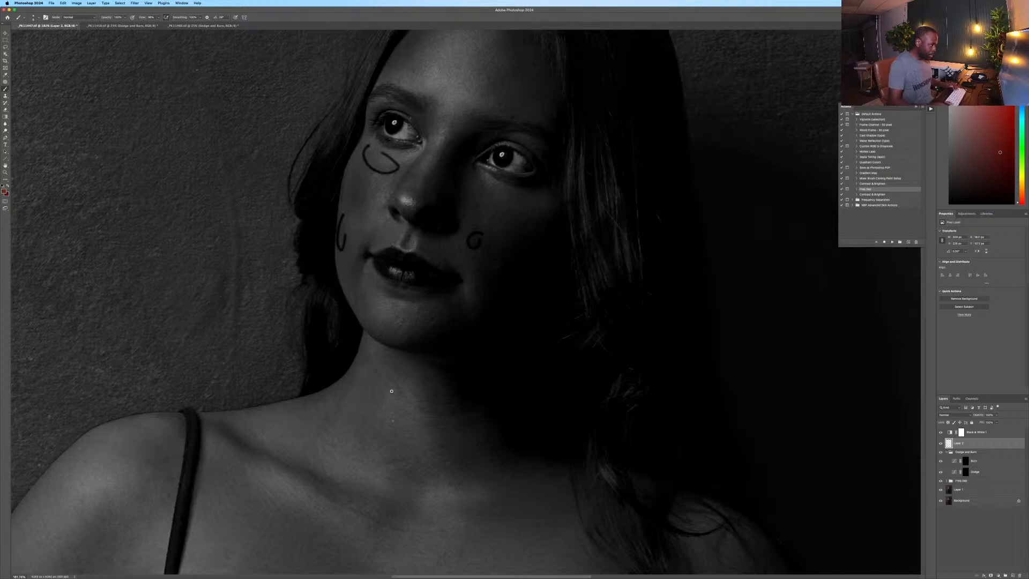
{"action": "mouse_move", "coordinate": [387, 361]}
{"action": "left_mouse_down"}
{"action": "mouse_move", "coordinate": [372, 373]}
{"action": "mouse_move", "coordinate": [397, 409]}
{"action": "mouse_move", "coordinate": [406, 382]}
{"action": "left_mouse_up"}
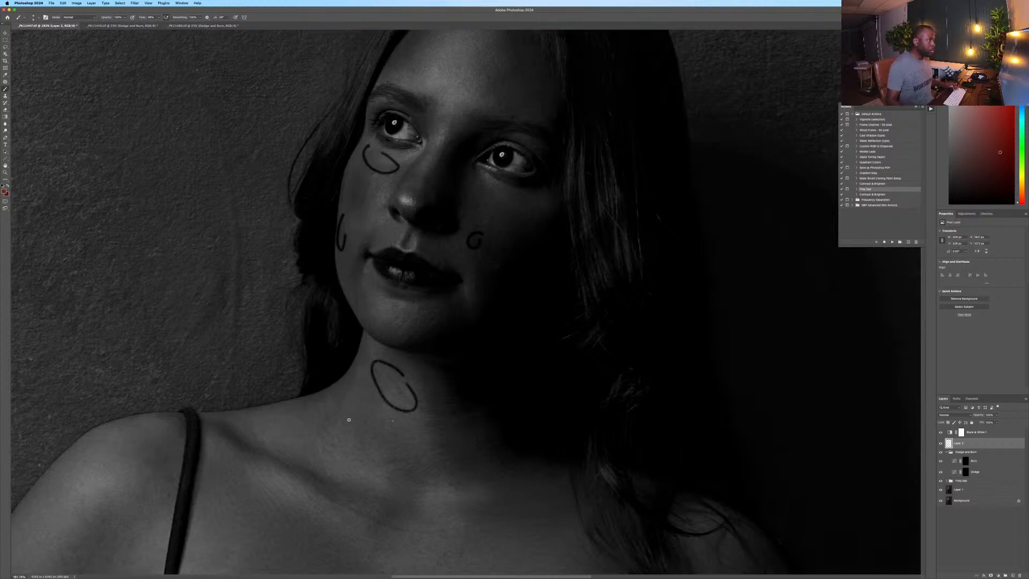
{"action": "scroll", "coordinate": [478, 276], "scroll_direction": "up", "scroll_amount": 1}
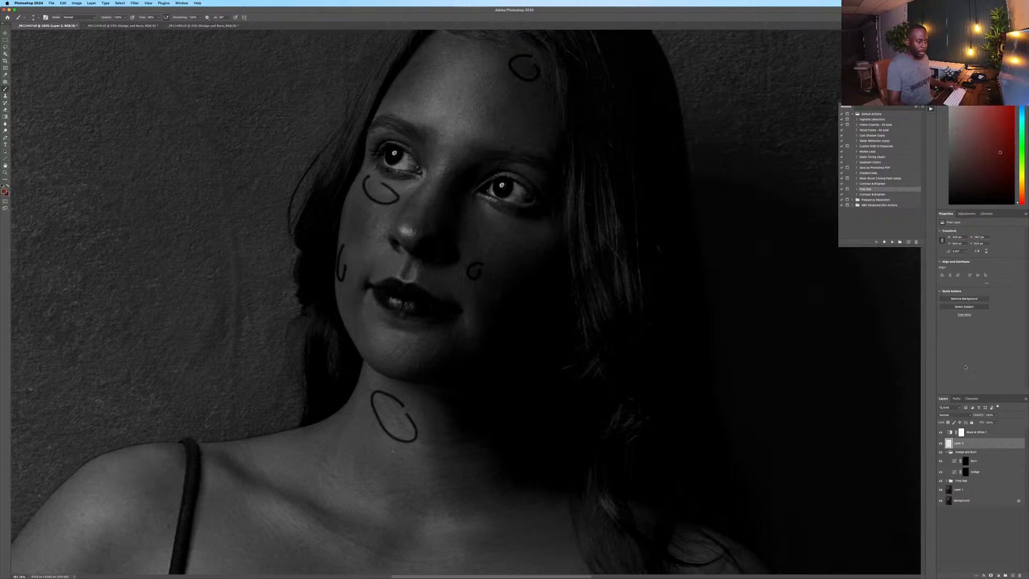
Hide the marking layer, target the Burn layer's mask, and set the brush flow to 4%.
{"action": "left_click", "coordinate": [940, 444]}
{"action": "left_click", "coordinate": [991, 462]}
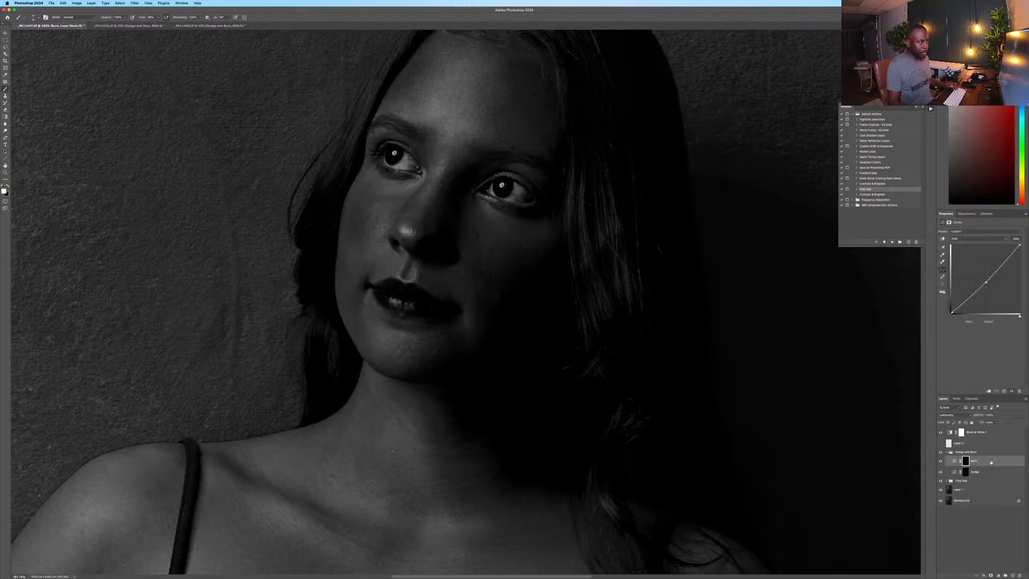
{"action": "scroll", "coordinate": [688, 305], "scroll_direction": "up", "scroll_amount": 5}
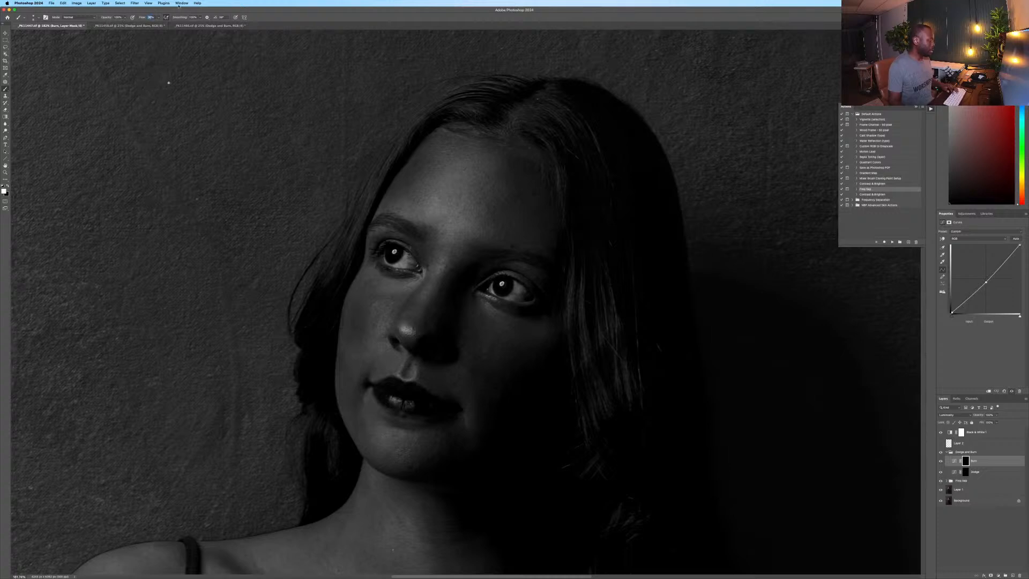
{"action": "type", "text": "4"}
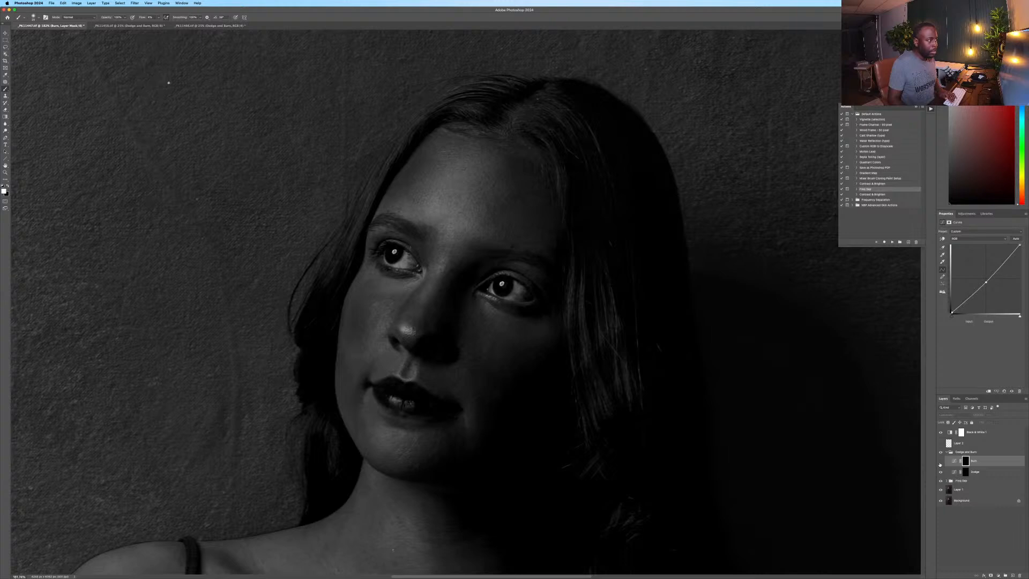
Compare the face with the Burn layer hidden and shown, and undo the last change.
{"action": "left_click", "coordinate": [940, 461]}
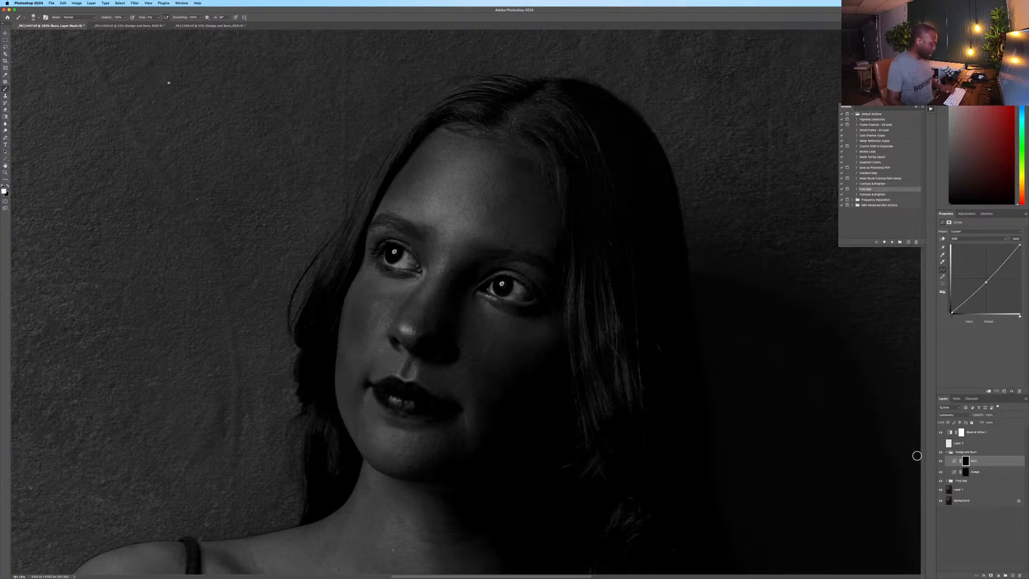
{"action": "left_click", "coordinate": [940, 461]}
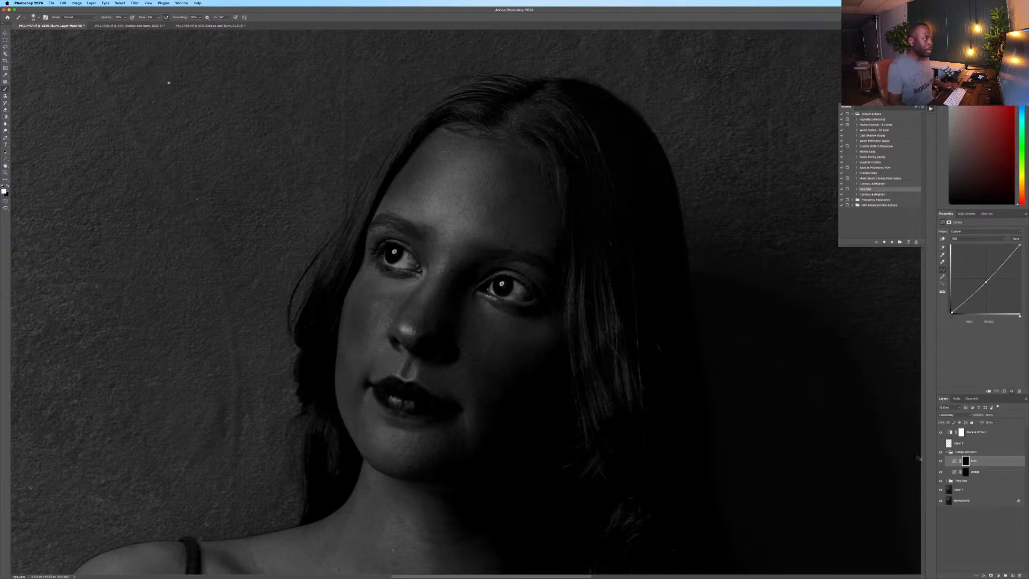
{"action": "key", "text": "super+z"}
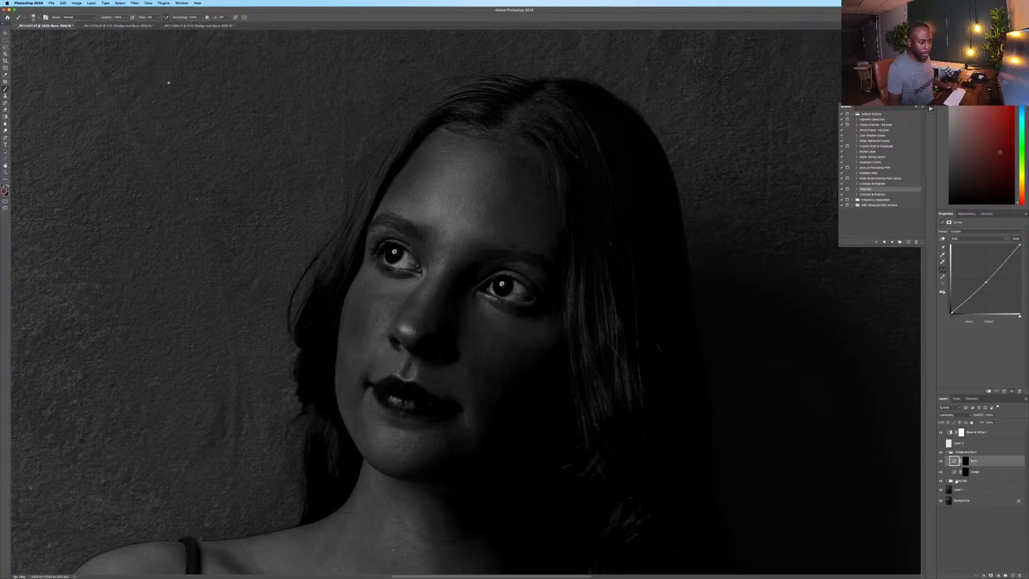
Target the Dodge layer's mask and lighten the dark patches on the forehead, adjusting the brush size to the area.
{"action": "left_click", "coordinate": [965, 472]}
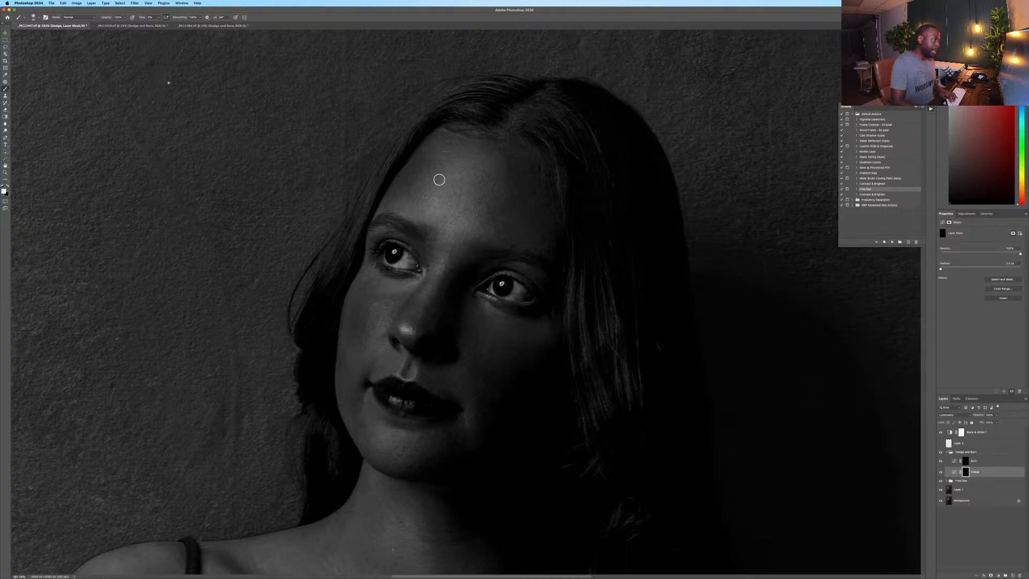
{"action": "key", "text": "bracketright"}
{"action": "key", "text": "bracketright"}
{"action": "key", "text": "bracketleft"}
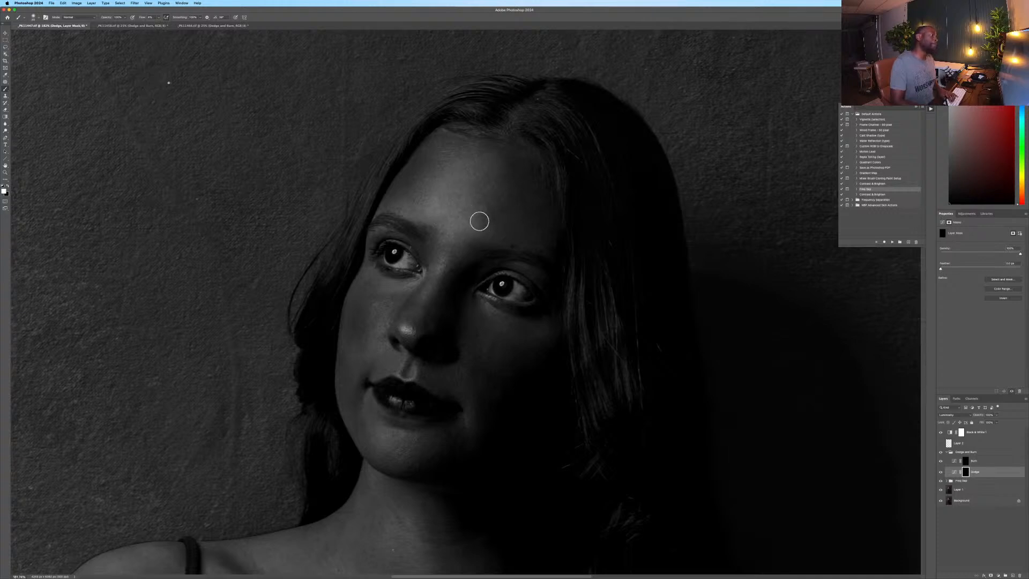
{"action": "key", "text": "bracketleft"}
{"action": "key", "text": "bracketleft"}
{"action": "key", "text": "bracketleft"}
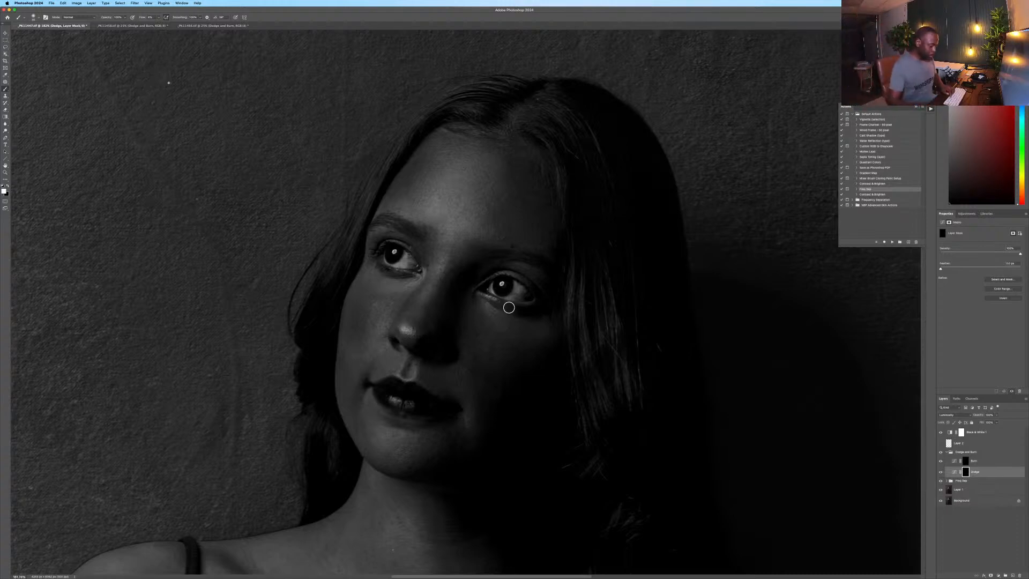
Dodge the dark patches under the eye and on the cheeks with a smaller brush, resizing it to fit each patch.
{"action": "key", "text": "bracketleft"}
{"action": "key", "text": "bracketleft"}
{"action": "key", "text": "bracketleft"}
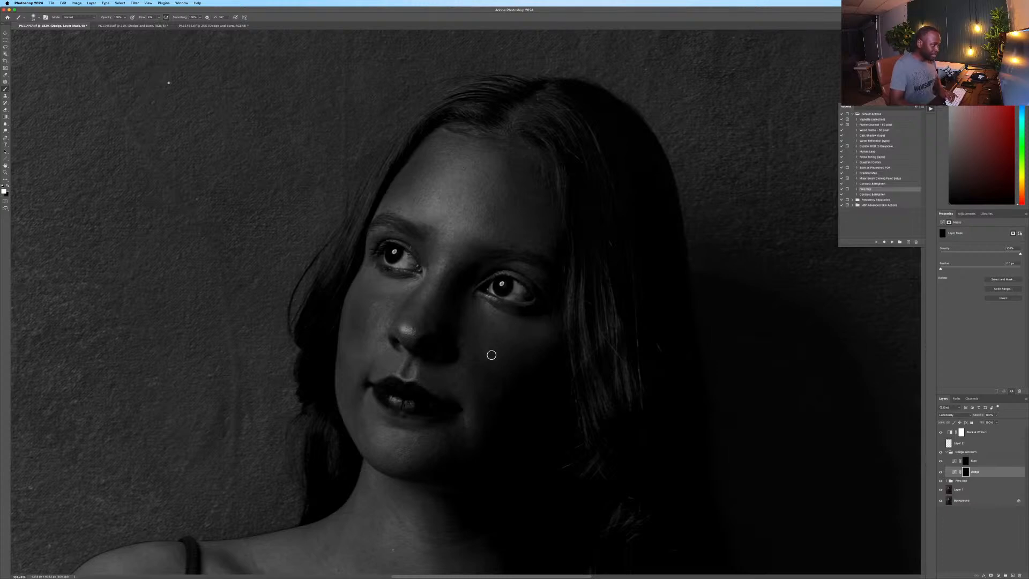
{"action": "key", "text": "bracketleft"}
{"action": "key", "text": "bracketleft"}
{"action": "key", "text": "bracketleft"}
{"action": "key", "text": "bracketright"}
{"action": "key", "text": "bracketright"}
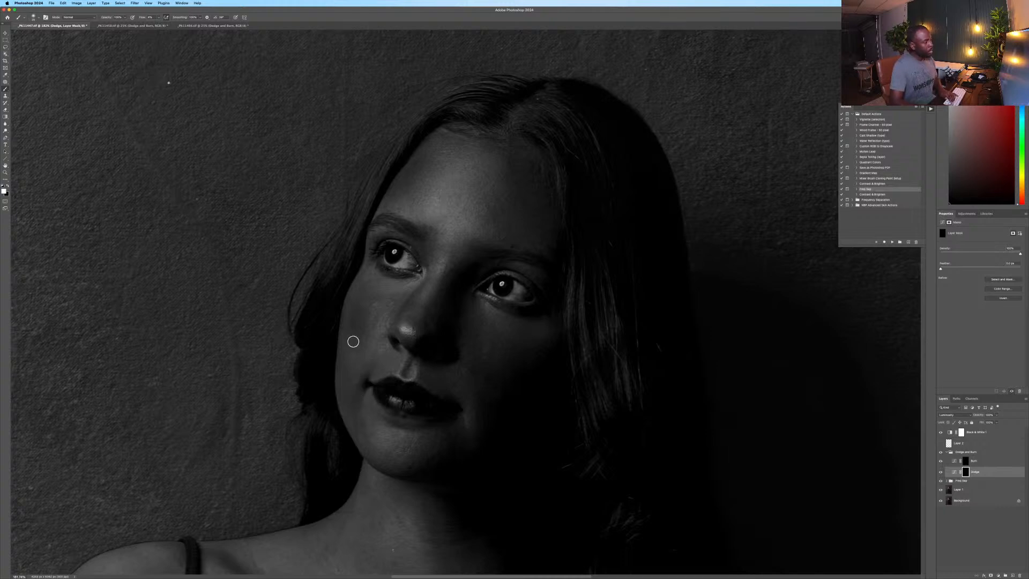
Clone clean skin texture over the forehead above the shadowed eyebrow on the high-frequency layer of the frequency separation group.
{"action": "scroll", "coordinate": [503, 317], "scroll_direction": "down", "scroll_amount": 3, "text": "alt"}
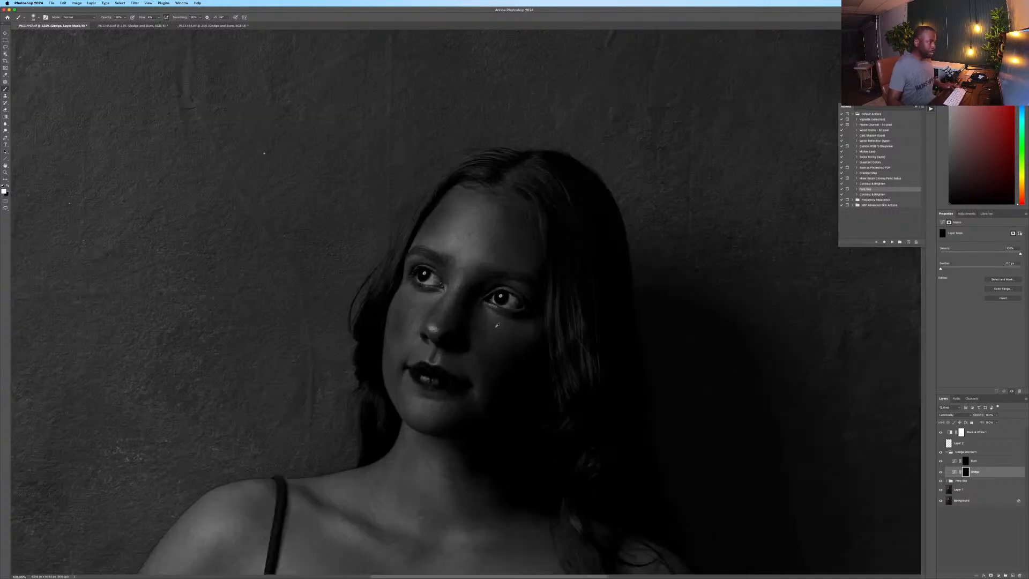
{"action": "left_click", "coordinate": [949, 482]}
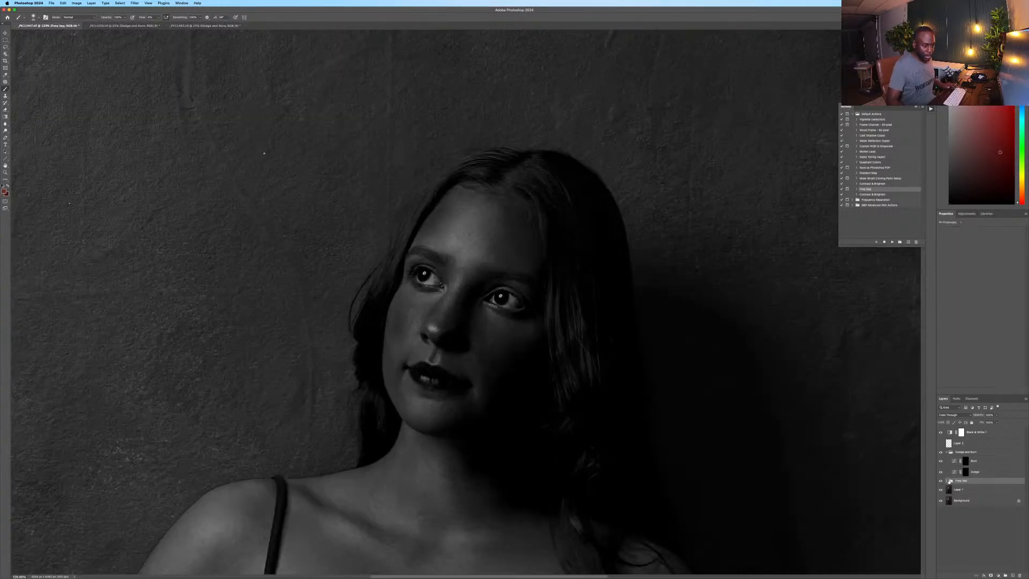
{"action": "left_click", "coordinate": [947, 481]}
{"action": "left_click", "coordinate": [964, 489]}
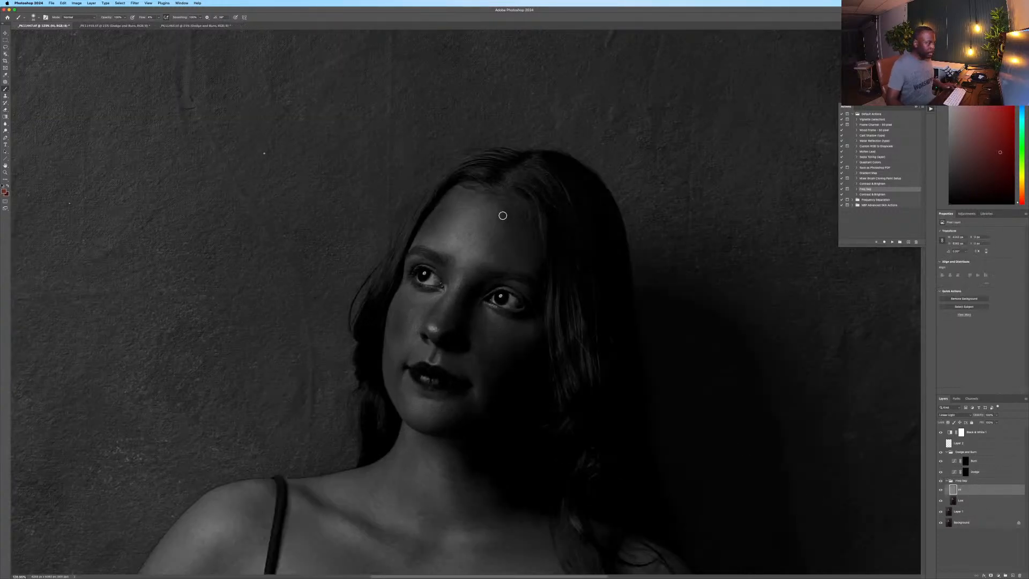
{"action": "key", "text": "s"}
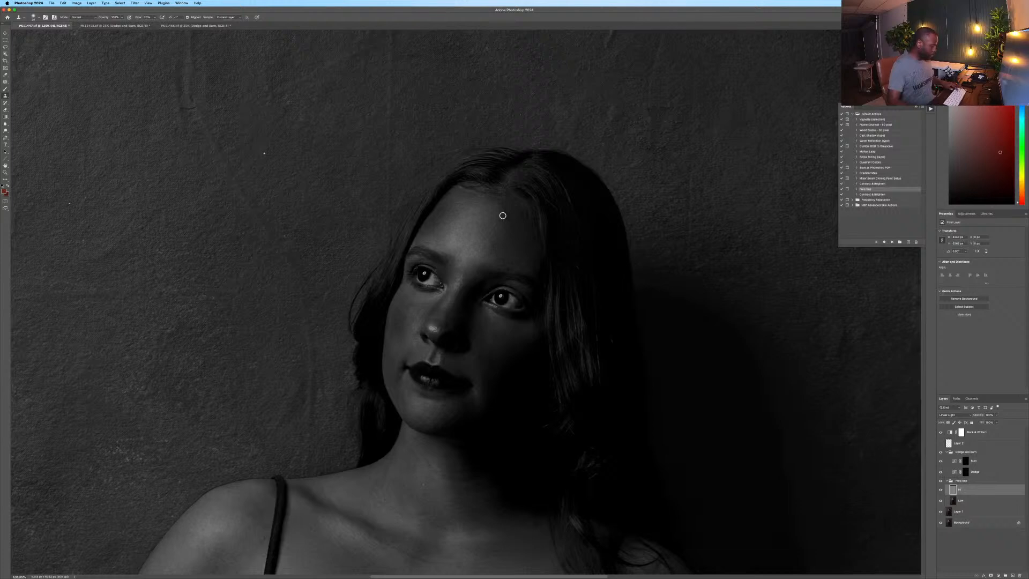
{"action": "left_click", "coordinate": [520, 238], "text": "alt"}
{"action": "left_click", "coordinate": [498, 235], "text": "alt"}
{"action": "left_click_drag", "start_coordinate": [512, 233], "coordinate": [511, 240]}
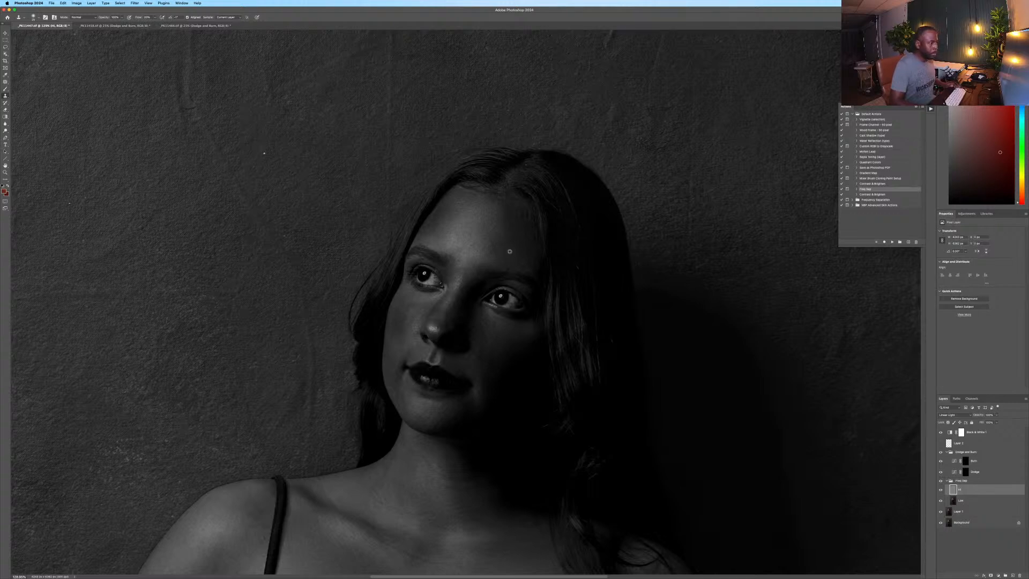
{"action": "left_click_drag", "start_coordinate": [520, 255], "coordinate": [522, 249]}
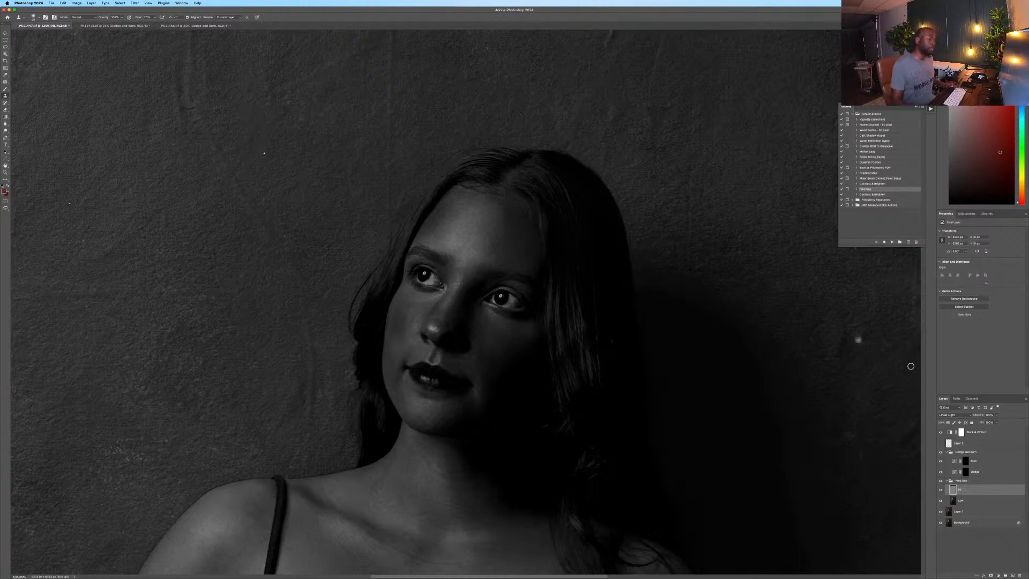
Collapse the frequency separation group and hide the Black & White check layer to inspect the forehead in color.
{"action": "left_click", "coordinate": [947, 481]}
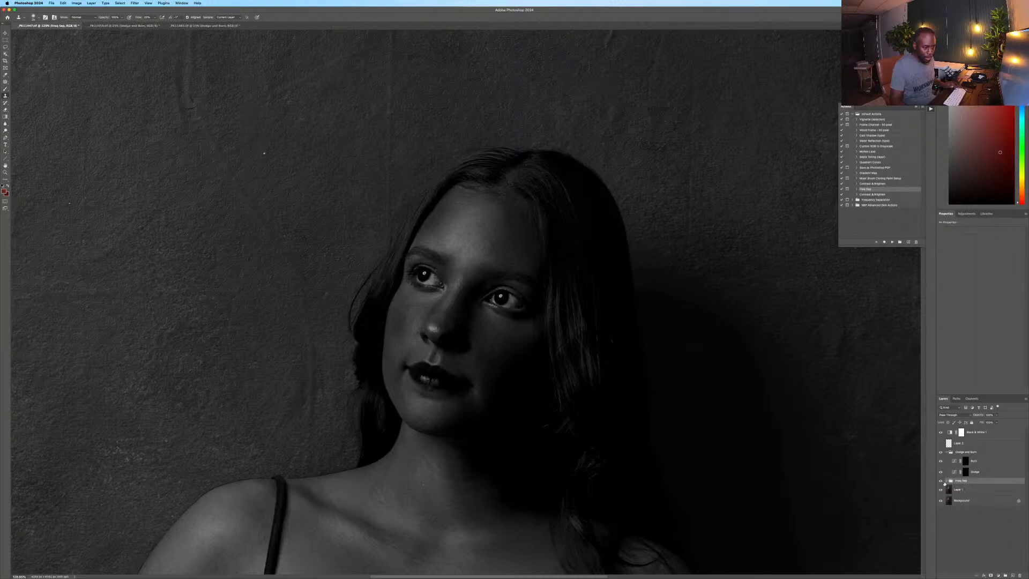
{"action": "left_click", "coordinate": [941, 432]}
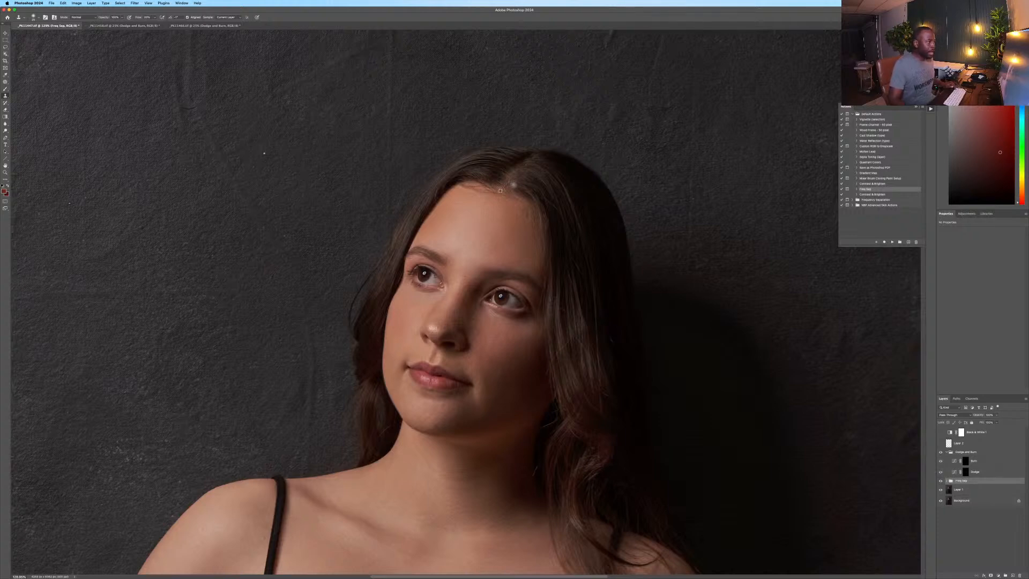
{"action": "scroll", "coordinate": [499, 191], "scroll_direction": "up", "scroll_amount": 5}
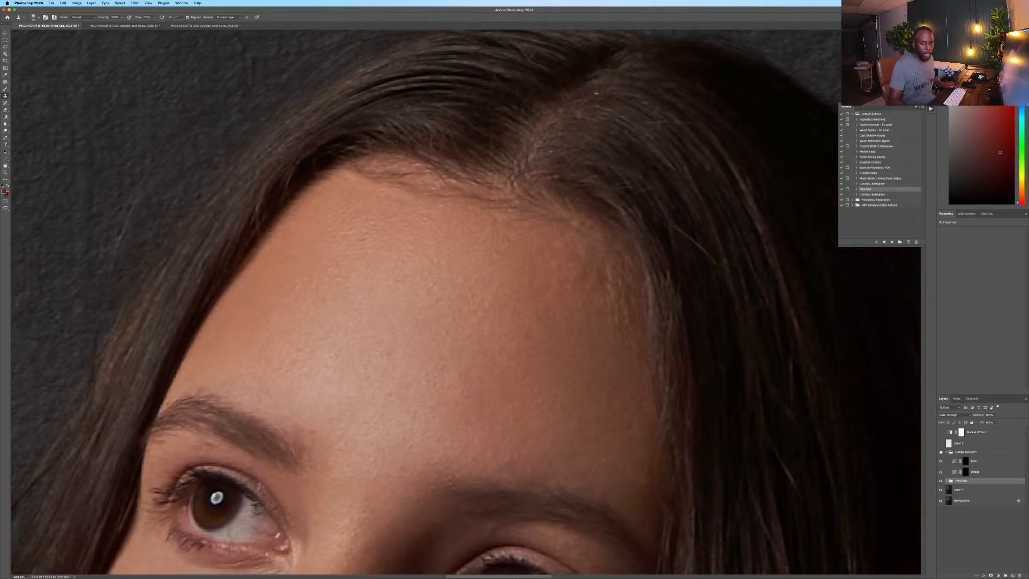
Collapse the Dodge and Burn group of the finished portrait.
{"action": "scroll", "coordinate": [509, 247], "scroll_direction": "down", "scroll_amount": 5}
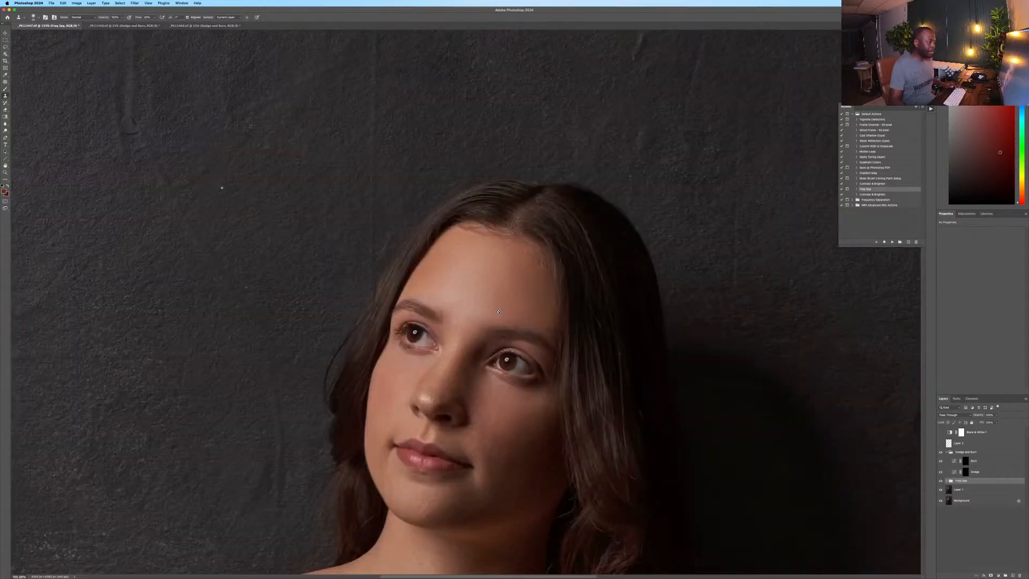
{"action": "scroll", "coordinate": [498, 311], "scroll_direction": "down", "scroll_amount": 3}
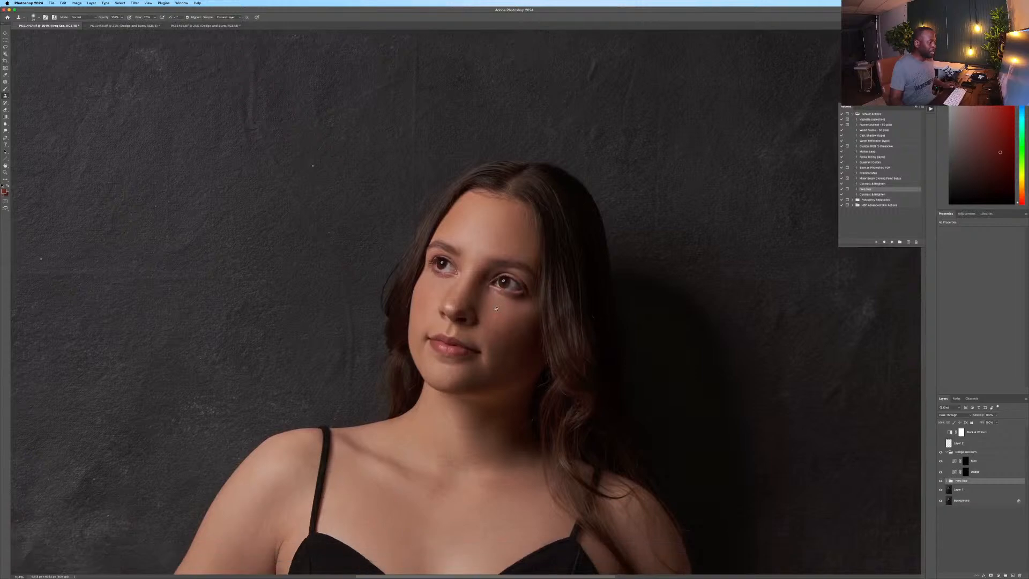
{"action": "left_click", "coordinate": [966, 461]}
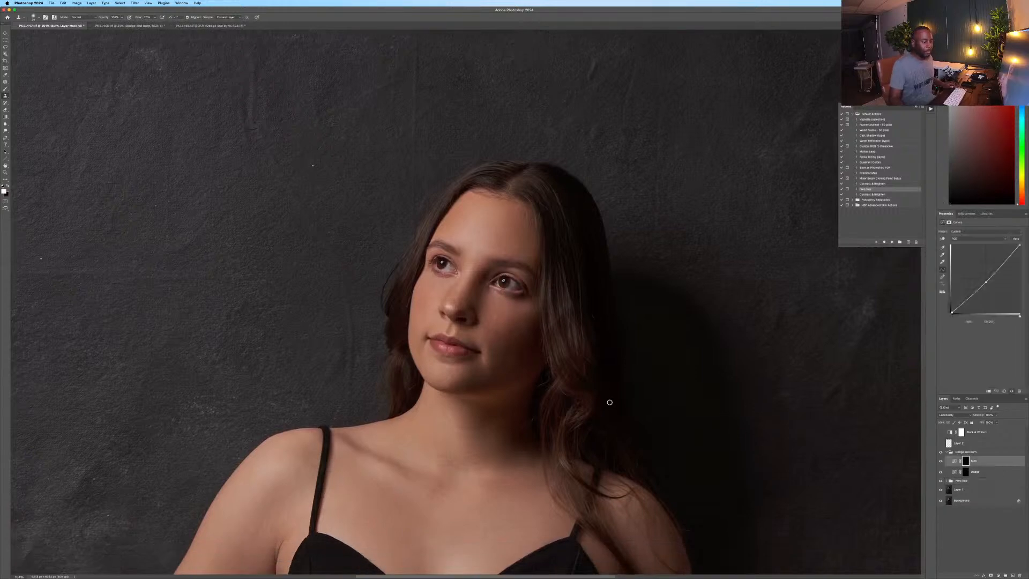
{"action": "left_click", "coordinate": [947, 453]}
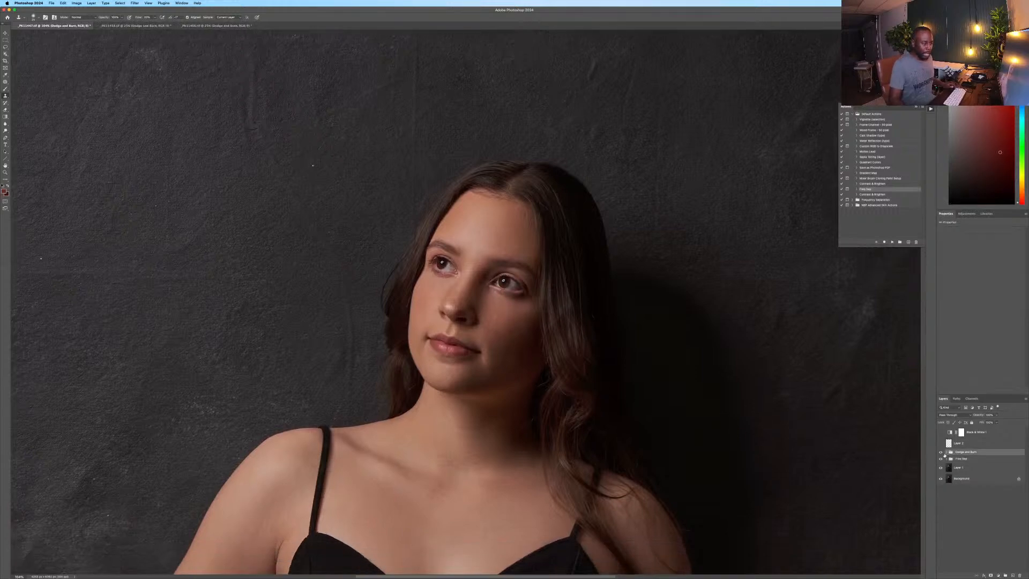
Review the entire retouched portrait from head to legs at a reduced view.
{"action": "scroll", "coordinate": [468, 371], "scroll_direction": "down", "scroll_amount": 5}
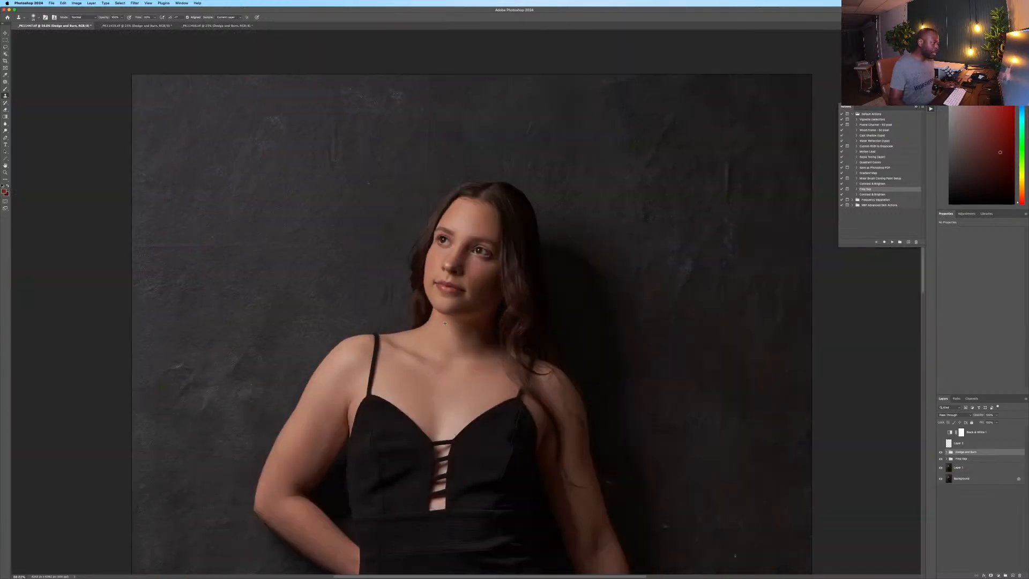
{"action": "scroll", "coordinate": [445, 325], "scroll_direction": "down", "scroll_amount": 4}
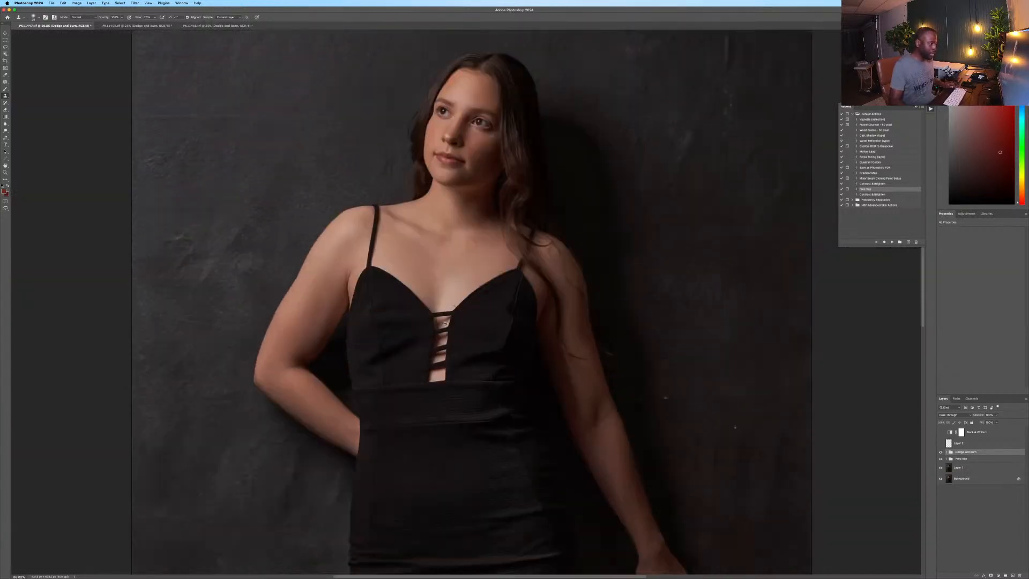
{"action": "scroll", "coordinate": [438, 231], "scroll_direction": "down", "scroll_amount": 8}
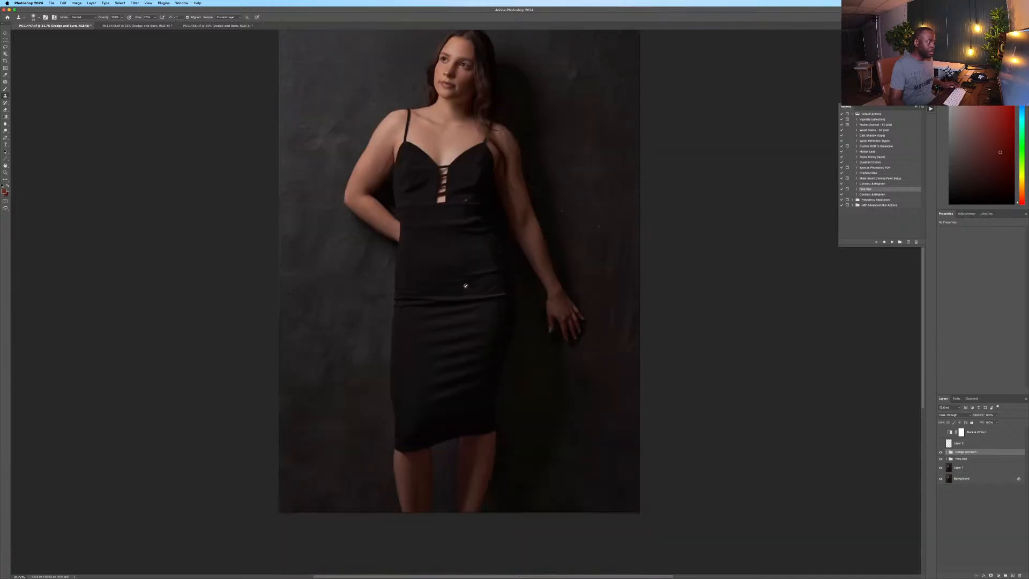
{"action": "scroll", "coordinate": [469, 266], "scroll_direction": "up", "scroll_amount": 2}
{"action": "scroll", "coordinate": [469, 267], "scroll_direction": "up", "scroll_amount": 1}
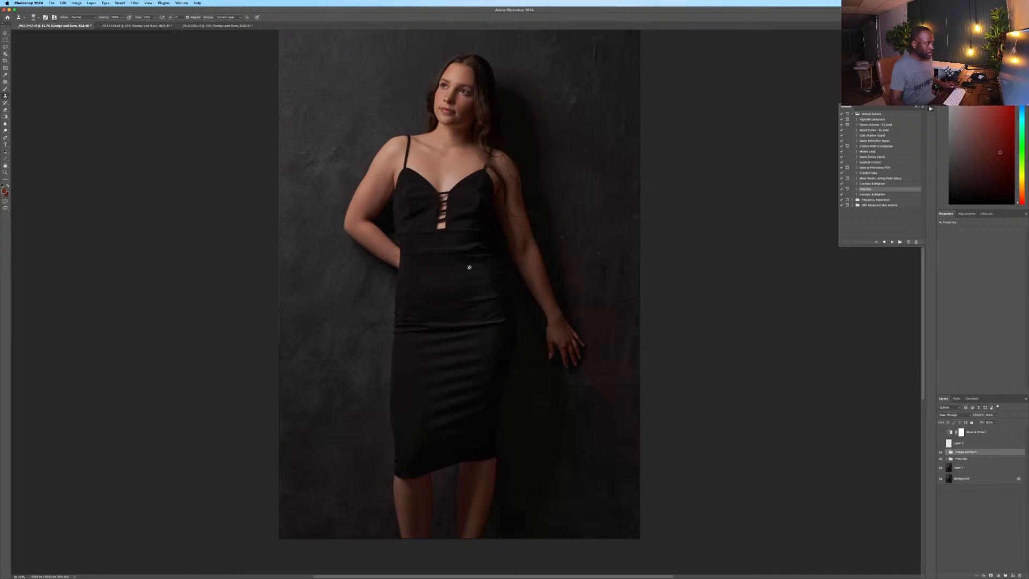
{"action": "scroll", "coordinate": [470, 267], "scroll_direction": "up", "scroll_amount": 1}
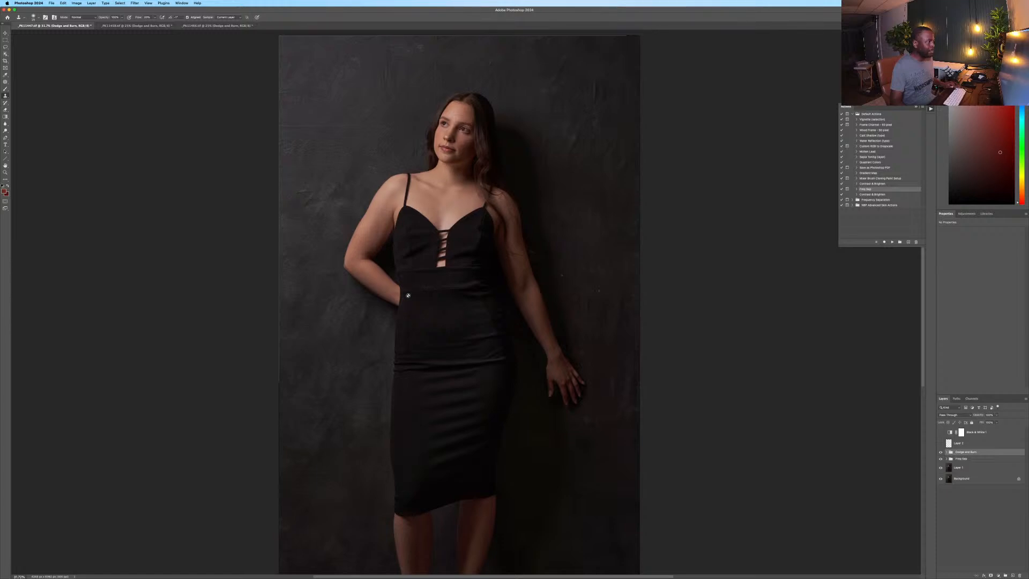
{"action": "scroll", "coordinate": [397, 290], "scroll_direction": "up", "scroll_amount": 1}
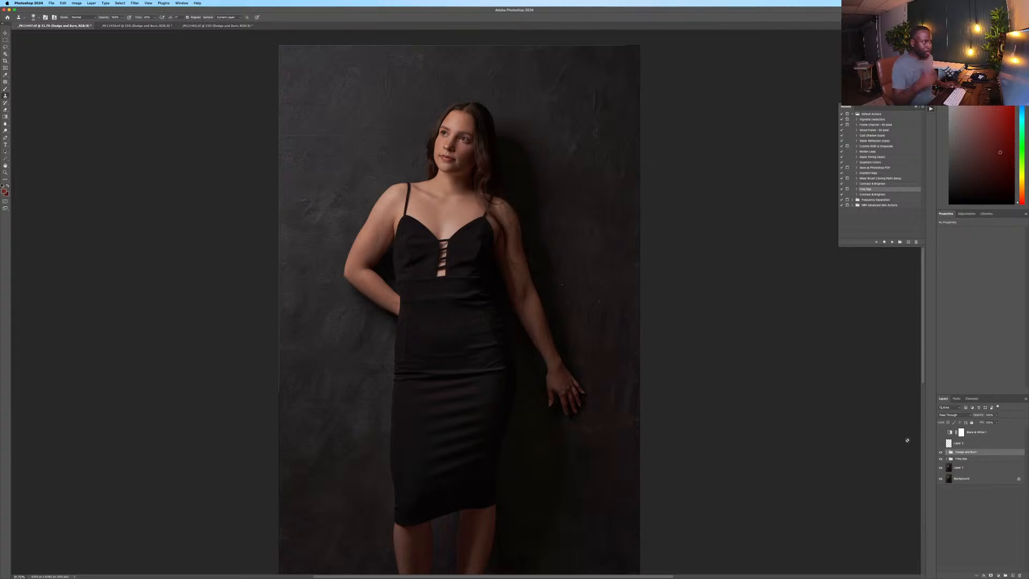
Delete Layer 2 and the Black & White check layer above the Dodge and Burn group.
{"action": "left_click", "coordinate": [984, 443]}
{"action": "left_click", "coordinate": [983, 436], "text": "shift"}
{"action": "key", "text": "Delete"}
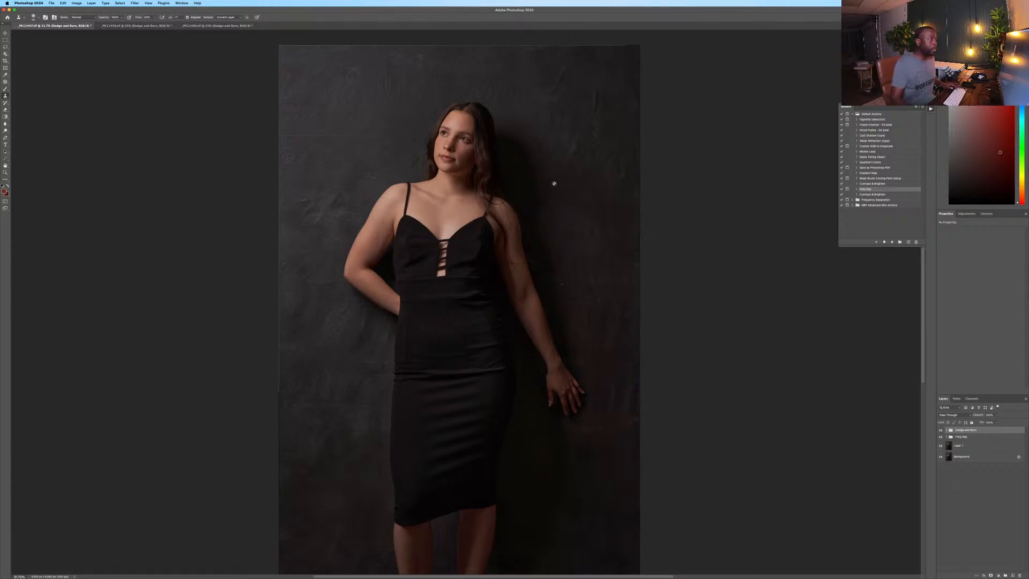
In the second portrait's frequency separation group, hide the high-frequency layer and select the Low layer, framing the face.
{"action": "key", "text": "ctrl+Tab"}
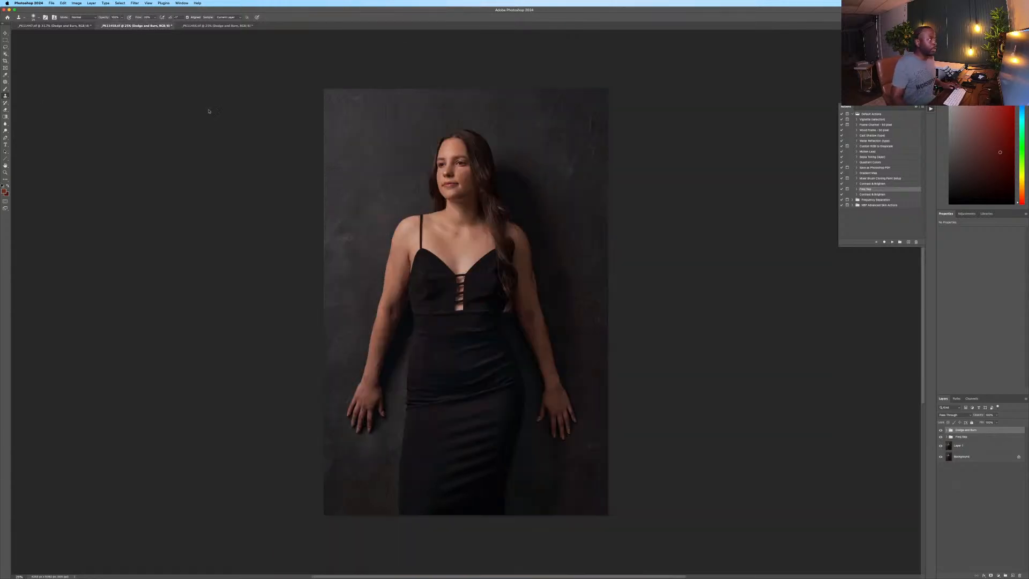
{"action": "left_click", "coordinate": [946, 437]}
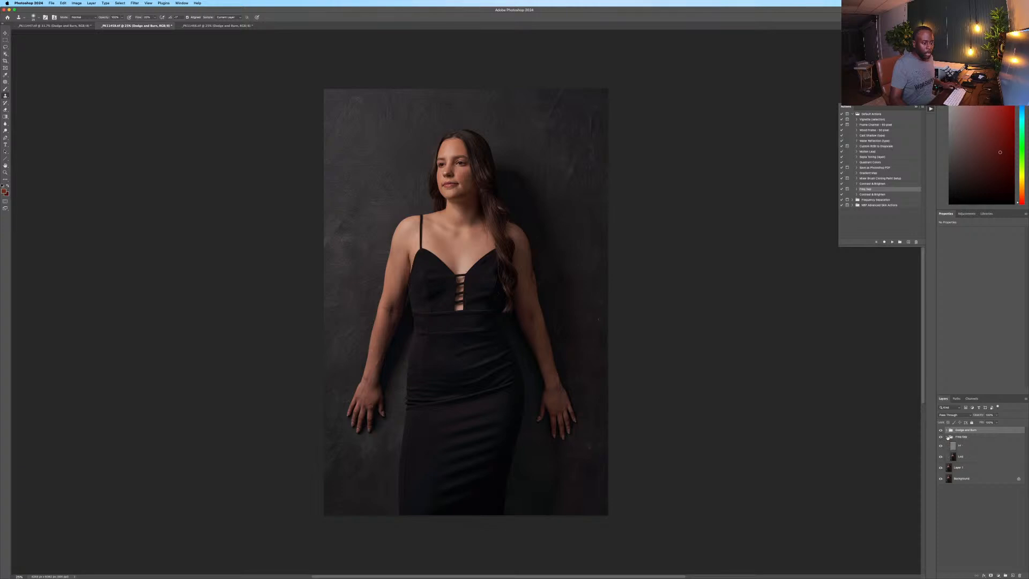
{"action": "left_click", "coordinate": [947, 456]}
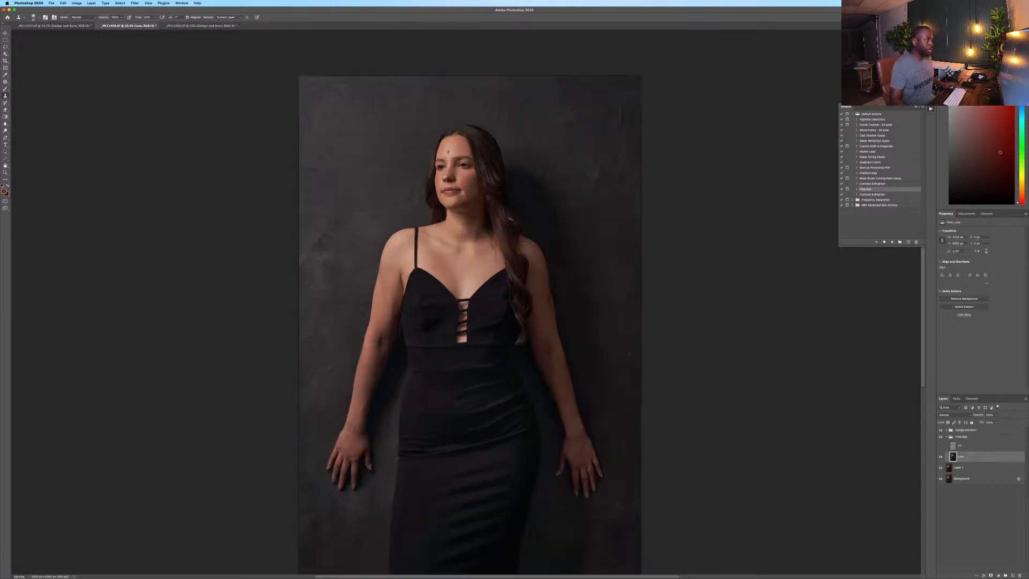
{"action": "scroll", "coordinate": [451, 146], "scroll_direction": "up", "scroll_amount": 6}
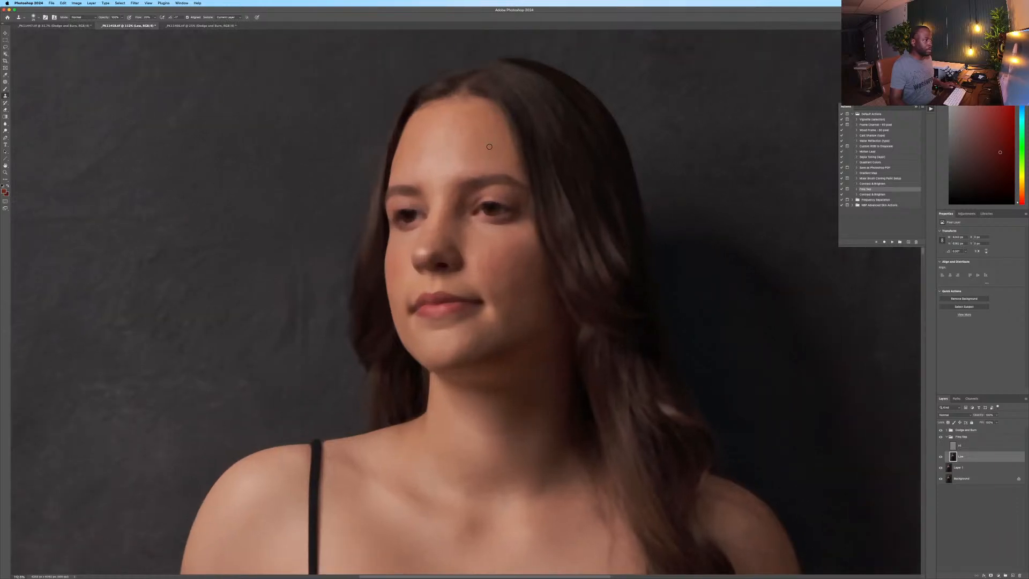
{"action": "scroll", "coordinate": [488, 145], "scroll_direction": "up", "scroll_amount": 1}
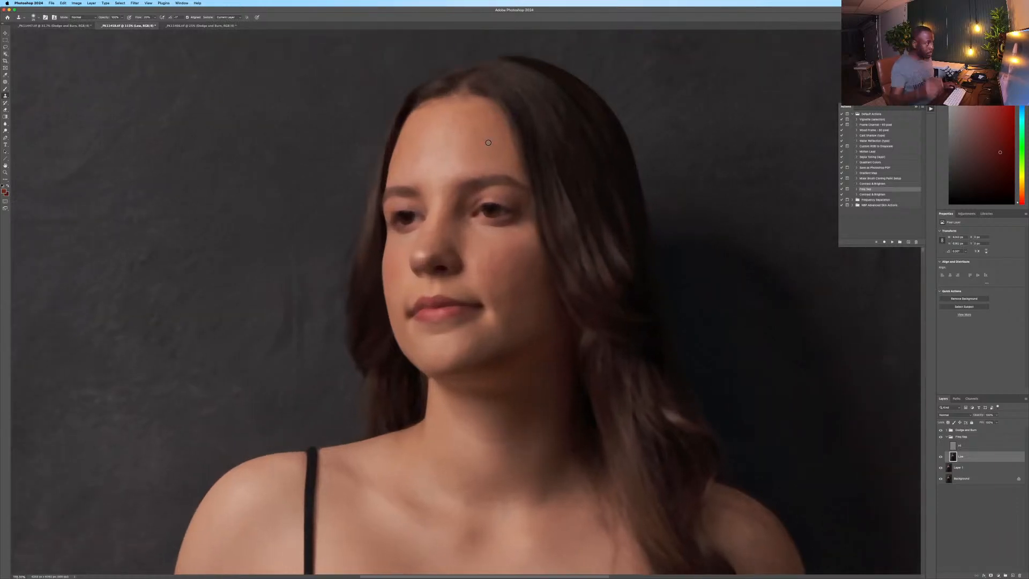
Blend the uneven tones on the forehead of the Low layer using a small Mixer Brush.
{"action": "key", "text": "b"}
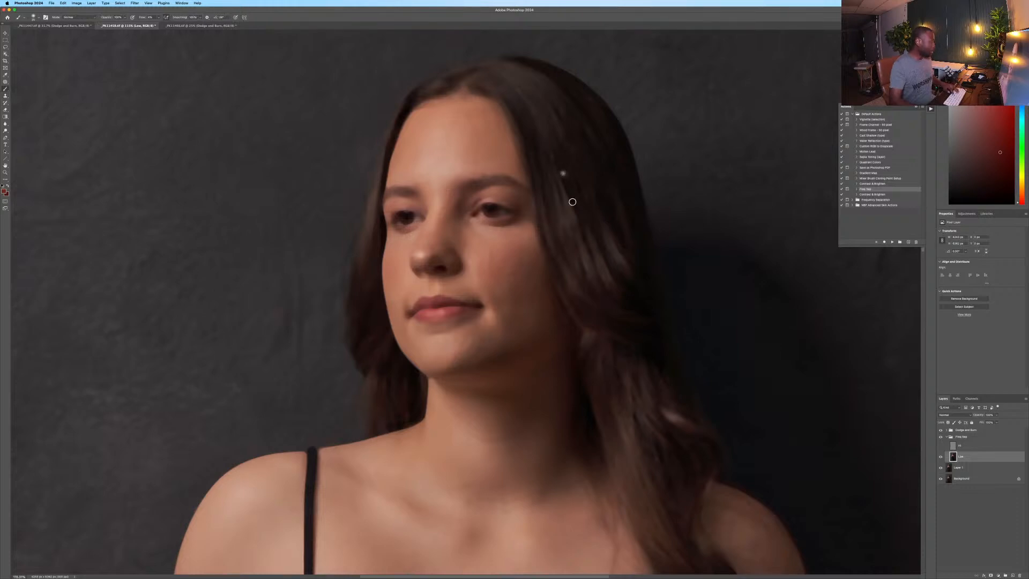
{"action": "key", "text": "shift+b"}
{"action": "key", "text": "shift+b"}
{"action": "key", "text": "shift+b"}
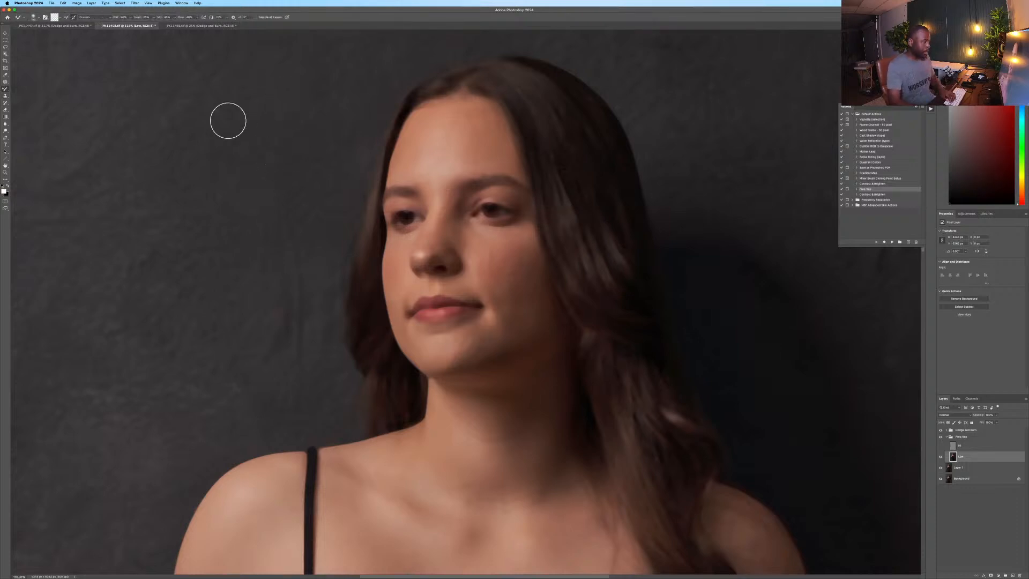
{"action": "key", "text": "bracketleft"}
{"action": "key", "text": "bracketleft"}
{"action": "left_click_drag", "start_coordinate": [420, 158], "coordinate": [419, 158]}
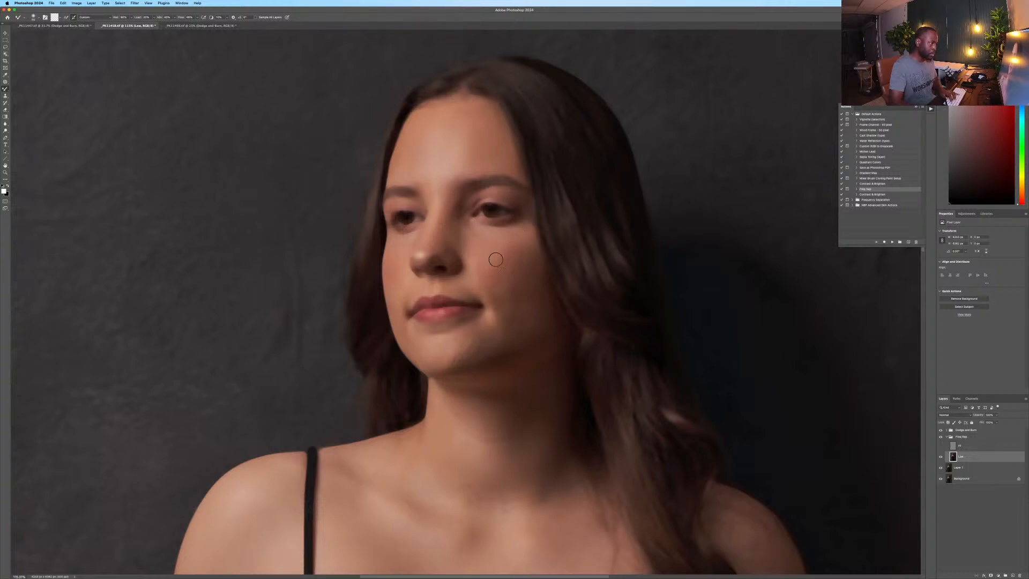
Blend the tones on the shadowed cheek with a larger Mixer Brush, resizing it to suit the facial area.
{"action": "key", "text": "bracketright"}
{"action": "key", "text": "bracketright"}
{"action": "key", "text": "bracketright"}
{"action": "key", "text": "bracketright"}
{"action": "left_click_drag", "start_coordinate": [517, 259], "coordinate": [526, 260]}
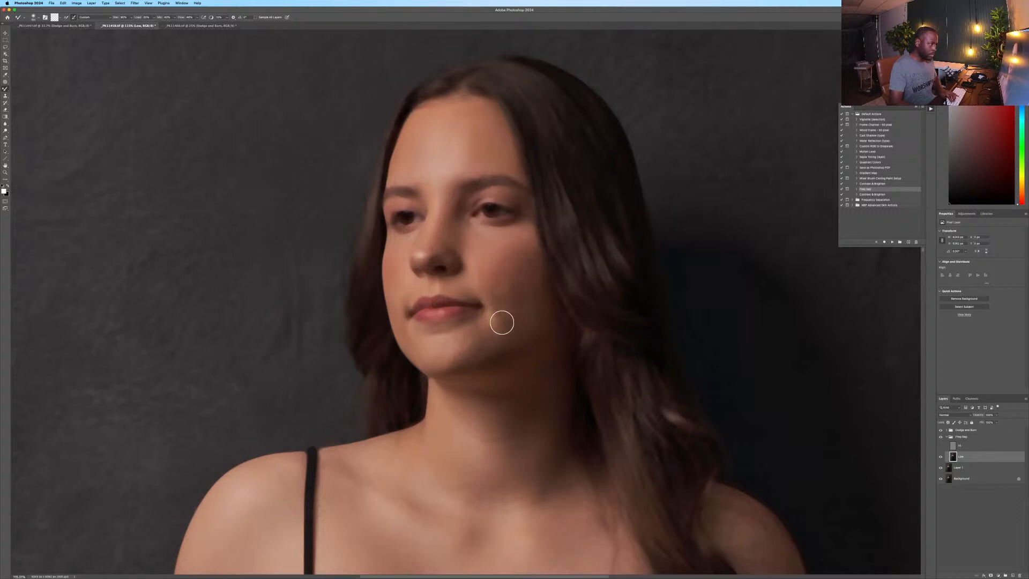
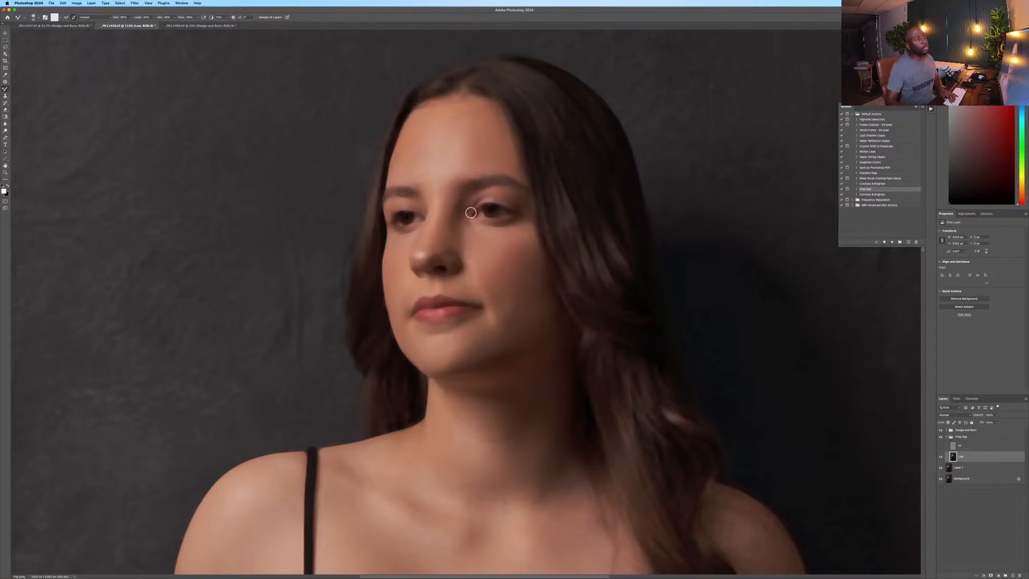
{"action": "key", "text": "bracketright"}
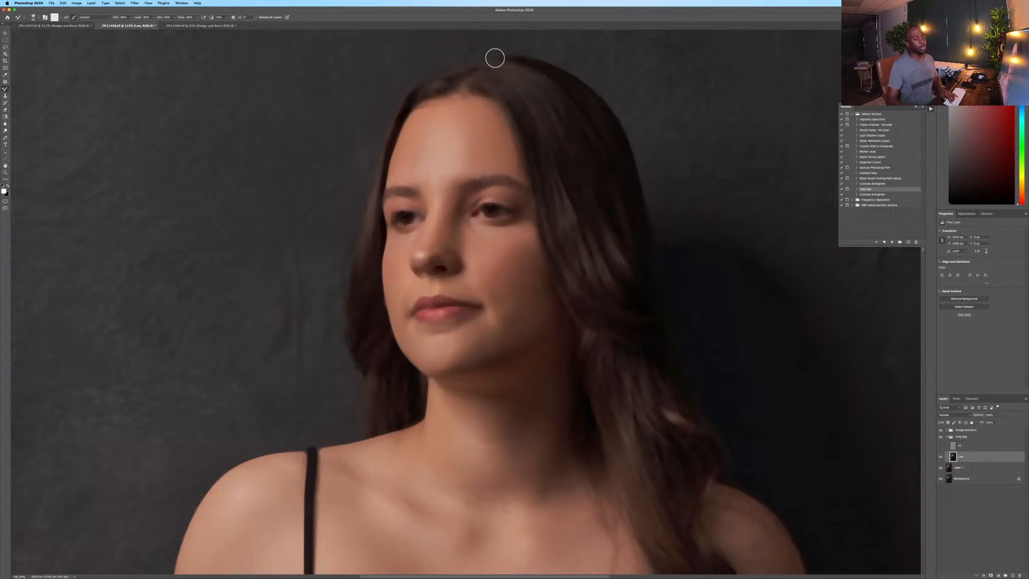
Show the high-frequency layer again to check the smoothed face with its skin texture.
{"action": "left_click", "coordinate": [940, 445]}
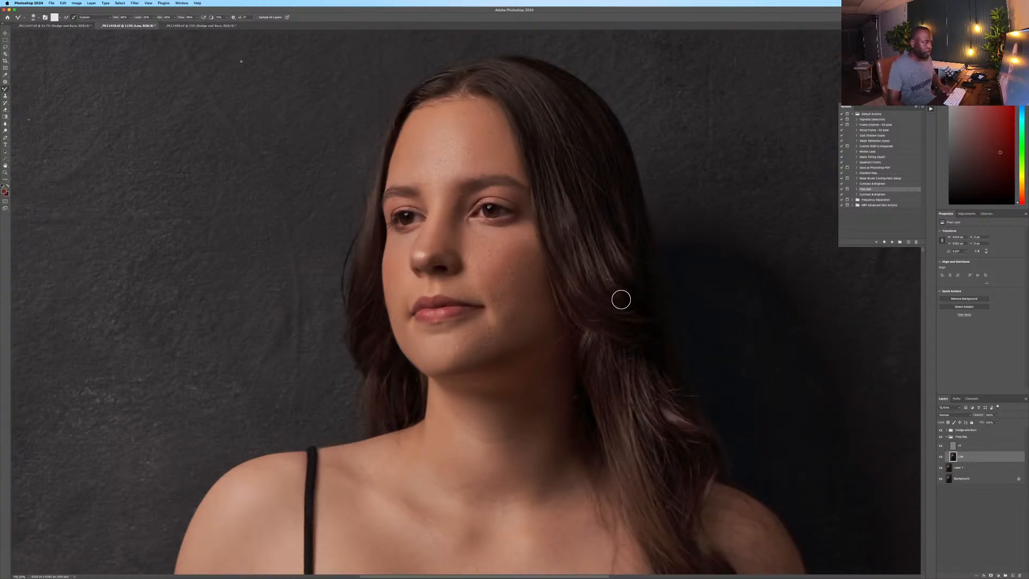
{"action": "scroll", "coordinate": [437, 118], "scroll_direction": "down", "scroll_amount": 1}
{"action": "scroll", "coordinate": [448, 175], "scroll_direction": "down", "scroll_amount": 3}
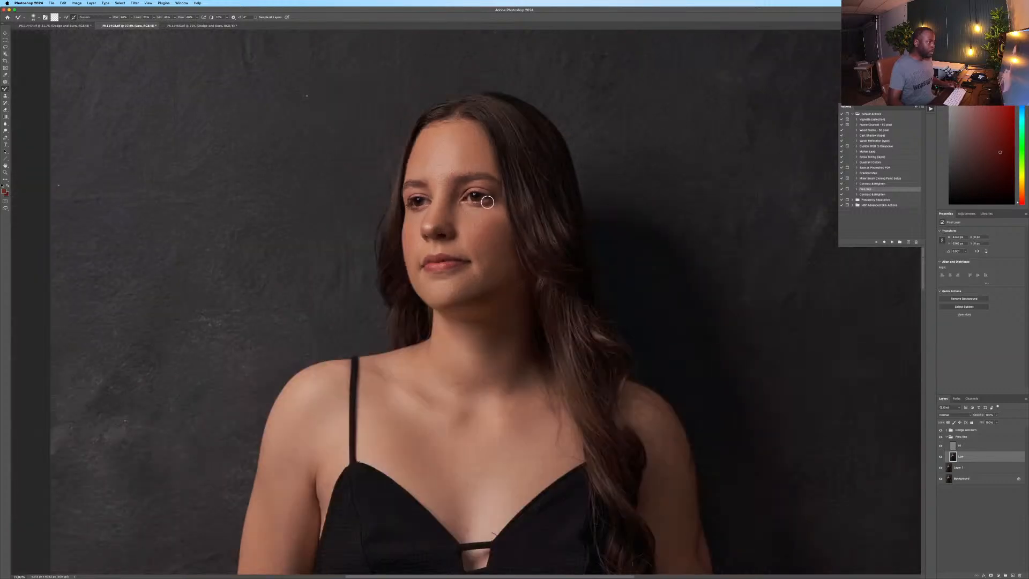
Clone clean skin texture over the blemishes on the shadowed cheek using the Clone Stamp on the high-frequency layer.
{"action": "key", "text": "s"}
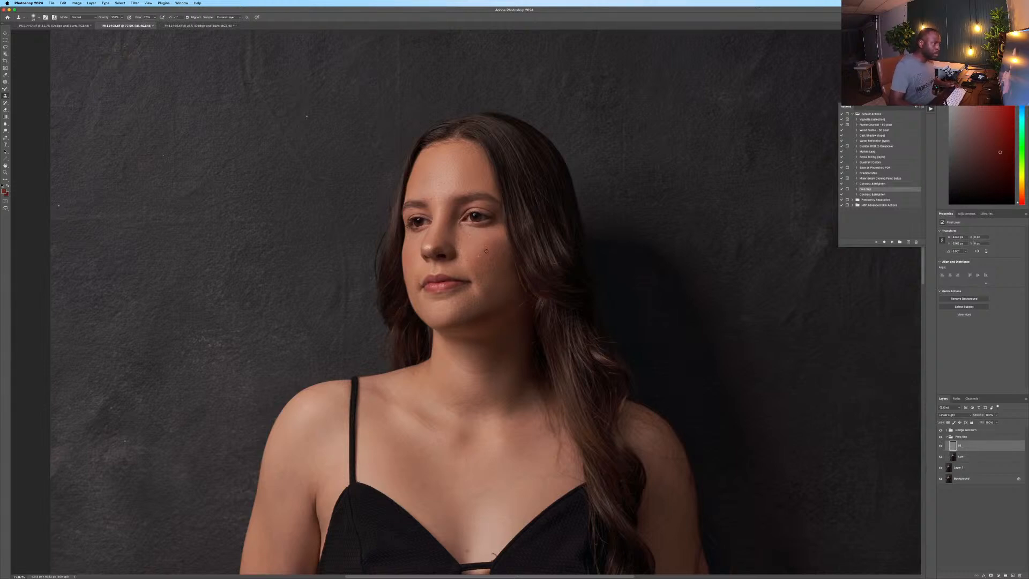
{"action": "left_click", "coordinate": [491, 251]}
{"action": "mouse_move", "coordinate": [492, 252]}
{"action": "left_mouse_down"}
{"action": "mouse_move", "coordinate": [477, 254]}
{"action": "mouse_move", "coordinate": [490, 267]}
{"action": "left_mouse_up"}
{"action": "left_click", "coordinate": [489, 273], "text": "alt"}
{"action": "mouse_move", "coordinate": [499, 254]}
{"action": "left_mouse_down"}
{"action": "mouse_move", "coordinate": [506, 260]}
{"action": "mouse_move", "coordinate": [503, 243]}
{"action": "left_mouse_up"}
{"action": "left_click", "coordinate": [504, 245]}
{"action": "left_click", "coordinate": [487, 259], "text": "alt"}
{"action": "left_click", "coordinate": [501, 249]}
Clone clean texture over the skin beside the nose, under the shadowed eye and along the nose bridge.
{"action": "left_click", "coordinate": [469, 250], "text": "alt"}
{"action": "left_click", "coordinate": [468, 237]}
{"action": "left_click", "coordinate": [480, 246]}
{"action": "left_click_drag", "start_coordinate": [467, 249], "coordinate": [467, 230]}
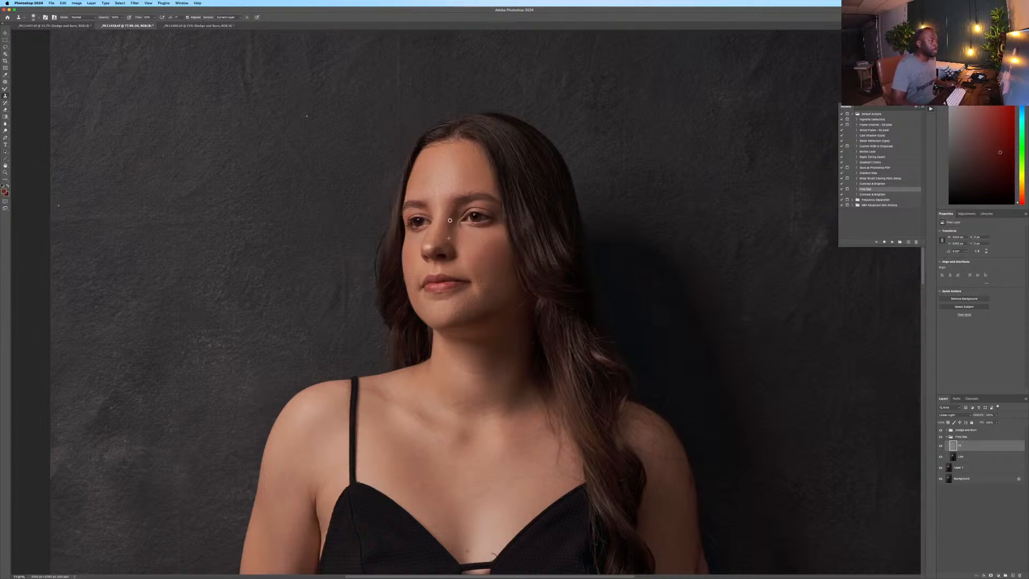
{"action": "mouse_move", "coordinate": [450, 220]}
{"action": "left_mouse_down"}
{"action": "mouse_move", "coordinate": [449, 228]}
{"action": "mouse_move", "coordinate": [446, 209]}
{"action": "left_mouse_up"}
{"action": "left_click", "coordinate": [450, 235], "text": "alt"}
Clone clean skin texture over the lower cheek, the area beside the mouth and the chin, resampling nearby skin.
{"action": "left_click", "coordinate": [481, 272], "text": "alt"}
{"action": "left_click_drag", "start_coordinate": [483, 279], "coordinate": [483, 277]}
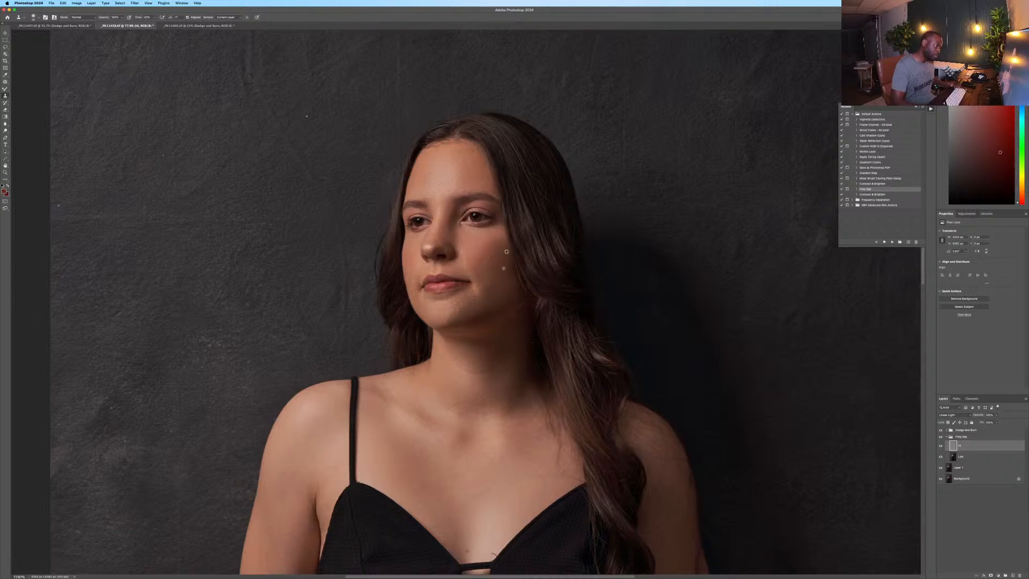
{"action": "left_click_drag", "start_coordinate": [499, 286], "coordinate": [494, 285]}
{"action": "mouse_move", "coordinate": [503, 294]}
{"action": "left_mouse_down"}
{"action": "mouse_move", "coordinate": [506, 271]}
{"action": "mouse_move", "coordinate": [507, 305]}
{"action": "mouse_move", "coordinate": [488, 276]}
{"action": "mouse_move", "coordinate": [487, 302]}
{"action": "mouse_move", "coordinate": [475, 300]}
{"action": "mouse_move", "coordinate": [474, 292]}
{"action": "mouse_move", "coordinate": [498, 302]}
{"action": "mouse_move", "coordinate": [466, 303]}
{"action": "left_mouse_up"}
{"action": "left_click", "coordinate": [503, 274], "text": "alt"}
{"action": "left_click", "coordinate": [506, 273], "text": "alt"}
{"action": "left_click_drag", "start_coordinate": [463, 306], "coordinate": [452, 318]}
{"action": "left_click_drag", "start_coordinate": [457, 304], "coordinate": [453, 312]}
{"action": "left_click", "coordinate": [463, 301], "text": "alt"}
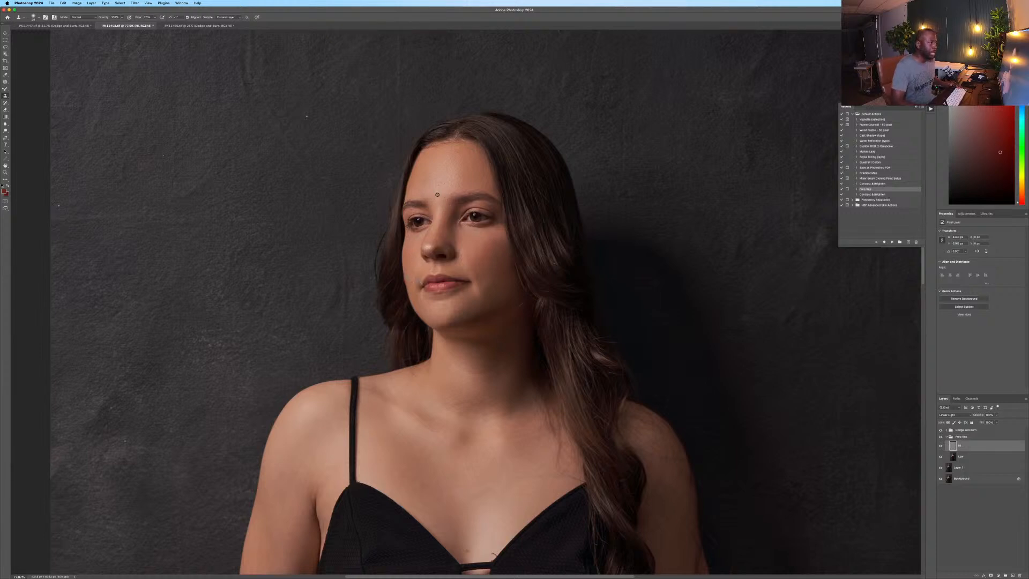
Clone clean skin texture over the area between the eyebrows and across the forehead.
{"action": "mouse_move", "coordinate": [437, 194]}
{"action": "left_mouse_down"}
{"action": "mouse_move", "coordinate": [471, 188]}
{"action": "mouse_move", "coordinate": [443, 204]}
{"action": "mouse_move", "coordinate": [436, 191]}
{"action": "mouse_move", "coordinate": [419, 194]}
{"action": "mouse_move", "coordinate": [437, 203]}
{"action": "mouse_move", "coordinate": [428, 191]}
{"action": "mouse_move", "coordinate": [446, 186]}
{"action": "mouse_move", "coordinate": [425, 183]}
{"action": "mouse_move", "coordinate": [424, 163]}
{"action": "mouse_move", "coordinate": [432, 159]}
{"action": "mouse_move", "coordinate": [425, 186]}
{"action": "mouse_move", "coordinate": [440, 178]}
{"action": "mouse_move", "coordinate": [432, 173]}
{"action": "mouse_move", "coordinate": [437, 182]}
{"action": "mouse_move", "coordinate": [444, 165]}
{"action": "mouse_move", "coordinate": [431, 166]}
{"action": "mouse_move", "coordinate": [441, 157]}
{"action": "mouse_move", "coordinate": [457, 156]}
{"action": "mouse_move", "coordinate": [450, 187]}
{"action": "left_mouse_up"}
{"action": "left_click", "coordinate": [434, 169], "text": "alt"}
{"action": "mouse_move", "coordinate": [469, 167]}
{"action": "left_mouse_down"}
{"action": "mouse_move", "coordinate": [461, 148]}
{"action": "mouse_move", "coordinate": [483, 165]}
{"action": "left_mouse_up"}
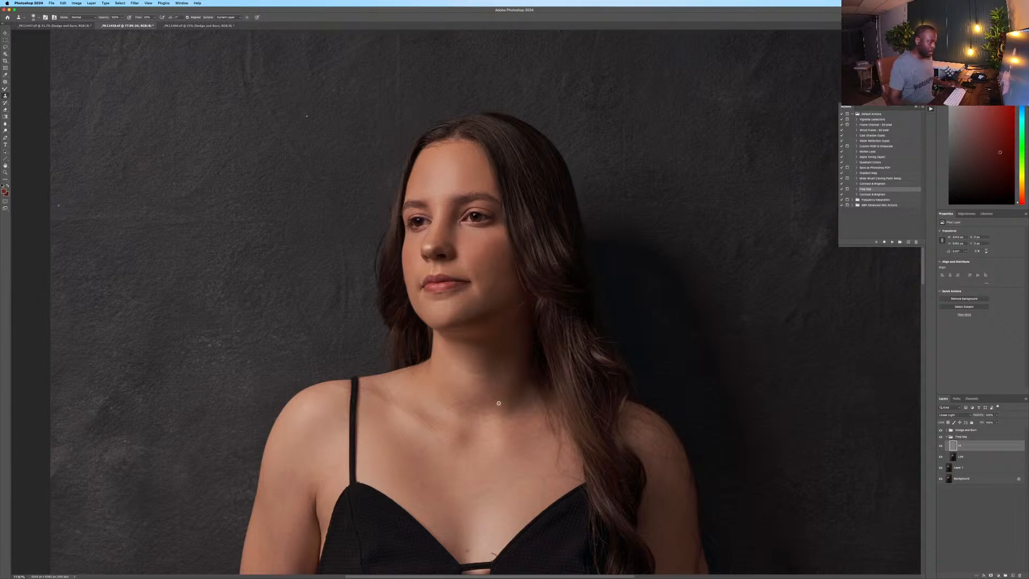
Switch to the low-frequency layer of the second portrait and pick the Mixer Brush.
{"action": "scroll", "coordinate": [501, 428], "scroll_direction": "down", "scroll_amount": 2}
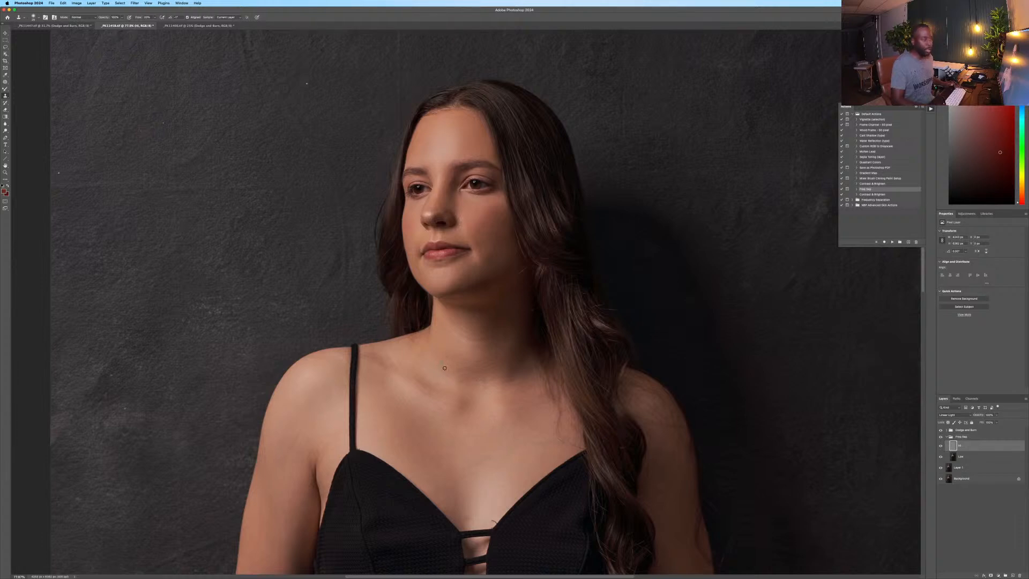
{"action": "left_click", "coordinate": [969, 459]}
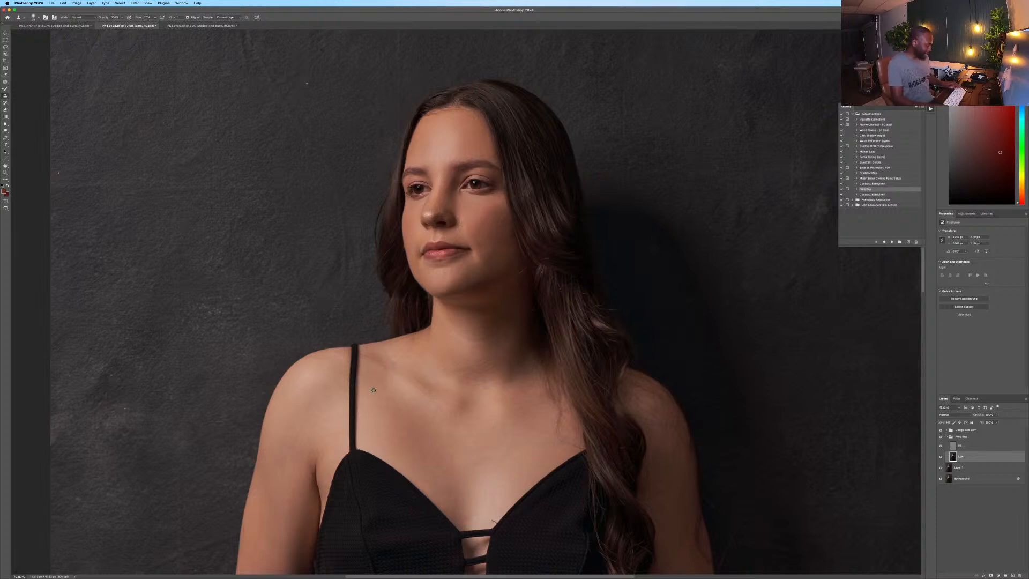
{"action": "key", "text": "b"}
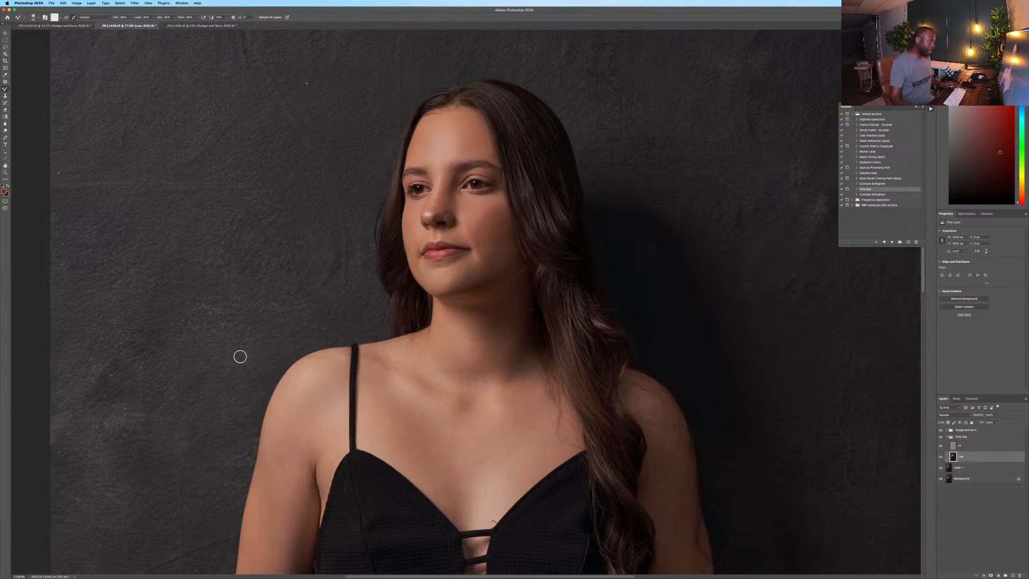
Review the second portrait's retouching from full figure to close-up and collapse its frequency separation group.
{"action": "scroll", "coordinate": [339, 336], "scroll_direction": "down", "scroll_amount": 5}
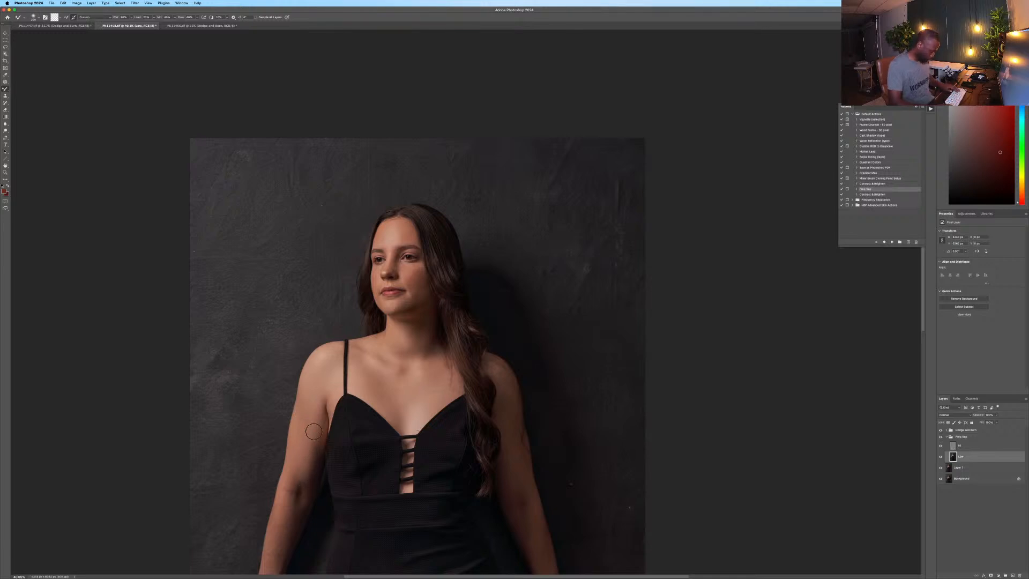
{"action": "key", "text": "space"}
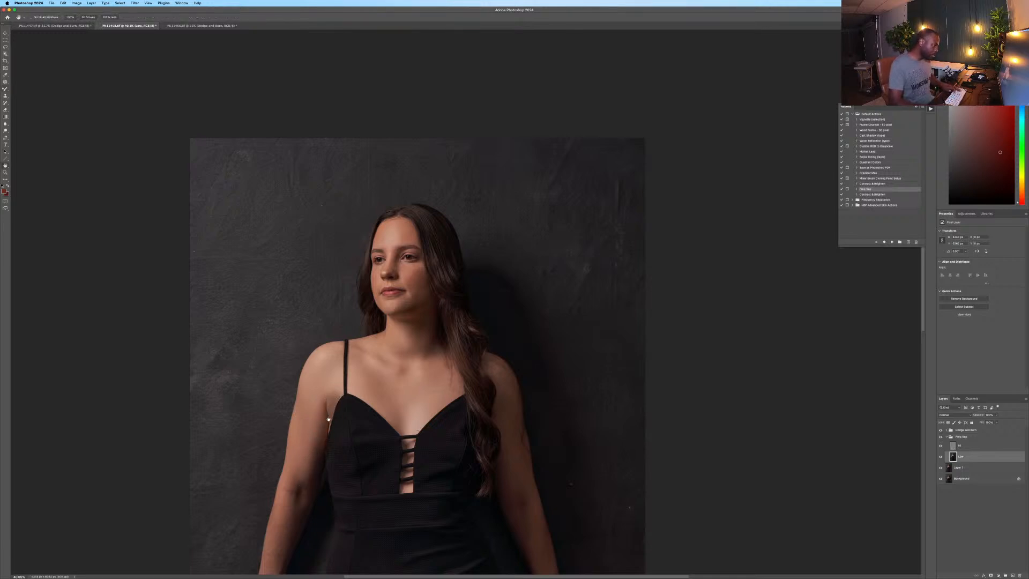
{"action": "left_click_drag", "start_coordinate": [319, 450], "coordinate": [333, 340]}
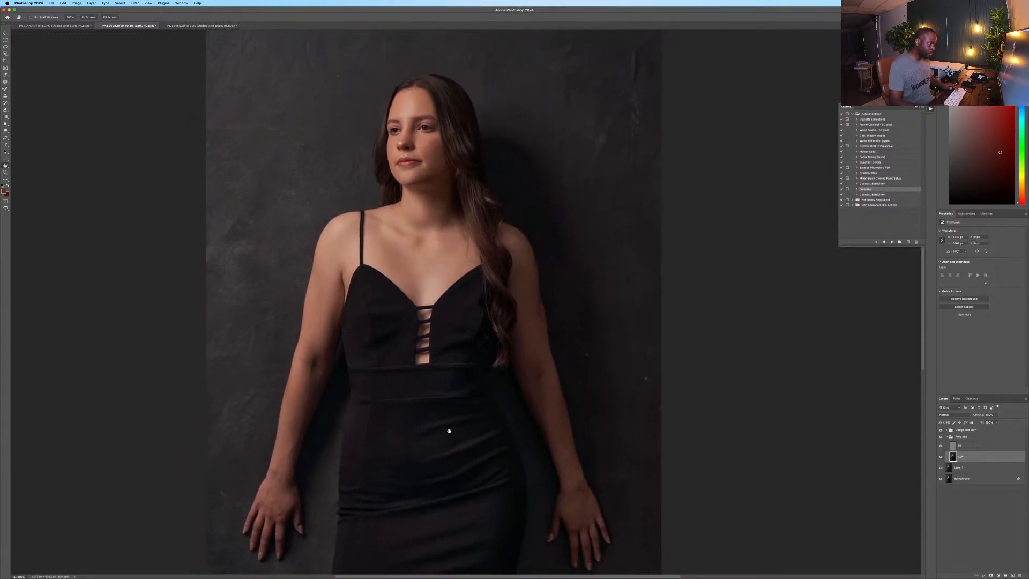
{"action": "scroll", "coordinate": [456, 220], "scroll_direction": "down", "scroll_amount": 5}
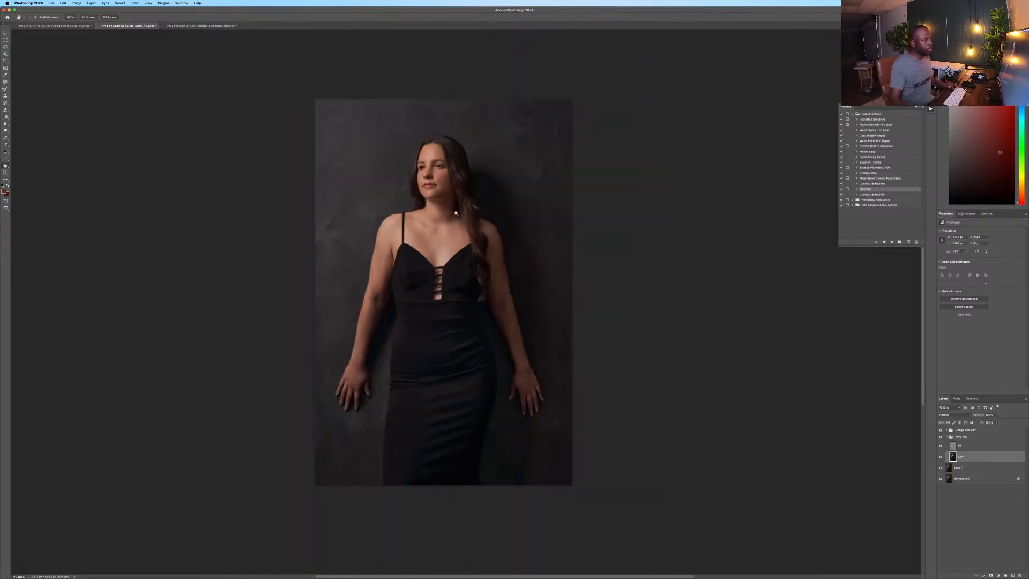
{"action": "scroll", "coordinate": [456, 213], "scroll_direction": "up", "scroll_amount": 5}
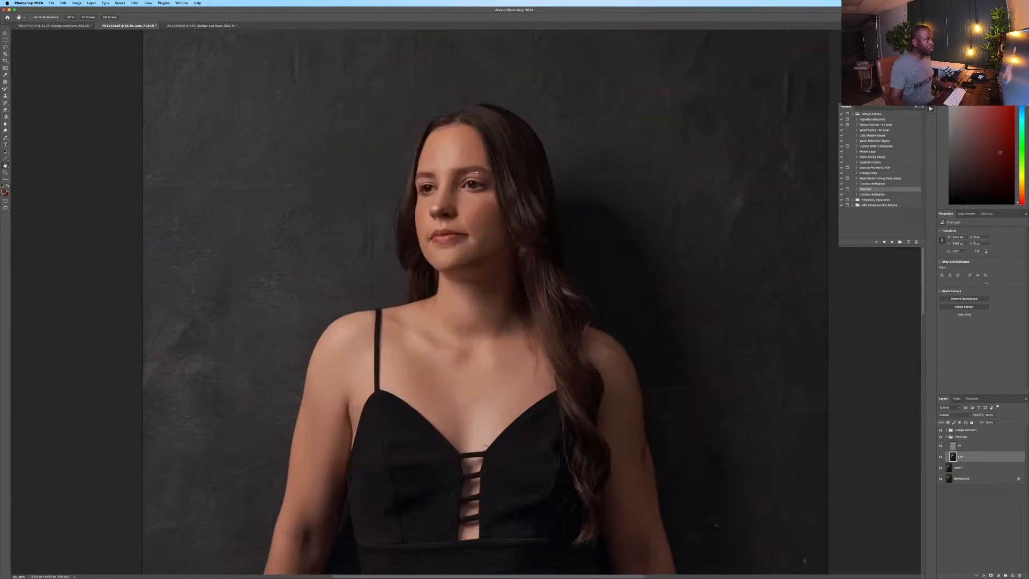
{"action": "scroll", "coordinate": [477, 173], "scroll_direction": "up", "scroll_amount": 2}
{"action": "scroll", "coordinate": [464, 171], "scroll_direction": "down", "scroll_amount": 1}
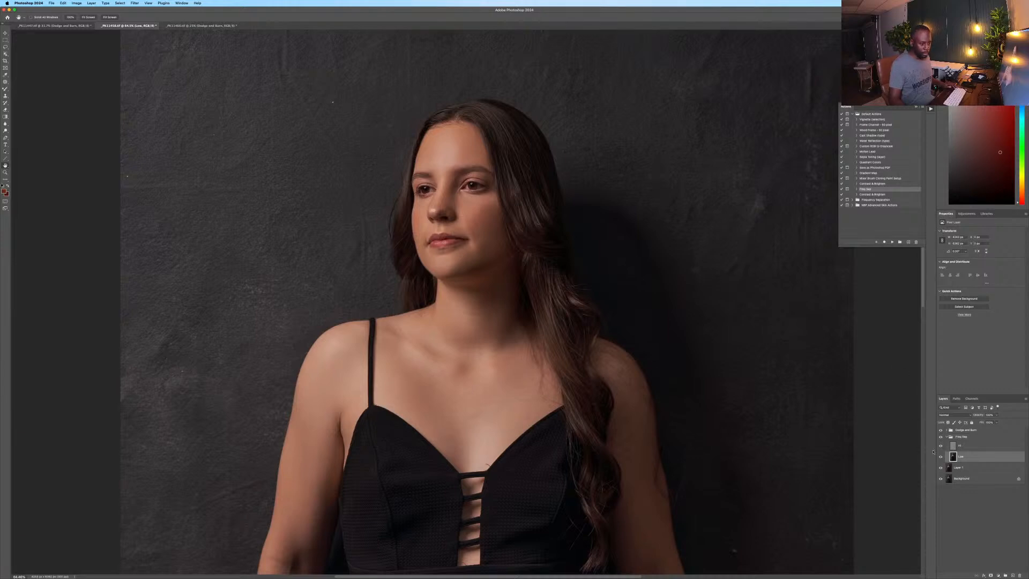
{"action": "left_click", "coordinate": [947, 437]}
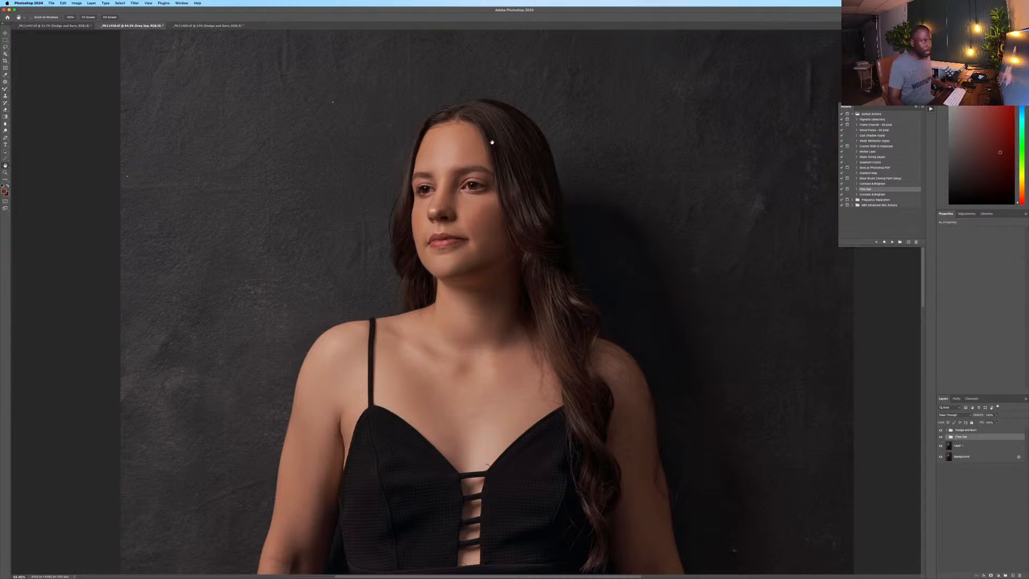
Save the second portrait as a layered TIFF with ZIP image compression.
{"action": "left_click", "coordinate": [207, 25]}
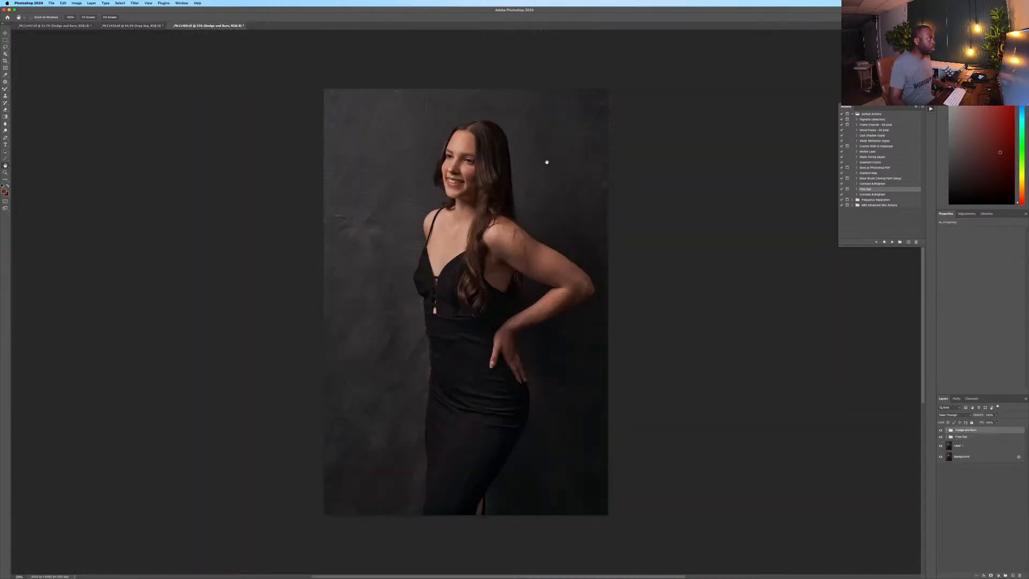
{"action": "left_click", "coordinate": [131, 26]}
{"action": "key", "text": "super+s"}
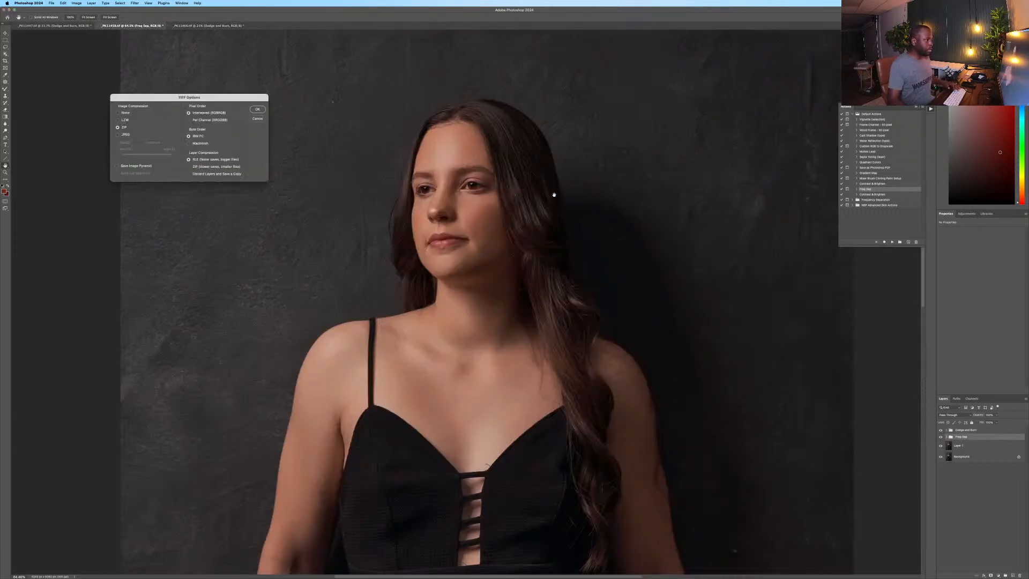
{"action": "left_click", "coordinate": [262, 112]}
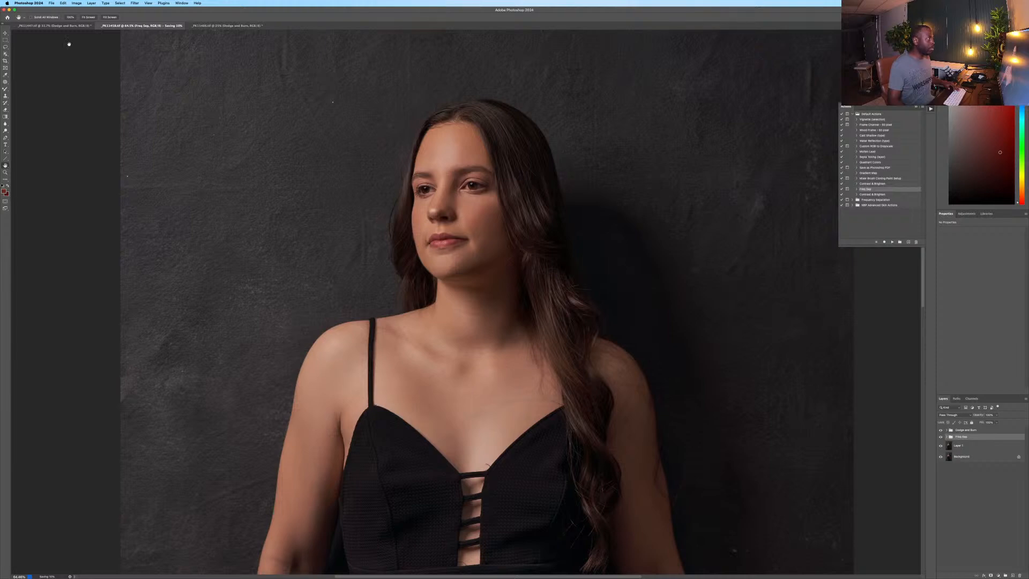
Save the first portrait as a TIFF with ZIP image compression, accepting the inclusion of its layers.
{"action": "left_click", "coordinate": [54, 26]}
{"action": "key", "text": "super+s"}
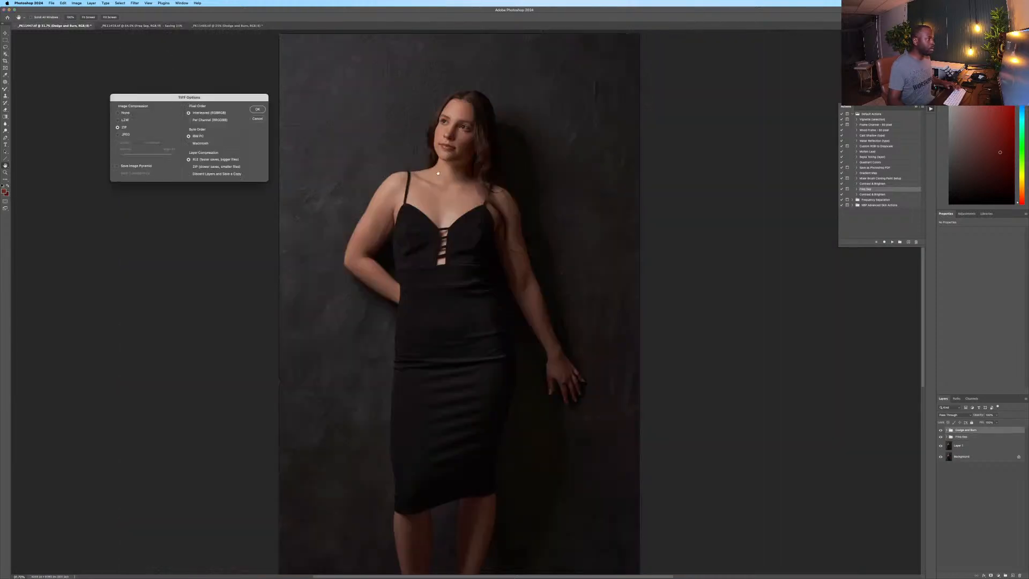
{"action": "left_click", "coordinate": [257, 110]}
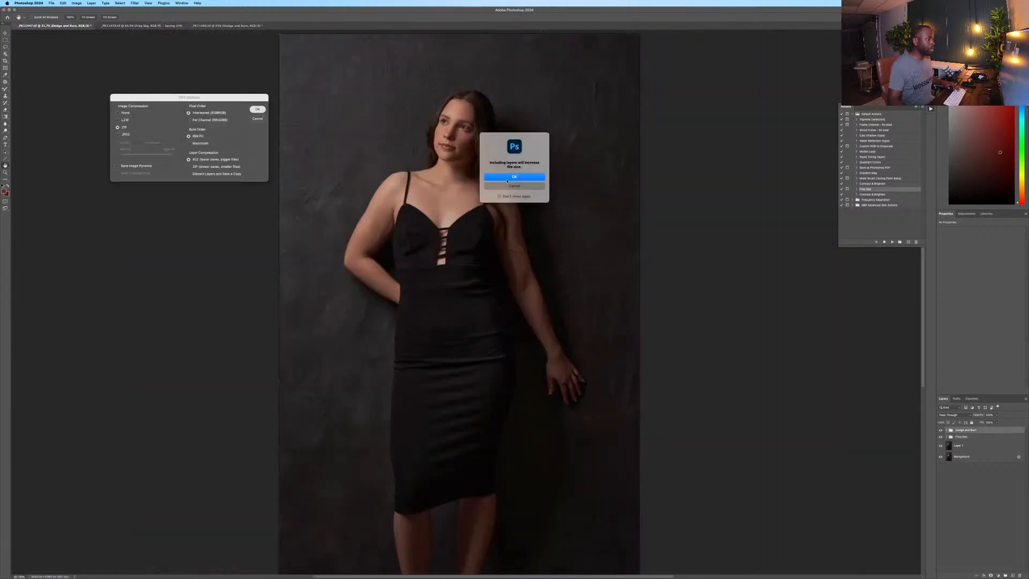
{"action": "left_click", "coordinate": [509, 177]}
In the third portrait, expand the frequency separation group, hide the high-frequency layer and select the low-frequency layer.
{"action": "left_click", "coordinate": [223, 26]}
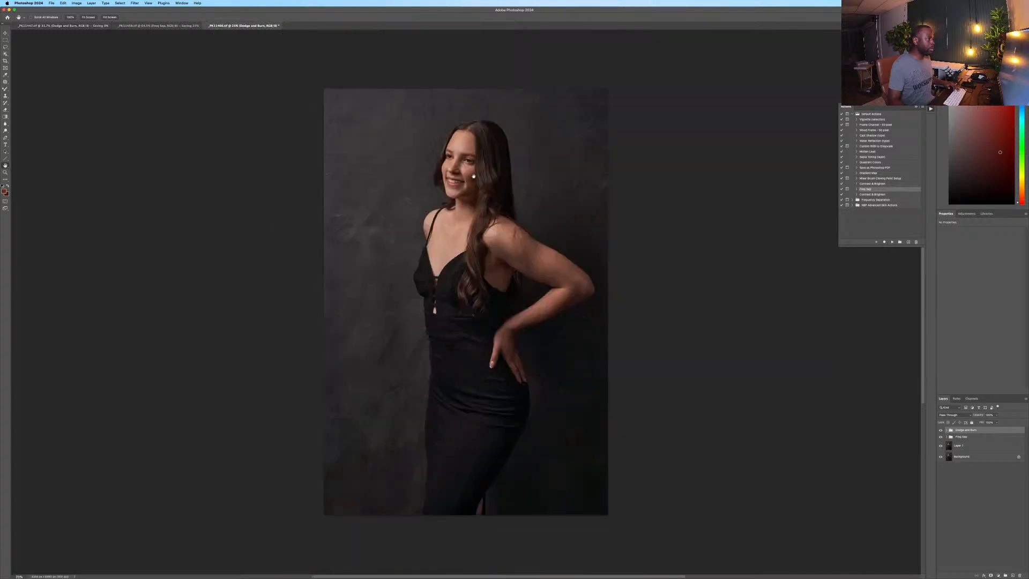
{"action": "left_click", "coordinate": [946, 437]}
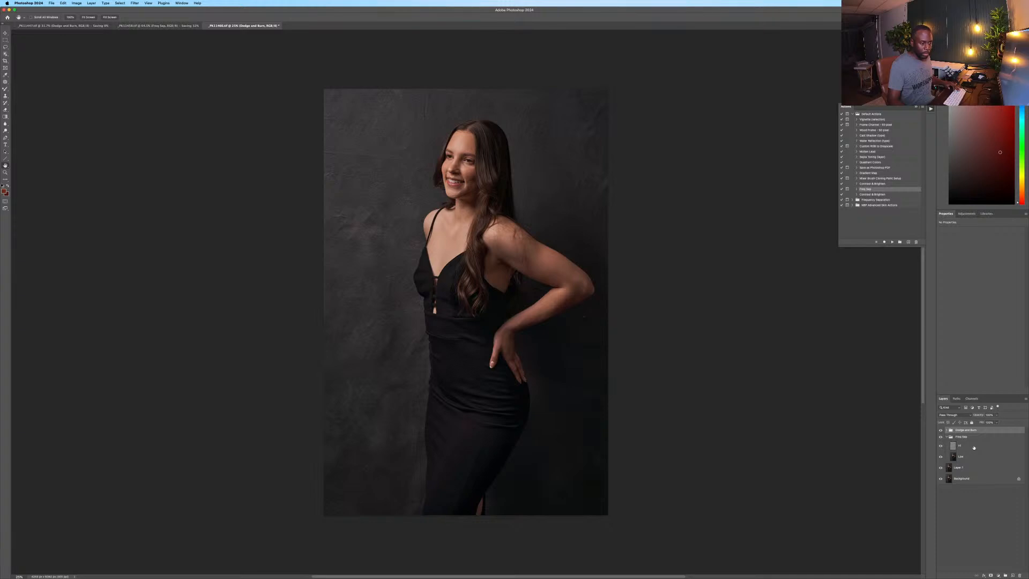
{"action": "left_click", "coordinate": [973, 448]}
{"action": "left_click", "coordinate": [940, 445]}
{"action": "left_click", "coordinate": [964, 456]}
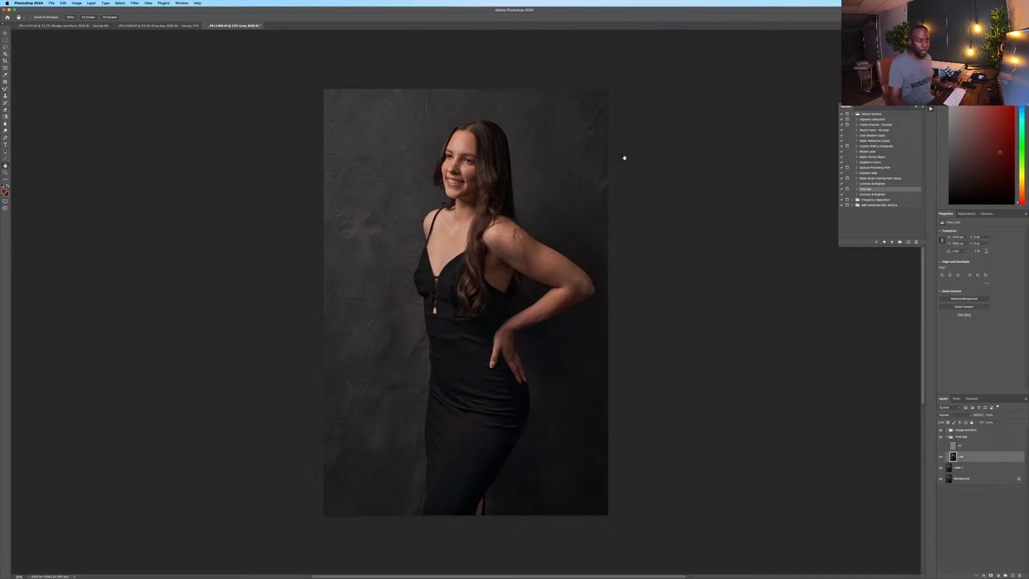
Blend the skin tones on the shadowed cheek beside the mouth using a smaller Mixer Brush on the low-frequency layer.
{"action": "scroll", "coordinate": [490, 153], "scroll_direction": "up", "scroll_amount": 5}
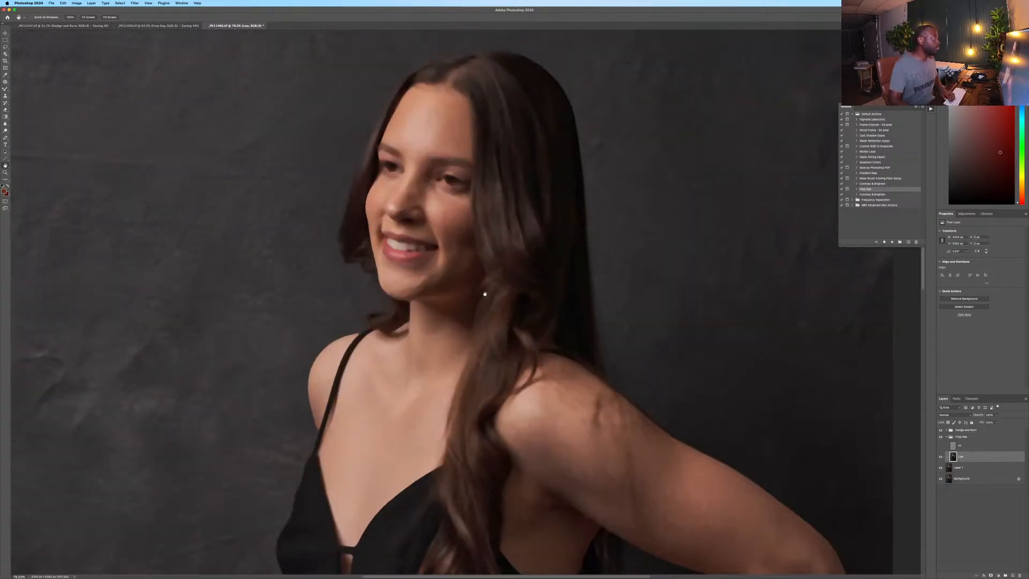
{"action": "key", "text": "b"}
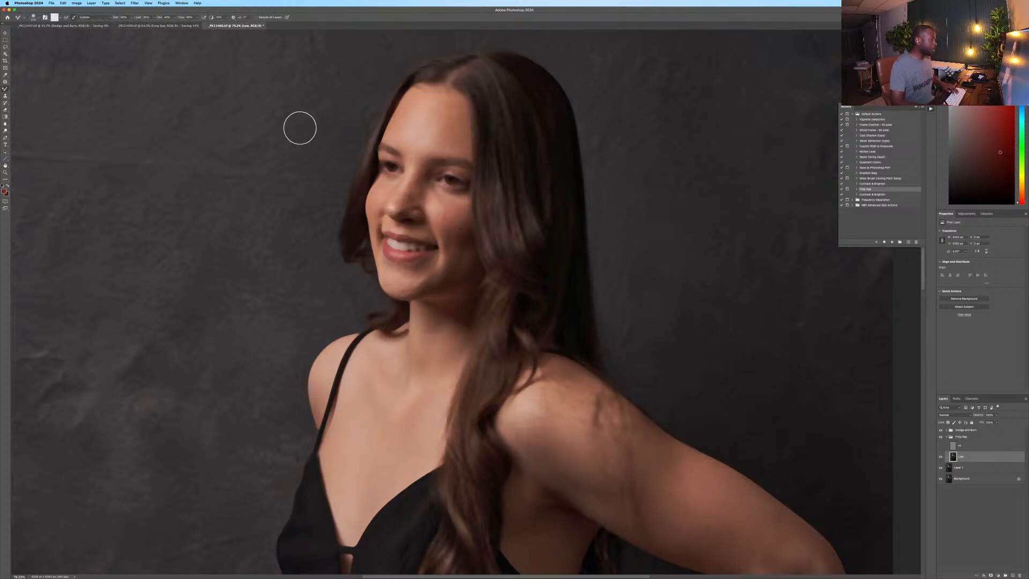
{"action": "key", "text": "bracketleft"}
{"action": "key", "text": "bracketleft"}
{"action": "key", "text": "bracketleft"}
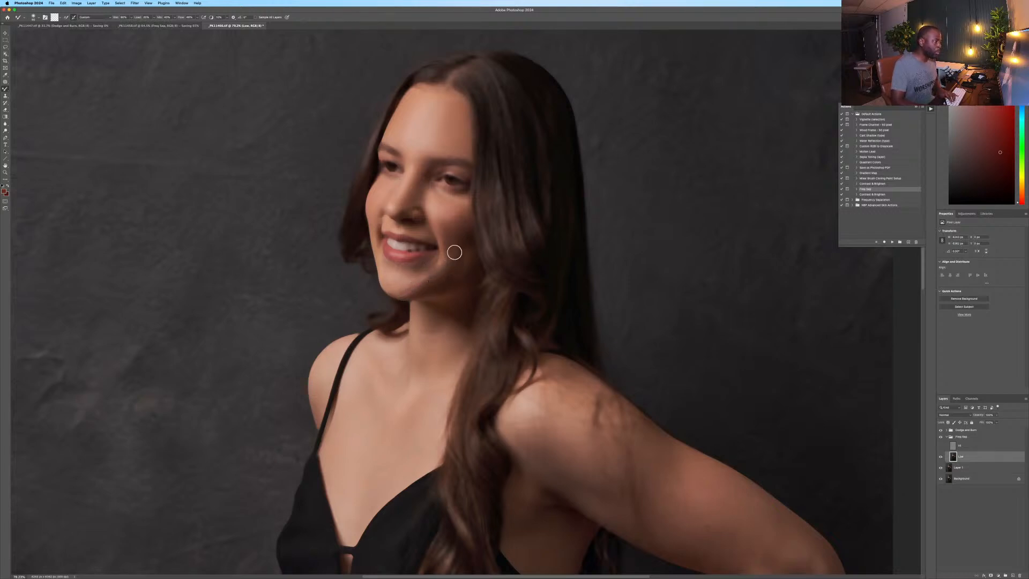
{"action": "left_click_drag", "start_coordinate": [464, 270], "coordinate": [474, 263]}
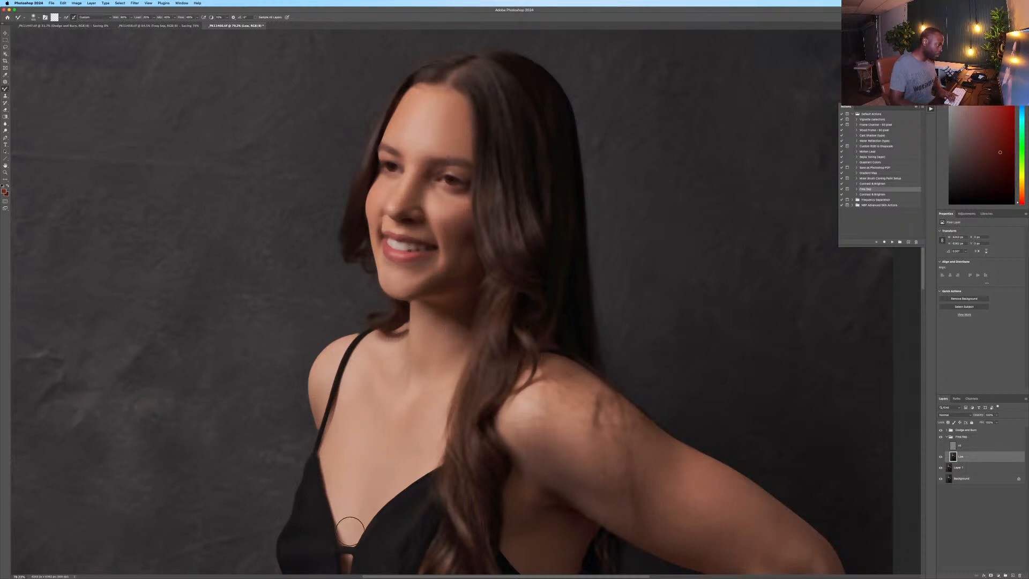
Blend the skin tones over the chest up to the collarbone with the Mixer Brush, and reduce the brush size.
{"action": "mouse_move", "coordinate": [351, 453]}
{"action": "left_mouse_down"}
{"action": "mouse_move", "coordinate": [356, 418]}
{"action": "mouse_move", "coordinate": [374, 428]}
{"action": "mouse_move", "coordinate": [371, 394]}
{"action": "mouse_move", "coordinate": [392, 411]}
{"action": "mouse_move", "coordinate": [401, 389]}
{"action": "mouse_move", "coordinate": [344, 469]}
{"action": "mouse_move", "coordinate": [341, 443]}
{"action": "mouse_move", "coordinate": [360, 472]}
{"action": "mouse_move", "coordinate": [420, 436]}
{"action": "mouse_move", "coordinate": [441, 403]}
{"action": "mouse_move", "coordinate": [409, 392]}
{"action": "mouse_move", "coordinate": [417, 352]}
{"action": "mouse_move", "coordinate": [424, 366]}
{"action": "mouse_move", "coordinate": [443, 352]}
{"action": "mouse_move", "coordinate": [442, 373]}
{"action": "mouse_move", "coordinate": [451, 333]}
{"action": "mouse_move", "coordinate": [448, 359]}
{"action": "mouse_move", "coordinate": [401, 364]}
{"action": "mouse_move", "coordinate": [407, 343]}
{"action": "mouse_move", "coordinate": [400, 369]}
{"action": "mouse_move", "coordinate": [385, 373]}
{"action": "mouse_move", "coordinate": [367, 351]}
{"action": "left_mouse_up"}
{"action": "key", "text": "bracketleft"}
{"action": "key", "text": "bracketleft"}
{"action": "key", "text": "bracketleft"}
{"action": "key", "text": "bracketleft"}
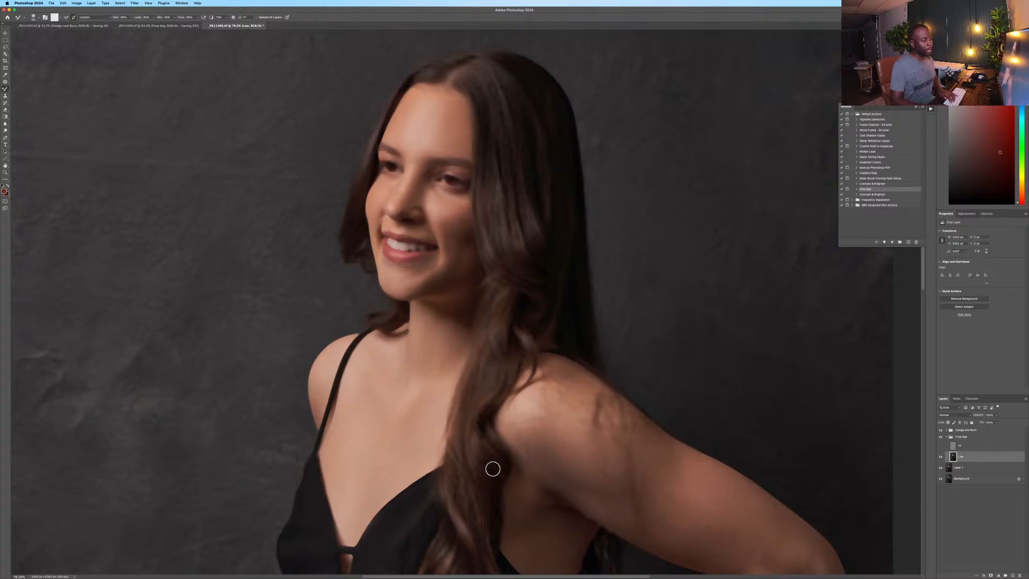
Smooth the skin tones on the bent arm between the upper arm and elbow with a larger Mixer Brush.
{"action": "scroll", "coordinate": [715, 505], "scroll_direction": "down", "scroll_amount": 5}
{"action": "scroll", "coordinate": [734, 371], "scroll_direction": "down", "scroll_amount": 5}
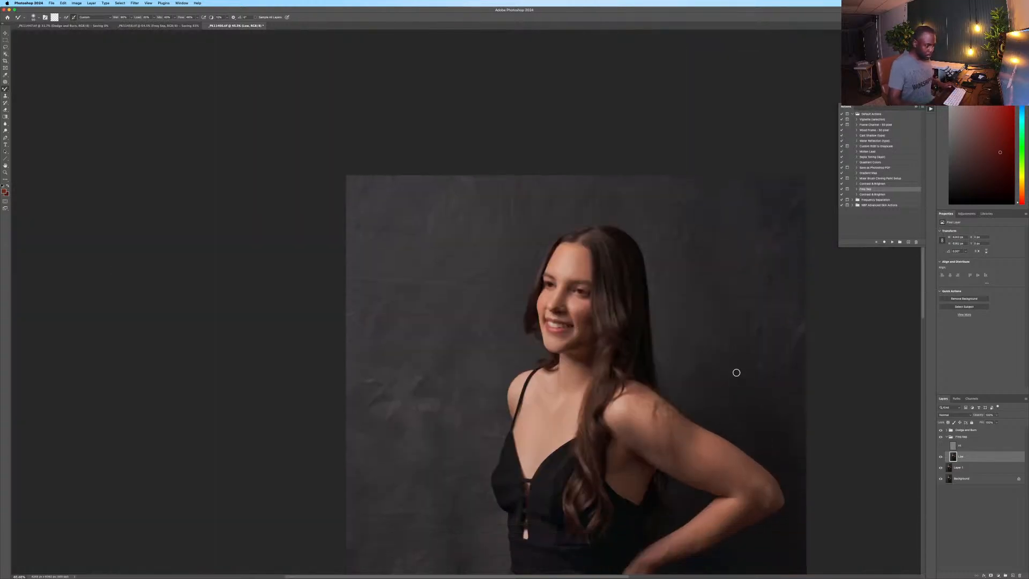
{"action": "scroll", "coordinate": [732, 371], "scroll_direction": "down", "scroll_amount": 3}
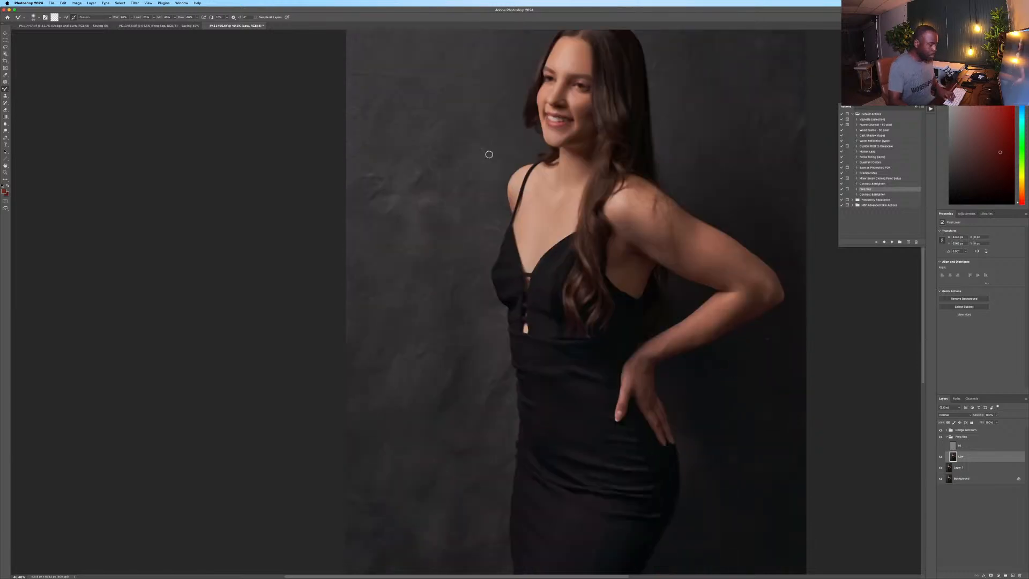
{"action": "key", "text": "bracketright"}
{"action": "key", "text": "bracketright"}
{"action": "key", "text": "bracketright"}
{"action": "key", "text": "bracketright"}
{"action": "key", "text": "bracketright"}
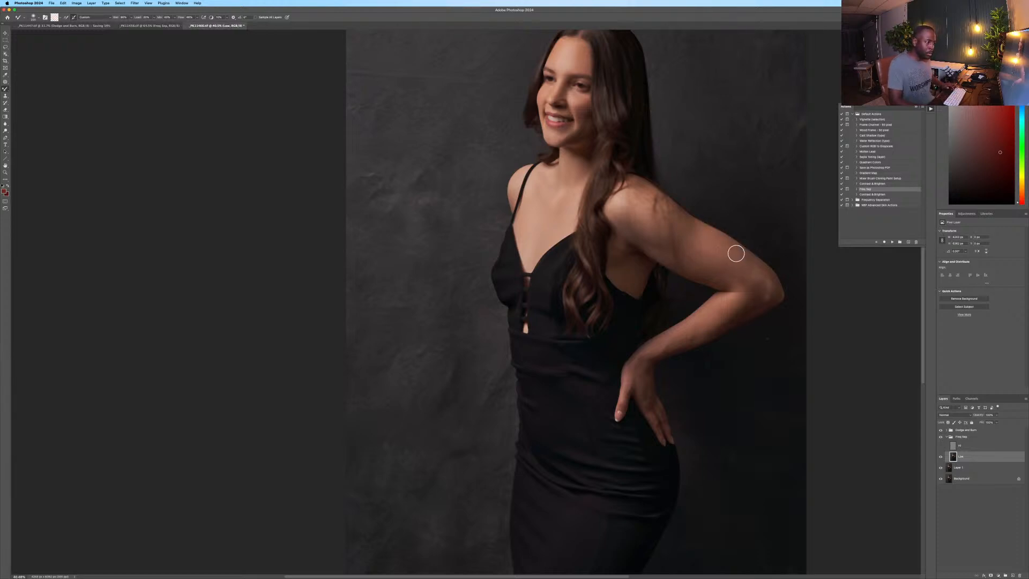
{"action": "mouse_move", "coordinate": [760, 276]}
{"action": "left_mouse_down"}
{"action": "mouse_move", "coordinate": [707, 249]}
{"action": "mouse_move", "coordinate": [724, 266]}
{"action": "mouse_move", "coordinate": [689, 251]}
{"action": "mouse_move", "coordinate": [733, 275]}
{"action": "mouse_move", "coordinate": [740, 268]}
{"action": "mouse_move", "coordinate": [746, 284]}
{"action": "mouse_move", "coordinate": [692, 259]}
{"action": "mouse_move", "coordinate": [756, 295]}
{"action": "mouse_move", "coordinate": [749, 272]}
{"action": "mouse_move", "coordinate": [760, 294]}
{"action": "mouse_move", "coordinate": [757, 280]}
{"action": "mouse_move", "coordinate": [758, 299]}
{"action": "mouse_move", "coordinate": [724, 330]}
{"action": "mouse_move", "coordinate": [737, 318]}
{"action": "mouse_move", "coordinate": [718, 327]}
{"action": "mouse_move", "coordinate": [726, 305]}
{"action": "mouse_move", "coordinate": [642, 356]}
{"action": "mouse_move", "coordinate": [691, 344]}
{"action": "mouse_move", "coordinate": [728, 319]}
{"action": "mouse_move", "coordinate": [741, 292]}
{"action": "mouse_move", "coordinate": [777, 284]}
{"action": "mouse_move", "coordinate": [736, 264]}
{"action": "left_mouse_up"}
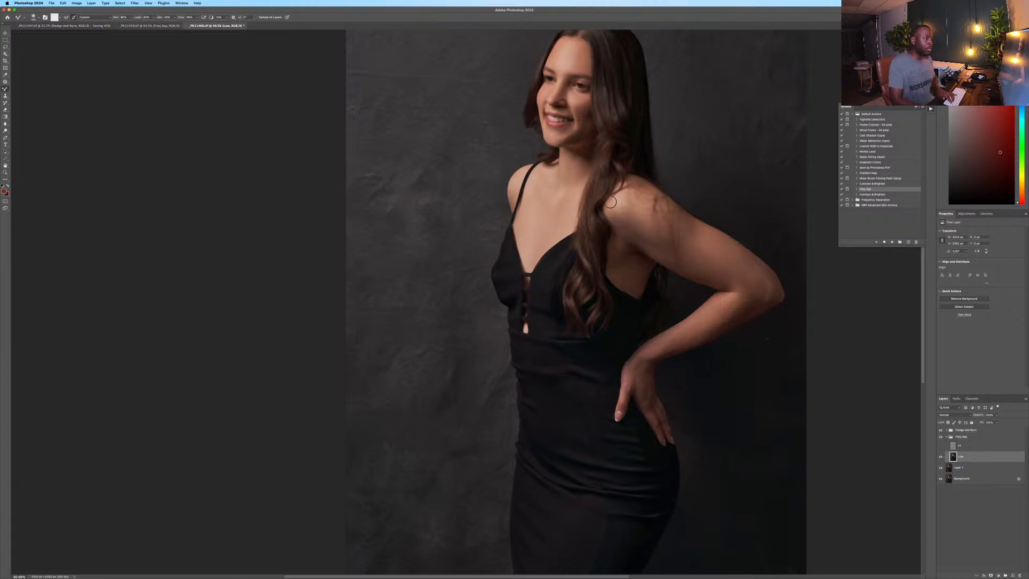
Turn the high-frequency layer back on, make it the active layer and switch to the Clone Stamp for the face.
{"action": "left_click", "coordinate": [946, 436]}
{"action": "scroll", "coordinate": [620, 127], "scroll_direction": "up", "scroll_amount": 3}
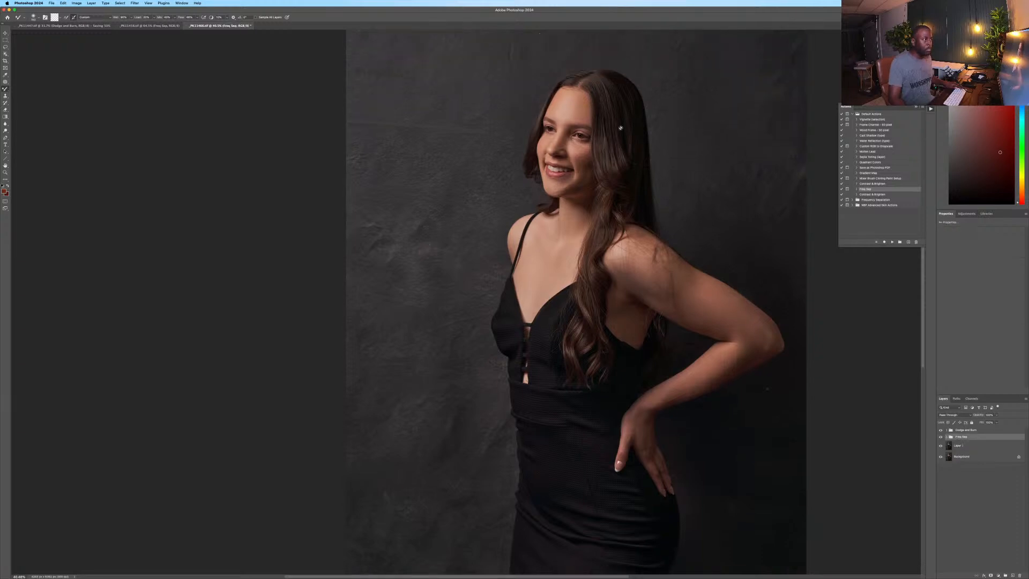
{"action": "left_click", "coordinate": [947, 437]}
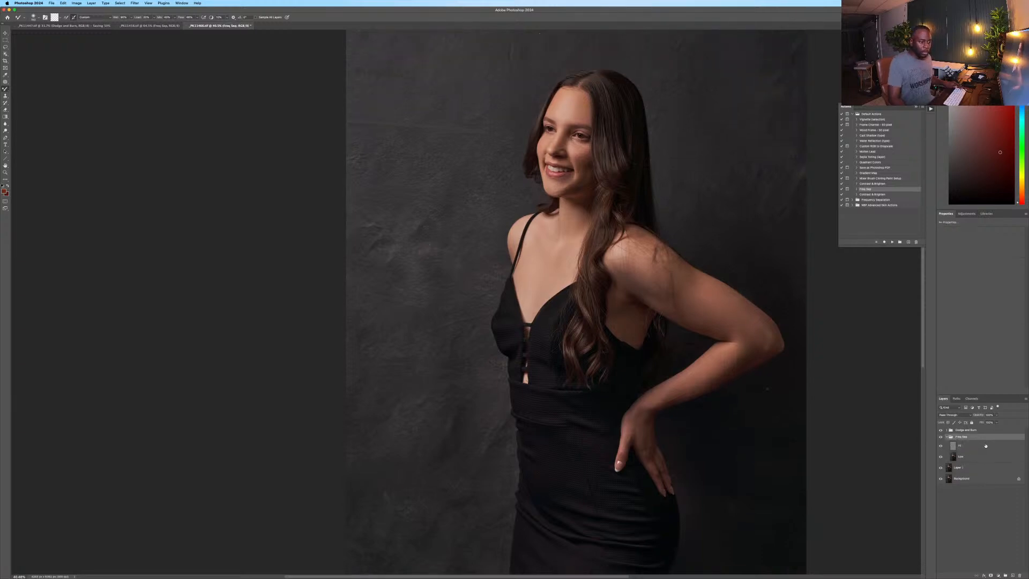
{"action": "left_click", "coordinate": [986, 445]}
{"action": "scroll", "coordinate": [562, 99], "scroll_direction": "up", "scroll_amount": 5}
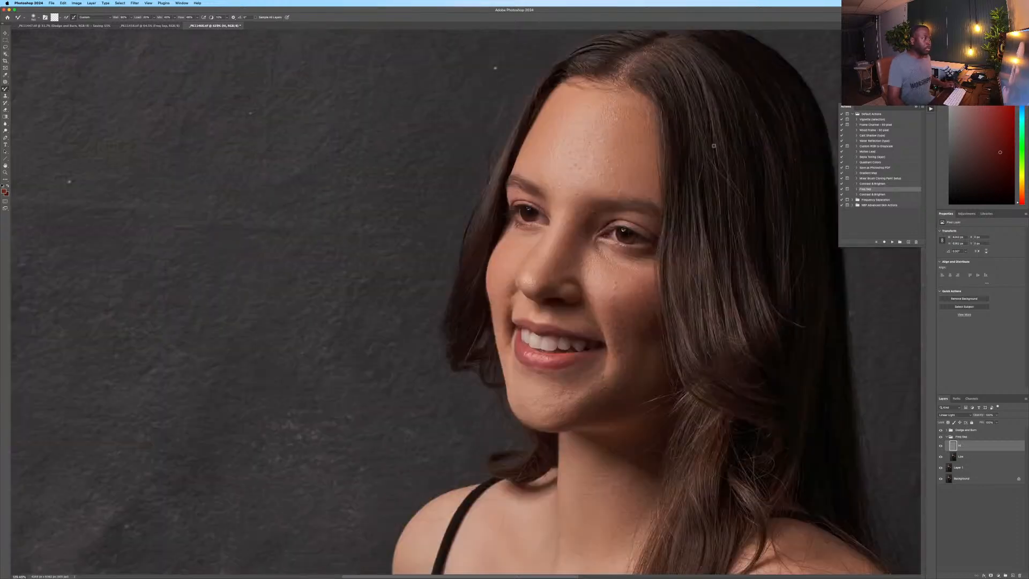
{"action": "key", "text": "s"}
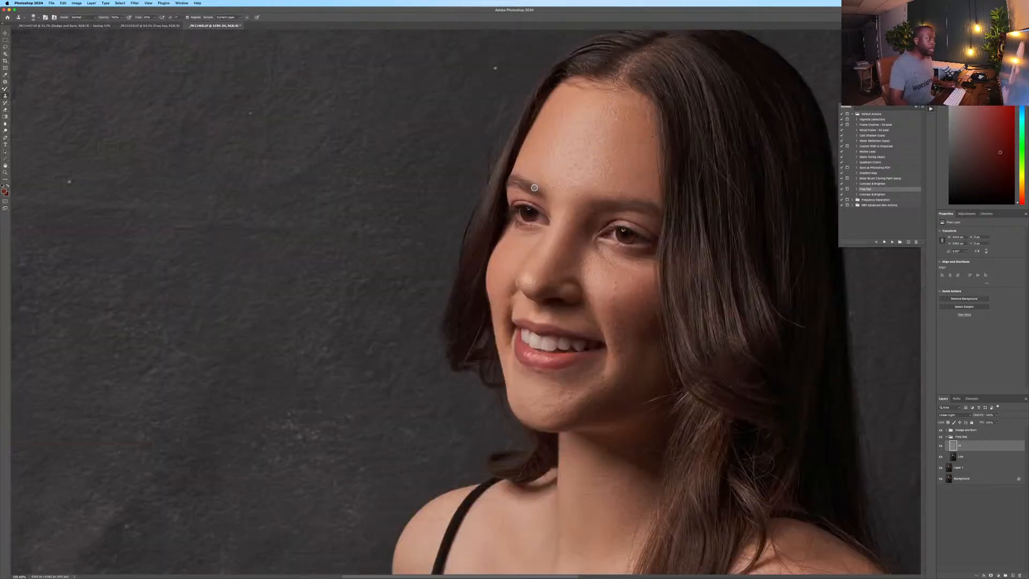
Clean up the uneven skin texture and blemishes across the forehead with the Clone Stamp on the high-frequency layer.
{"action": "left_click", "coordinate": [564, 112], "text": "alt"}
{"action": "left_click_drag", "start_coordinate": [574, 114], "coordinate": [571, 114]}
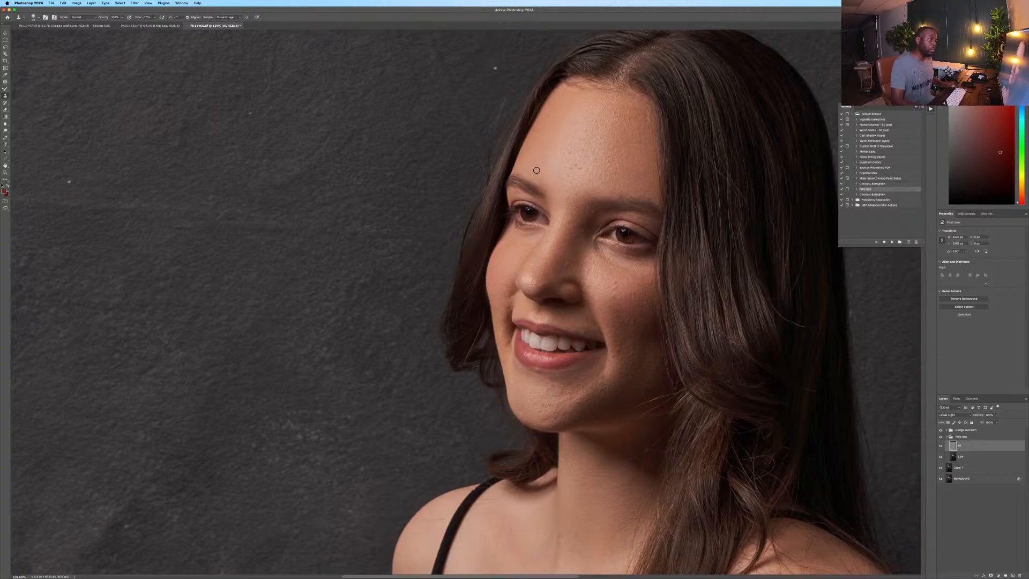
{"action": "left_click_drag", "start_coordinate": [536, 170], "coordinate": [539, 160]}
{"action": "mouse_move", "coordinate": [529, 173]}
{"action": "left_mouse_down"}
{"action": "mouse_move", "coordinate": [537, 141]}
{"action": "mouse_move", "coordinate": [567, 153]}
{"action": "mouse_move", "coordinate": [545, 153]}
{"action": "left_mouse_up"}
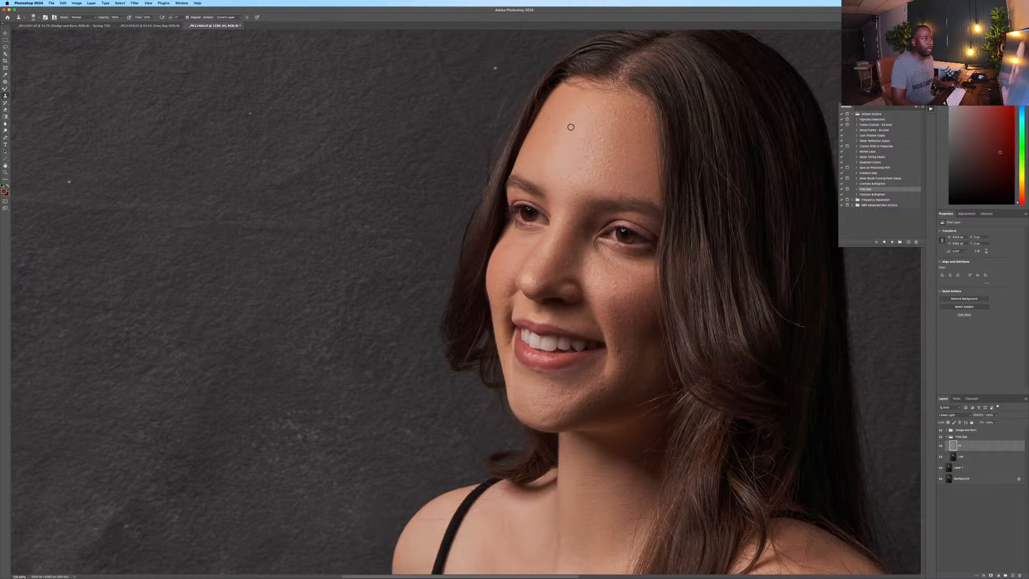
{"action": "left_click_drag", "start_coordinate": [551, 124], "coordinate": [548, 137]}
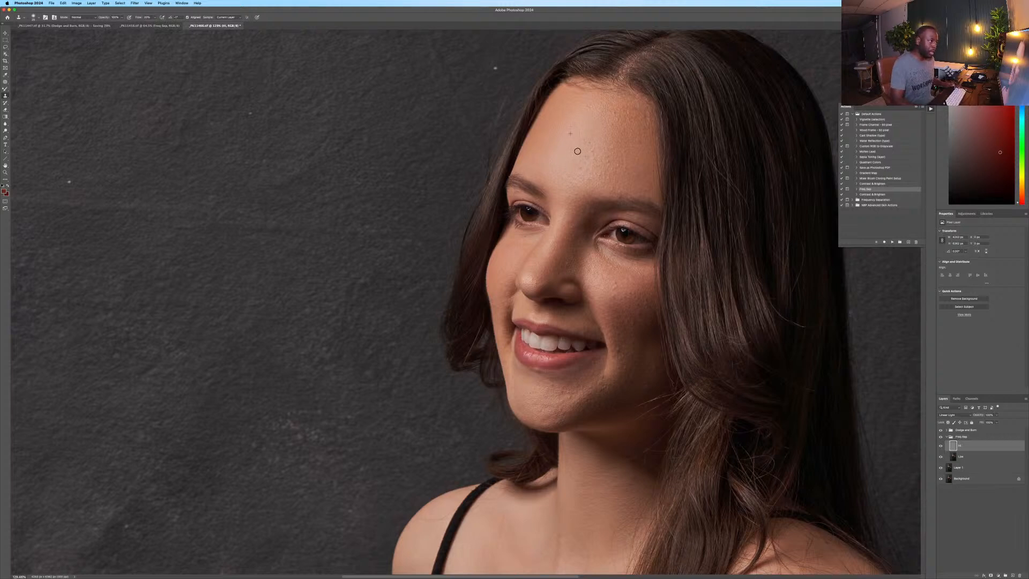
{"action": "left_click_drag", "start_coordinate": [572, 151], "coordinate": [593, 157]}
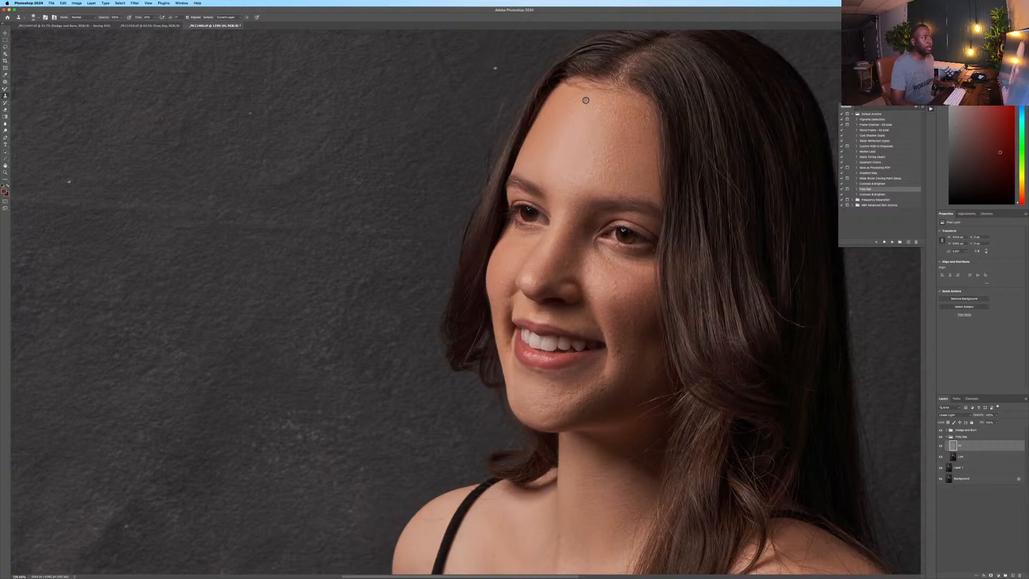
Clone clean skin texture from the shadowed cheek onto the area beside the jaw and hair on the high-frequency layer.
{"action": "scroll", "coordinate": [586, 101], "scroll_direction": "down", "scroll_amount": 5}
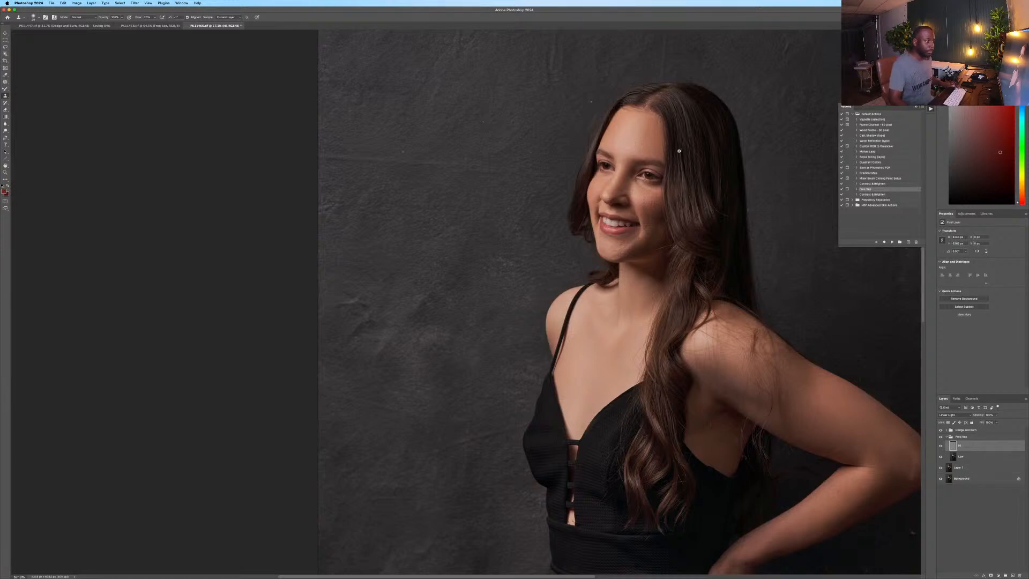
{"action": "key", "text": "space"}
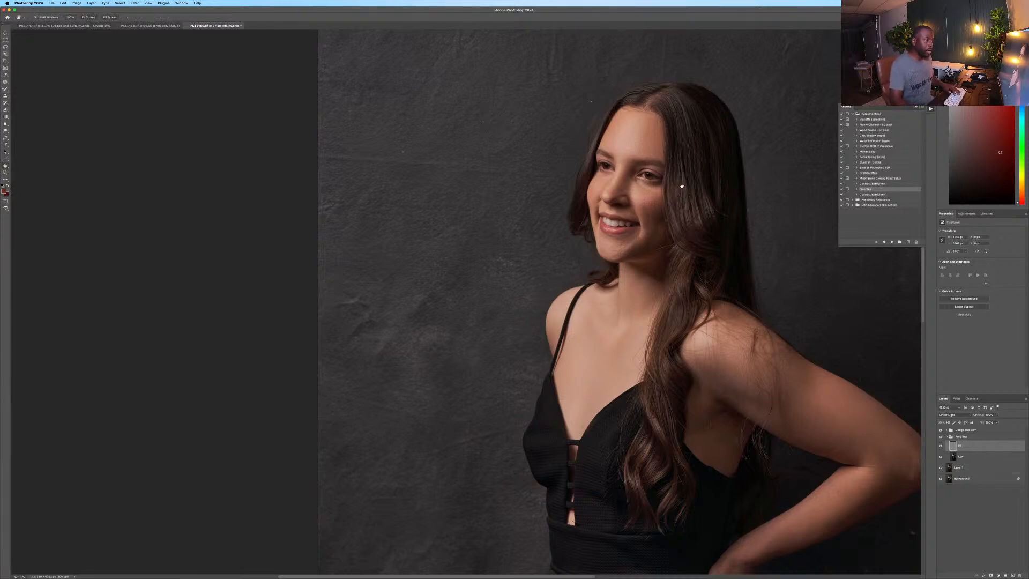
{"action": "left_click_drag", "start_coordinate": [682, 185], "coordinate": [601, 190]}
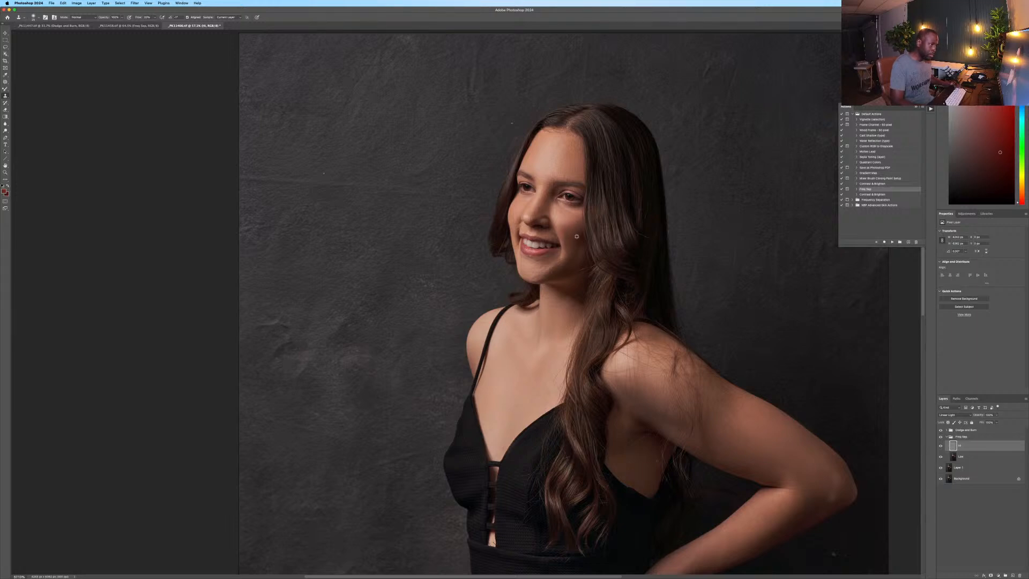
{"action": "left_click", "coordinate": [576, 237], "text": "alt"}
{"action": "left_click_drag", "start_coordinate": [582, 264], "coordinate": [578, 264]}
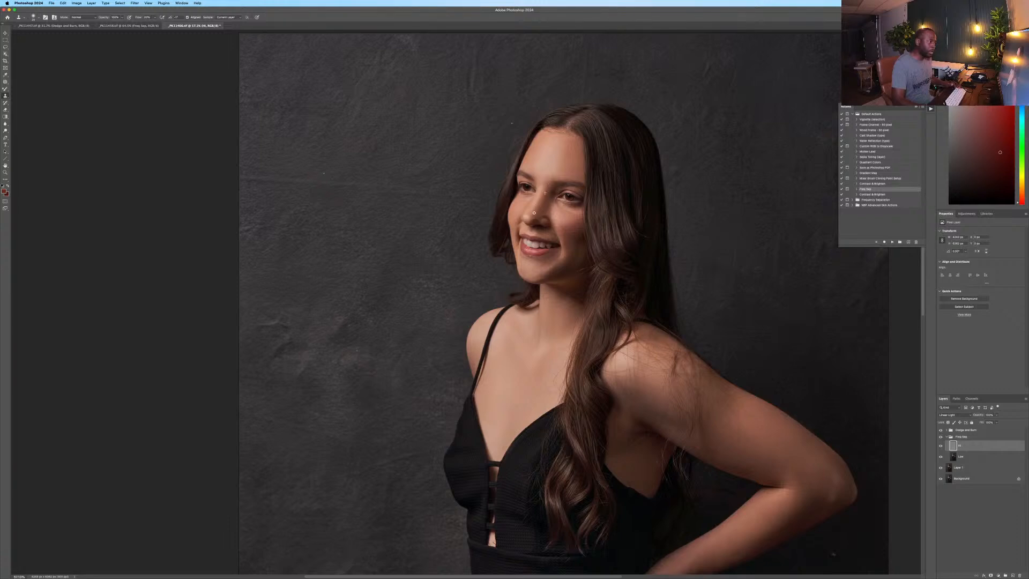
Examine the retouched skin on the face and arm both up close and in the full portrait.
{"action": "scroll", "coordinate": [592, 108], "scroll_direction": "down", "scroll_amount": 5}
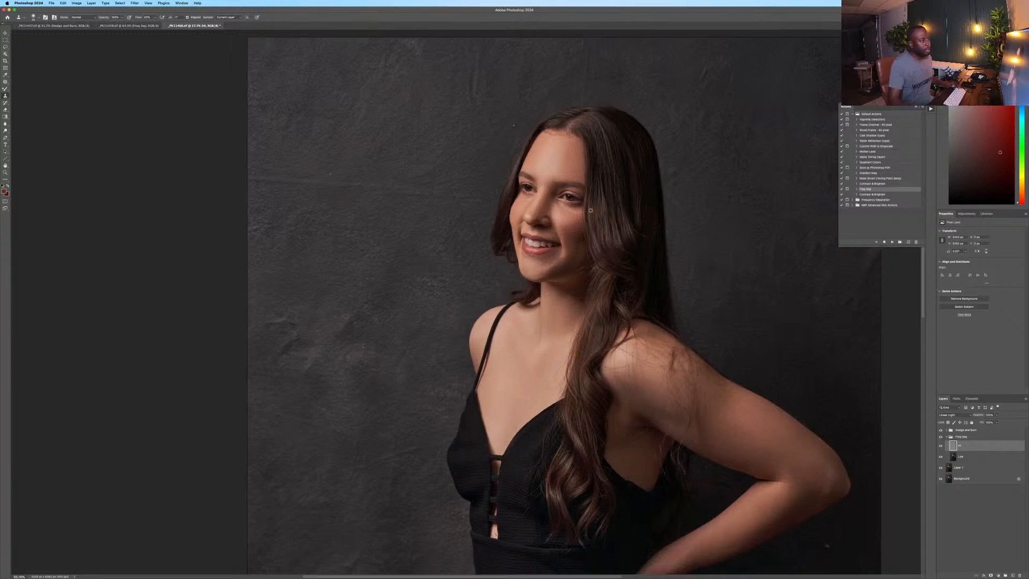
{"action": "scroll", "coordinate": [619, 194], "scroll_direction": "up", "scroll_amount": 4}
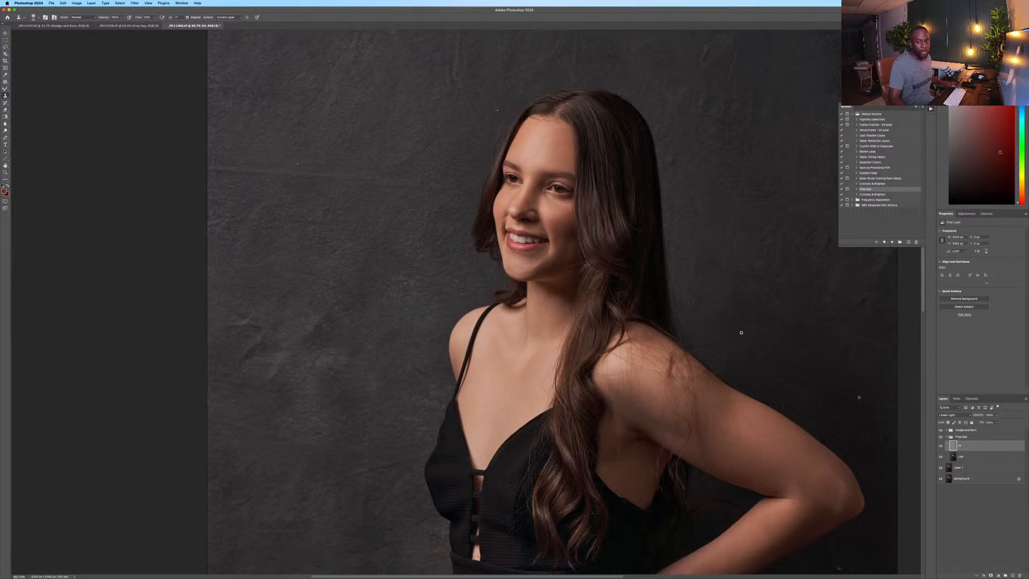
{"action": "scroll", "coordinate": [590, 166], "scroll_direction": "up", "scroll_amount": 5}
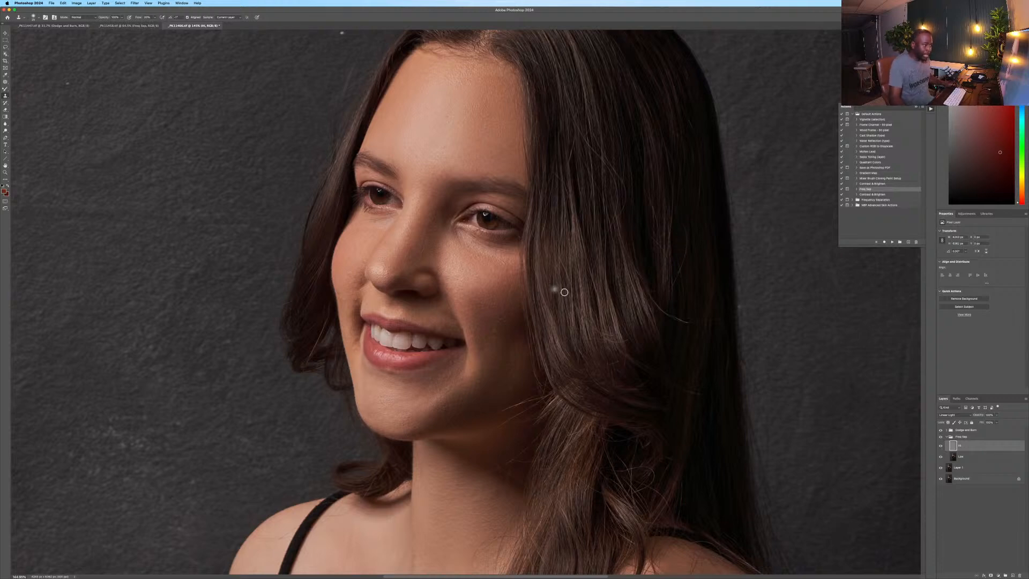
{"action": "scroll", "coordinate": [585, 311], "scroll_direction": "down", "scroll_amount": 3}
{"action": "scroll", "coordinate": [585, 312], "scroll_direction": "down", "scroll_amount": 3}
{"action": "scroll", "coordinate": [670, 338], "scroll_direction": "up", "scroll_amount": 3}
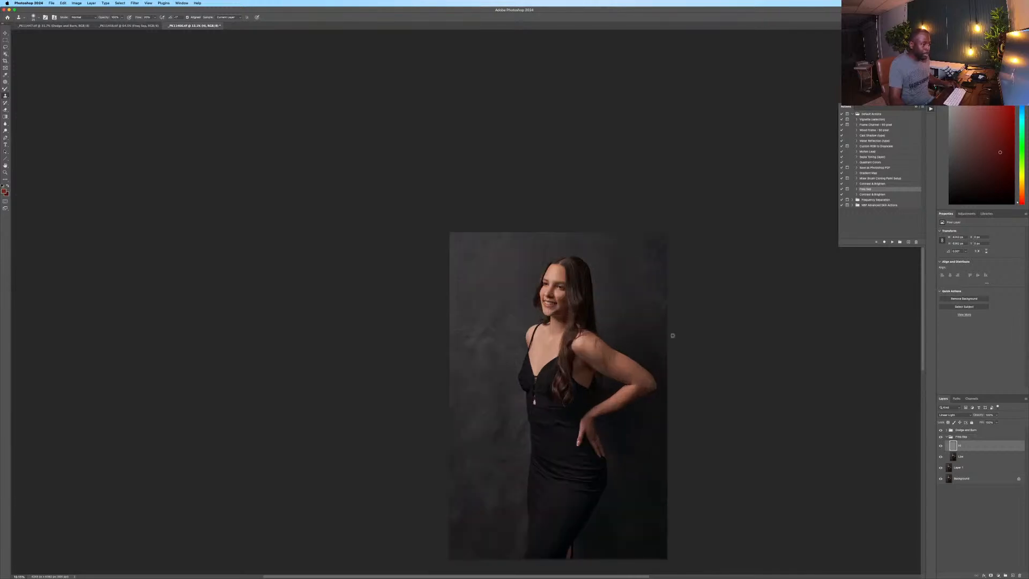
{"action": "scroll", "coordinate": [641, 322], "scroll_direction": "up", "scroll_amount": 3}
{"action": "scroll", "coordinate": [696, 316], "scroll_direction": "down", "scroll_amount": 3}
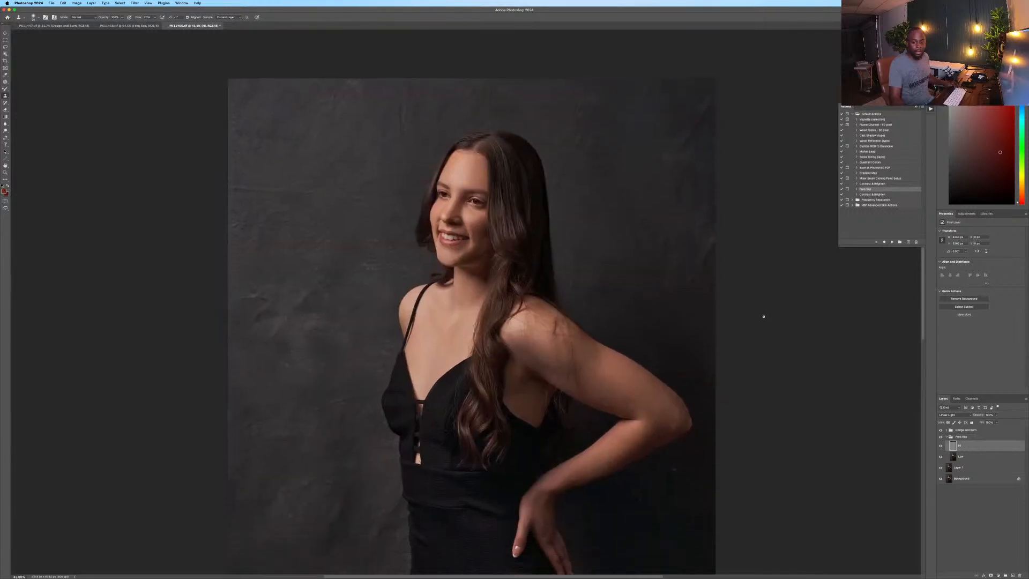
{"action": "scroll", "coordinate": [486, 203], "scroll_direction": "up", "scroll_amount": 5}
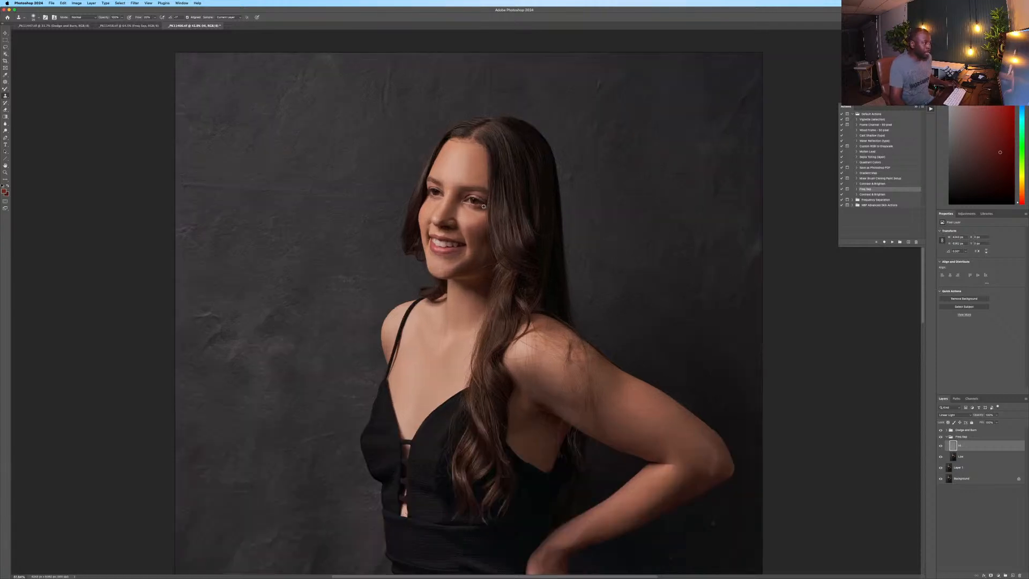
Remove the blemish on the cheek below the eye with the Clone Stamp, sampling nearby skin texture.
{"action": "scroll", "coordinate": [531, 229], "scroll_direction": "up", "scroll_amount": 2}
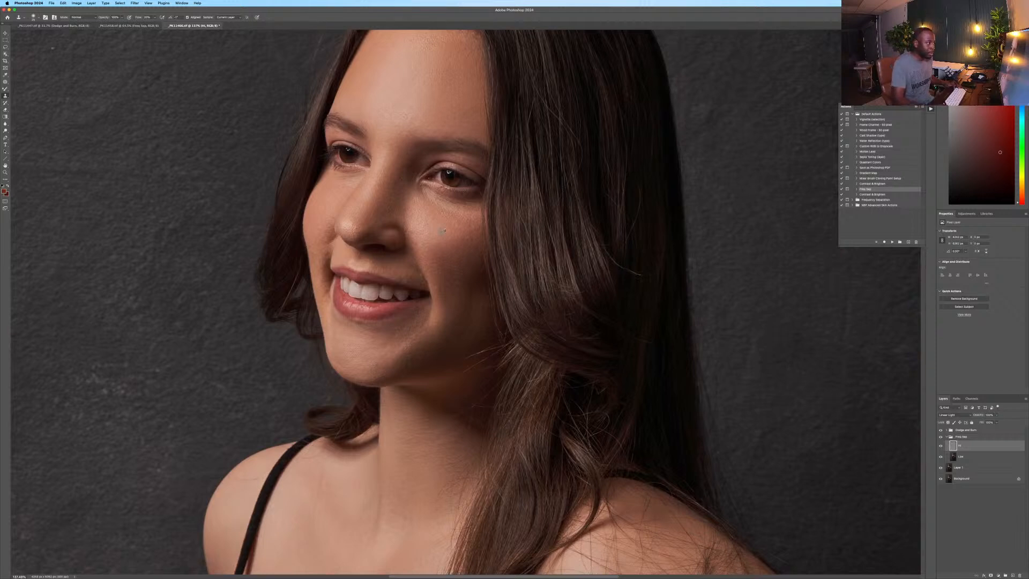
{"action": "left_click", "coordinate": [432, 246], "text": "alt"}
{"action": "left_click_drag", "start_coordinate": [442, 210], "coordinate": [426, 204]}
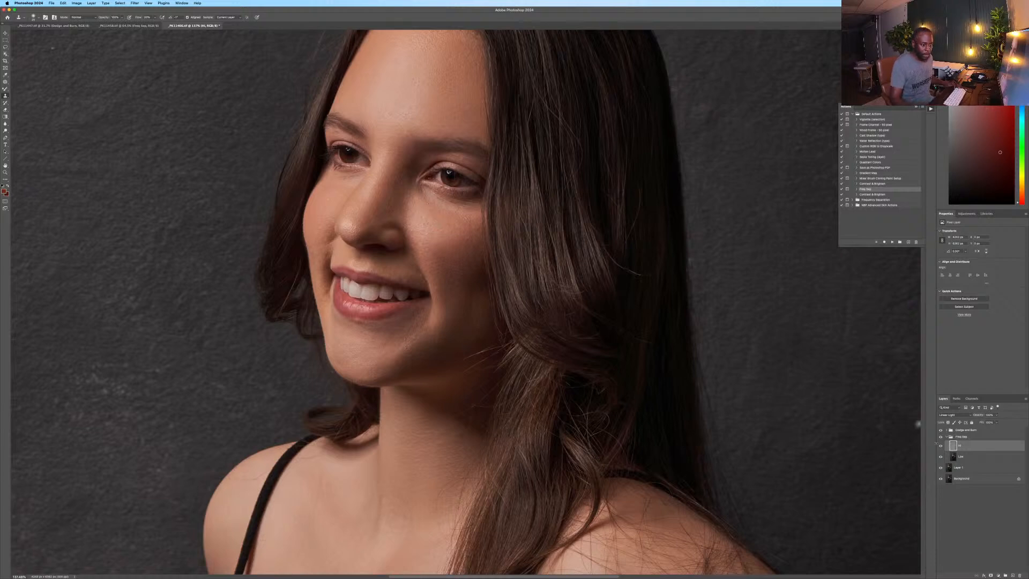
Compare the face before and after retouching by hiding and showing the Freq Sep group.
{"action": "left_click", "coordinate": [940, 437]}
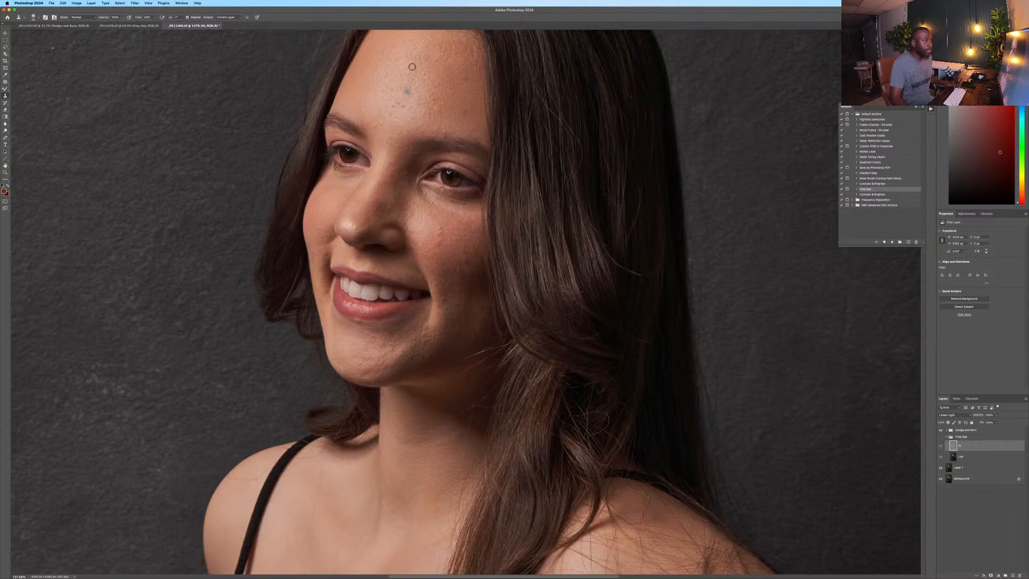
{"action": "scroll", "coordinate": [409, 112], "scroll_direction": "up", "scroll_amount": 2}
{"action": "scroll", "coordinate": [409, 113], "scroll_direction": "up", "scroll_amount": 3}
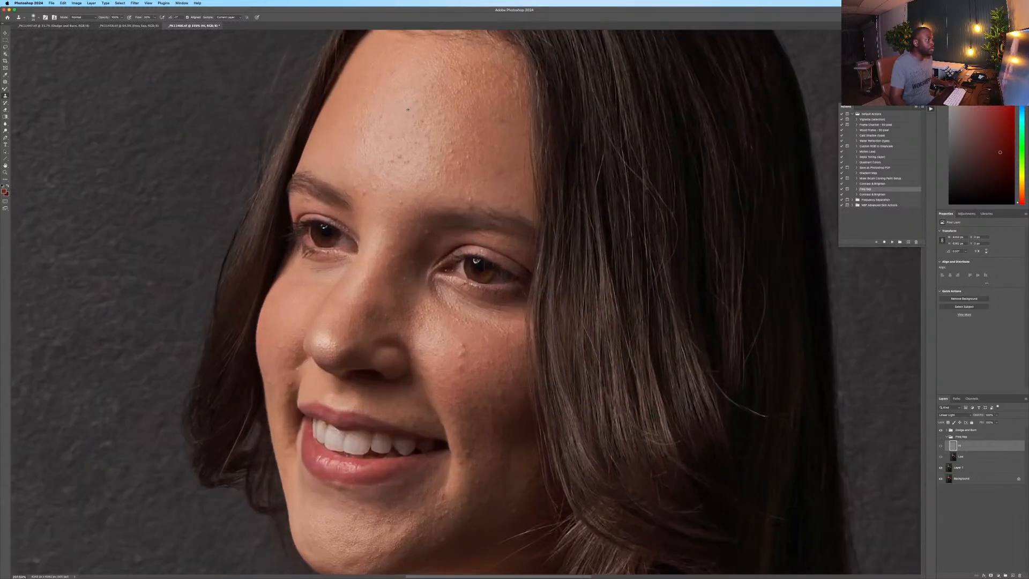
{"action": "left_click", "coordinate": [940, 438]}
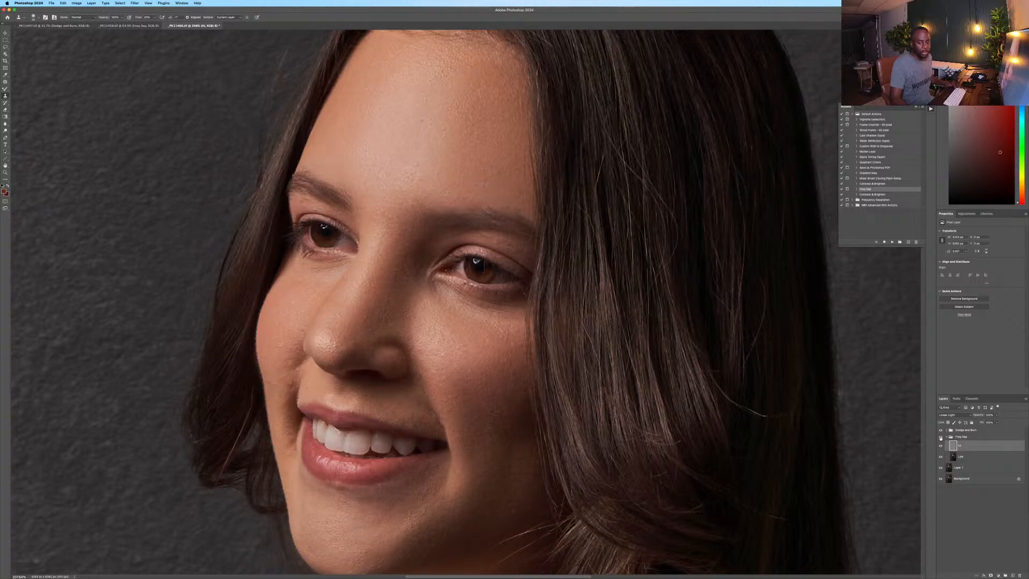
{"action": "left_click", "coordinate": [941, 437]}
{"action": "left_click", "coordinate": [941, 438]}
{"action": "scroll", "coordinate": [445, 207], "scroll_direction": "down", "scroll_amount": 10}
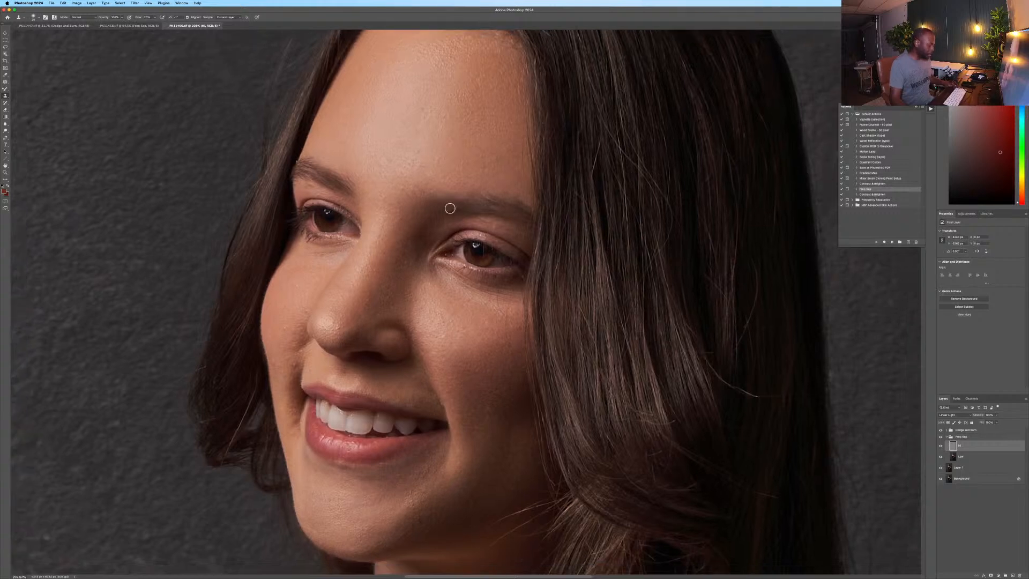
{"action": "scroll", "coordinate": [477, 203], "scroll_direction": "down", "scroll_amount": 5}
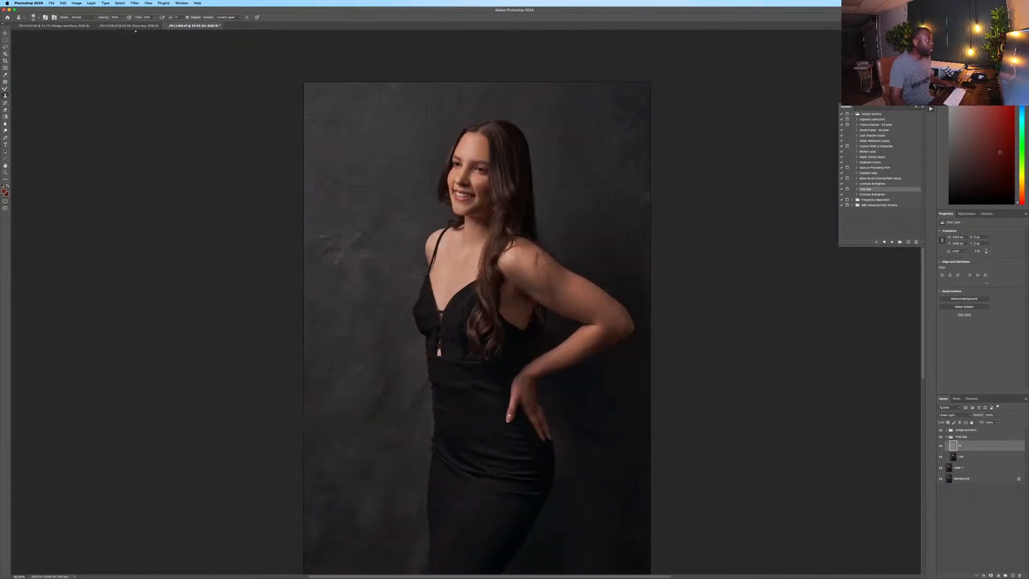
Review the two previously retouched portraits in their open documents, the second one and the first one.
{"action": "left_click", "coordinate": [129, 26]}
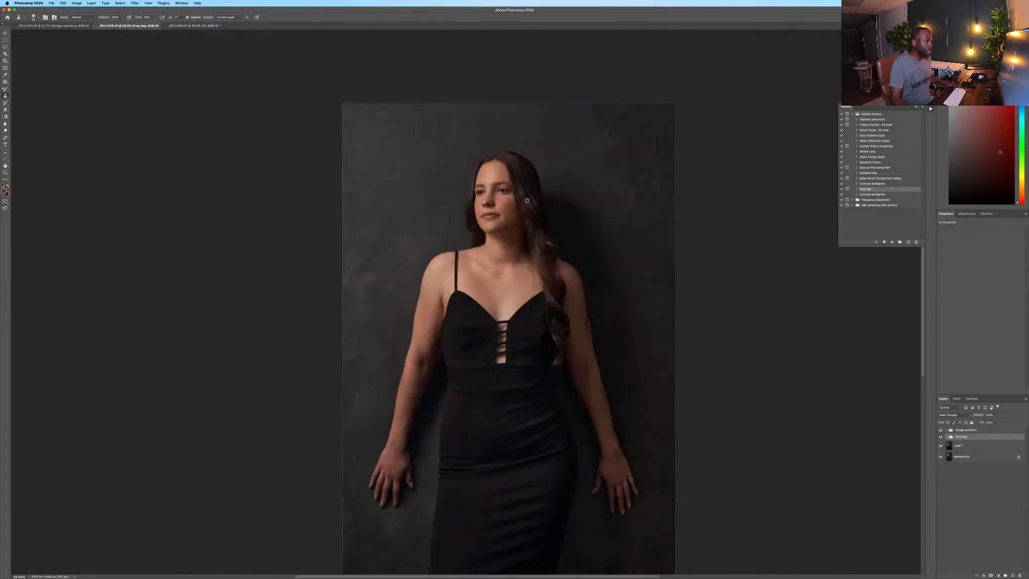
{"action": "left_click", "coordinate": [34, 26]}
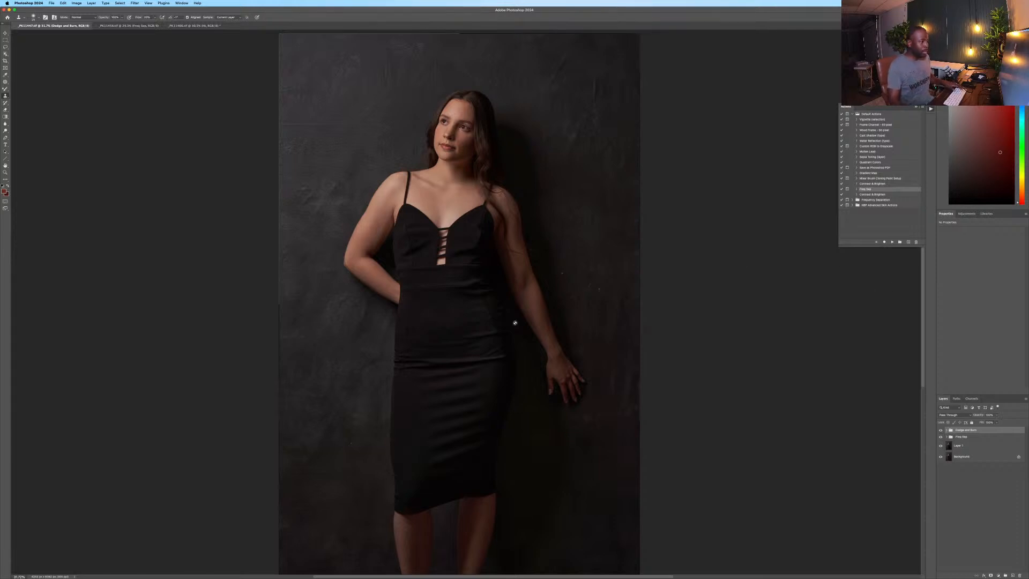
{"action": "mouse_move", "coordinate": [561, 567]}
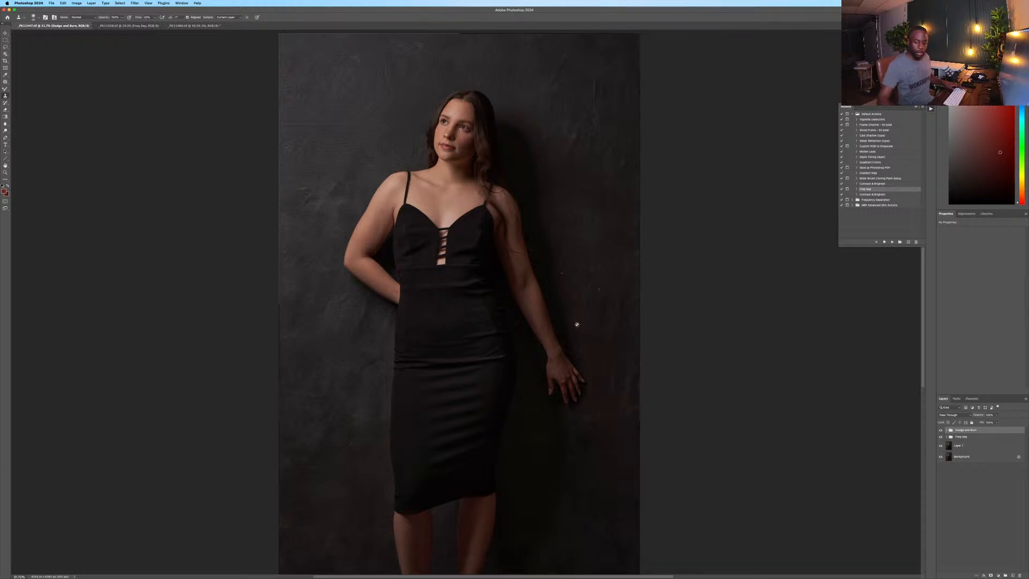
{"action": "scroll", "coordinate": [577, 324], "scroll_direction": "right", "scroll_amount": 10}
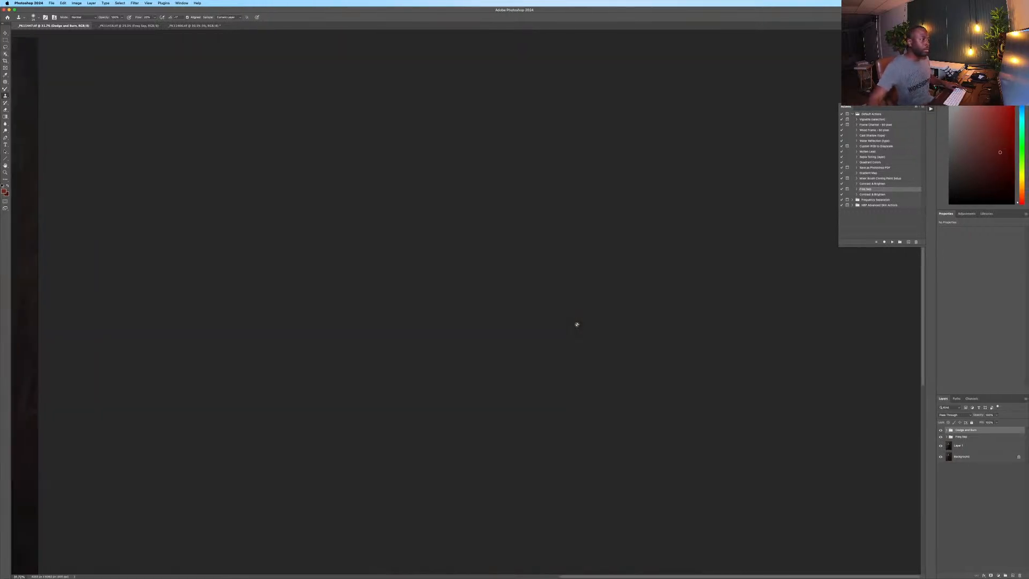
{"action": "scroll", "coordinate": [577, 324], "scroll_direction": "left", "scroll_amount": 20}
{"action": "scroll", "coordinate": [577, 325], "scroll_direction": "right", "scroll_amount": 5}
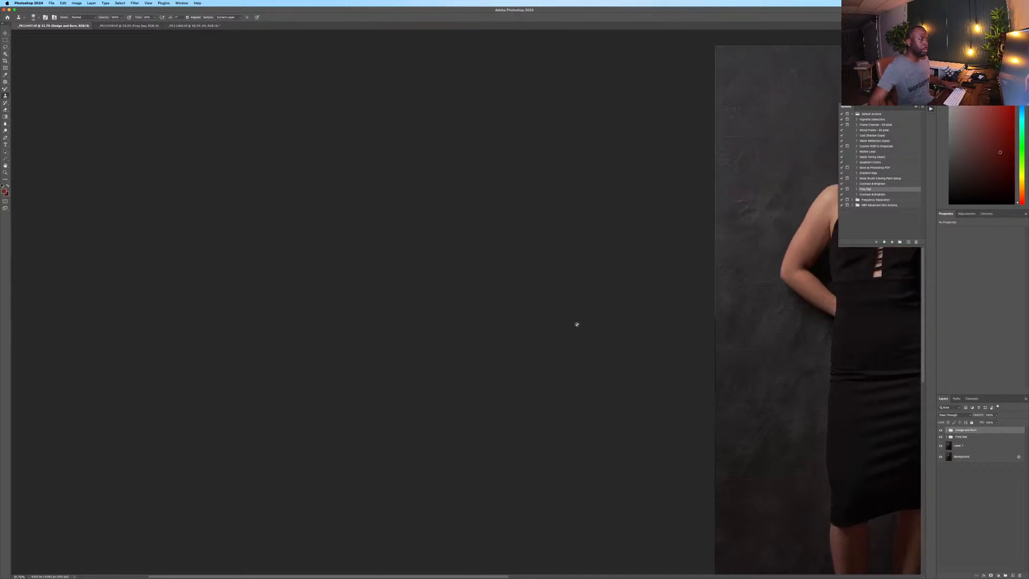
Switch to the split-screen space with Capture One and the browser, and take Capture One out of full screen.
{"action": "key", "text": "ctrl+Right"}
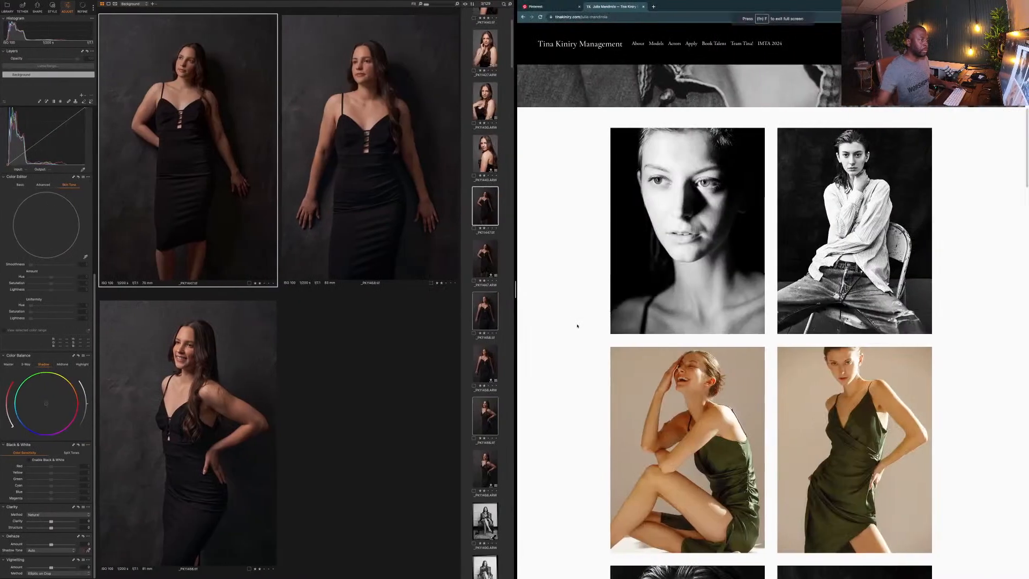
{"action": "mouse_move", "coordinate": [9, 3]}
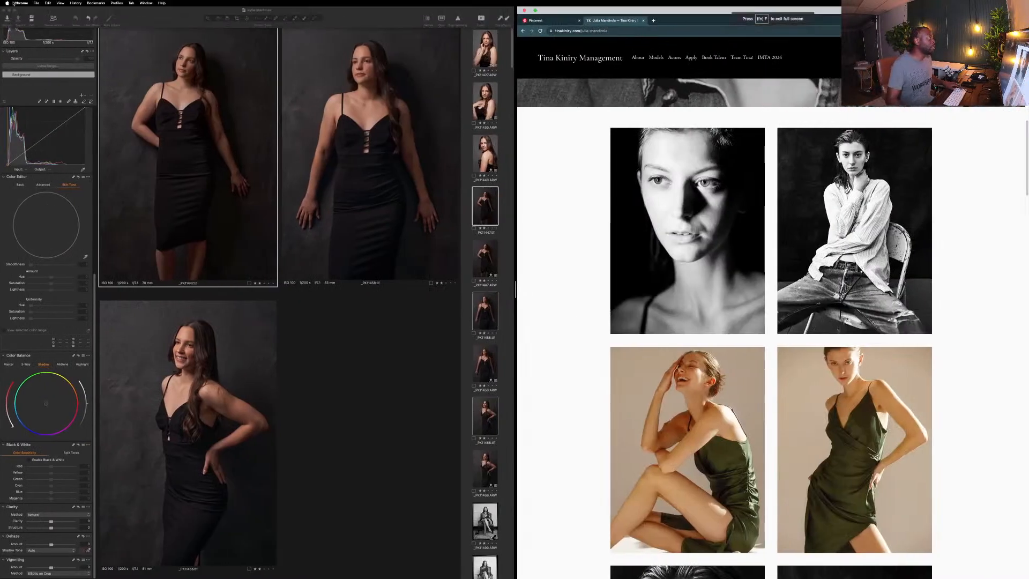
{"action": "left_click", "coordinate": [14, 12]}
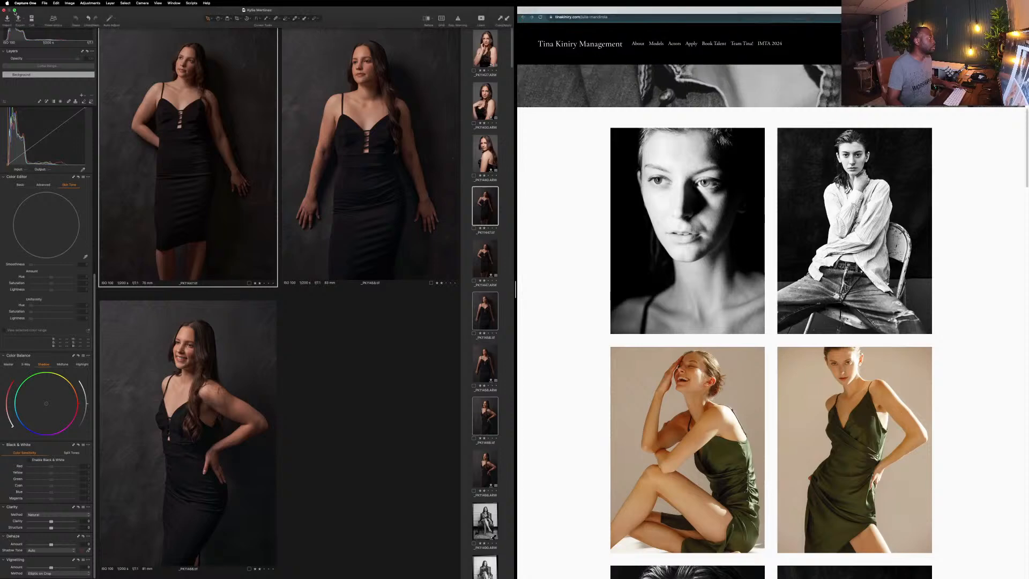
{"action": "left_click", "coordinate": [15, 11]}
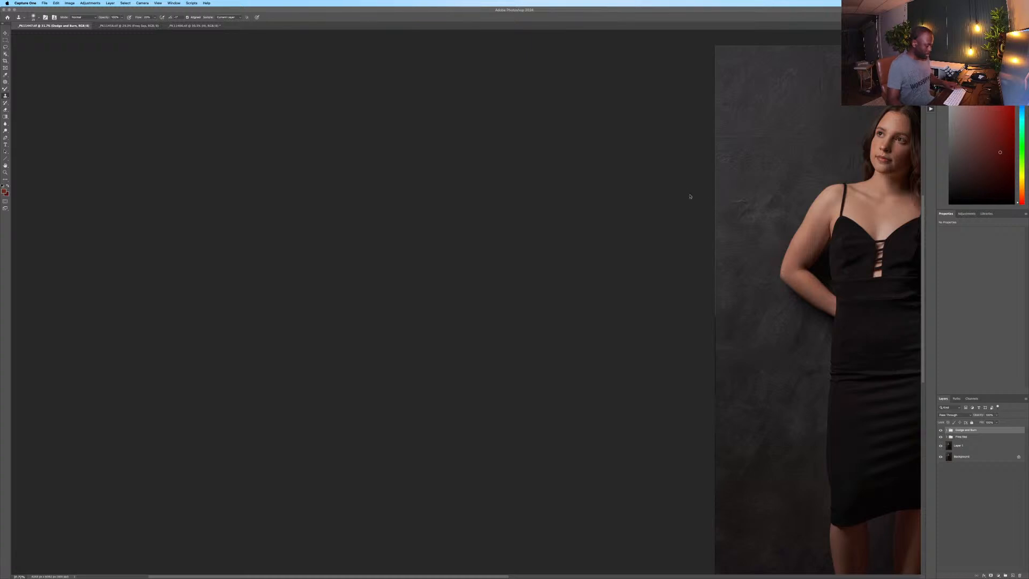
Return to Photoshop, dismiss the Clone Stamp alert and bring the whole first portrait back into view.
{"action": "left_click", "coordinate": [731, 213]}
{"action": "left_click", "coordinate": [709, 204]}
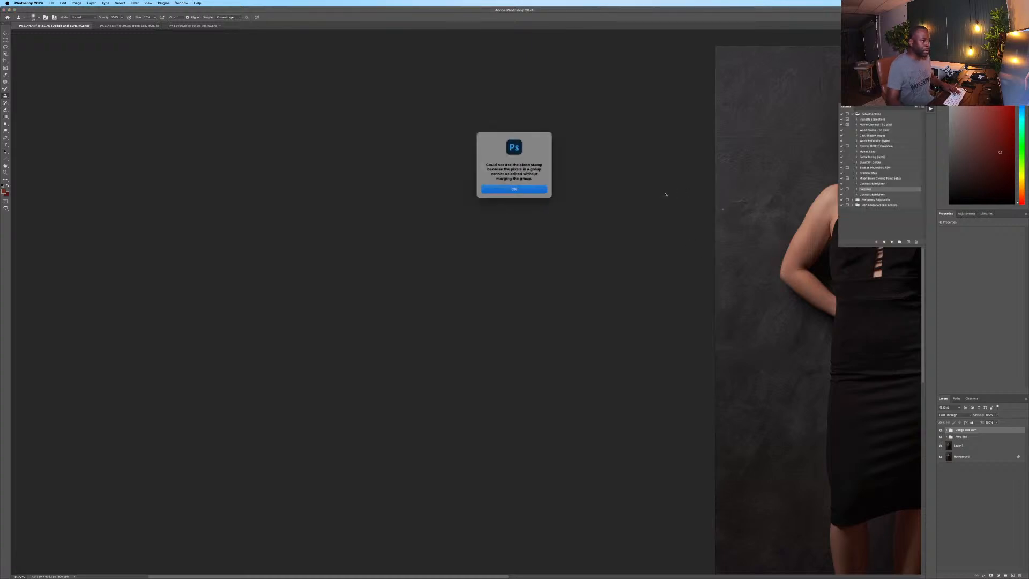
{"action": "left_click", "coordinate": [514, 190]}
{"action": "key", "text": "space"}
{"action": "left_click_drag", "start_coordinate": [601, 197], "coordinate": [284, 154]}
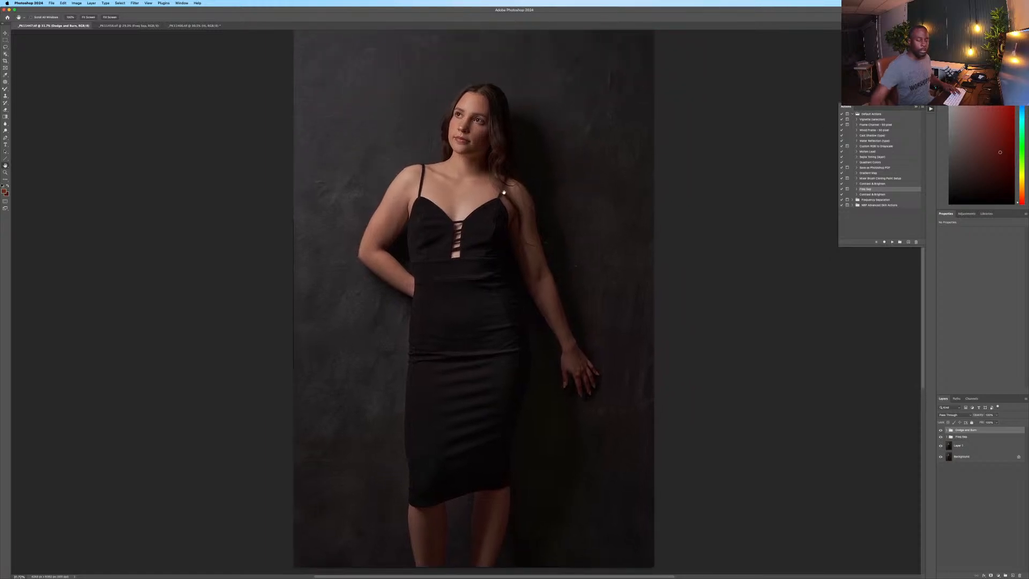
Switch to the browser and look through the model's portfolio photos on the Tina Kiniry Management site.
{"action": "key", "text": "ctrl+Right"}
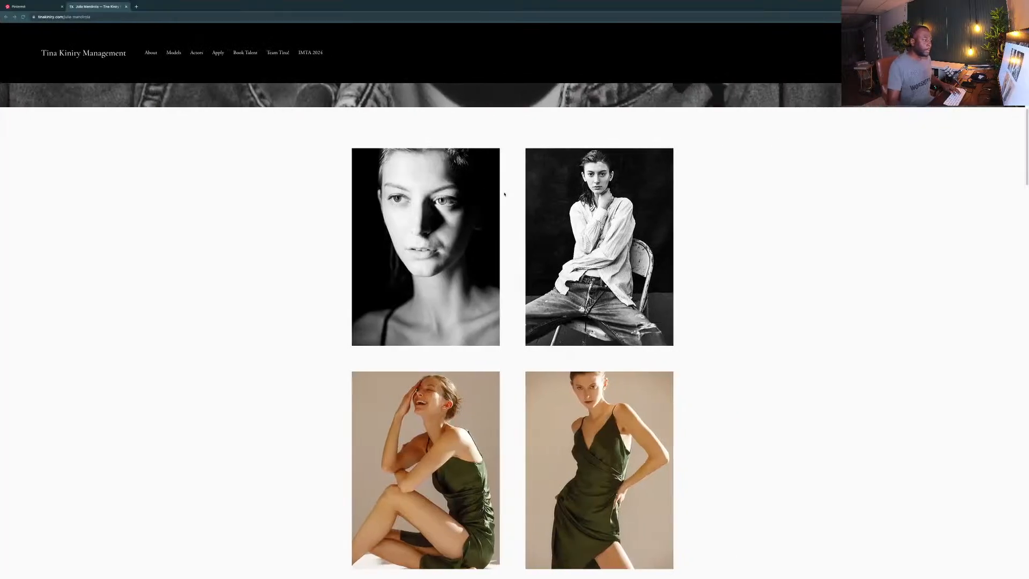
{"action": "scroll", "coordinate": [624, 267], "scroll_direction": "down", "scroll_amount": 3}
{"action": "scroll", "coordinate": [615, 260], "scroll_direction": "down", "scroll_amount": 2}
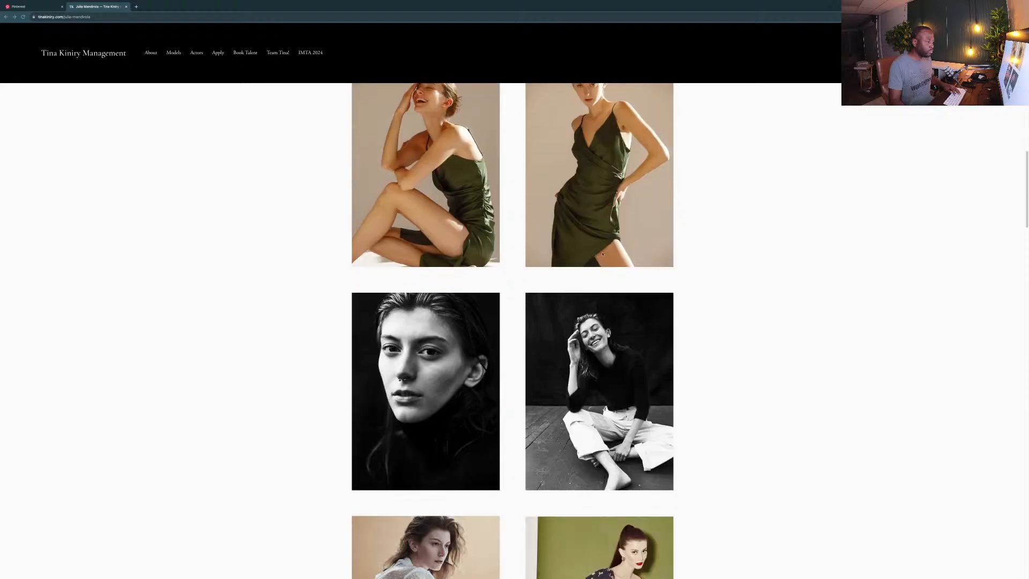
{"action": "scroll", "coordinate": [556, 254], "scroll_direction": "up", "scroll_amount": 3}
{"action": "scroll", "coordinate": [555, 254], "scroll_direction": "down", "scroll_amount": 8}
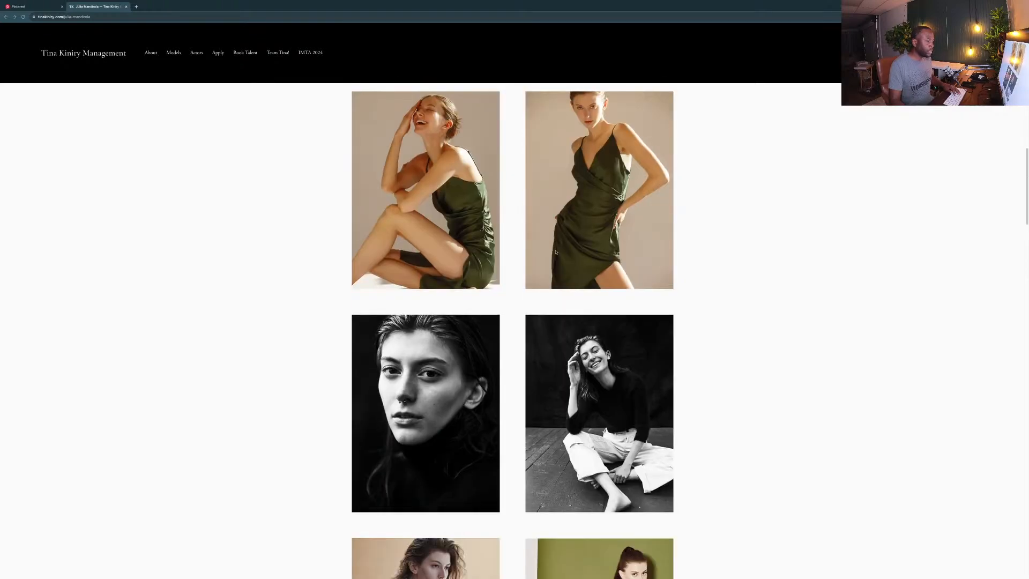
Look through the remaining portfolio photos down to the end of the model's page and return to its opening portrait.
{"action": "scroll", "coordinate": [556, 252], "scroll_direction": "down", "scroll_amount": 2}
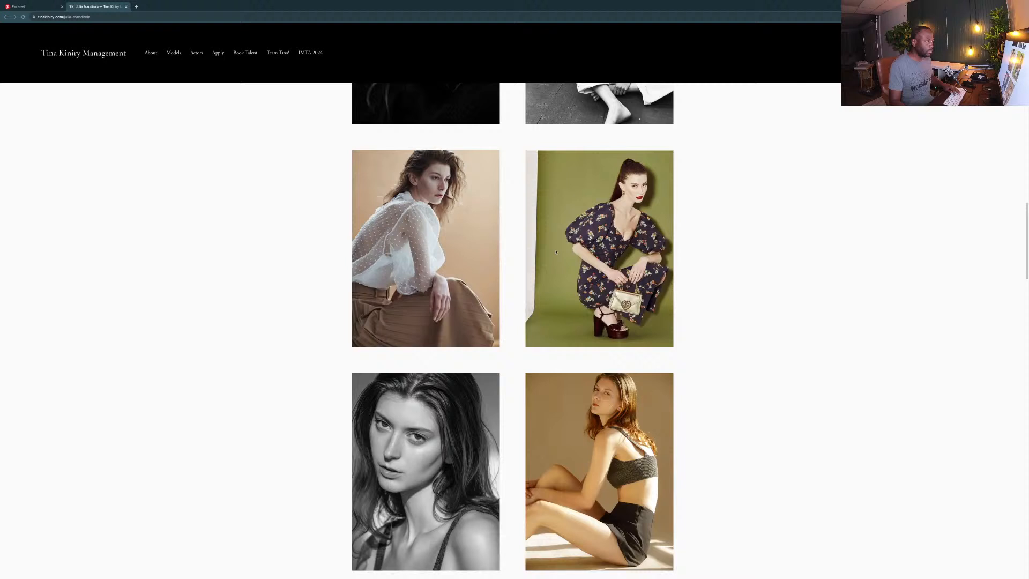
{"action": "scroll", "coordinate": [556, 252], "scroll_direction": "down", "scroll_amount": 5}
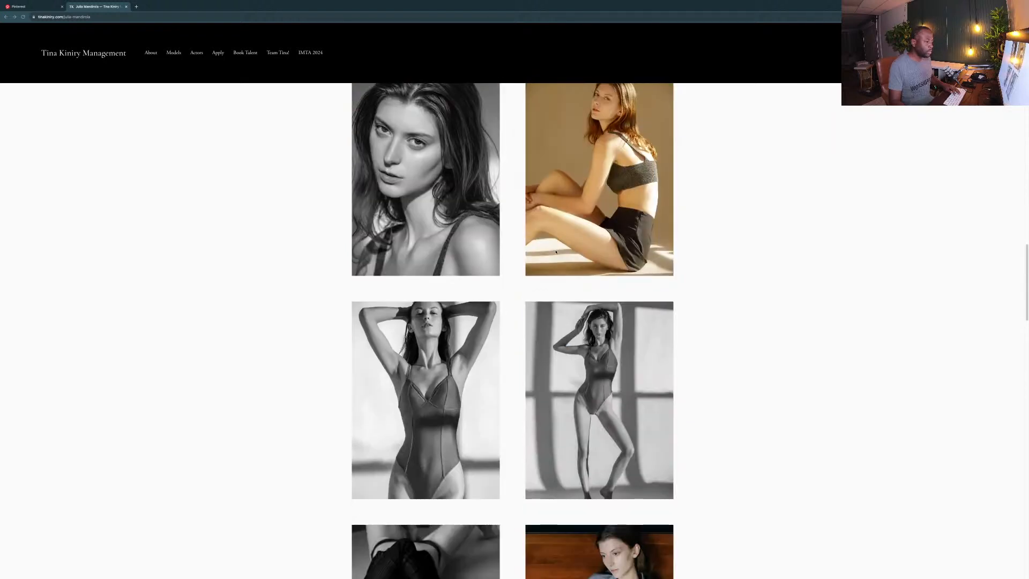
{"action": "scroll", "coordinate": [556, 252], "scroll_direction": "down", "scroll_amount": 3}
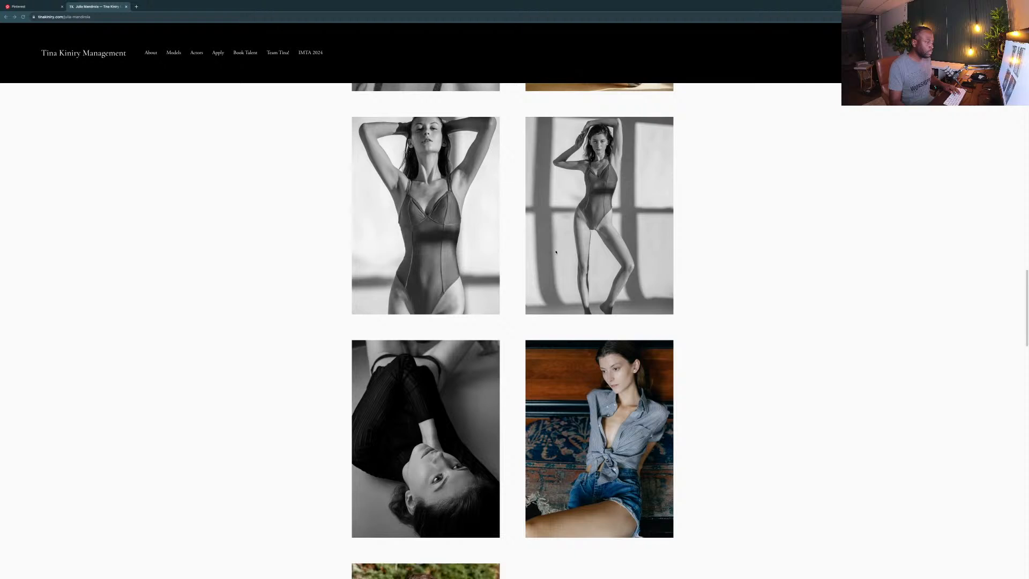
{"action": "scroll", "coordinate": [555, 251], "scroll_direction": "down", "scroll_amount": 3}
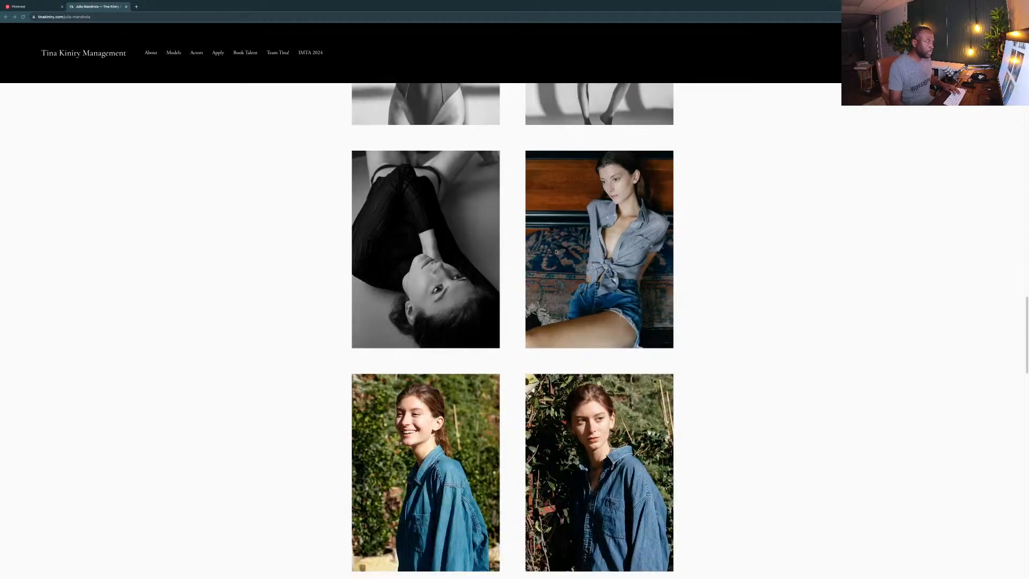
{"action": "scroll", "coordinate": [555, 252], "scroll_direction": "down", "scroll_amount": 5}
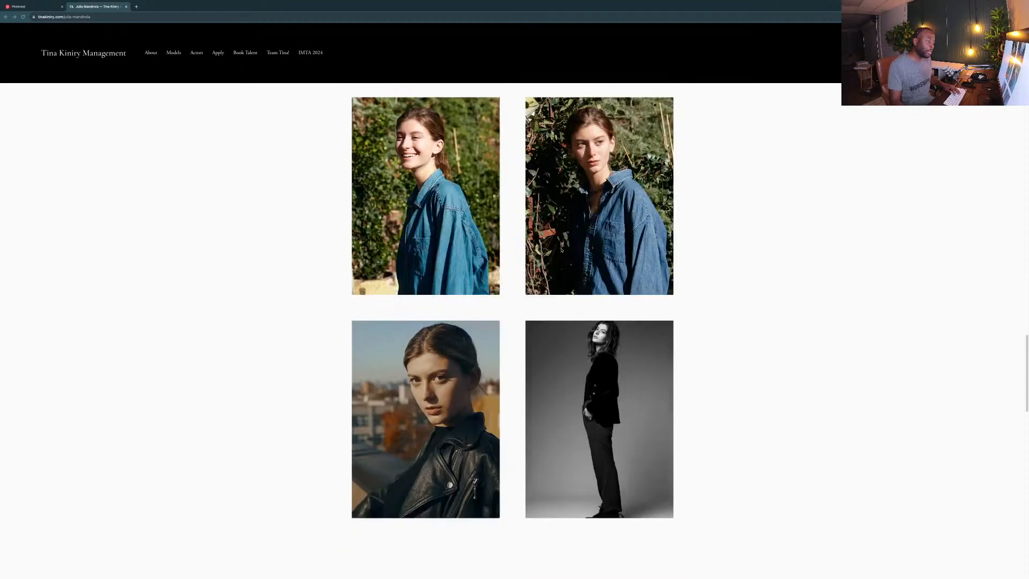
{"action": "scroll", "coordinate": [562, 249], "scroll_direction": "down", "scroll_amount": 5}
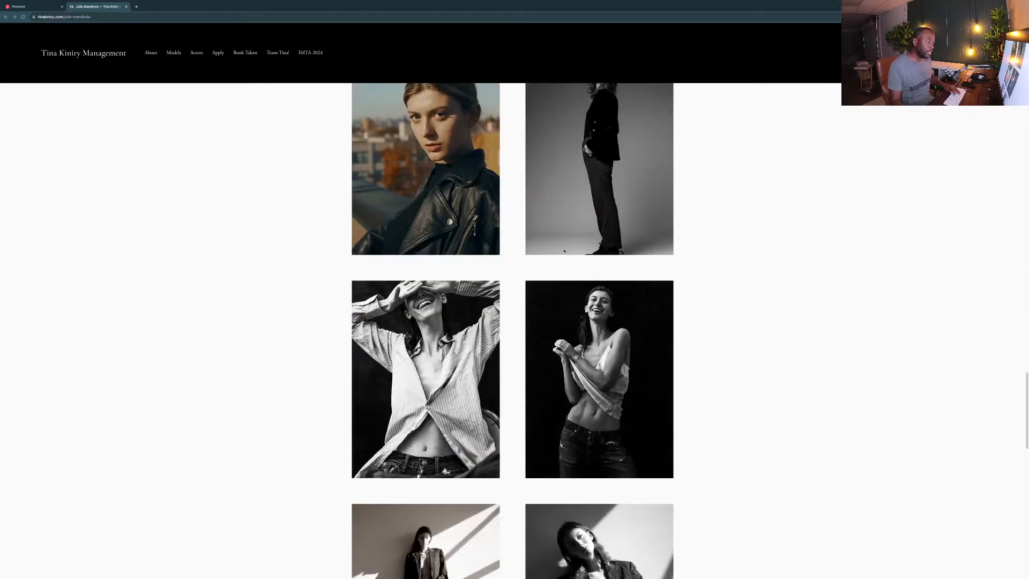
{"action": "scroll", "coordinate": [564, 250], "scroll_direction": "down", "scroll_amount": 3}
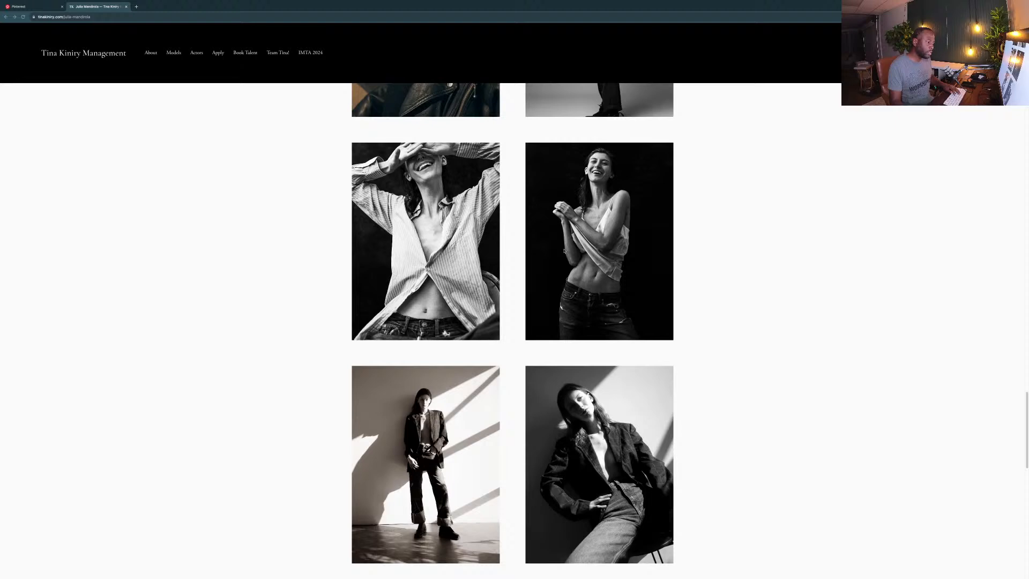
{"action": "scroll", "coordinate": [512, 330], "scroll_direction": "down", "scroll_amount": 3}
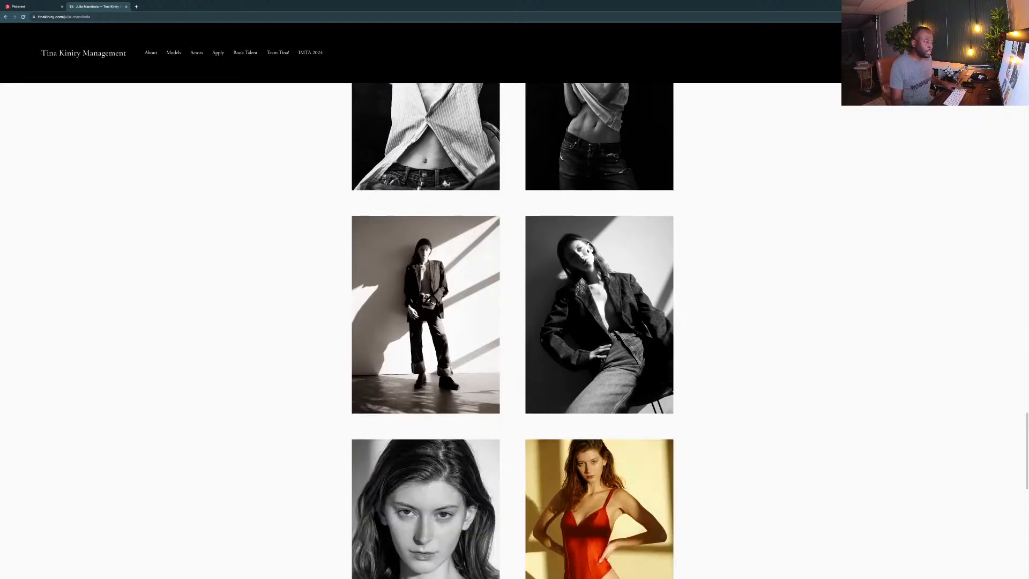
{"action": "scroll", "coordinate": [434, 322], "scroll_direction": "down", "scroll_amount": 4}
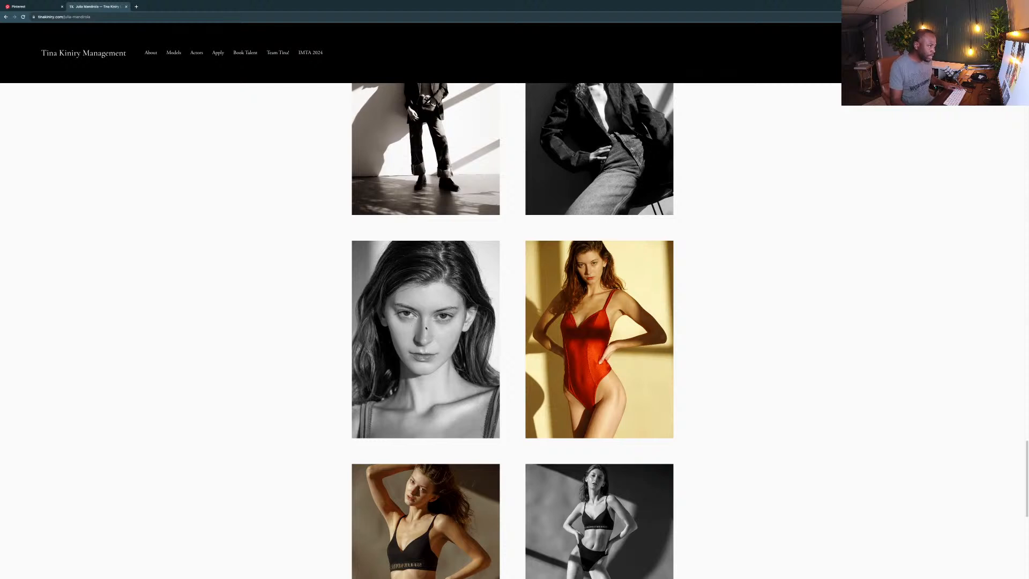
{"action": "scroll", "coordinate": [450, 333], "scroll_direction": "down", "scroll_amount": 5}
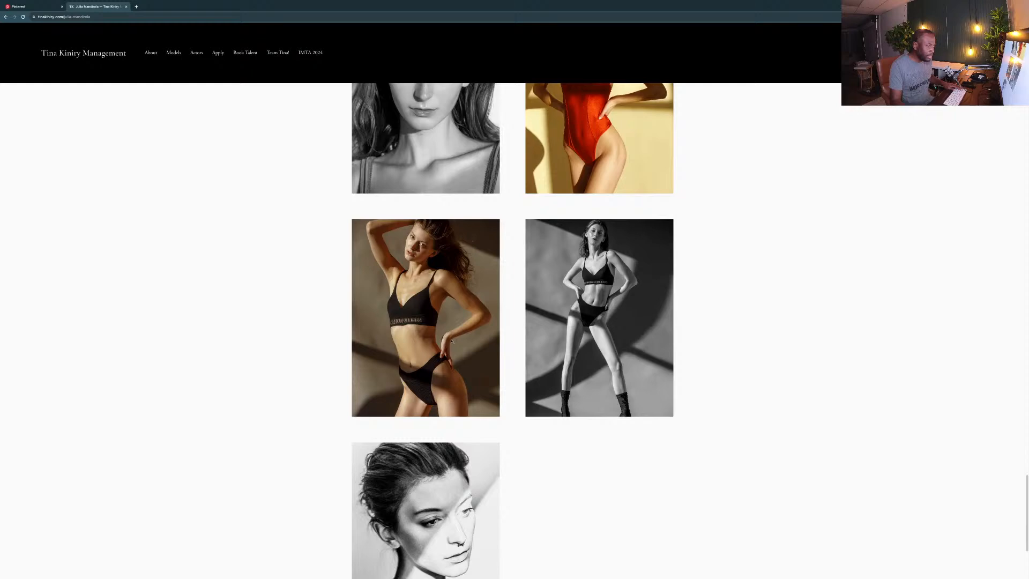
{"action": "scroll", "coordinate": [451, 341], "scroll_direction": "down", "scroll_amount": 4}
{"action": "scroll", "coordinate": [502, 335], "scroll_direction": "up", "scroll_amount": 9}
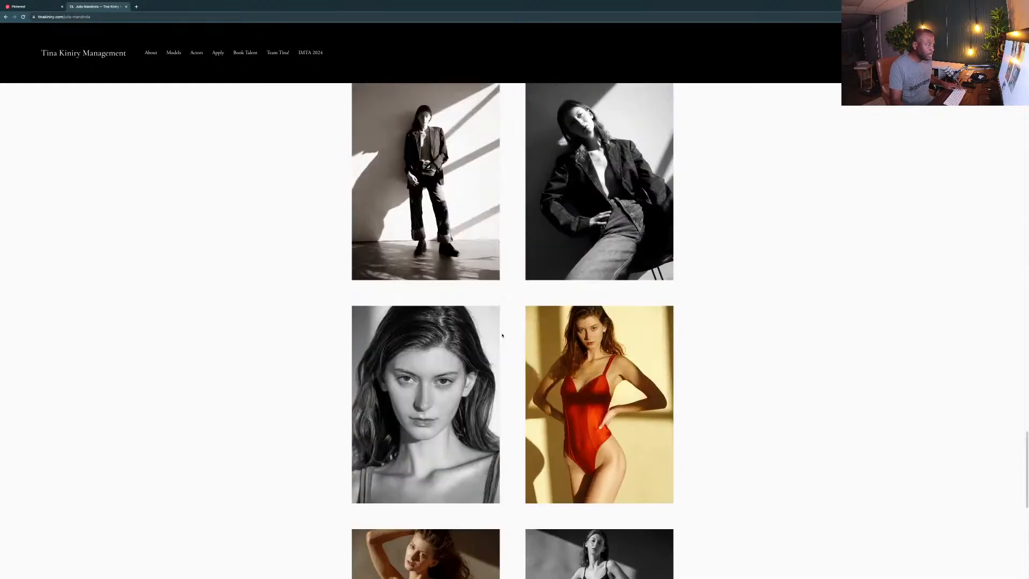
{"action": "scroll", "coordinate": [502, 336], "scroll_direction": "up", "scroll_amount": 10}
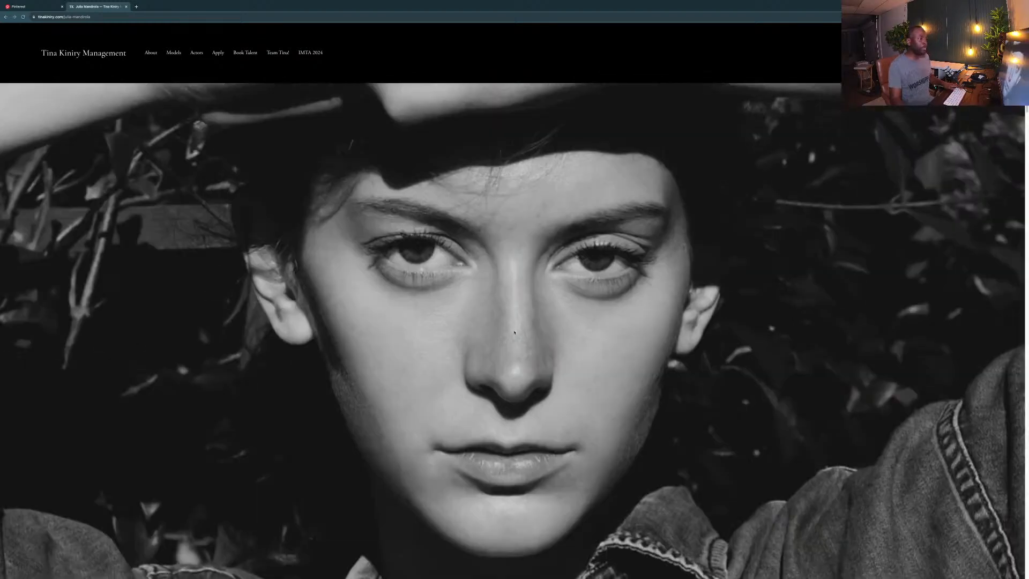
Take the browser out of full screen, close the agency portfolio page and minimise the window to return to Photoshop.
{"action": "mouse_move", "coordinate": [16, 14]}
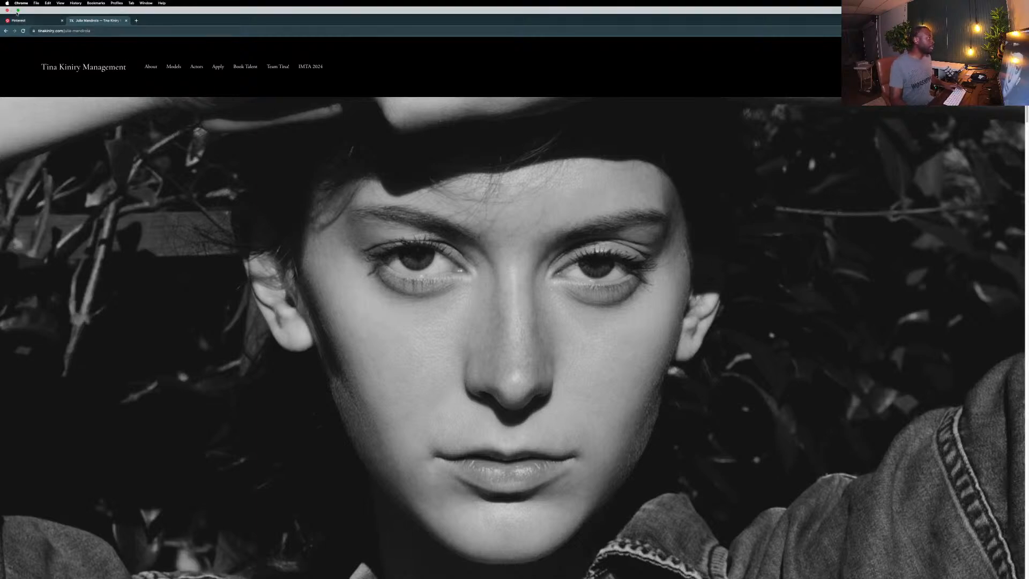
{"action": "left_click", "coordinate": [17, 11]}
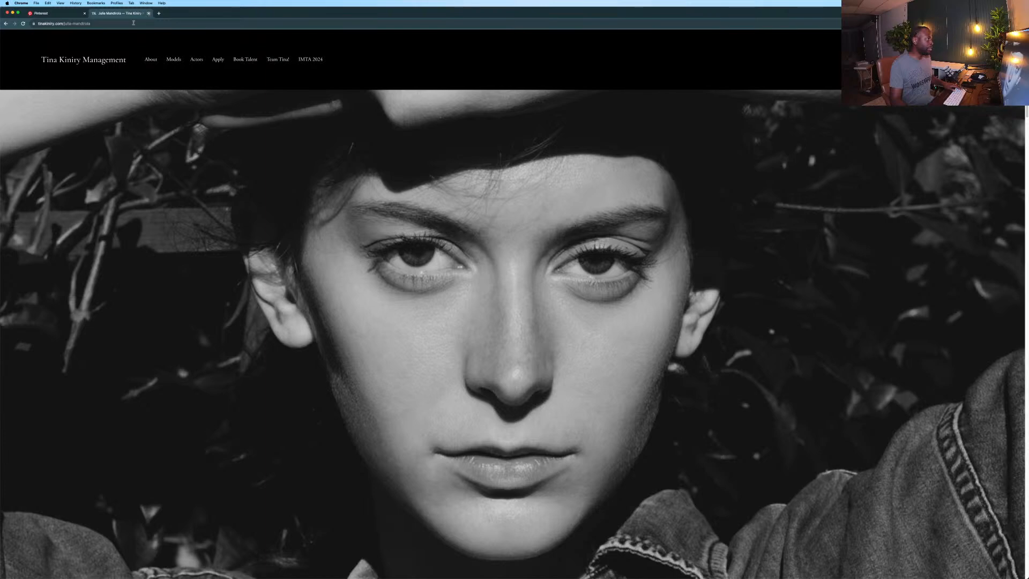
{"action": "left_click", "coordinate": [149, 13]}
{"action": "left_click", "coordinate": [13, 12]}
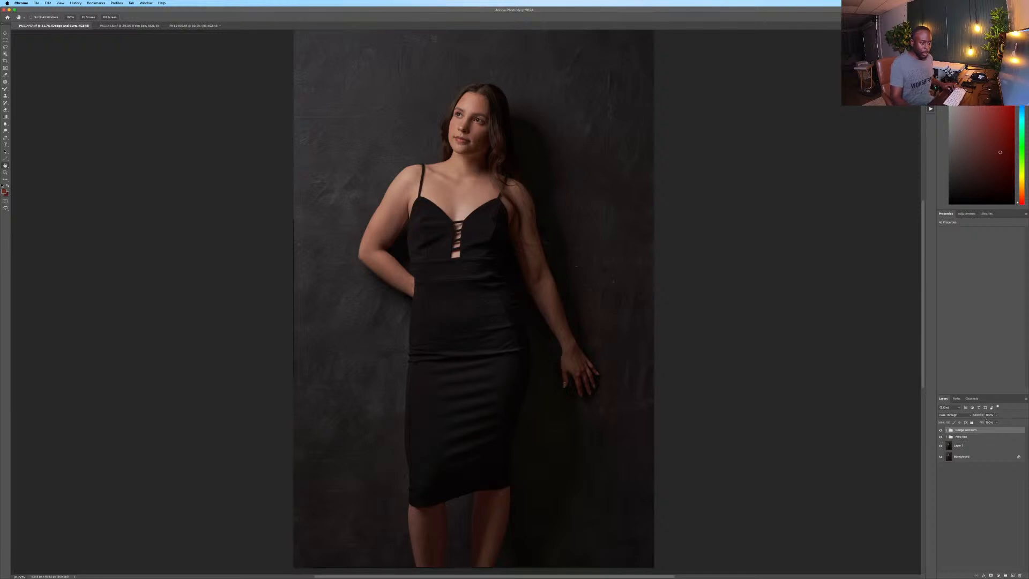
Stamp all visible layers into a new merged layer above the Dodge and Burn group in the first and second portraits.
{"action": "left_click", "coordinate": [968, 430]}
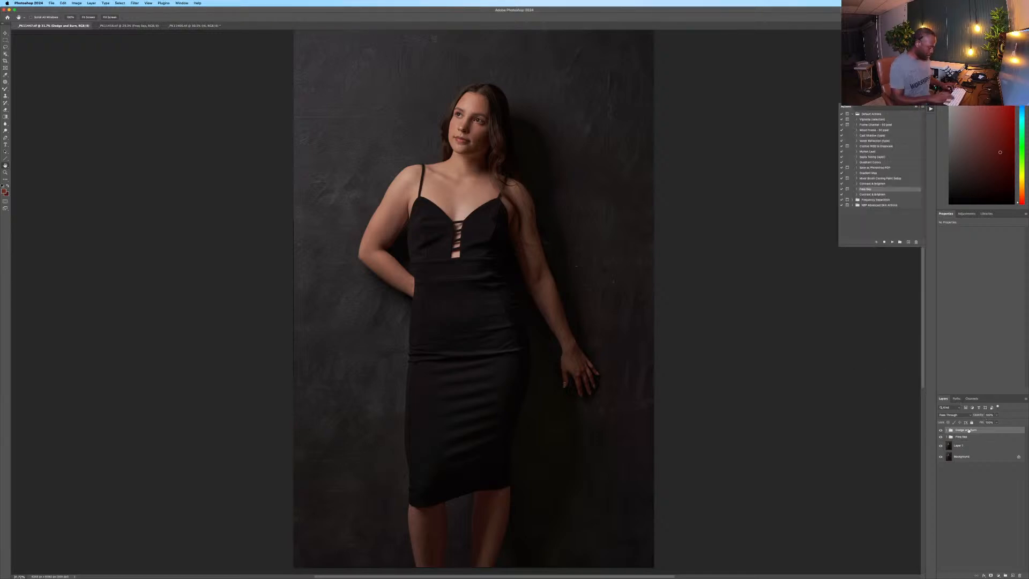
{"action": "key", "text": "super+alt+shift+e"}
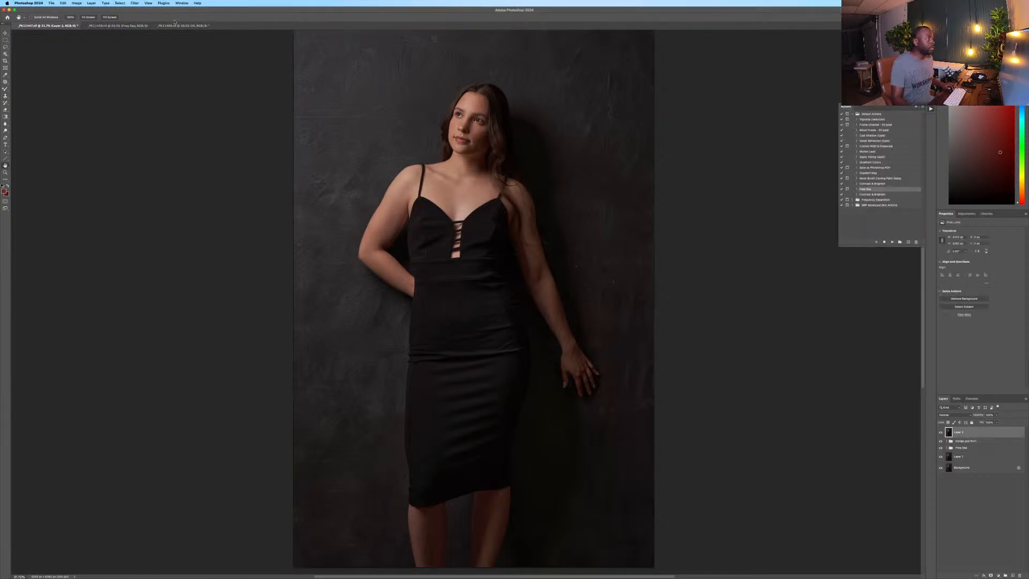
{"action": "left_click", "coordinate": [115, 25]}
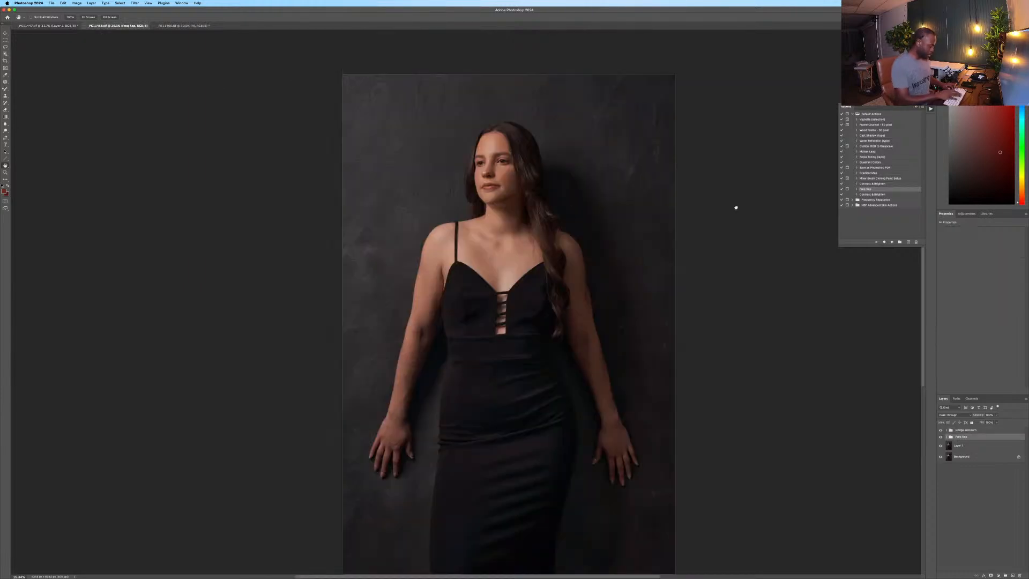
{"action": "left_click", "coordinate": [970, 430]}
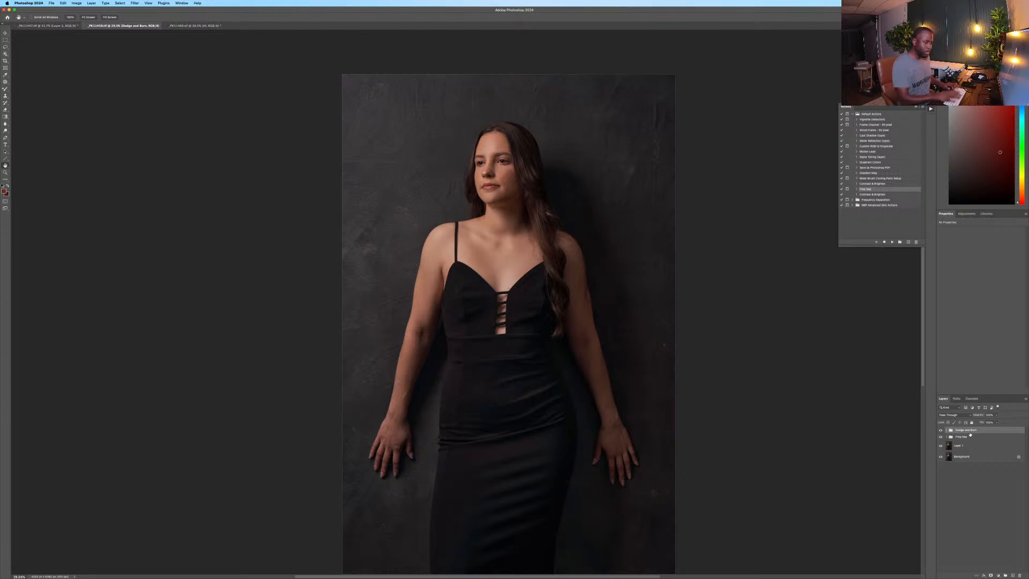
{"action": "key", "text": "super+alt+shift+e"}
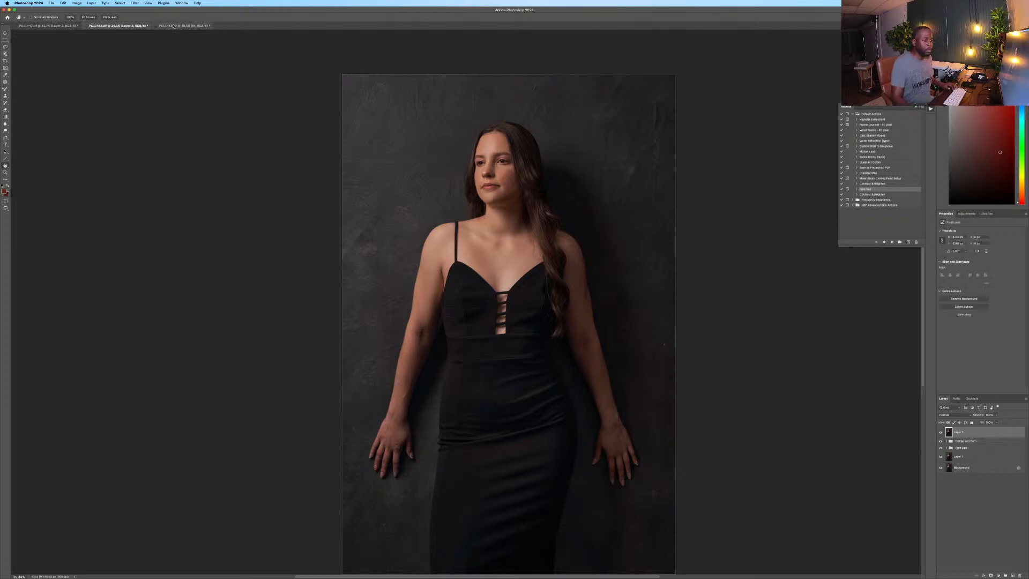
In the third portrait, collapse the frequency separation group and stamp the visible layers into a merged layer above the Dodge and Burn group.
{"action": "left_click", "coordinate": [174, 26]}
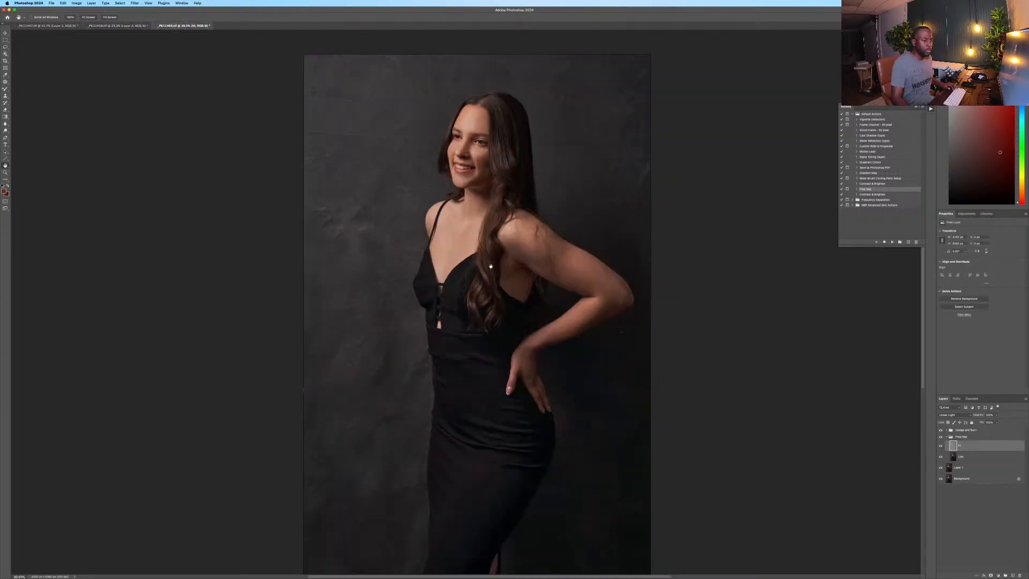
{"action": "left_click", "coordinate": [947, 437]}
{"action": "left_click", "coordinate": [952, 429]}
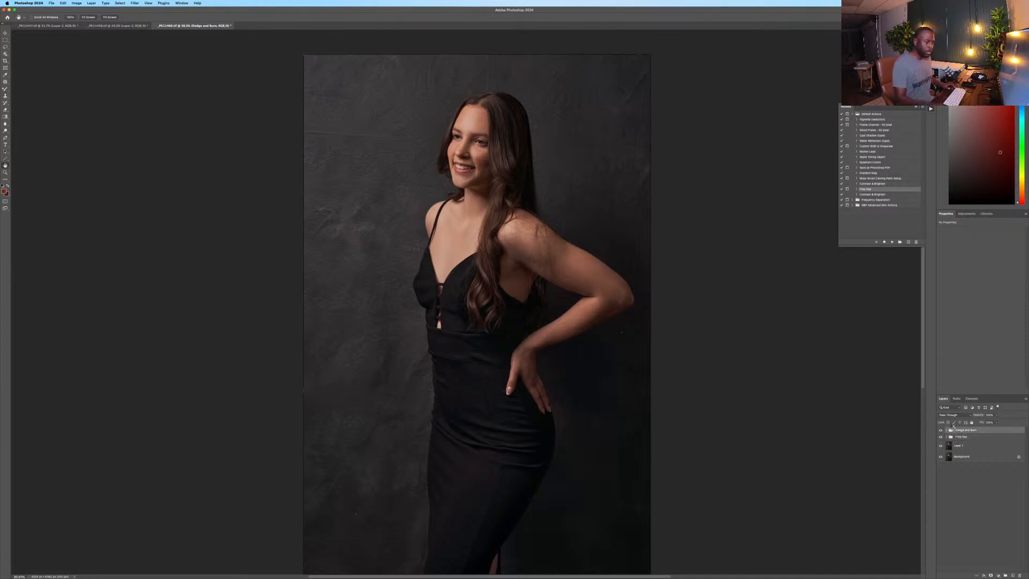
{"action": "key", "text": "super+alt+shift+e"}
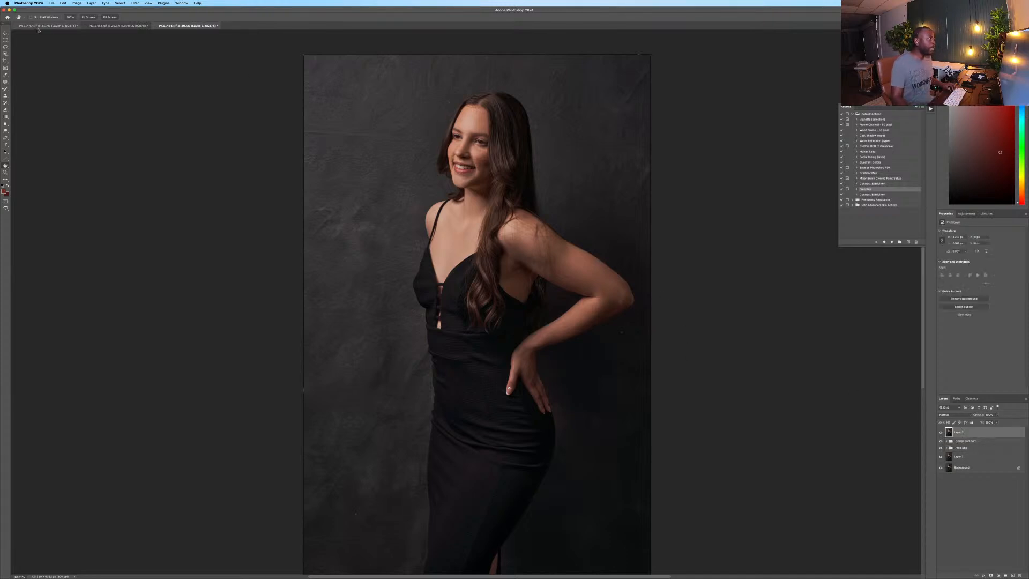
Return to the first portrait and start the Camera Raw Filter on its merged layer.
{"action": "left_click", "coordinate": [39, 26]}
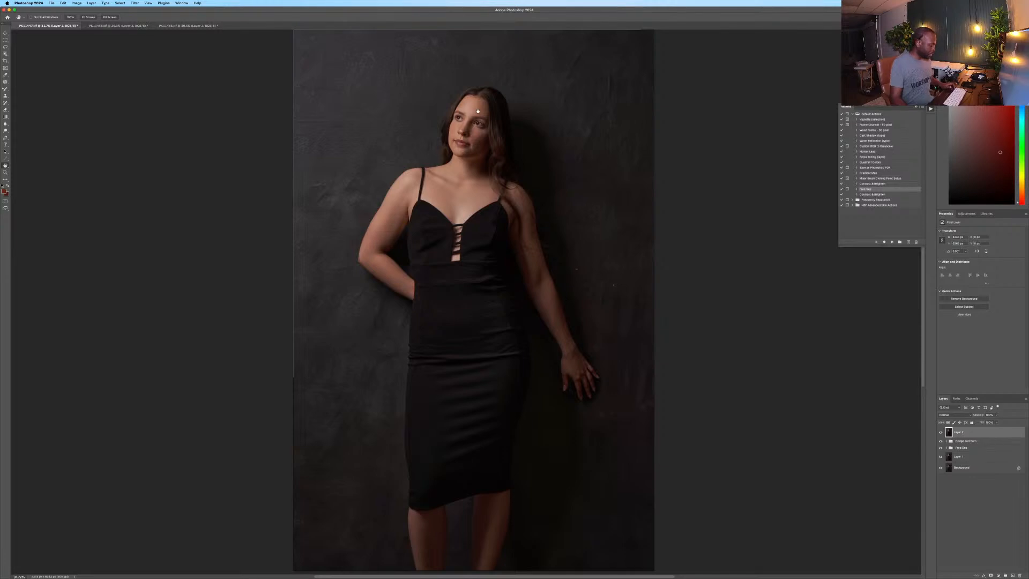
{"action": "scroll", "coordinate": [474, 76], "scroll_direction": "up", "scroll_amount": 5}
{"action": "scroll", "coordinate": [474, 96], "scroll_direction": "down", "scroll_amount": 1}
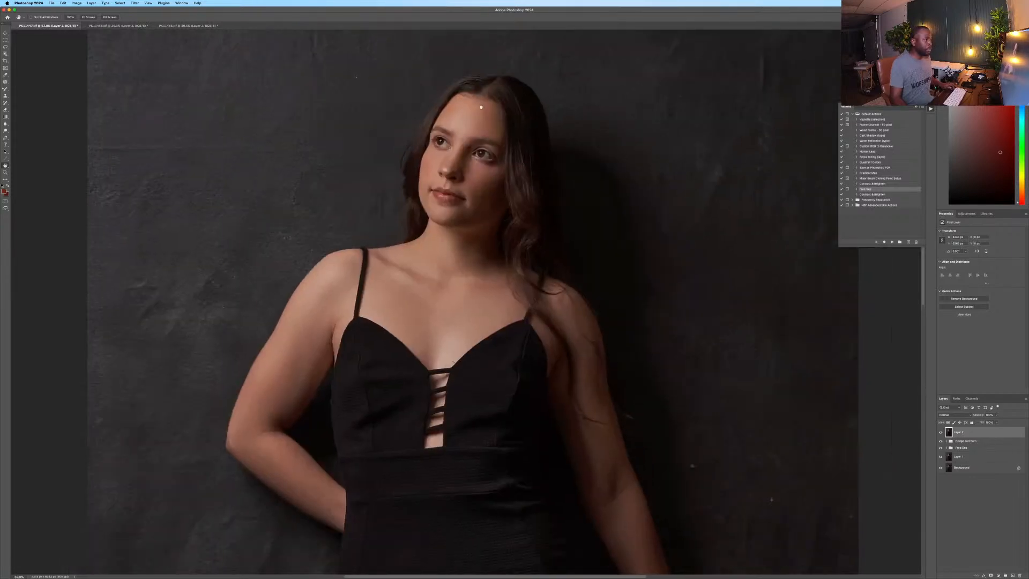
{"action": "left_click", "coordinate": [135, 3]}
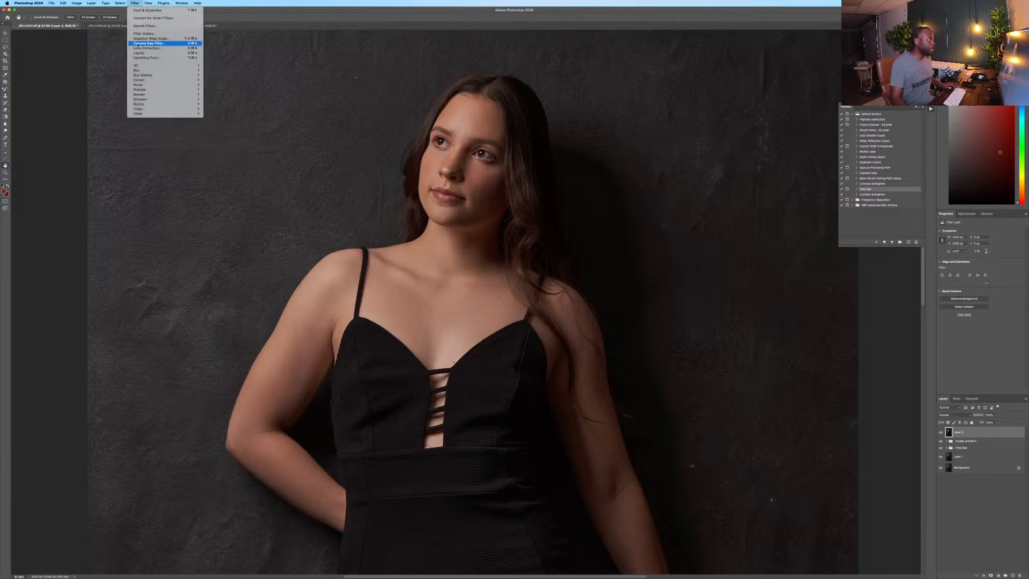
Slightly lower the Oranges luminance in the Camera Raw Filter's Color Mixer, judging the face up close, and apply the filter.
{"action": "left_click", "coordinate": [138, 43]}
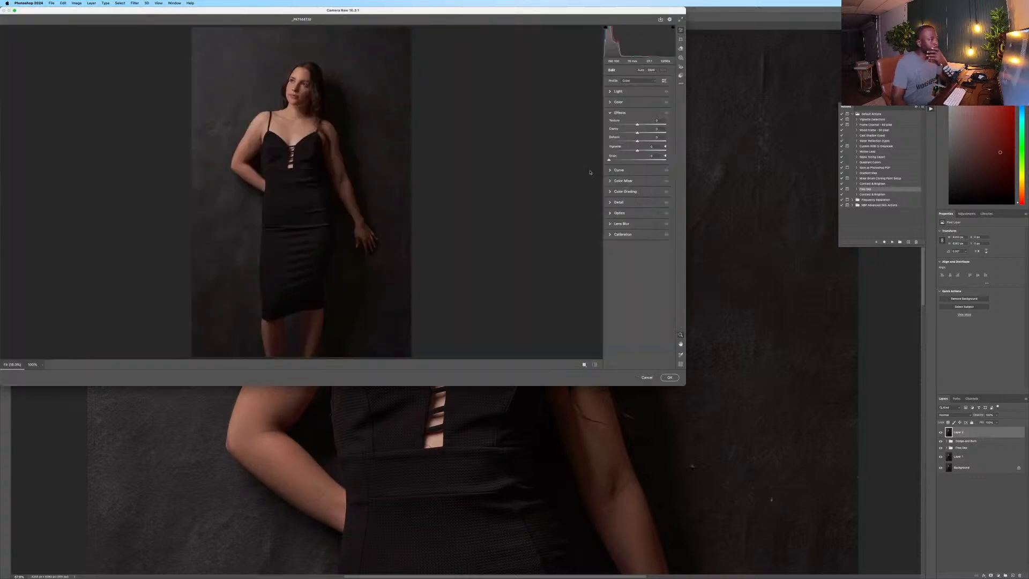
{"action": "left_click", "coordinate": [609, 181]}
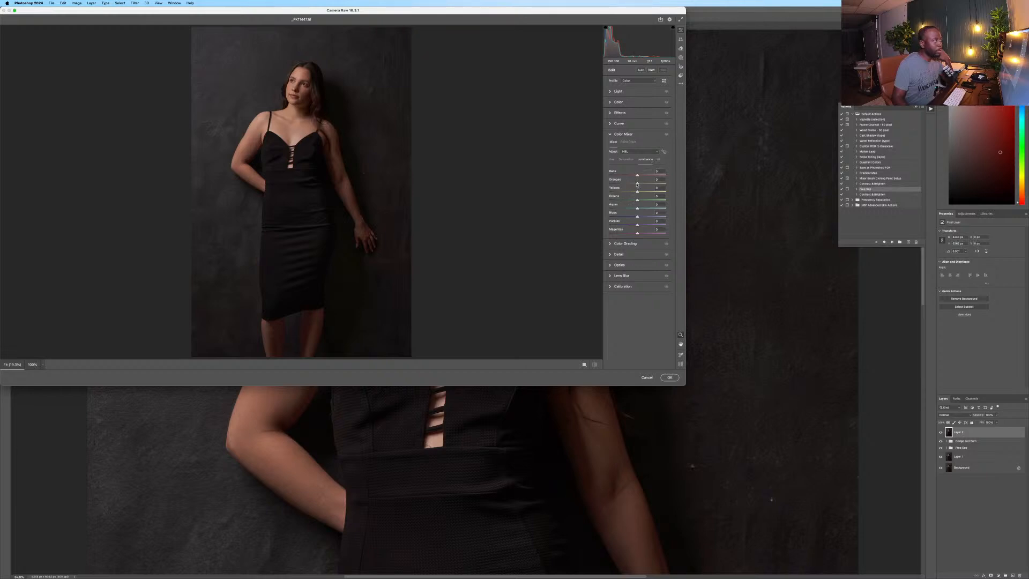
{"action": "left_click_drag", "start_coordinate": [637, 183], "coordinate": [634, 184]}
{"action": "left_click_drag", "start_coordinate": [455, 14], "coordinate": [533, 201]}
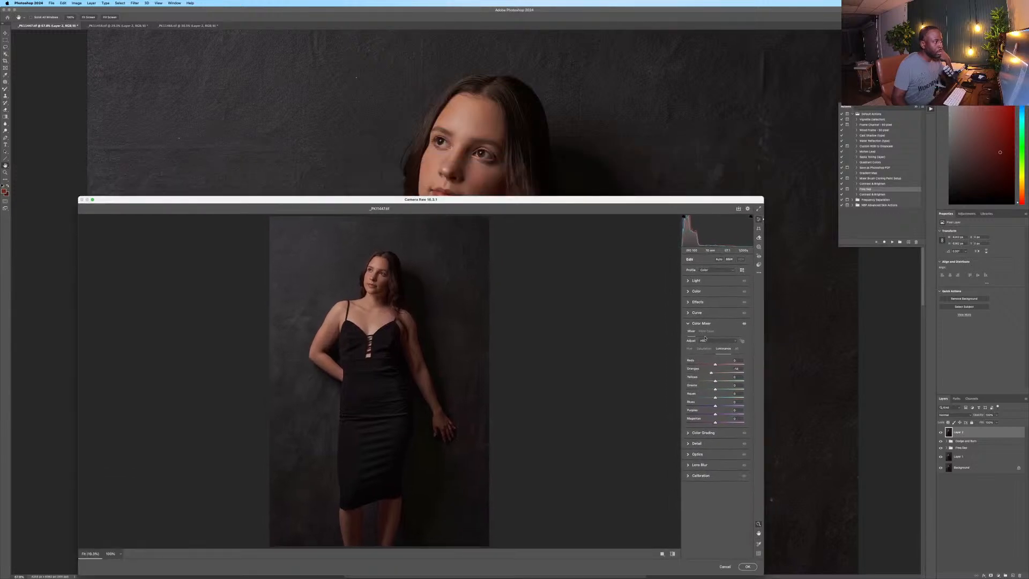
{"action": "left_click", "coordinate": [379, 261]}
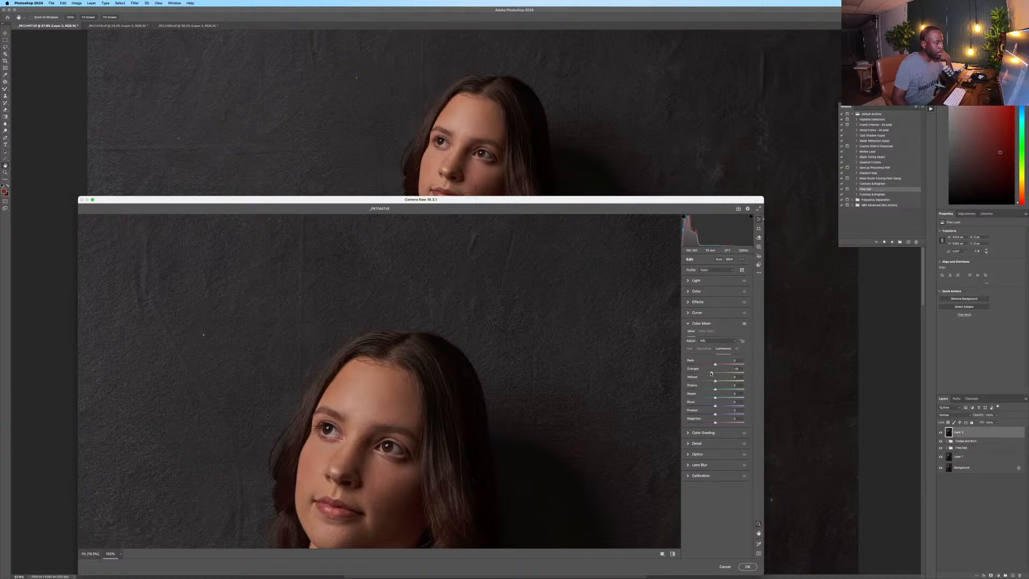
{"action": "mouse_move", "coordinate": [709, 373]}
{"action": "left_mouse_down"}
{"action": "mouse_move", "coordinate": [687, 373]}
{"action": "mouse_move", "coordinate": [713, 379]}
{"action": "left_mouse_up"}
{"action": "left_click_drag", "start_coordinate": [623, 203], "coordinate": [648, 50]}
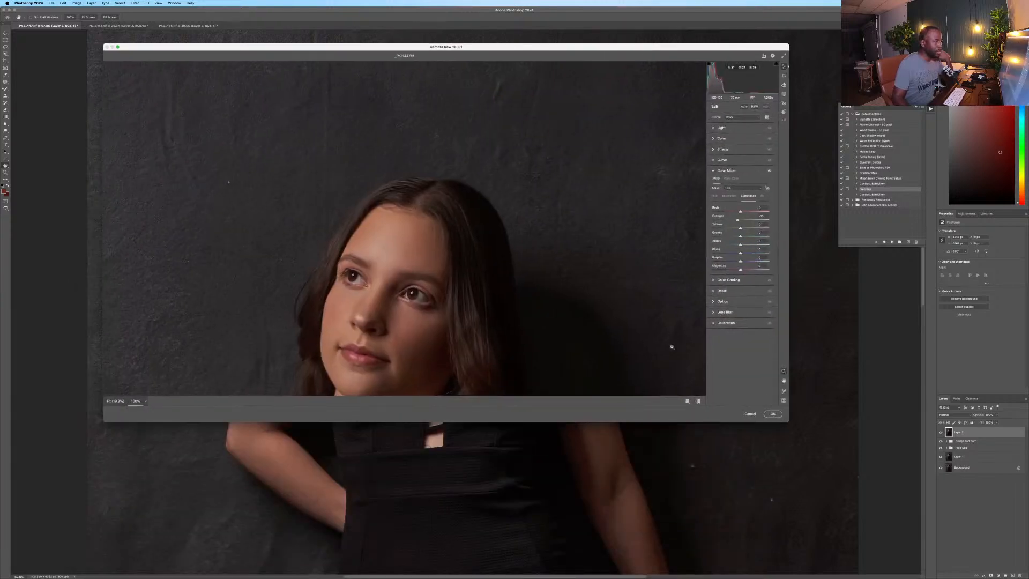
{"action": "left_click", "coordinate": [773, 413]}
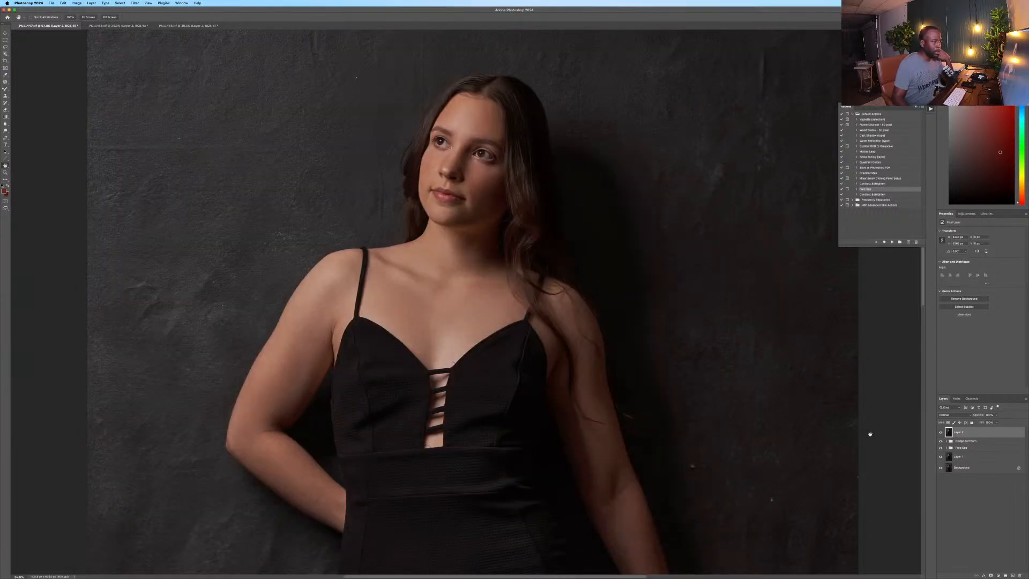
Rename the top layer as "skin tone".
{"action": "double_click", "coordinate": [961, 433]}
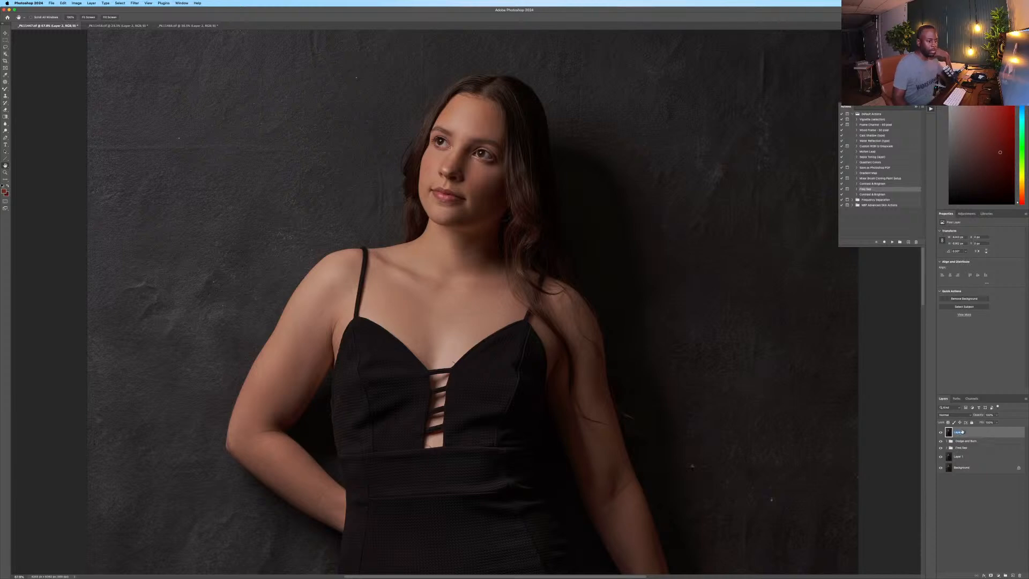
{"action": "type", "text": "skin t"}
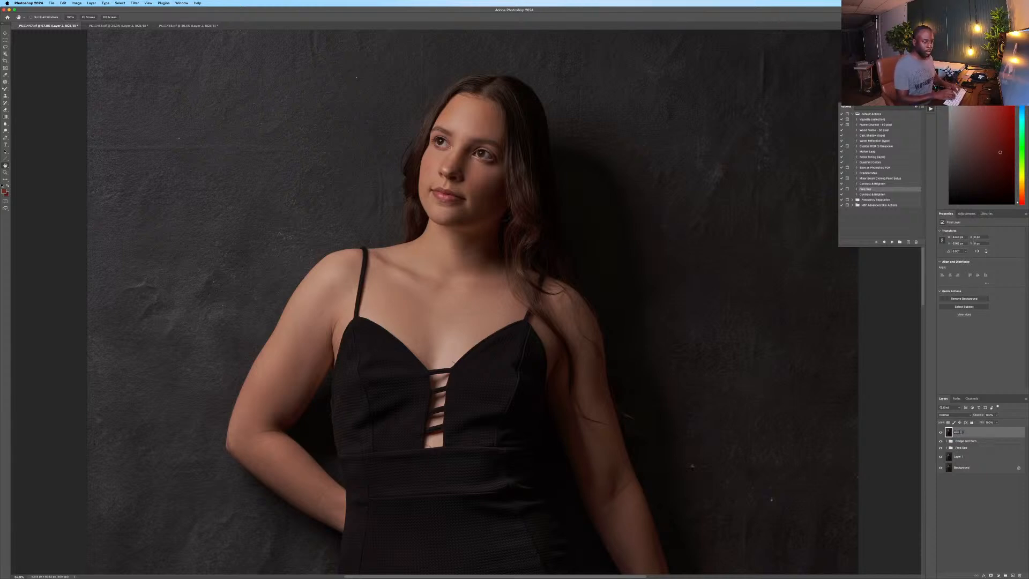
{"action": "type", "text": "one"}
{"action": "key", "text": "Return"}
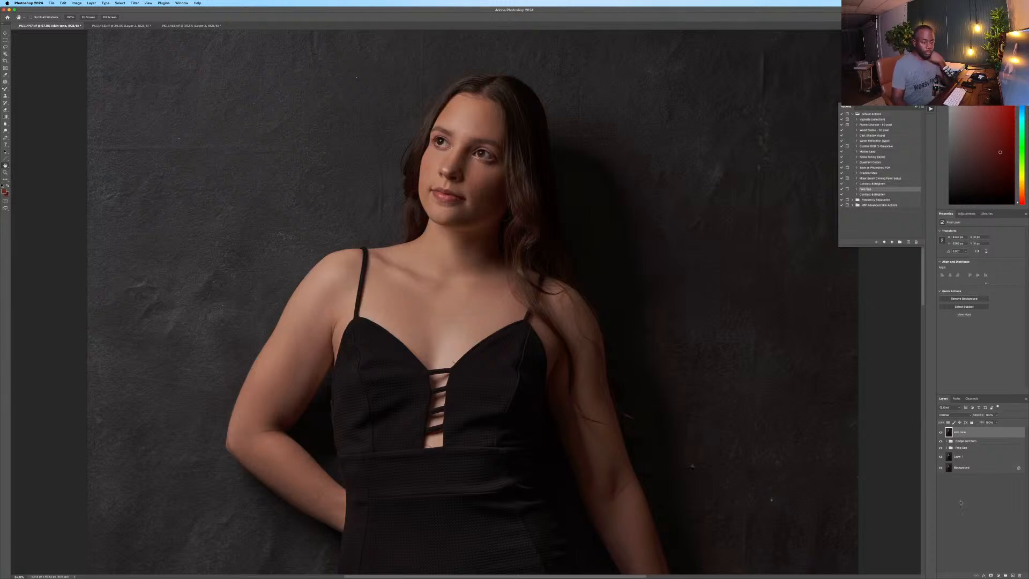
Add a Levels adjustment layer, strongly lower its white input level to brighten the image, and set its blend mode to Luminosity.
{"action": "left_click", "coordinate": [998, 576]}
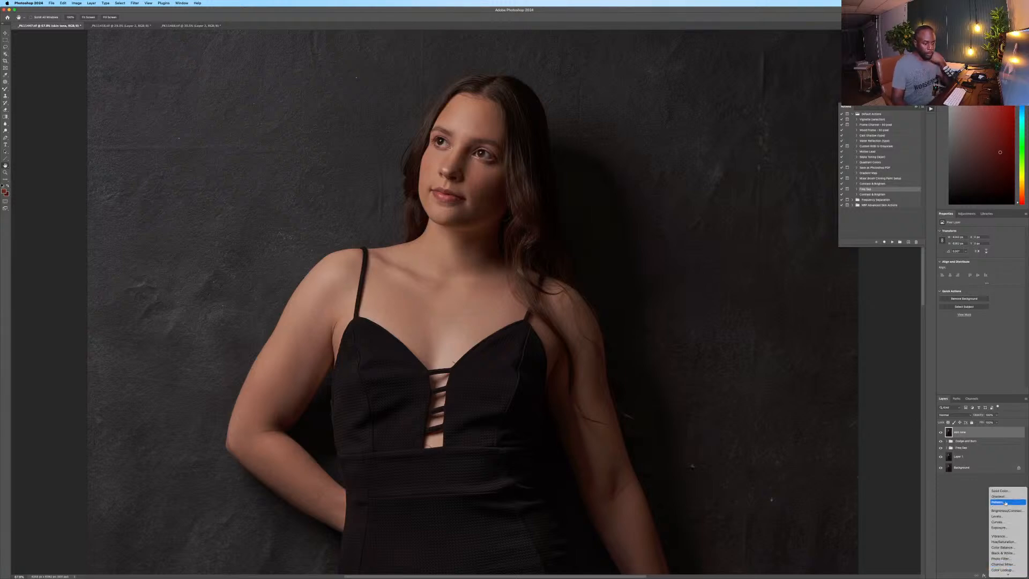
{"action": "left_click", "coordinate": [996, 516]}
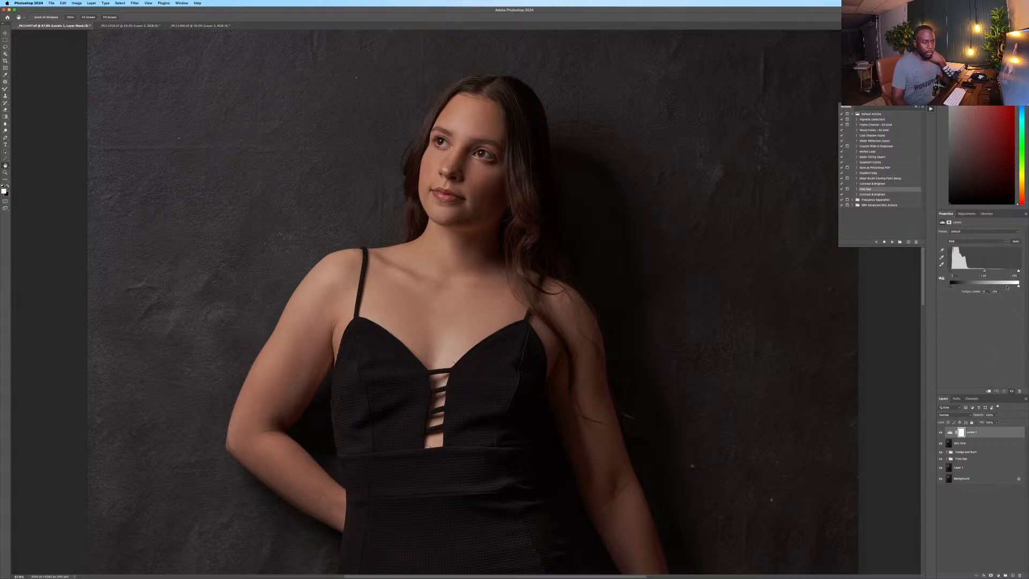
{"action": "left_click_drag", "start_coordinate": [1018, 272], "coordinate": [969, 281]}
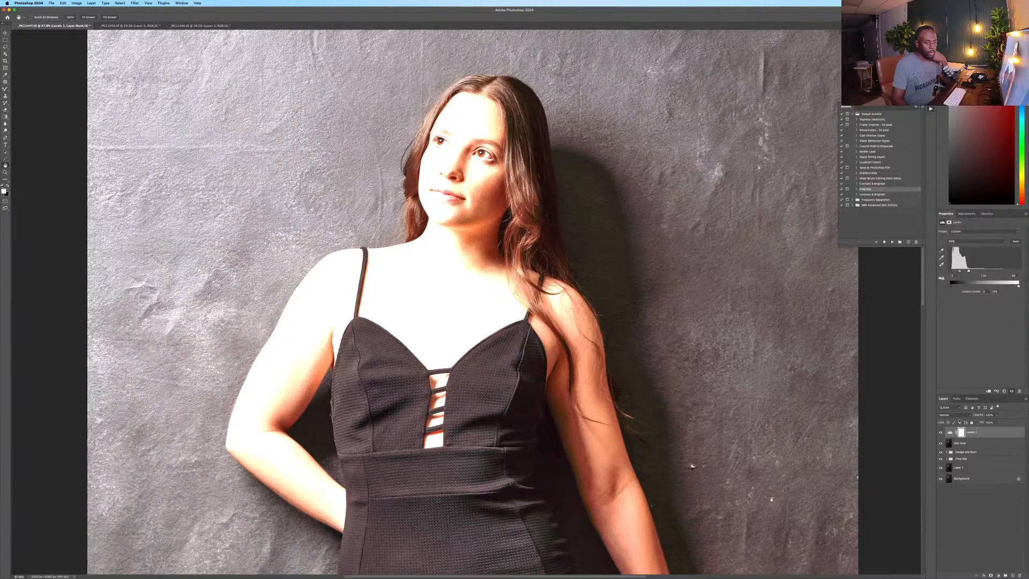
{"action": "left_click", "coordinate": [954, 415]}
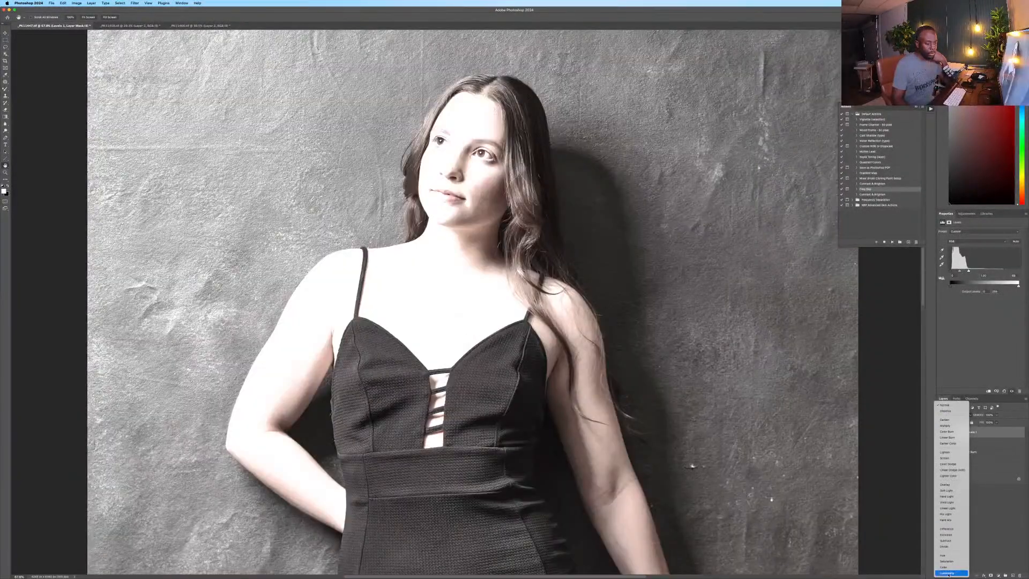
{"action": "left_click", "coordinate": [948, 573]}
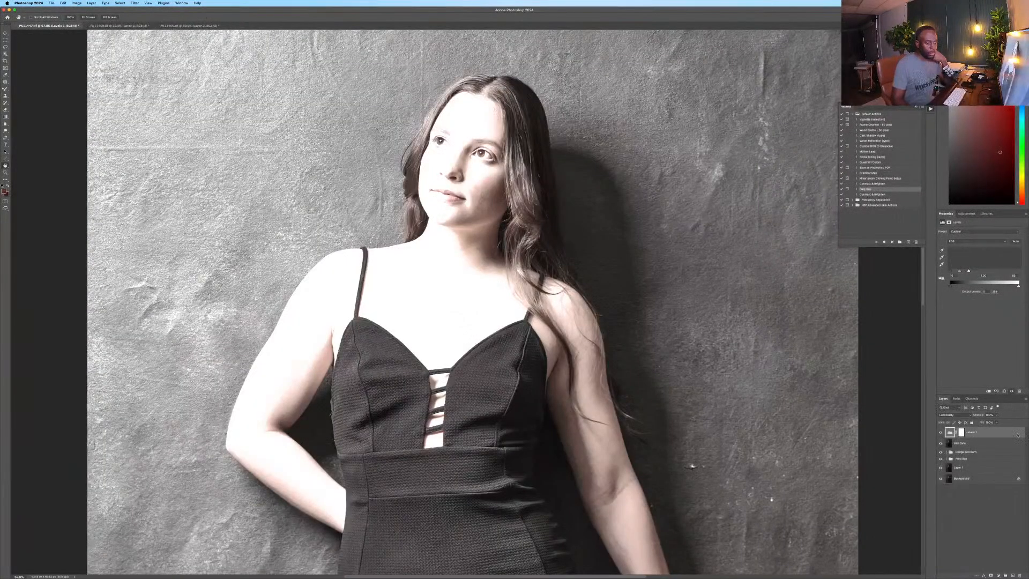
Limit the Levels layer to the skin highlights with Blend If, splitting the Underlying Layer's black slider for a soft transition.
{"action": "double_click", "coordinate": [1018, 436]}
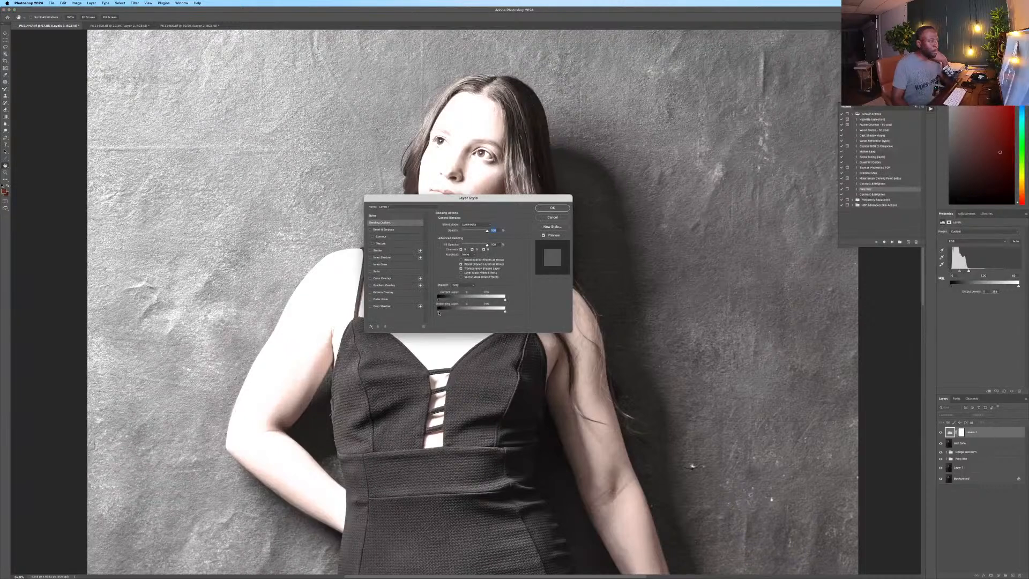
{"action": "left_click_drag", "start_coordinate": [440, 313], "coordinate": [459, 314]}
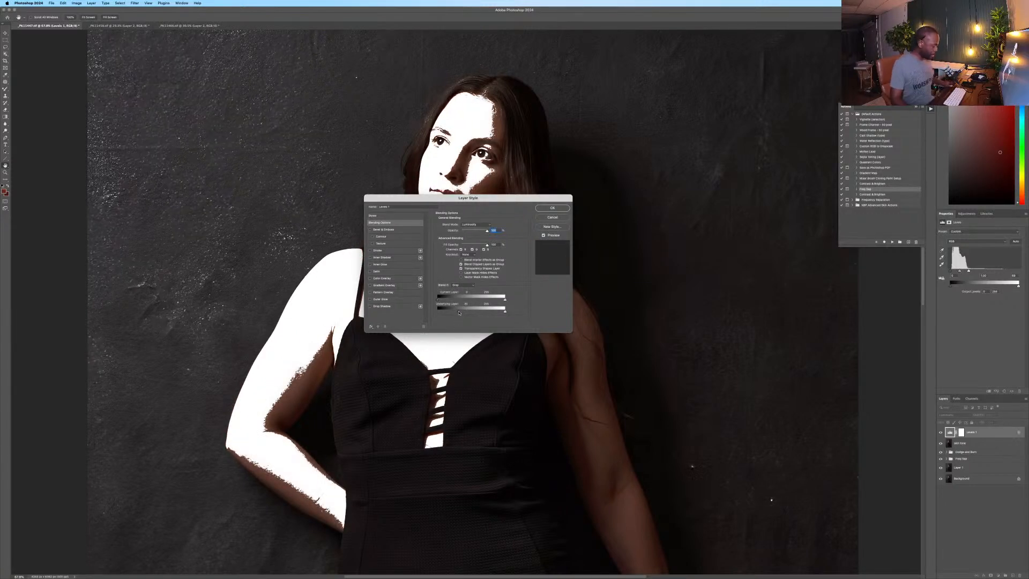
{"action": "key", "text": "alt"}
{"action": "left_click_drag", "start_coordinate": [459, 312], "coordinate": [480, 312]}
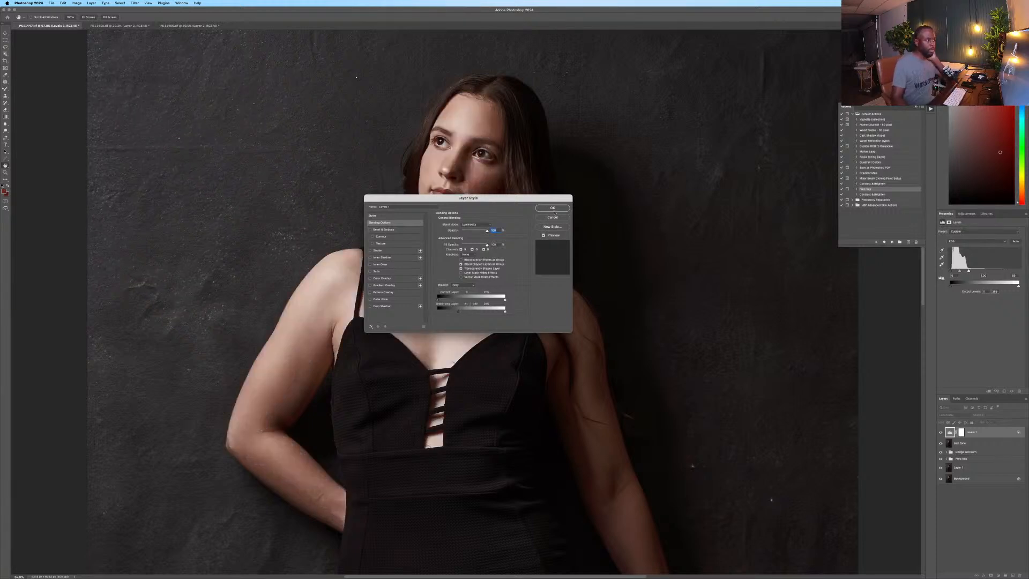
{"action": "key", "text": "Return"}
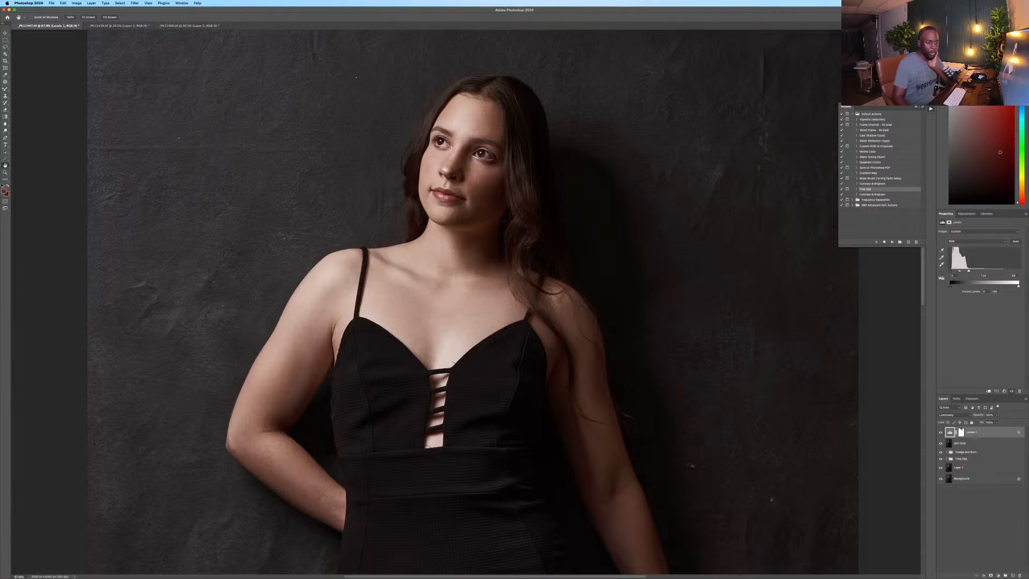
Invert the Levels layer's mask to black and activate the Brush tool for painting on it.
{"action": "left_click", "coordinate": [960, 432]}
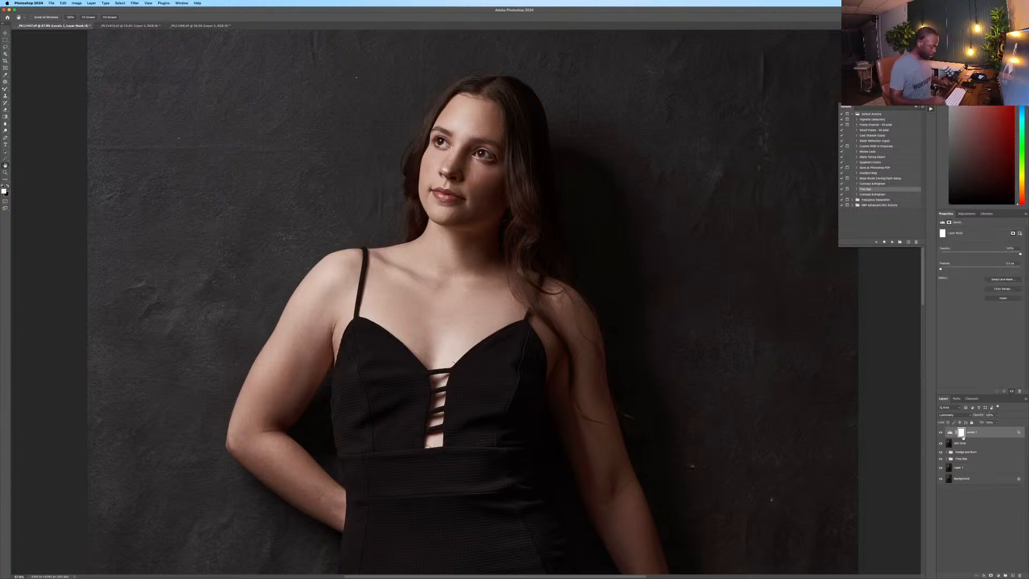
{"action": "key", "text": "super+i"}
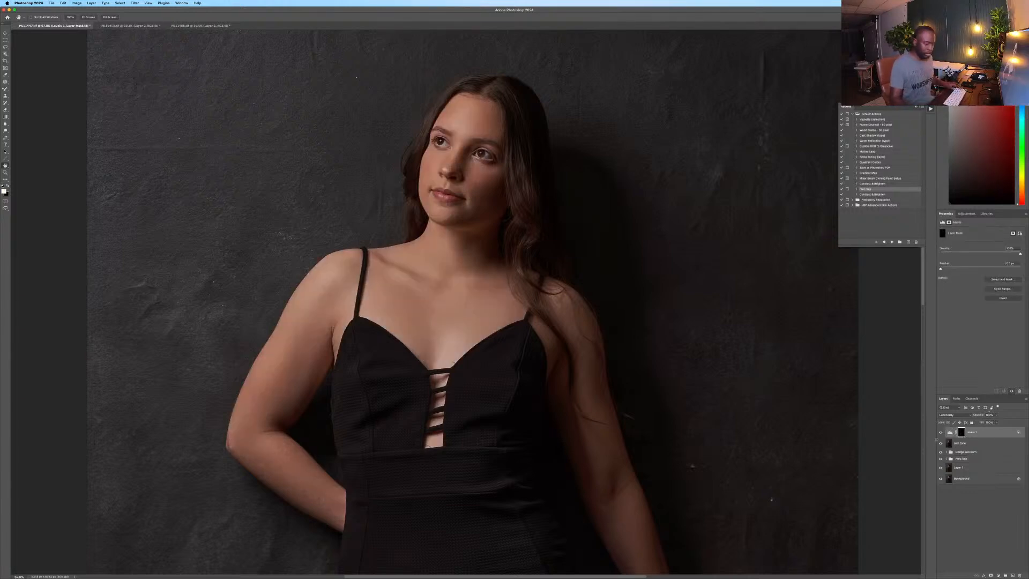
{"action": "key", "text": "b"}
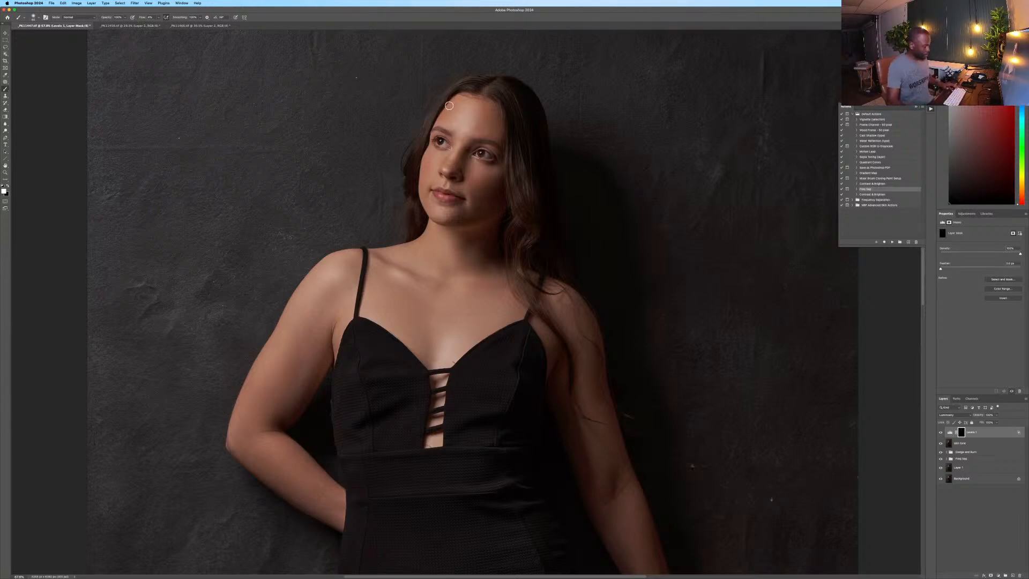
Compare the portrait with and without the Levels layer, and stamp all visible layers into a new top layer.
{"action": "scroll", "coordinate": [487, 170], "scroll_direction": "down", "scroll_amount": 10}
{"action": "scroll", "coordinate": [501, 136], "scroll_direction": "up", "scroll_amount": 5}
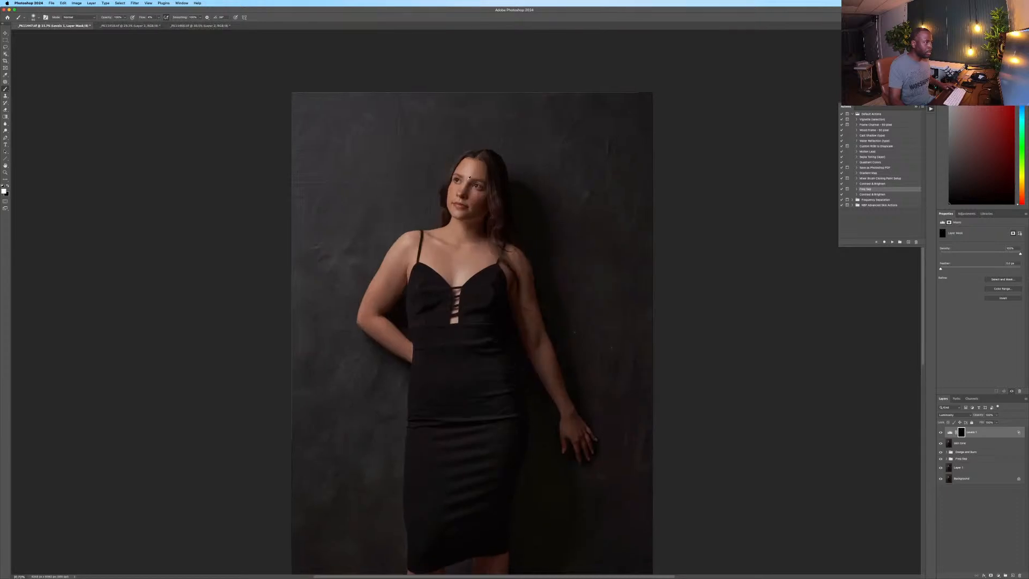
{"action": "scroll", "coordinate": [689, 307], "scroll_direction": "down", "scroll_amount": 2}
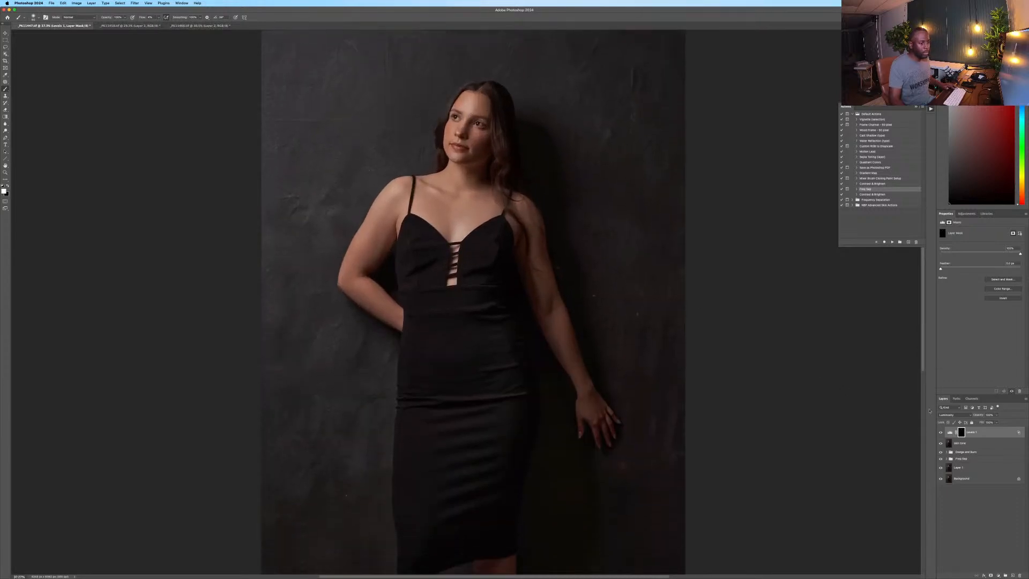
{"action": "left_click", "coordinate": [940, 432]}
{"action": "left_click", "coordinate": [939, 433]}
{"action": "left_click", "coordinate": [939, 432]}
{"action": "left_click", "coordinate": [939, 433]}
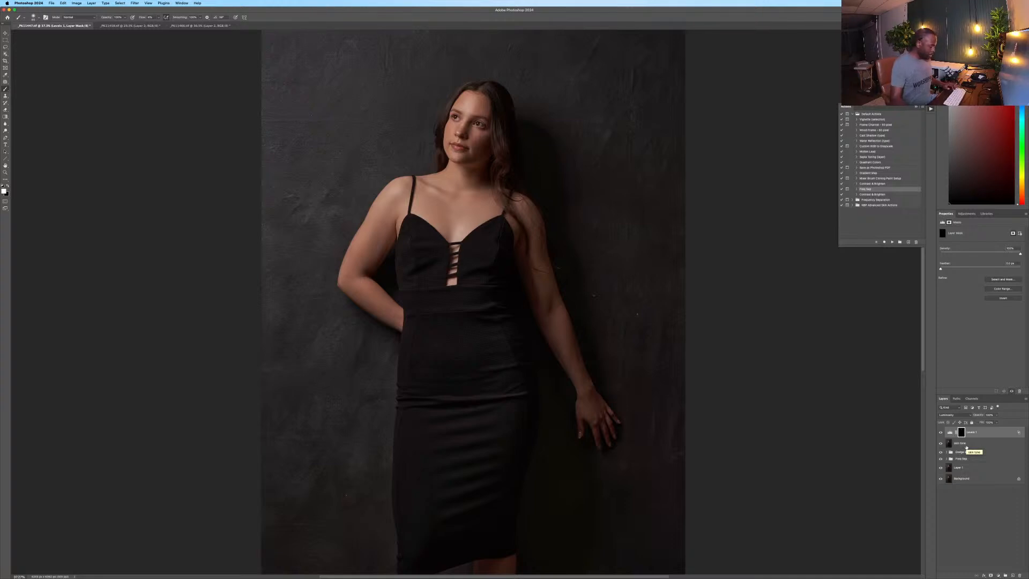
{"action": "key", "text": "alt+shift+super+e"}
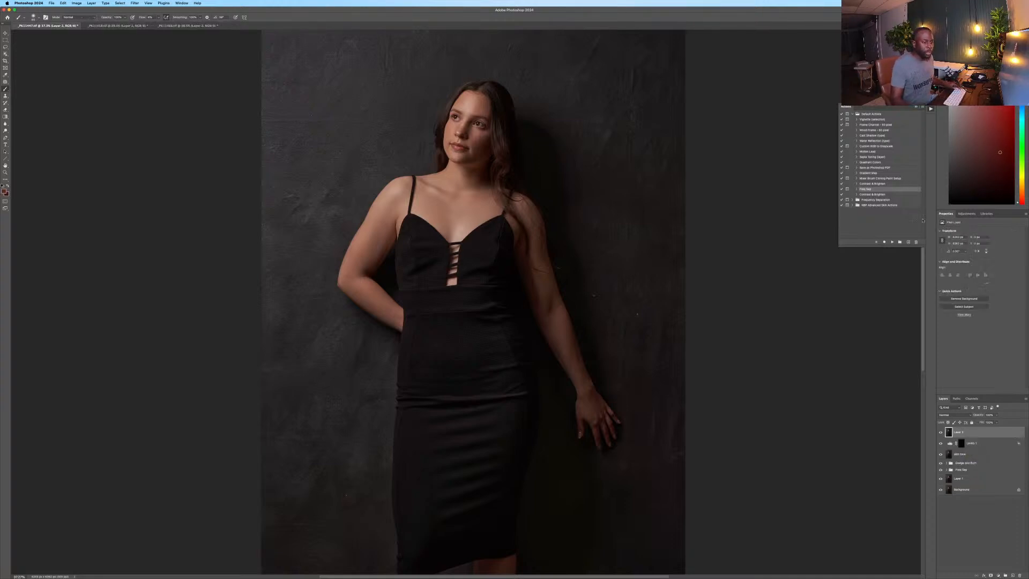
Reapply the last-used Camera Raw Filter to the top layer of the second and third open portraits.
{"action": "left_click", "coordinate": [118, 25]}
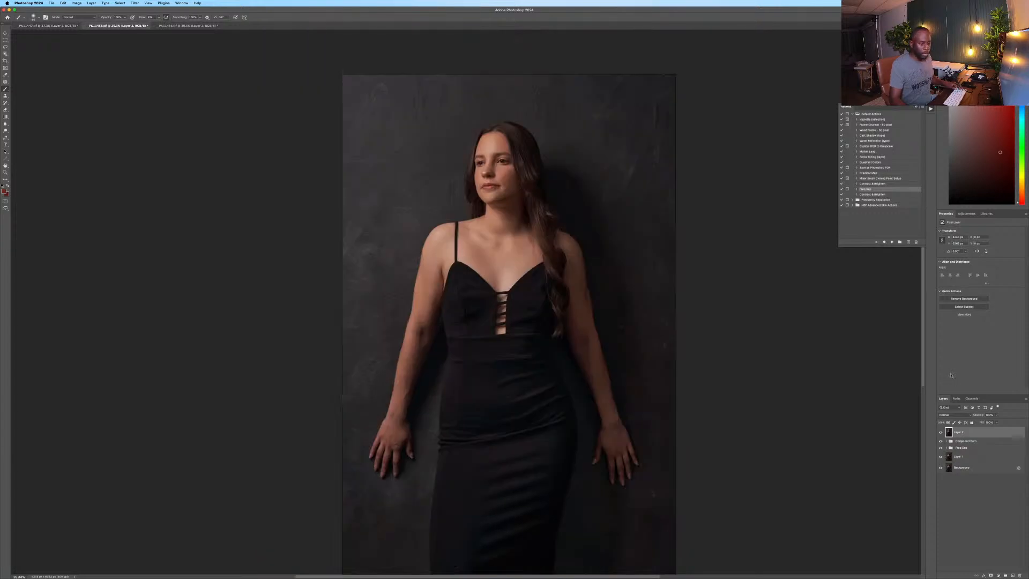
{"action": "left_click", "coordinate": [133, 4]}
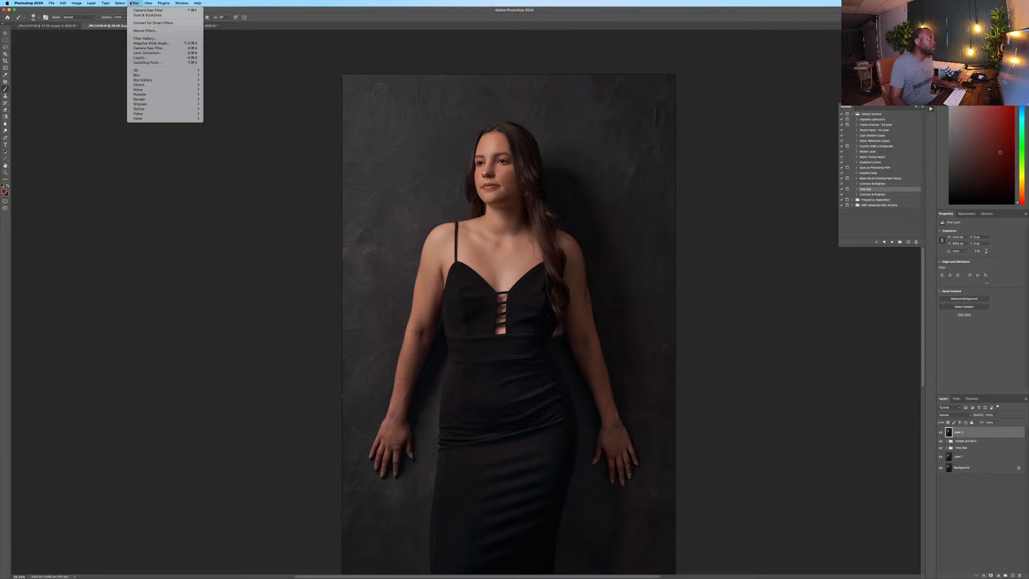
{"action": "left_click", "coordinate": [146, 10]}
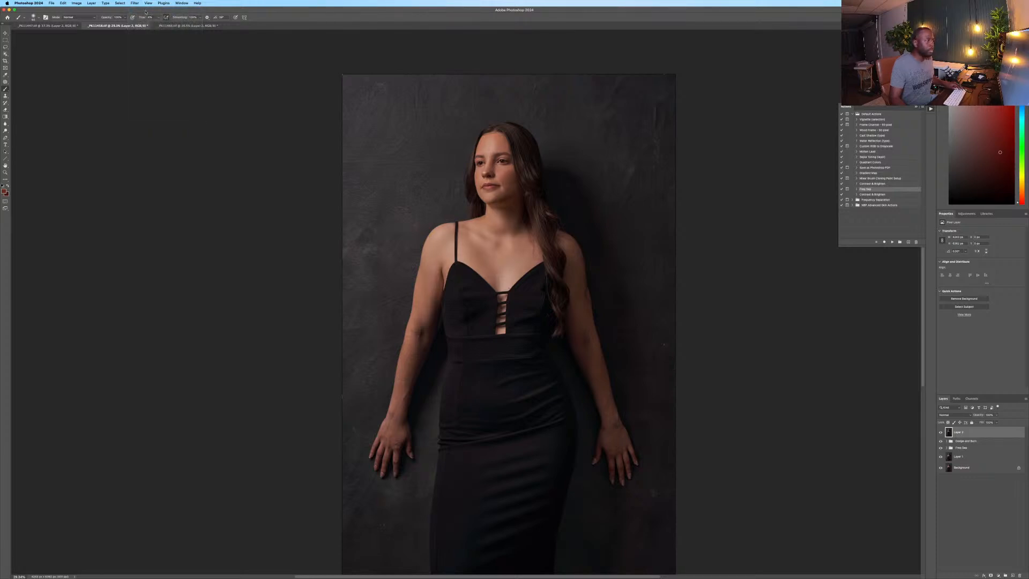
{"action": "left_click", "coordinate": [188, 25]}
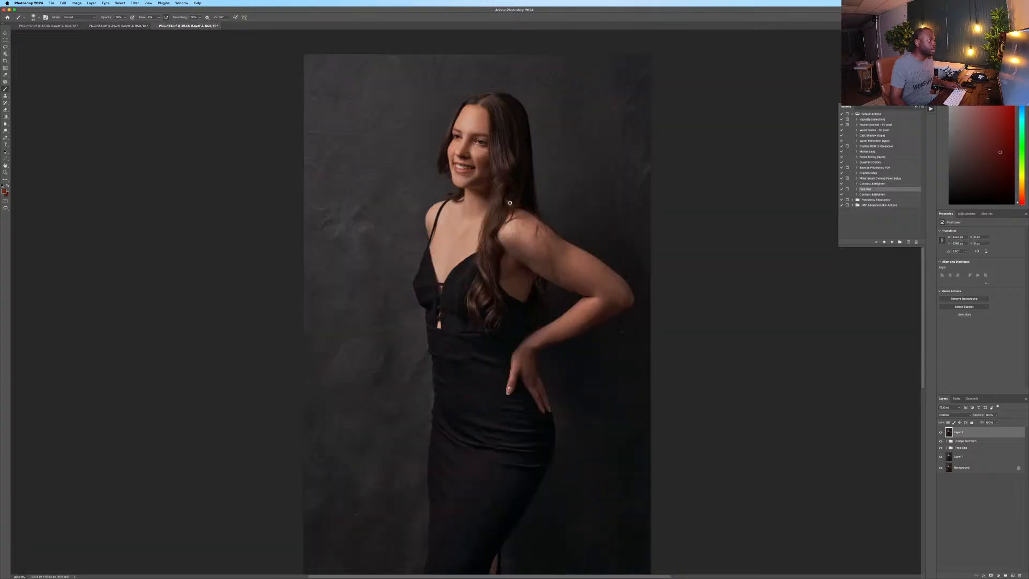
{"action": "left_click", "coordinate": [135, 3]}
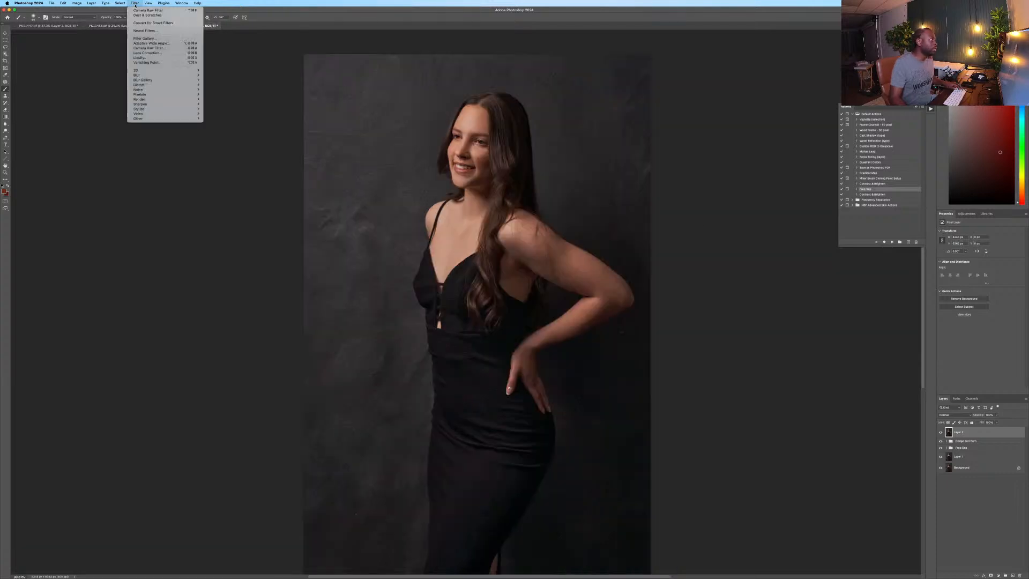
{"action": "left_click", "coordinate": [146, 10]}
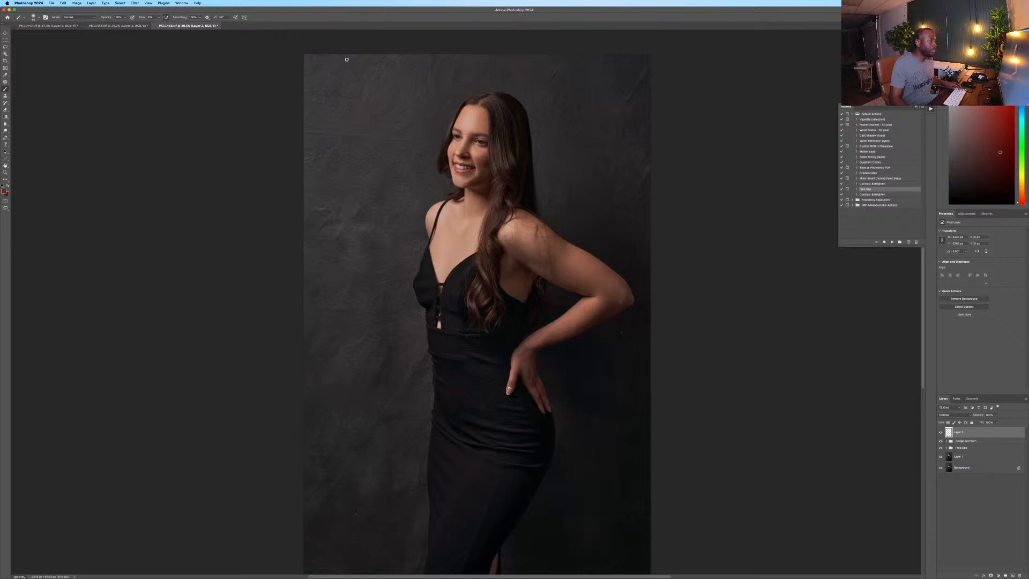
Copy the Levels layer with its black mask from the first portrait into the second and third portraits.
{"action": "left_click", "coordinate": [63, 26]}
{"action": "left_click", "coordinate": [981, 445]}
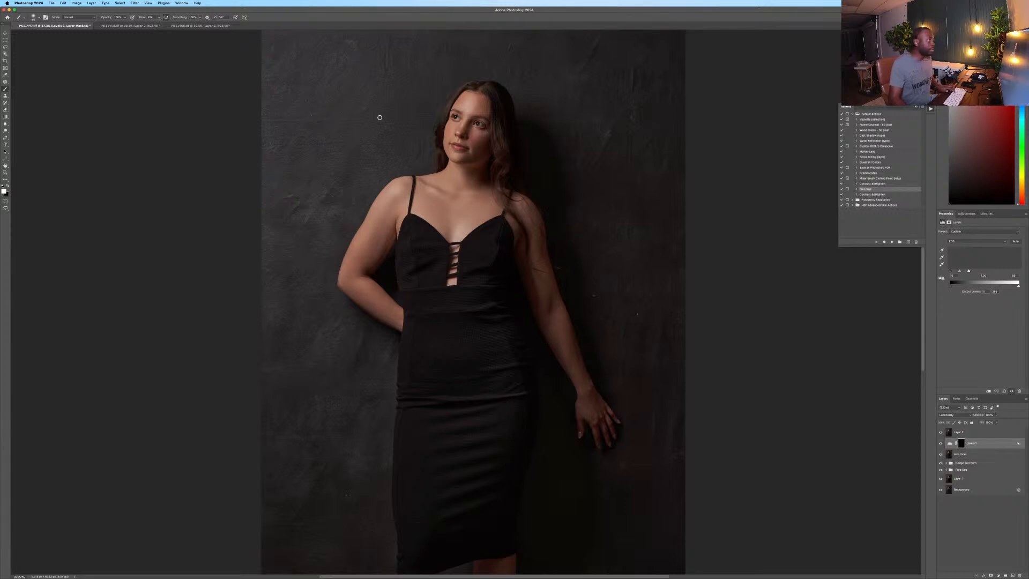
{"action": "left_click", "coordinate": [131, 25]}
{"action": "key", "text": "super+v"}
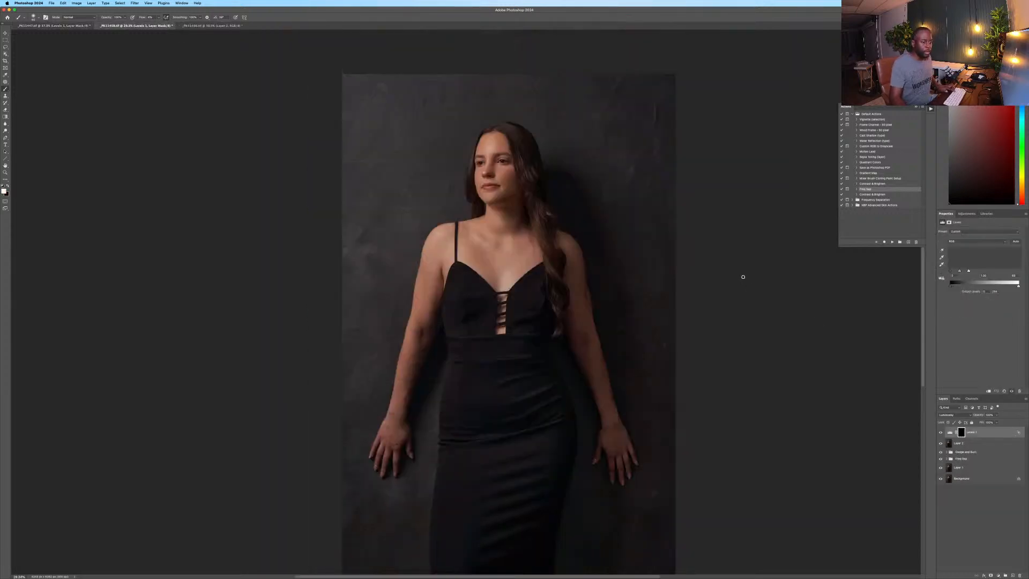
{"action": "left_click", "coordinate": [203, 26]}
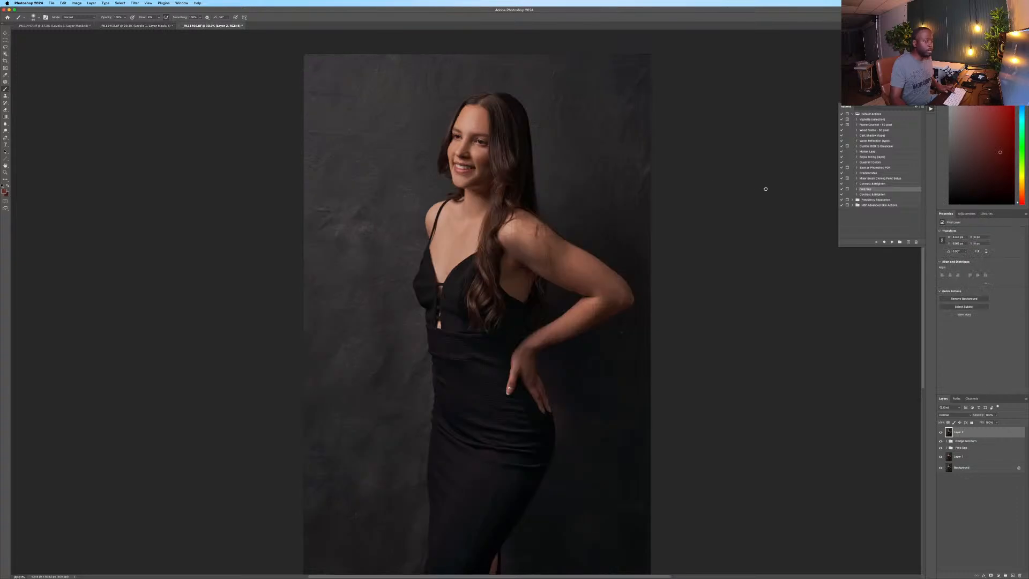
{"action": "left_click", "coordinate": [950, 432]}
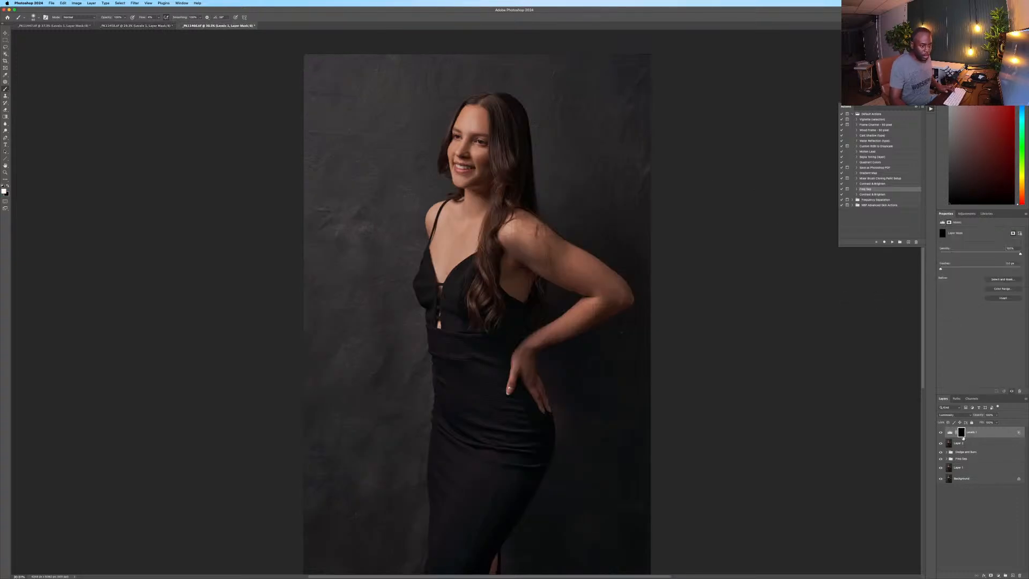
Replace the copied mask on the Levels layer with a fresh black layer mask in the second and third portraits.
{"action": "left_click", "coordinate": [993, 576]}
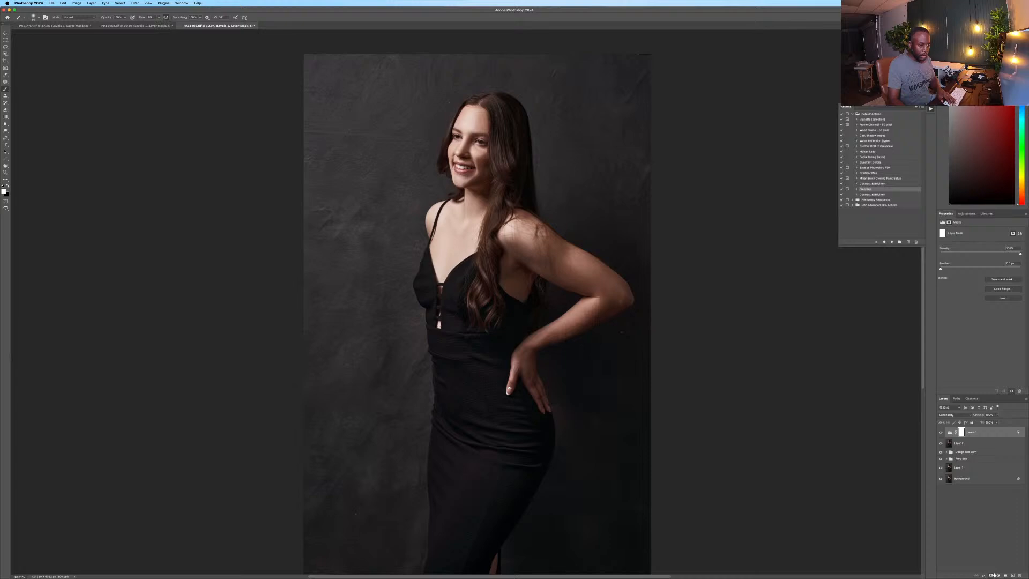
{"action": "left_click", "coordinate": [154, 26]}
{"action": "left_click_drag", "start_coordinate": [966, 437], "coordinate": [1020, 575]}
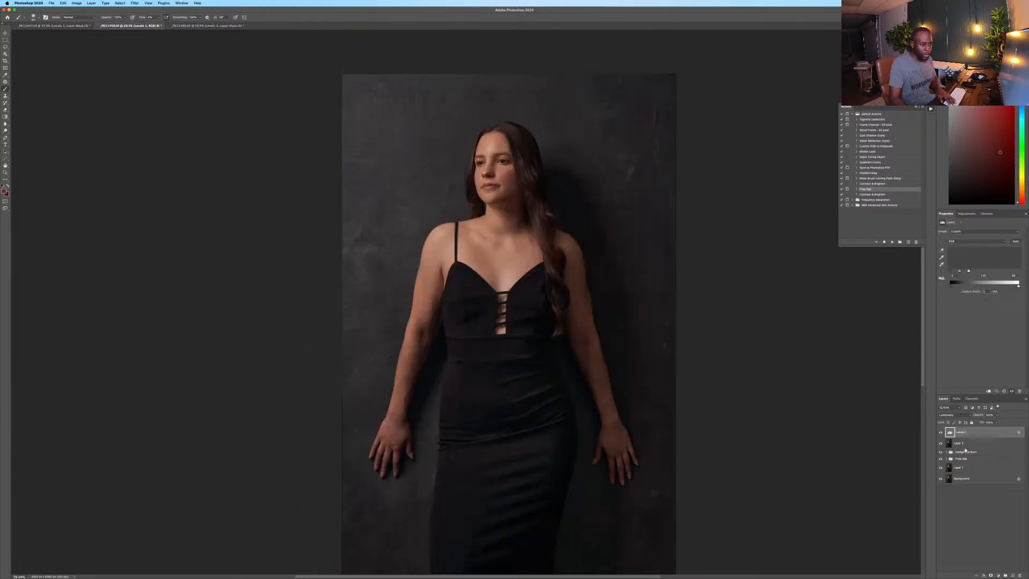
{"action": "left_click", "coordinate": [991, 576], "text": "alt"}
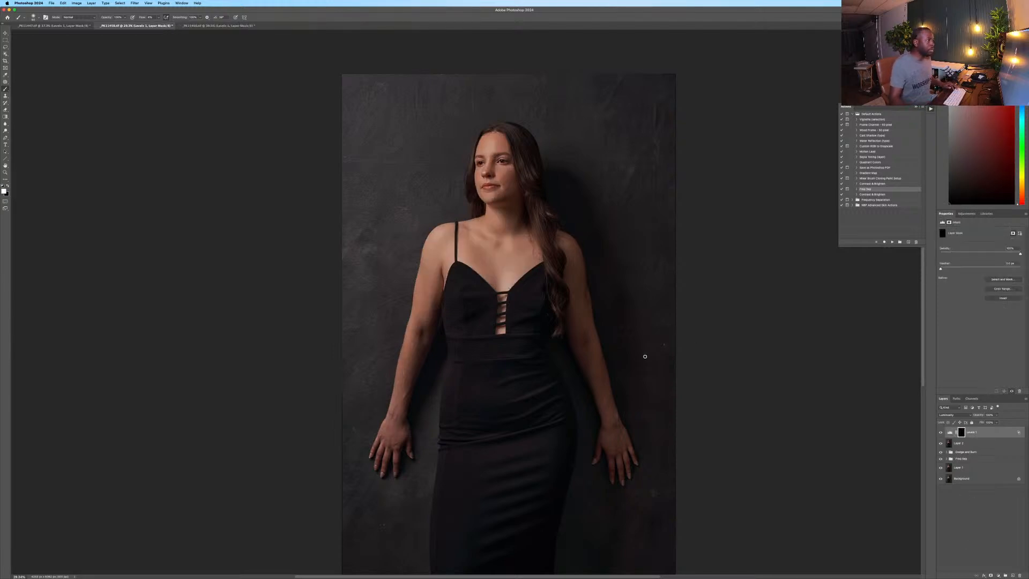
{"action": "key", "text": "ctrl+Tab"}
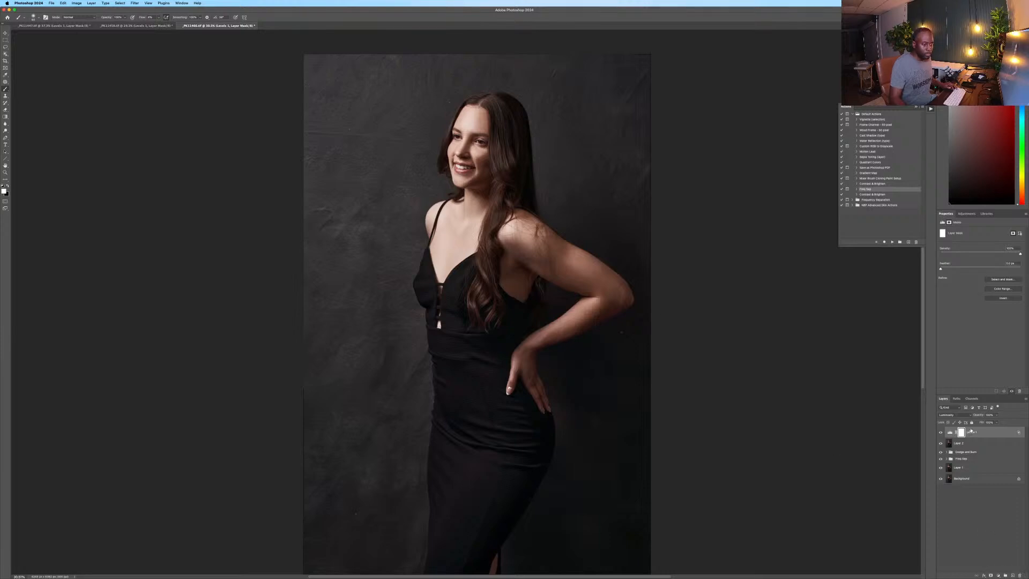
{"action": "key", "text": "ctrl+i"}
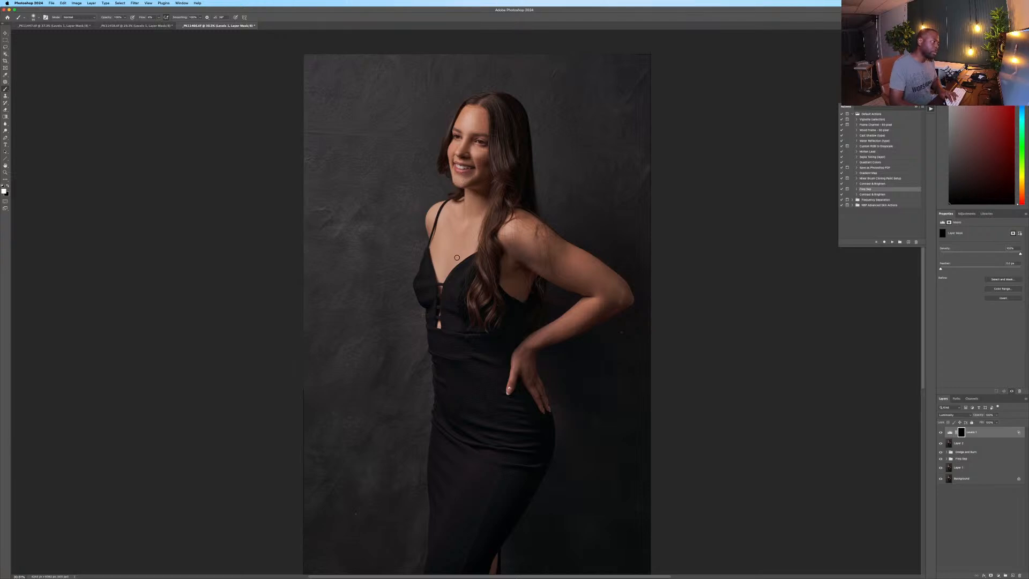
Enlarge the brush for painting on the third portrait's Levels mask.
{"action": "key", "text": "bracketright"}
{"action": "key", "text": "bracketright"}
{"action": "key", "text": "bracketright"}
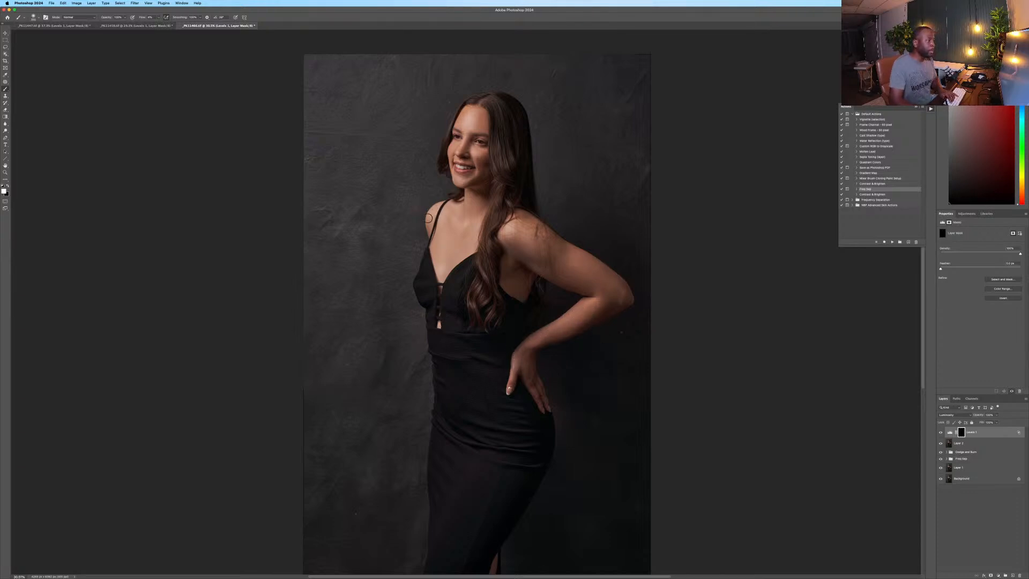
Compare the second portrait with and without the Levels layer, and review the skin highlights across all three portraits.
{"action": "left_click", "coordinate": [153, 26]}
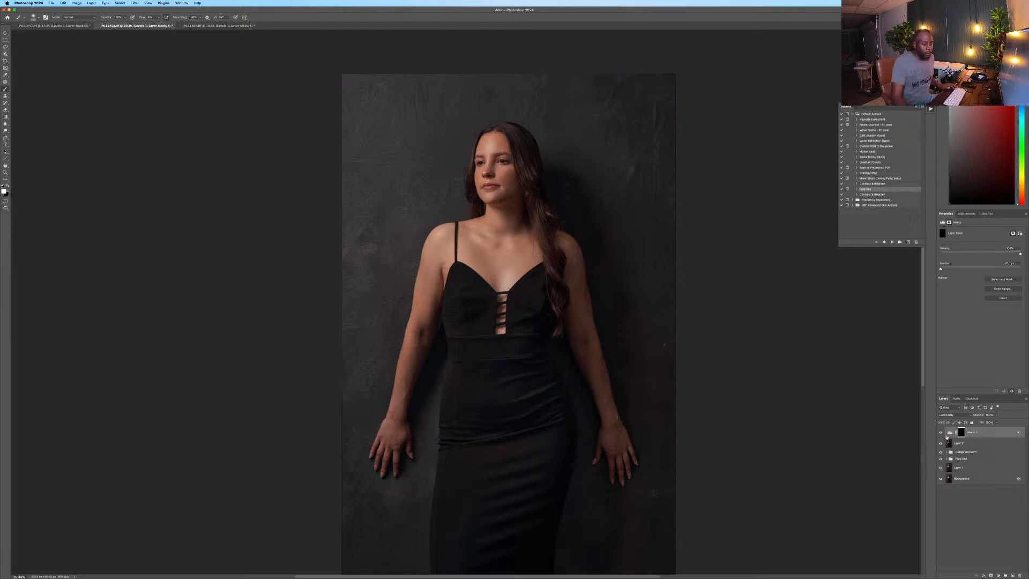
{"action": "left_click", "coordinate": [940, 433]}
{"action": "left_click", "coordinate": [940, 432]}
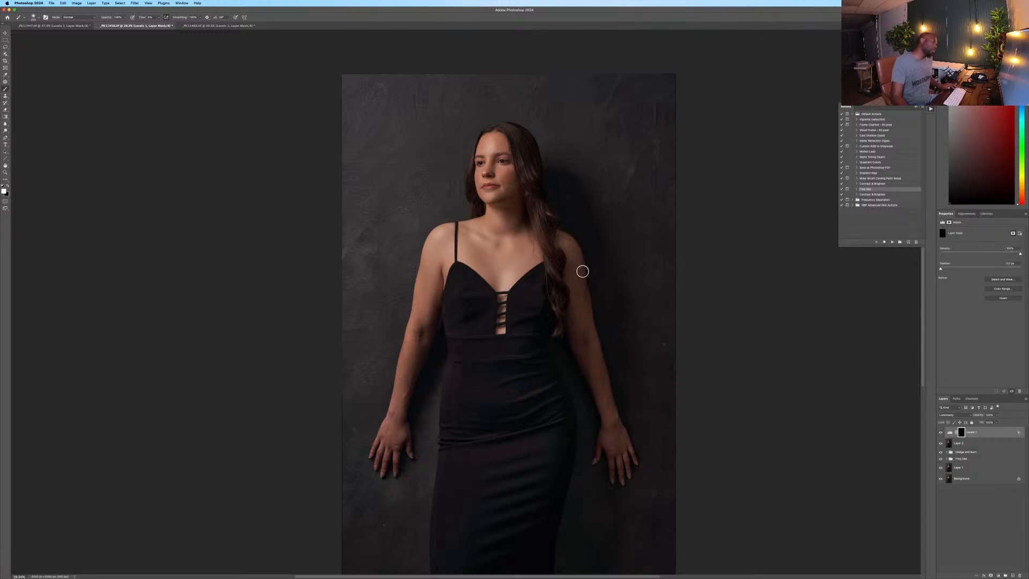
{"action": "scroll", "coordinate": [455, 186], "scroll_direction": "down", "scroll_amount": 1}
{"action": "scroll", "coordinate": [455, 186], "scroll_direction": "down", "scroll_amount": 4}
{"action": "scroll", "coordinate": [474, 181], "scroll_direction": "up", "scroll_amount": 3}
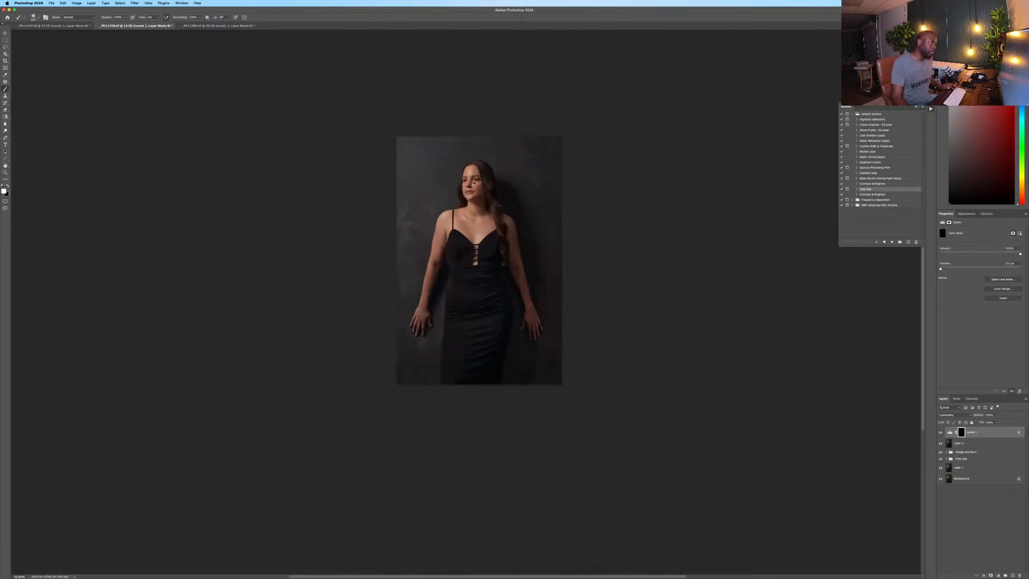
{"action": "scroll", "coordinate": [473, 181], "scroll_direction": "up", "scroll_amount": 2}
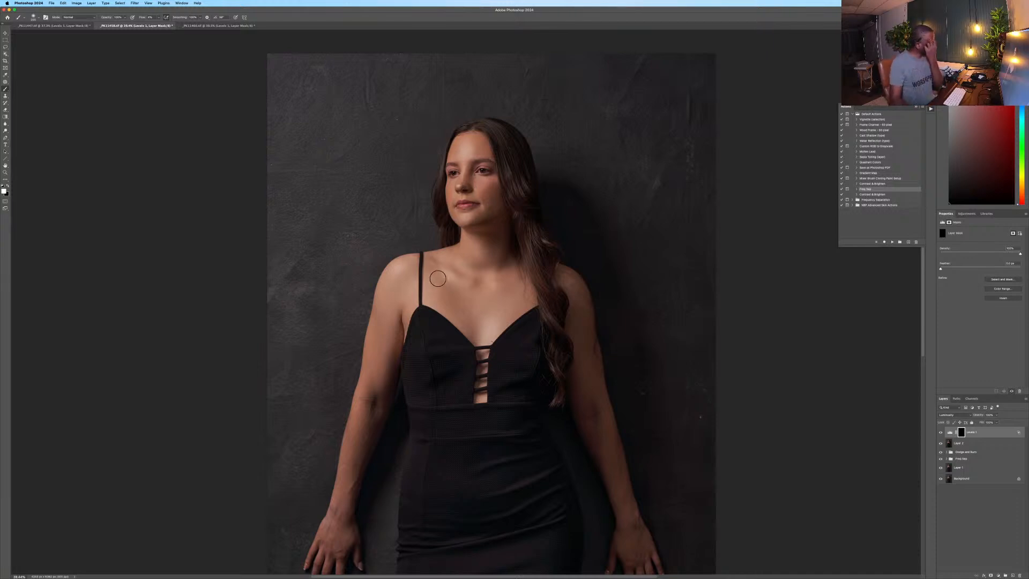
{"action": "left_click", "coordinate": [184, 26]}
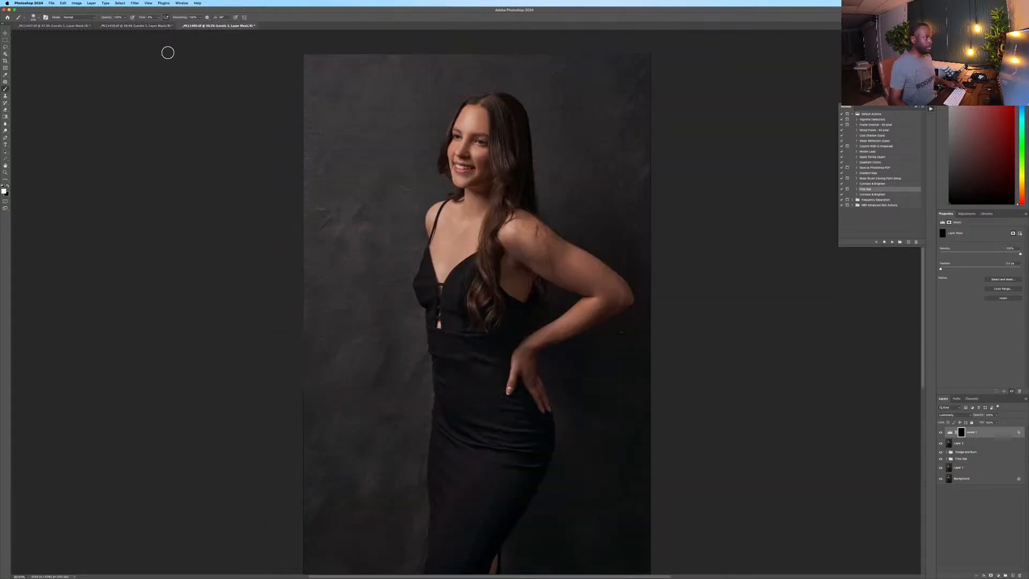
{"action": "left_click", "coordinate": [114, 26]}
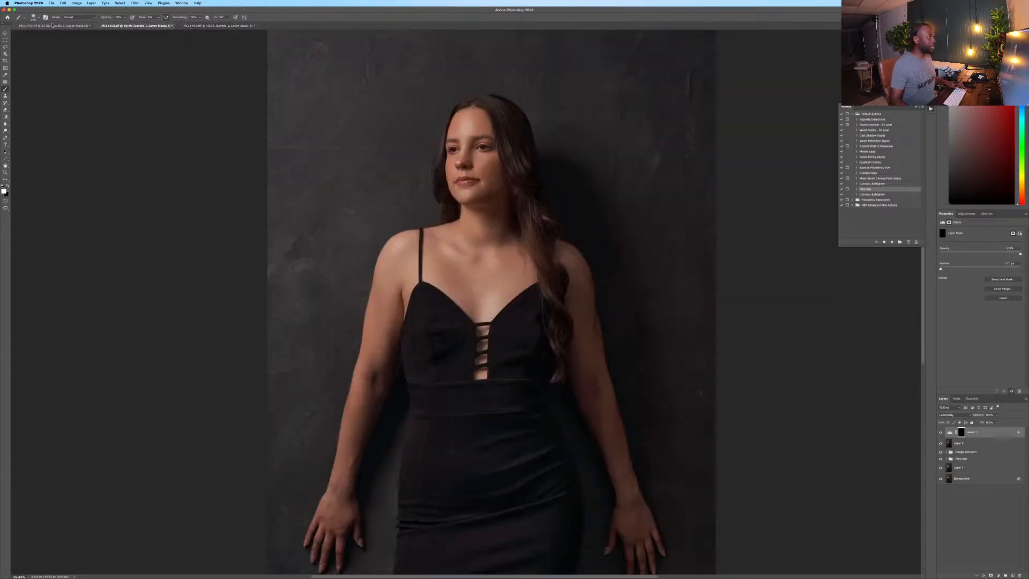
{"action": "left_click", "coordinate": [54, 25]}
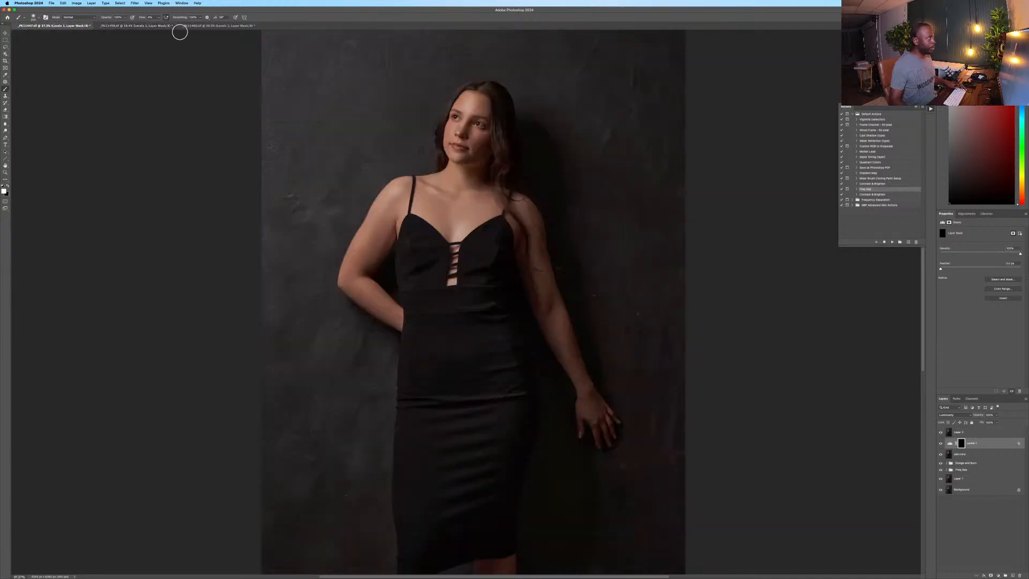
Stamp all visible layers into a new top layer in the second and third portraits, and return to the first portrait.
{"action": "left_click", "coordinate": [120, 26]}
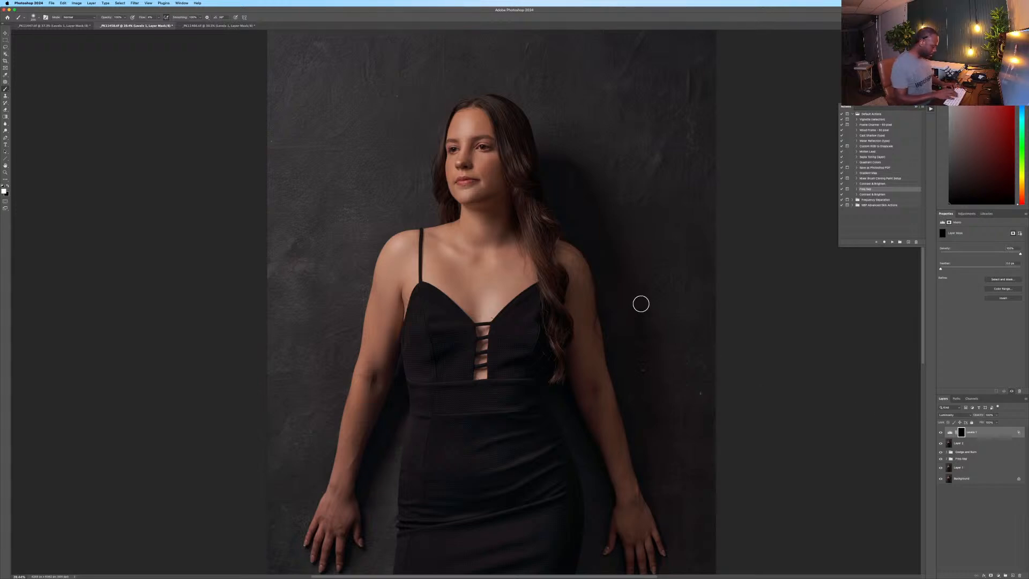
{"action": "key", "text": "super+shift+alt+n"}
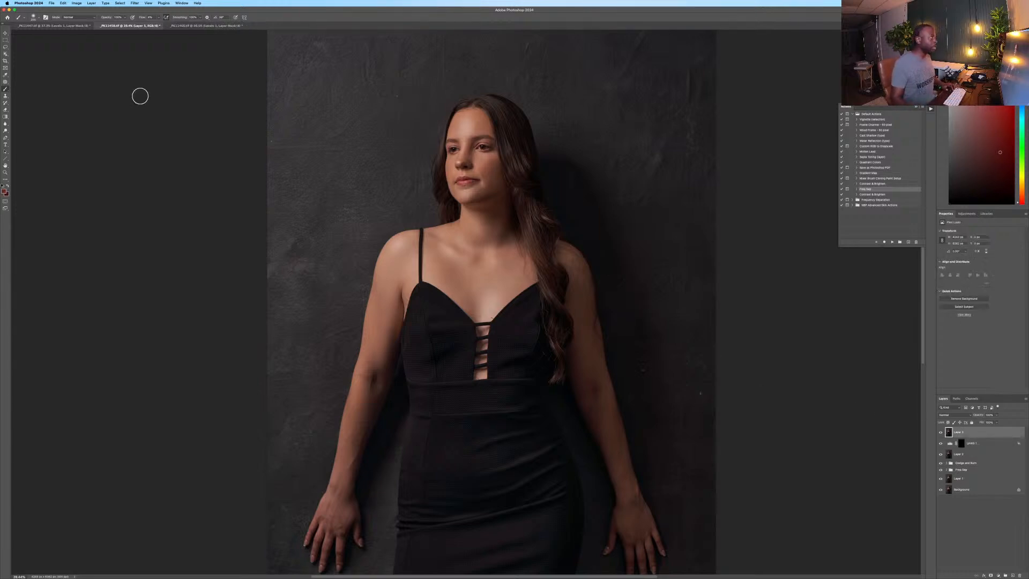
{"action": "left_click", "coordinate": [73, 26]}
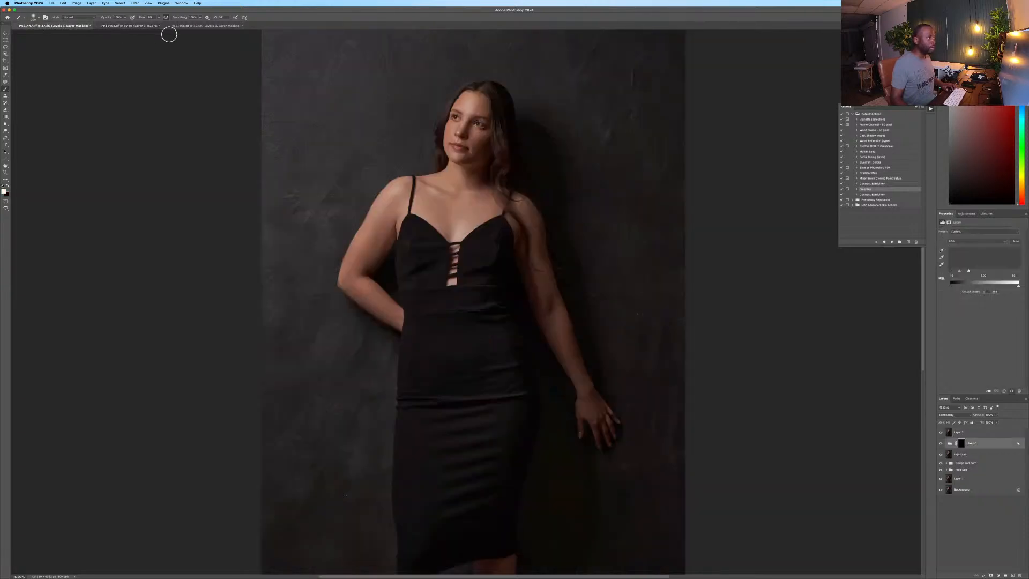
{"action": "left_click", "coordinate": [187, 25]}
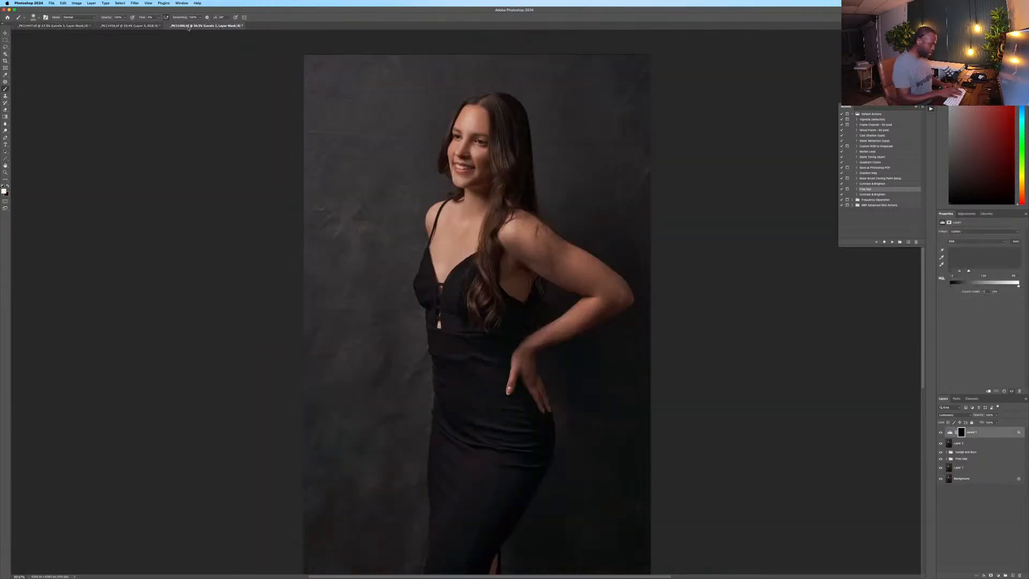
{"action": "key", "text": "super+shift+alt+n"}
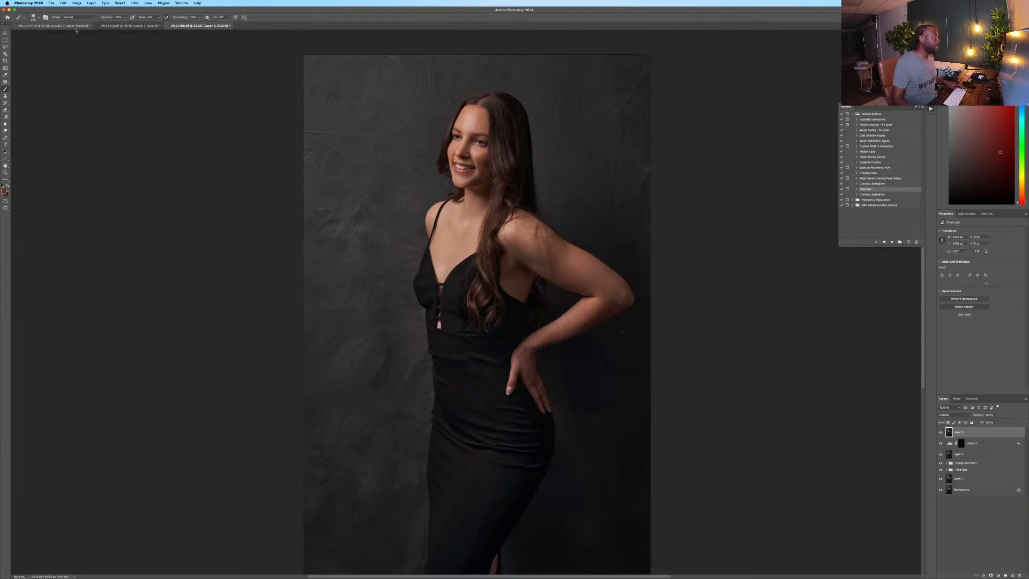
{"action": "left_click", "coordinate": [76, 27]}
{"action": "left_click", "coordinate": [135, 3]}
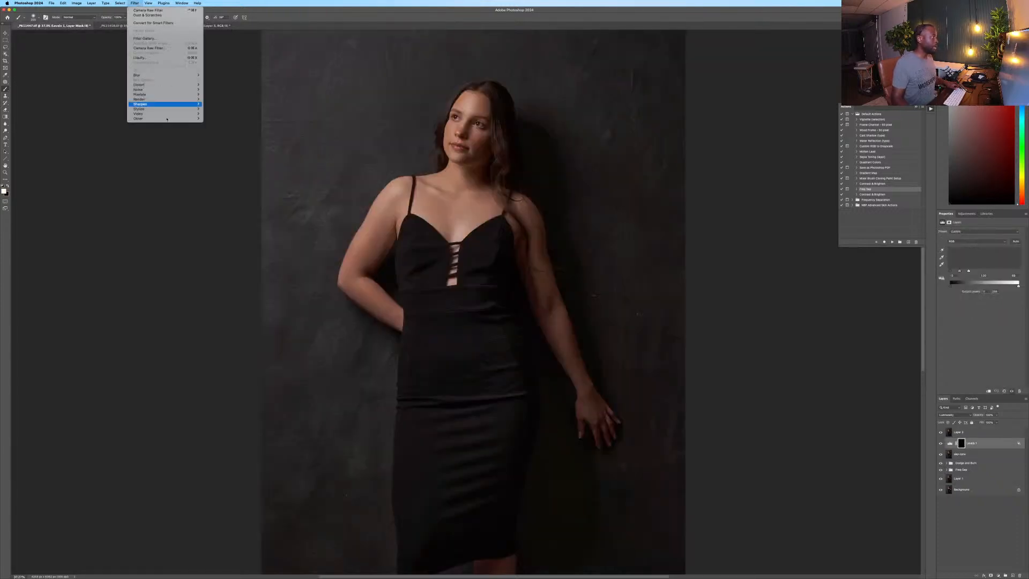
{"action": "mouse_move", "coordinate": [167, 118]}
{"action": "left_click", "coordinate": [230, 124]}
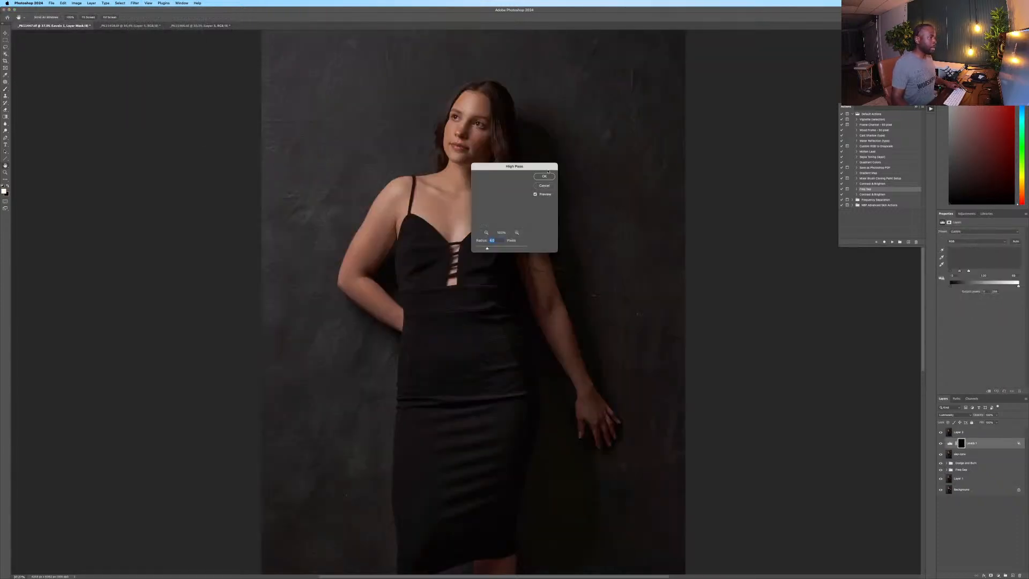
{"action": "left_click", "coordinate": [544, 185]}
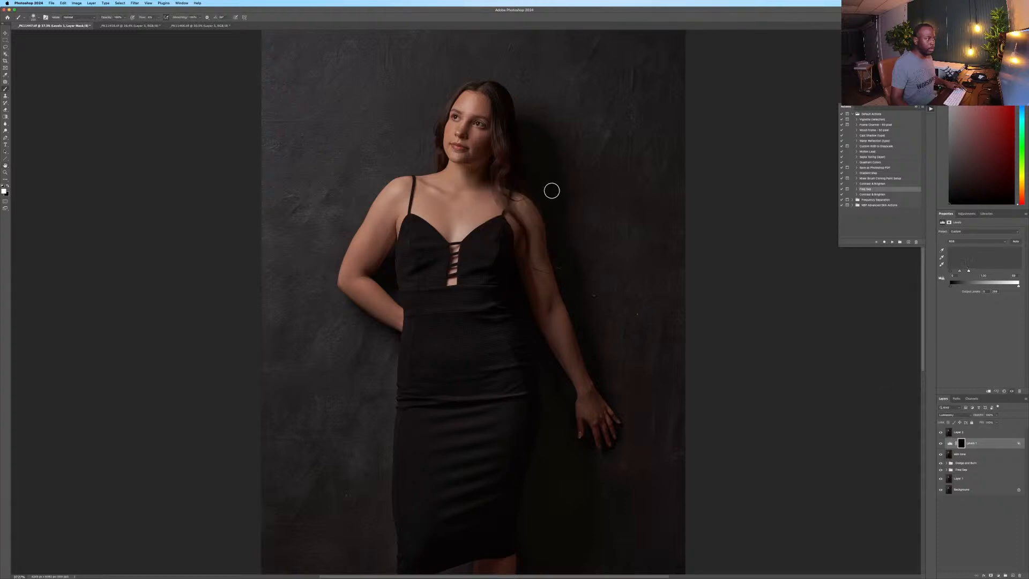
Apply a High Pass filter with a small radius to the first portrait's top stamped layer, previewing fine detail around the eye.
{"action": "key", "text": "alt+bracketright"}
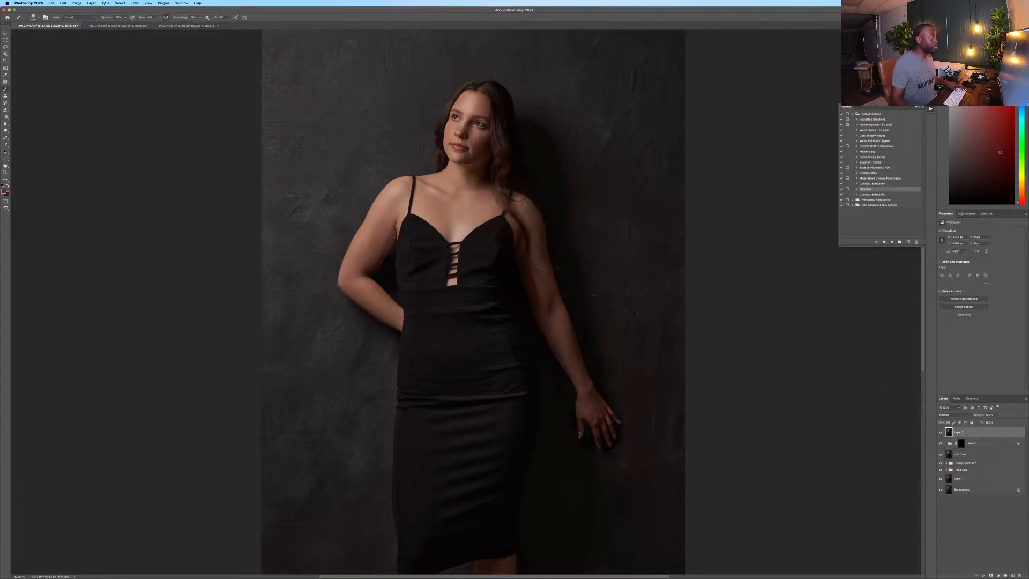
{"action": "left_click", "coordinate": [135, 3]}
{"action": "mouse_move", "coordinate": [166, 119]}
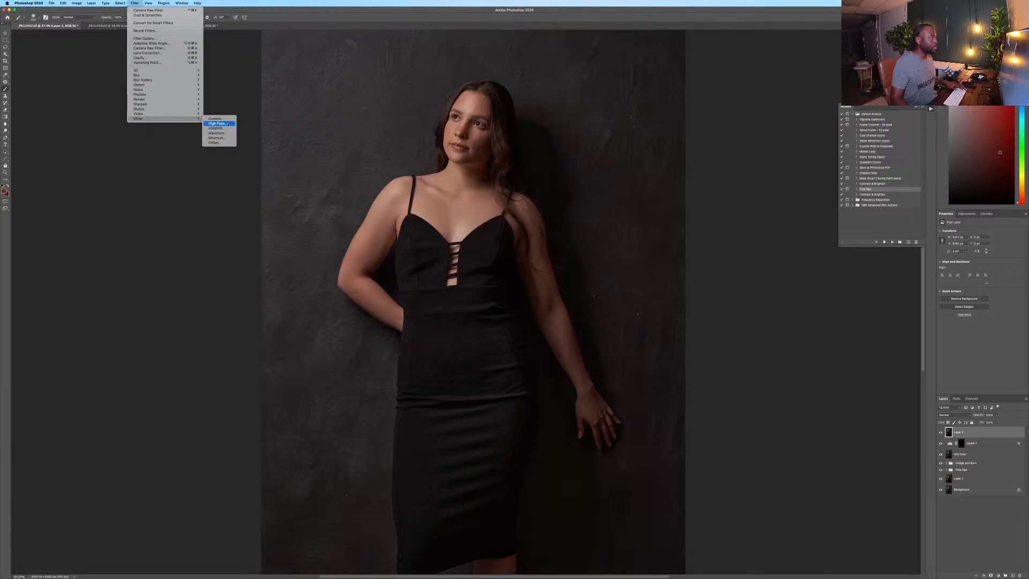
{"action": "left_click", "coordinate": [214, 123]}
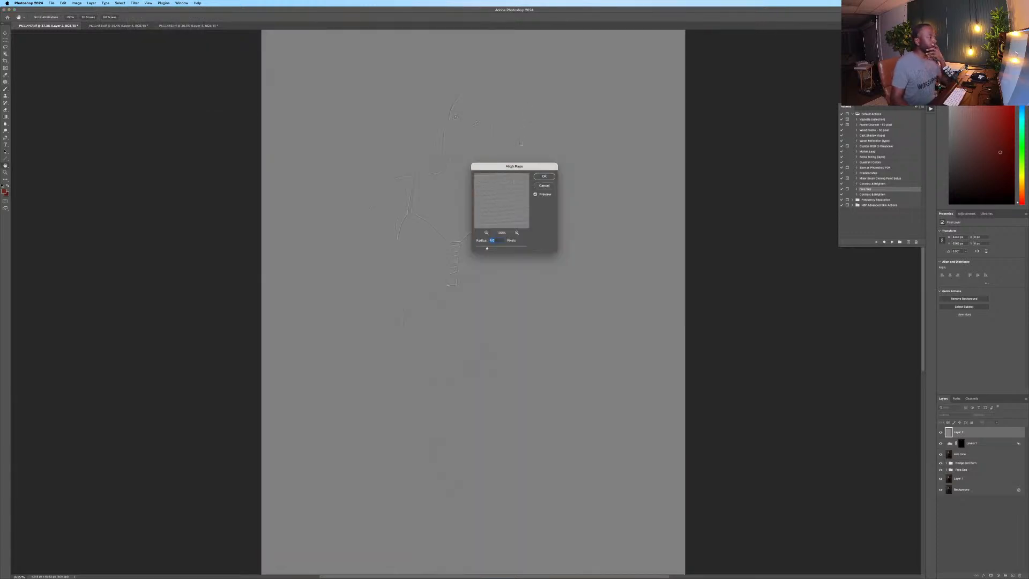
{"action": "left_click_drag", "start_coordinate": [502, 247], "coordinate": [662, 244]}
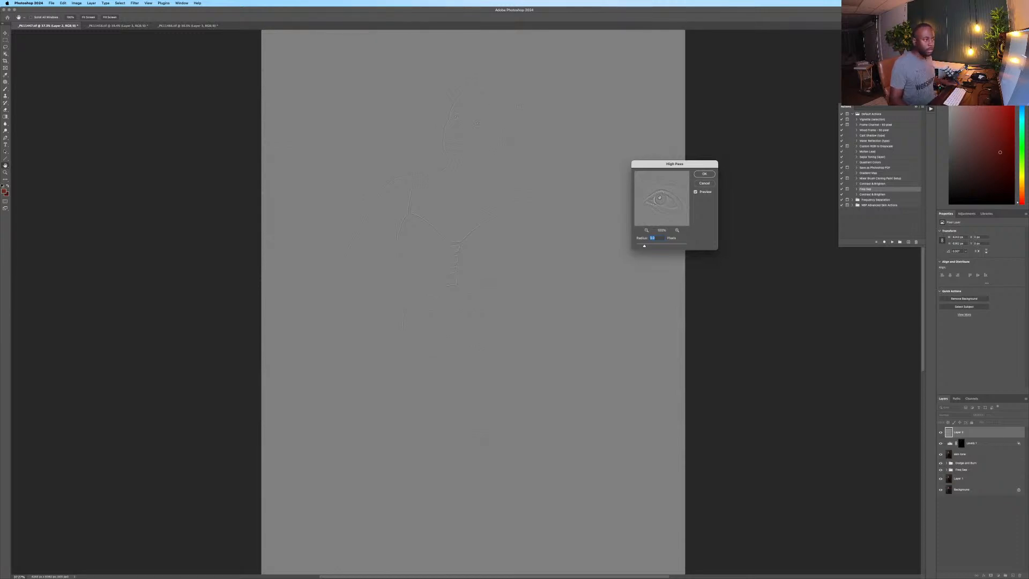
{"action": "left_click", "coordinate": [704, 174]}
{"action": "key", "text": "b"}
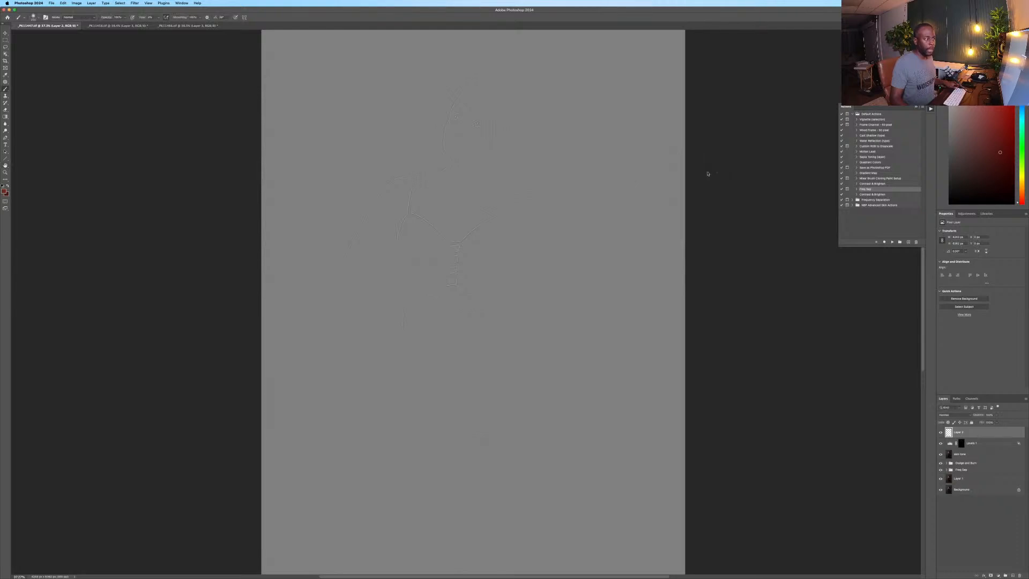
Reapply the last-used High Pass filter to the top stamped layer of the second and third portraits.
{"action": "left_click", "coordinate": [119, 26]}
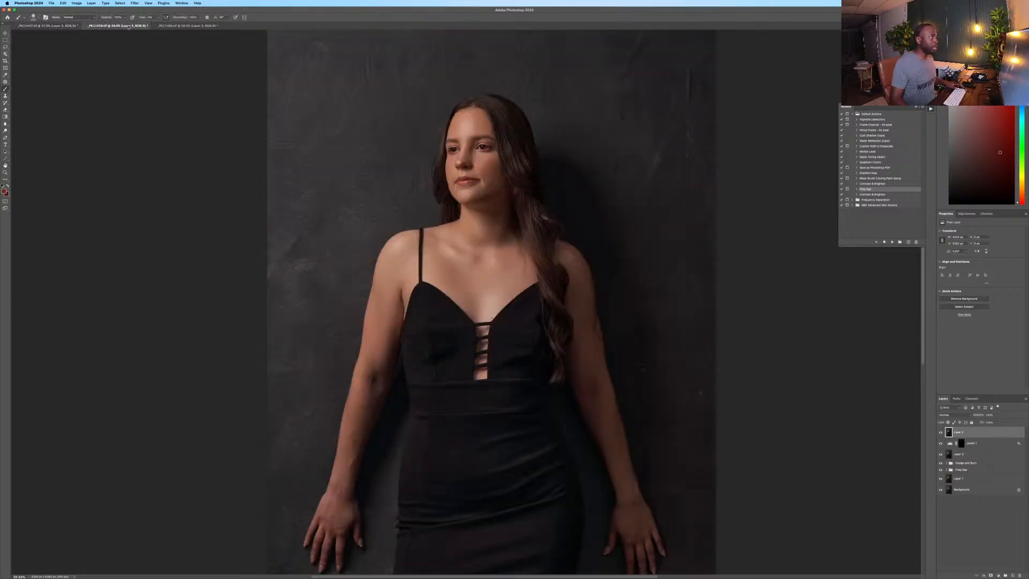
{"action": "left_click", "coordinate": [135, 4]}
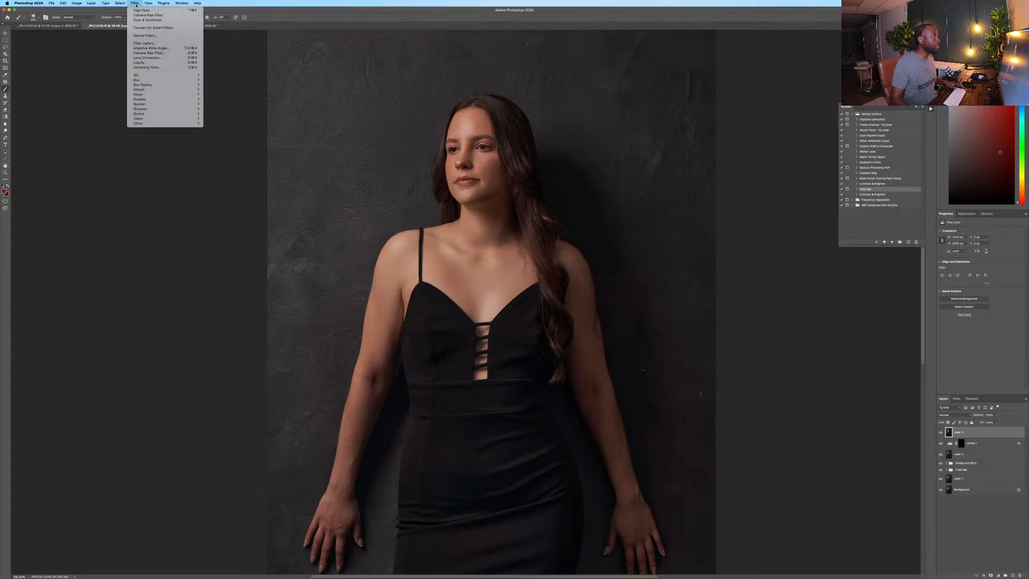
{"action": "left_click", "coordinate": [138, 10]}
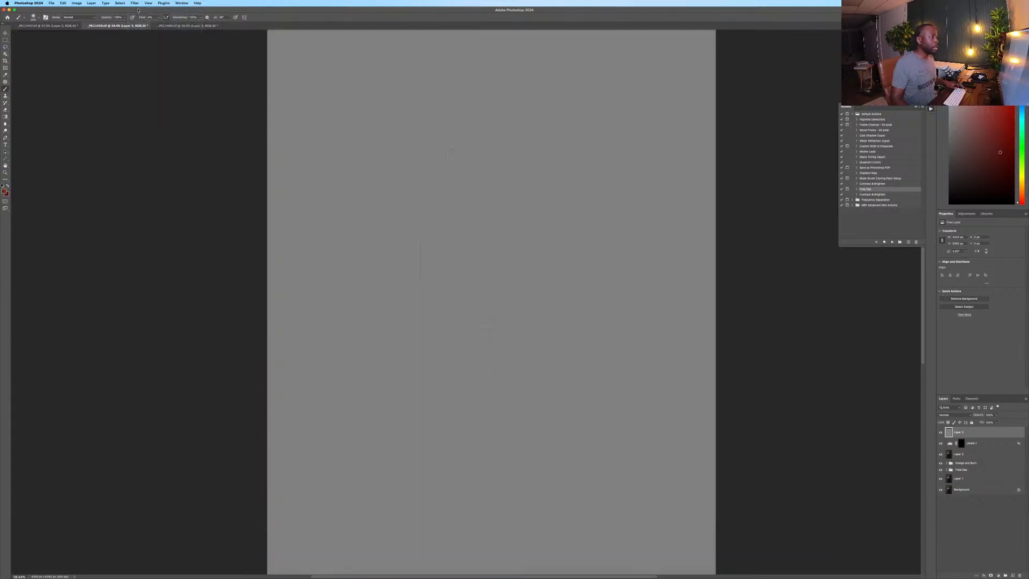
{"action": "left_click", "coordinate": [187, 26]}
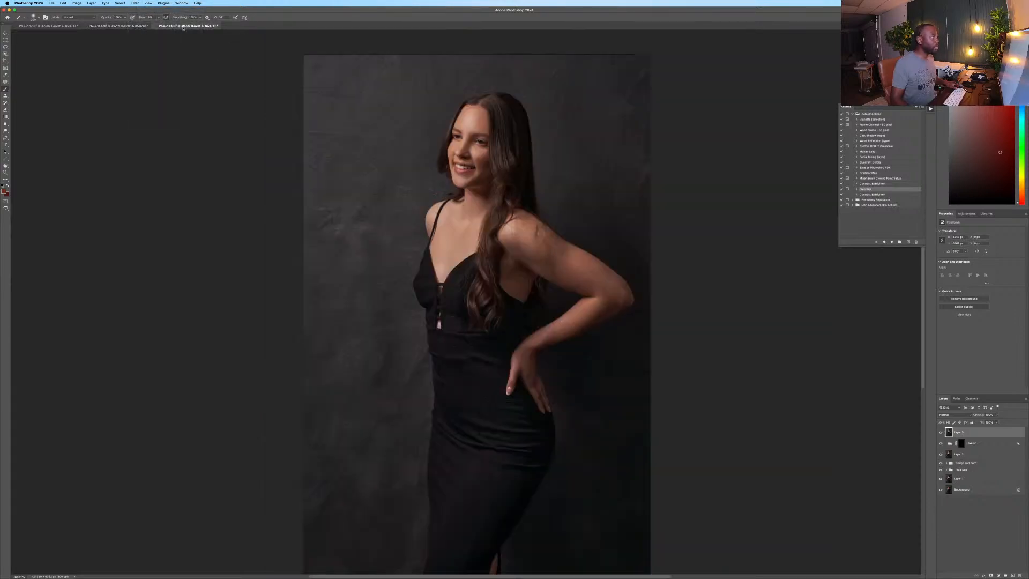
{"action": "left_click", "coordinate": [135, 3]}
{"action": "left_click", "coordinate": [138, 10]}
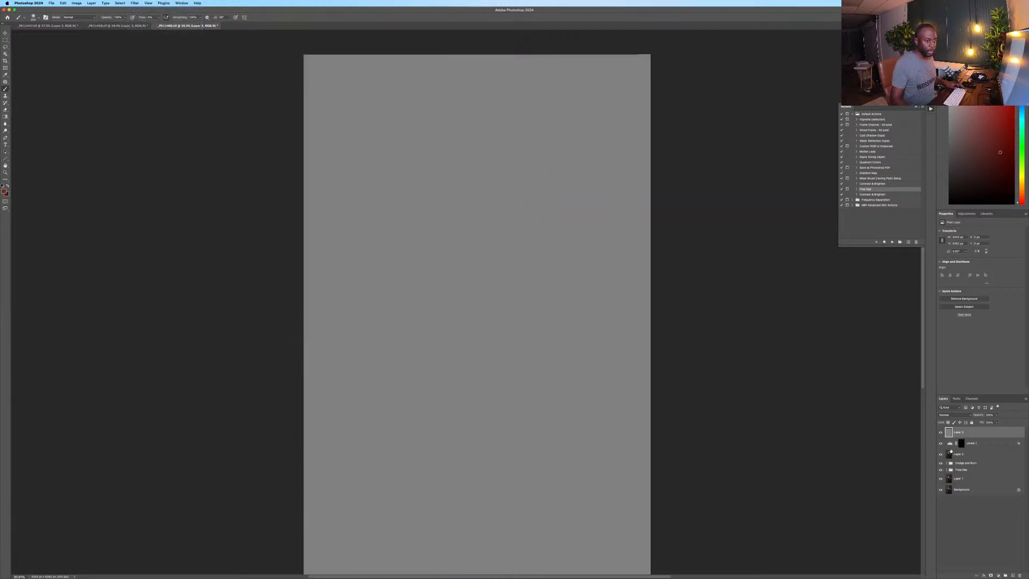
Set the blend mode of the High Pass top layer to Hard Light in the third, second and first portraits.
{"action": "left_click", "coordinate": [950, 417]}
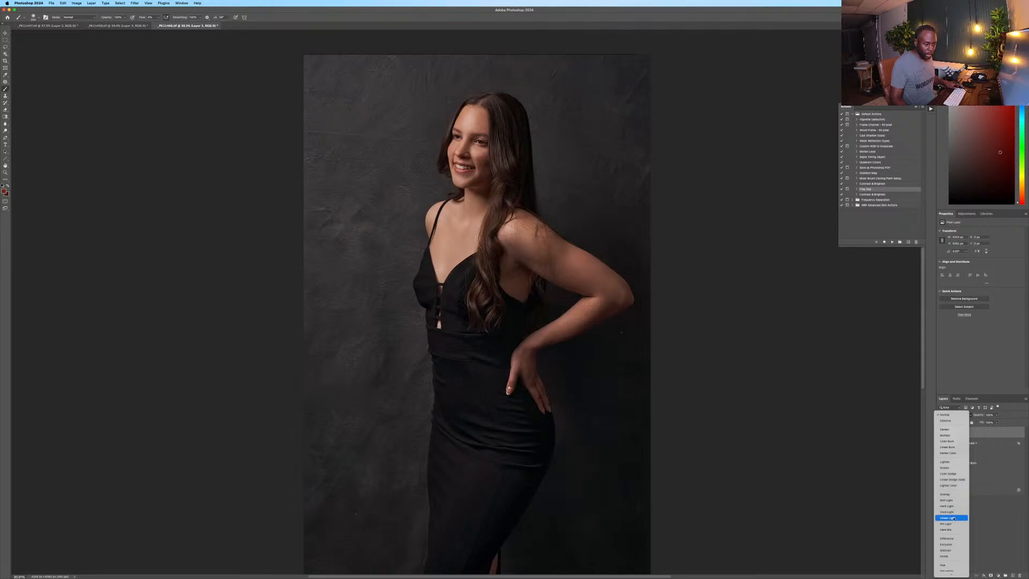
{"action": "left_click", "coordinate": [952, 507]}
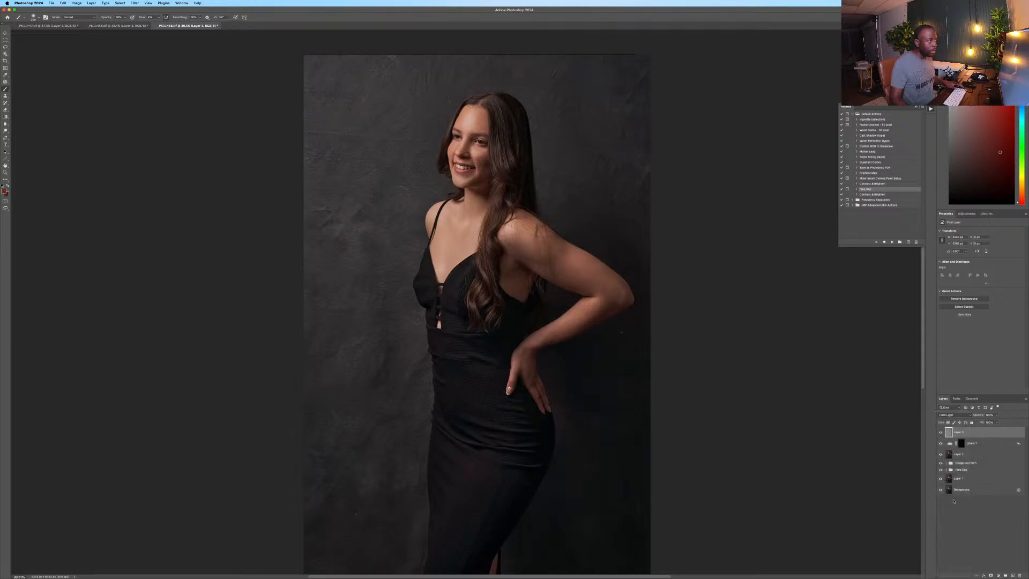
{"action": "left_click", "coordinate": [115, 26]}
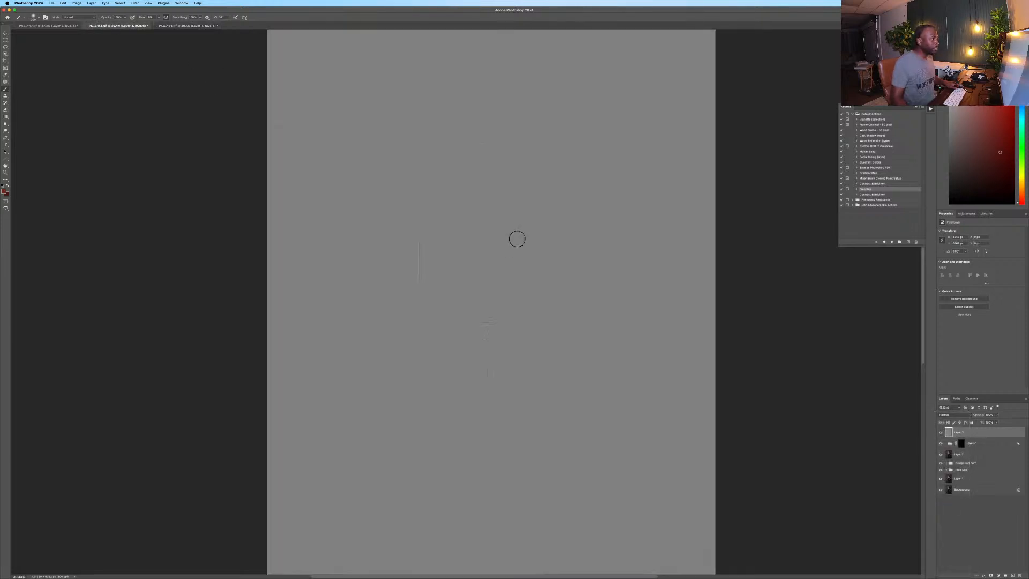
{"action": "left_click", "coordinate": [954, 414]}
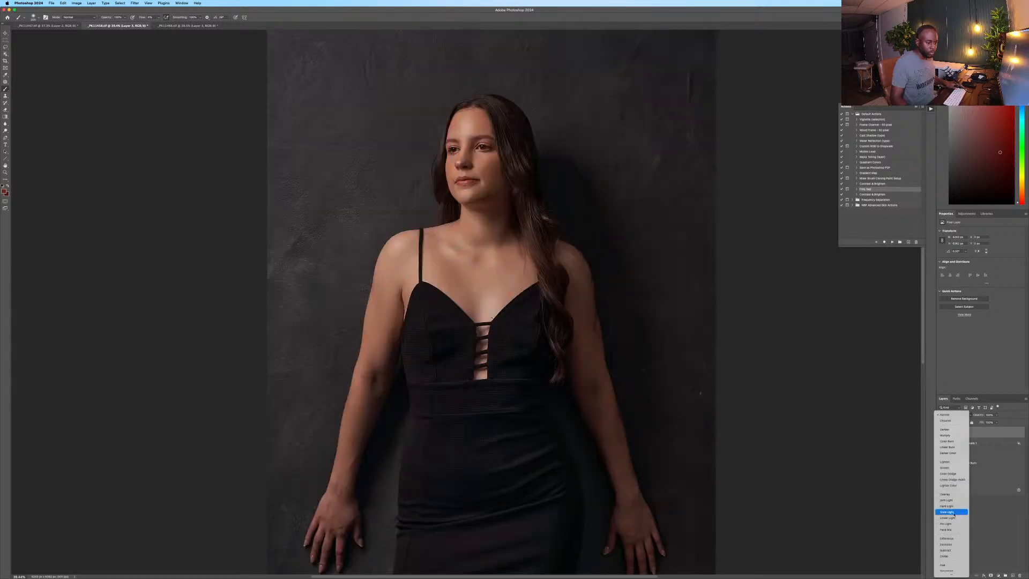
{"action": "left_click", "coordinate": [953, 507]}
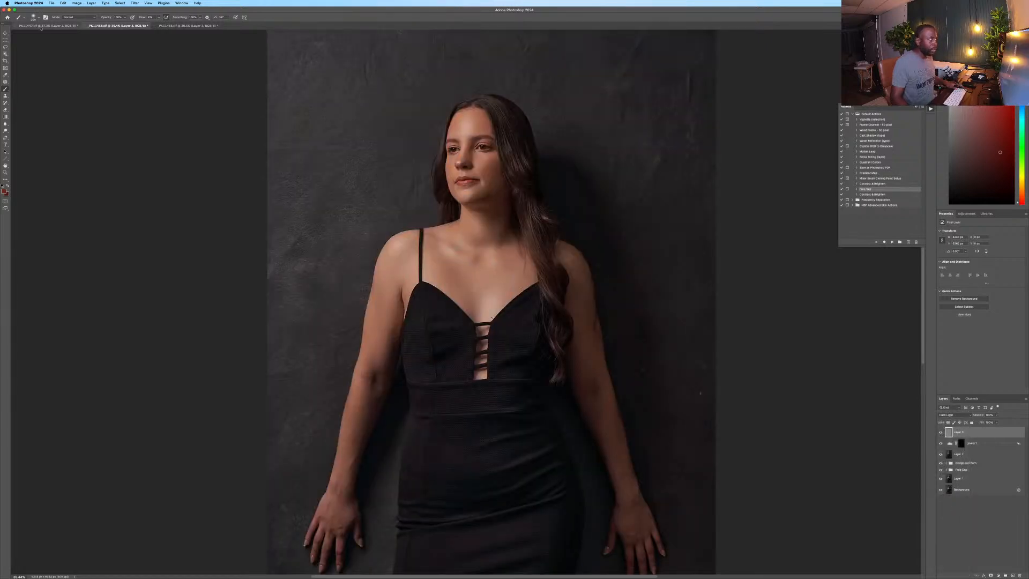
{"action": "left_click", "coordinate": [48, 25]}
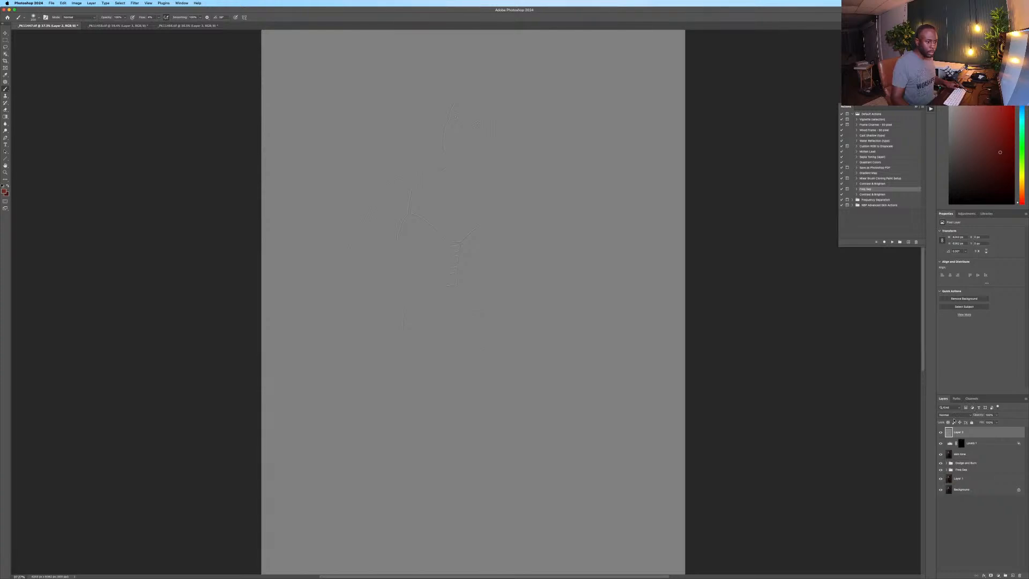
{"action": "left_click", "coordinate": [954, 416]}
{"action": "left_click", "coordinate": [957, 507]}
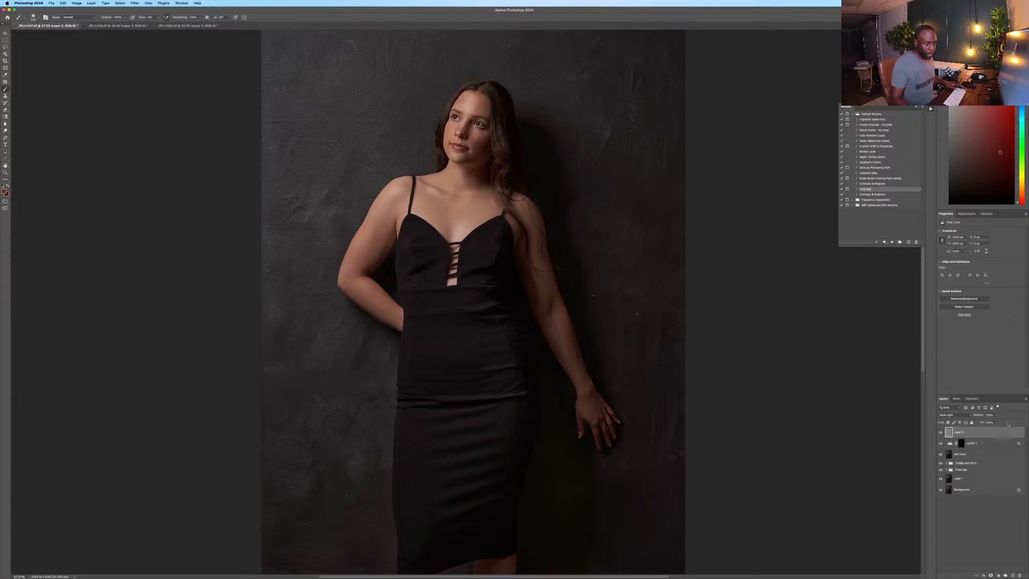
Set the opacity of the first portrait's High Pass layer to 80%.
{"action": "left_click", "coordinate": [996, 415]}
{"action": "left_click_drag", "start_coordinate": [995, 422], "coordinate": [938, 424]}
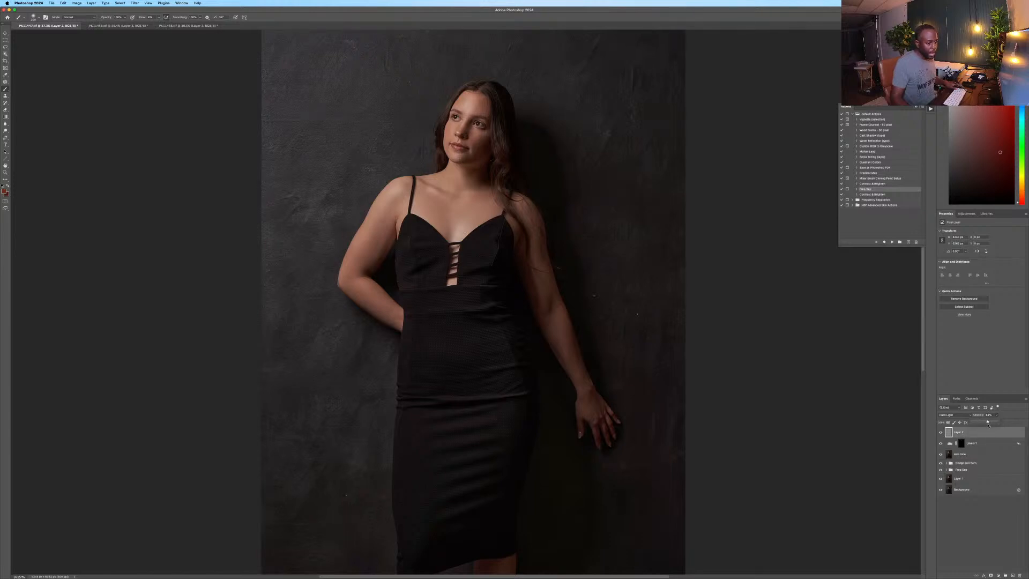
{"action": "left_click", "coordinate": [988, 414]}
{"action": "type", "text": "80"}
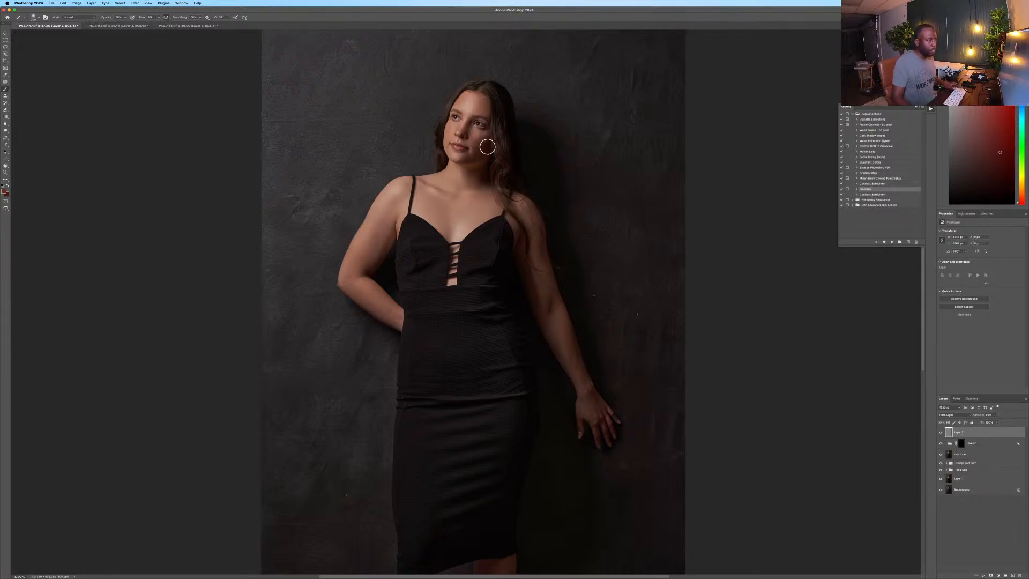
Compare the first portrait's face and upper body with and without the High Pass sharpening layer.
{"action": "scroll", "coordinate": [471, 101], "scroll_direction": "up", "scroll_amount": 10}
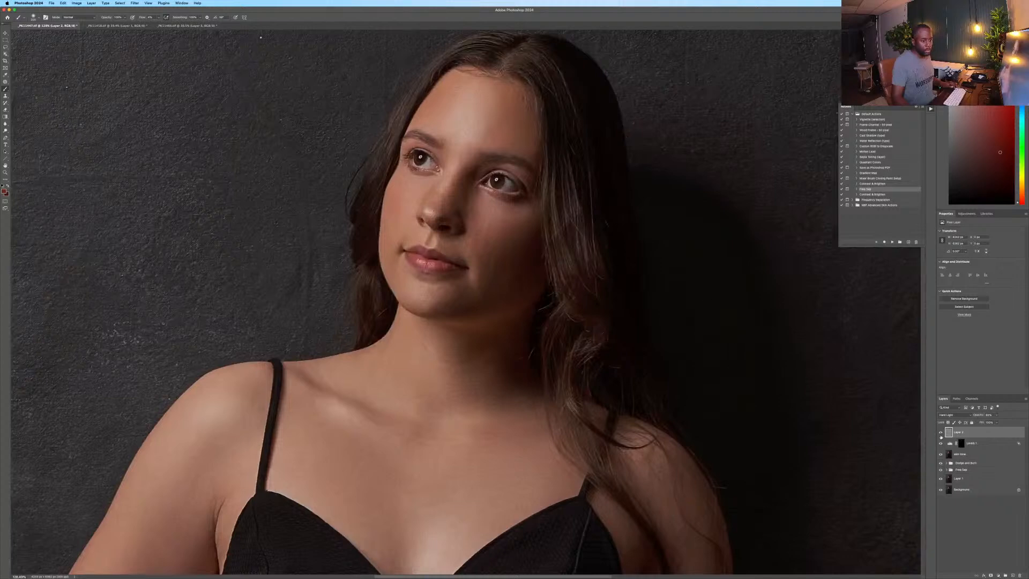
{"action": "left_click", "coordinate": [940, 432]}
{"action": "left_click", "coordinate": [941, 433]}
{"action": "left_click", "coordinate": [941, 433]}
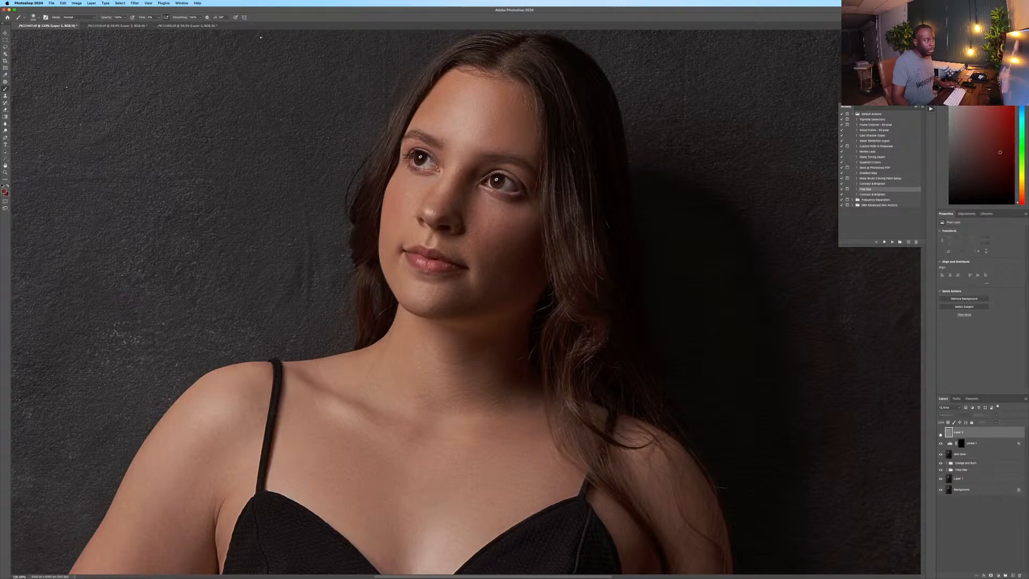
{"action": "left_click", "coordinate": [940, 433]}
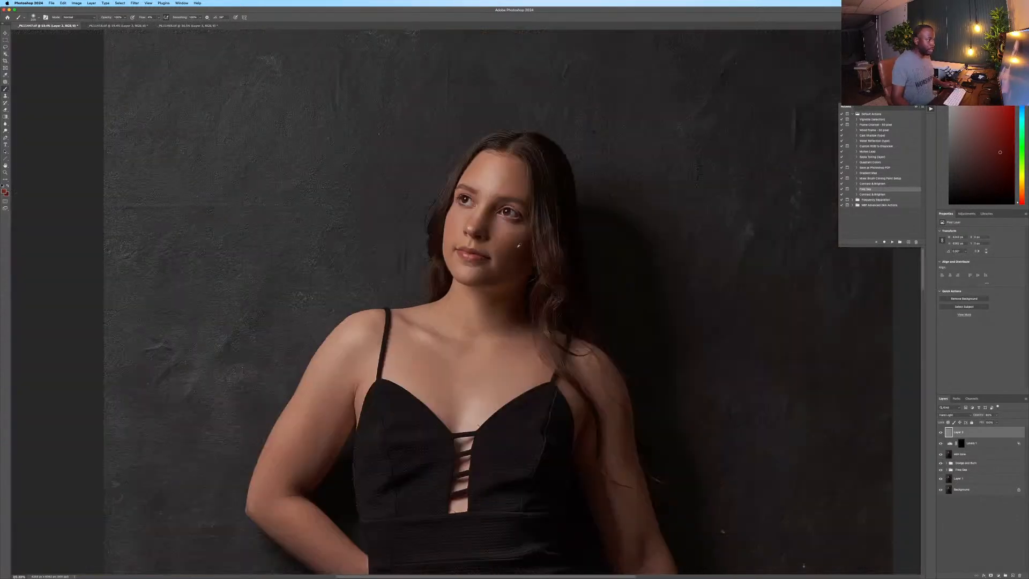
{"action": "scroll", "coordinate": [560, 255], "scroll_direction": "down", "scroll_amount": 3}
{"action": "scroll", "coordinate": [557, 248], "scroll_direction": "down", "scroll_amount": 2}
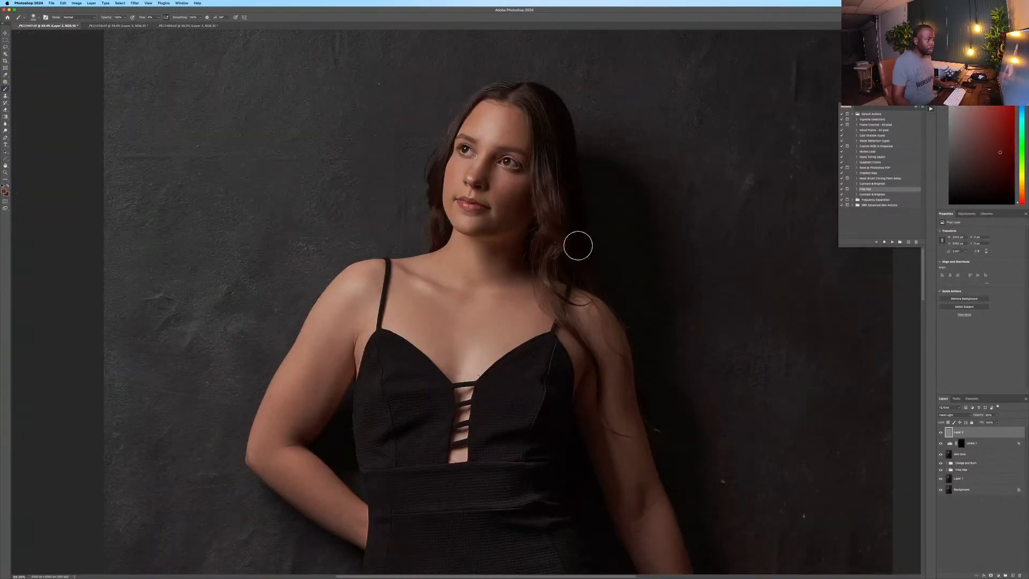
{"action": "key", "text": "space"}
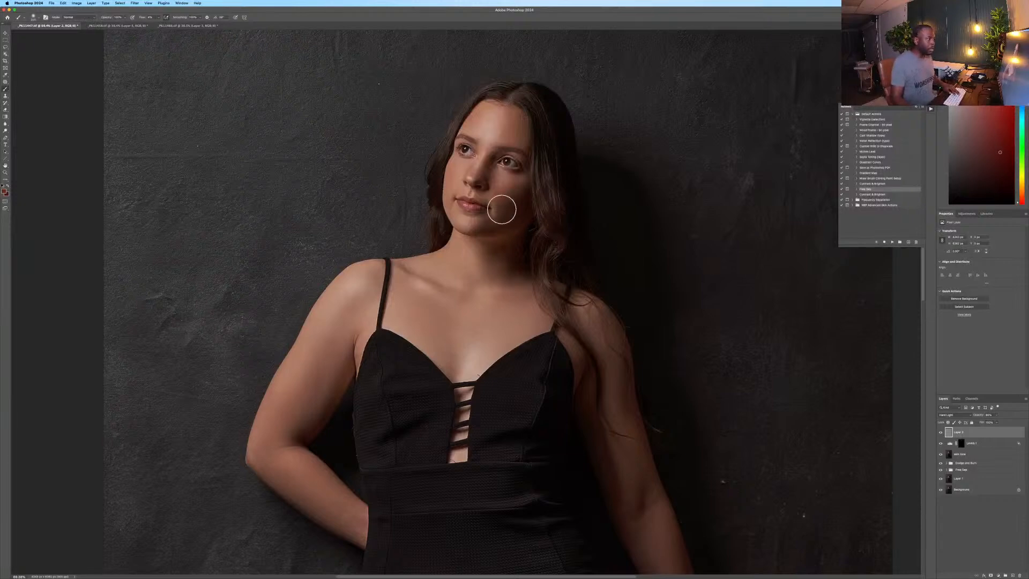
{"action": "key", "text": "space"}
{"action": "left_click_drag", "start_coordinate": [557, 208], "coordinate": [511, 214]}
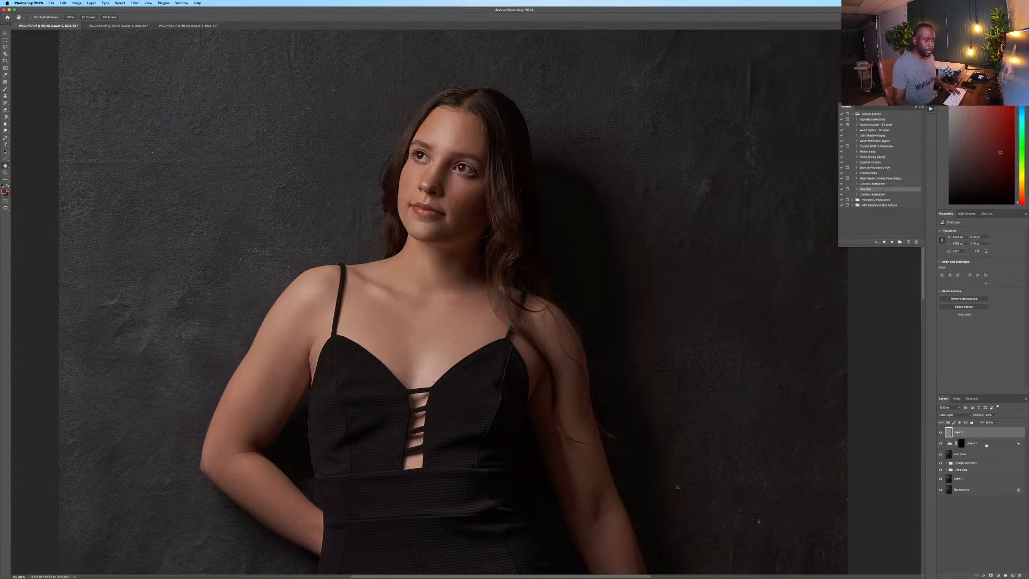
Reduce the High Pass layer's opacity in the second portrait, and set it to 60% in the third portrait.
{"action": "left_click", "coordinate": [118, 25]}
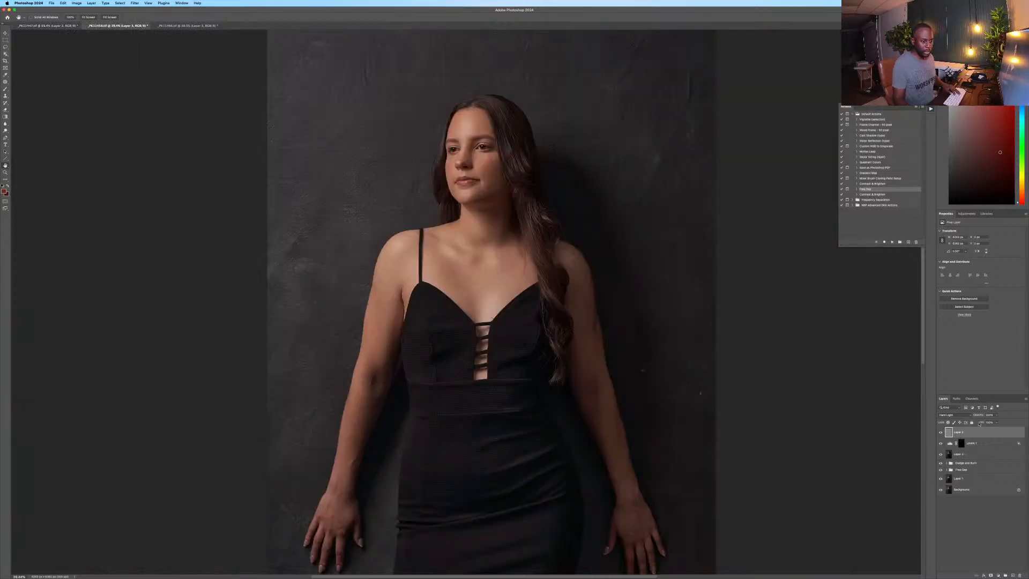
{"action": "left_click", "coordinate": [989, 414]}
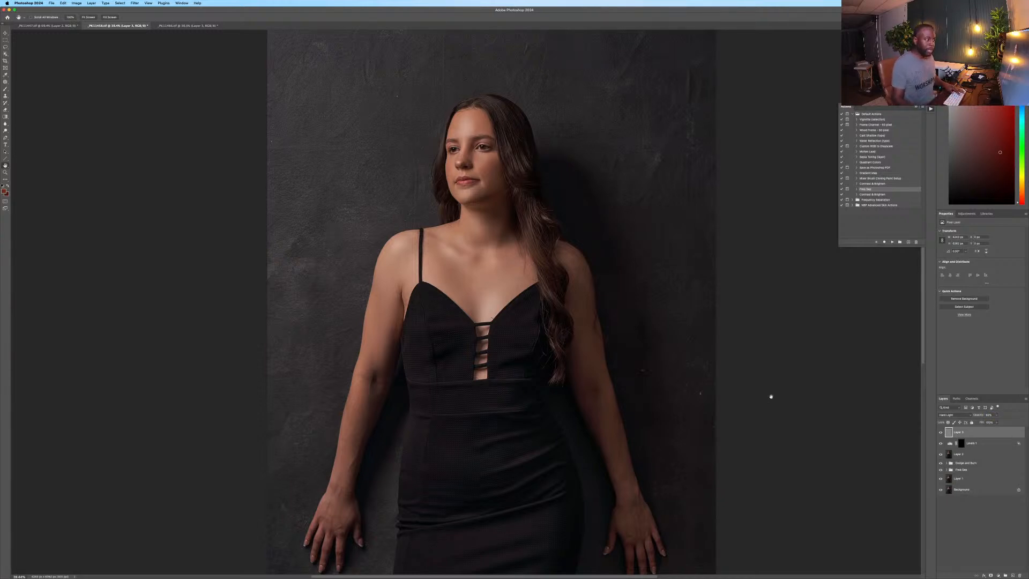
{"action": "left_click", "coordinate": [160, 25]}
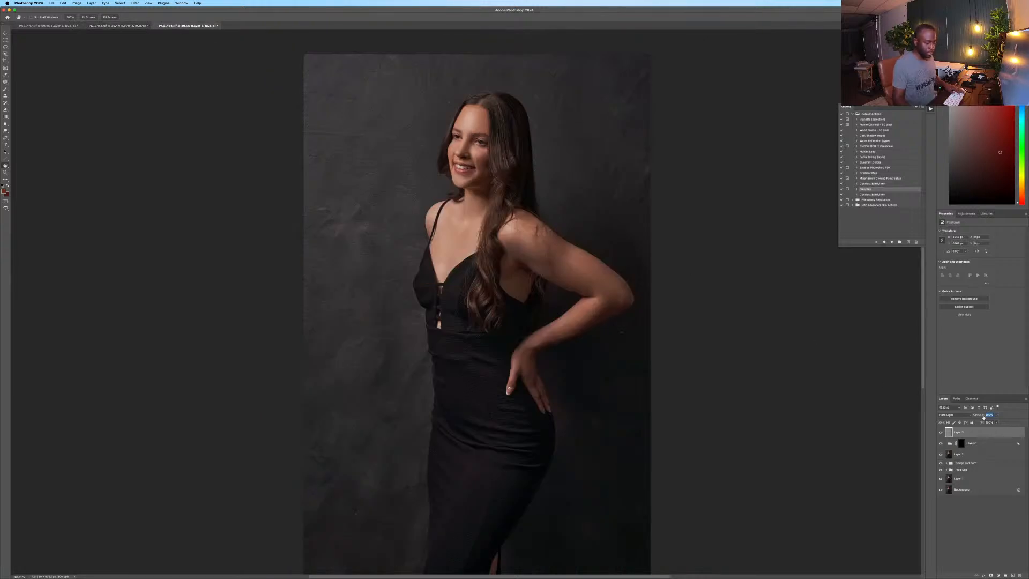
{"action": "type", "text": "60"}
{"action": "key", "text": "Return"}
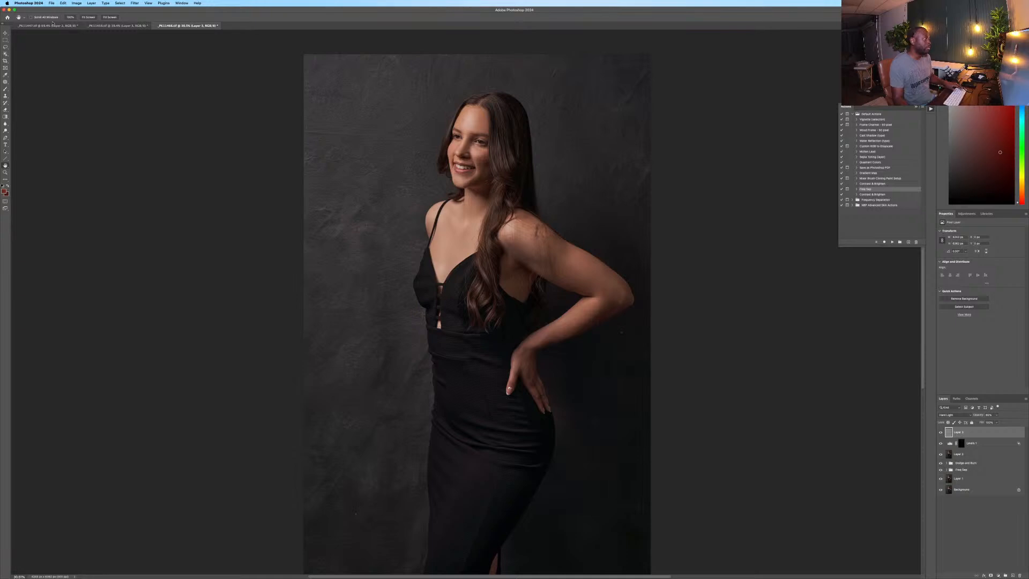
Return to the full view of the first portrait and expand the NBP Advanced Skin Actions set.
{"action": "left_click", "coordinate": [53, 24]}
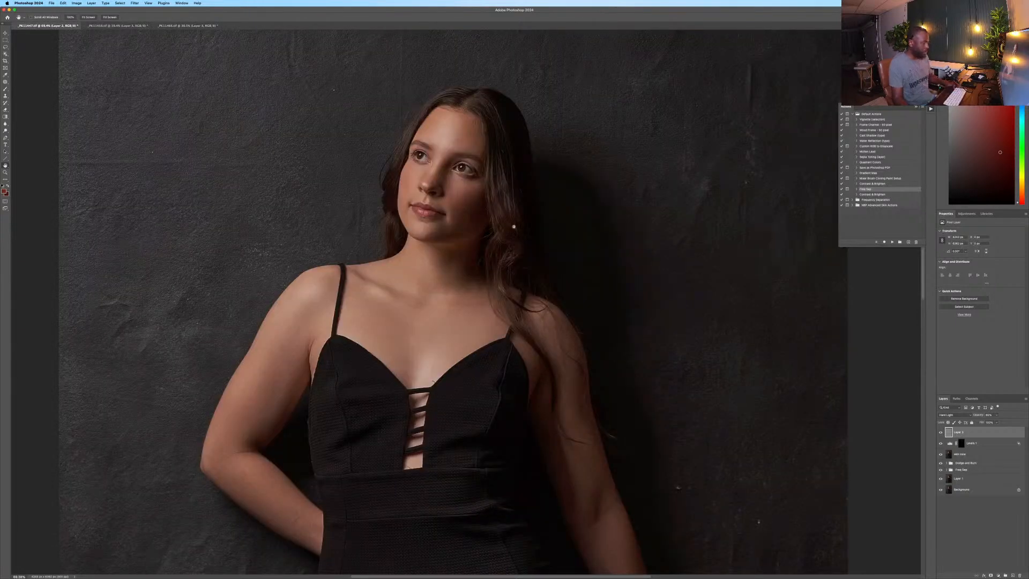
{"action": "scroll", "coordinate": [513, 226], "scroll_direction": "down", "scroll_amount": 5}
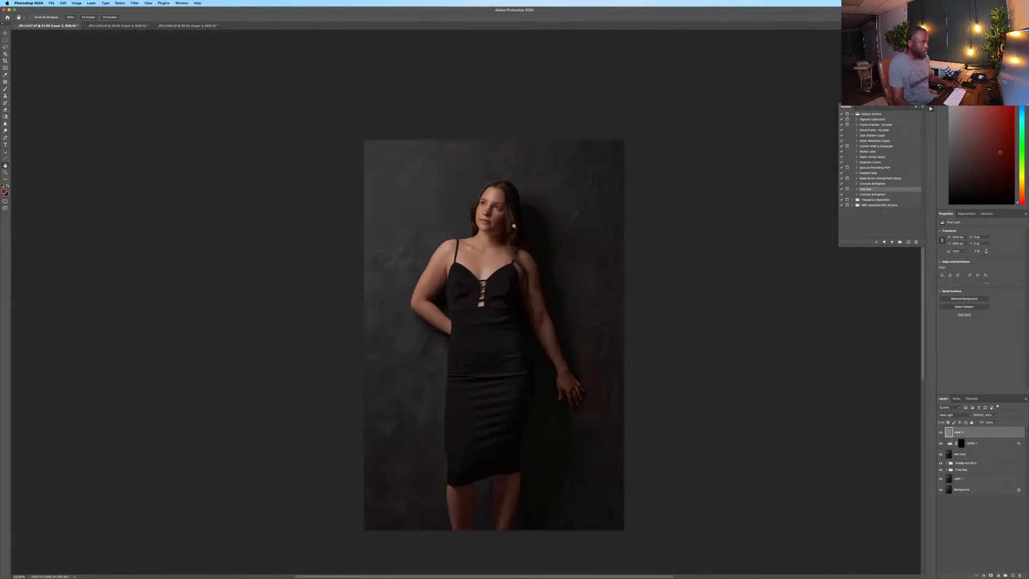
{"action": "left_click", "coordinate": [852, 199]}
{"action": "left_click", "coordinate": [852, 200]}
{"action": "left_click", "coordinate": [852, 205]}
{"action": "scroll", "coordinate": [875, 191], "scroll_direction": "down", "scroll_amount": 2}
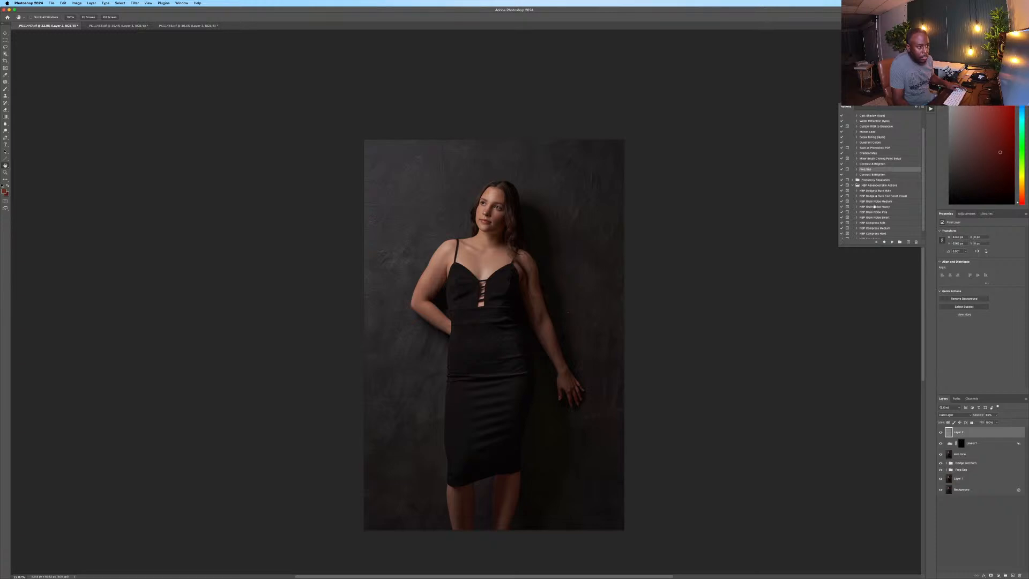
Run the NBP Grain Noise Heavy action on the first portrait.
{"action": "left_click", "coordinate": [872, 208]}
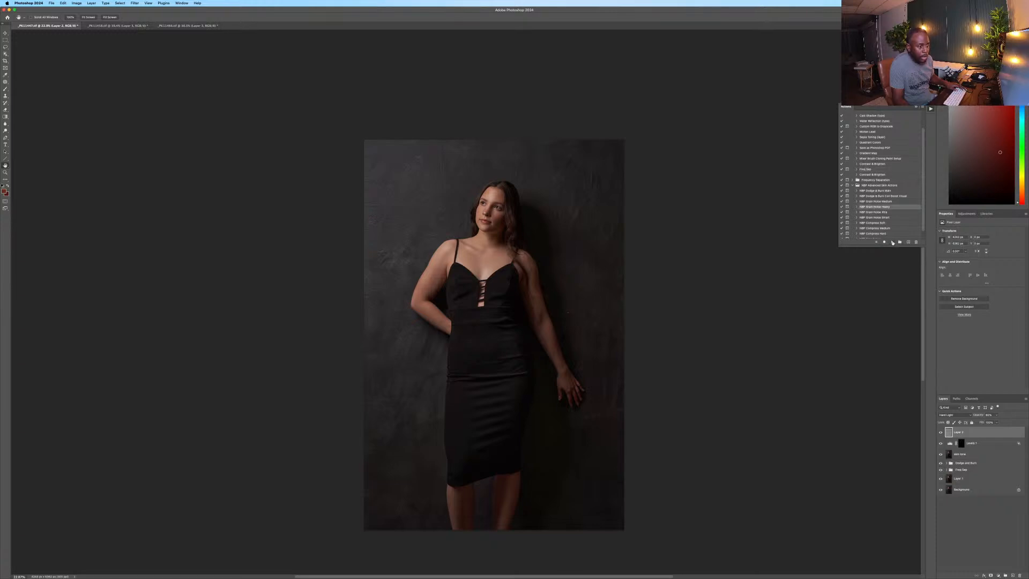
{"action": "left_click", "coordinate": [892, 242]}
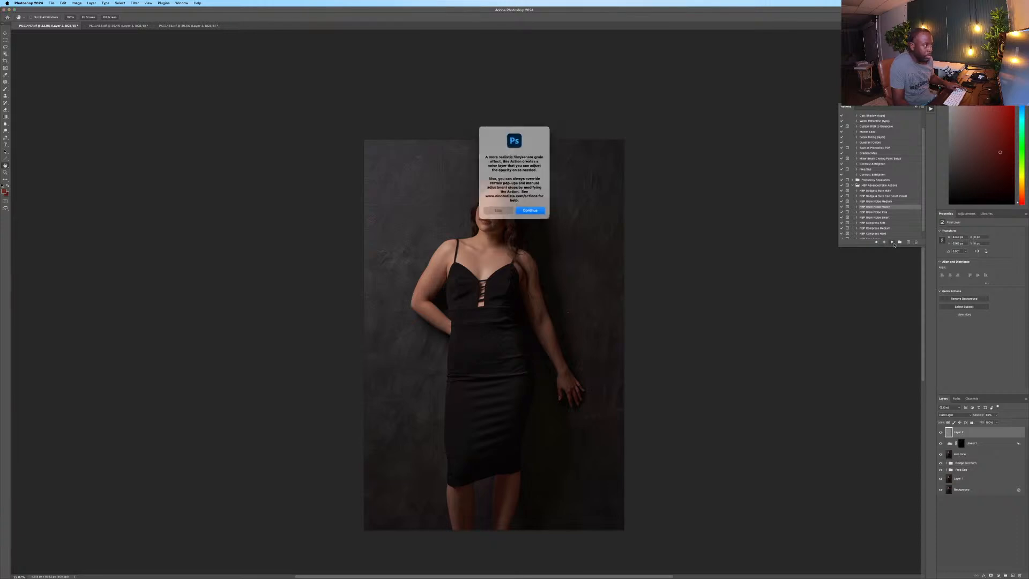
{"action": "left_click", "coordinate": [534, 210]}
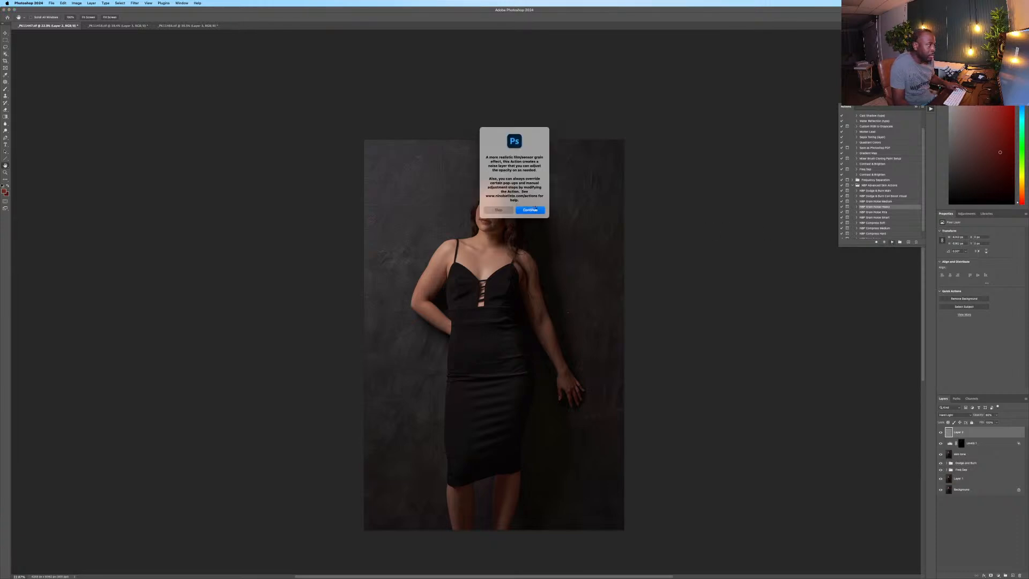
{"action": "left_click", "coordinate": [530, 209]}
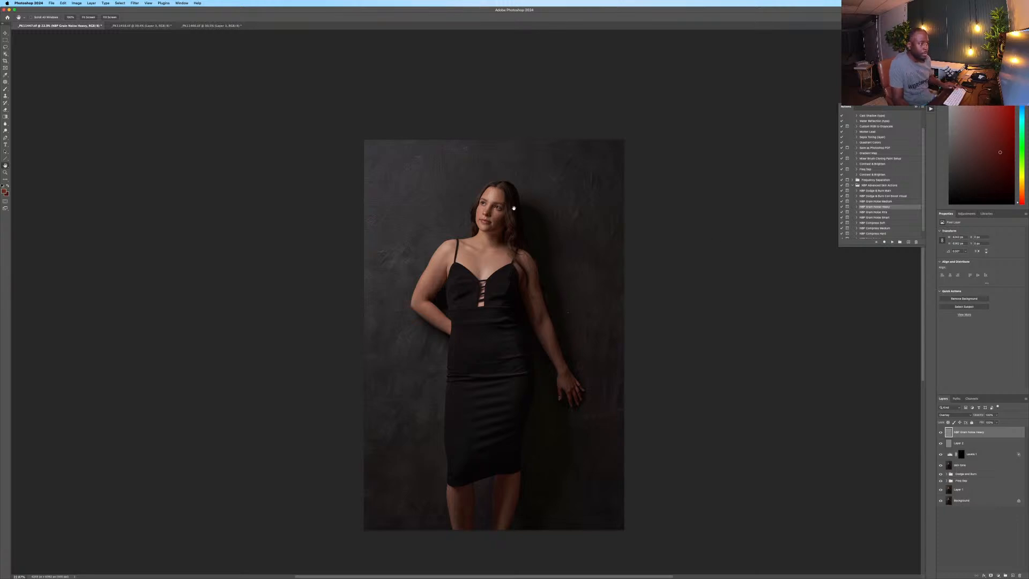
Compare the first portrait's face and backdrop with and without the heavy grain layer.
{"action": "scroll", "coordinate": [490, 193], "scroll_direction": "up", "scroll_amount": 10}
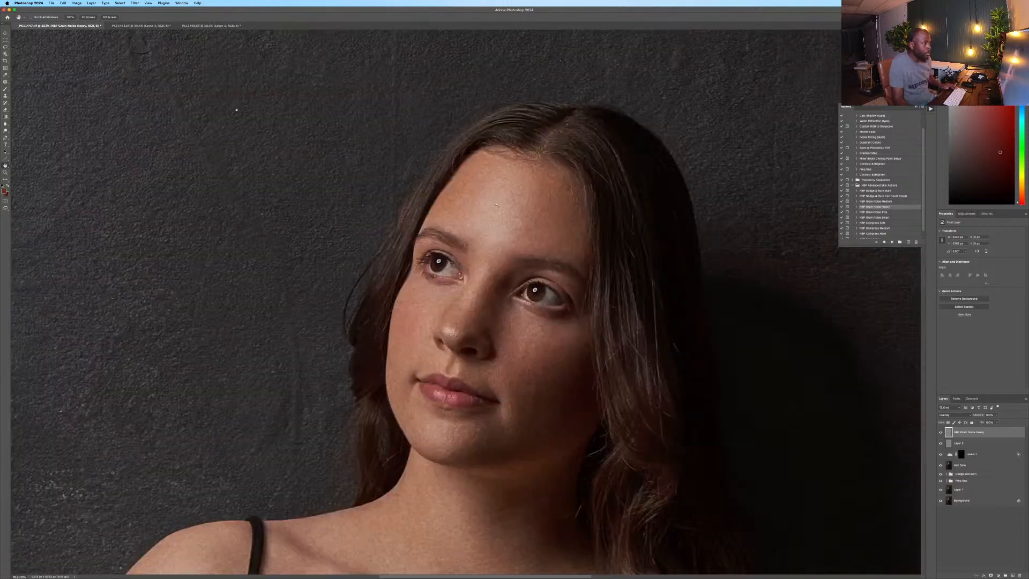
{"action": "scroll", "coordinate": [496, 205], "scroll_direction": "down", "scroll_amount": 4}
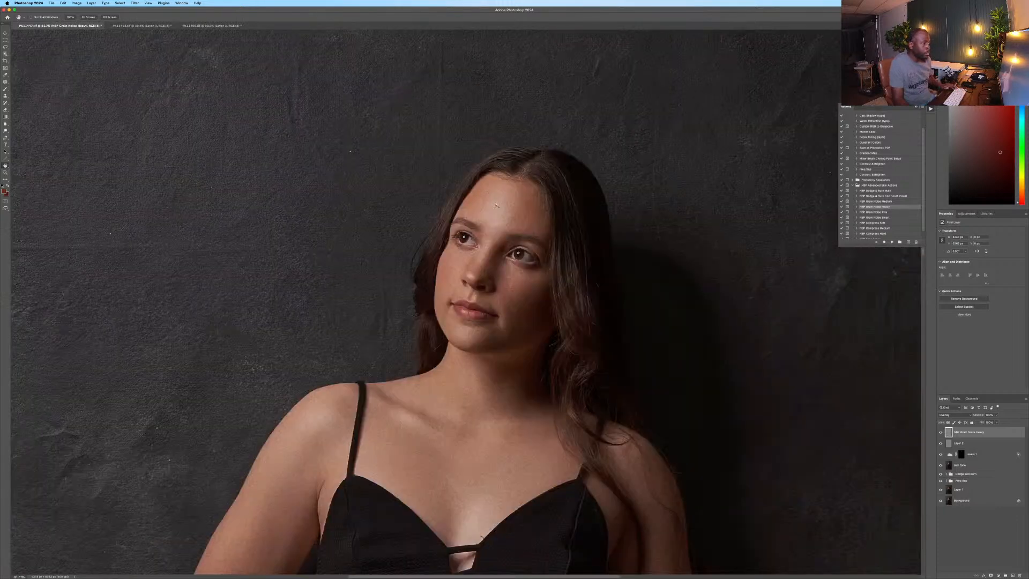
{"action": "left_click", "coordinate": [941, 432]}
{"action": "left_click", "coordinate": [941, 433]}
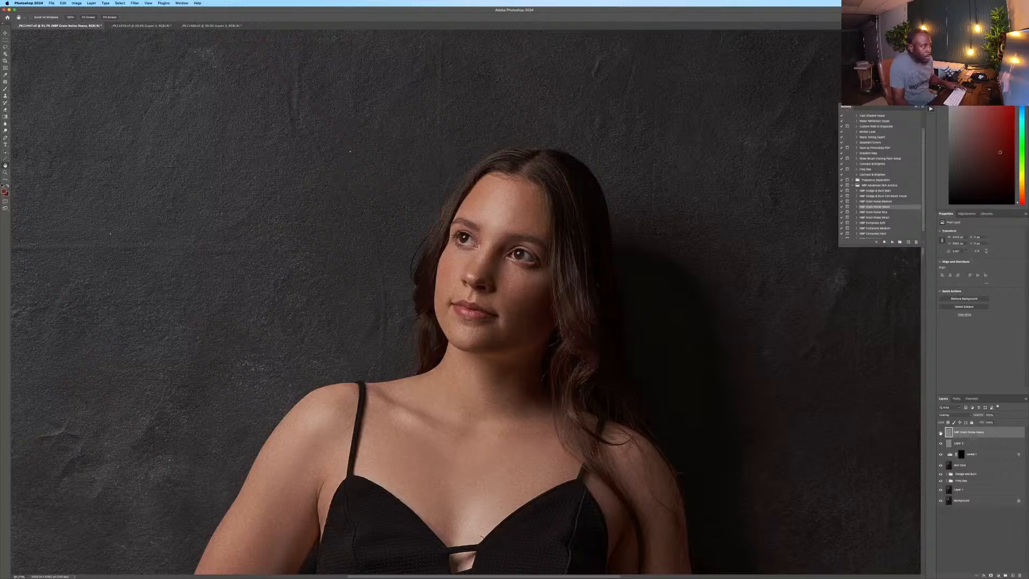
{"action": "left_click", "coordinate": [941, 432]}
{"action": "left_click", "coordinate": [941, 432]}
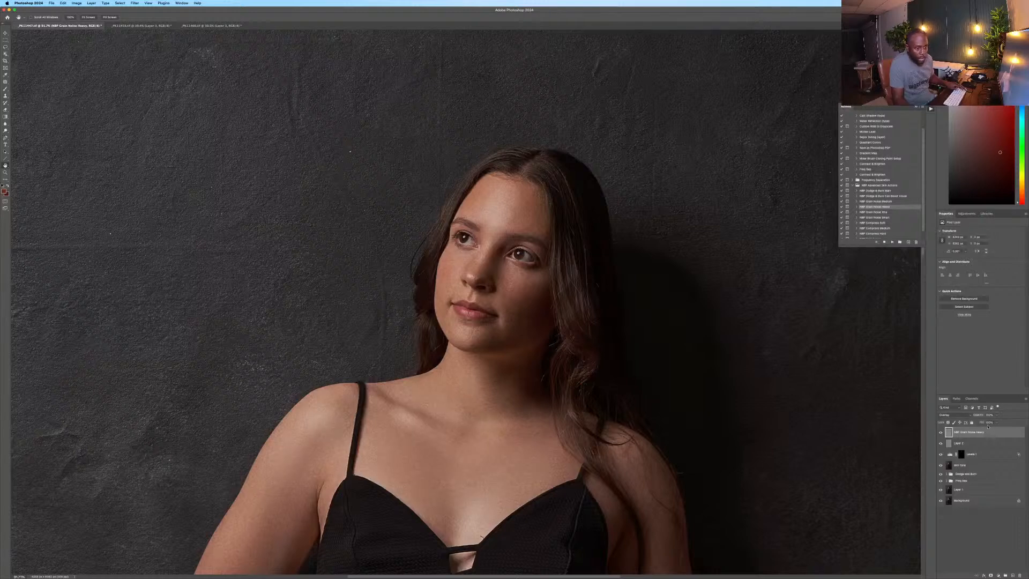
Set the heavy grain layer's opacity to 50%, and delete that layer from the first portrait.
{"action": "type", "text": "50"}
{"action": "key", "text": "Return"}
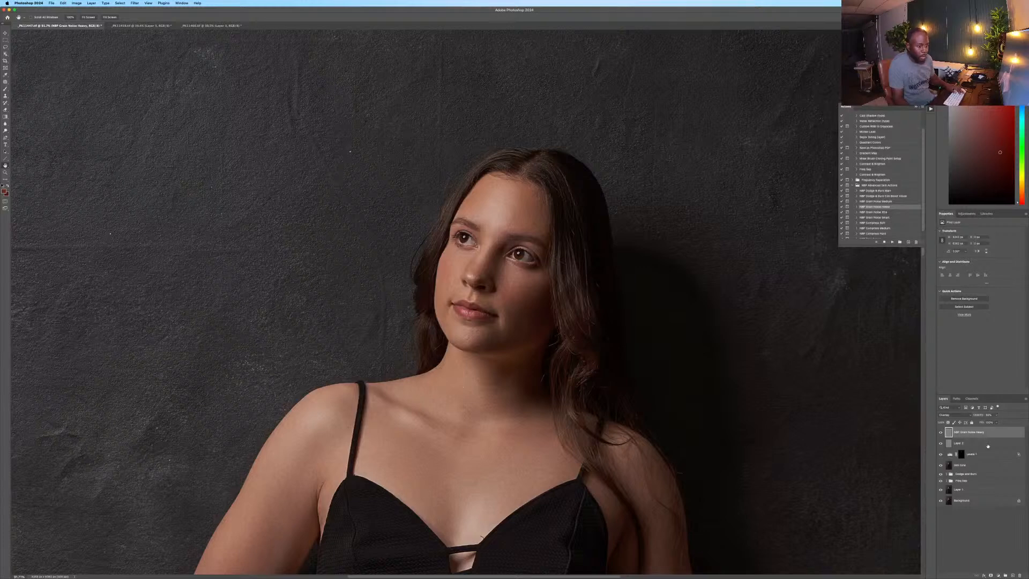
{"action": "left_click", "coordinate": [986, 444]}
{"action": "left_click", "coordinate": [974, 434]}
{"action": "key", "text": "Delete"}
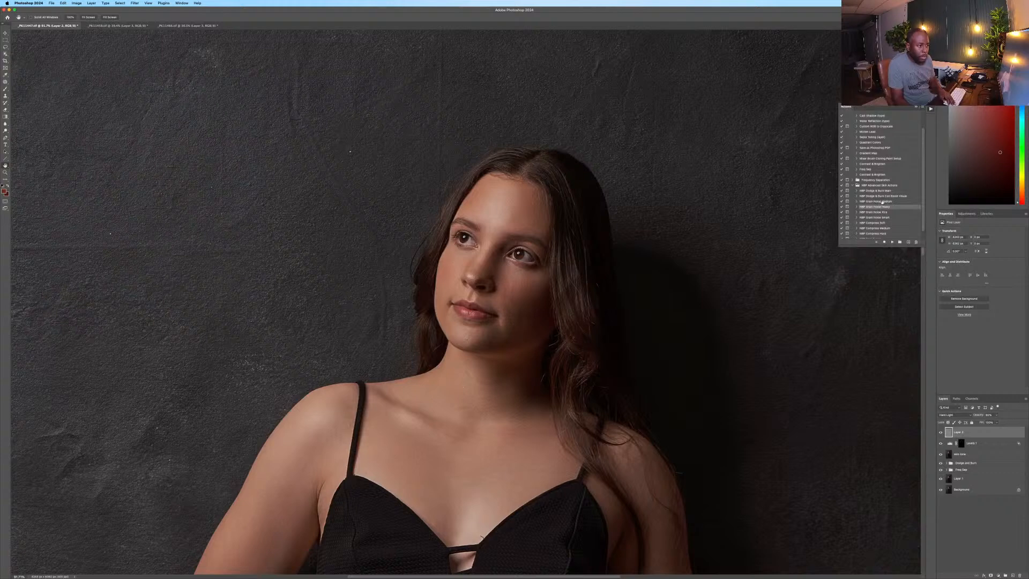
Run the NBP Grain Noise Medium action on the first portrait.
{"action": "left_click", "coordinate": [882, 202]}
{"action": "left_click", "coordinate": [892, 241]}
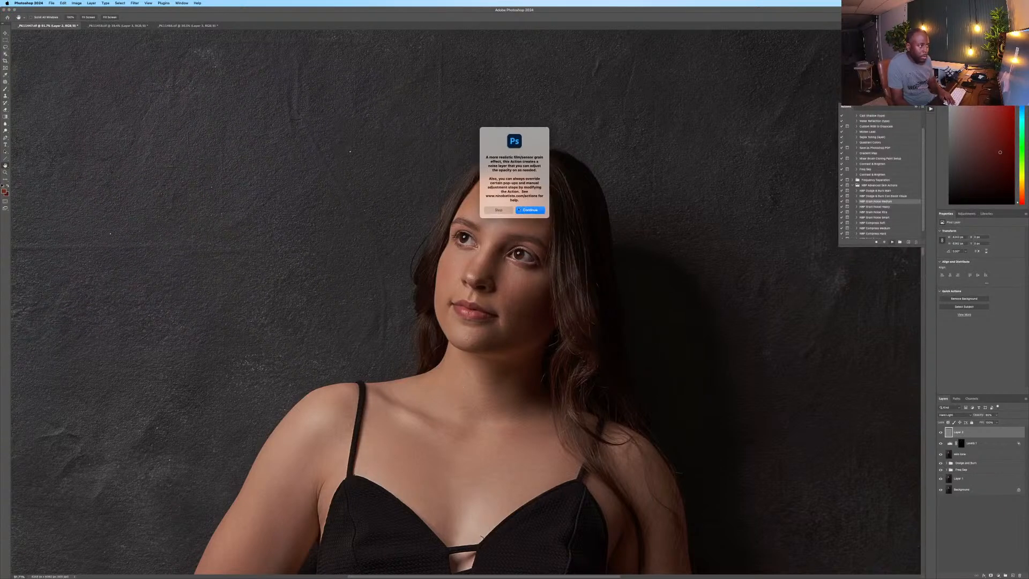
{"action": "left_click", "coordinate": [526, 210]}
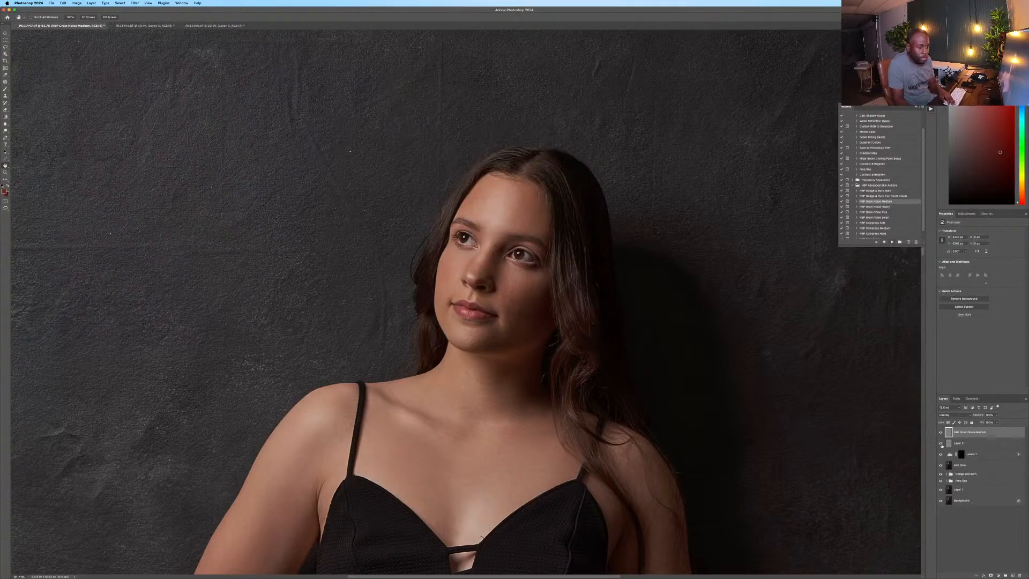
Compare the first portrait with and without the medium grain layer, and delete that layer.
{"action": "left_click", "coordinate": [940, 432]}
{"action": "left_click", "coordinate": [940, 432]}
{"action": "key", "text": "Delete"}
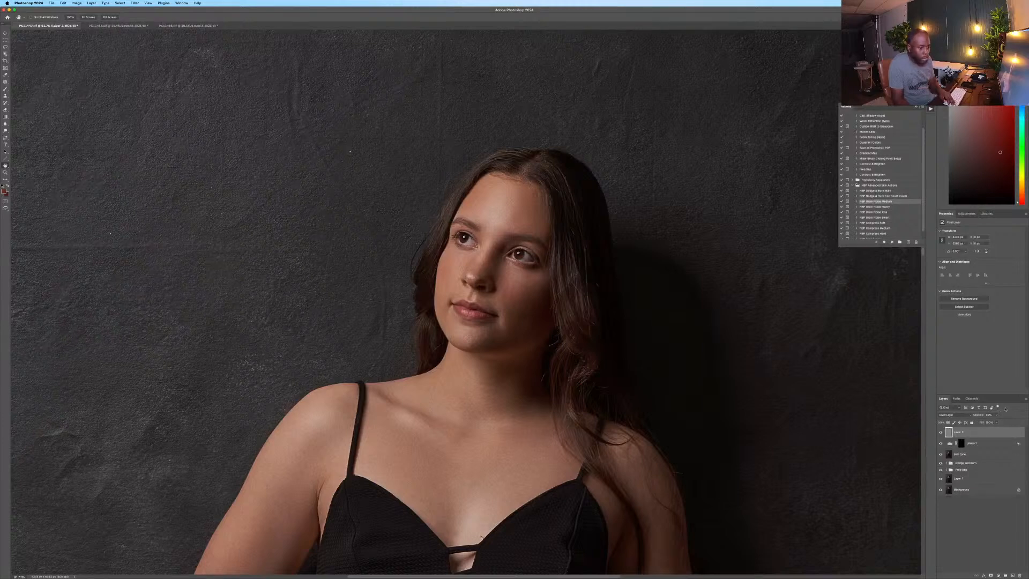
Bring back the medium grain layer on the first portrait, set its opacity to 50%, and compare the image with and without it.
{"action": "key", "text": "super+z"}
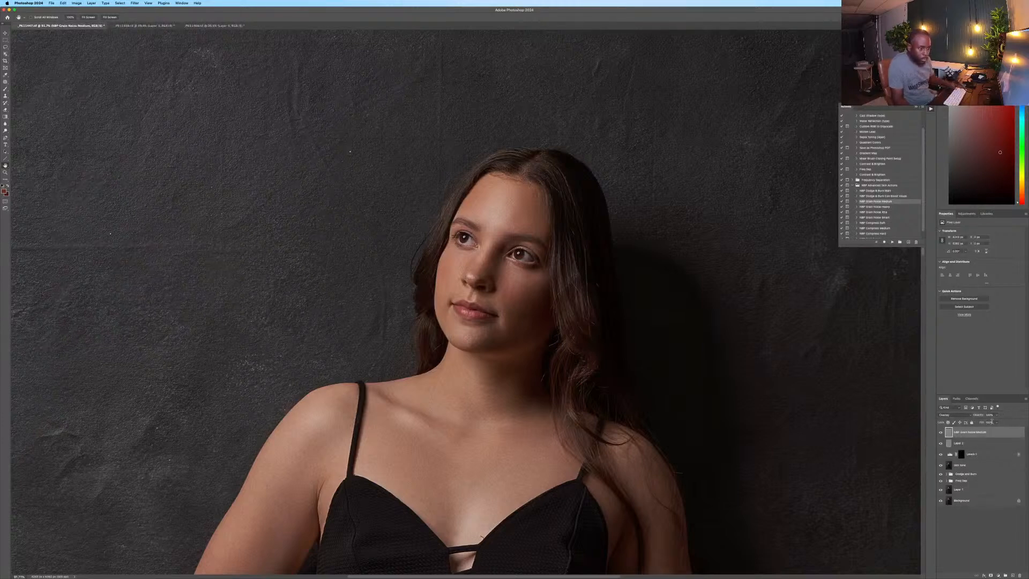
{"action": "type", "text": "50"}
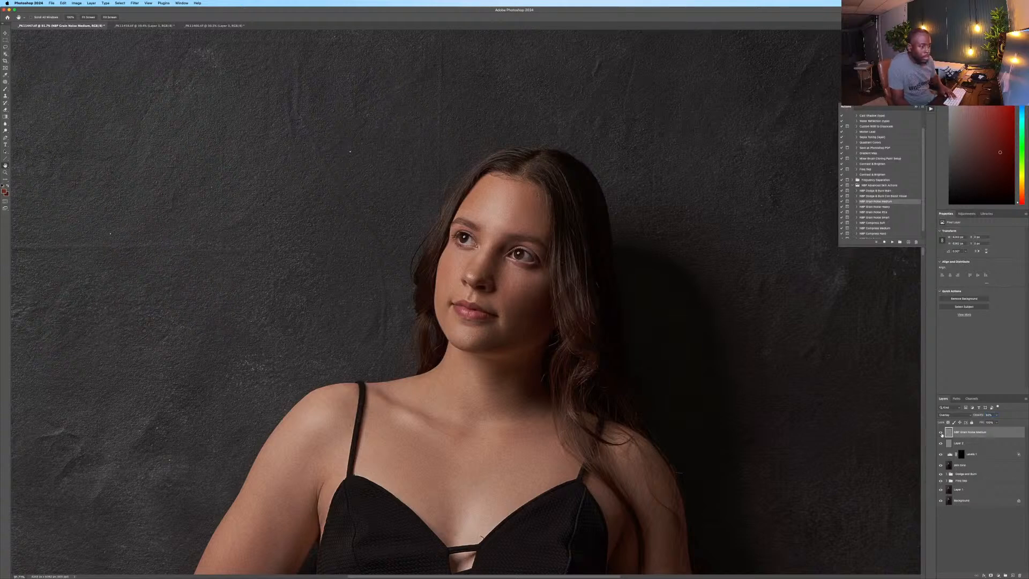
{"action": "left_click", "coordinate": [941, 433]}
{"action": "left_click", "coordinate": [941, 433]}
{"action": "left_click", "coordinate": [941, 433]}
{"action": "left_click", "coordinate": [941, 433]}
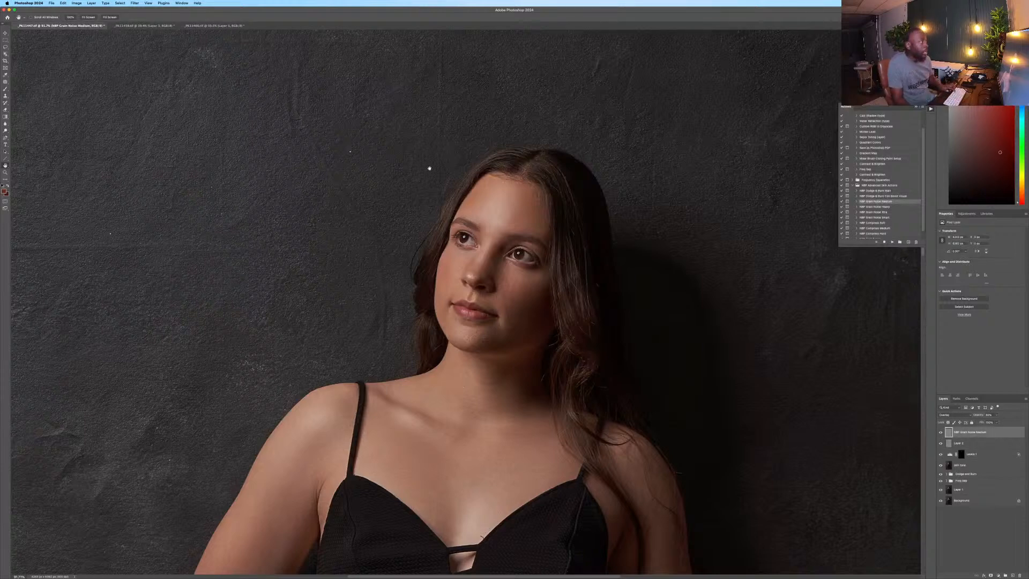
Add the NBP Grain Noise Medium layer to the second and third portraits.
{"action": "key", "text": "ctrl+Tab"}
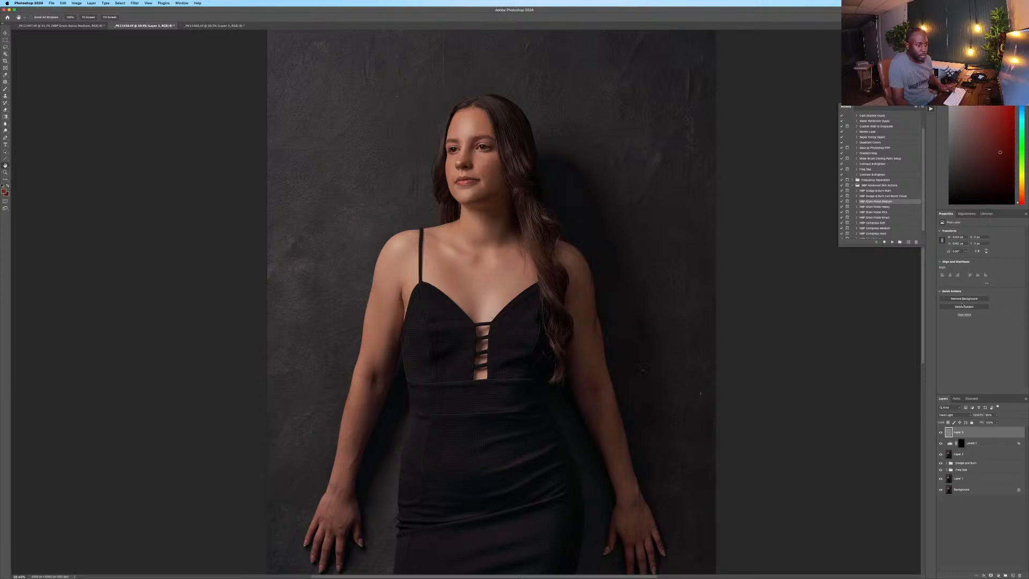
{"action": "key", "text": "super+z"}
{"action": "left_click", "coordinate": [250, 28]}
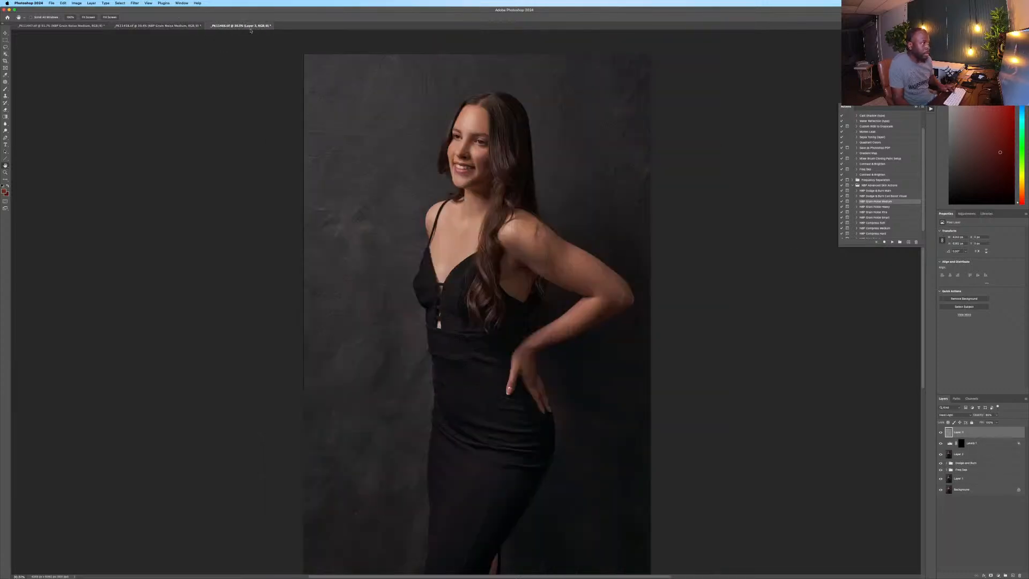
{"action": "key", "text": "super+z"}
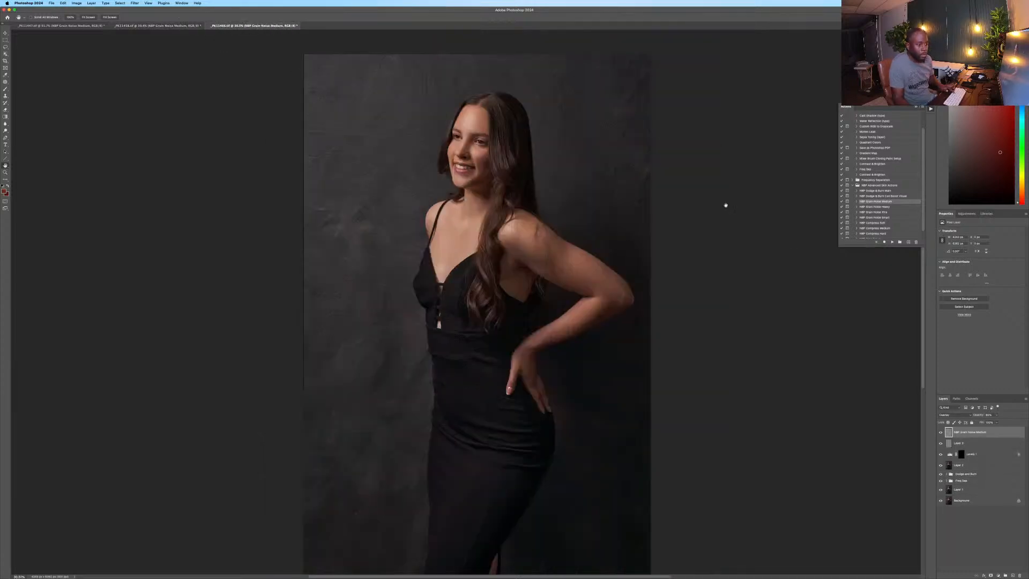
Return to the first portrait and run the Contrast & Flatten action on the whole image.
{"action": "left_click", "coordinate": [61, 26]}
{"action": "scroll", "coordinate": [594, 219], "scroll_direction": "down", "scroll_amount": 5}
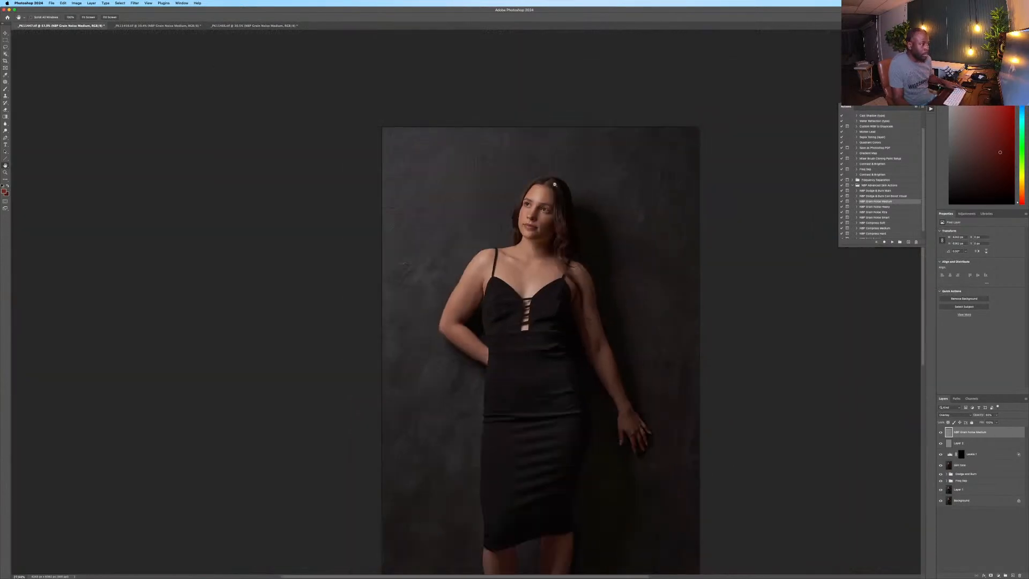
{"action": "left_click_drag", "start_coordinate": [585, 277], "coordinate": [505, 223]}
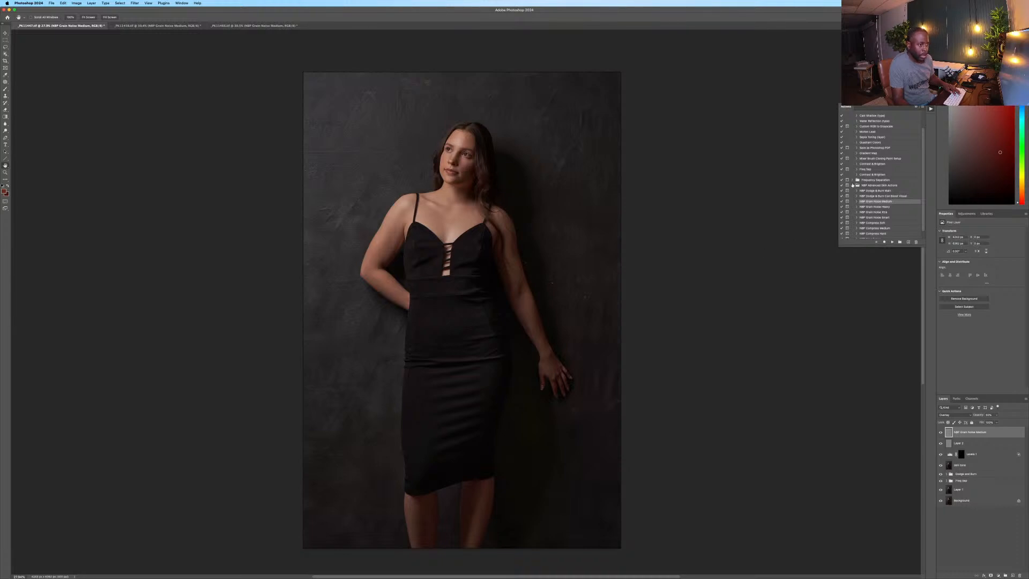
{"action": "left_click", "coordinate": [853, 185]}
{"action": "left_click", "coordinate": [875, 195]}
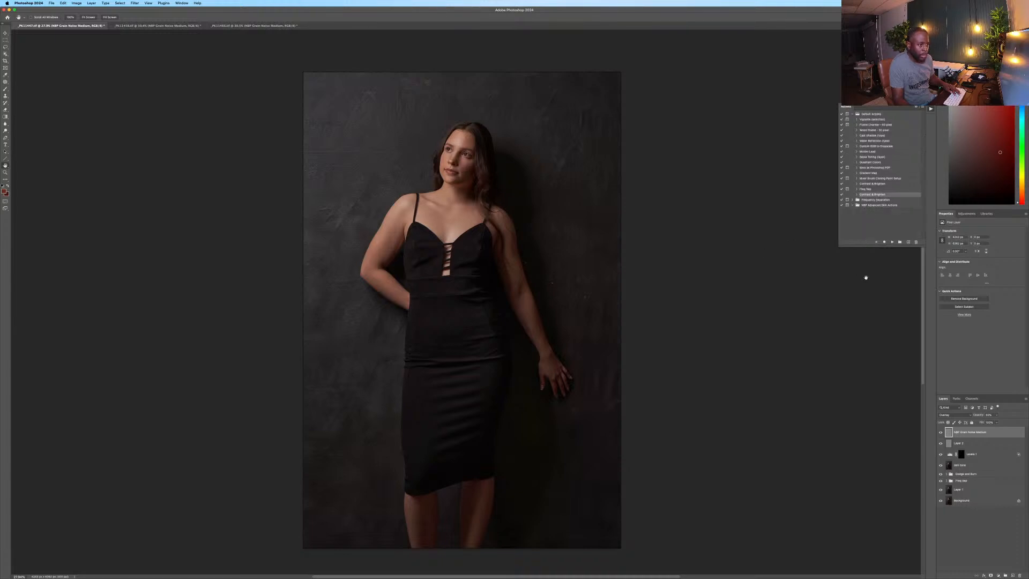
{"action": "left_click", "coordinate": [892, 243]}
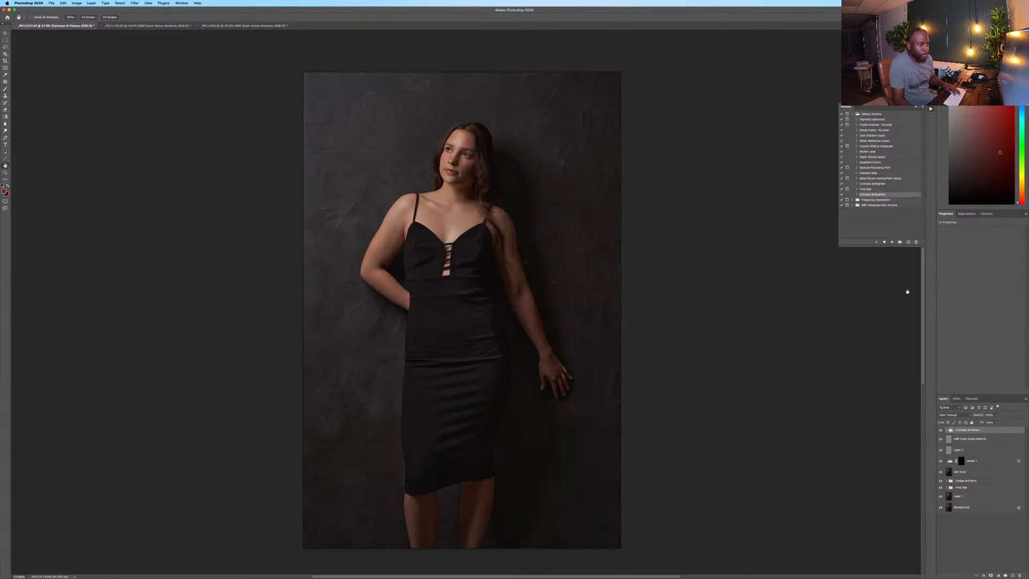
Open the Contrast & Flatten group, hide its Flatten curve, and adjust the opacity of the Contrast curve.
{"action": "left_click", "coordinate": [945, 430]}
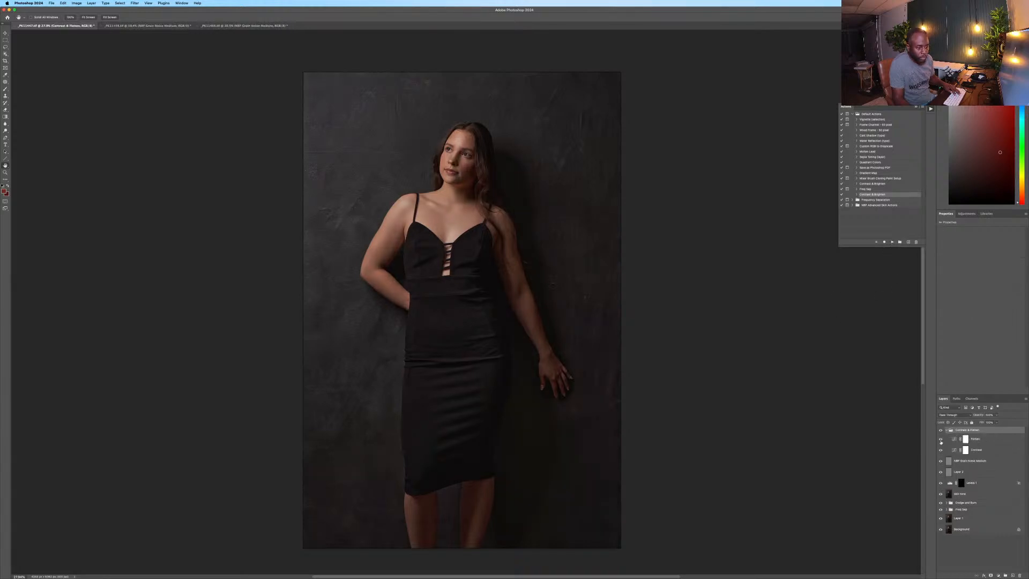
{"action": "left_click", "coordinate": [980, 452]}
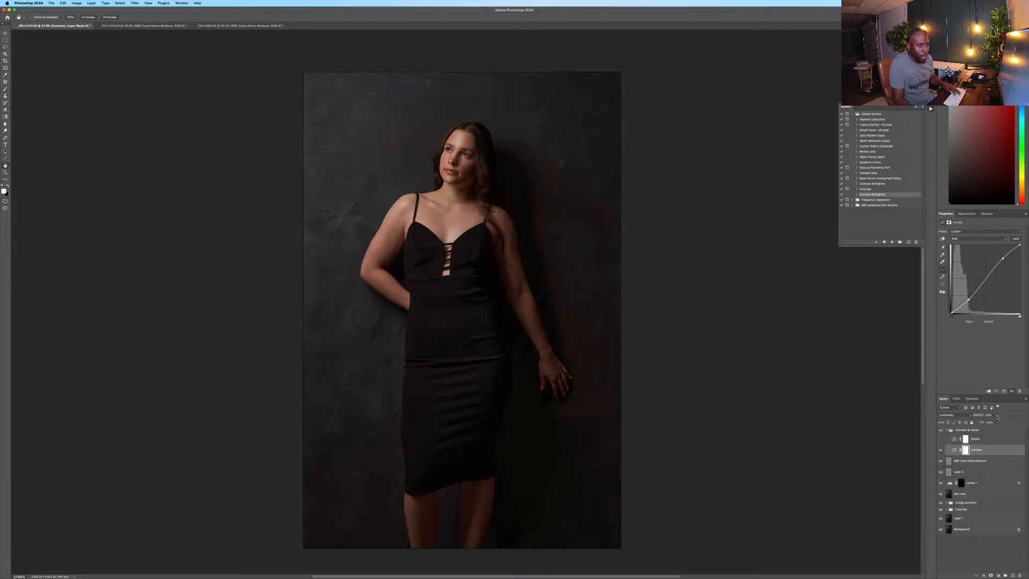
{"action": "left_click", "coordinate": [997, 416]}
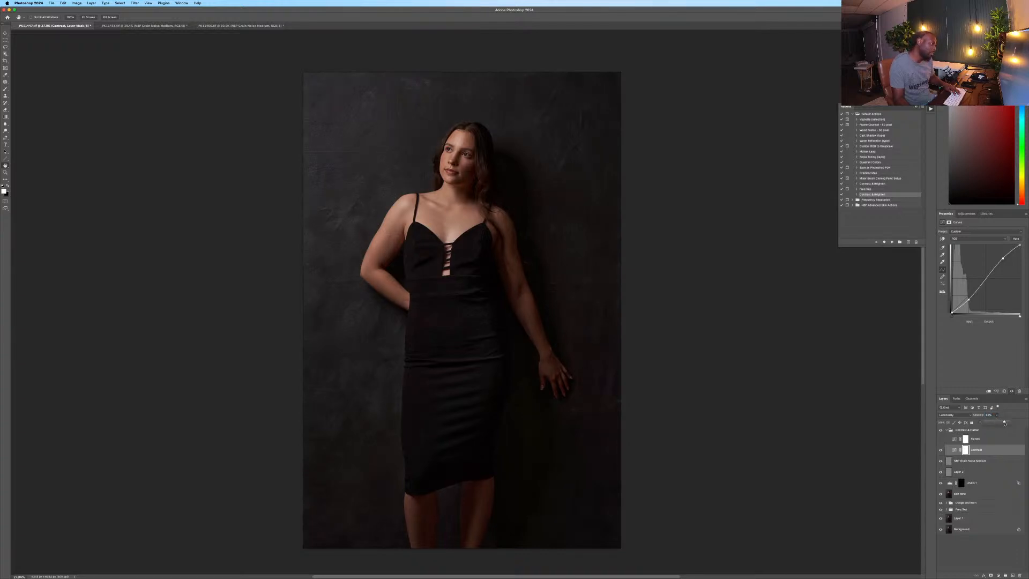
{"action": "left_click_drag", "start_coordinate": [1004, 423], "coordinate": [1012, 424]}
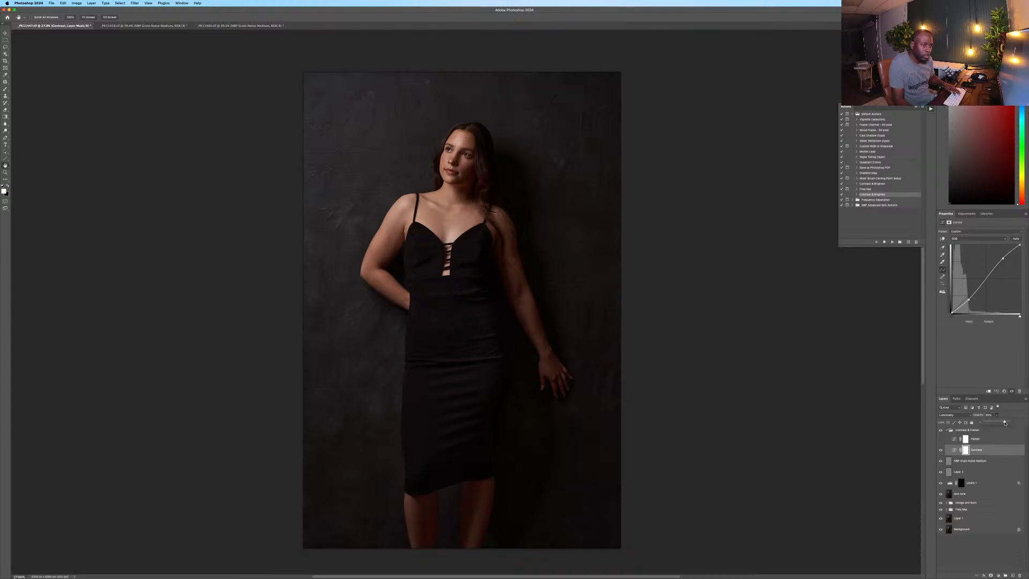
{"action": "left_click_drag", "start_coordinate": [1004, 423], "coordinate": [1003, 425]}
{"action": "left_click", "coordinate": [652, 377]}
{"action": "key", "text": "super+Tab"}
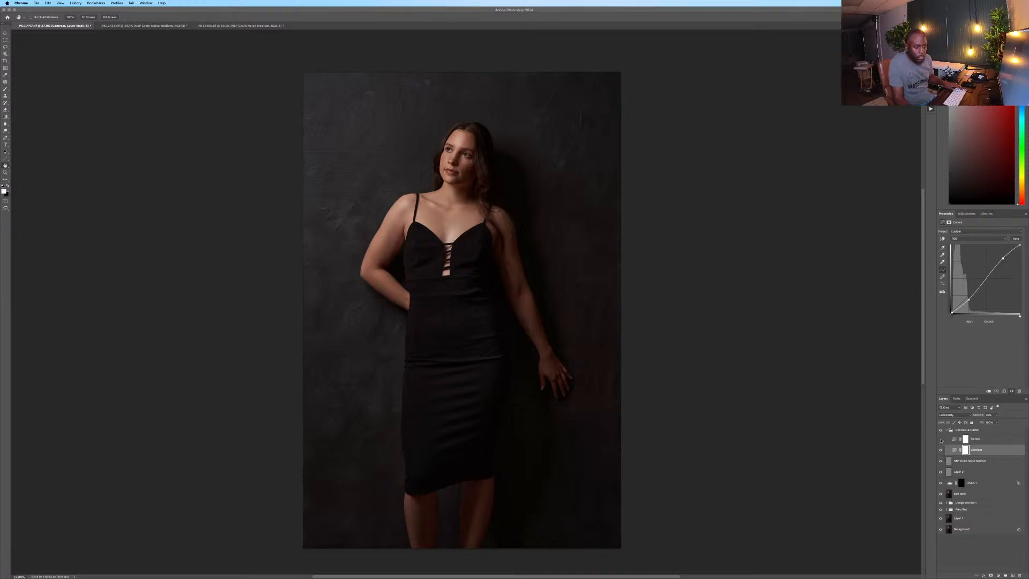
Try the Flatten curve on the first portrait at a very low opacity, and hide it again.
{"action": "left_click", "coordinate": [941, 440]}
{"action": "left_click", "coordinate": [940, 439]}
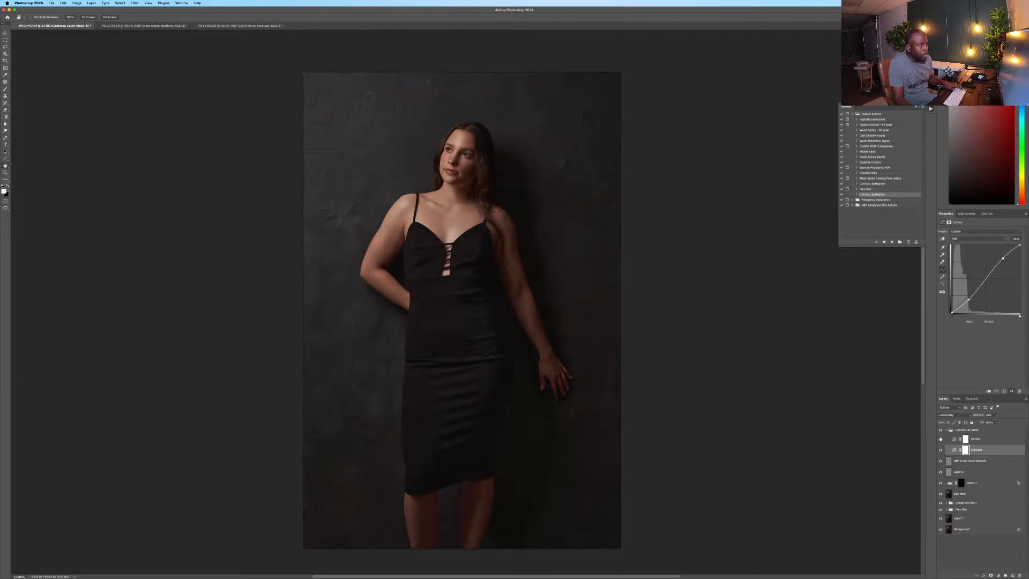
{"action": "left_click", "coordinate": [986, 440]}
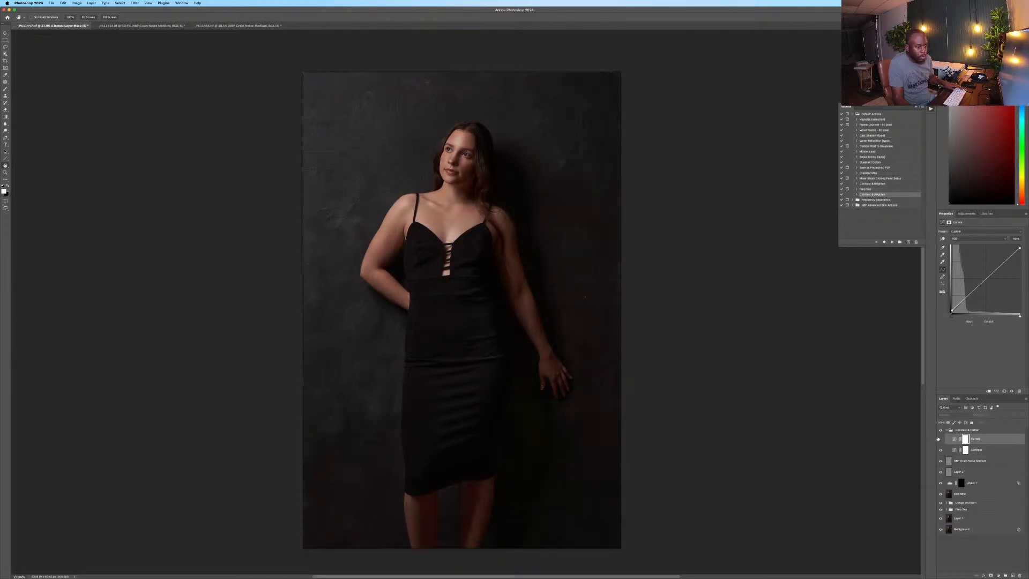
{"action": "left_click", "coordinate": [940, 439]}
{"action": "left_click", "coordinate": [996, 415]}
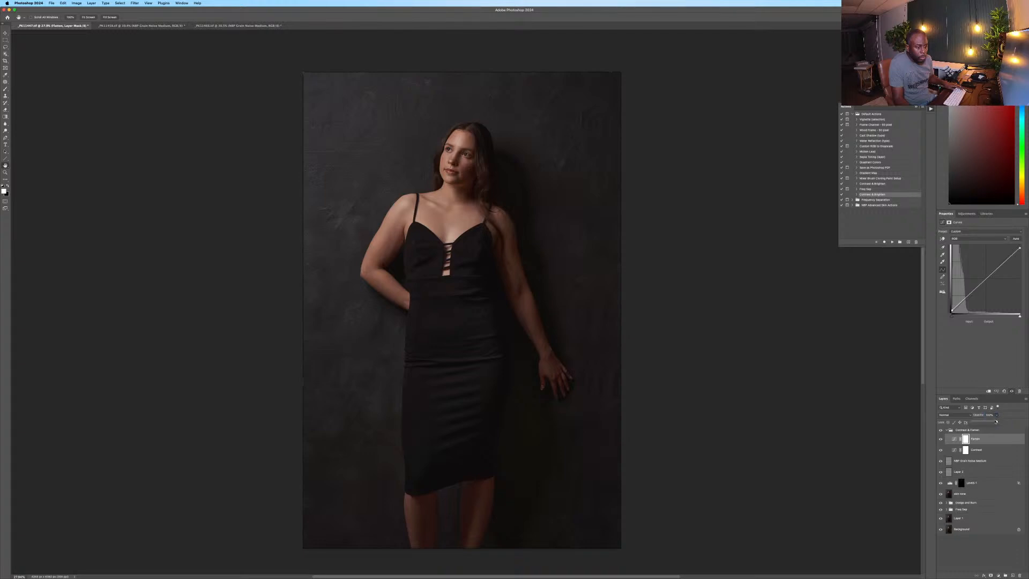
{"action": "left_click_drag", "start_coordinate": [974, 423], "coordinate": [975, 422]}
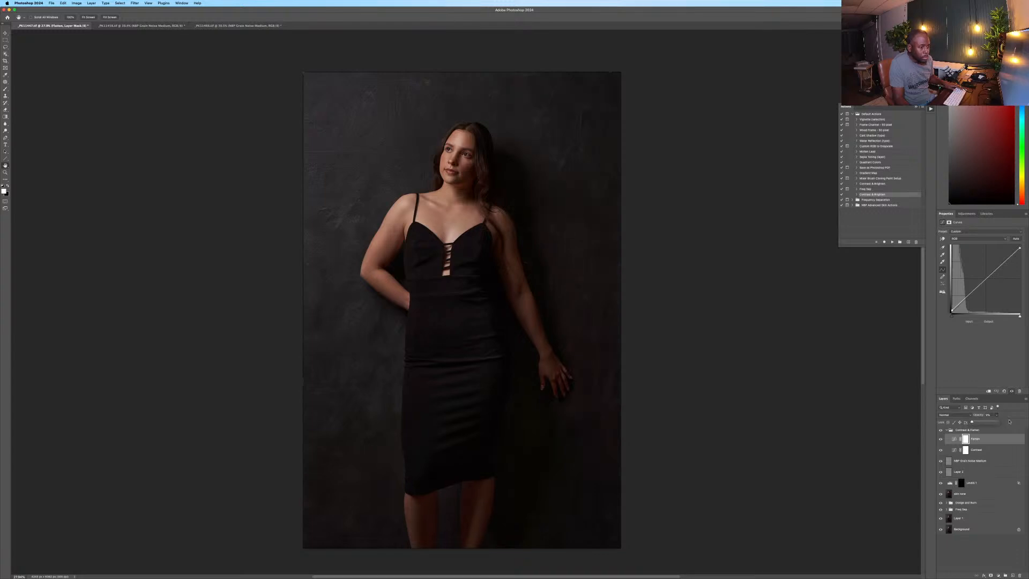
{"action": "left_click", "coordinate": [1009, 421]}
{"action": "left_click", "coordinate": [941, 440]}
Readjust the Contrast curve's opacity on the first portrait.
{"action": "left_click", "coordinate": [990, 450]}
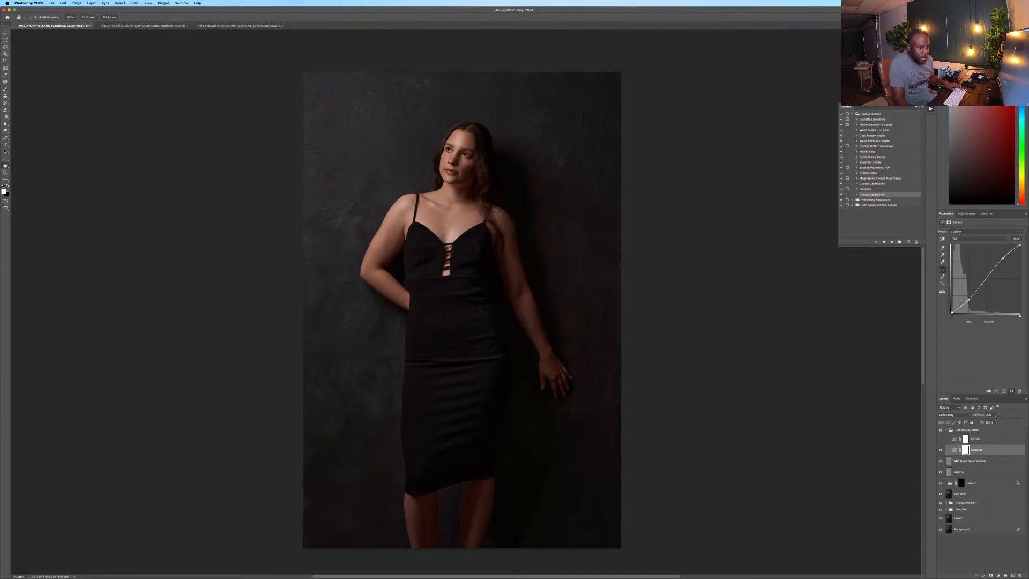
{"action": "left_click", "coordinate": [996, 417]}
{"action": "left_click_drag", "start_coordinate": [998, 422], "coordinate": [1000, 424]}
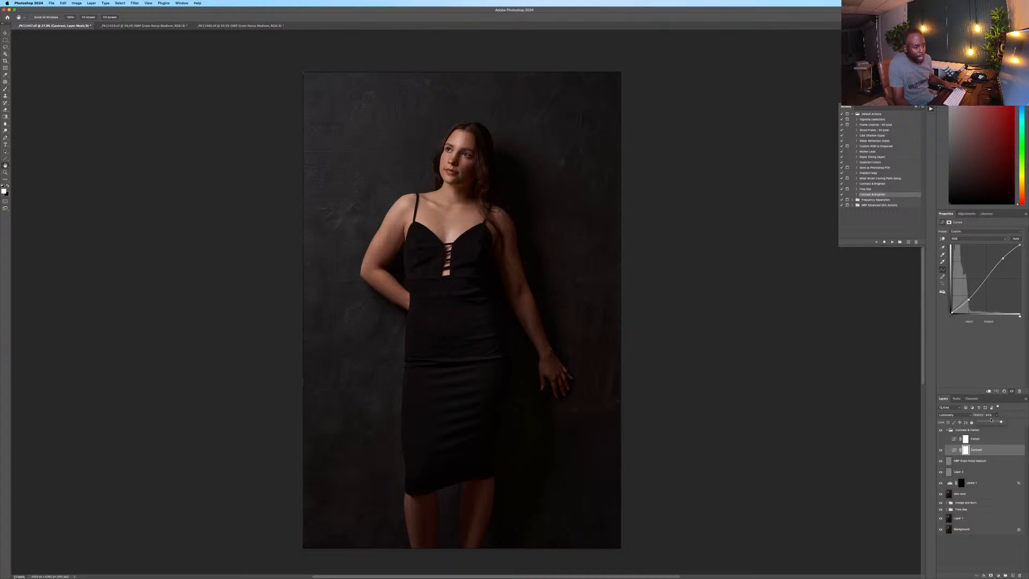
{"action": "left_click", "coordinate": [1009, 419]}
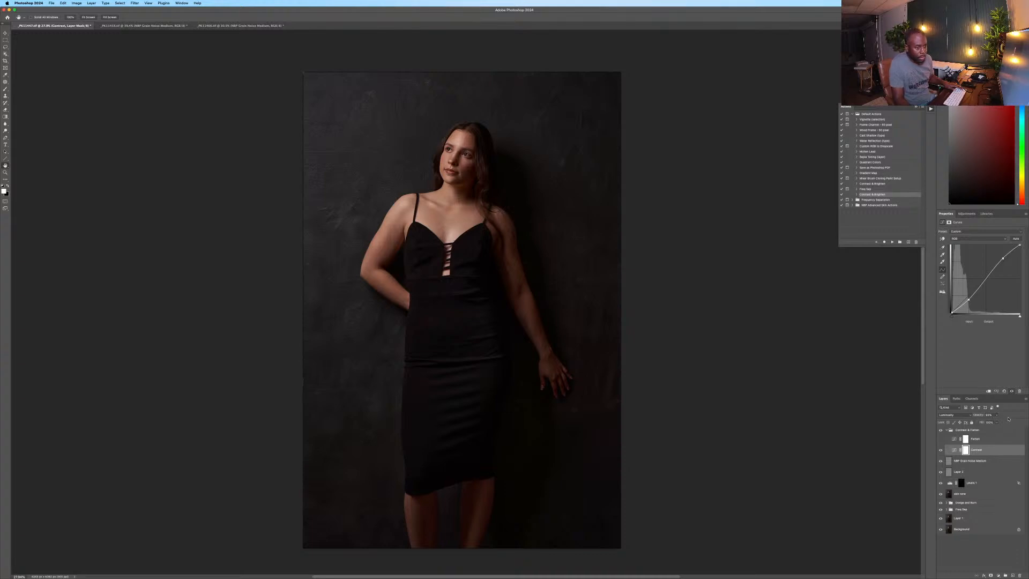
Delete the Flatten curve with its mask and collapse the Contrast & Flatten group.
{"action": "left_click", "coordinate": [979, 440]}
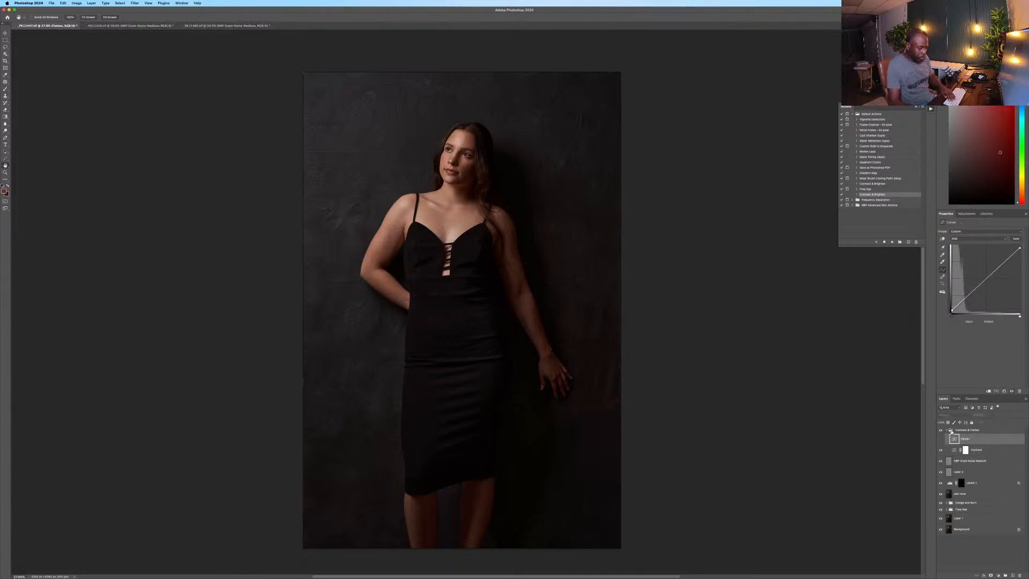
{"action": "key", "text": "Delete"}
{"action": "key", "text": "super+Tab"}
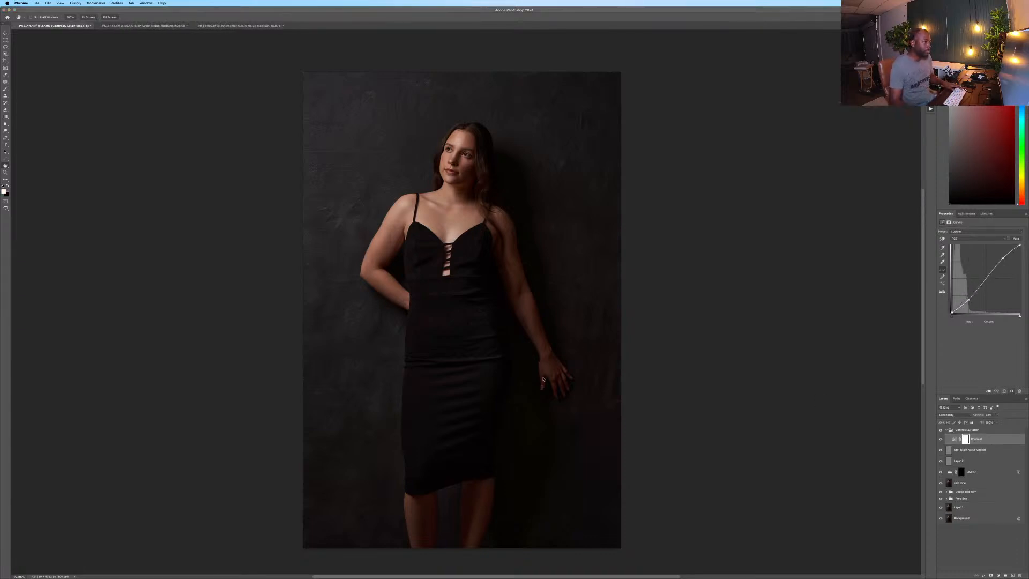
{"action": "left_click", "coordinate": [946, 431]}
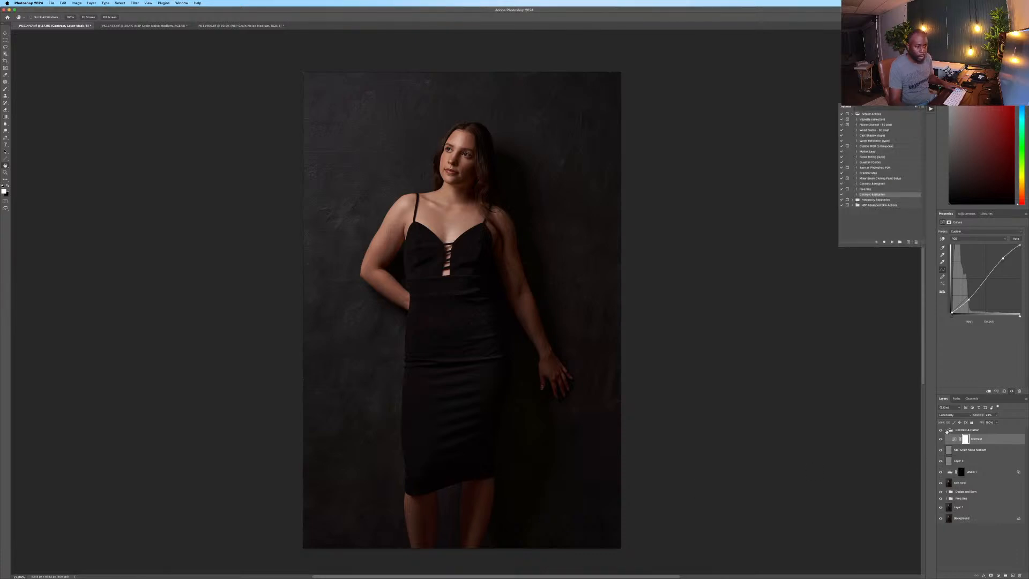
{"action": "left_click", "coordinate": [947, 431]}
Try a Black & White adjustment layer on the first portrait, brightening the yellows and fine-tuning the reds.
{"action": "left_click", "coordinate": [1005, 575]}
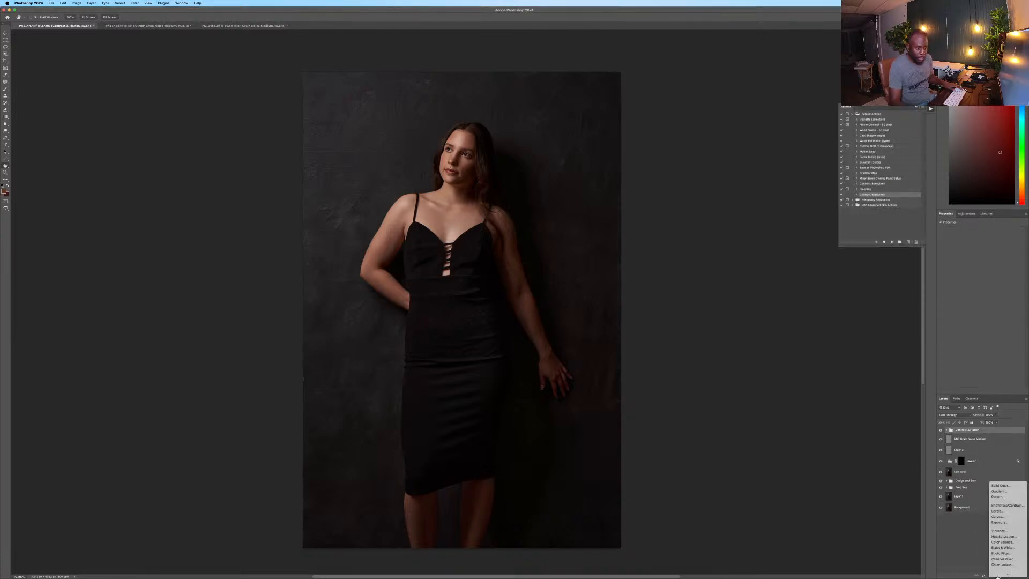
{"action": "left_click", "coordinate": [1007, 537]}
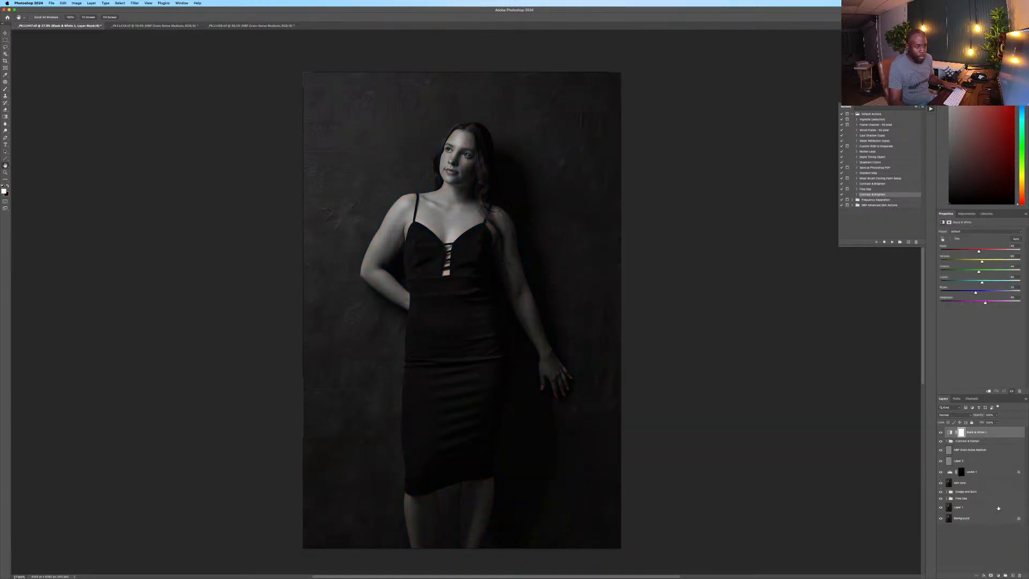
{"action": "left_click_drag", "start_coordinate": [983, 264], "coordinate": [1009, 264]}
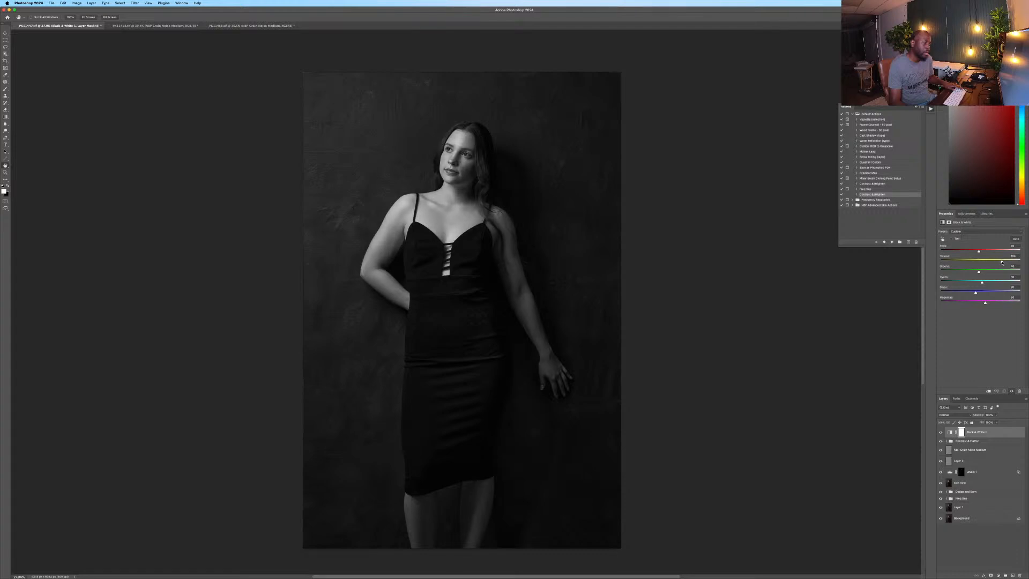
{"action": "mouse_move", "coordinate": [995, 261]}
{"action": "left_mouse_down"}
{"action": "mouse_move", "coordinate": [959, 260]}
{"action": "mouse_move", "coordinate": [984, 267]}
{"action": "left_mouse_up"}
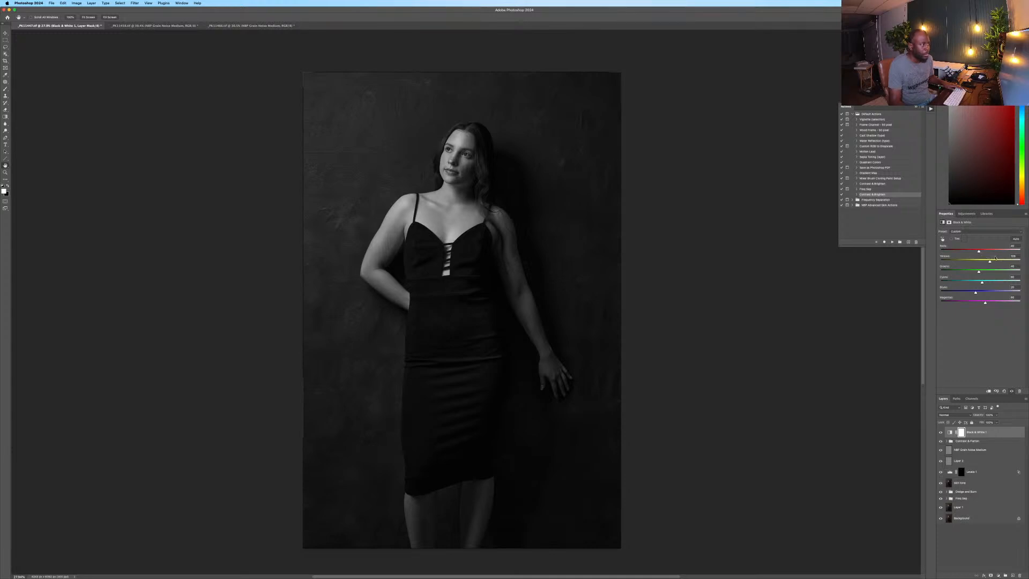
{"action": "mouse_move", "coordinate": [979, 252]}
{"action": "left_mouse_down"}
{"action": "mouse_move", "coordinate": [992, 254]}
{"action": "mouse_move", "coordinate": [982, 256]}
{"action": "left_mouse_up"}
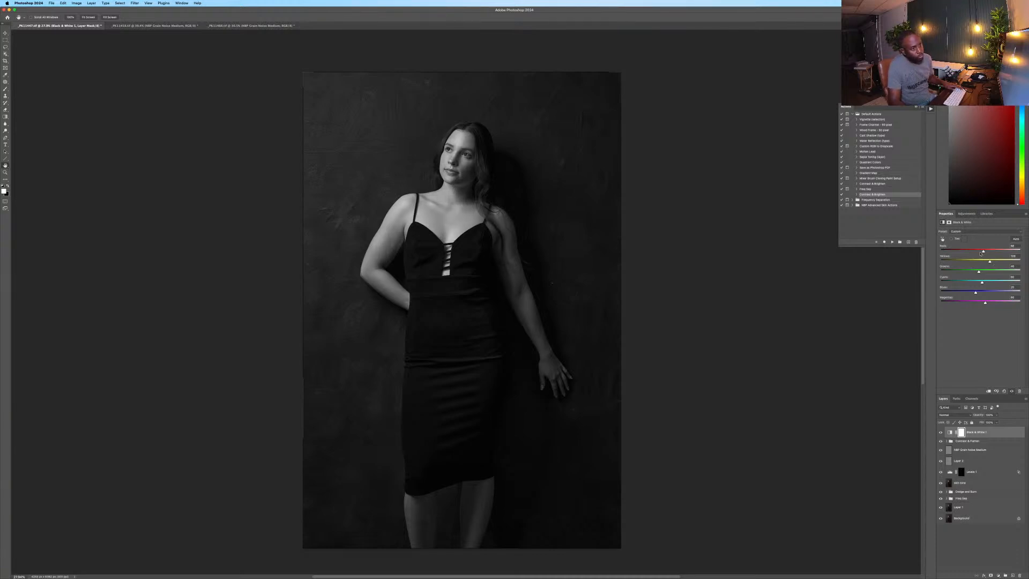
{"action": "left_click_drag", "start_coordinate": [983, 252], "coordinate": [976, 254]}
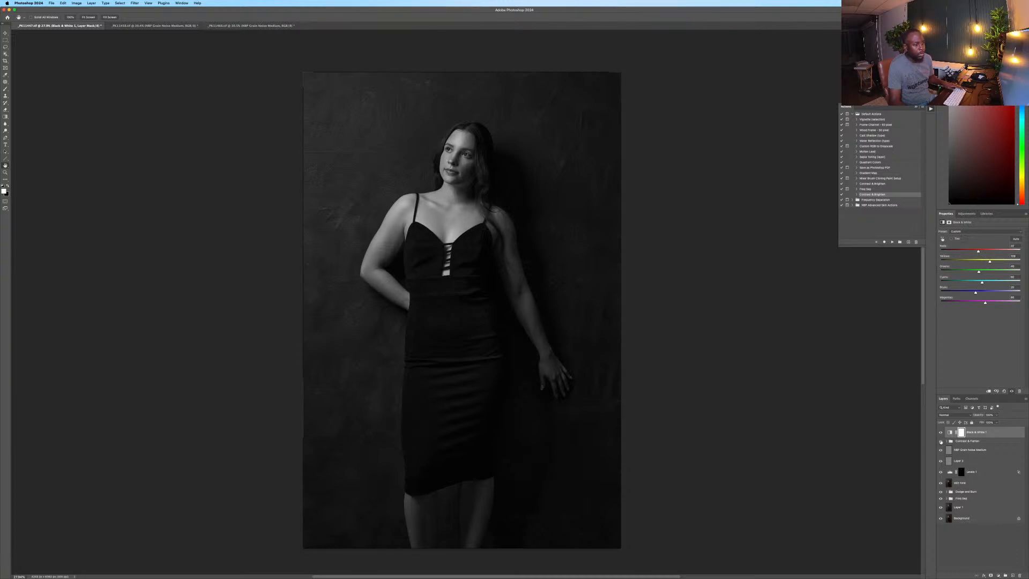
Compare the first portrait in black and white and in colour.
{"action": "left_click", "coordinate": [940, 433]}
{"action": "left_click", "coordinate": [941, 433]}
{"action": "left_click", "coordinate": [941, 432]}
{"action": "left_click", "coordinate": [940, 433]}
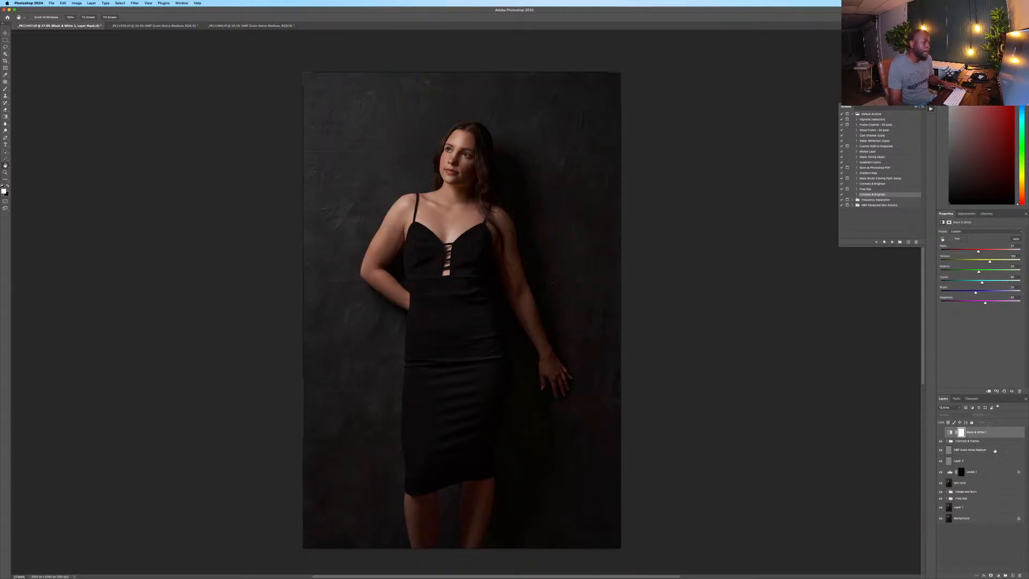
Delete the Black & White adjustment layer from the first portrait.
{"action": "left_click", "coordinate": [986, 441]}
{"action": "left_click", "coordinate": [991, 432]}
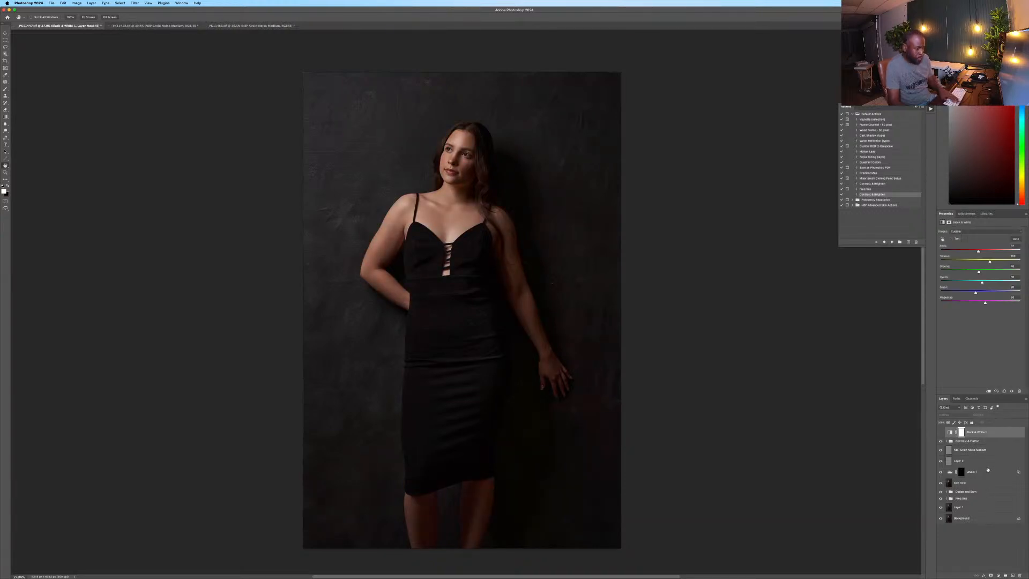
{"action": "key", "text": "Delete"}
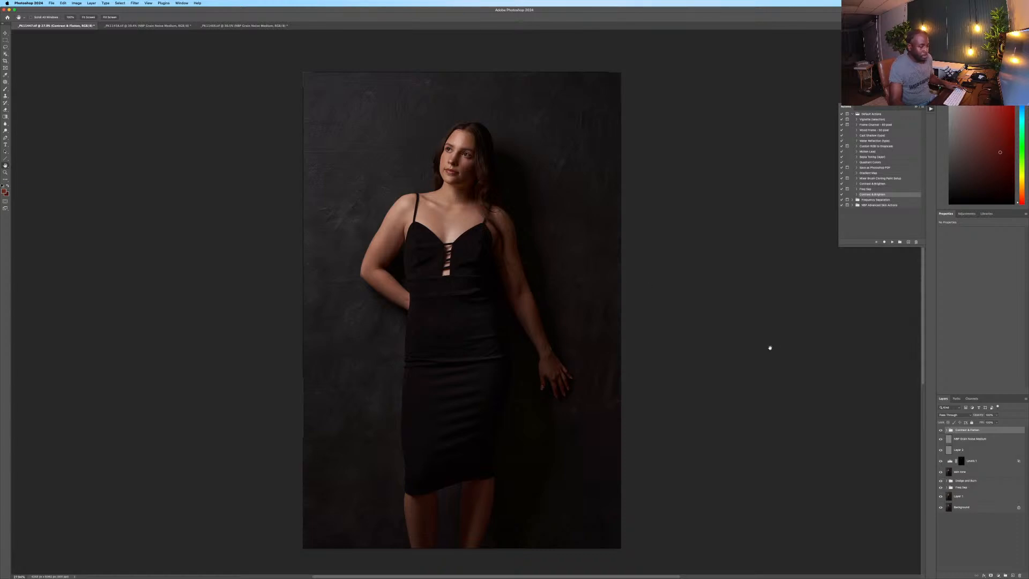
Compare the first portrait with and without the Contrast & Flatten group.
{"action": "left_click", "coordinate": [941, 431]}
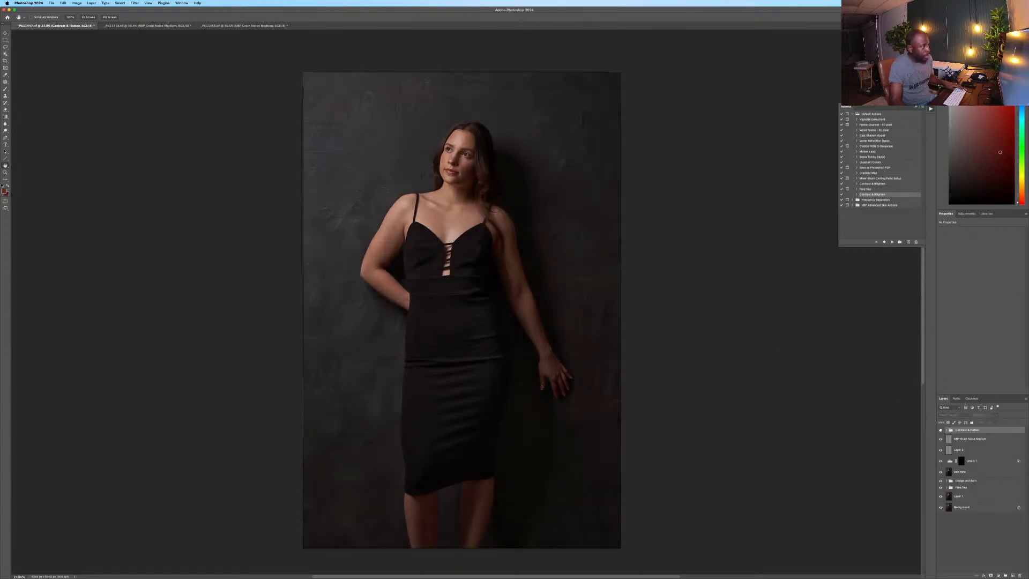
{"action": "left_click", "coordinate": [940, 429]}
{"action": "left_click", "coordinate": [941, 430]}
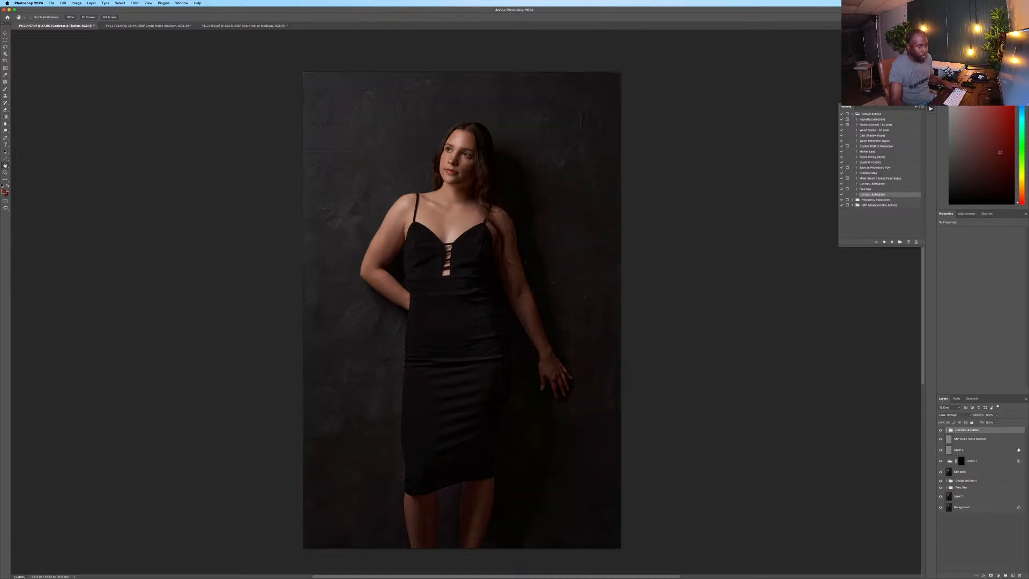
{"action": "left_click", "coordinate": [982, 440]}
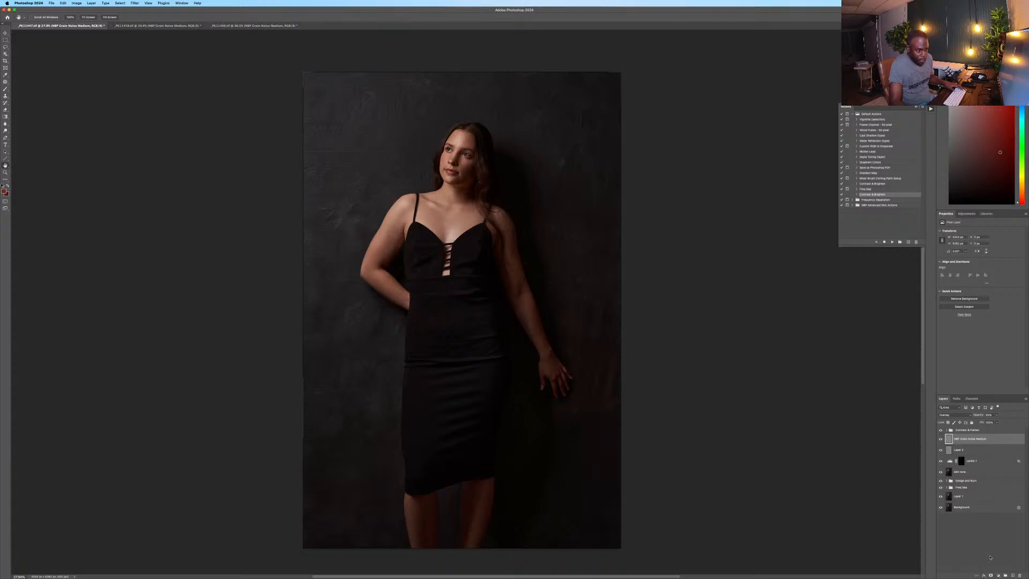
{"action": "left_click", "coordinate": [1004, 575]}
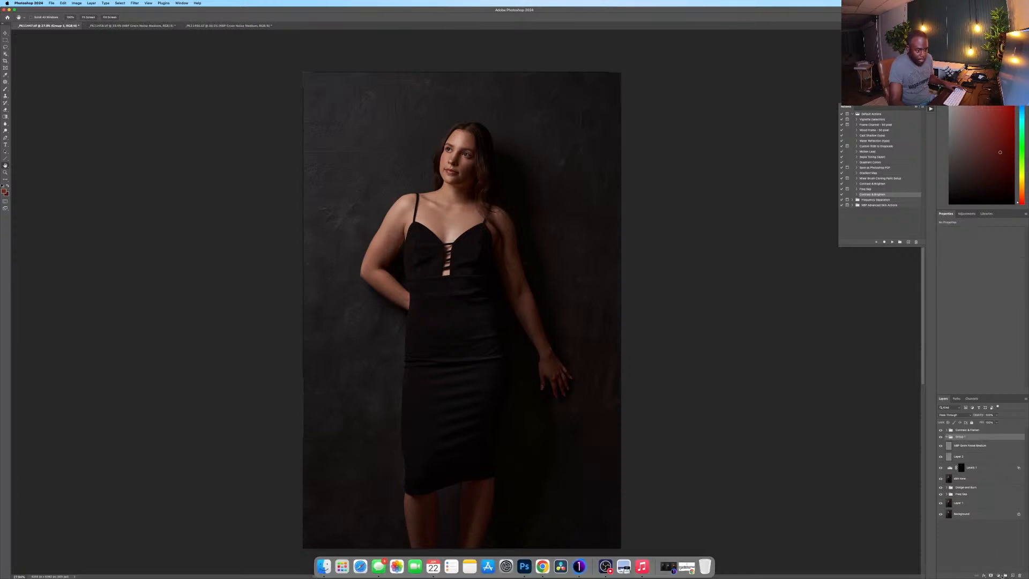
{"action": "key", "text": "super+z"}
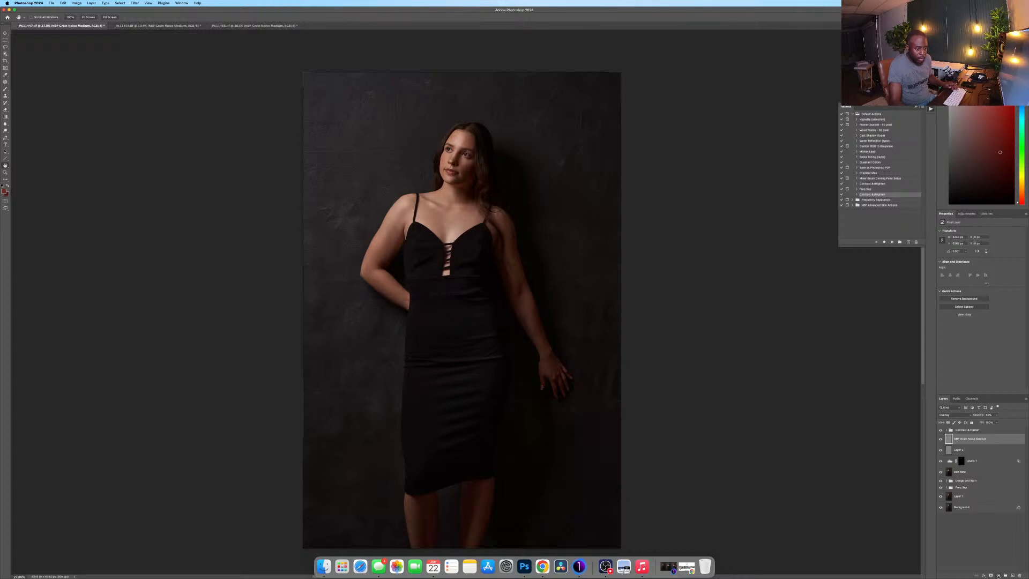
{"action": "left_click", "coordinate": [998, 576]}
{"action": "left_click", "coordinate": [962, 551]}
Add a blank layer at the top of the stack and paint roughly over the woman's face with a soft brush.
{"action": "left_click", "coordinate": [1013, 575]}
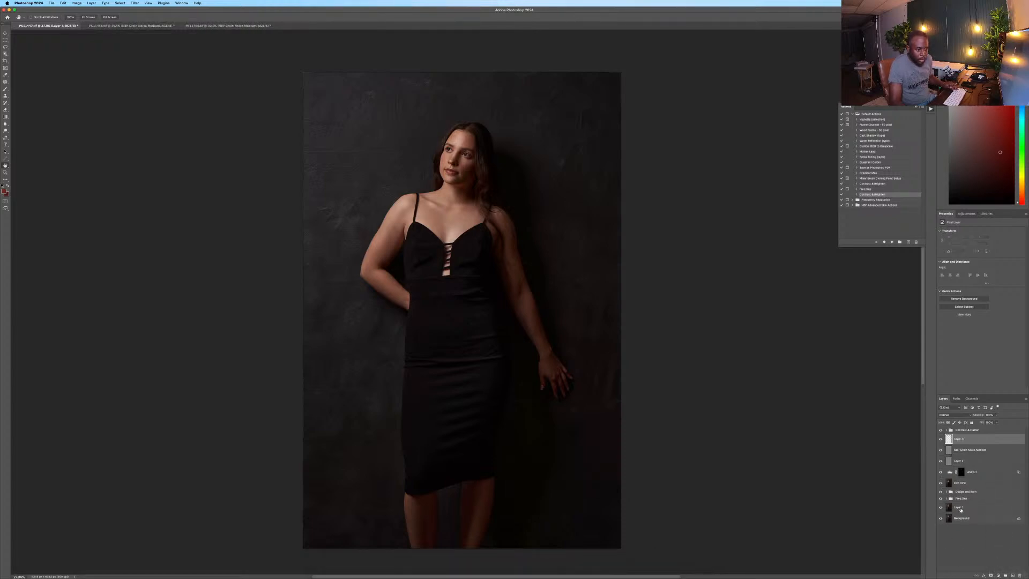
{"action": "left_click_drag", "start_coordinate": [959, 439], "coordinate": [966, 429]}
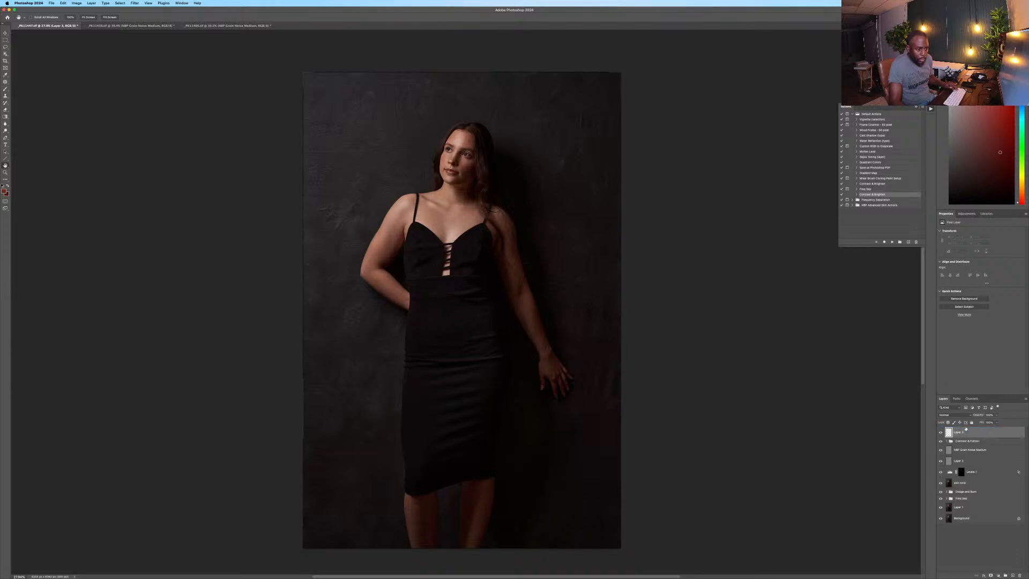
{"action": "key", "text": "b"}
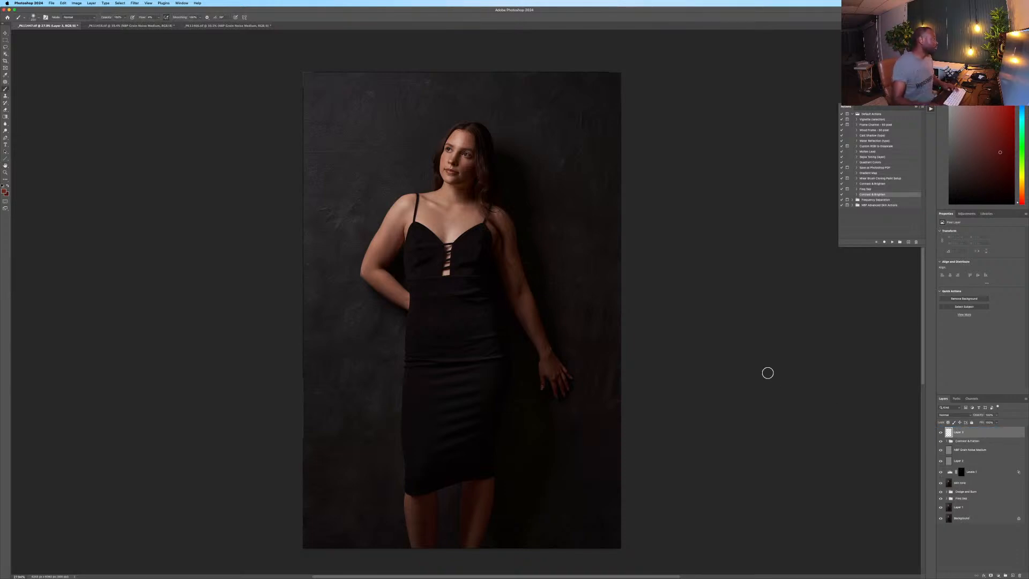
{"action": "key", "text": "bracketright"}
{"action": "key", "text": "bracketright"}
{"action": "key", "text": "bracketright"}
{"action": "key", "text": "bracketright"}
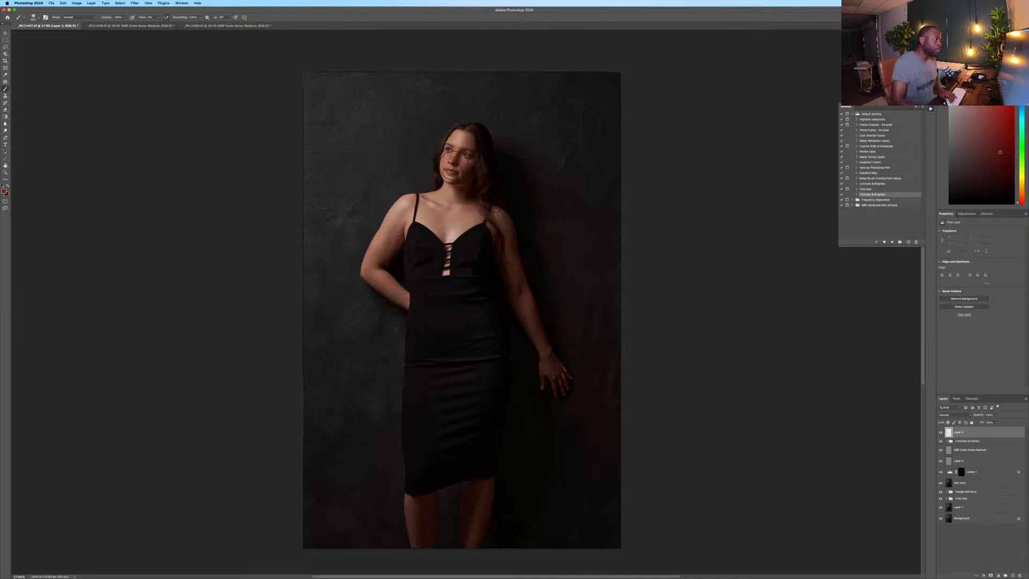
{"action": "left_click_drag", "start_coordinate": [450, 168], "coordinate": [457, 136]}
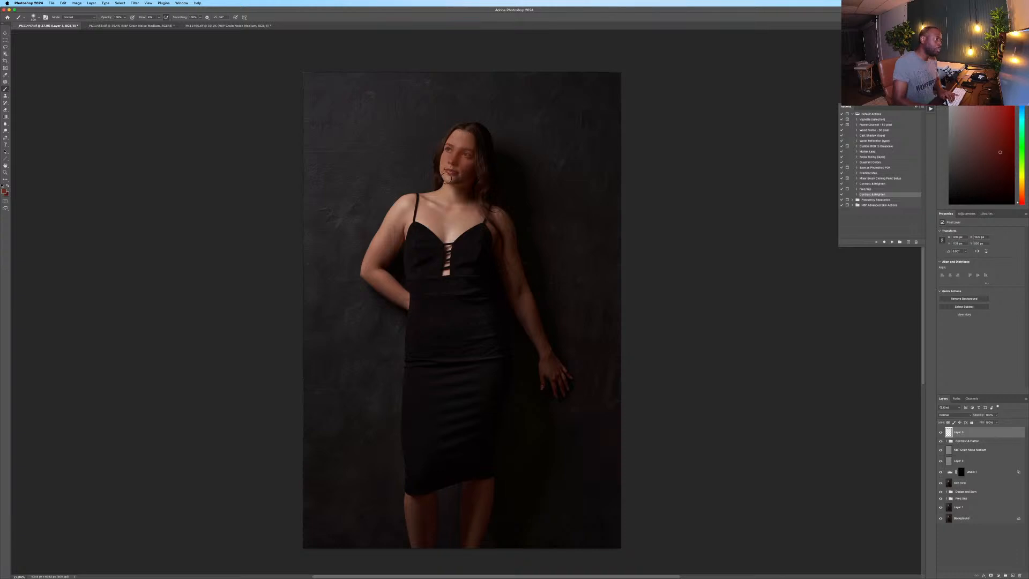
{"action": "key", "text": "bracketleft"}
{"action": "key", "text": "bracketleft"}
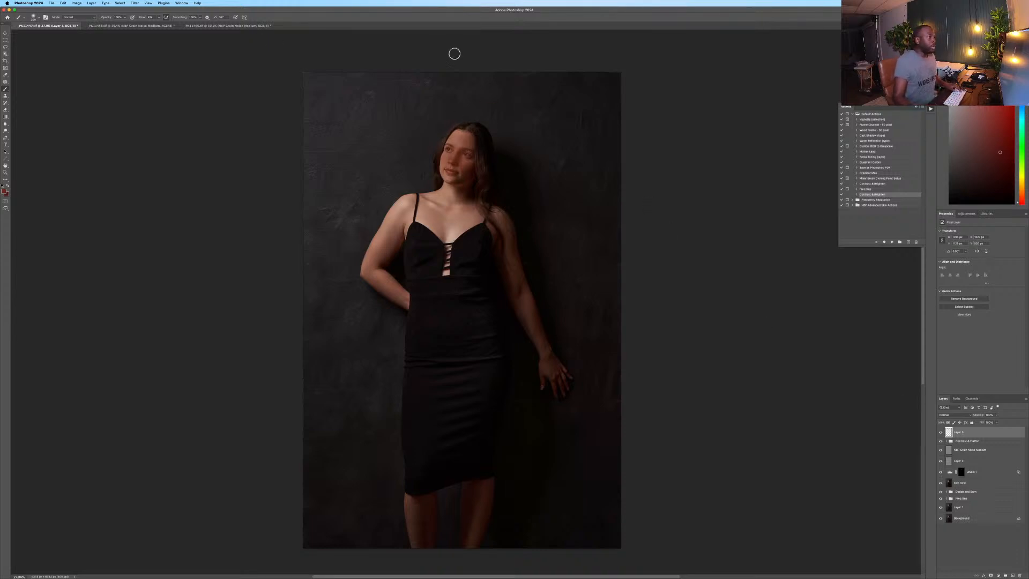
Run the NBP Face Focus action on the painted face layer.
{"action": "left_click", "coordinate": [852, 206]}
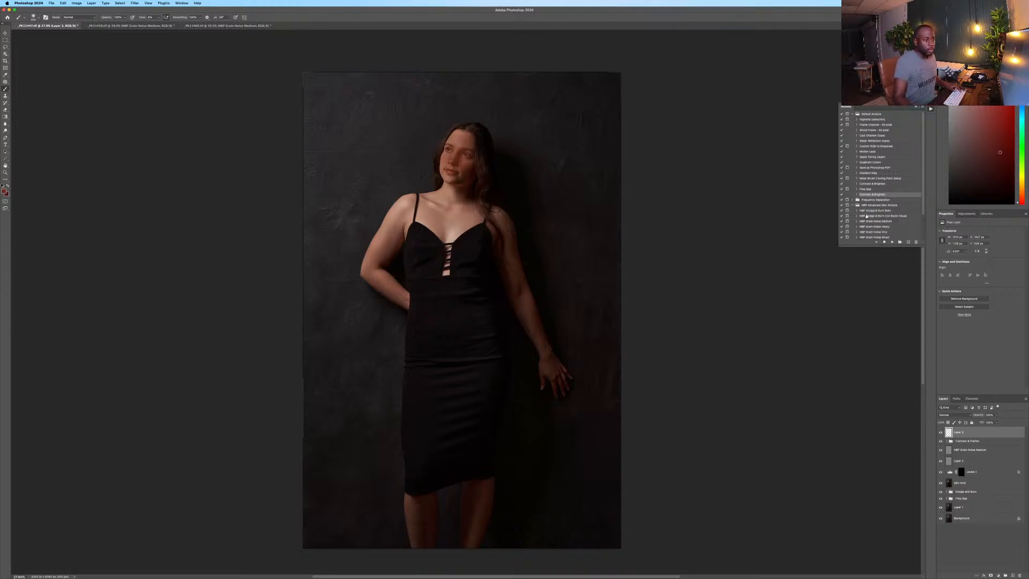
{"action": "scroll", "coordinate": [887, 229], "scroll_direction": "down", "scroll_amount": 2}
{"action": "left_click", "coordinate": [874, 231]}
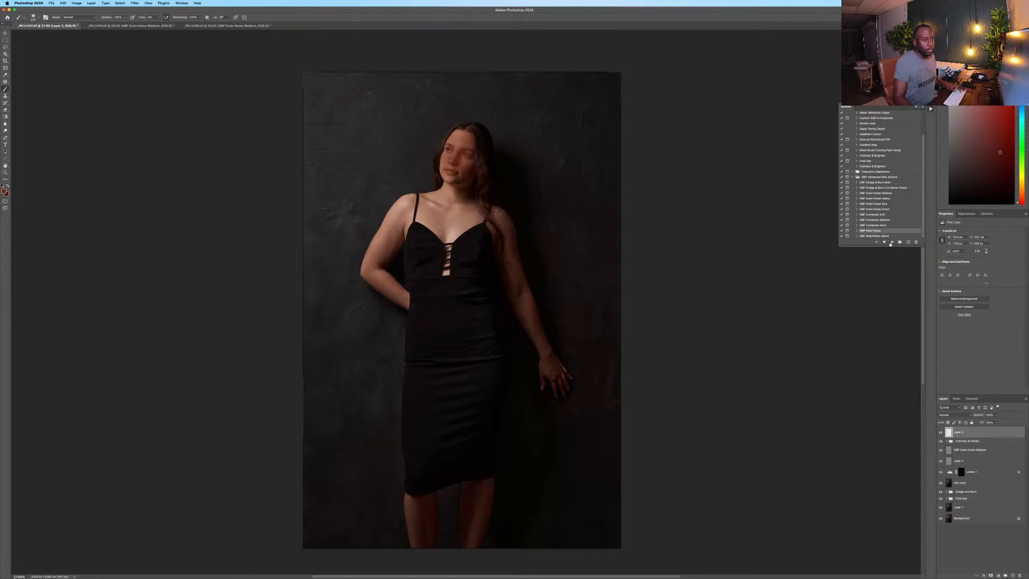
{"action": "left_click", "coordinate": [891, 242]}
{"action": "left_click", "coordinate": [565, 205]}
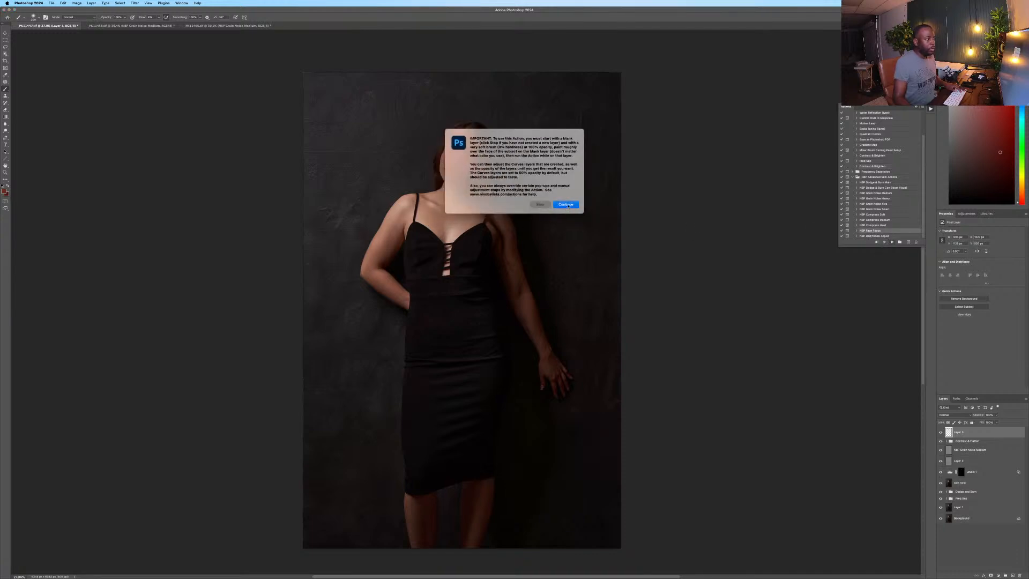
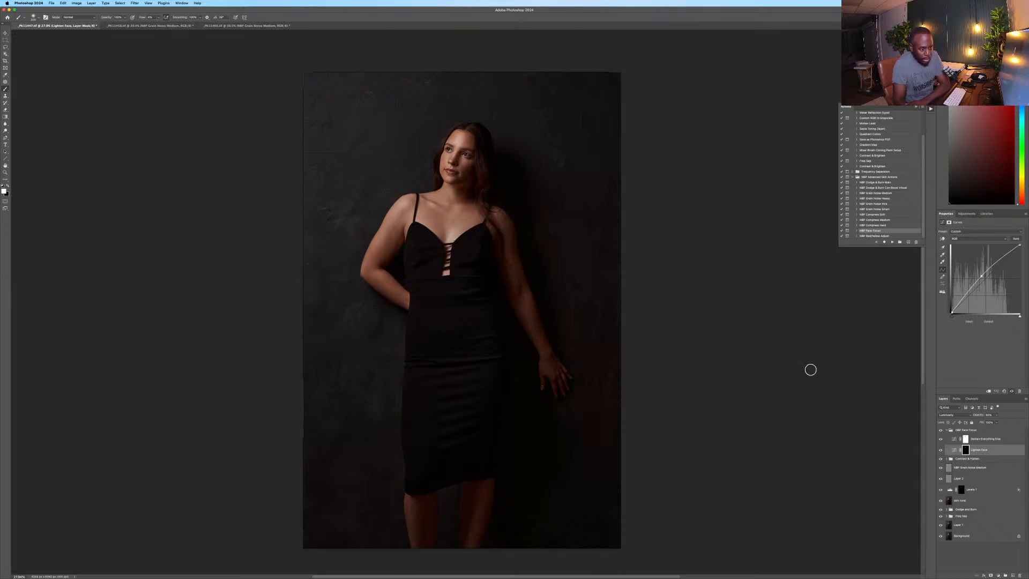
Compare the portrait with and without the NBP Face Focus group.
{"action": "left_click", "coordinate": [940, 430]}
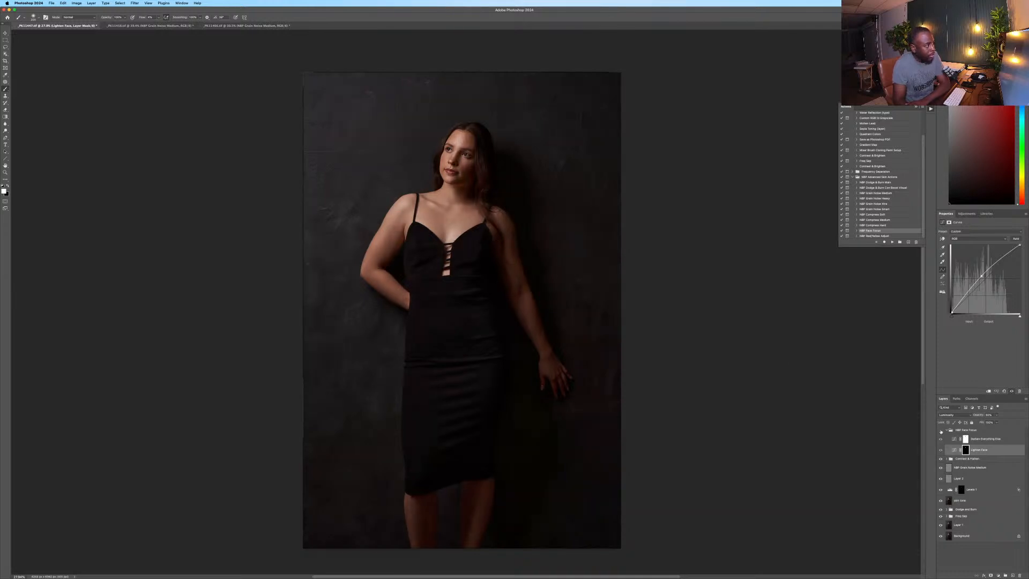
{"action": "left_click", "coordinate": [940, 431]}
{"action": "left_click", "coordinate": [940, 430]}
{"action": "left_click", "coordinate": [940, 430]}
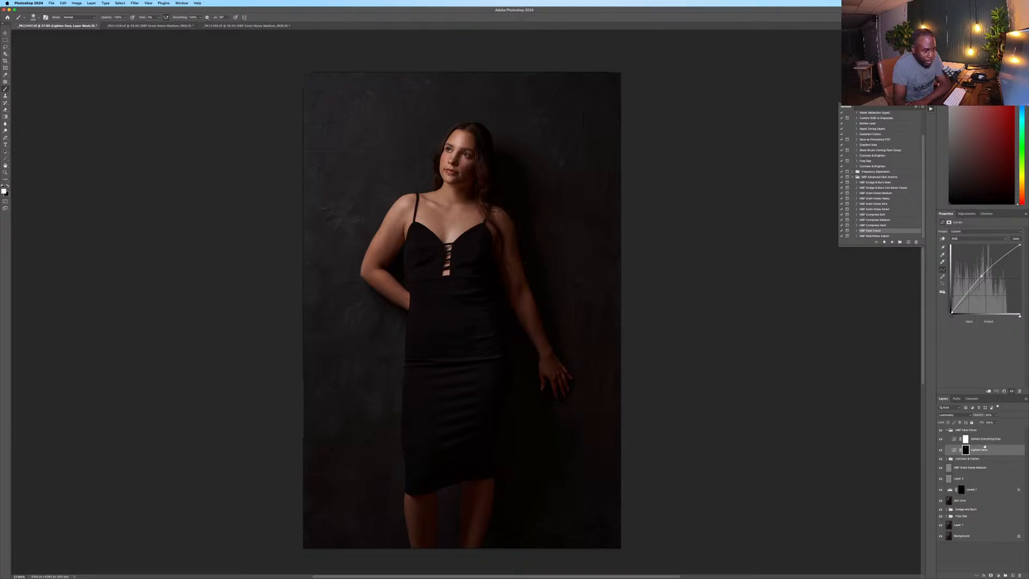
Reduce the opacity of the Darken Everything Else curve in the Face Focus group.
{"action": "left_click", "coordinate": [992, 440]}
{"action": "left_click", "coordinate": [981, 450]}
{"action": "left_click", "coordinate": [991, 440]}
{"action": "left_click_drag", "start_coordinate": [995, 416], "coordinate": [919, 419]}
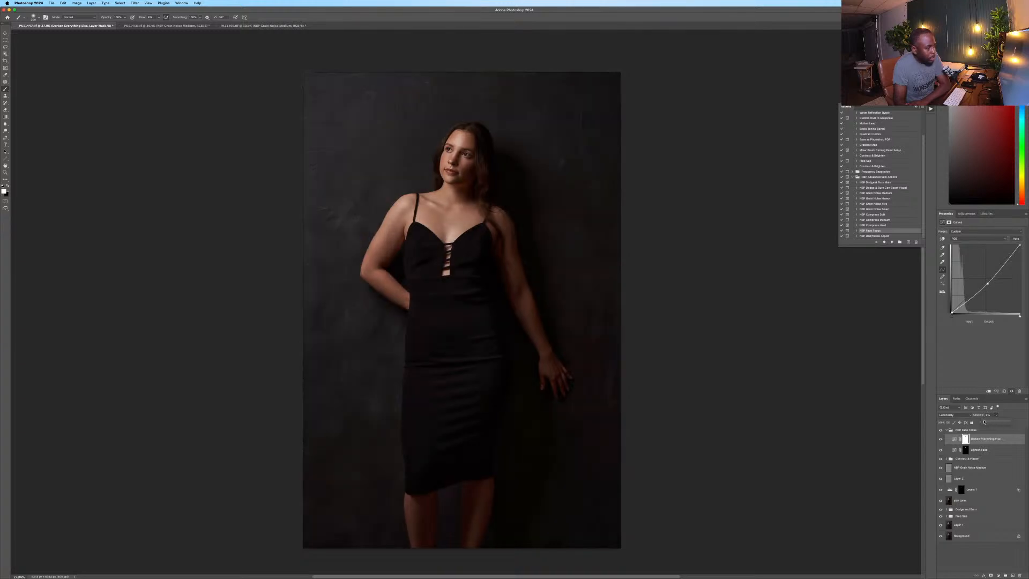
{"action": "left_click_drag", "start_coordinate": [984, 421], "coordinate": [990, 423]}
Fine-tune the opacity of the Lighten Face curve and collapse the NBP Face Focus group.
{"action": "left_click", "coordinate": [986, 451]}
{"action": "left_click", "coordinate": [987, 451]}
{"action": "left_click", "coordinate": [996, 415]}
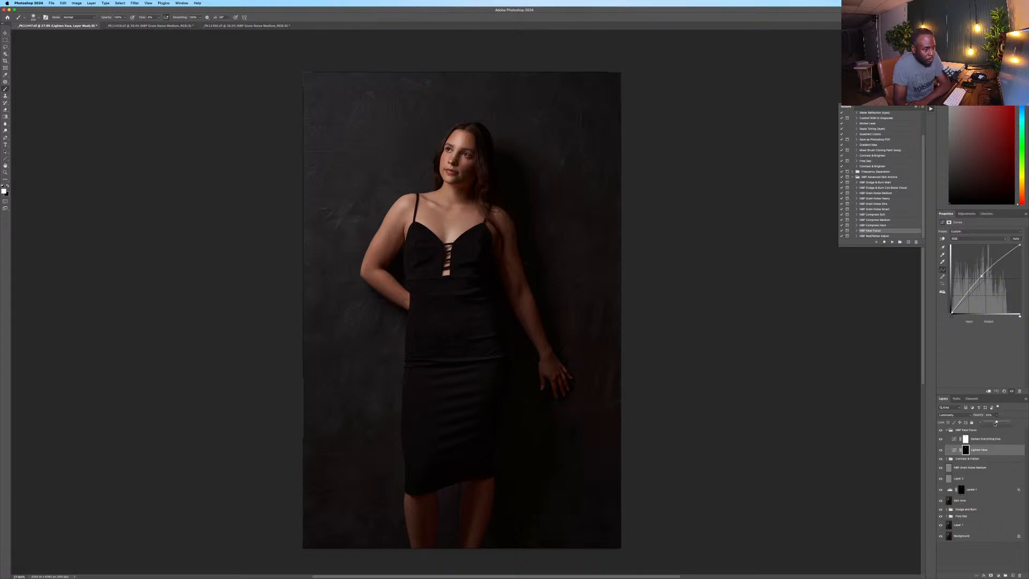
{"action": "left_click_drag", "start_coordinate": [996, 422], "coordinate": [1004, 424]}
{"action": "left_click", "coordinate": [1013, 407]}
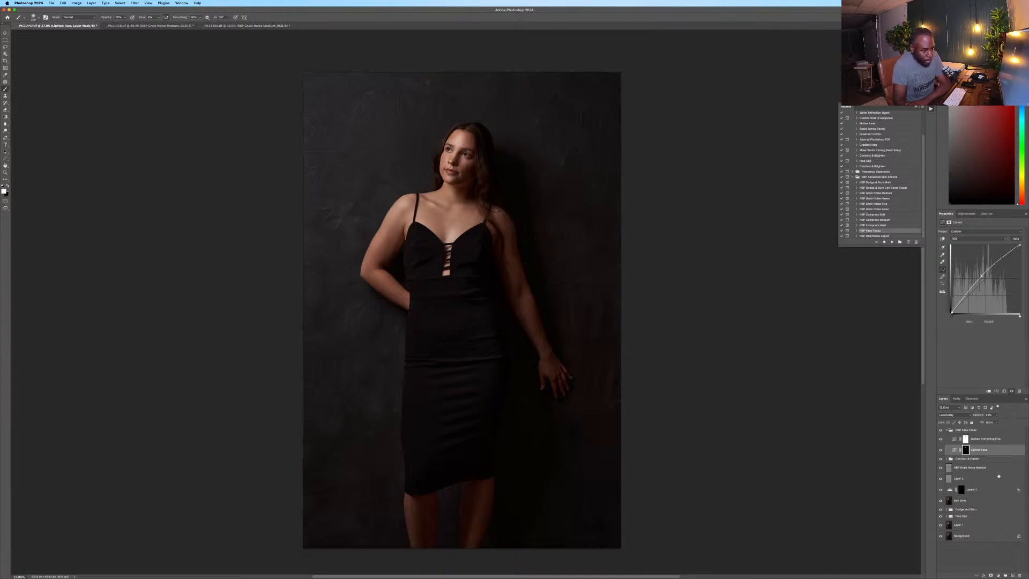
{"action": "left_click", "coordinate": [947, 430]}
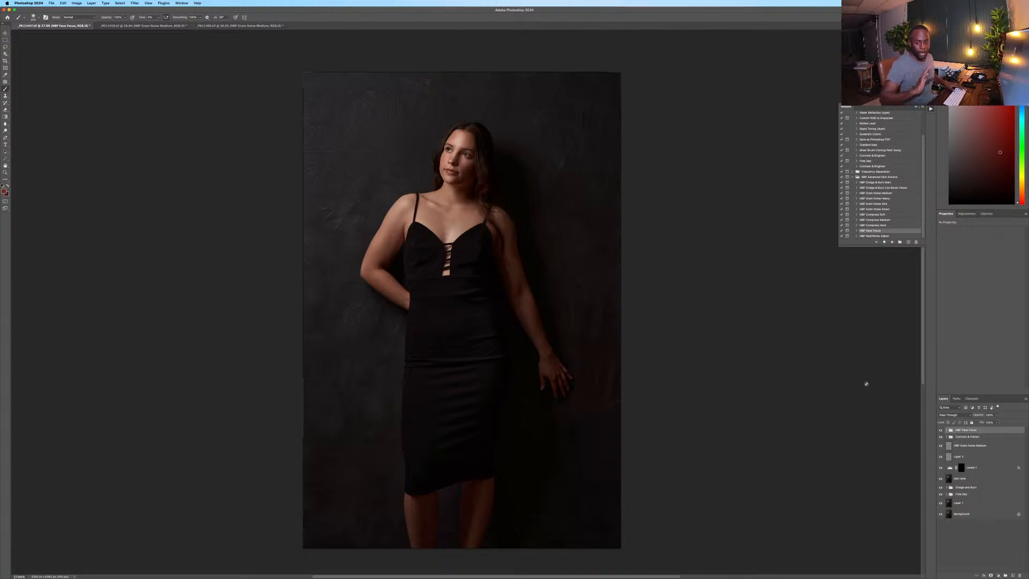
Create a new group named Texture above the grain layer and the sharpening layer beneath it.
{"action": "scroll", "coordinate": [477, 153], "scroll_direction": "down", "scroll_amount": 3}
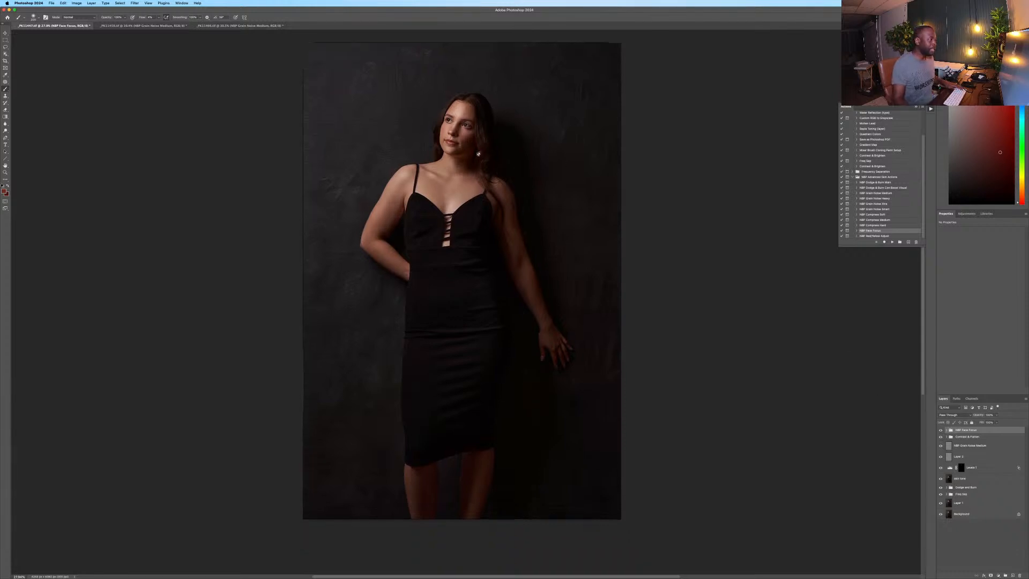
{"action": "scroll", "coordinate": [460, 105], "scroll_direction": "up", "scroll_amount": 1}
{"action": "scroll", "coordinate": [459, 104], "scroll_direction": "up", "scroll_amount": 6}
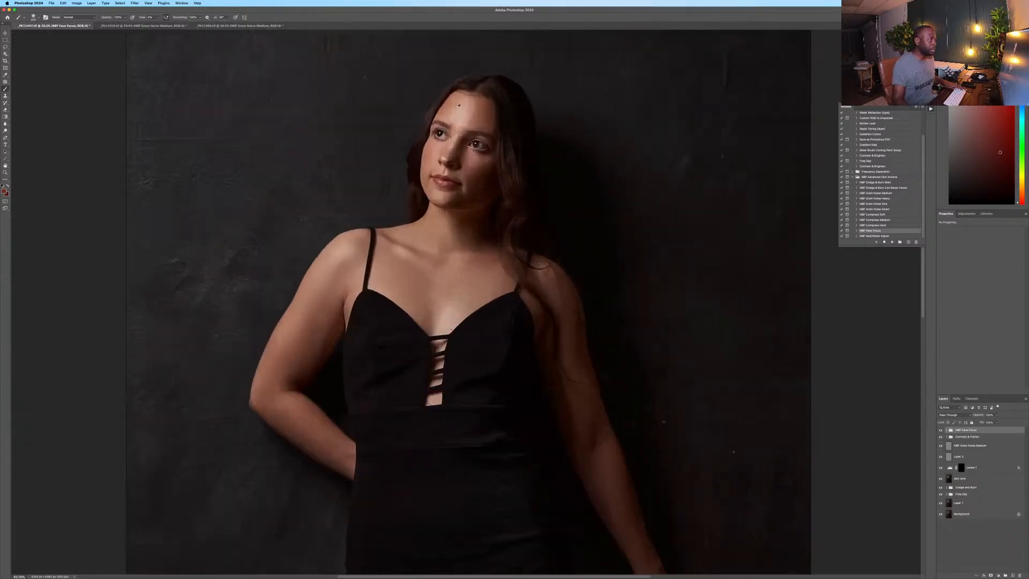
{"action": "scroll", "coordinate": [459, 106], "scroll_direction": "up", "scroll_amount": 3}
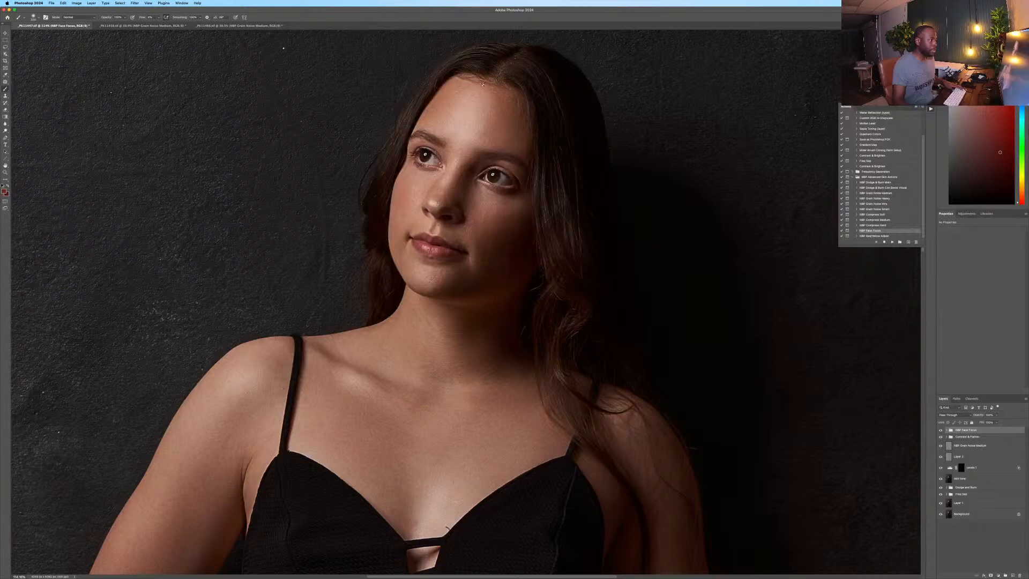
{"action": "left_click", "coordinate": [981, 445]}
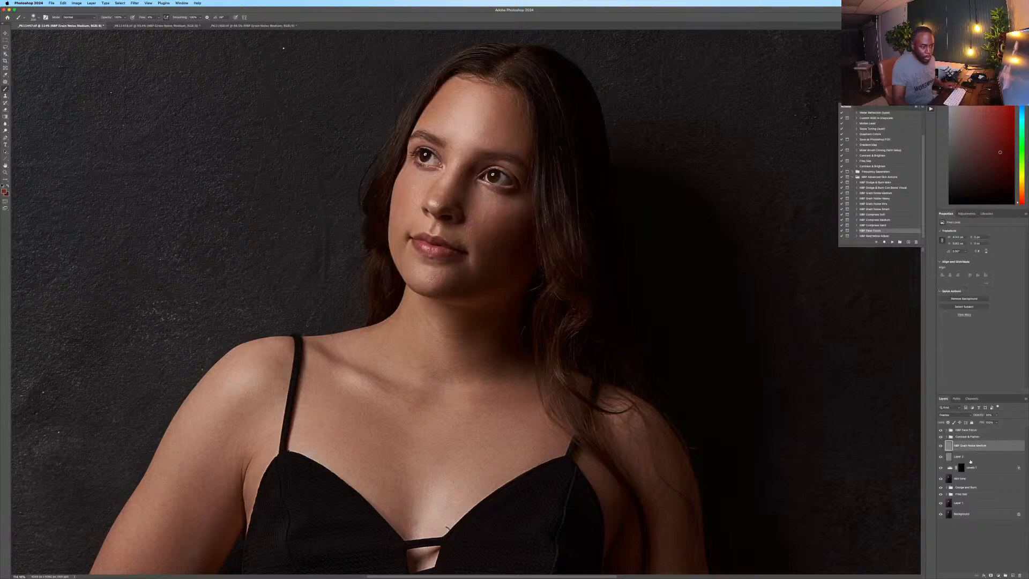
{"action": "left_click", "coordinate": [969, 457], "text": "shift"}
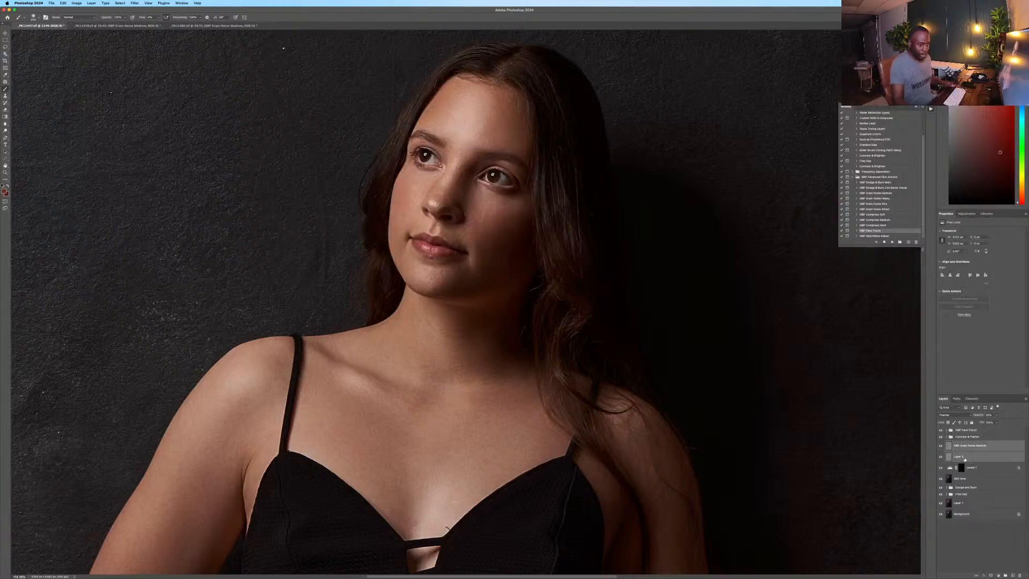
{"action": "right_click", "coordinate": [969, 456]}
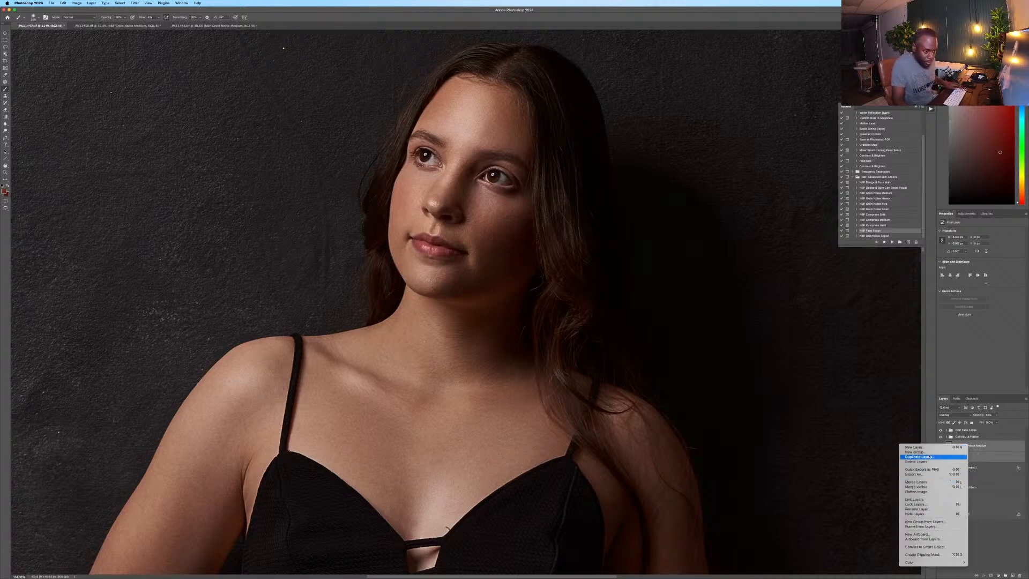
{"action": "left_click", "coordinate": [916, 451]}
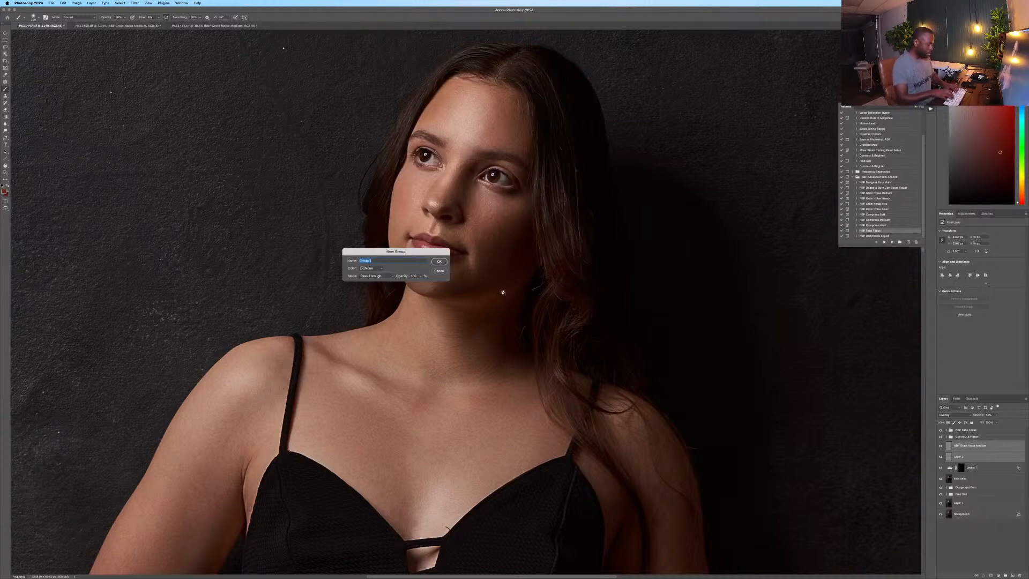
{"action": "type", "text": "Texture"}
{"action": "key", "text": "Return"}
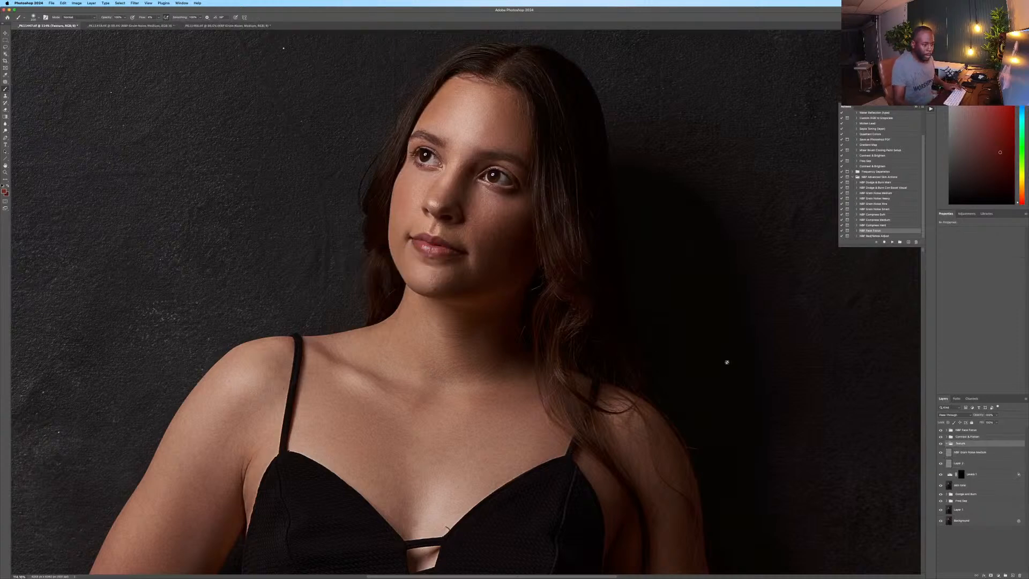
Lower the opacity of the Texture group.
{"action": "left_click", "coordinate": [998, 414]}
{"action": "left_click_drag", "start_coordinate": [997, 423], "coordinate": [987, 422]}
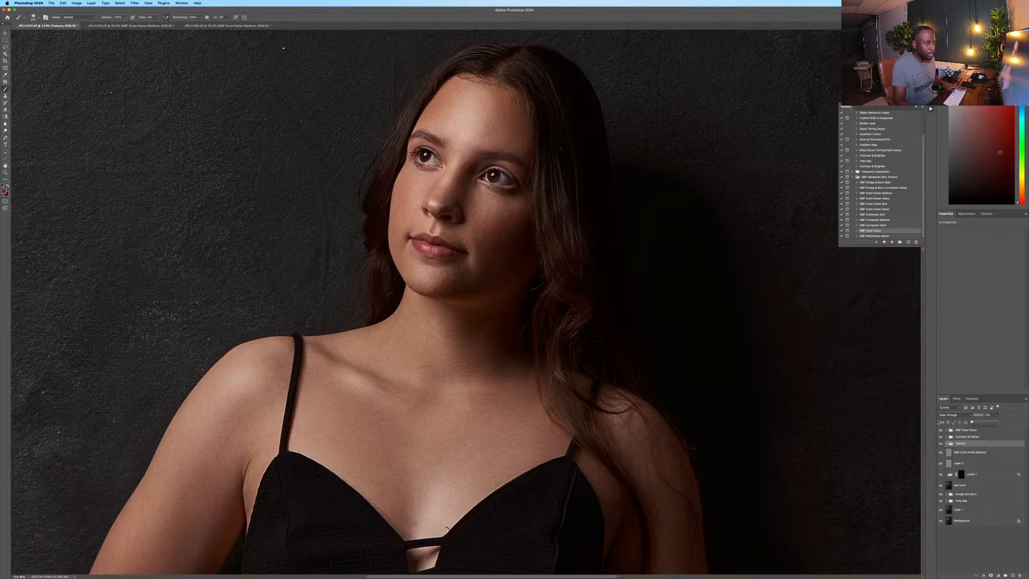
{"action": "left_click", "coordinate": [1010, 424]}
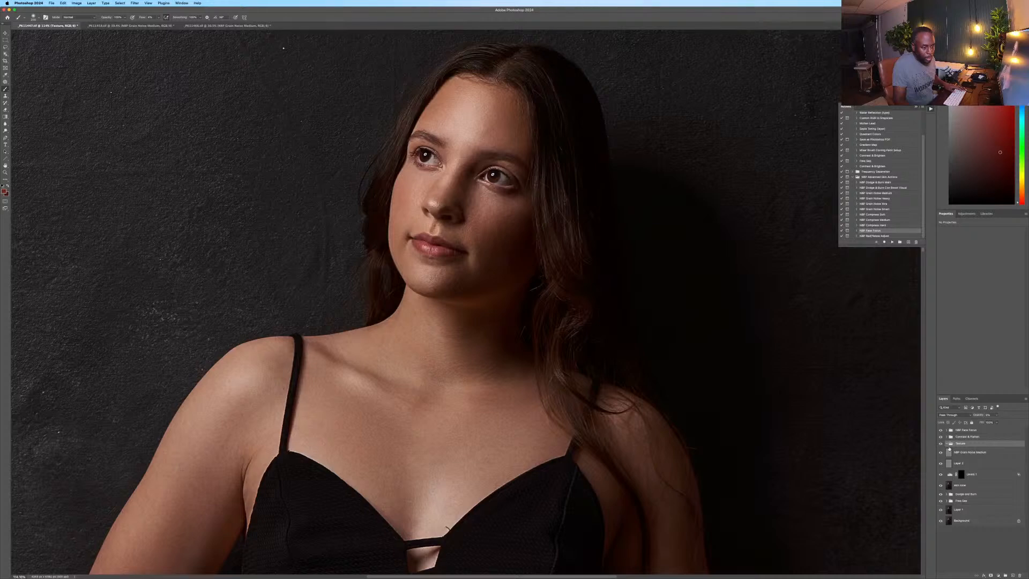
Move the medium grain layer and the sharpening layer below it into the Texture group.
{"action": "left_click_drag", "start_coordinate": [966, 454], "coordinate": [946, 446]}
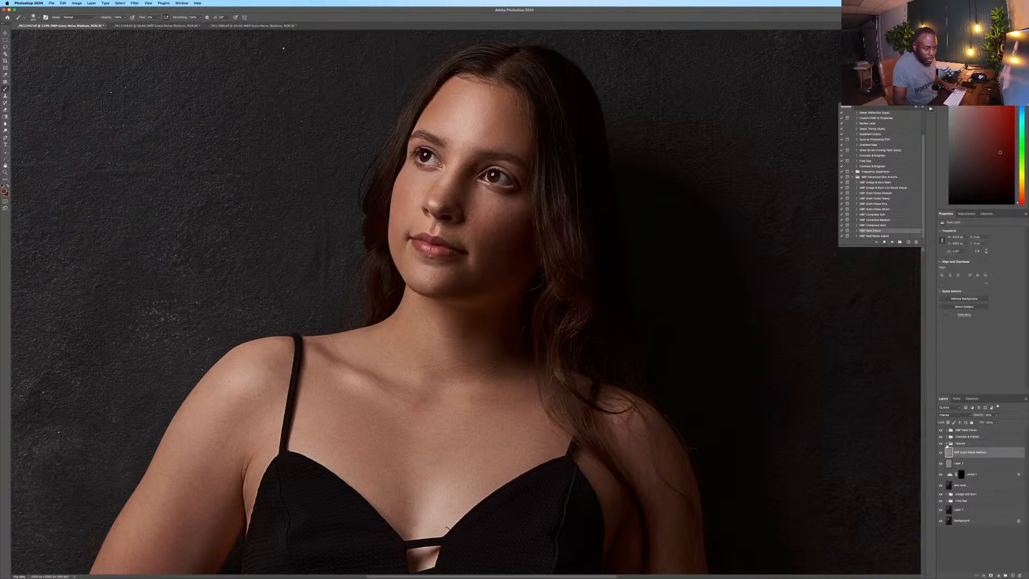
{"action": "left_click", "coordinate": [973, 461]}
{"action": "left_click", "coordinate": [973, 453]}
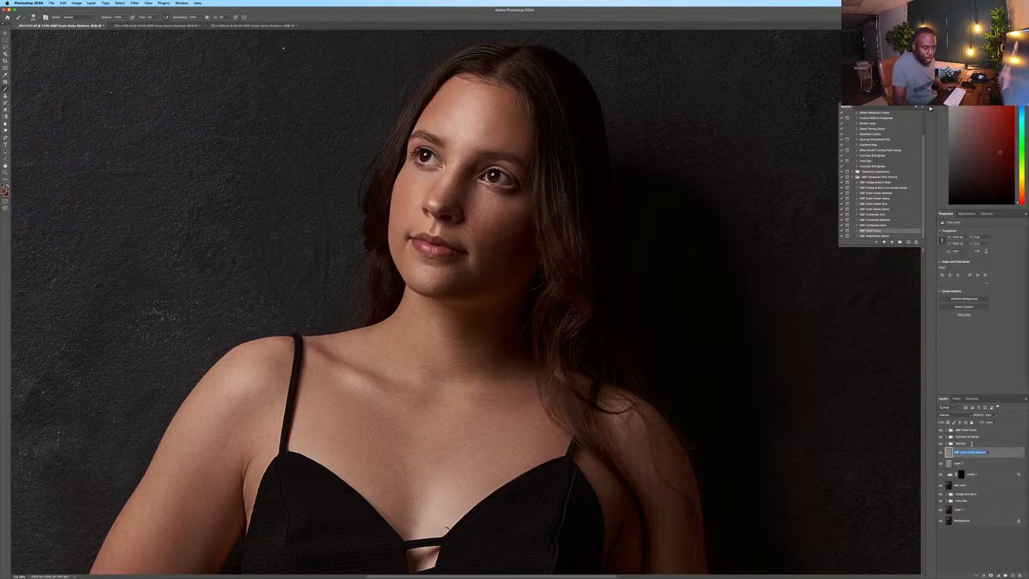
{"action": "left_click", "coordinate": [975, 463], "text": "shift"}
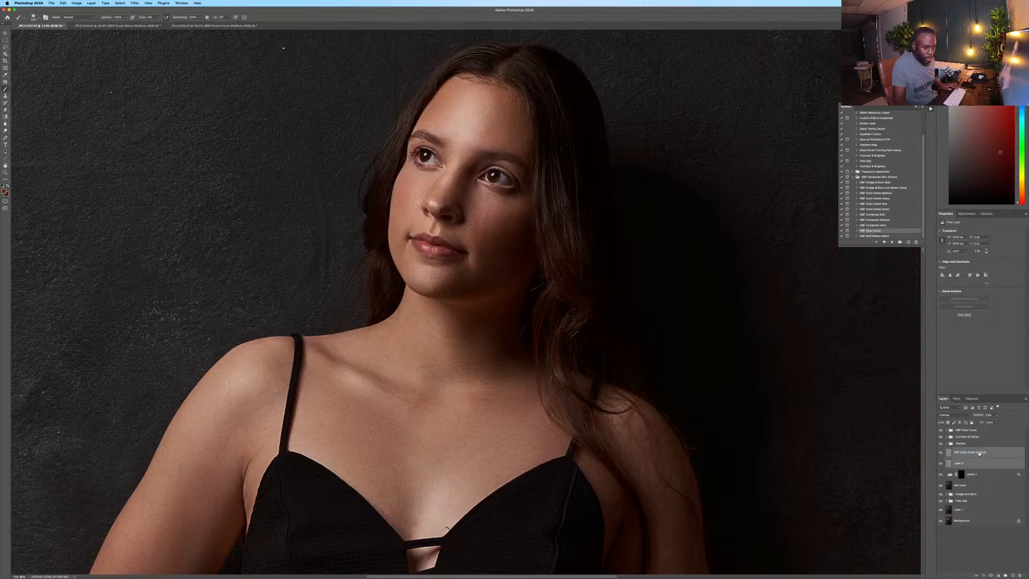
{"action": "left_click_drag", "start_coordinate": [974, 454], "coordinate": [974, 447]}
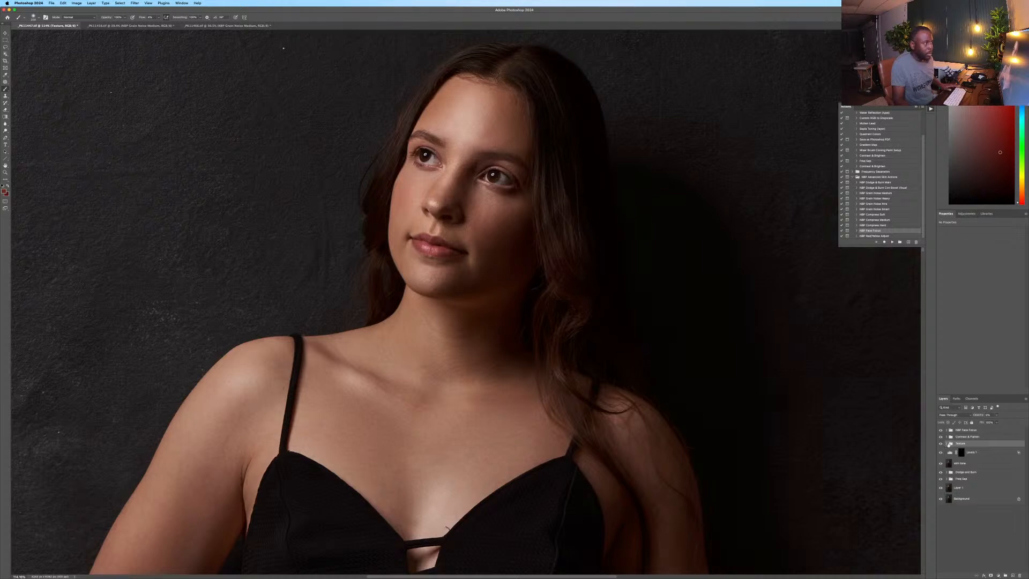
Fine-tune the opacity of the Texture group and check the effect on the whole portrait.
{"action": "left_click", "coordinate": [997, 415]}
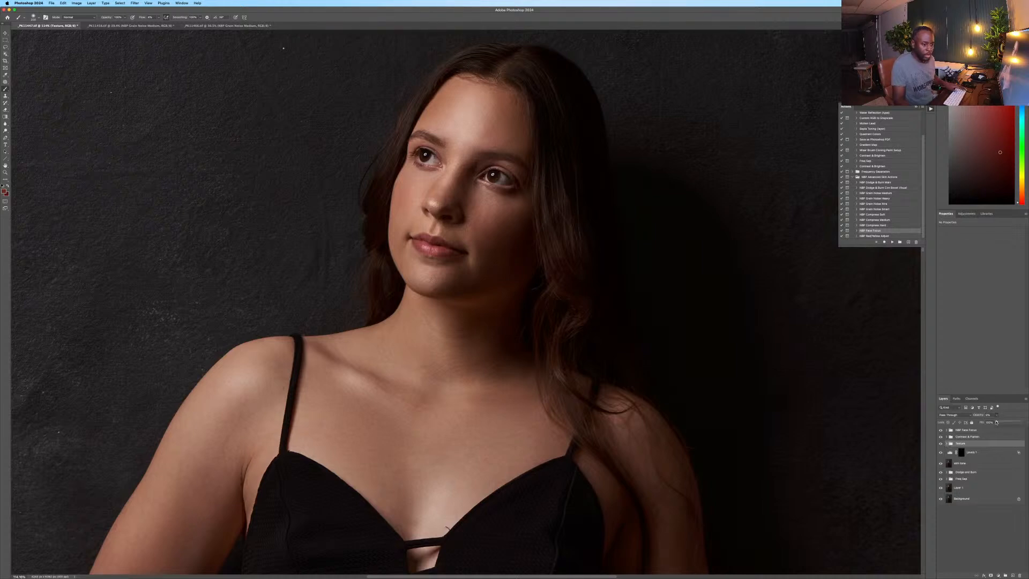
{"action": "left_click_drag", "start_coordinate": [1005, 423], "coordinate": [1010, 426]}
{"action": "left_click", "coordinate": [1002, 429]}
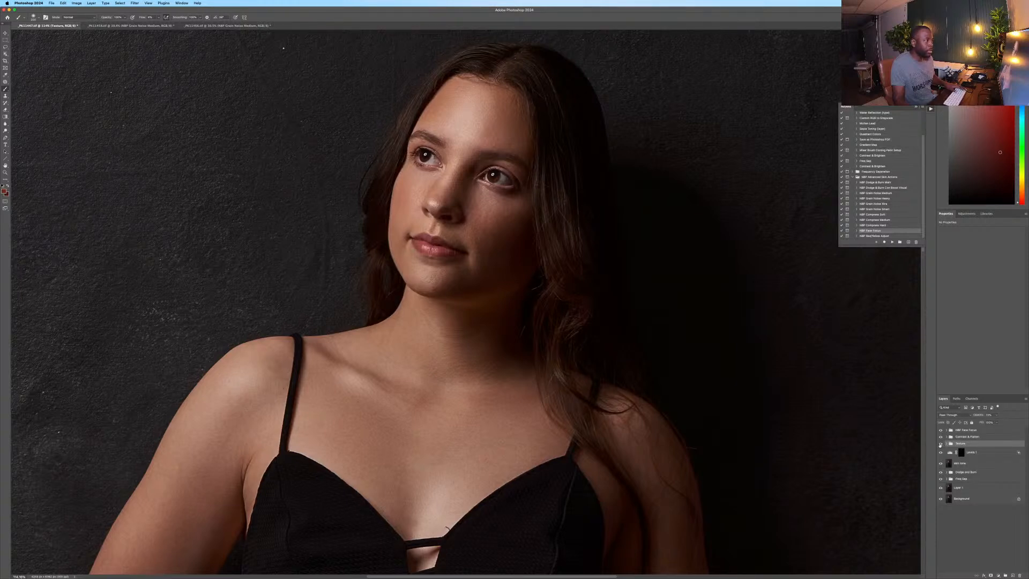
{"action": "scroll", "coordinate": [481, 240], "scroll_direction": "down", "scroll_amount": 5}
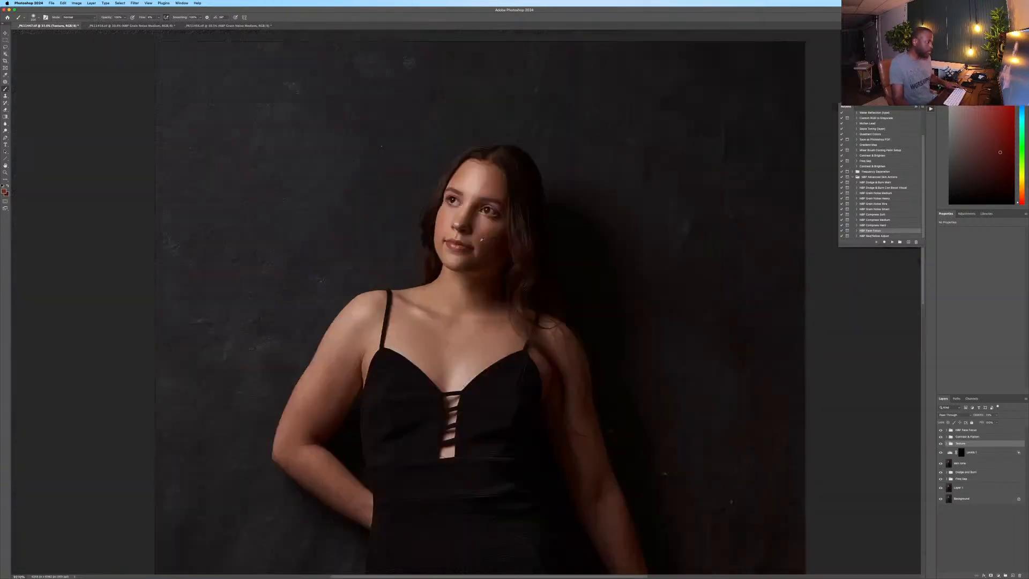
{"action": "scroll", "coordinate": [481, 240], "scroll_direction": "down", "scroll_amount": 3}
{"action": "scroll", "coordinate": [488, 198], "scroll_direction": "down", "scroll_amount": 5}
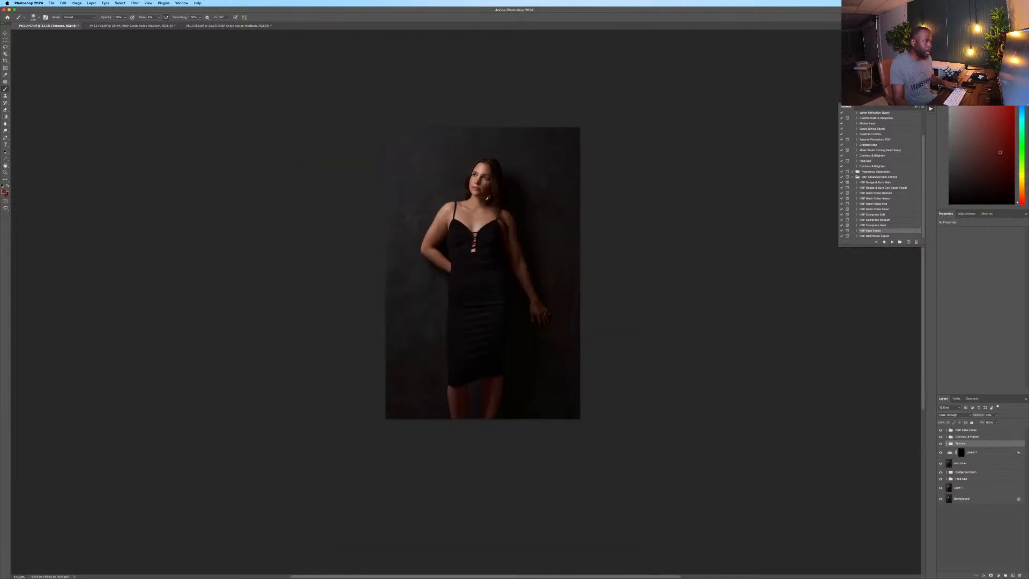
{"action": "scroll", "coordinate": [486, 194], "scroll_direction": "up", "scroll_amount": 5}
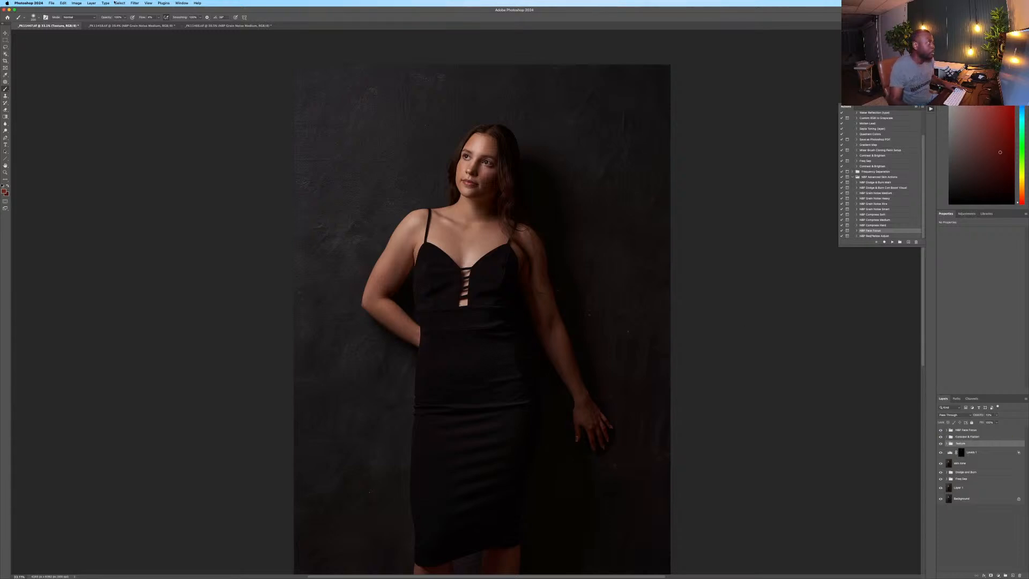
Copy the contrast group from the first portrait to the top of the layer stacks in the second and third portraits.
{"action": "left_click", "coordinate": [974, 436]}
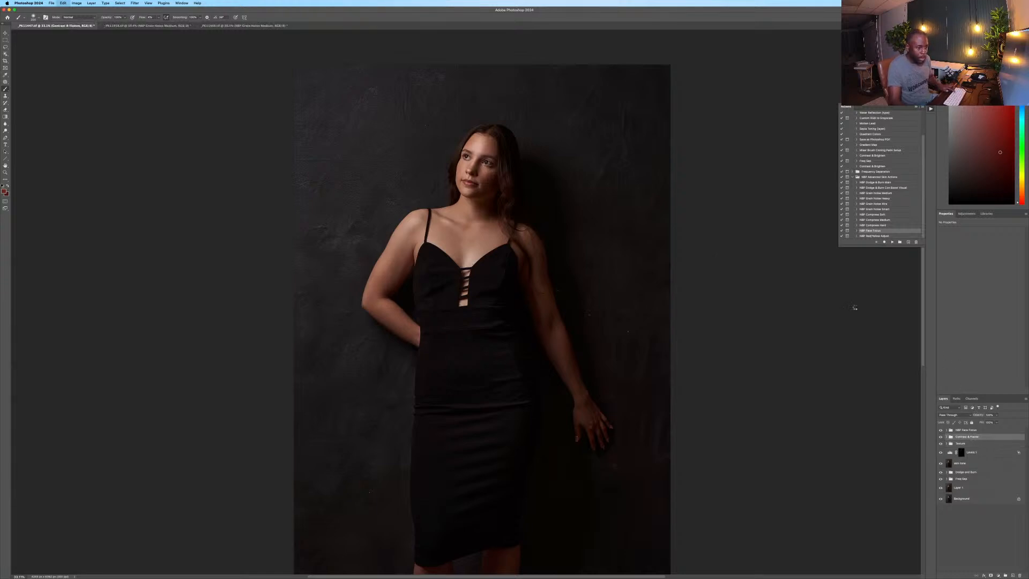
{"action": "left_click", "coordinate": [134, 26]}
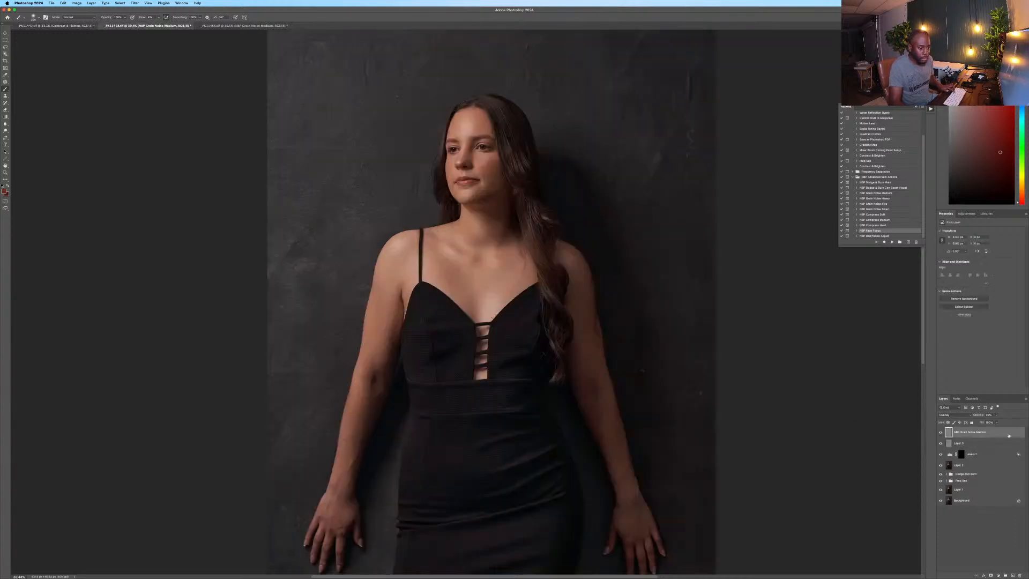
{"action": "key", "text": "super+v"}
{"action": "key", "text": "ctrl+Tab"}
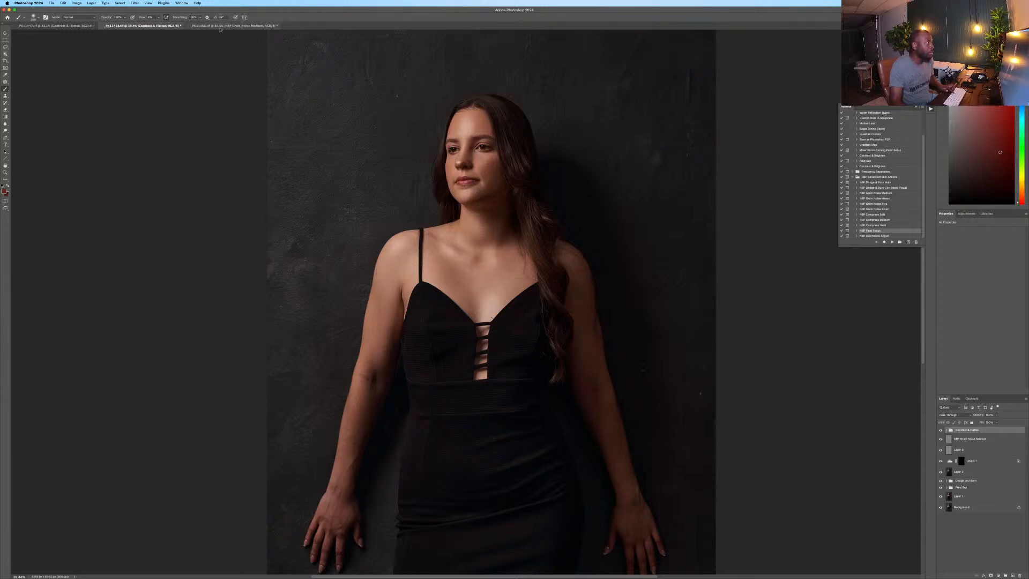
{"action": "key", "text": "super+v"}
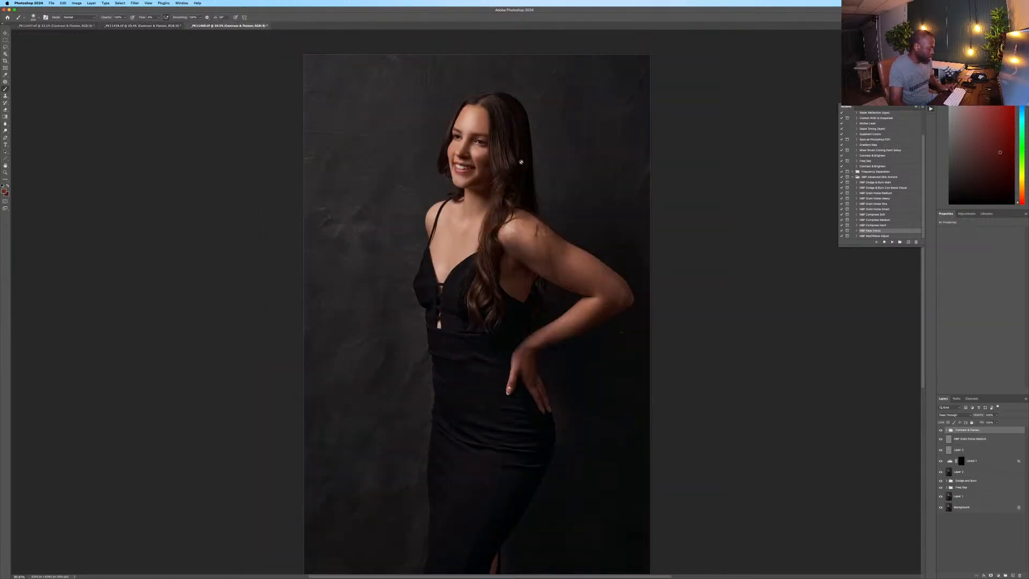
{"action": "scroll", "coordinate": [520, 160], "scroll_direction": "down", "scroll_amount": 5}
{"action": "scroll", "coordinate": [514, 139], "scroll_direction": "up", "scroll_amount": 4}
{"action": "scroll", "coordinate": [501, 124], "scroll_direction": "up", "scroll_amount": 4}
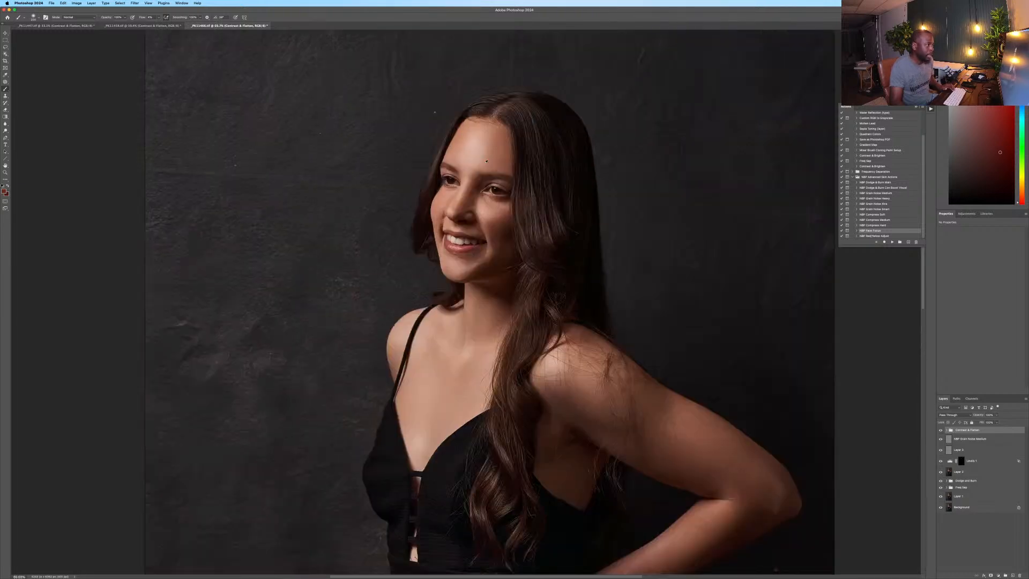
{"action": "scroll", "coordinate": [487, 164], "scroll_direction": "down", "scroll_amount": 3}
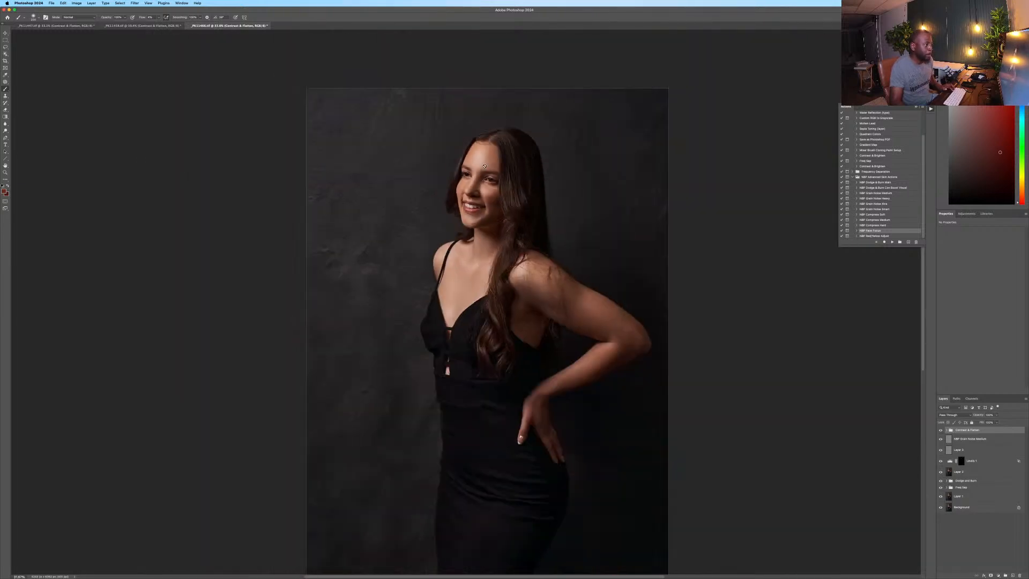
{"action": "scroll", "coordinate": [484, 165], "scroll_direction": "down", "scroll_amount": 2}
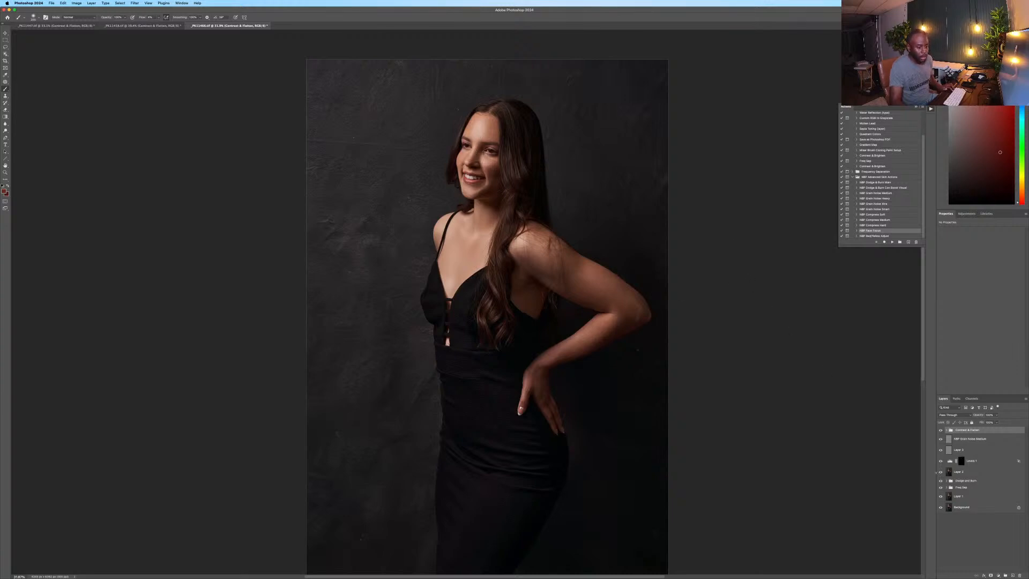
Add a new blank layer at the top of the third portrait and another at the top of the second.
{"action": "left_click", "coordinate": [1013, 575]}
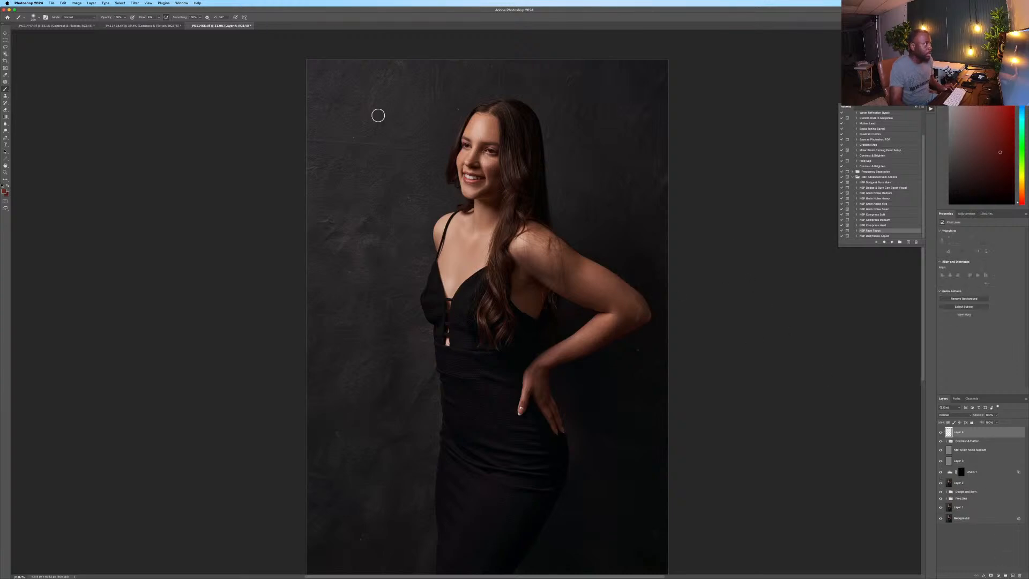
{"action": "left_click", "coordinate": [142, 26]}
{"action": "mouse_move", "coordinate": [697, 578]}
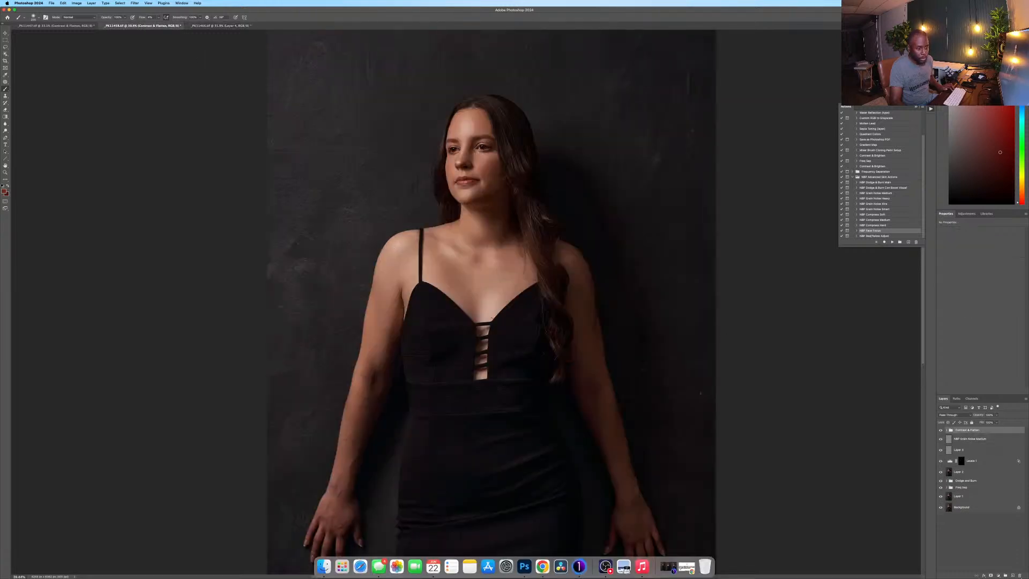
{"action": "left_click", "coordinate": [1012, 575]}
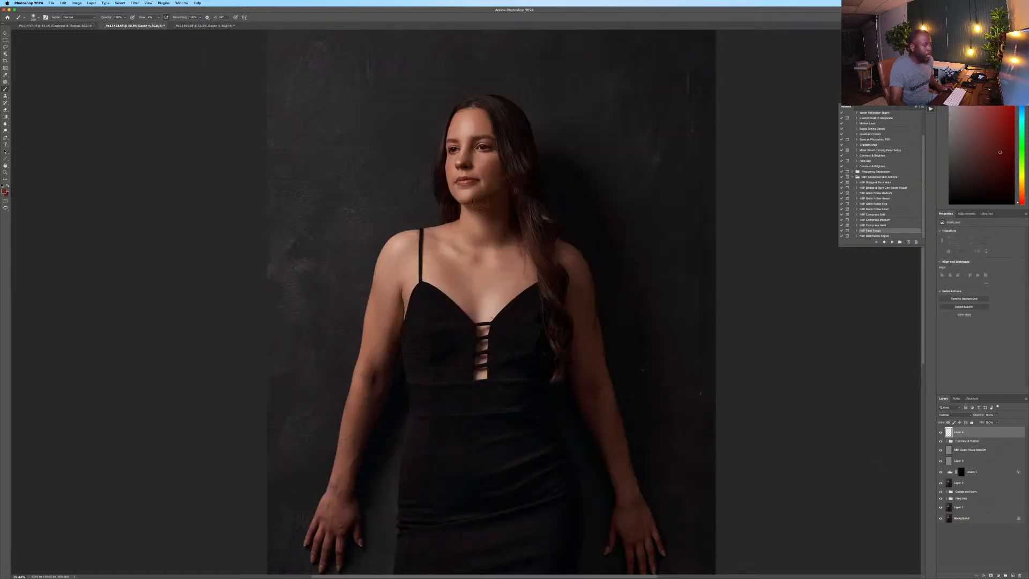
{"action": "scroll", "coordinate": [545, 200], "scroll_direction": "down", "scroll_amount": 5}
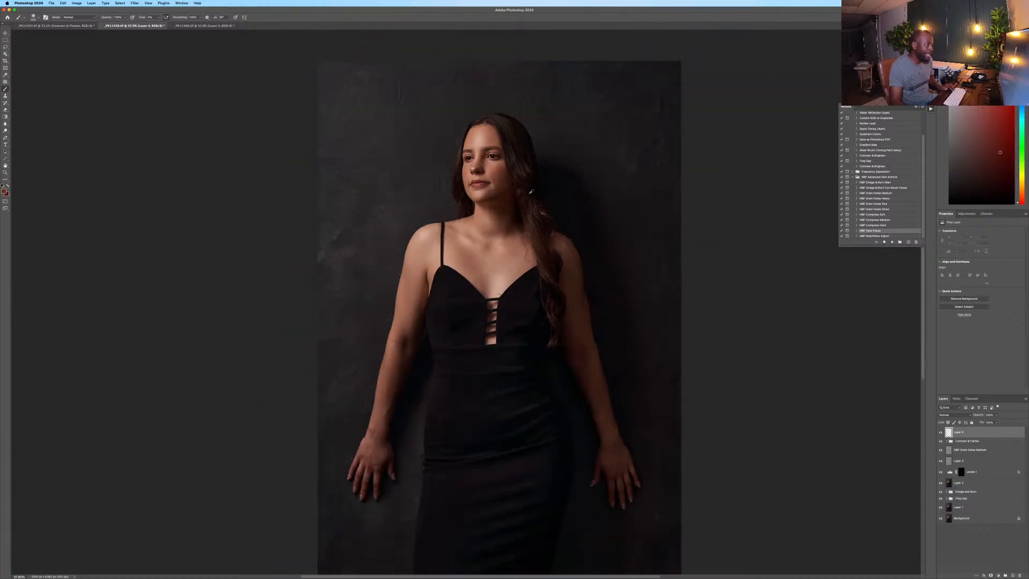
{"action": "scroll", "coordinate": [545, 200], "scroll_direction": "up", "scroll_amount": 3}
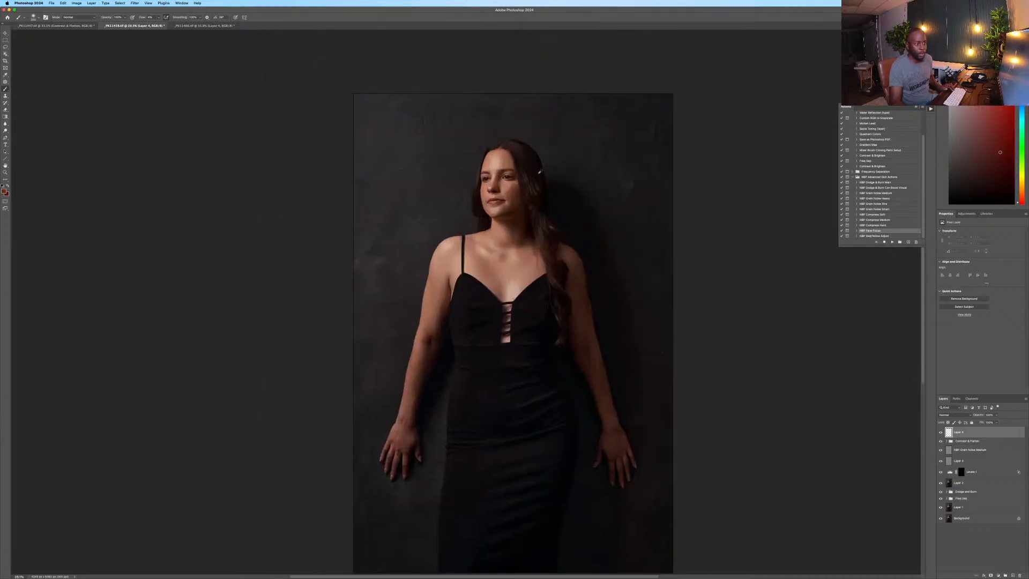
{"action": "scroll", "coordinate": [536, 180], "scroll_direction": "up", "scroll_amount": 1}
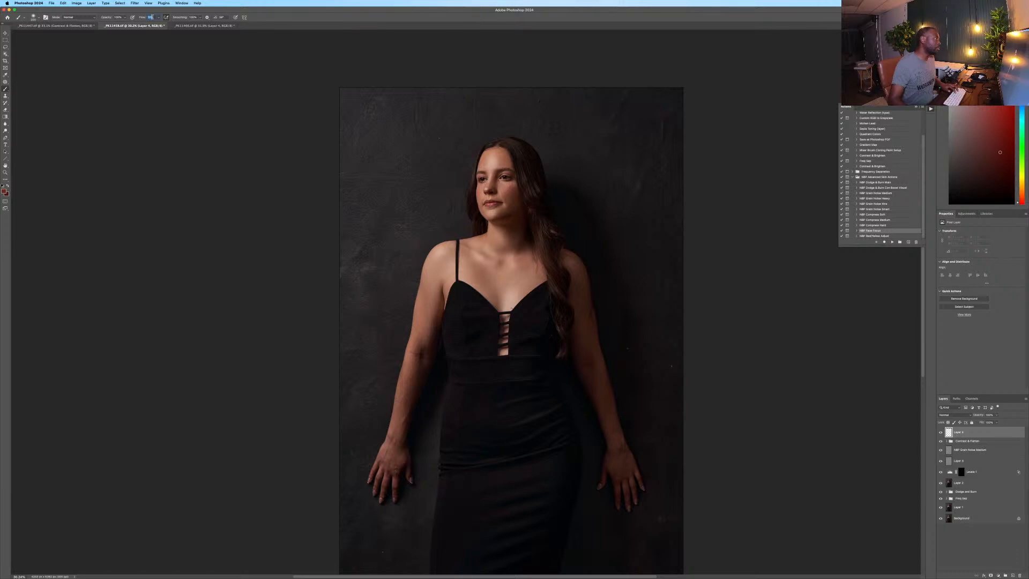
Set the brush flow to 15% and paint over the woman's face on the second portrait's blank layer.
{"action": "type", "text": "15"}
{"action": "key", "text": "Return"}
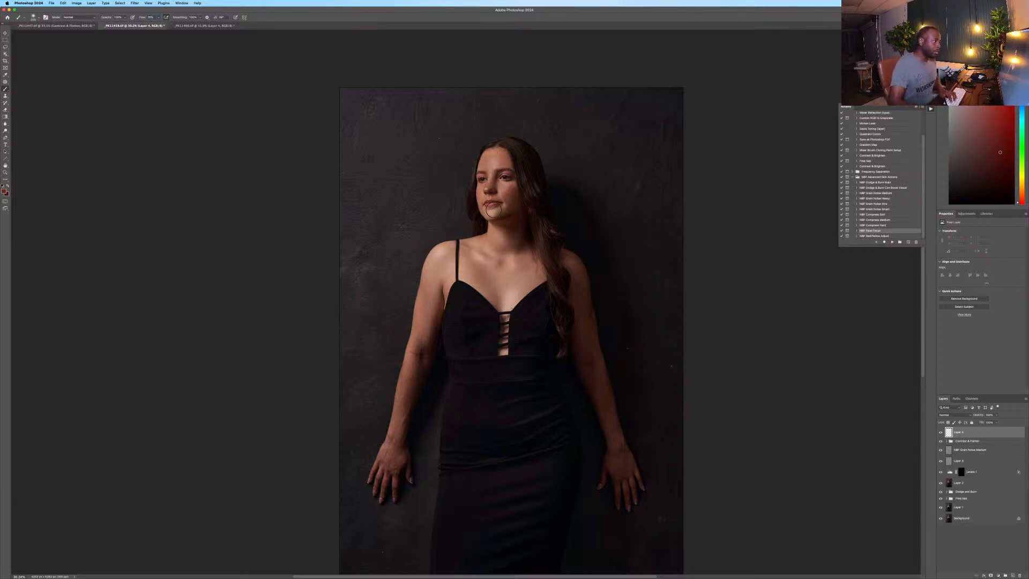
{"action": "mouse_move", "coordinate": [493, 210]}
{"action": "left_mouse_down"}
{"action": "mouse_move", "coordinate": [487, 182]}
{"action": "mouse_move", "coordinate": [493, 224]}
{"action": "mouse_move", "coordinate": [482, 176]}
{"action": "mouse_move", "coordinate": [503, 164]}
{"action": "left_mouse_up"}
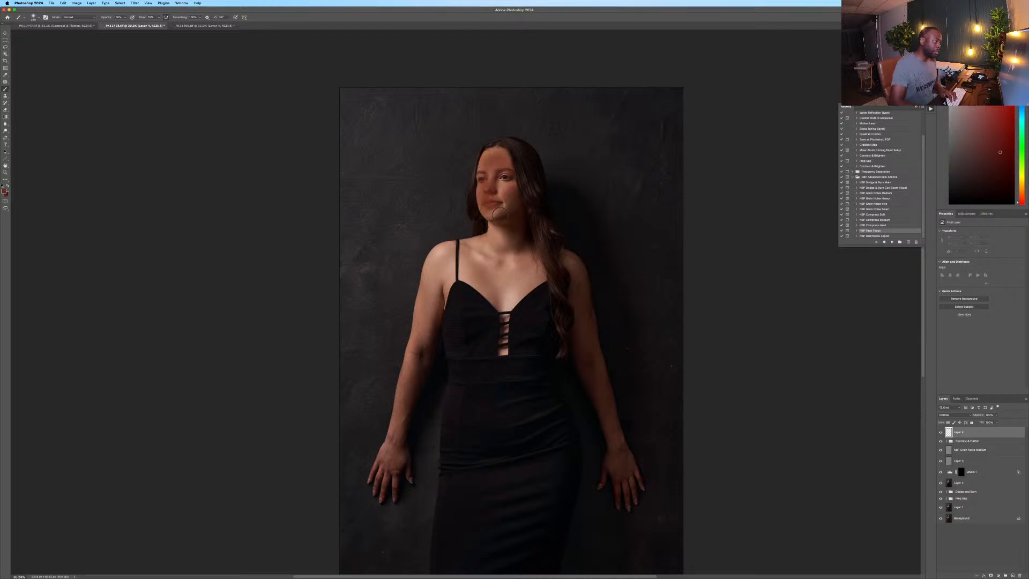
{"action": "mouse_move", "coordinate": [499, 215]}
{"action": "left_mouse_down"}
{"action": "mouse_move", "coordinate": [501, 170]}
{"action": "mouse_move", "coordinate": [507, 197]}
{"action": "mouse_move", "coordinate": [487, 213]}
{"action": "mouse_move", "coordinate": [499, 213]}
{"action": "mouse_move", "coordinate": [485, 189]}
{"action": "mouse_move", "coordinate": [486, 161]}
{"action": "mouse_move", "coordinate": [506, 156]}
{"action": "mouse_move", "coordinate": [492, 150]}
{"action": "mouse_move", "coordinate": [486, 211]}
{"action": "mouse_move", "coordinate": [504, 166]}
{"action": "left_mouse_up"}
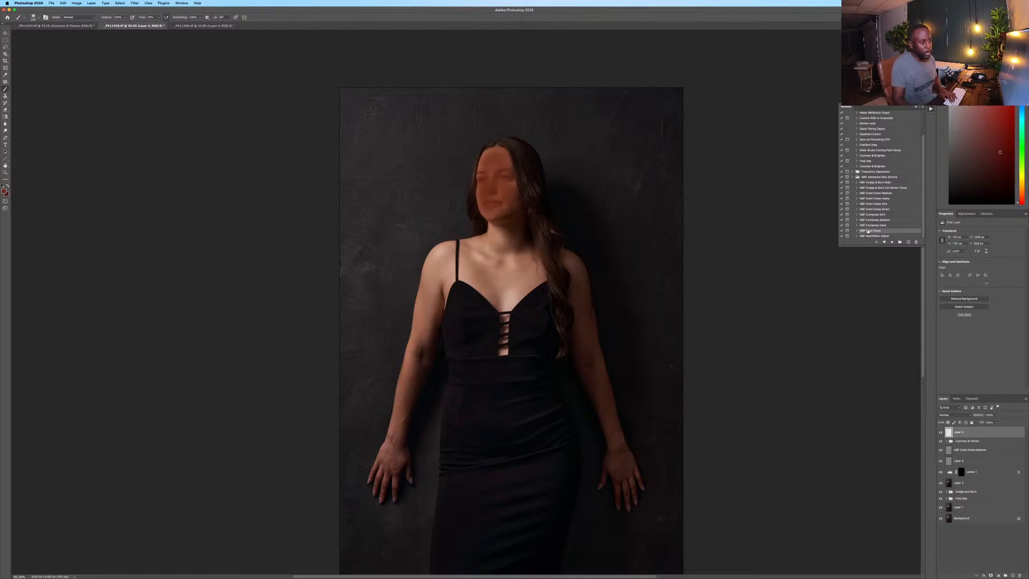
Run the NBP Face Focus action on the second portrait's painted layer and select the resulting Darken Everything Else curve.
{"action": "left_click", "coordinate": [891, 243]}
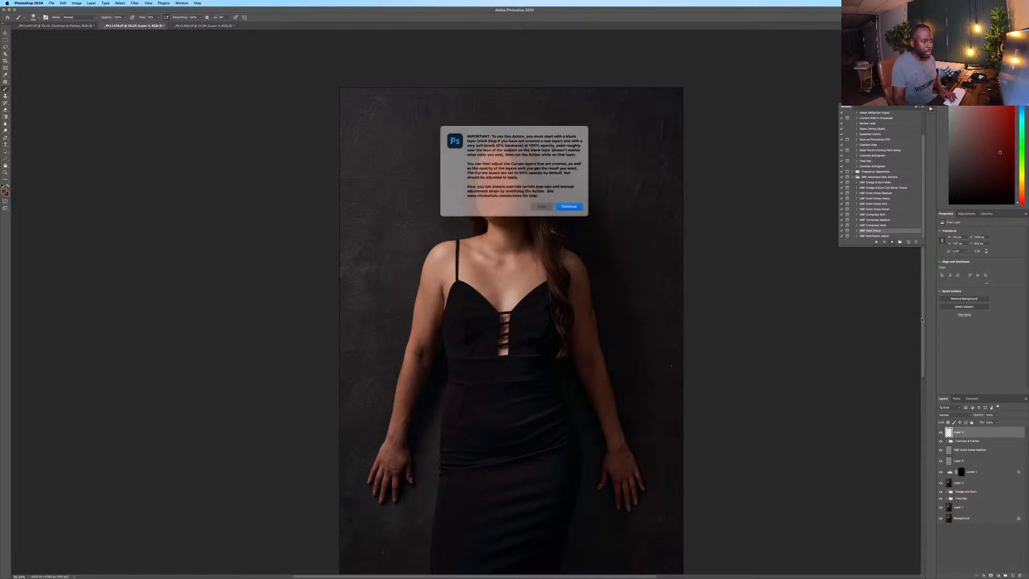
{"action": "left_click", "coordinate": [565, 206]}
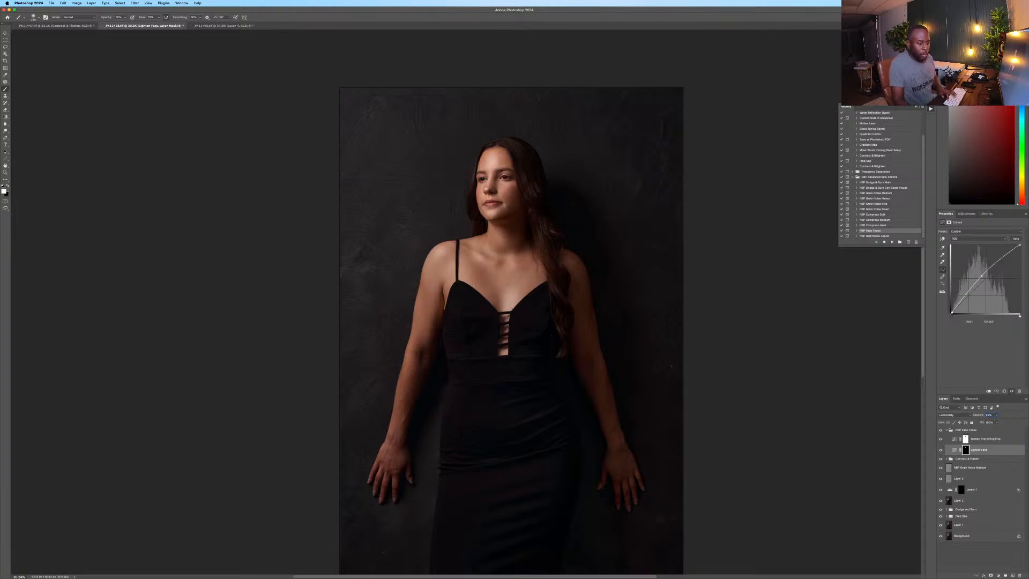
{"action": "left_click", "coordinate": [989, 439]}
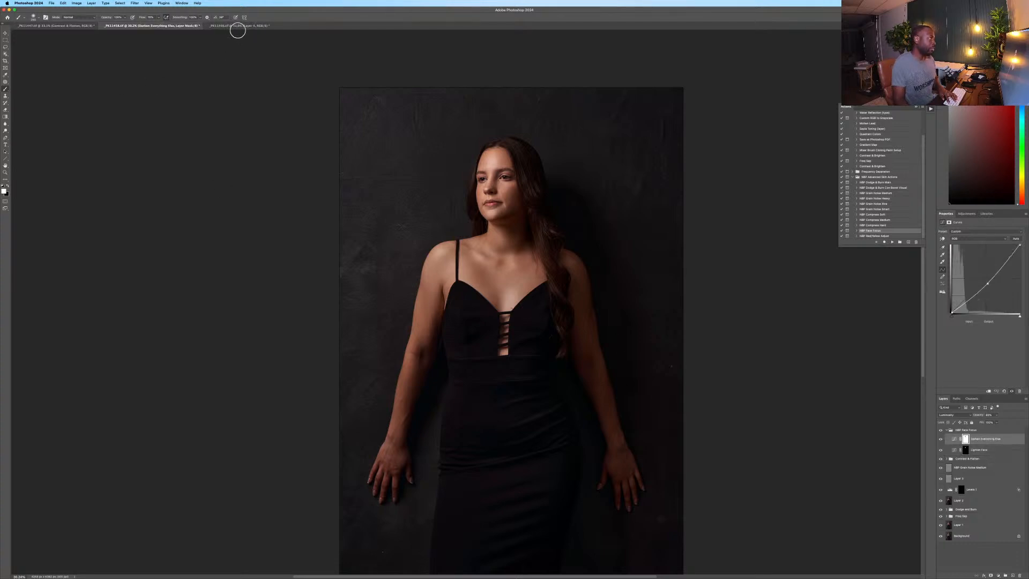
Check the opacities of the Lighten Face and Darken Everything Else curves in the first portrait's NBP Face Focus group.
{"action": "left_click", "coordinate": [81, 26]}
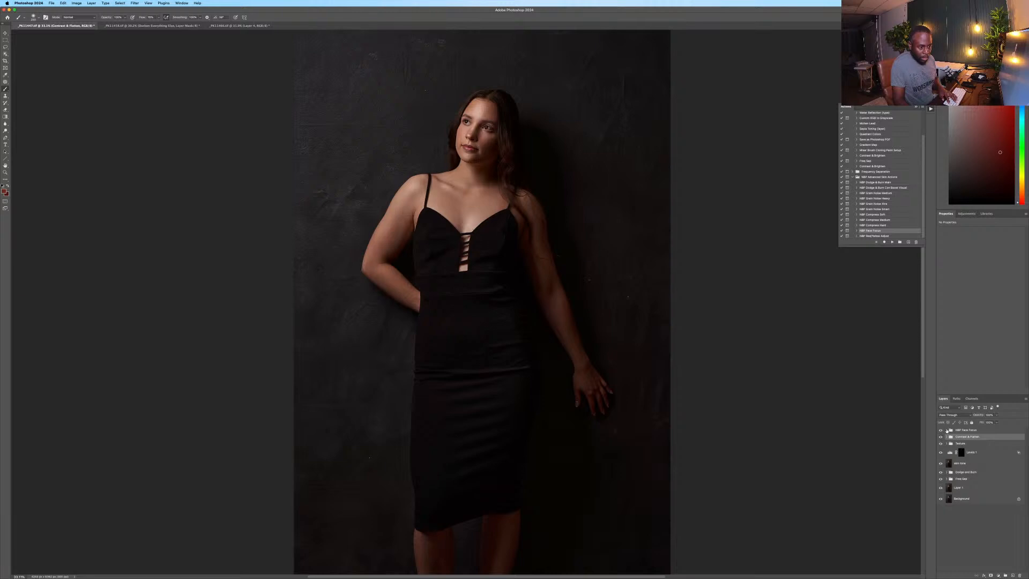
{"action": "left_click", "coordinate": [946, 430]}
{"action": "left_click", "coordinate": [987, 450]}
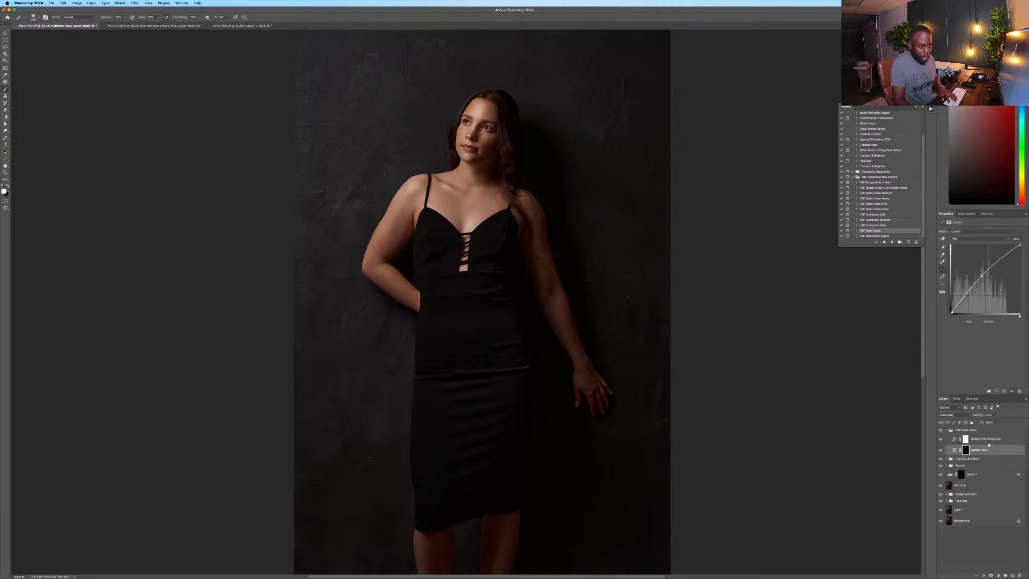
{"action": "left_click", "coordinate": [988, 439]}
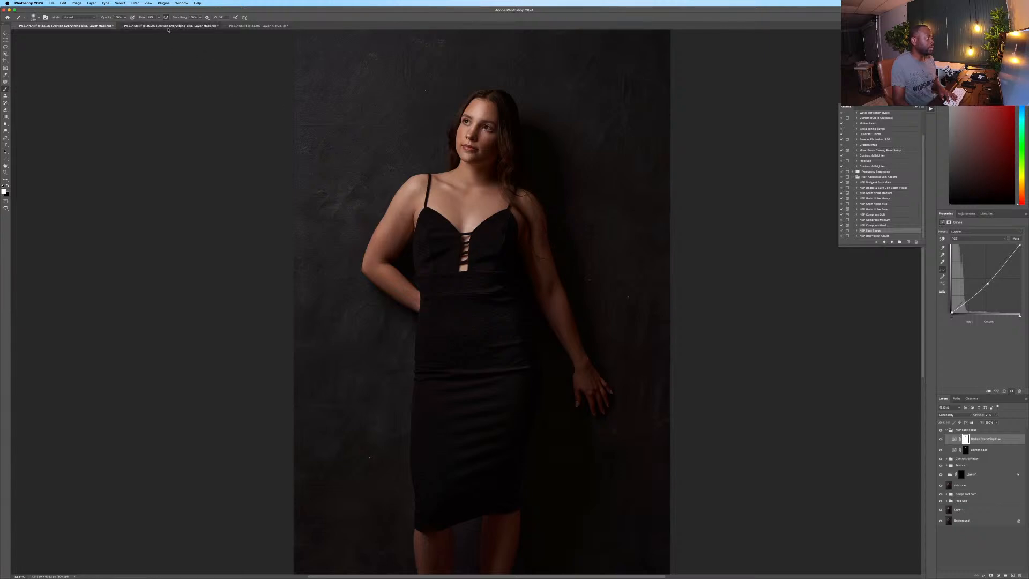
Adjust the opacity of the second portrait's Darken Everything Else curve and reselect the Lighten Face curve.
{"action": "left_click", "coordinate": [168, 30]}
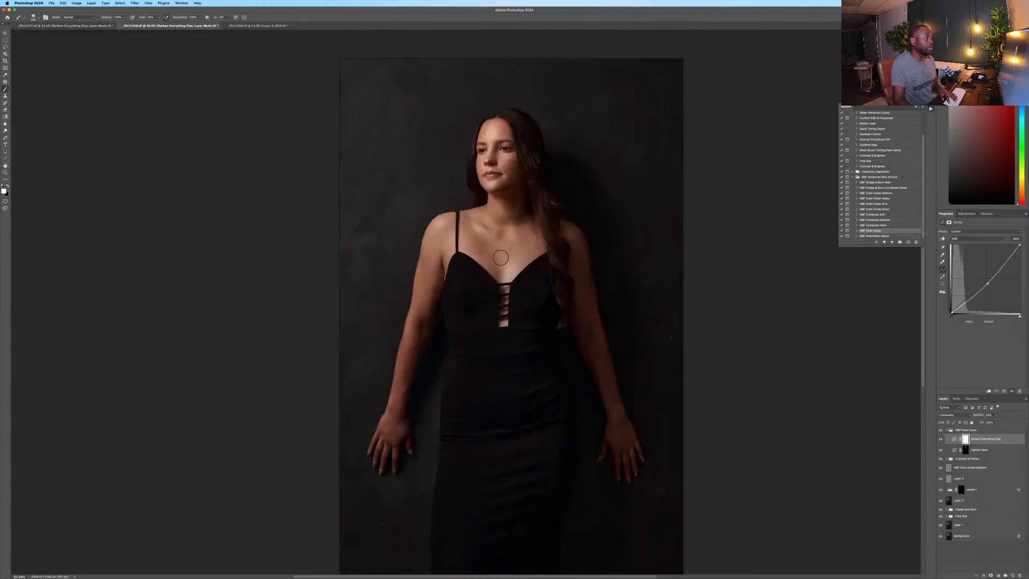
{"action": "left_click", "coordinate": [1003, 450]}
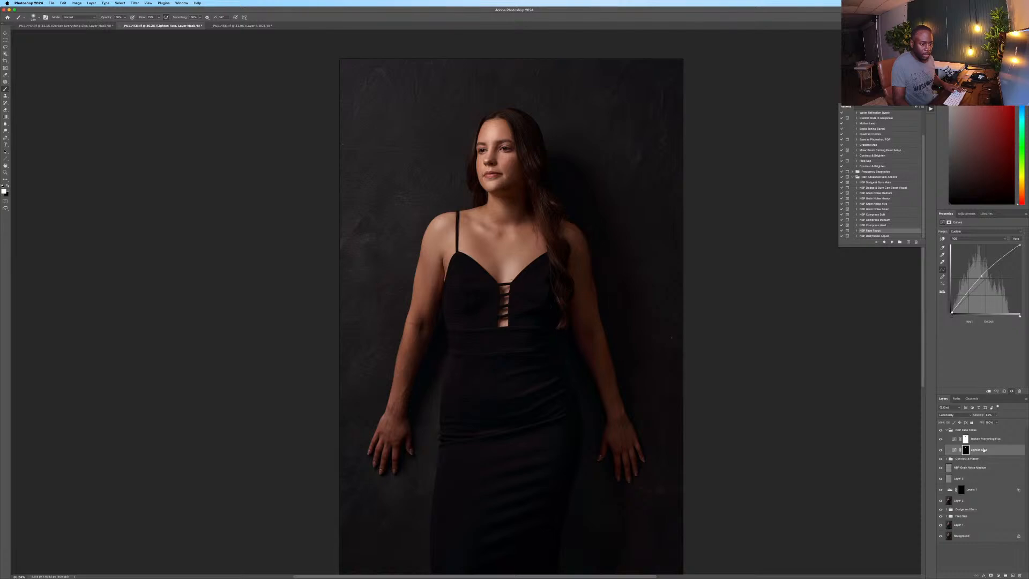
{"action": "left_click", "coordinate": [987, 438]}
{"action": "left_click", "coordinate": [996, 415]}
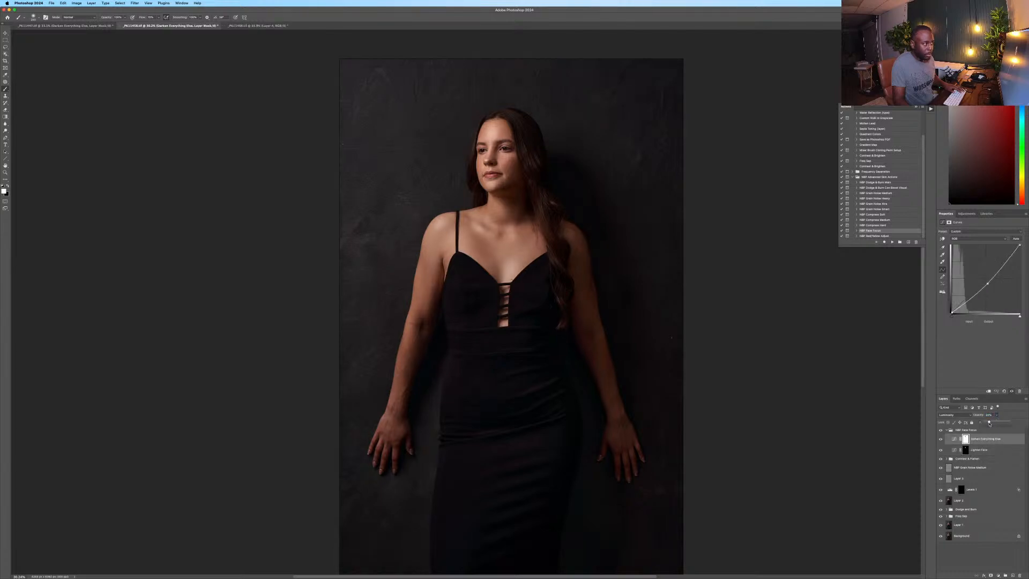
{"action": "left_click", "coordinate": [979, 449]}
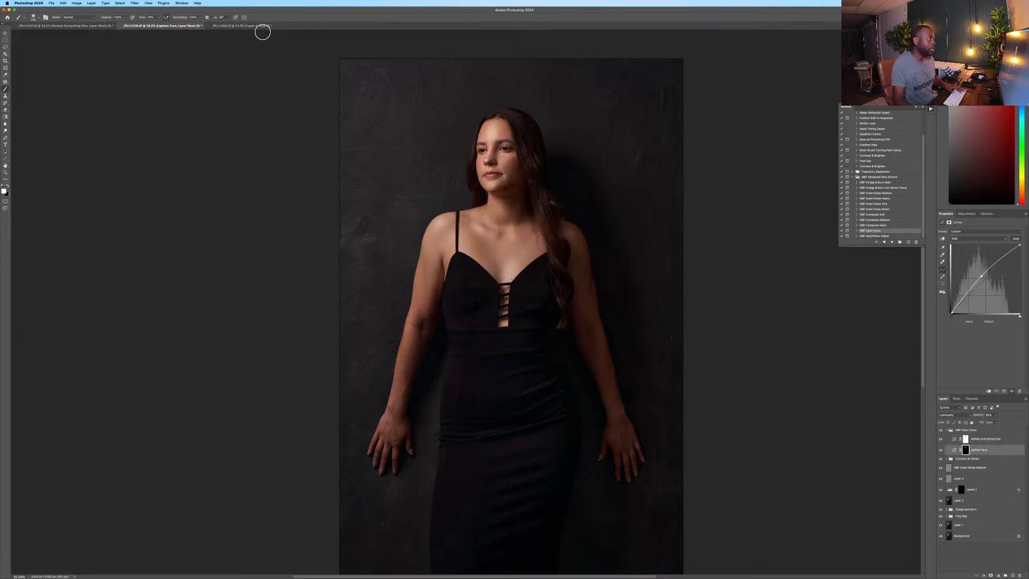
Paint over the woman's face on the third portrait's blank layer and run the NBP Face Focus action on it.
{"action": "left_click", "coordinate": [252, 26]}
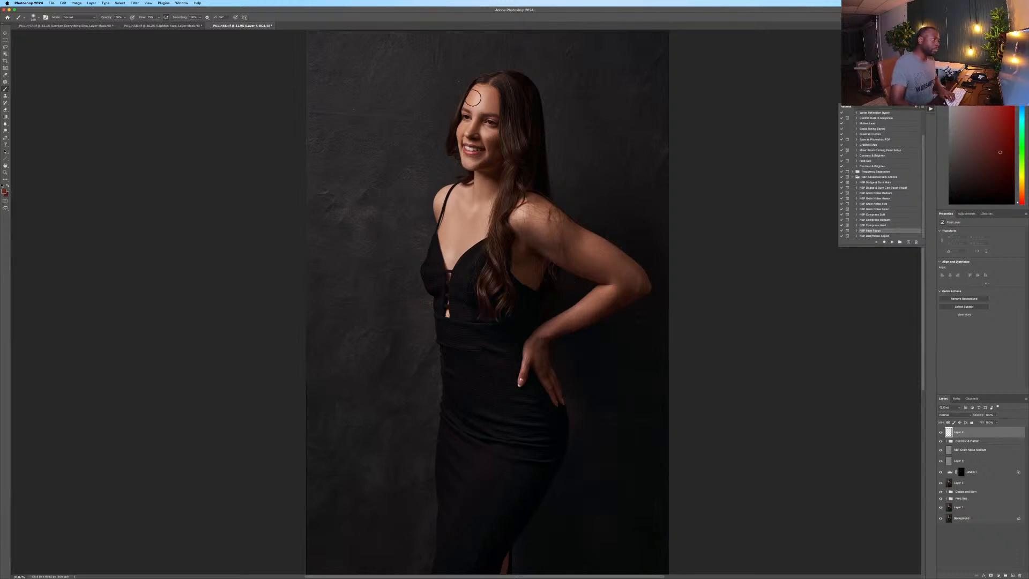
{"action": "mouse_move", "coordinate": [472, 98]}
{"action": "left_mouse_down"}
{"action": "mouse_move", "coordinate": [475, 169]}
{"action": "mouse_move", "coordinate": [490, 105]}
{"action": "mouse_move", "coordinate": [481, 91]}
{"action": "mouse_move", "coordinate": [468, 161]}
{"action": "mouse_move", "coordinate": [487, 143]}
{"action": "mouse_move", "coordinate": [465, 151]}
{"action": "mouse_move", "coordinate": [476, 94]}
{"action": "mouse_move", "coordinate": [489, 117]}
{"action": "left_mouse_up"}
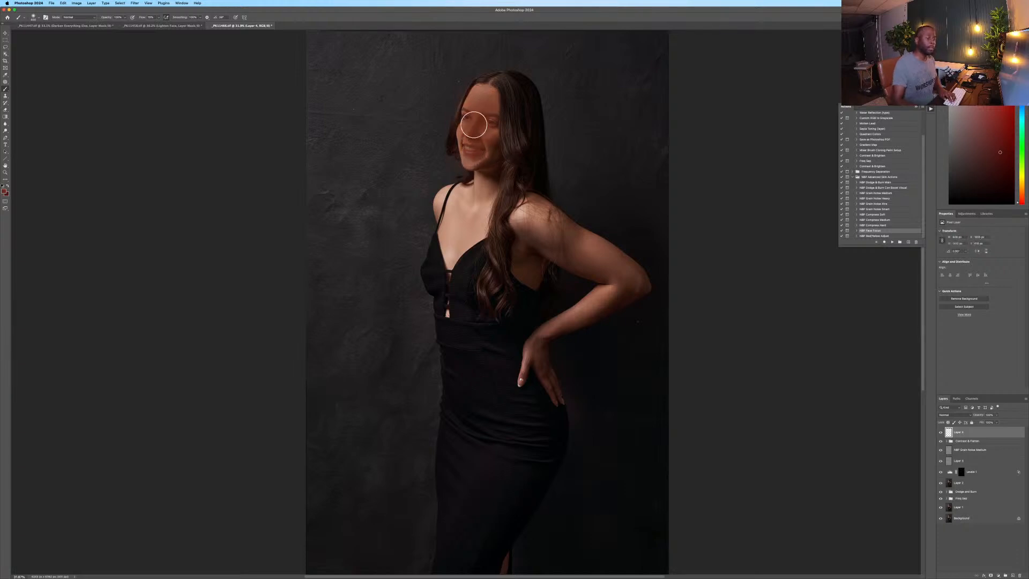
{"action": "left_click", "coordinate": [894, 242]}
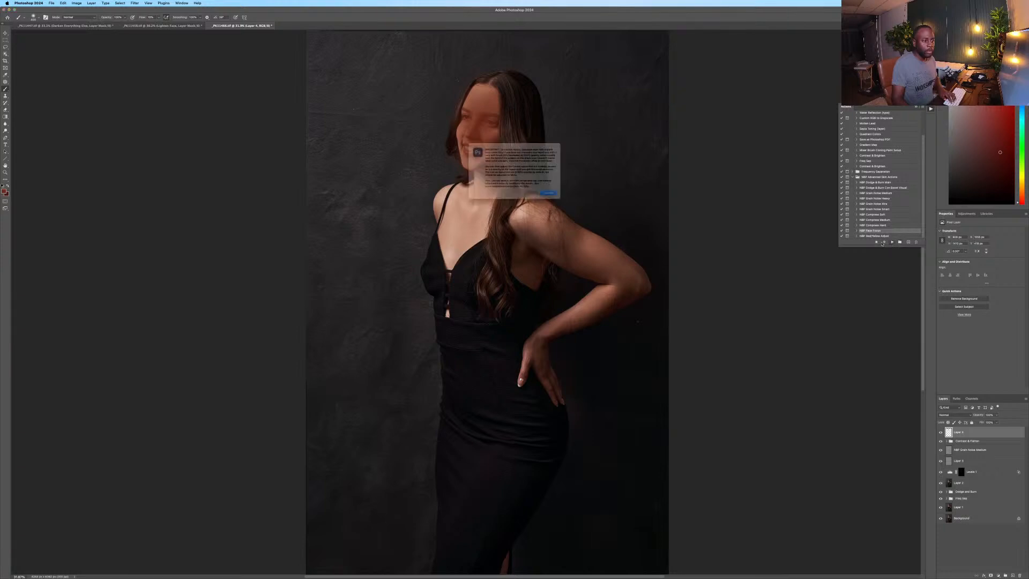
{"action": "key", "text": "Return"}
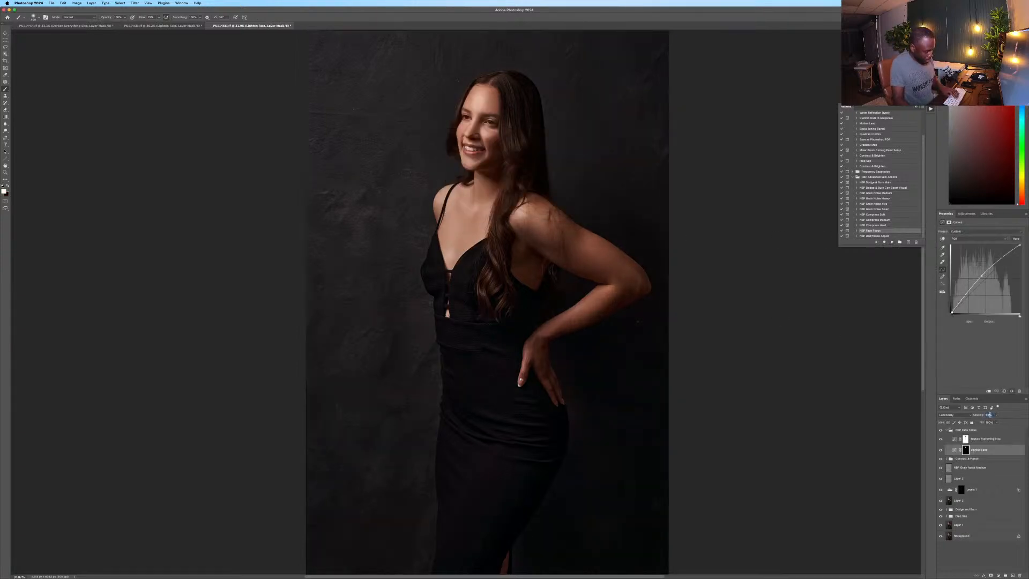
Dismiss the invalid opacity entry and set the third portrait's Darken Everything Else curve to 20% opacity.
{"action": "key", "text": "Return"}
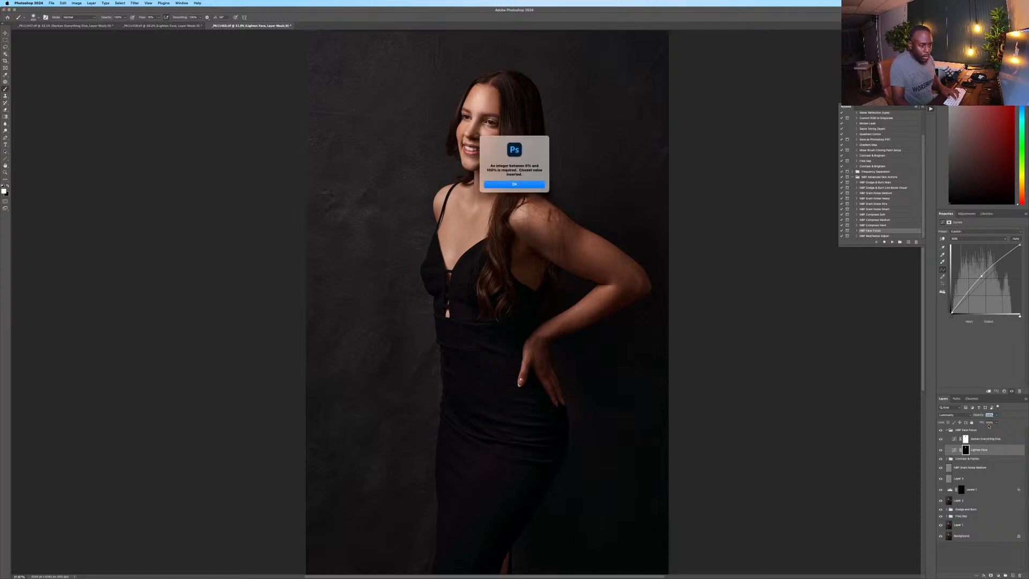
{"action": "left_click", "coordinate": [535, 183]}
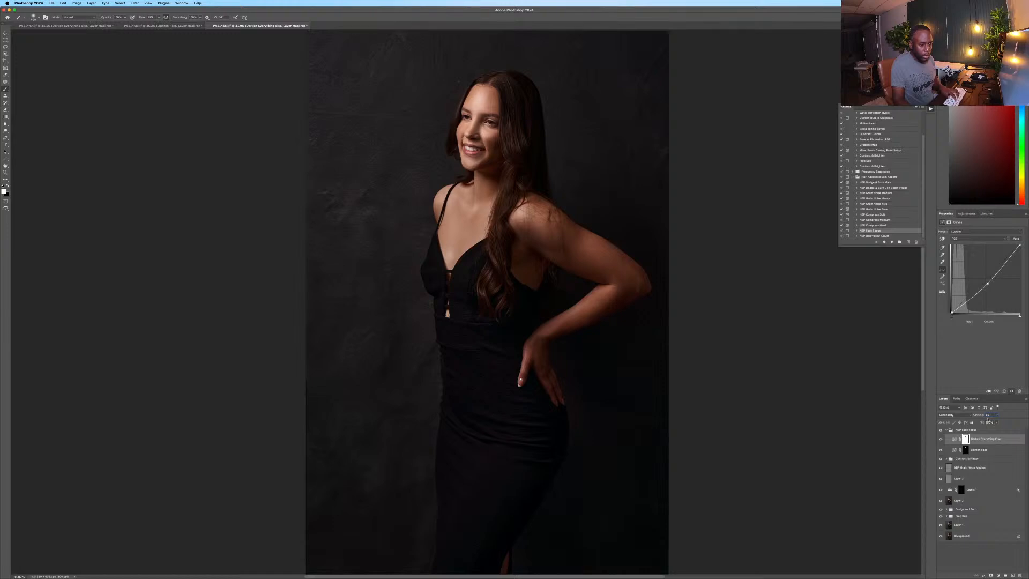
{"action": "key", "text": "Return"}
{"action": "type", "text": "20"}
{"action": "key", "text": "Return"}
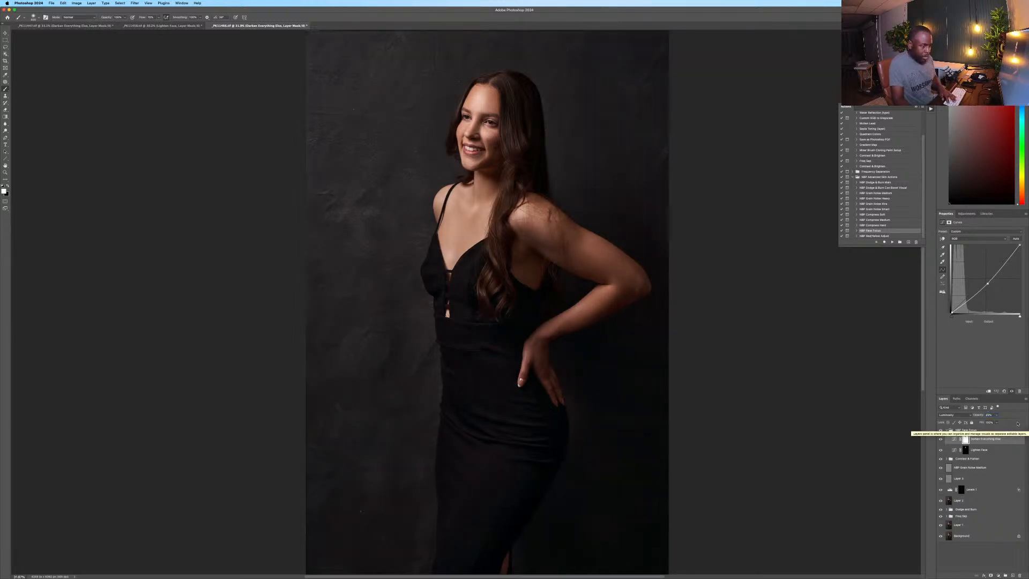
Set the third portrait's Lighten Face curve to 50% opacity and compare the image with the NBP Face Focus group hidden and shown.
{"action": "left_click", "coordinate": [1002, 450]}
{"action": "double_click", "coordinate": [991, 414]}
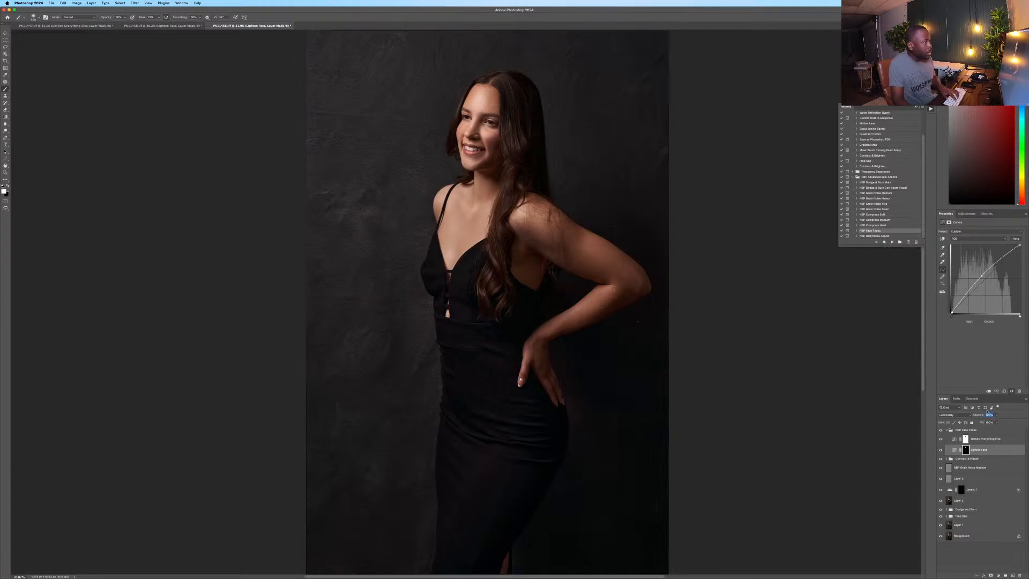
{"action": "type", "text": "50"}
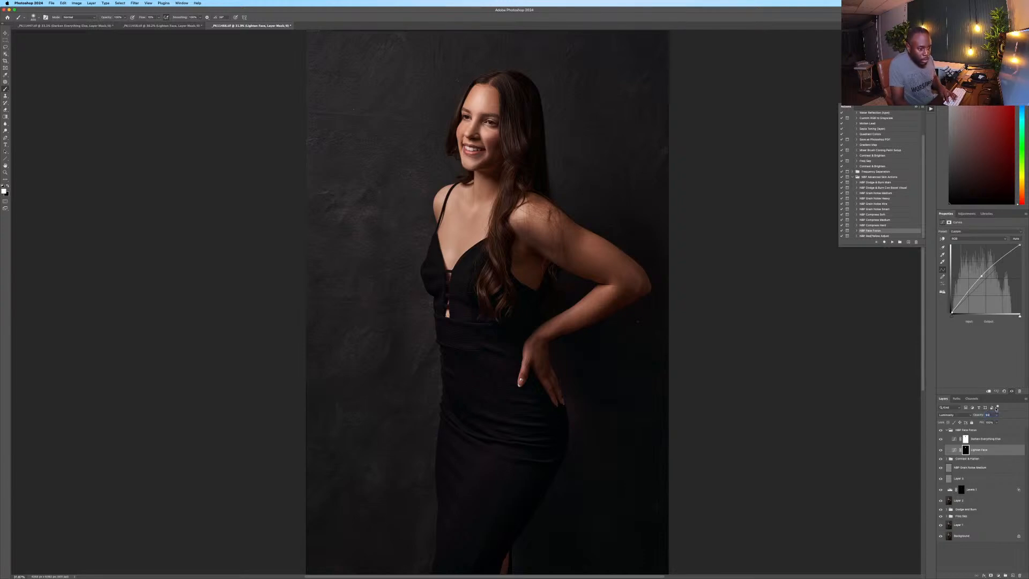
{"action": "key", "text": "Return"}
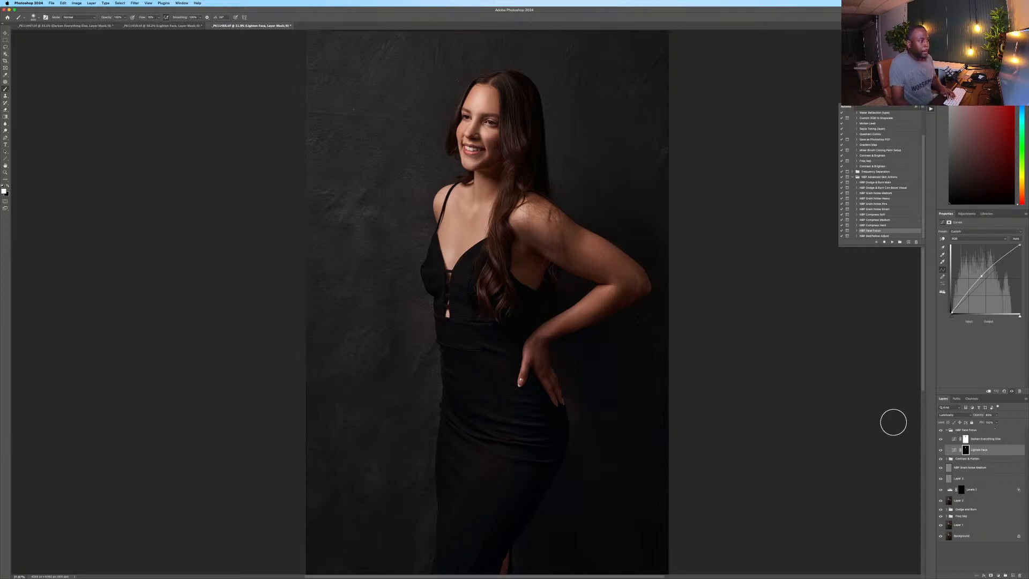
{"action": "left_click", "coordinate": [941, 431]}
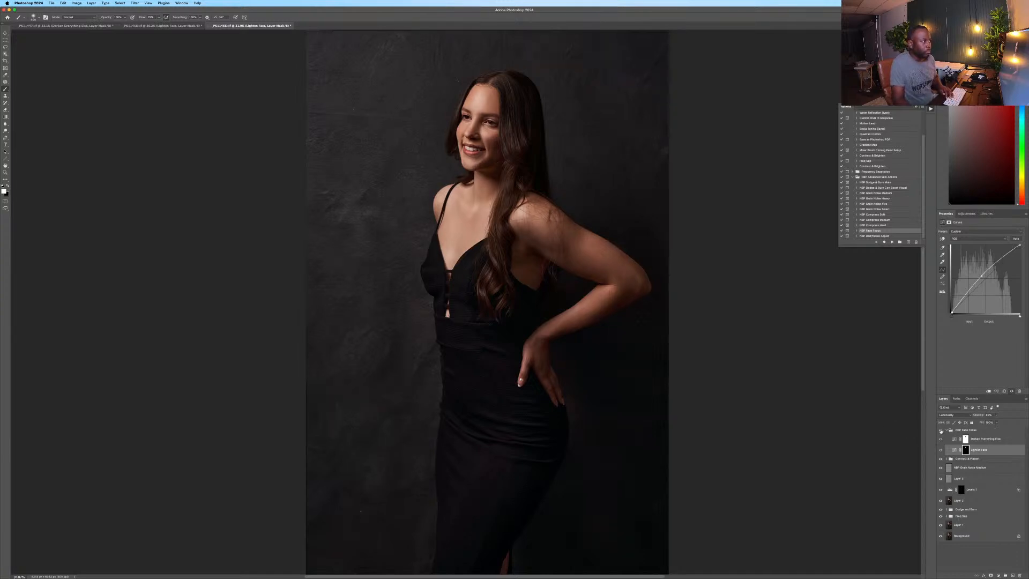
{"action": "left_click", "coordinate": [941, 431]}
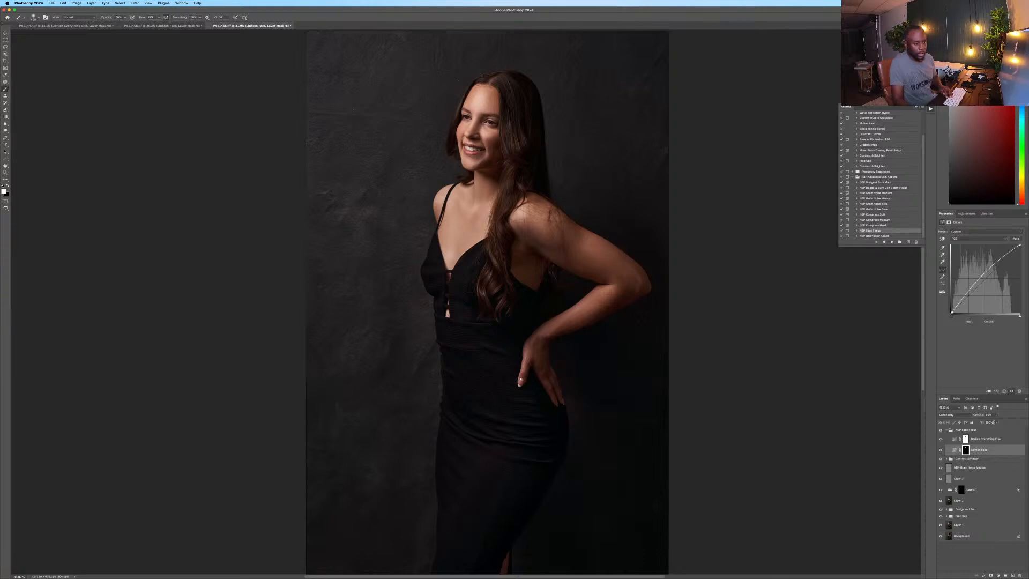
Fine-tune the Lighten Face curve's opacity by eye on the third portrait and collapse the NBP Face Focus group.
{"action": "left_click", "coordinate": [997, 416]}
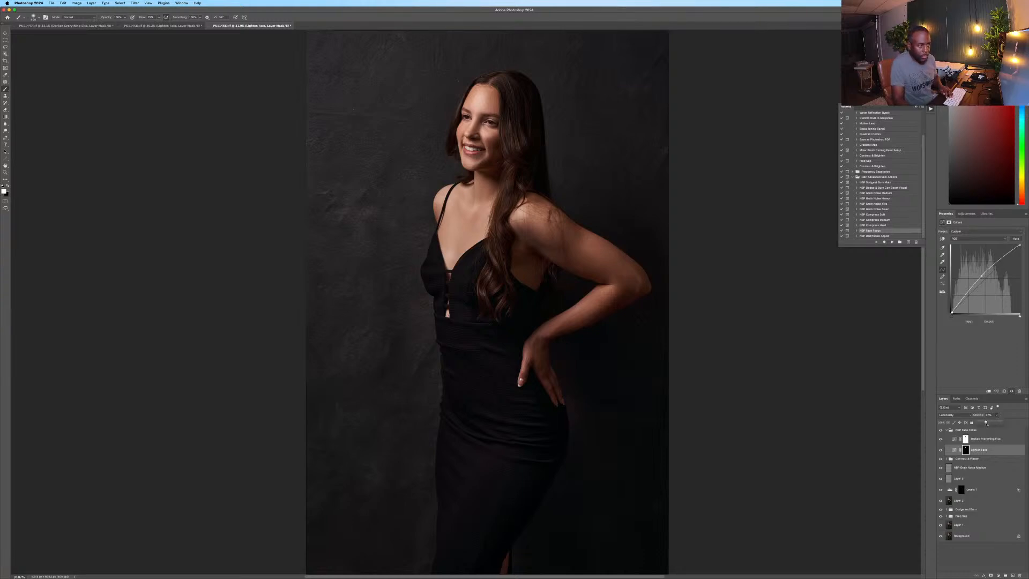
{"action": "left_click_drag", "start_coordinate": [982, 423], "coordinate": [978, 423]}
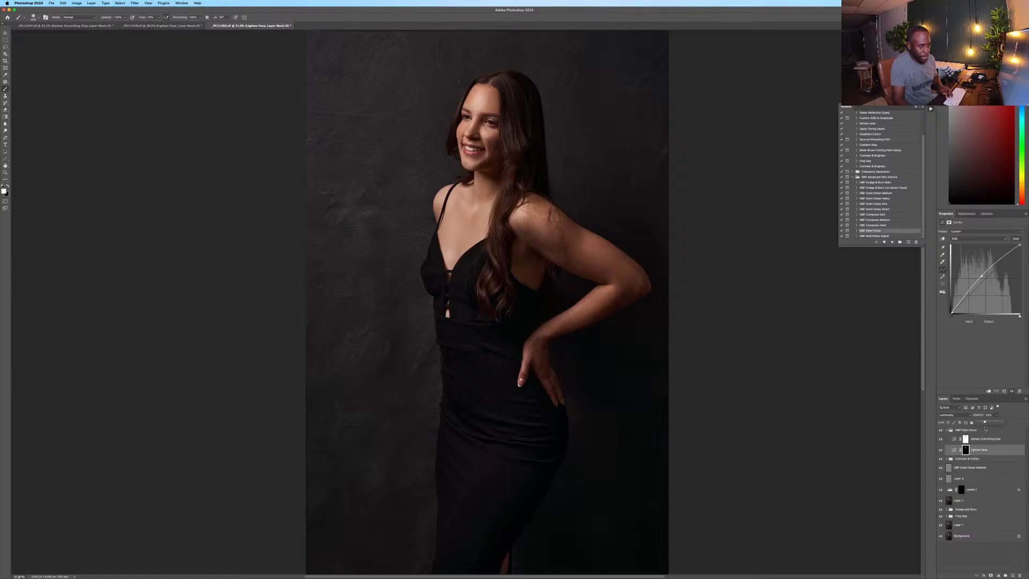
{"action": "left_click", "coordinate": [1017, 420]}
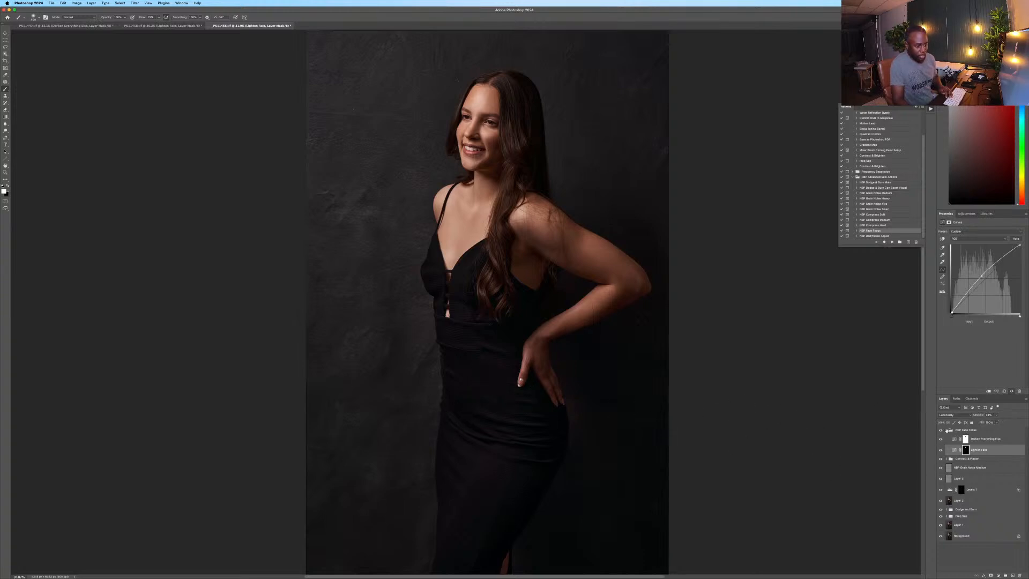
{"action": "left_click", "coordinate": [947, 430]}
Save the third portrait as a layered TIFF with ZIP image compression and RLE layer compression.
{"action": "scroll", "coordinate": [491, 219], "scroll_direction": "down", "scroll_amount": 5}
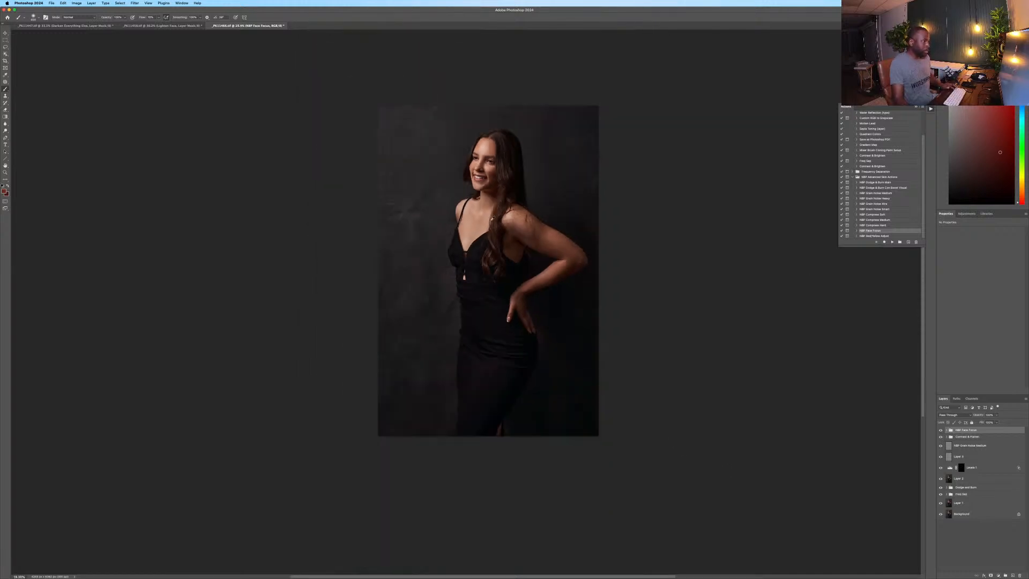
{"action": "scroll", "coordinate": [491, 219], "scroll_direction": "down", "scroll_amount": 1}
{"action": "scroll", "coordinate": [488, 219], "scroll_direction": "up", "scroll_amount": 1}
{"action": "key", "text": "super+s"}
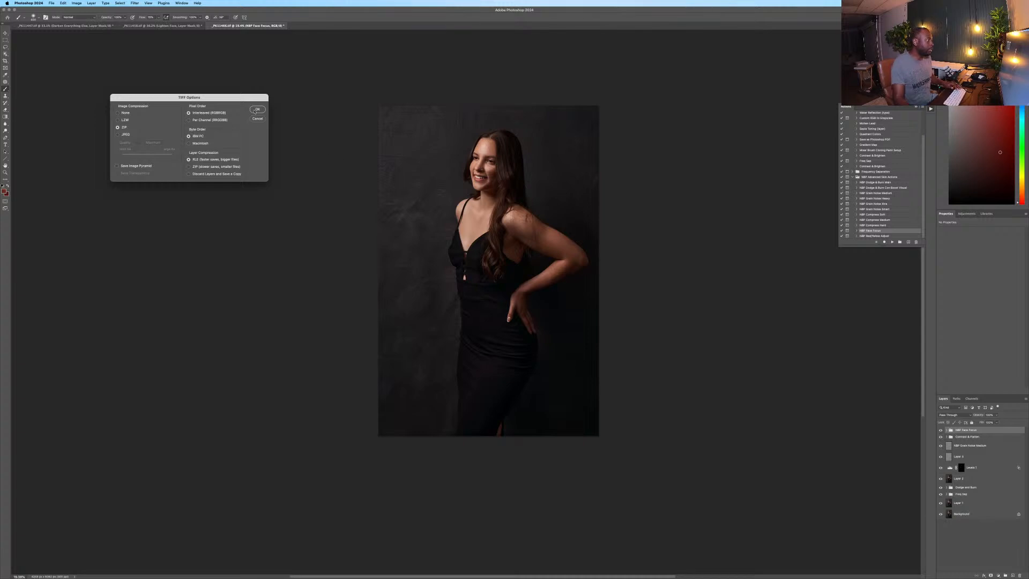
{"action": "key", "text": "Return"}
{"action": "left_click", "coordinate": [514, 177]}
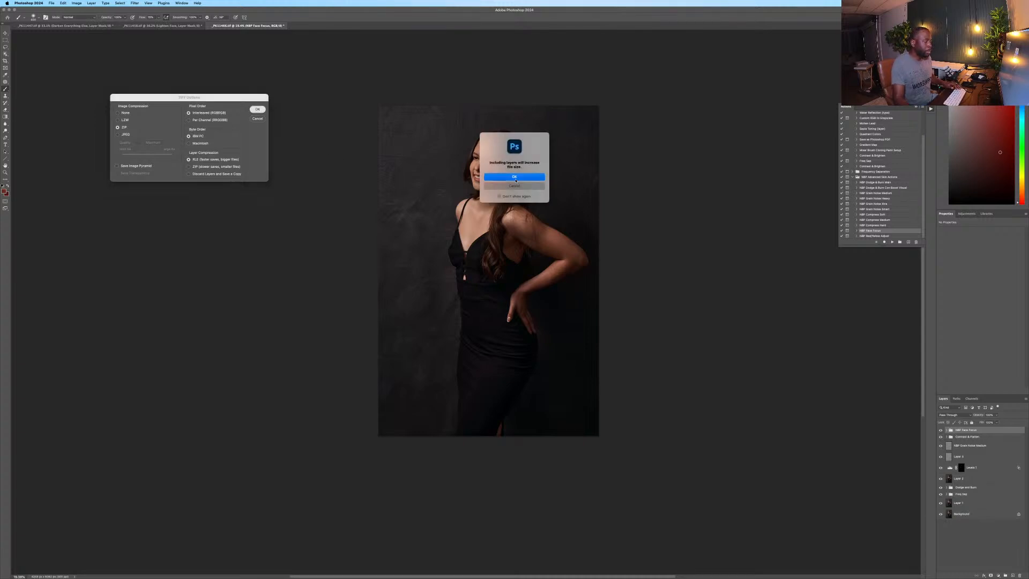
Save the second portrait and the first portrait with their face focus edits.
{"action": "left_click", "coordinate": [188, 26]}
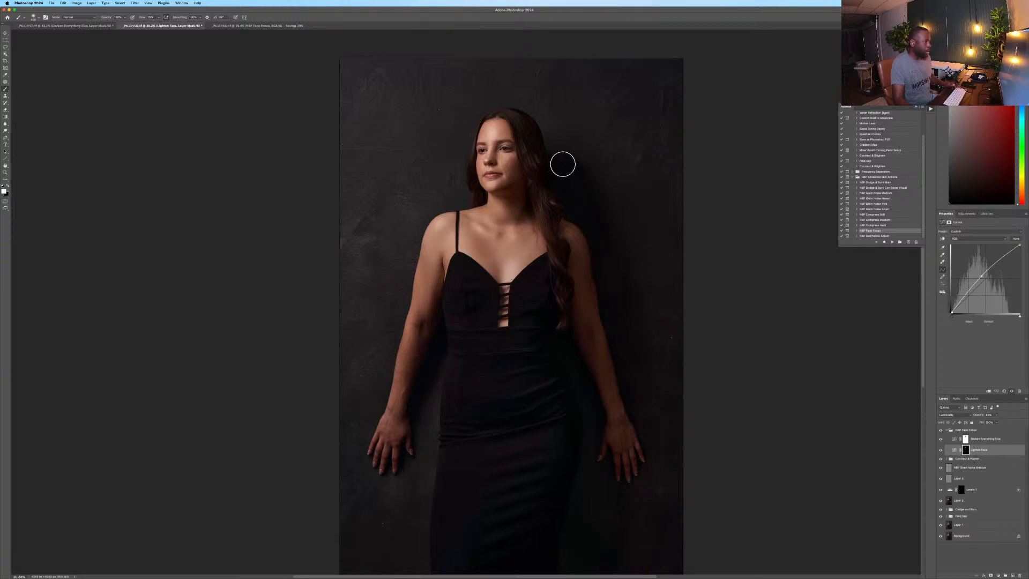
{"action": "scroll", "coordinate": [524, 157], "scroll_direction": "down", "scroll_amount": 3}
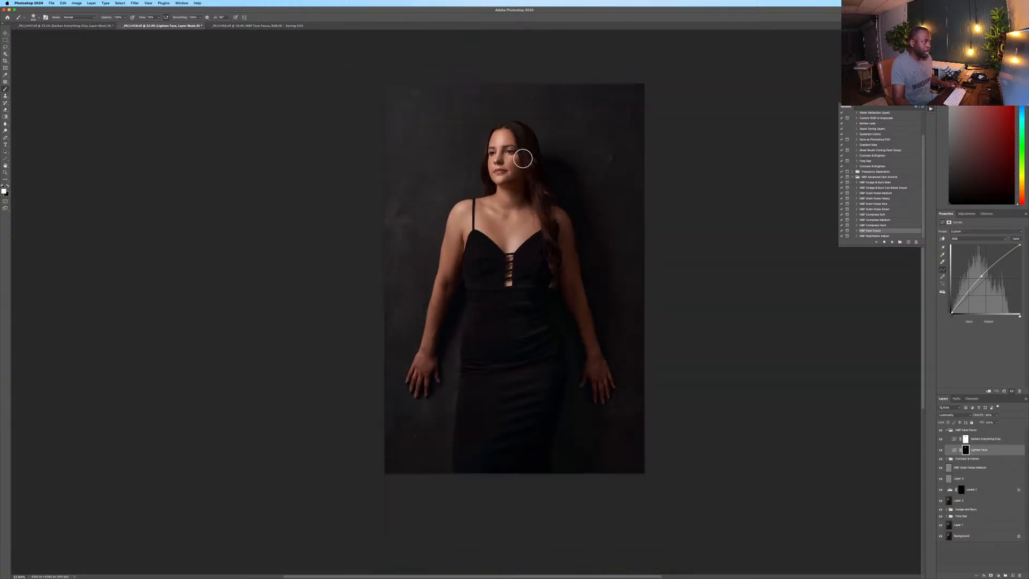
{"action": "key", "text": "super+s"}
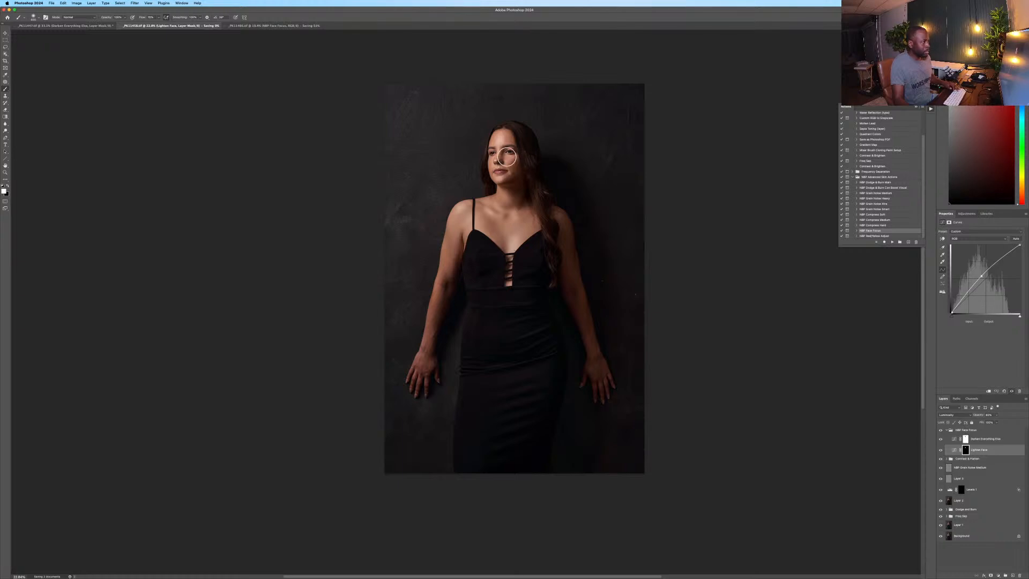
{"action": "left_click", "coordinate": [53, 26]}
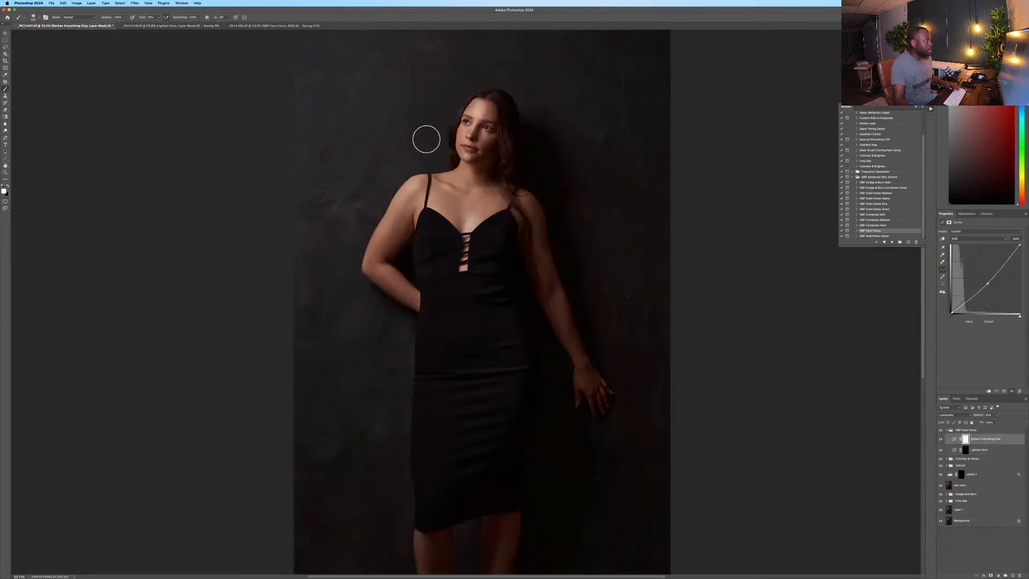
{"action": "key", "text": "super+s"}
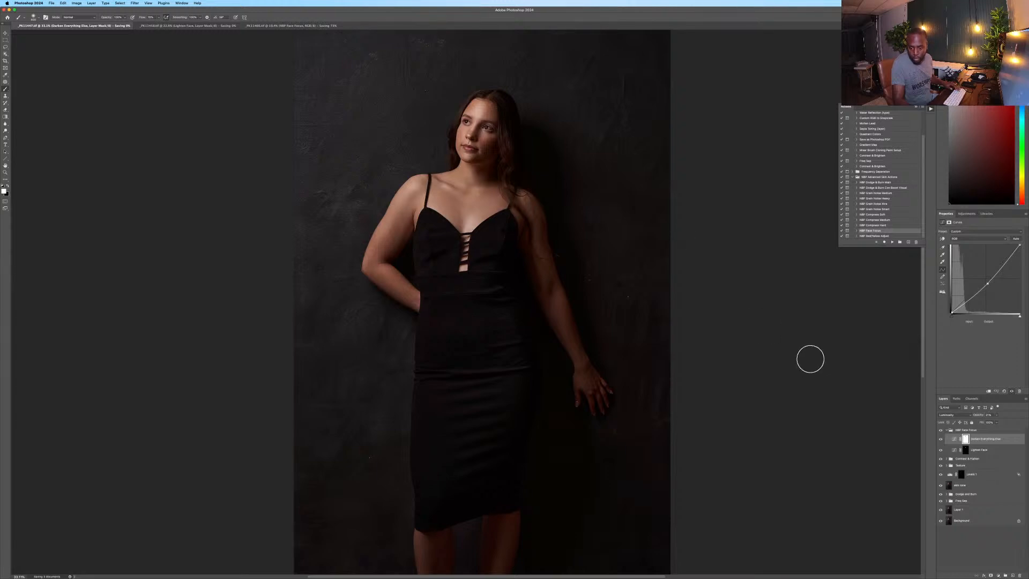
{"action": "mouse_move", "coordinate": [594, 573]}
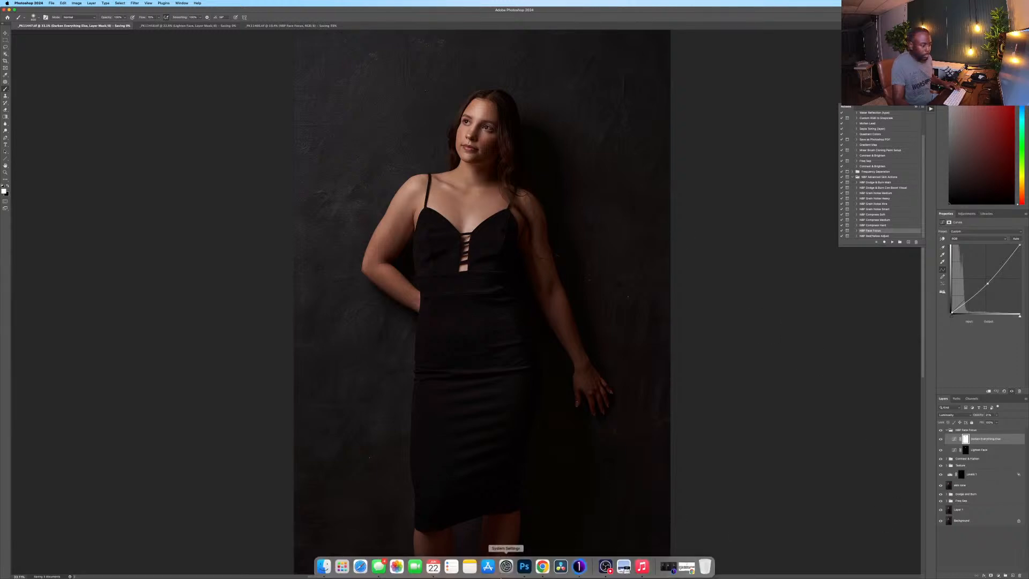
{"action": "left_click", "coordinate": [605, 566]}
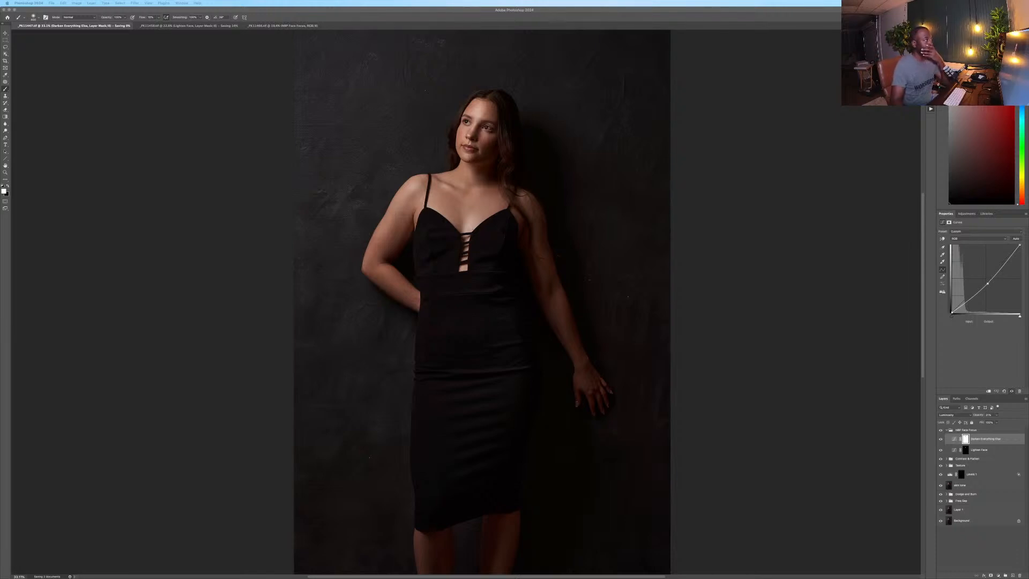
Close the third portrait, and set the second portrait to close once its saving completes.
{"action": "left_click", "coordinate": [245, 29]}
{"action": "left_click", "coordinate": [244, 26]}
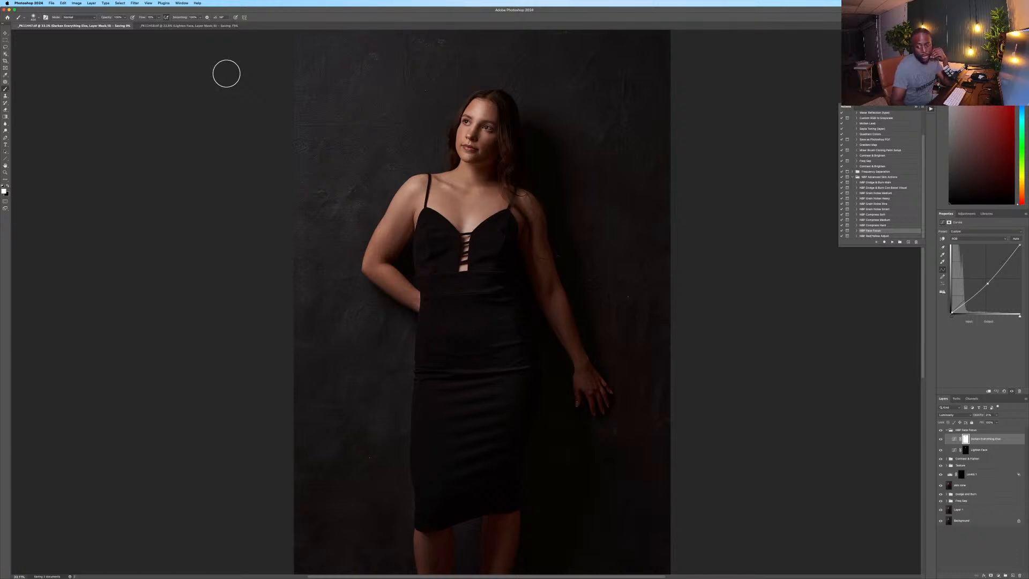
{"action": "left_click", "coordinate": [191, 25]}
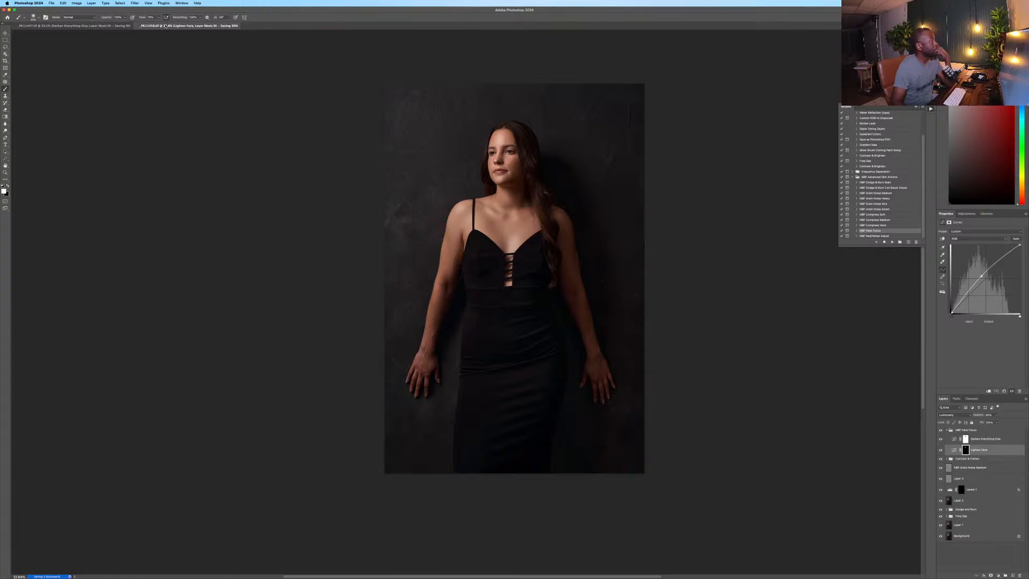
{"action": "left_click", "coordinate": [137, 25]}
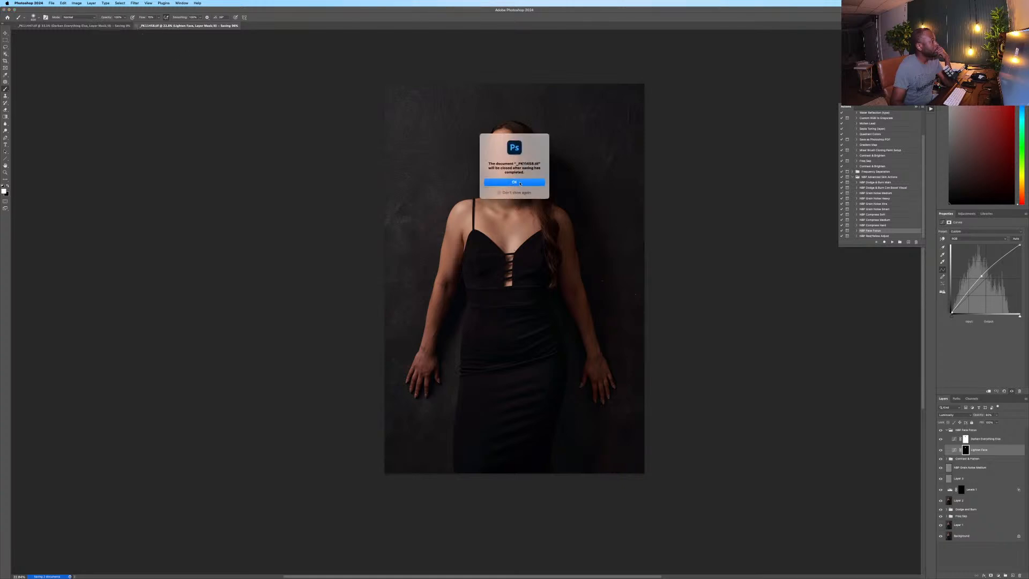
{"action": "left_click", "coordinate": [518, 182]}
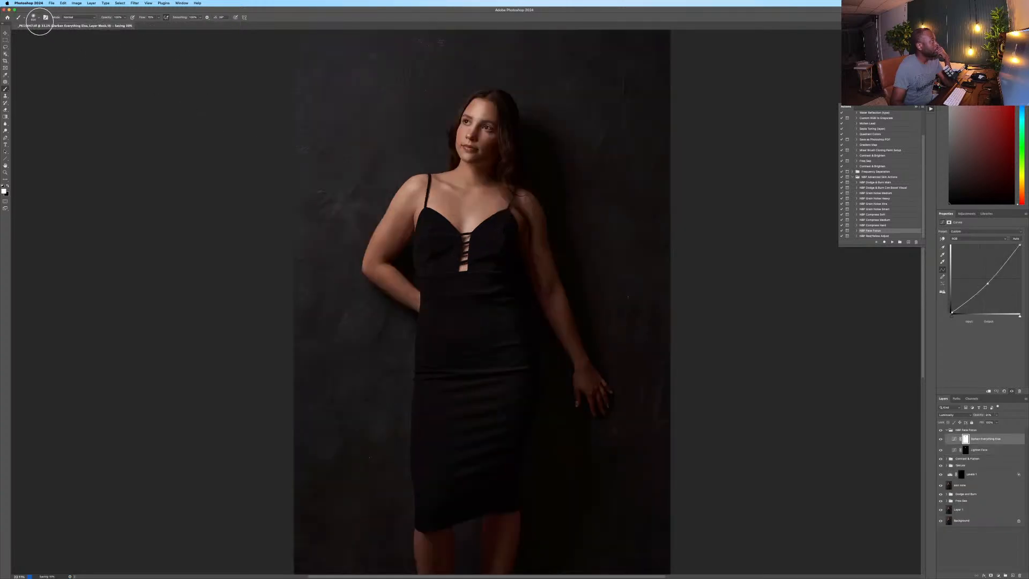
Switch to Capture One and look through the browser thumbnails beside the three retouched portraits.
{"action": "mouse_move", "coordinate": [702, 573]}
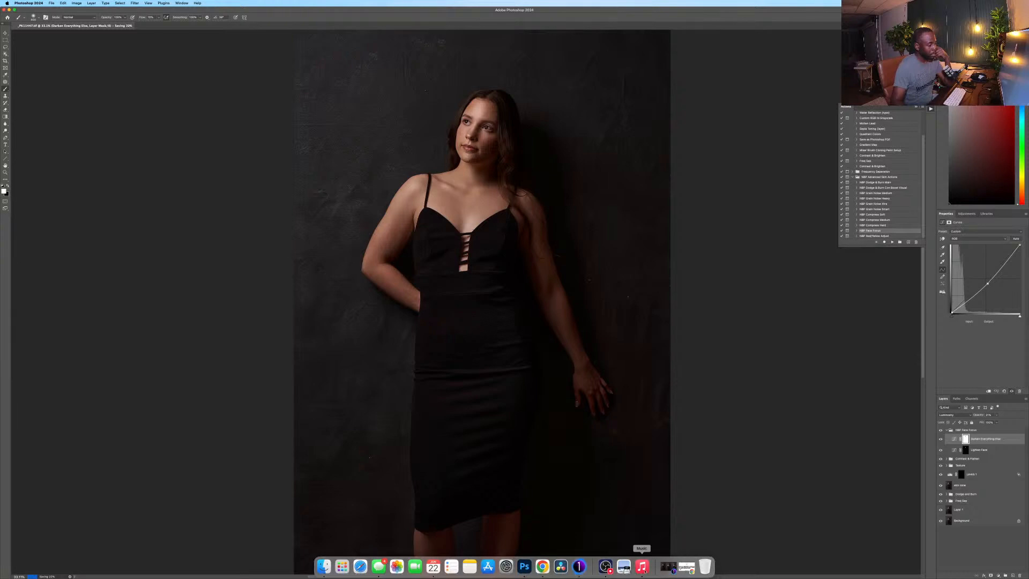
{"action": "left_click", "coordinate": [668, 567]}
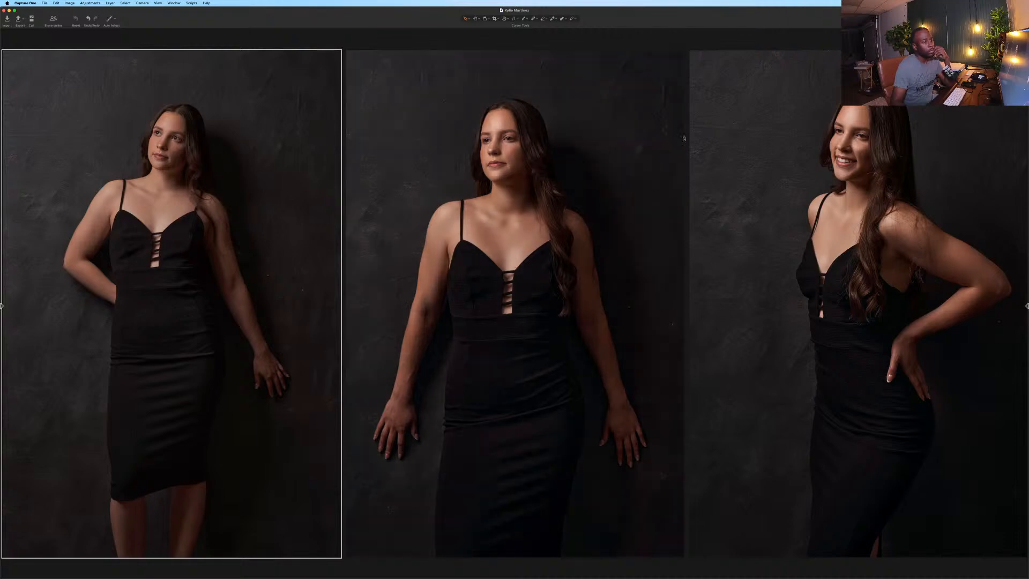
{"action": "mouse_move", "coordinate": [1021, 303]}
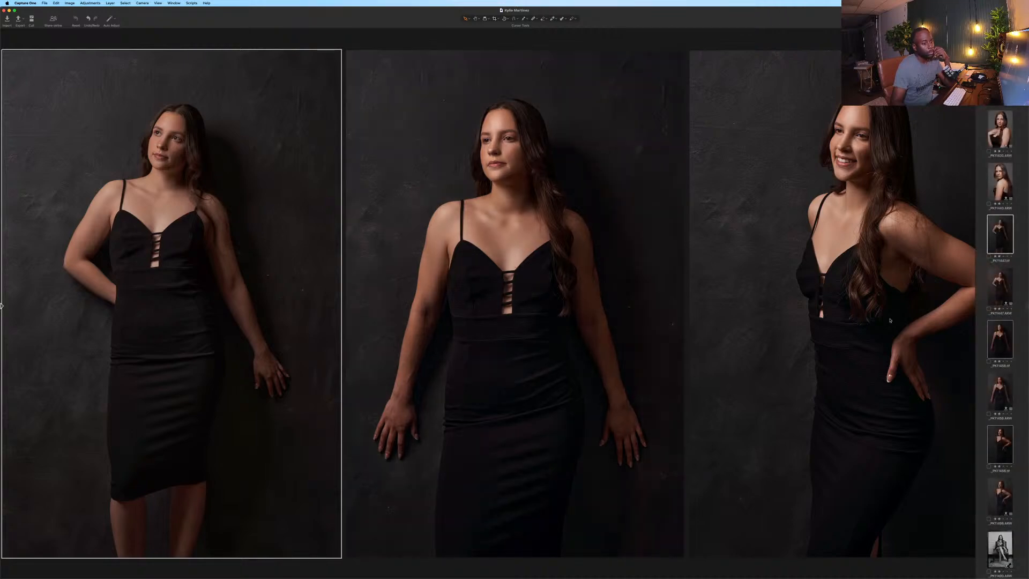
{"action": "scroll", "coordinate": [1013, 308], "scroll_direction": "down", "scroll_amount": 10}
{"action": "scroll", "coordinate": [1026, 309], "scroll_direction": "up", "scroll_amount": 5}
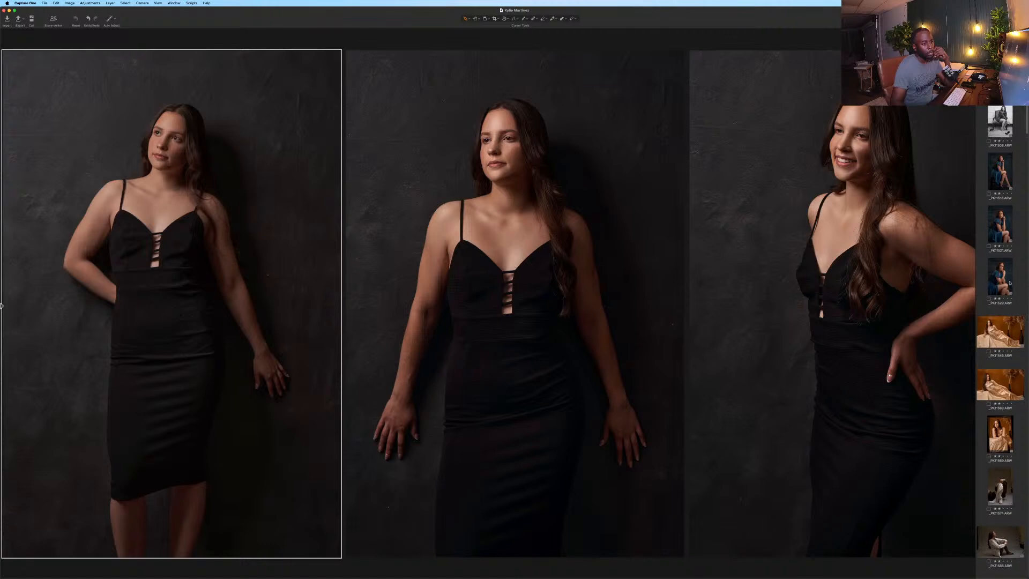
{"action": "scroll", "coordinate": [1000, 321], "scroll_direction": "up", "scroll_amount": 2}
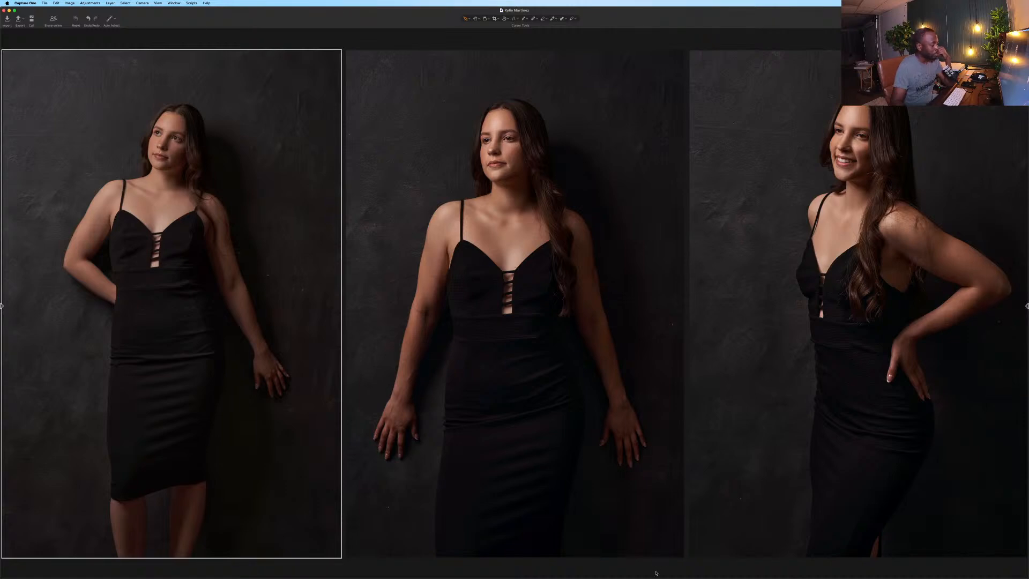
Switch back to Photoshop, close the first portrait after its save completes, and minimize the Photoshop window to reveal Capture One.
{"action": "mouse_move", "coordinate": [649, 566]}
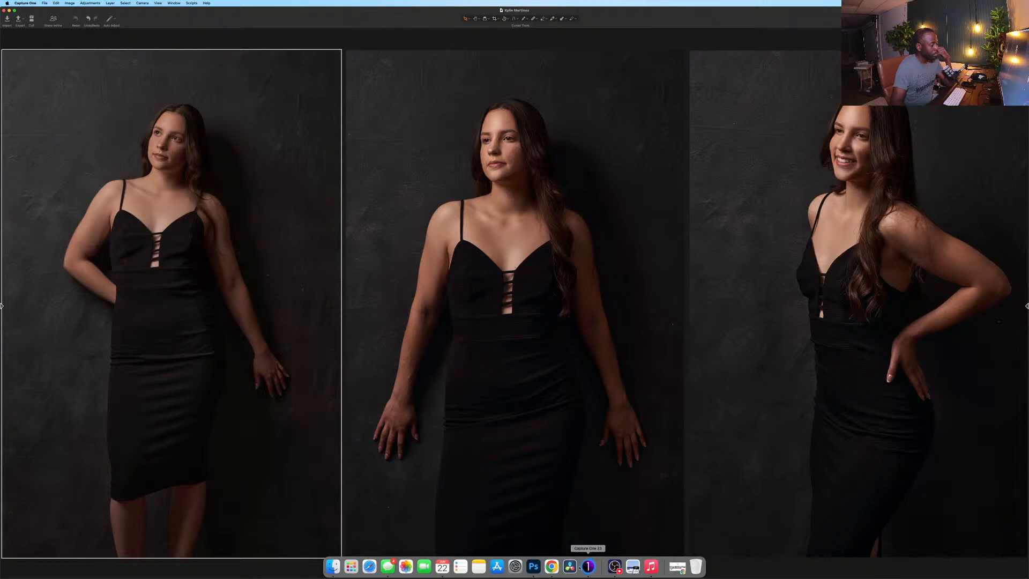
{"action": "left_click", "coordinate": [533, 564]}
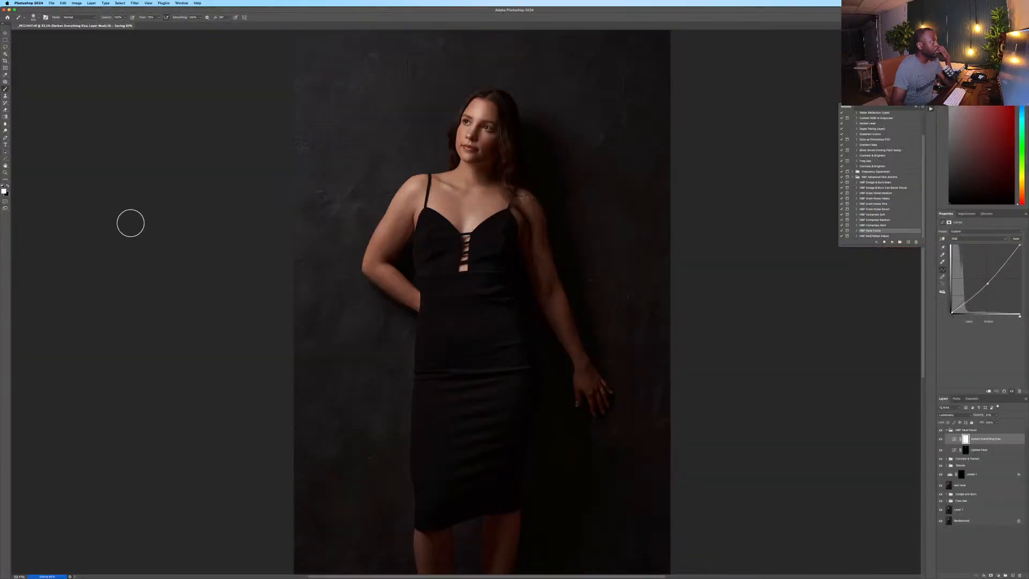
{"action": "left_click", "coordinate": [16, 26]}
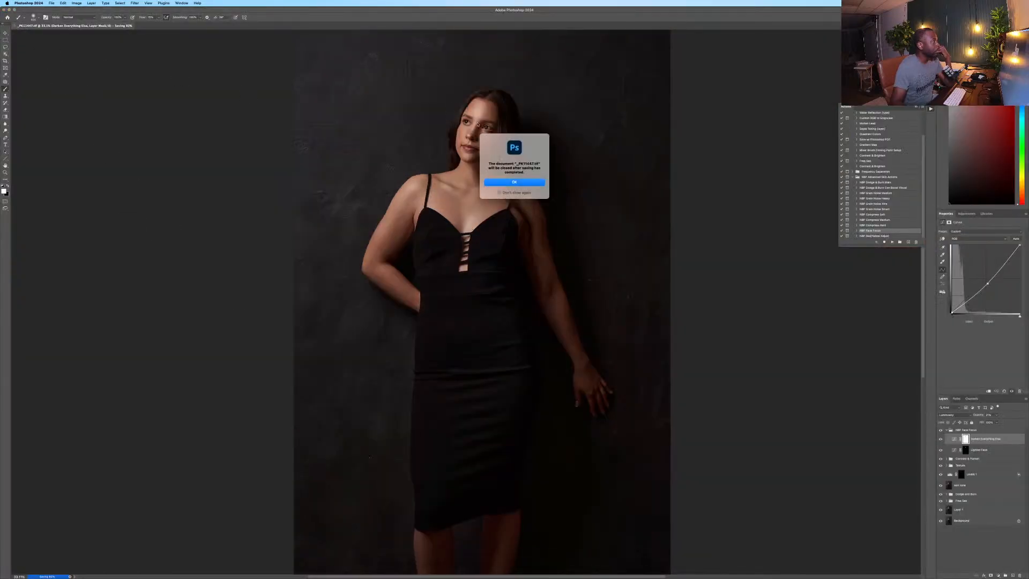
{"action": "left_click", "coordinate": [524, 183]}
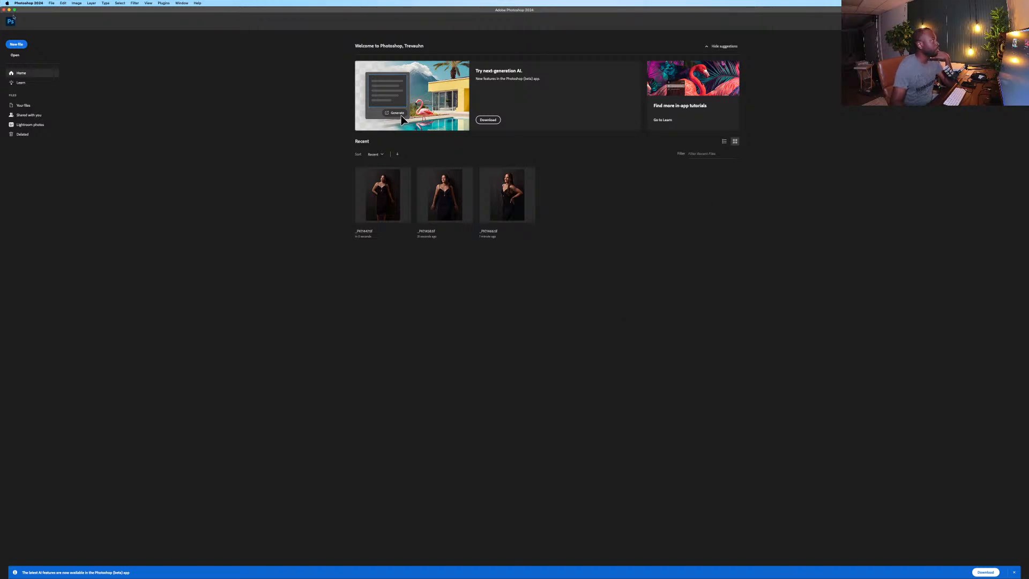
{"action": "left_click", "coordinate": [9, 10]}
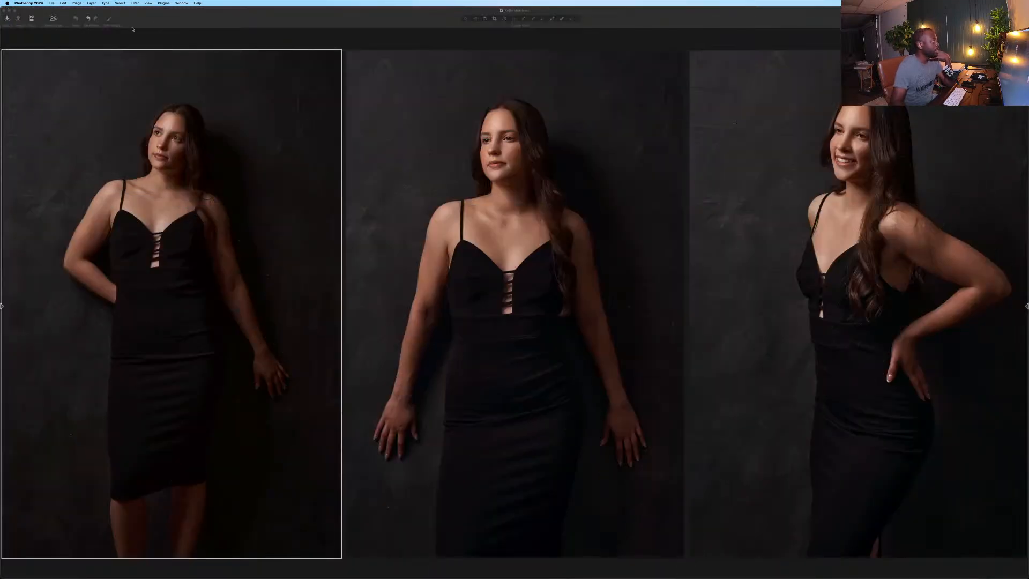
Switch to Capture One, make its window full screen, and show the tools and browser around the three portraits.
{"action": "left_click", "coordinate": [186, 12]}
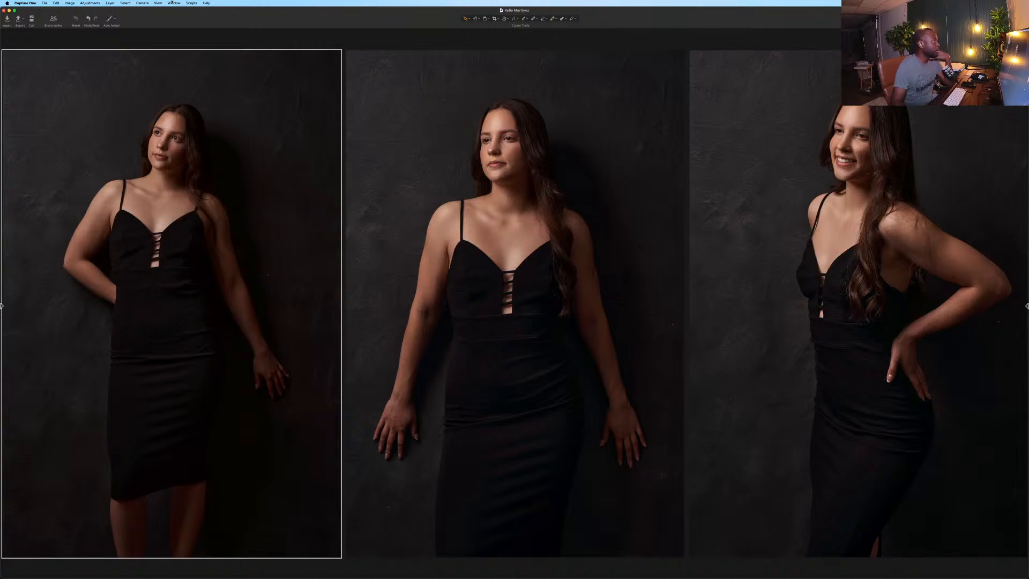
{"action": "left_click", "coordinate": [172, 3]}
{"action": "mouse_move", "coordinate": [173, 13]}
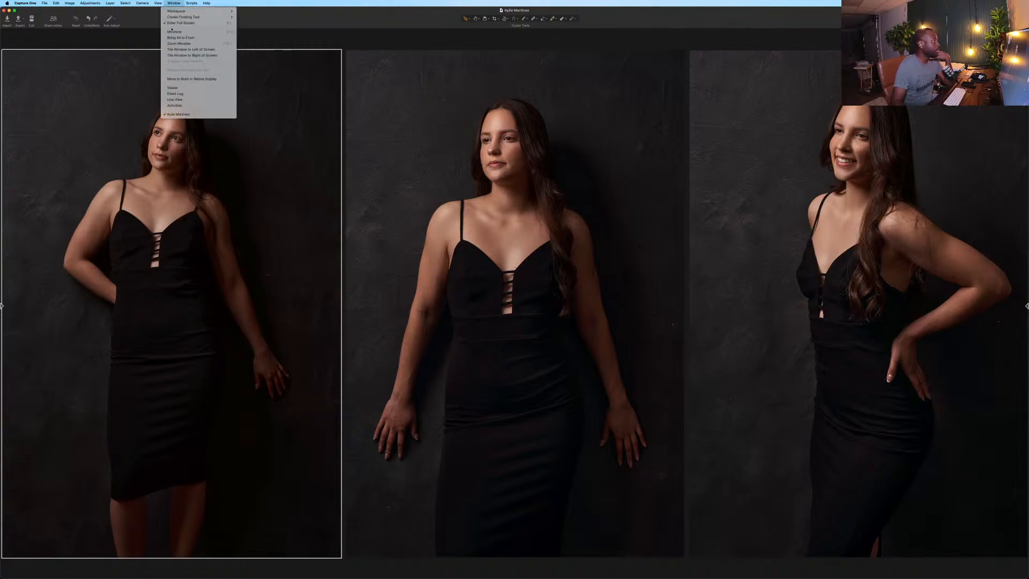
{"action": "left_click", "coordinate": [175, 23]}
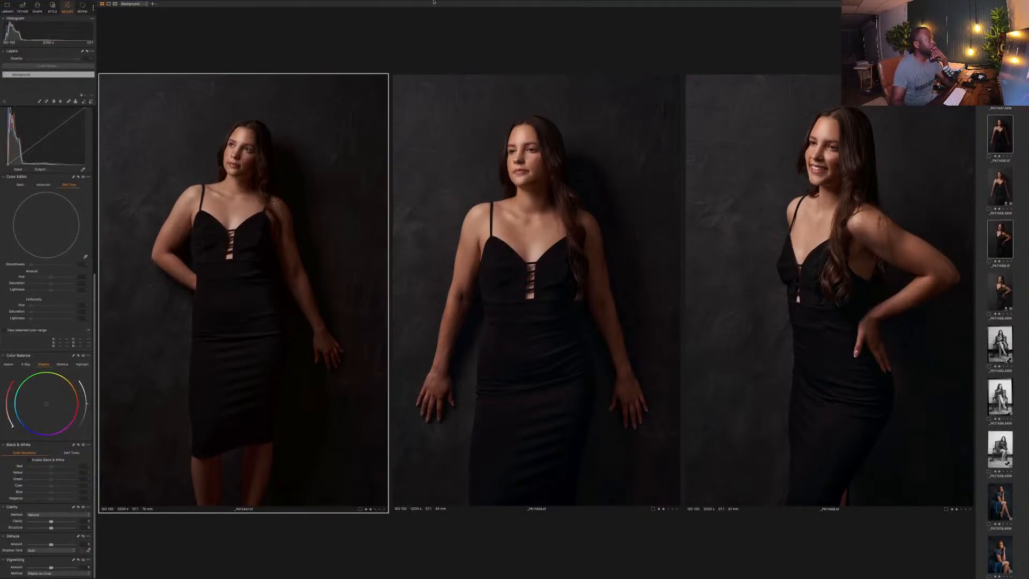
{"action": "mouse_move", "coordinate": [434, 2]}
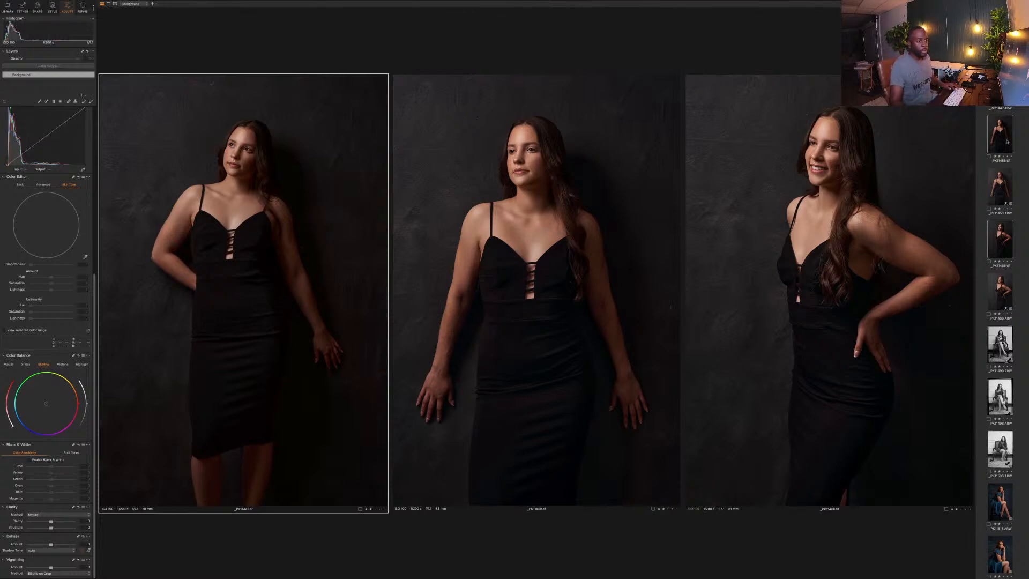
Display the first retouched portrait beside its raw original and extend the before side of the split view across each image.
{"action": "left_click", "coordinate": [980, 59]}
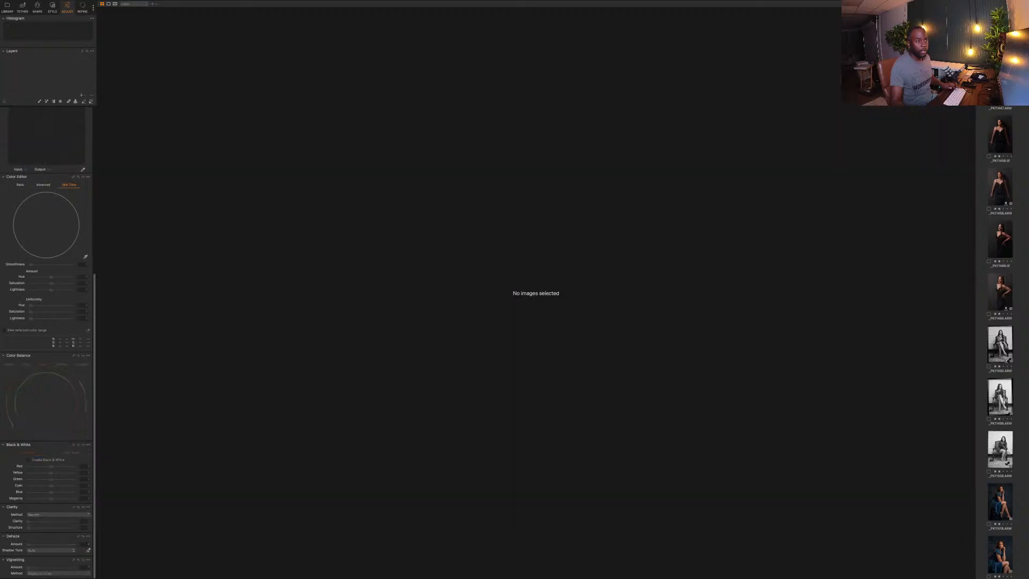
{"action": "left_click", "coordinate": [1000, 29]}
{"action": "left_click", "coordinate": [1000, 82], "text": "super"}
{"action": "mouse_move", "coordinate": [738, 2]}
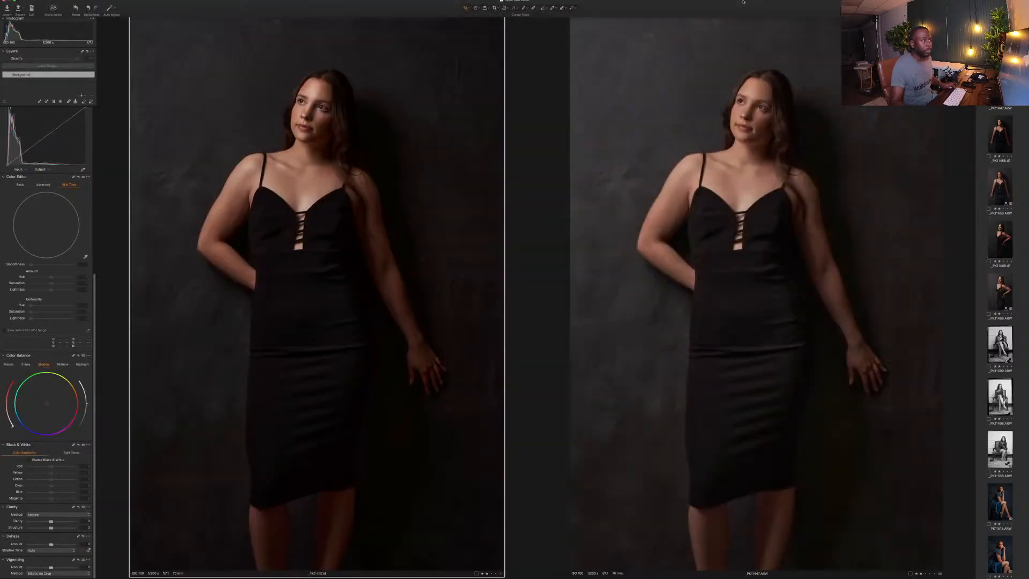
{"action": "key", "text": "y"}
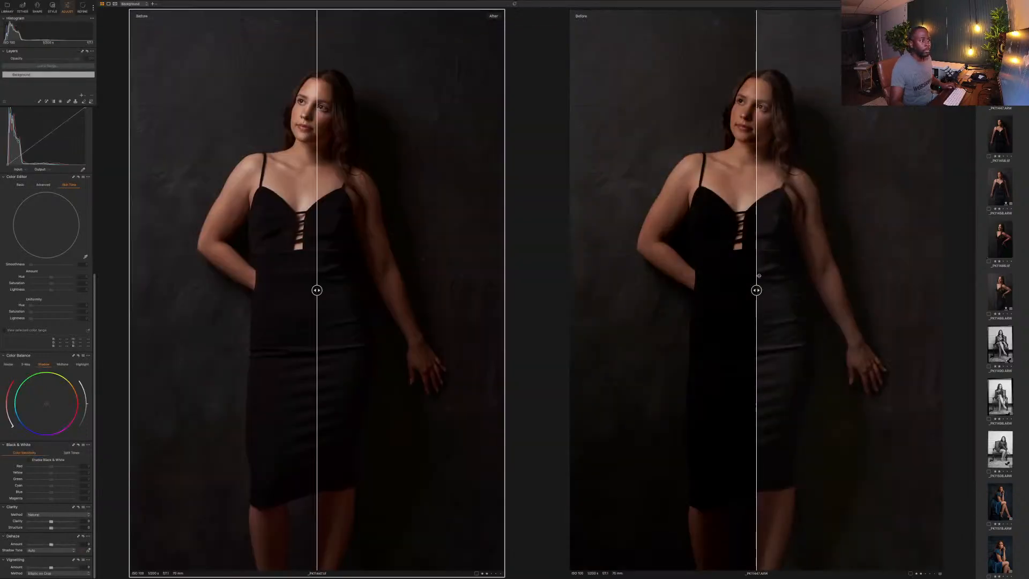
{"action": "left_click_drag", "start_coordinate": [757, 290], "coordinate": [941, 290]}
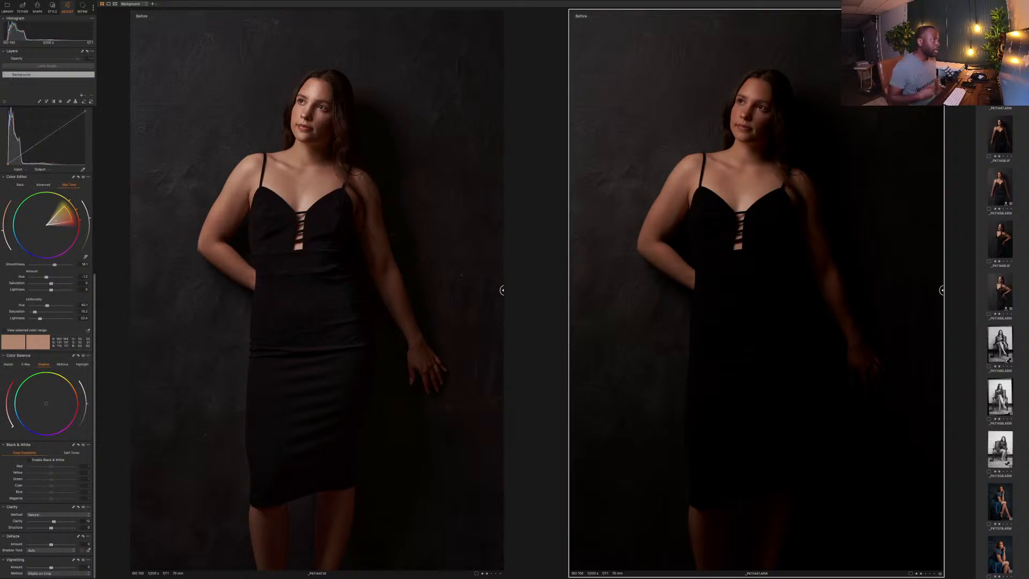
Compare the face in the first retouched portrait with its raw original up close, then return both to full view.
{"action": "double_click", "coordinate": [749, 85]}
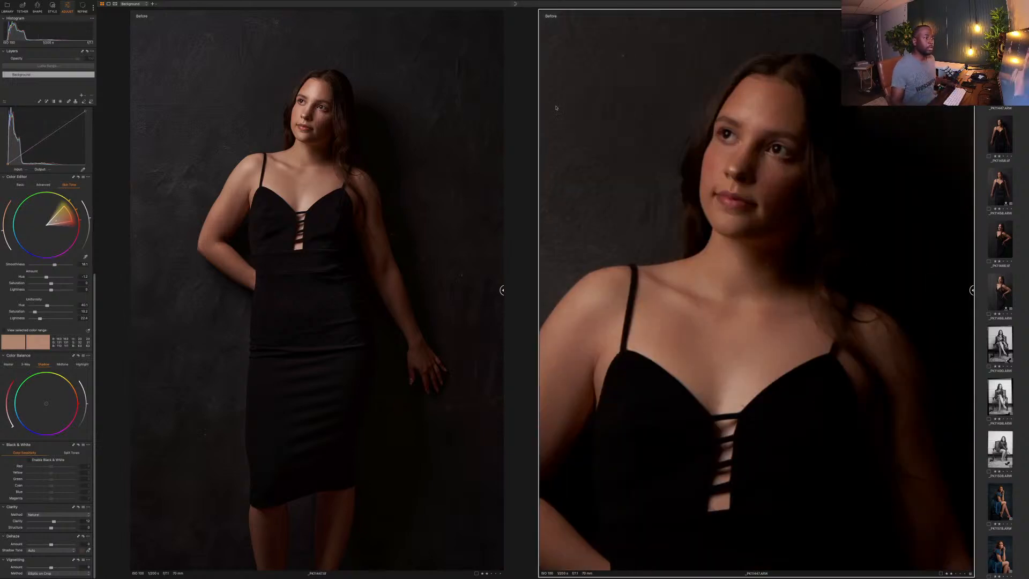
{"action": "double_click", "coordinate": [365, 102]}
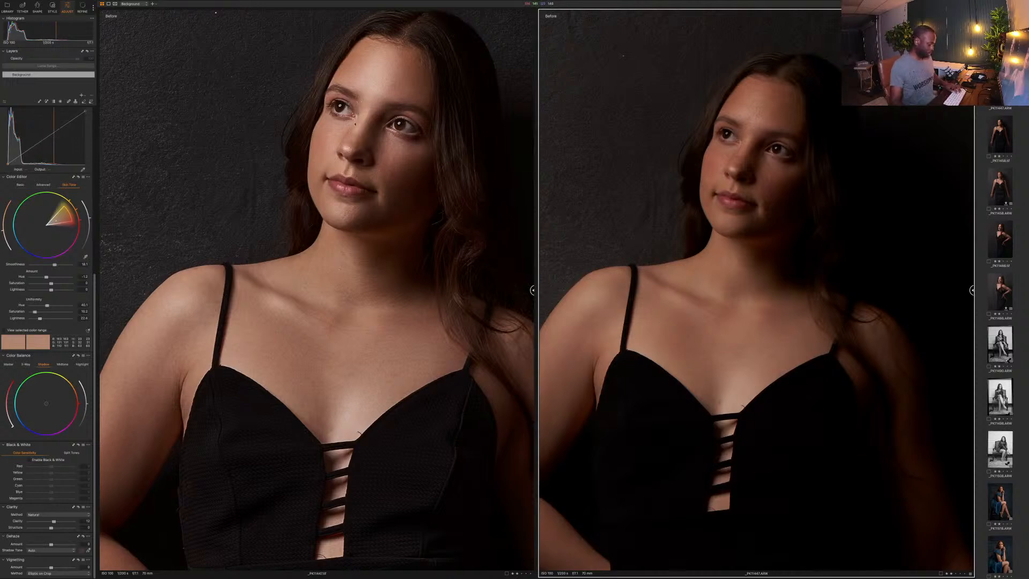
{"action": "left_click_drag", "start_coordinate": [368, 125], "coordinate": [285, 142]}
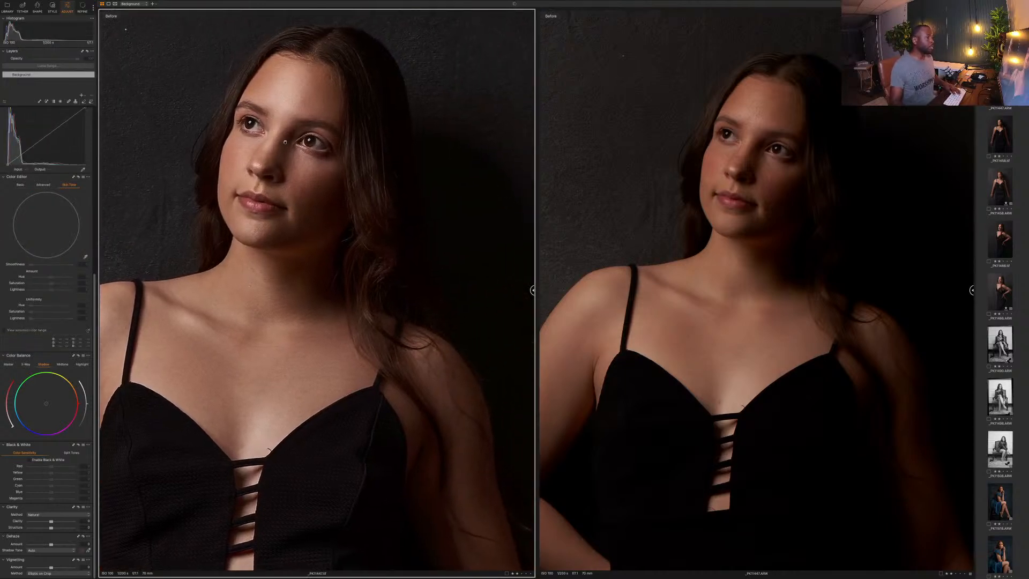
{"action": "left_click_drag", "start_coordinate": [775, 149], "coordinate": [798, 140]}
{"action": "scroll", "coordinate": [782, 122], "scroll_direction": "up", "scroll_amount": 3}
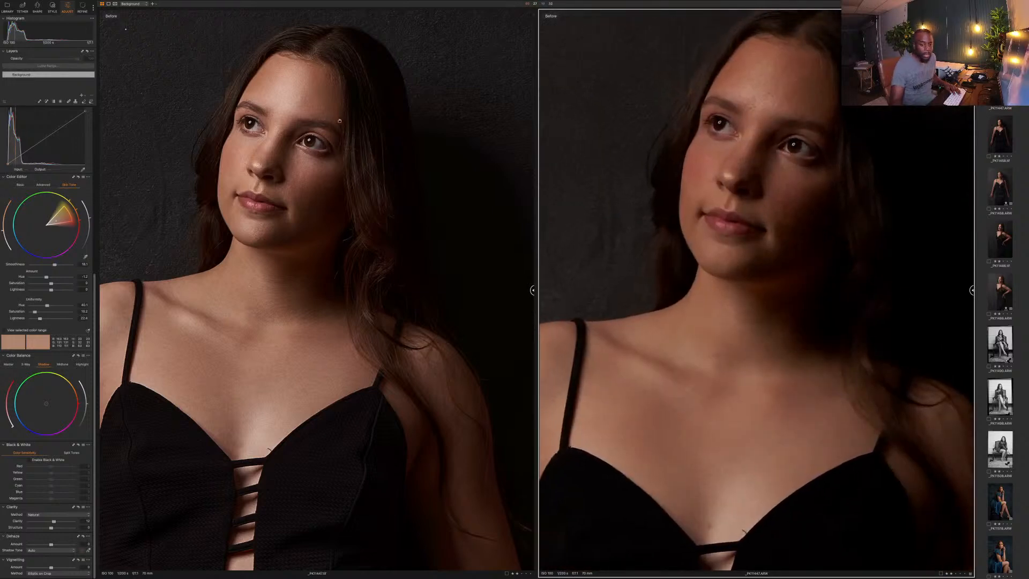
{"action": "scroll", "coordinate": [339, 121], "scroll_direction": "down", "scroll_amount": 3}
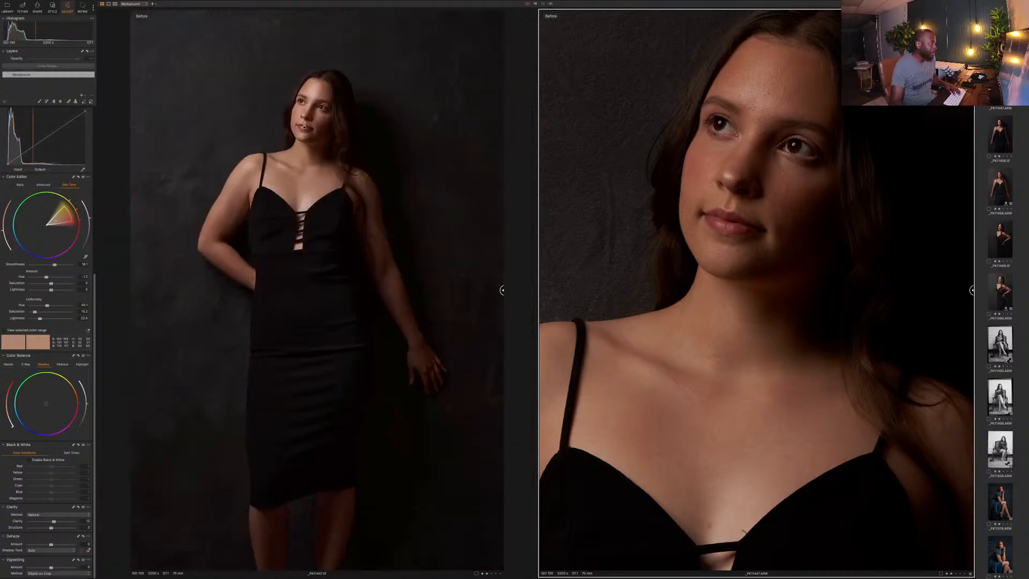
{"action": "scroll", "coordinate": [745, 149], "scroll_direction": "down", "scroll_amount": 3}
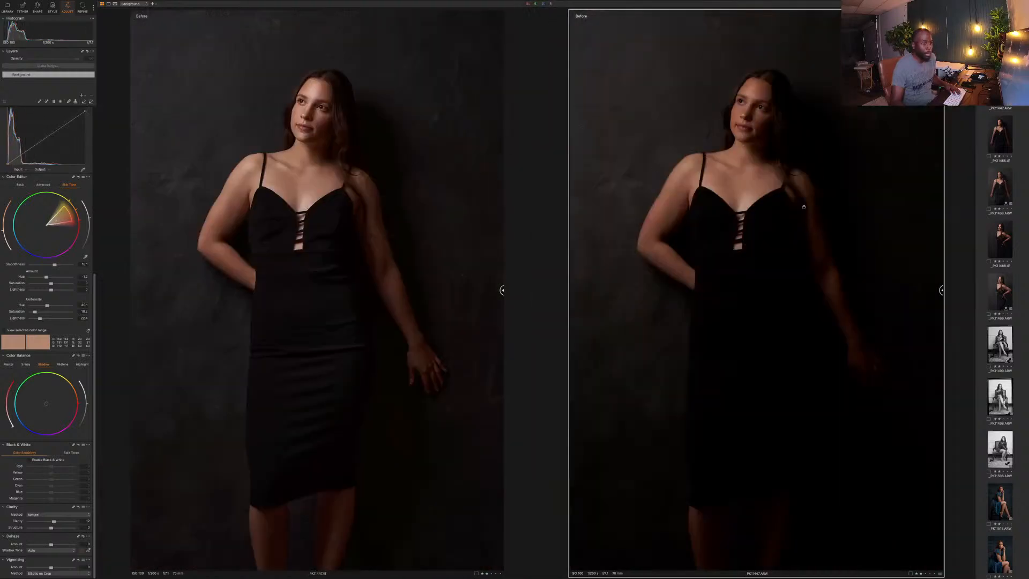
Display the second retouched portrait beside its raw original and compare the faces up close.
{"action": "left_click", "coordinate": [991, 149]}
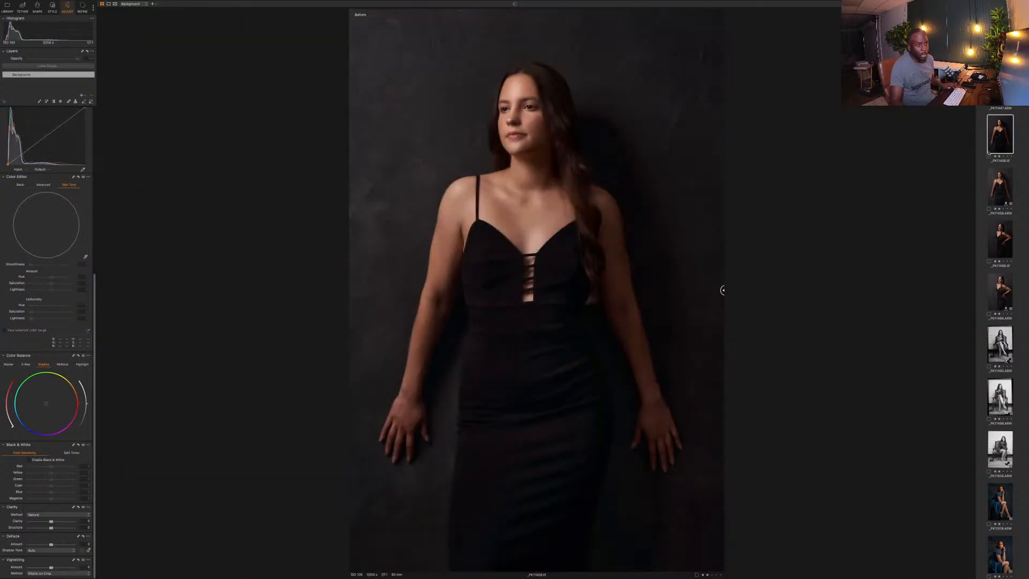
{"action": "left_click", "coordinate": [1000, 188], "text": "super"}
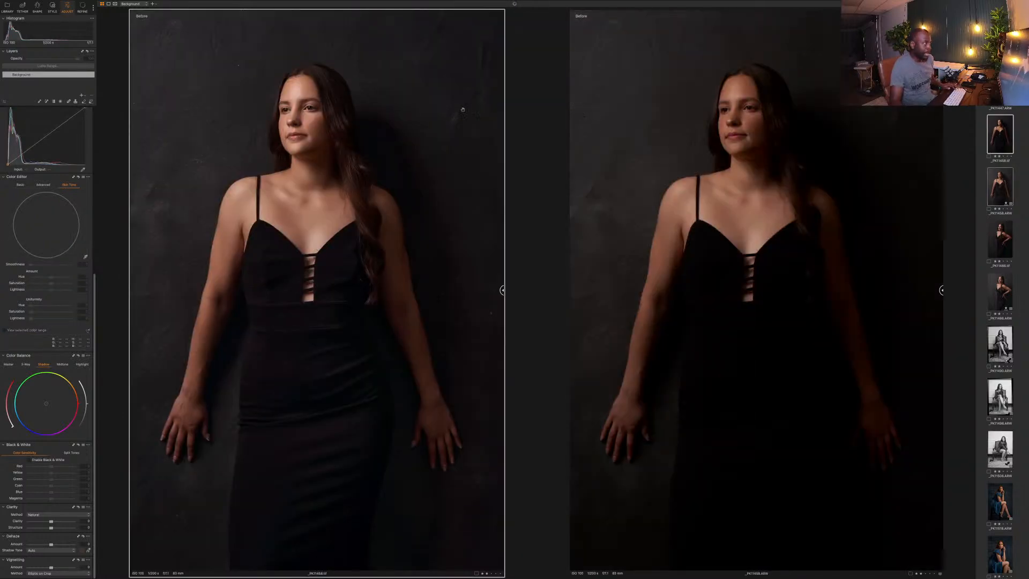
{"action": "scroll", "coordinate": [752, 91], "scroll_direction": "up", "scroll_amount": 4}
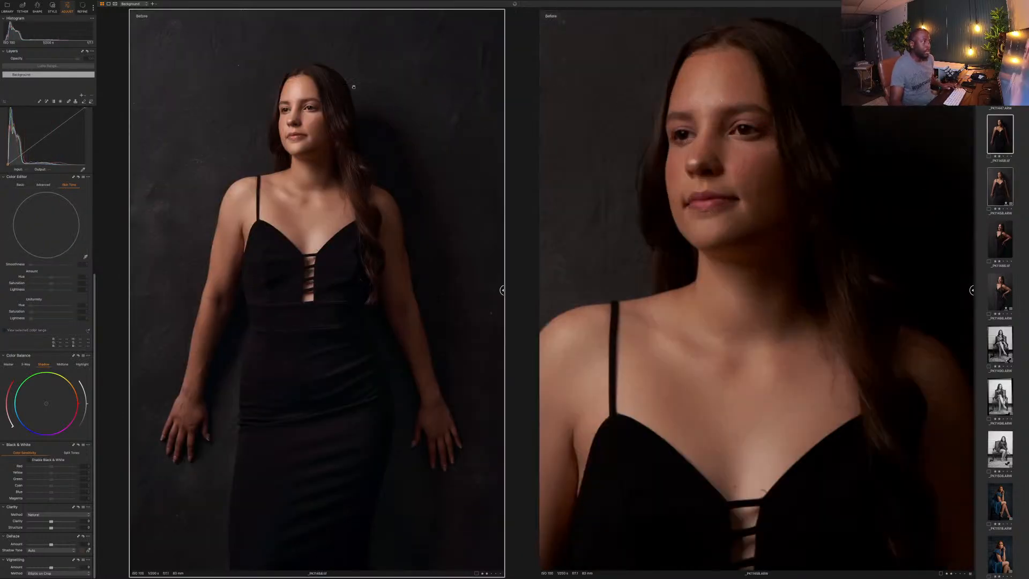
{"action": "scroll", "coordinate": [285, 99], "scroll_direction": "up", "scroll_amount": 3}
{"action": "scroll", "coordinate": [285, 100], "scroll_direction": "down", "scroll_amount": 3}
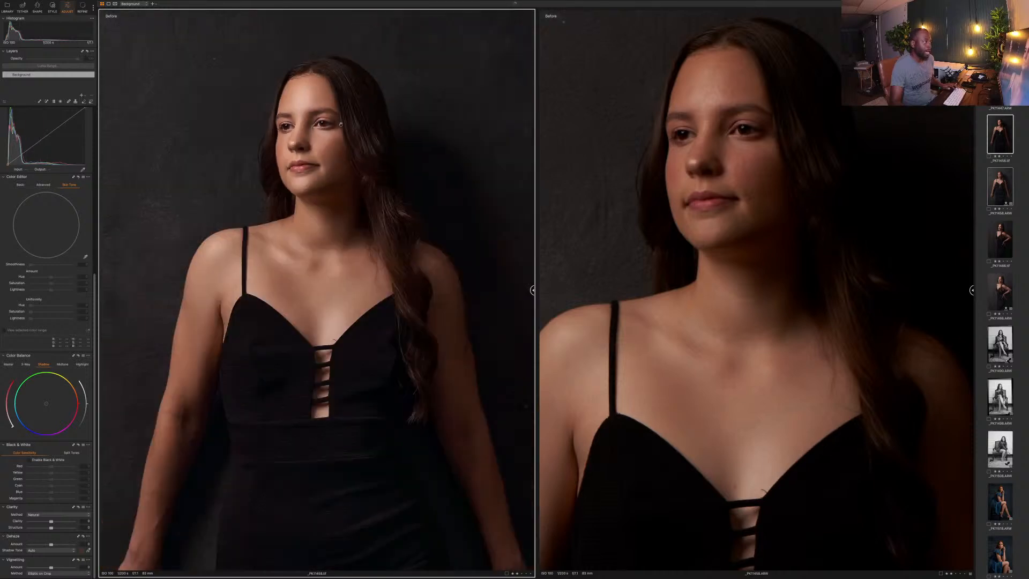
{"action": "scroll", "coordinate": [747, 96], "scroll_direction": "up", "scroll_amount": 2}
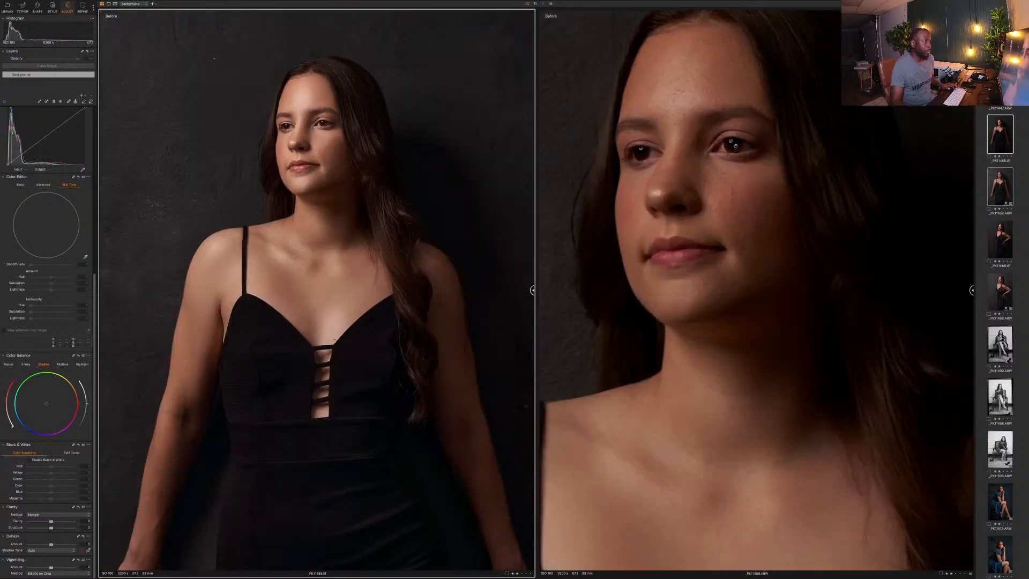
{"action": "scroll", "coordinate": [735, 144], "scroll_direction": "down", "scroll_amount": 5}
{"action": "scroll", "coordinate": [333, 135], "scroll_direction": "down", "scroll_amount": 3}
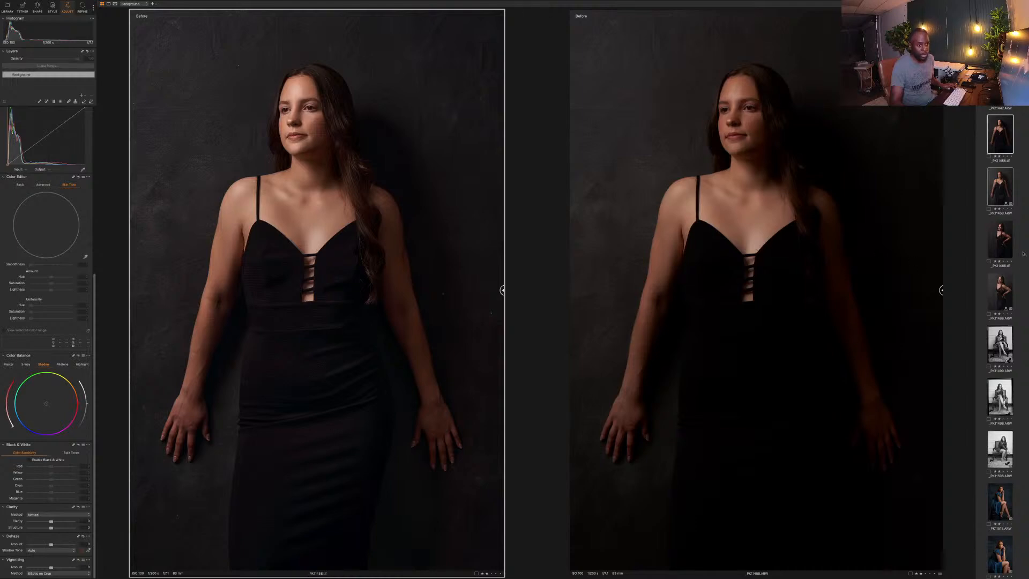
Display the third retouched portrait beside its raw original and compare the face and hair details up close.
{"action": "left_click", "coordinate": [999, 268]}
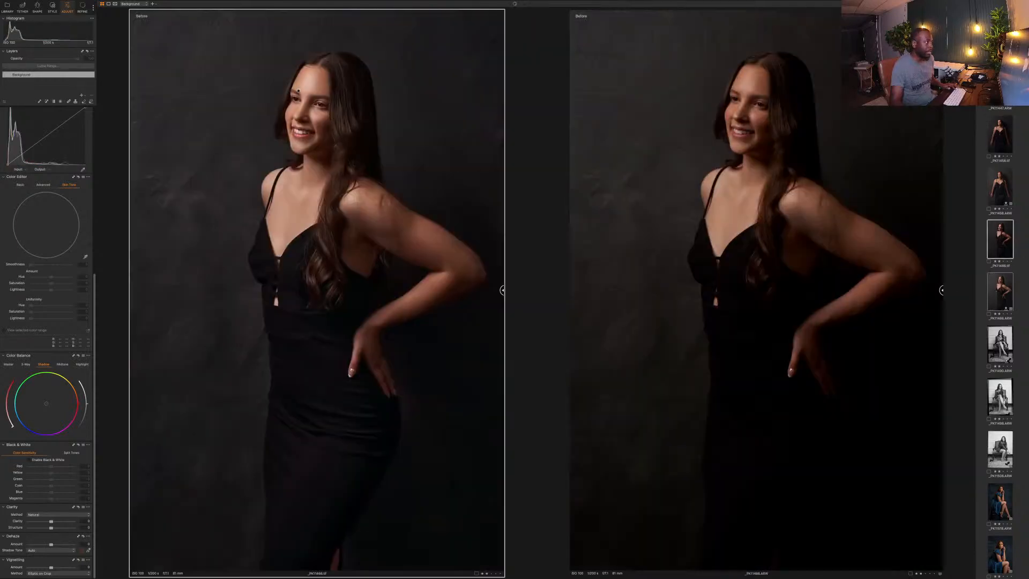
{"action": "scroll", "coordinate": [307, 100], "scroll_direction": "up", "scroll_amount": 2}
{"action": "scroll", "coordinate": [718, 121], "scroll_direction": "up", "scroll_amount": 2}
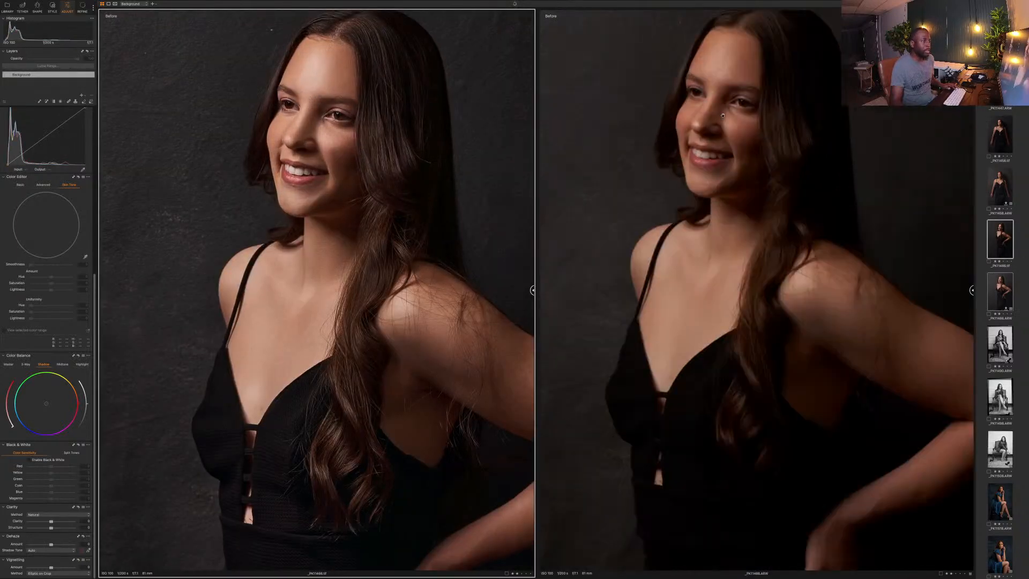
{"action": "scroll", "coordinate": [717, 122], "scroll_direction": "up", "scroll_amount": 3}
{"action": "scroll", "coordinate": [717, 121], "scroll_direction": "down", "scroll_amount": 4}
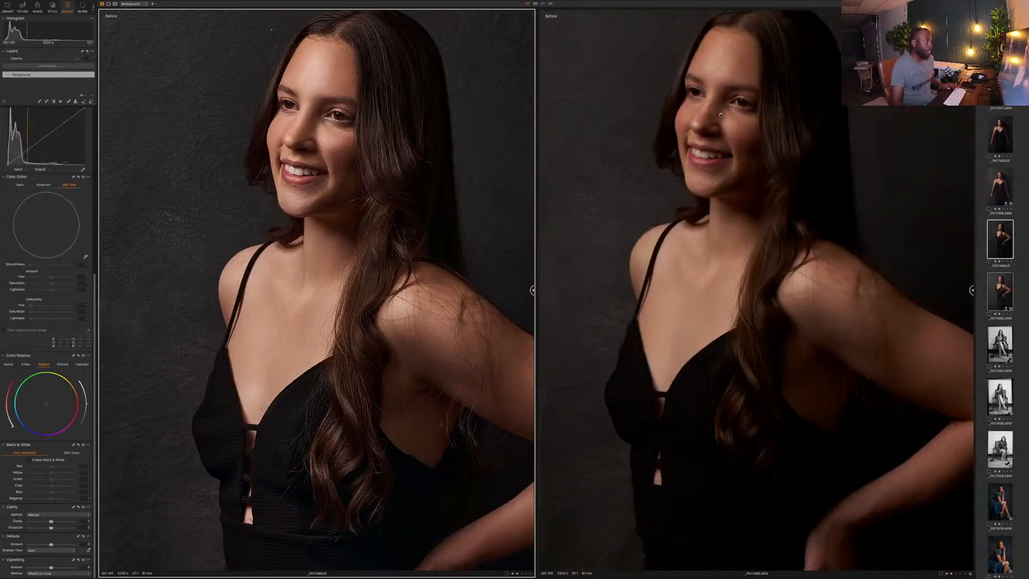
{"action": "scroll", "coordinate": [720, 115], "scroll_direction": "down", "scroll_amount": 3}
{"action": "scroll", "coordinate": [429, 111], "scroll_direction": "down", "scroll_amount": 3}
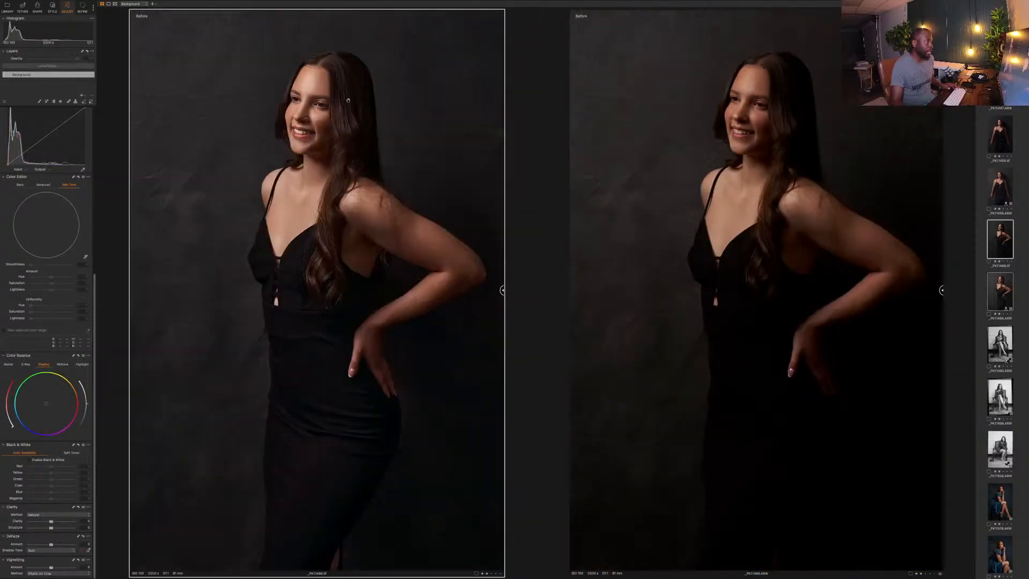
Select only the first retouched portrait's TIFF and create a second variant of it.
{"action": "left_click", "coordinate": [1021, 313]}
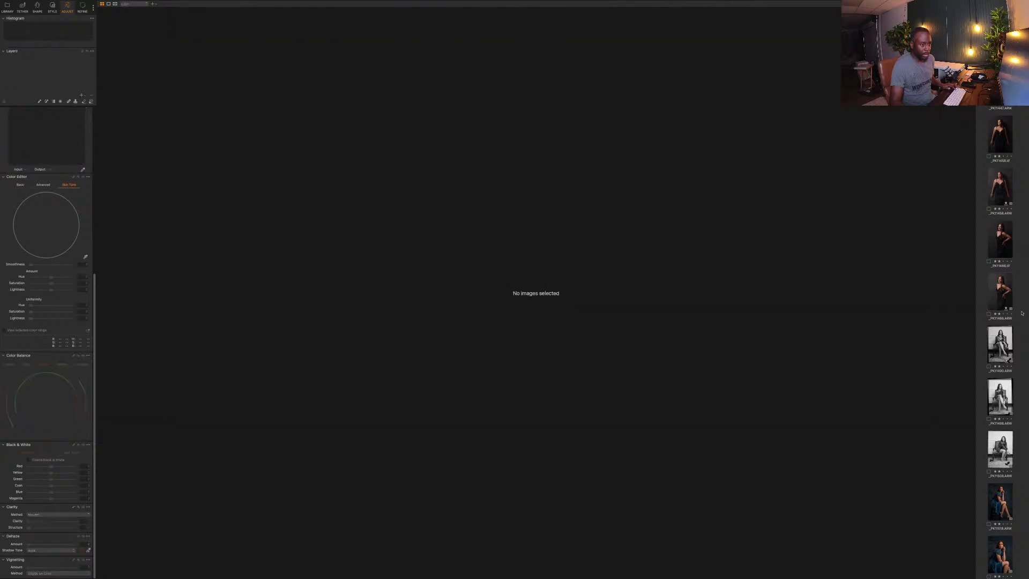
{"action": "scroll", "coordinate": [990, 136], "scroll_direction": "up", "scroll_amount": 1}
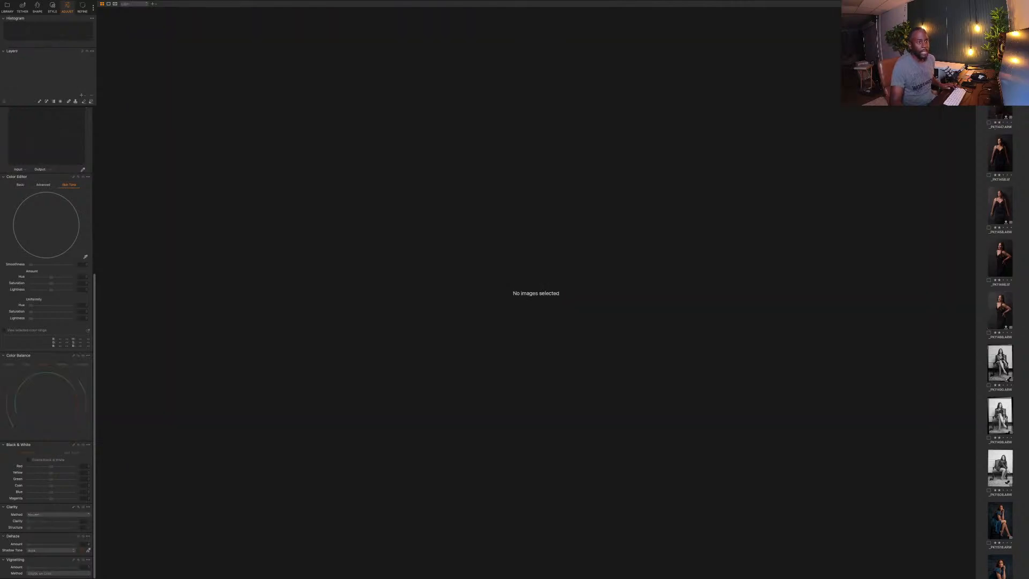
{"action": "left_click", "coordinate": [997, 53]}
{"action": "right_click", "coordinate": [1002, 103]}
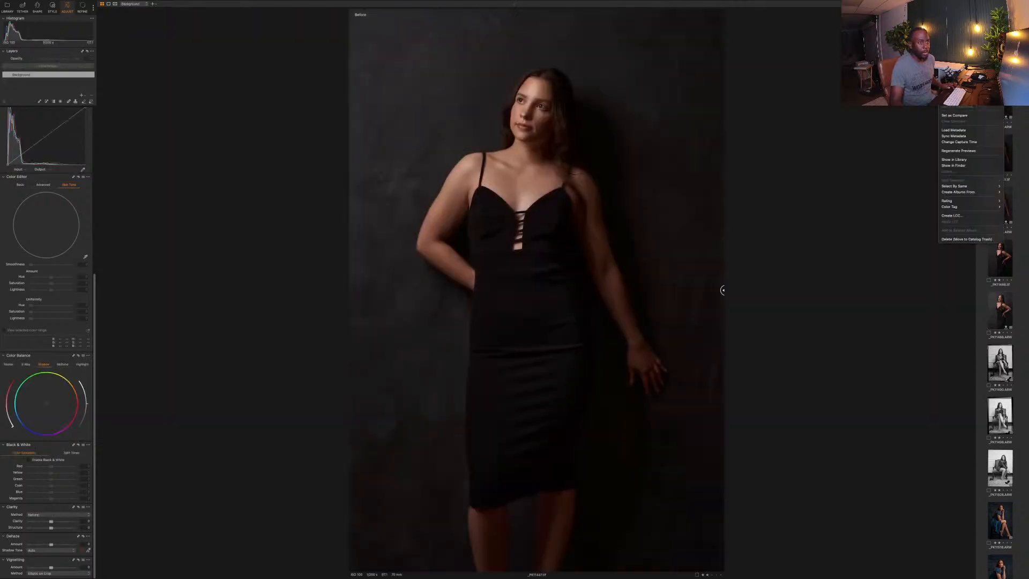
{"action": "left_click", "coordinate": [957, 60]}
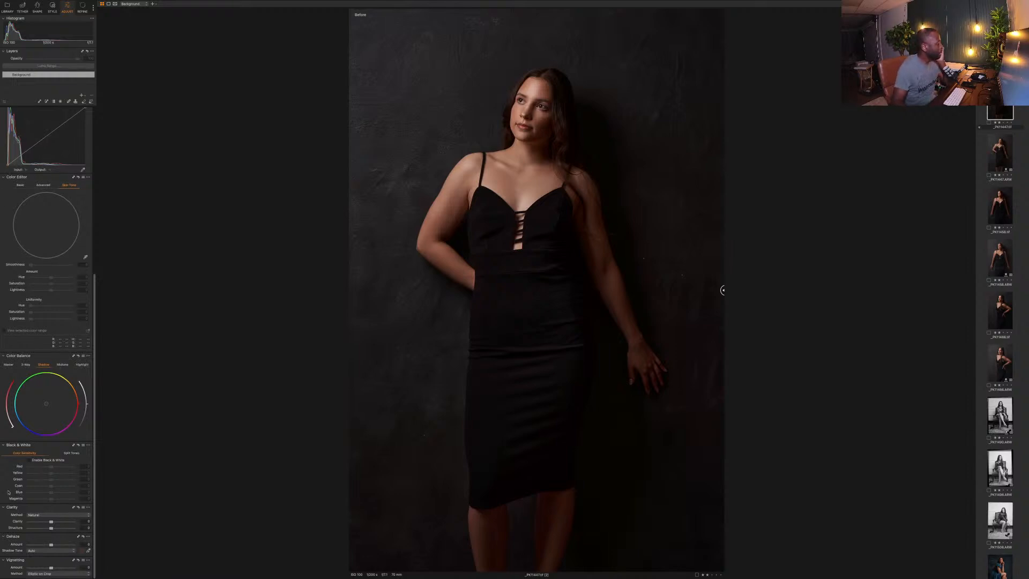
{"action": "left_click", "coordinate": [29, 460]}
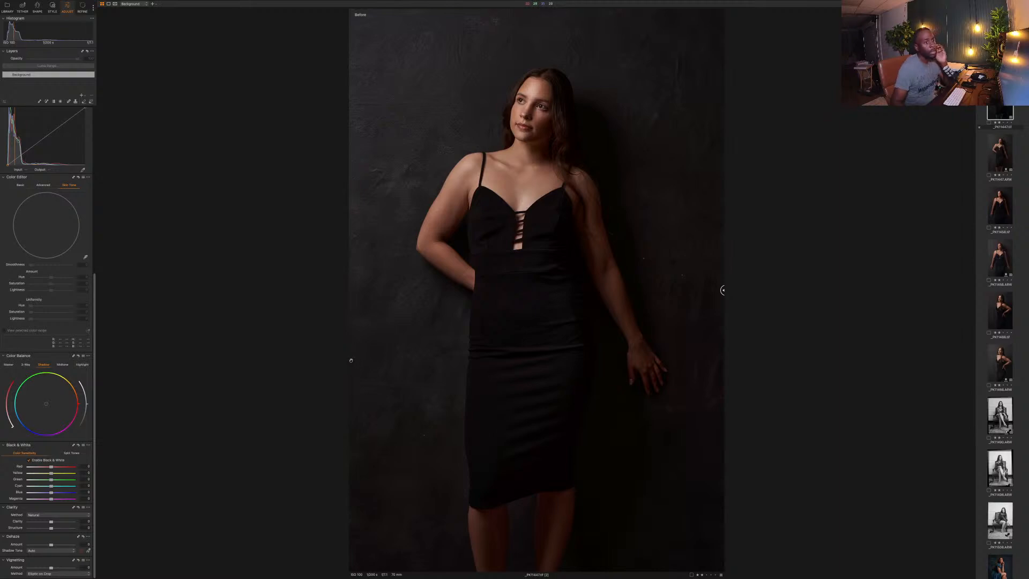
{"action": "key", "text": "y"}
{"action": "key", "text": "y"}
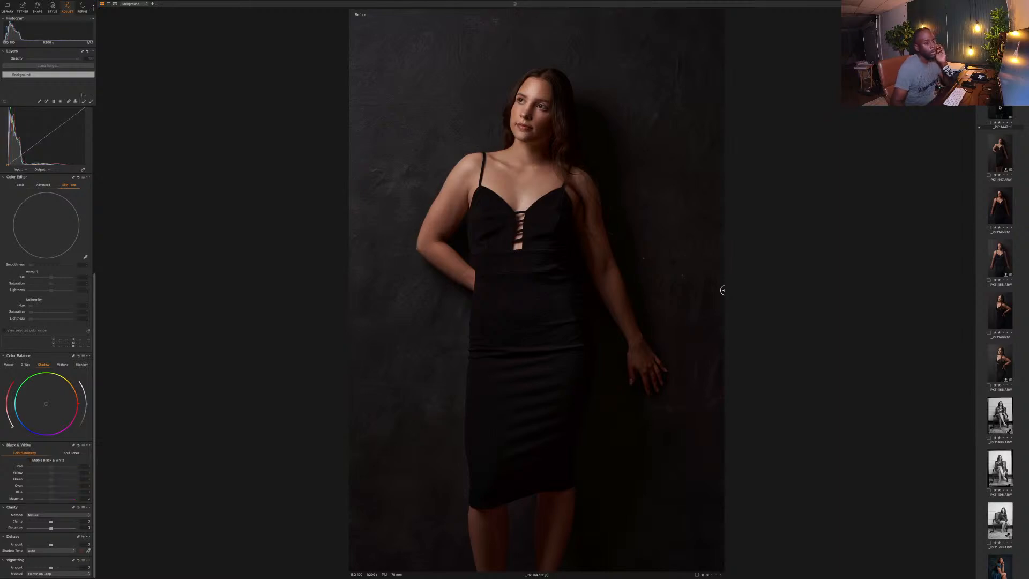
{"action": "key", "text": "y"}
{"action": "key", "text": "y"}
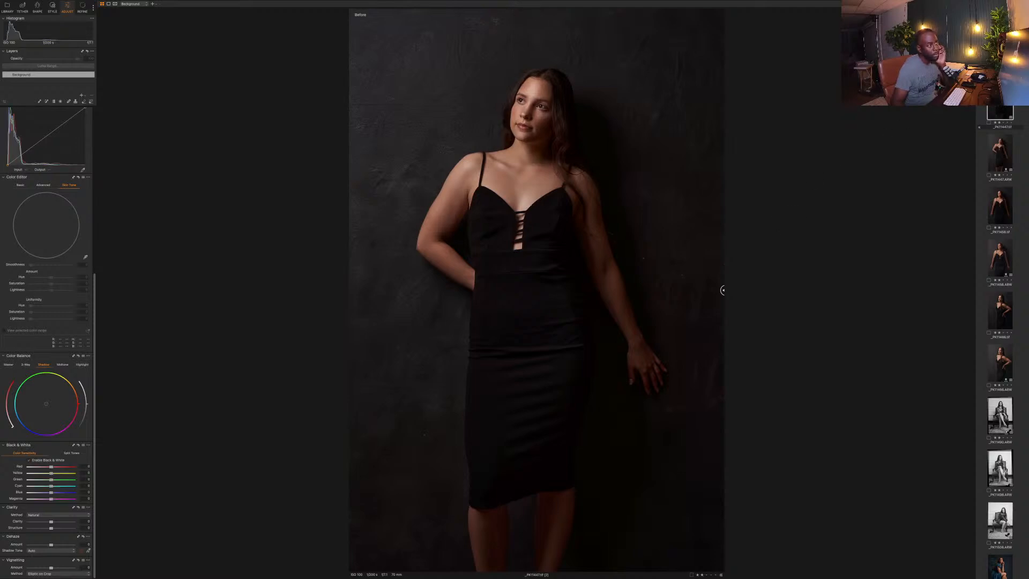
{"action": "left_click", "coordinate": [29, 460]}
{"action": "left_click", "coordinate": [29, 461]}
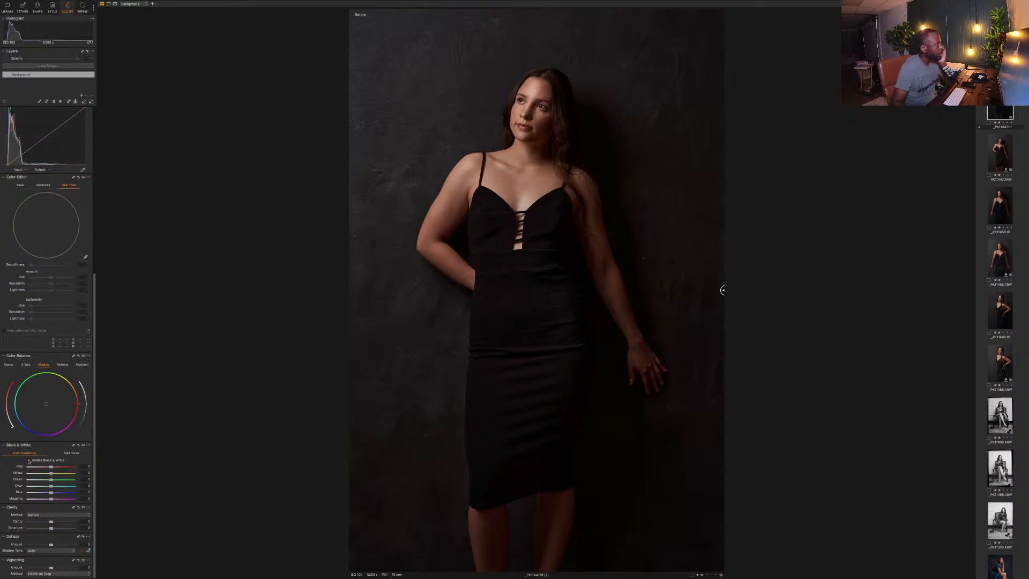
{"action": "left_click", "coordinate": [29, 461]}
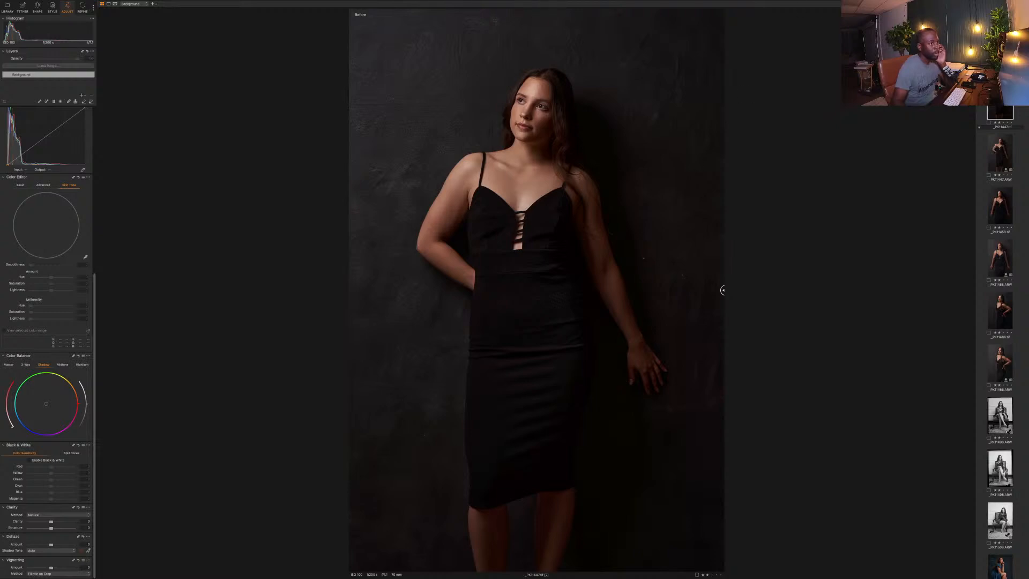
Turn off the before view and enable Black & White on the first portrait's new variant.
{"action": "mouse_move", "coordinate": [878, 2]}
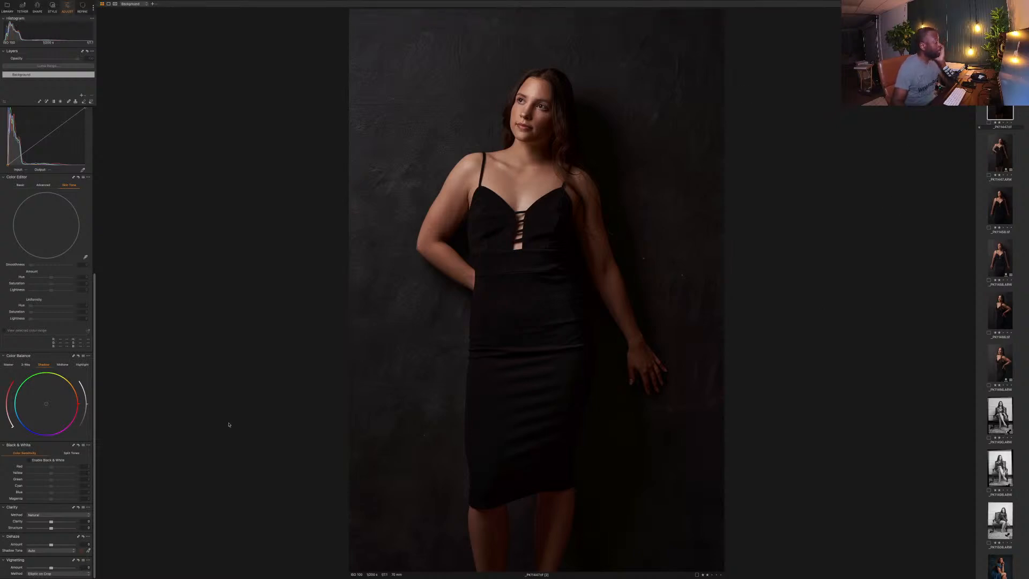
{"action": "left_click", "coordinate": [30, 460]}
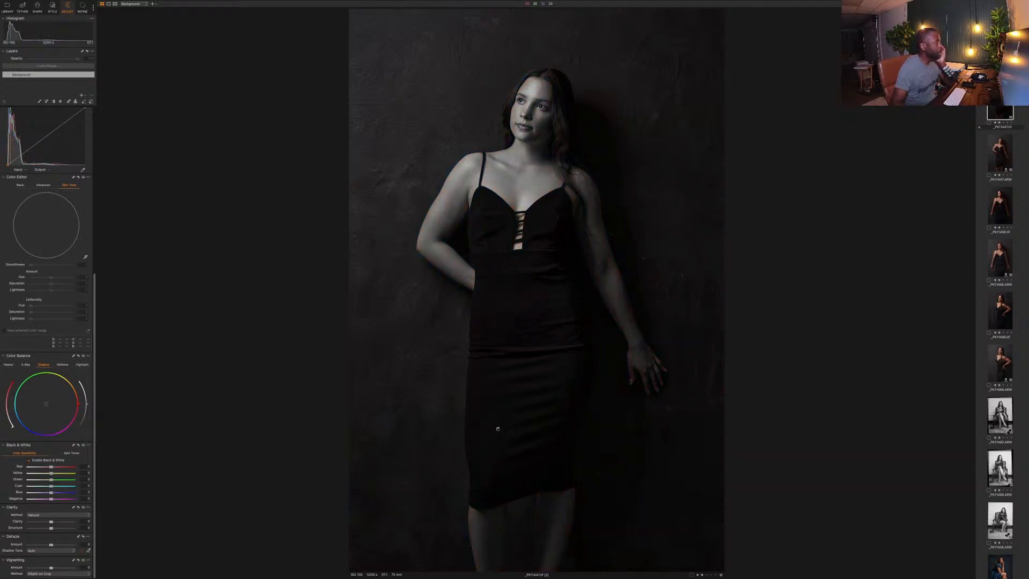
Switch to Chrome, search the web for Tina Kiniry in a new tab and open the modeling agency's Supermodel Discoveries page.
{"action": "mouse_move", "coordinate": [605, 575]}
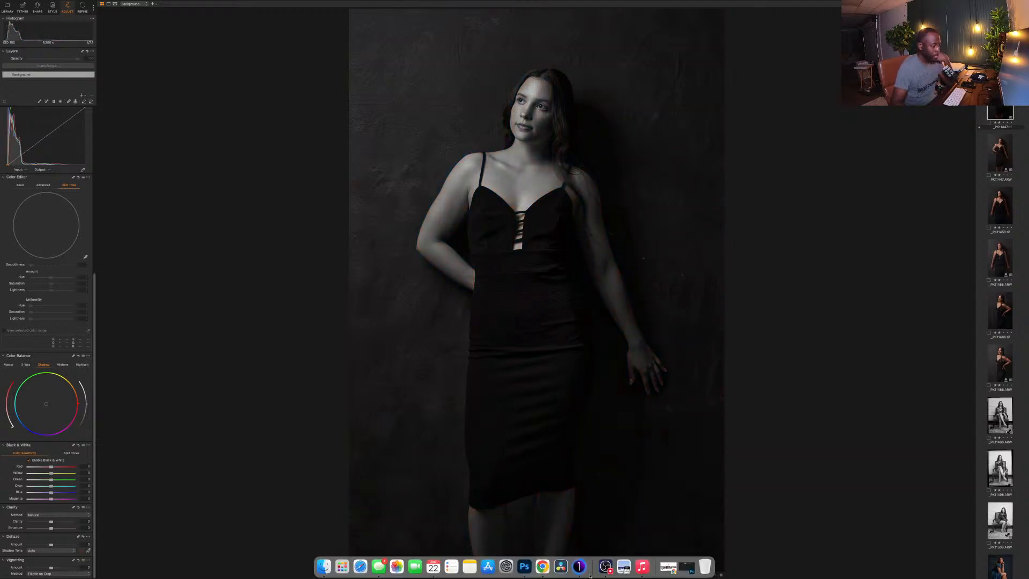
{"action": "left_click", "coordinate": [542, 567]}
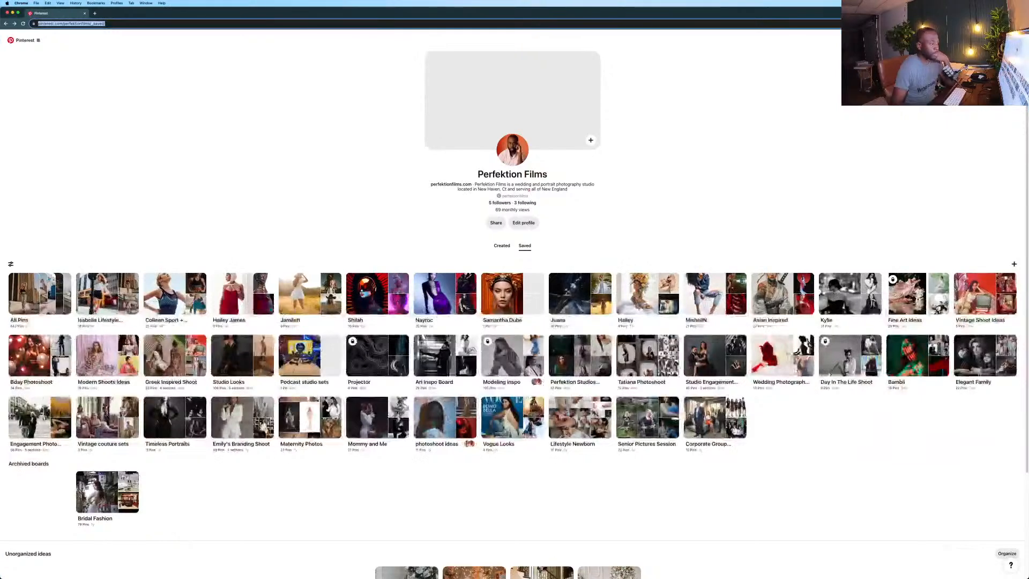
{"action": "left_click", "coordinate": [95, 13]}
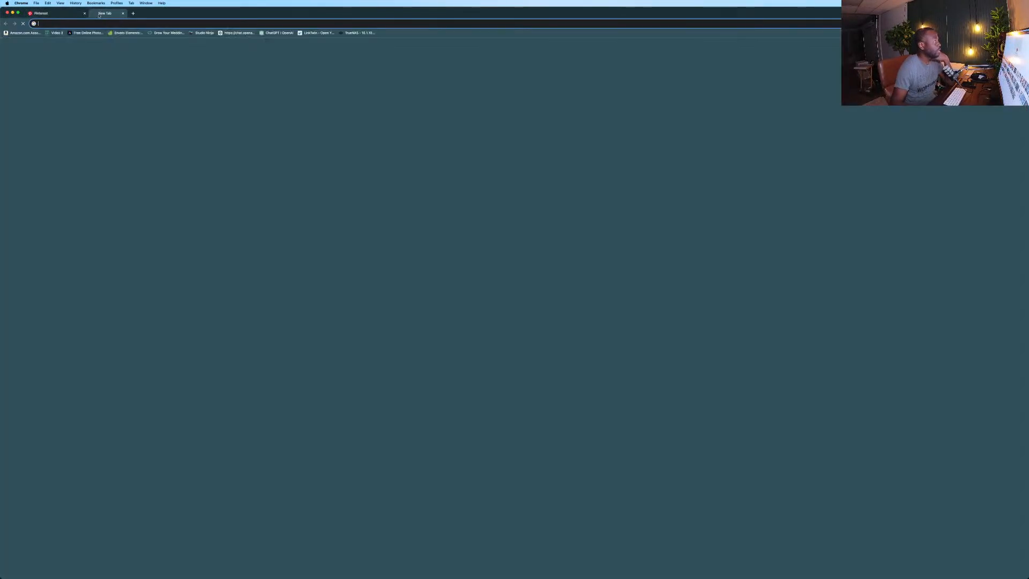
{"action": "type", "text": "tina kiniry"}
{"action": "key", "text": "Return"}
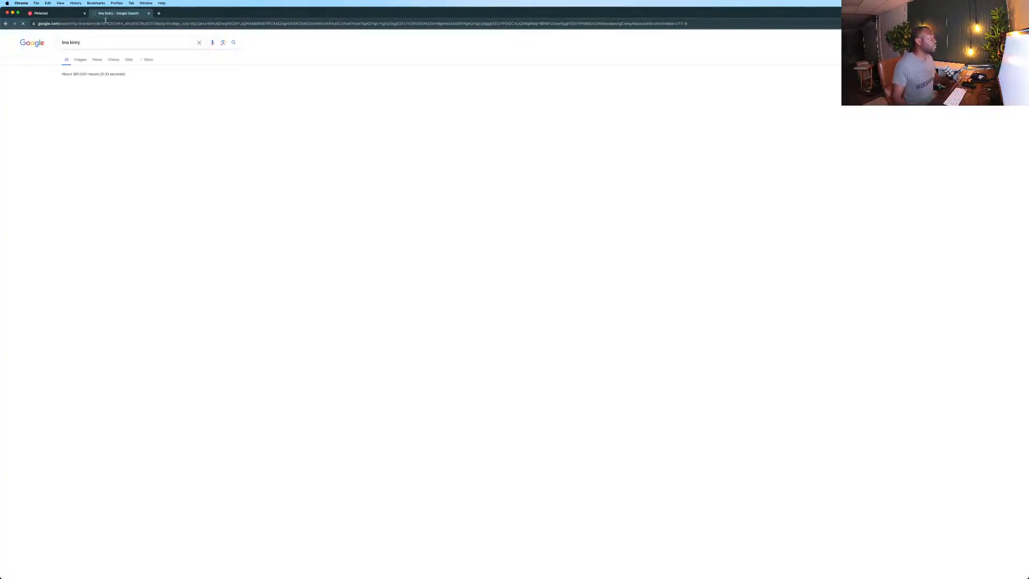
{"action": "left_click", "coordinate": [68, 86]}
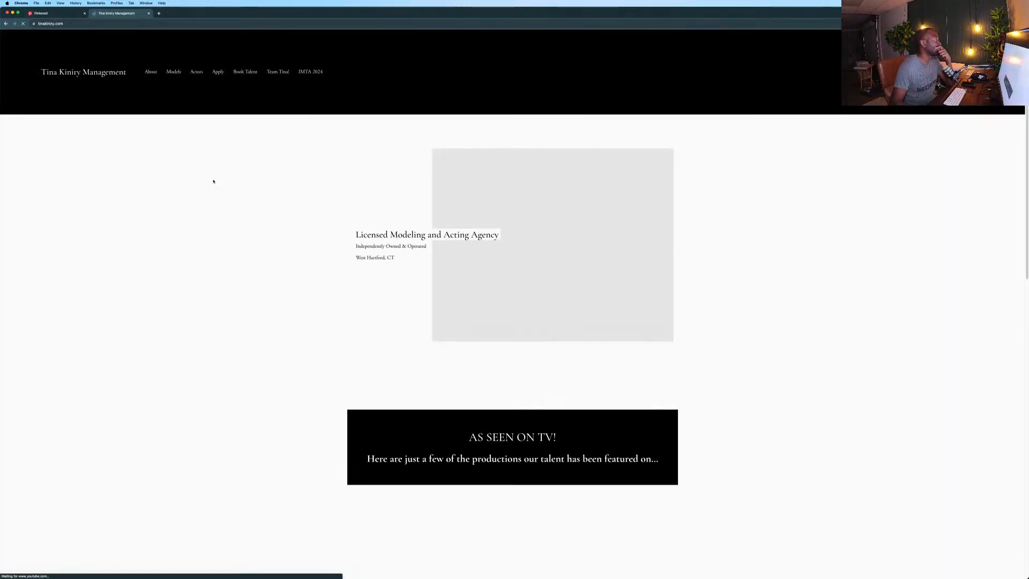
{"action": "mouse_move", "coordinate": [173, 69]}
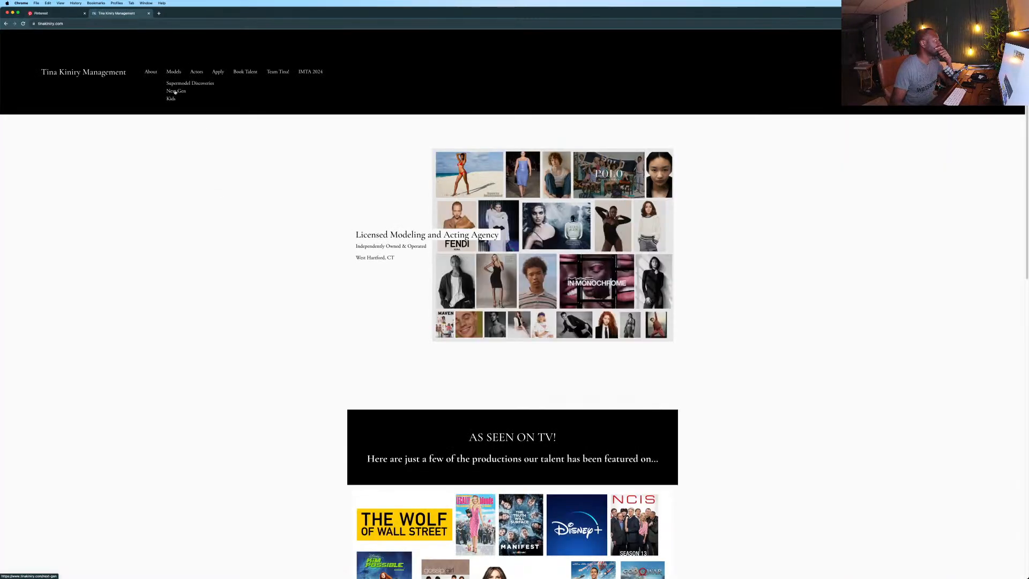
{"action": "left_click", "coordinate": [178, 84]}
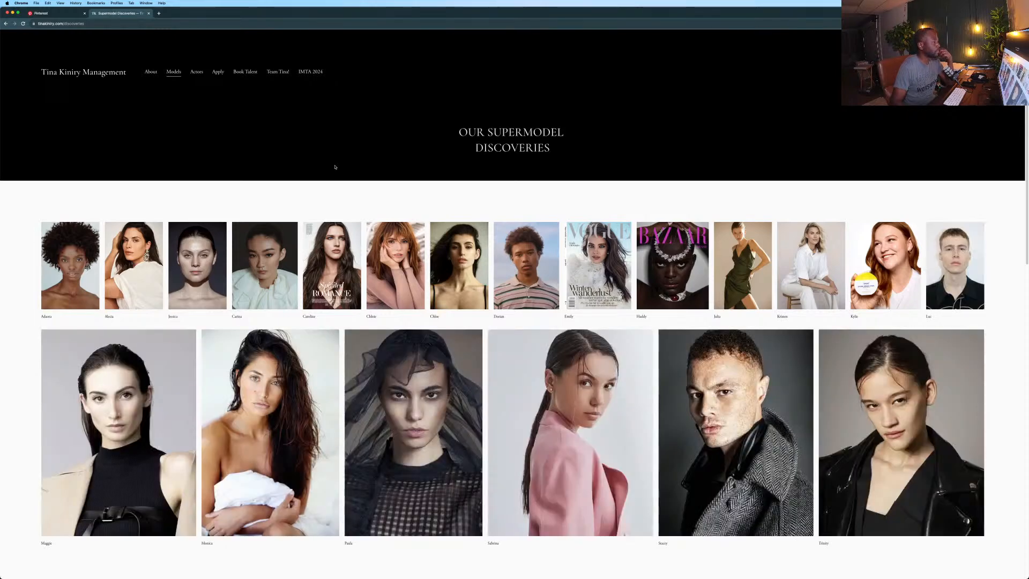
Browse the Supermodel Discoveries gallery, open the portfolio of the red-haired model with bangs and examine its black-and-white portraits.
{"action": "scroll", "coordinate": [335, 167], "scroll_direction": "down", "scroll_amount": 2}
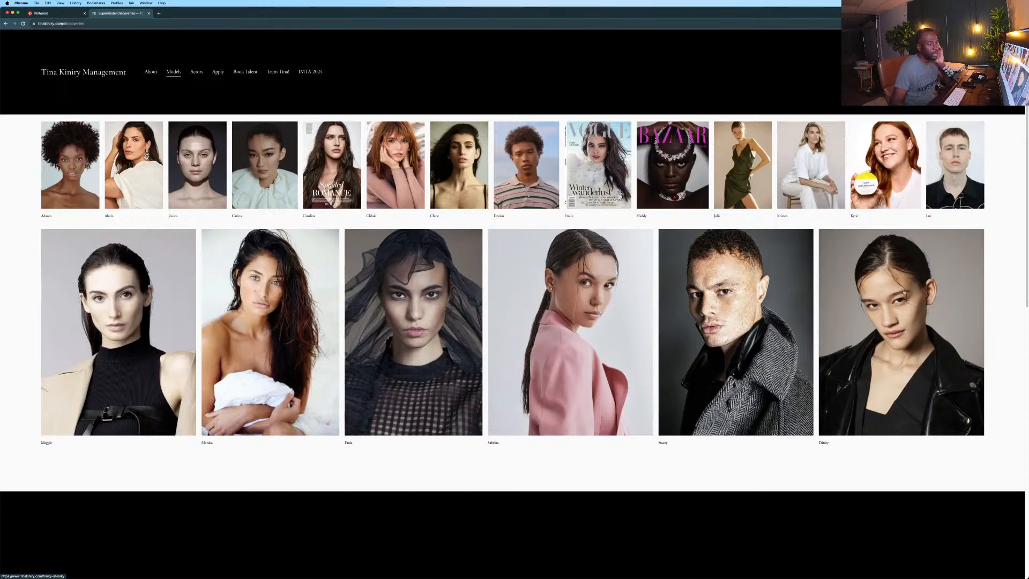
{"action": "scroll", "coordinate": [900, 321], "scroll_direction": "down", "scroll_amount": 2}
{"action": "scroll", "coordinate": [452, 255], "scroll_direction": "up", "scroll_amount": 4}
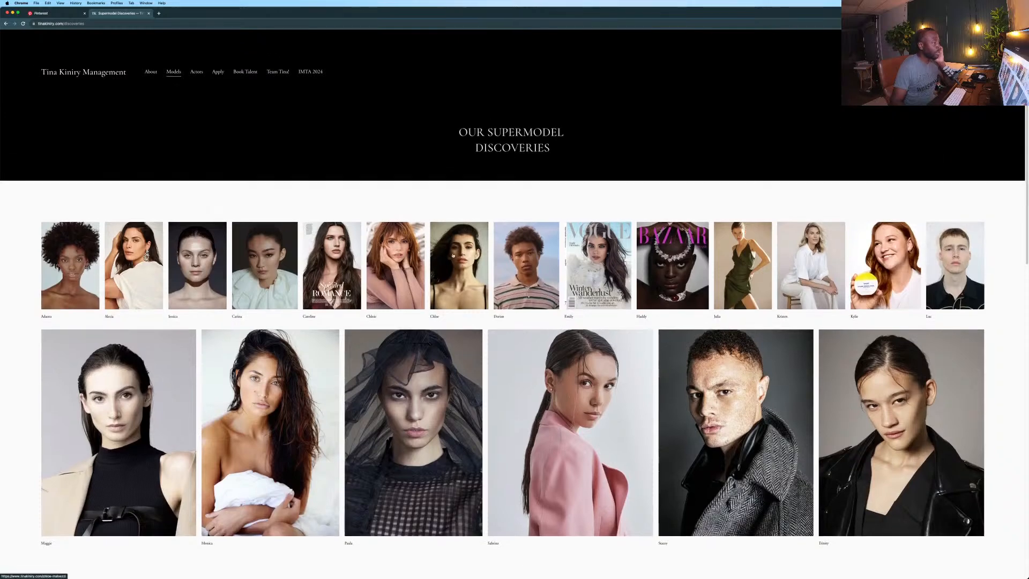
{"action": "left_click", "coordinate": [410, 268]}
{"action": "scroll", "coordinate": [465, 266], "scroll_direction": "down", "scroll_amount": 5}
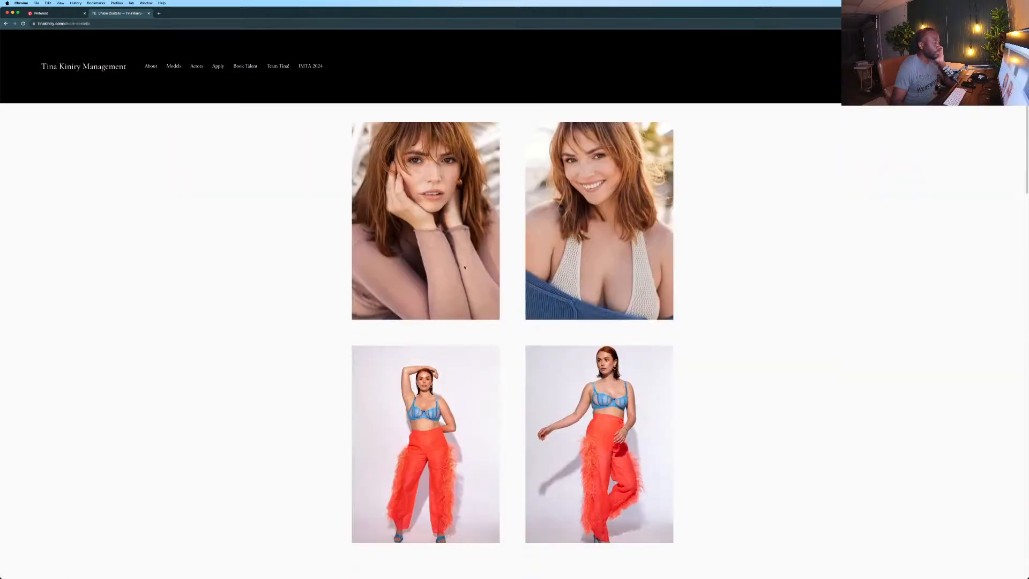
{"action": "scroll", "coordinate": [464, 267], "scroll_direction": "down", "scroll_amount": 4}
{"action": "scroll", "coordinate": [466, 265], "scroll_direction": "down", "scroll_amount": 8}
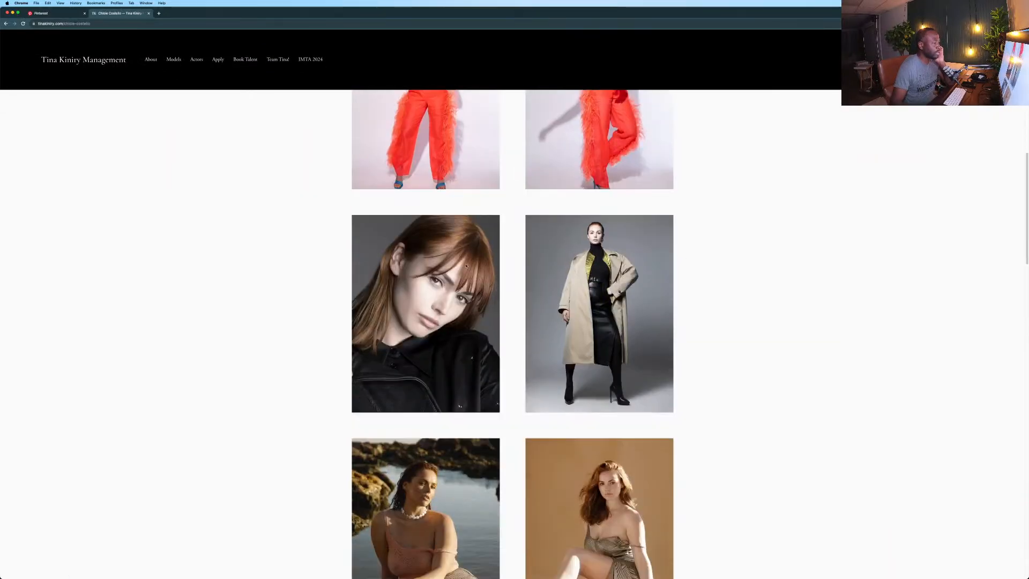
{"action": "scroll", "coordinate": [466, 266], "scroll_direction": "down", "scroll_amount": 4}
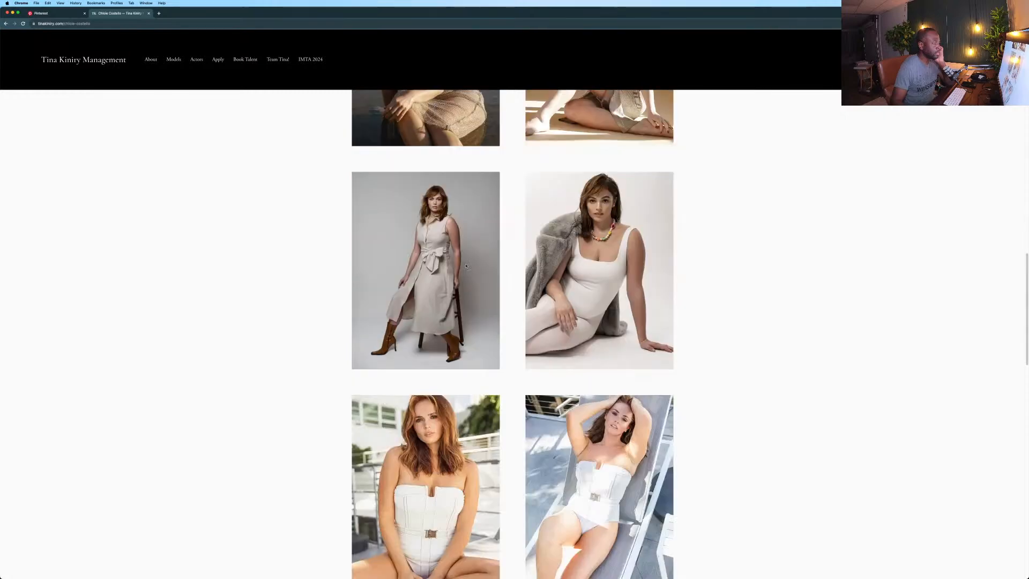
{"action": "scroll", "coordinate": [465, 266], "scroll_direction": "down", "scroll_amount": 4}
{"action": "scroll", "coordinate": [466, 266], "scroll_direction": "down", "scroll_amount": 4}
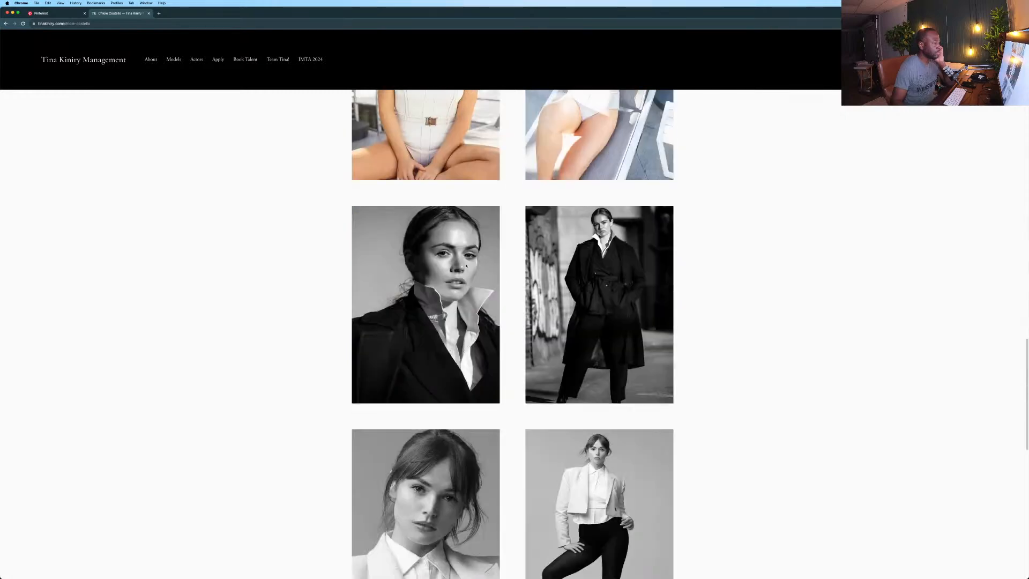
{"action": "scroll", "coordinate": [465, 264], "scroll_direction": "up", "scroll_amount": 1}
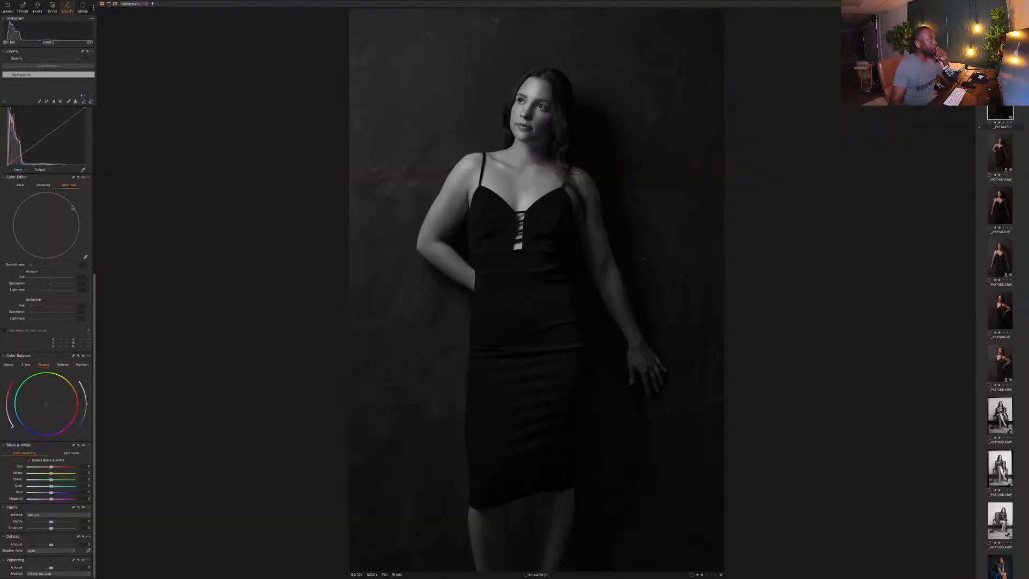
Compare the tones of the black-and-white variant in Capture One with the agency's black-and-white portraits in Chrome.
{"action": "scroll", "coordinate": [72, 208], "scroll_direction": "up", "scroll_amount": 2}
{"action": "scroll", "coordinate": [66, 220], "scroll_direction": "up", "scroll_amount": 3}
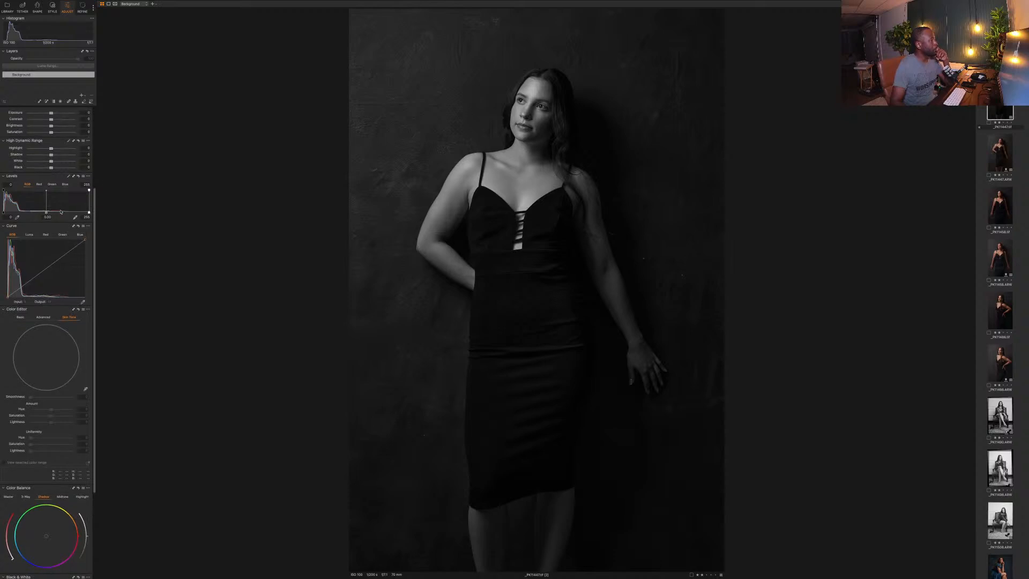
{"action": "key", "text": "ctrl+Left"}
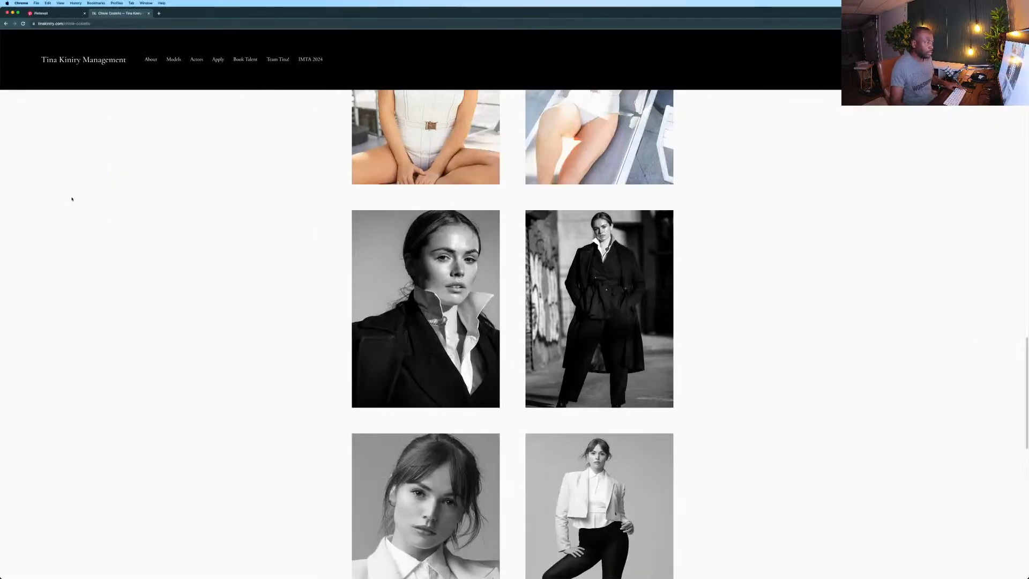
{"action": "key", "text": "ctrl+Right"}
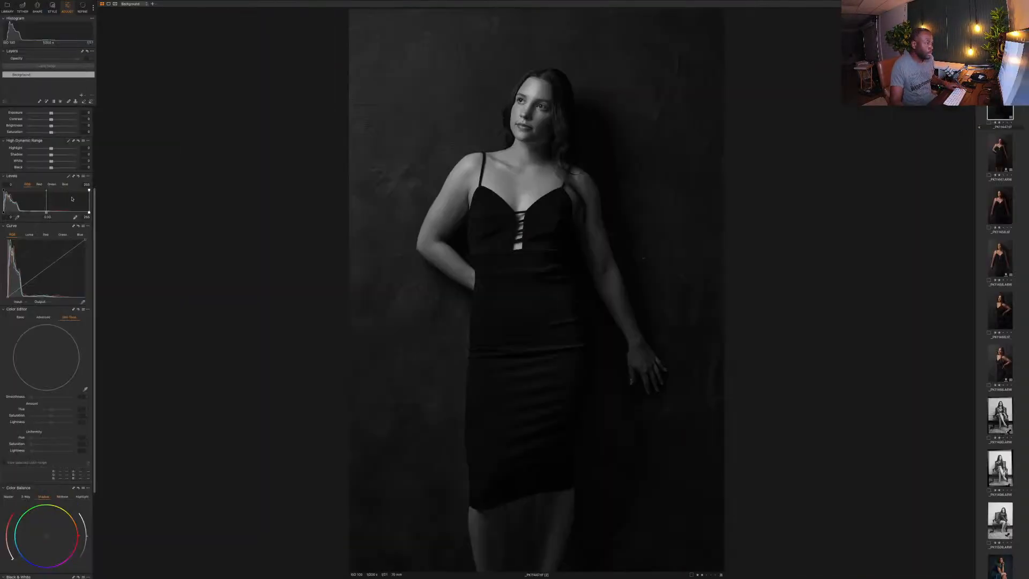
{"action": "key", "text": "ctrl+Left"}
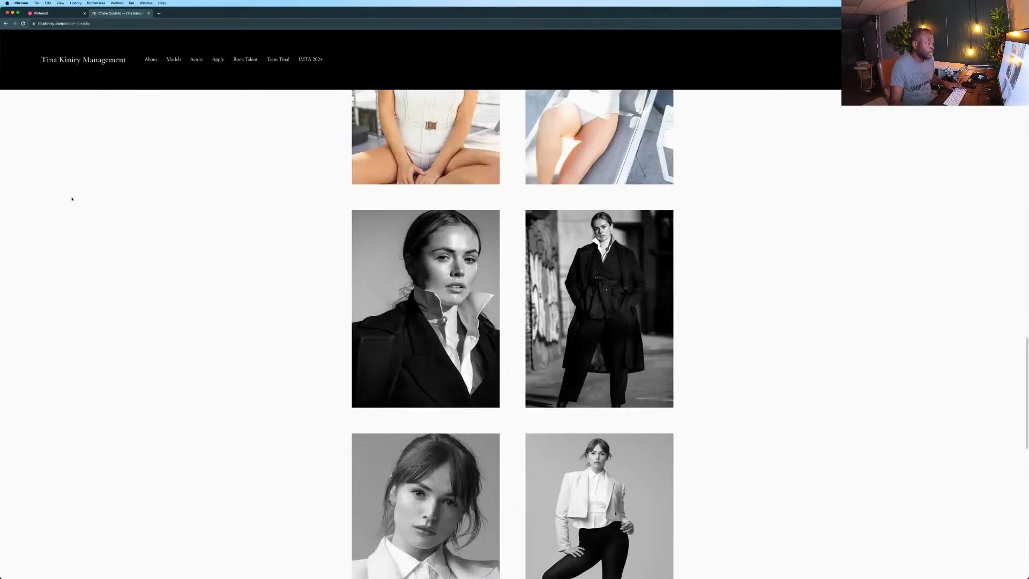
{"action": "key", "text": "ctrl+Right"}
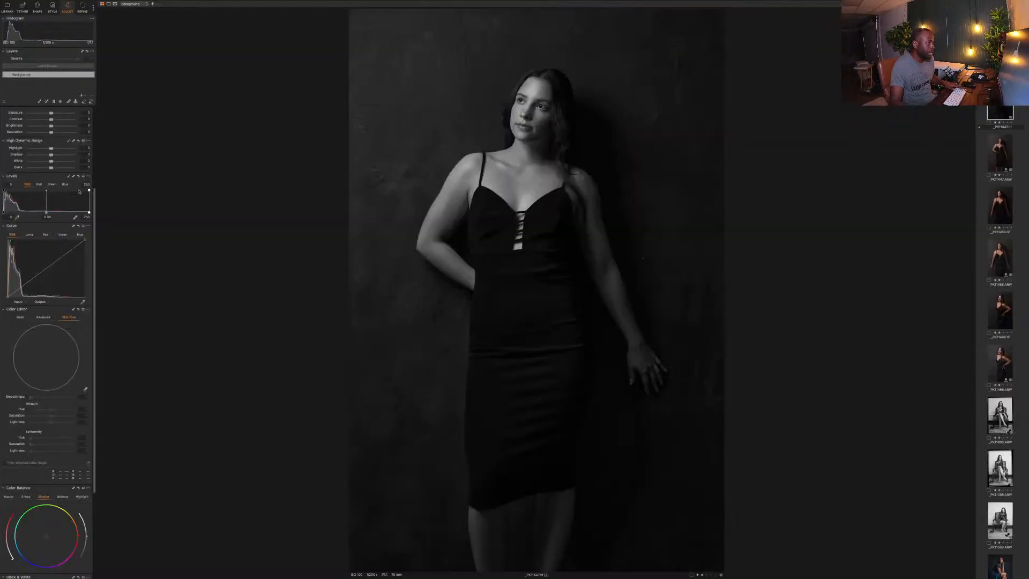
Brighten the black-and-white variant with Levels by shifting the midtone point toward the shadows and lowering the white input to about 218.
{"action": "scroll", "coordinate": [559, 82], "scroll_direction": "up", "scroll_amount": 6}
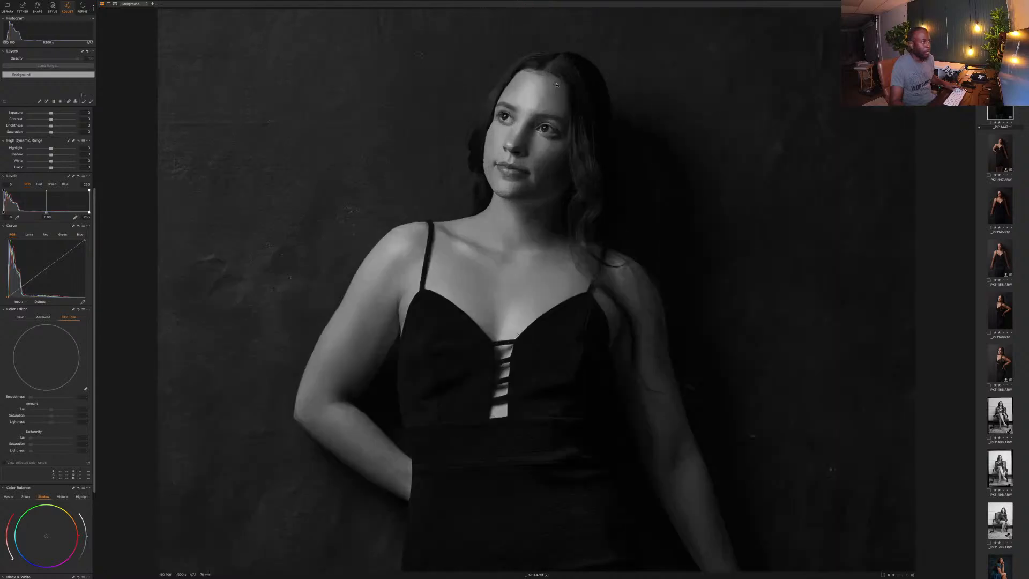
{"action": "scroll", "coordinate": [420, 98], "scroll_direction": "down", "scroll_amount": 4}
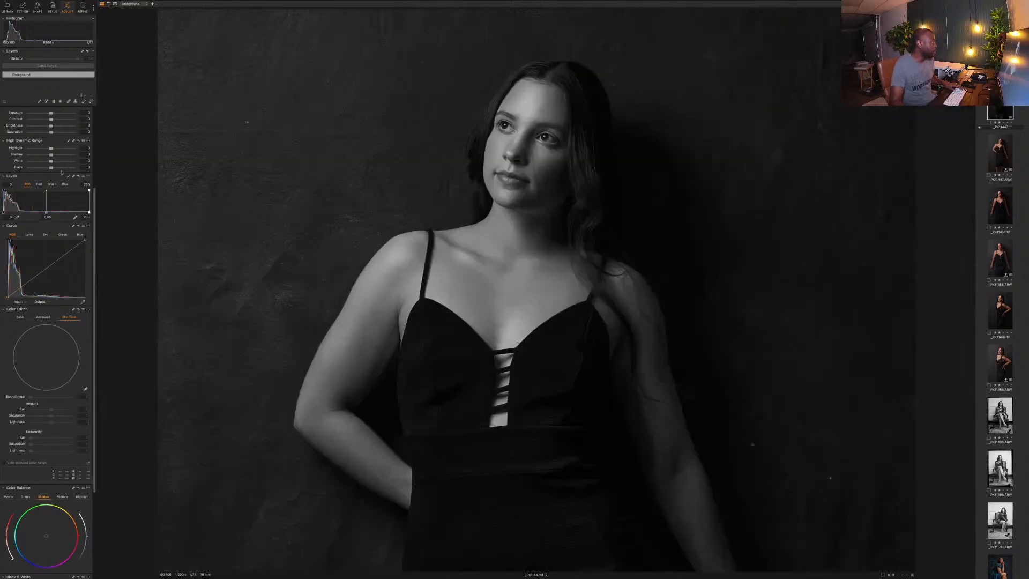
{"action": "mouse_move", "coordinate": [47, 215]}
{"action": "left_mouse_down"}
{"action": "mouse_move", "coordinate": [58, 214]}
{"action": "mouse_move", "coordinate": [42, 211]}
{"action": "left_mouse_up"}
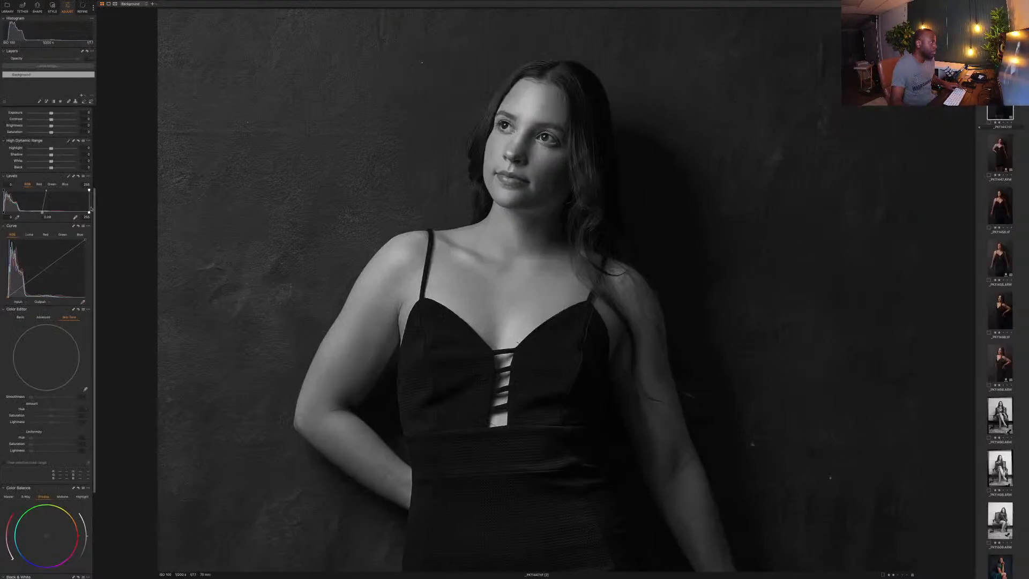
{"action": "left_click_drag", "start_coordinate": [89, 212], "coordinate": [77, 213]}
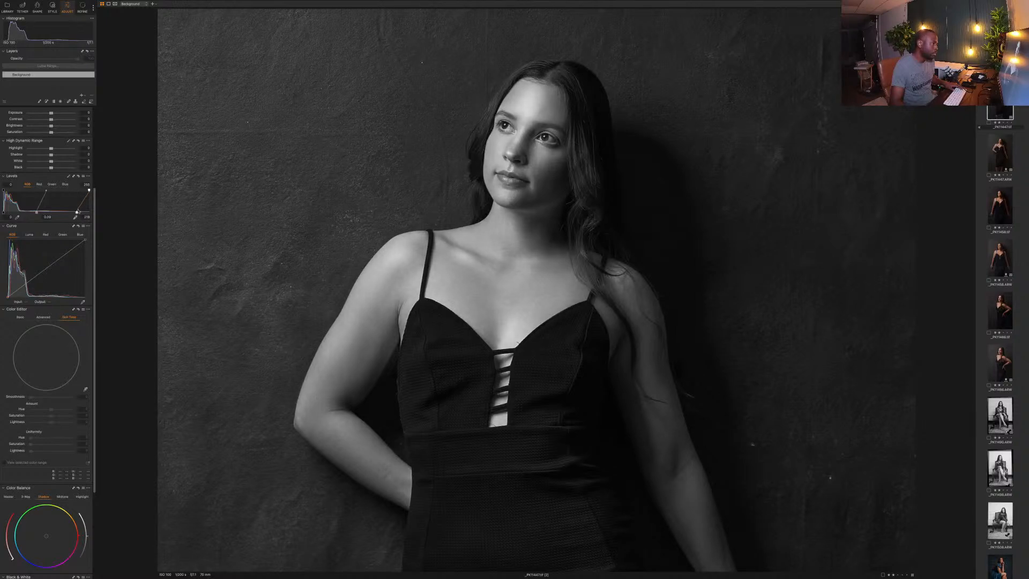
{"action": "double_click", "coordinate": [461, 139]}
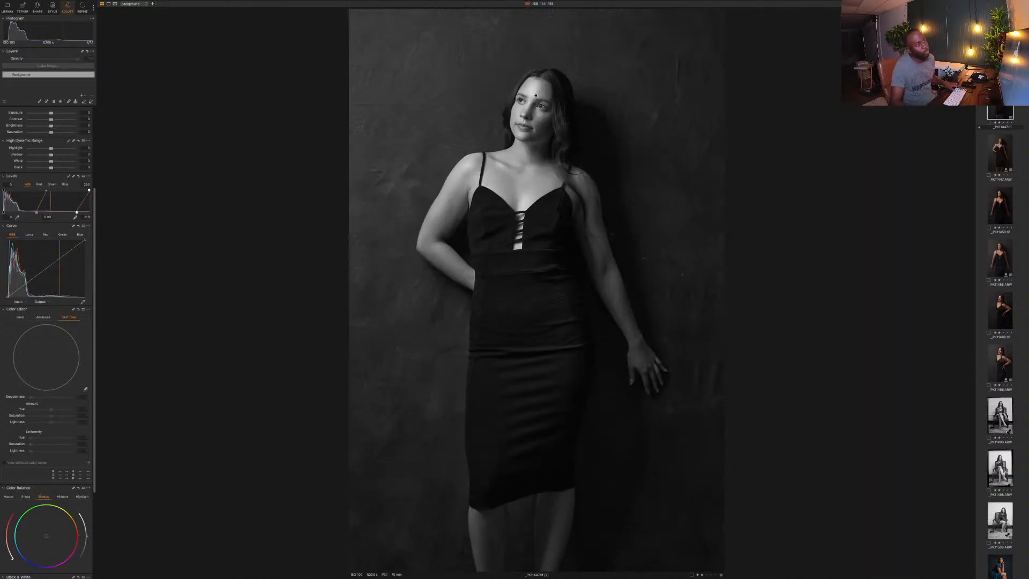
Open the black-and-white pin of a woman in a black dress from the Pinterest board, view it full size and compare it with the variant.
{"action": "key", "text": "ctrl+Left"}
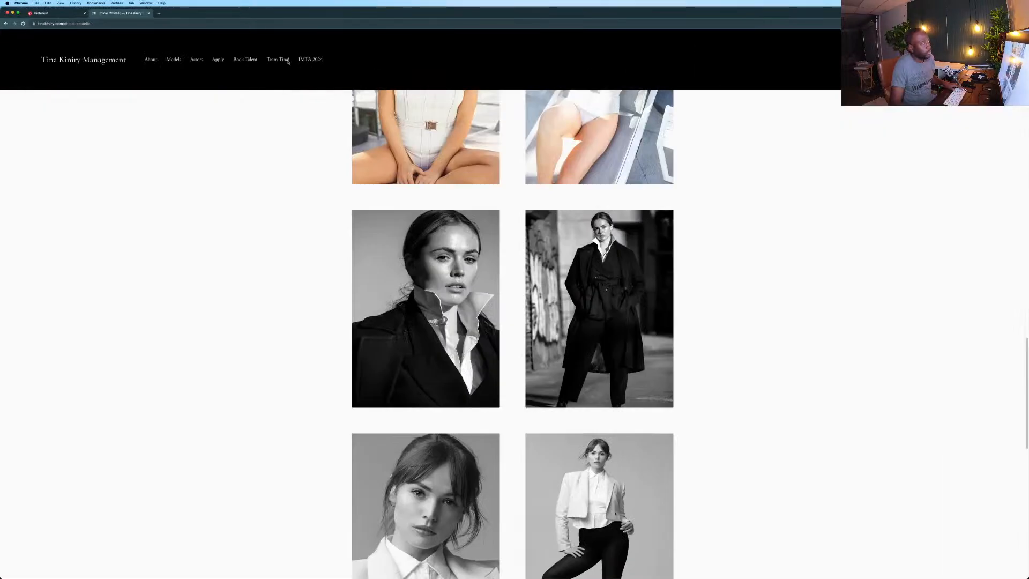
{"action": "left_click", "coordinate": [64, 13]}
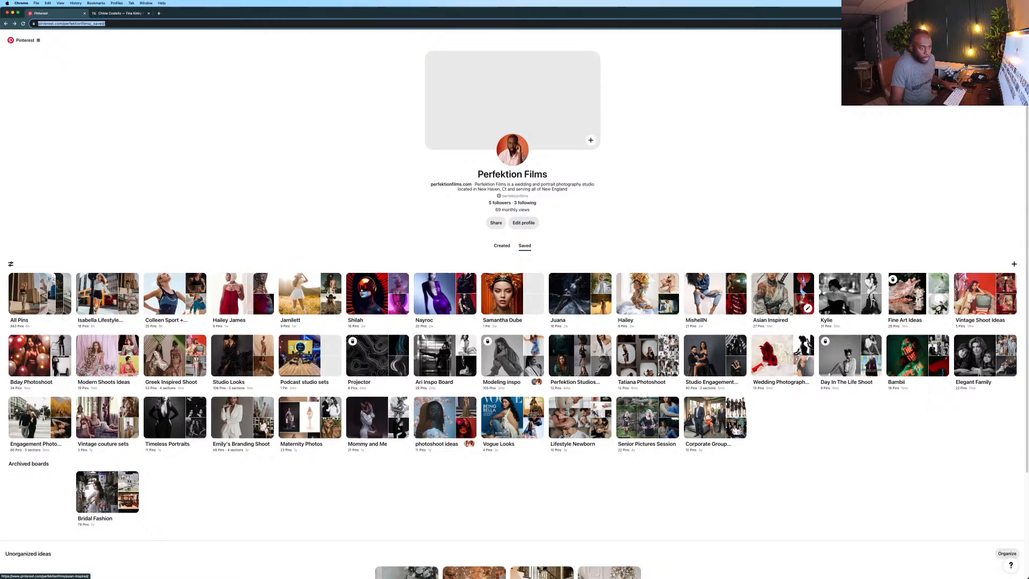
{"action": "left_click", "coordinate": [871, 332]}
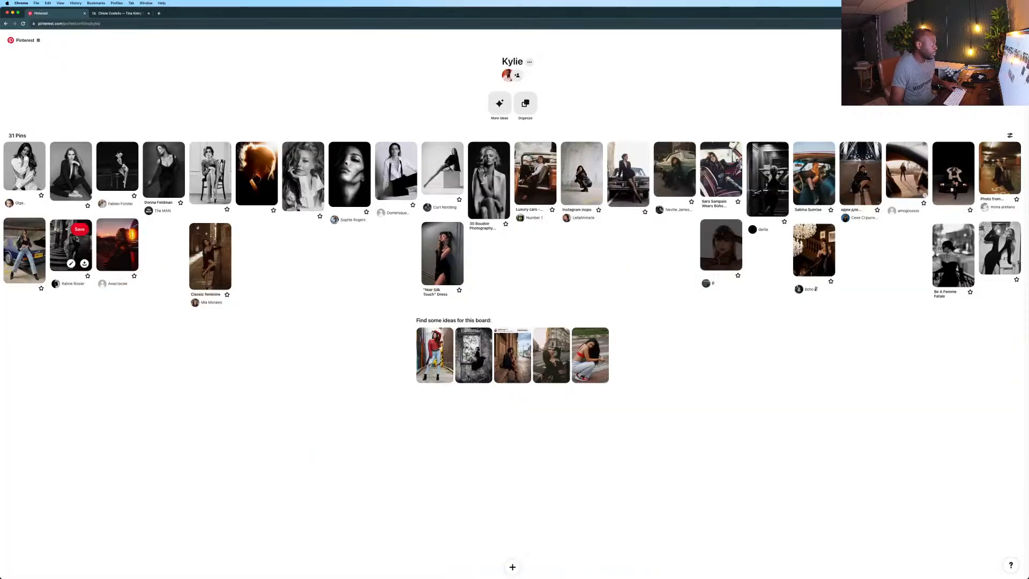
{"action": "left_click", "coordinate": [162, 171]}
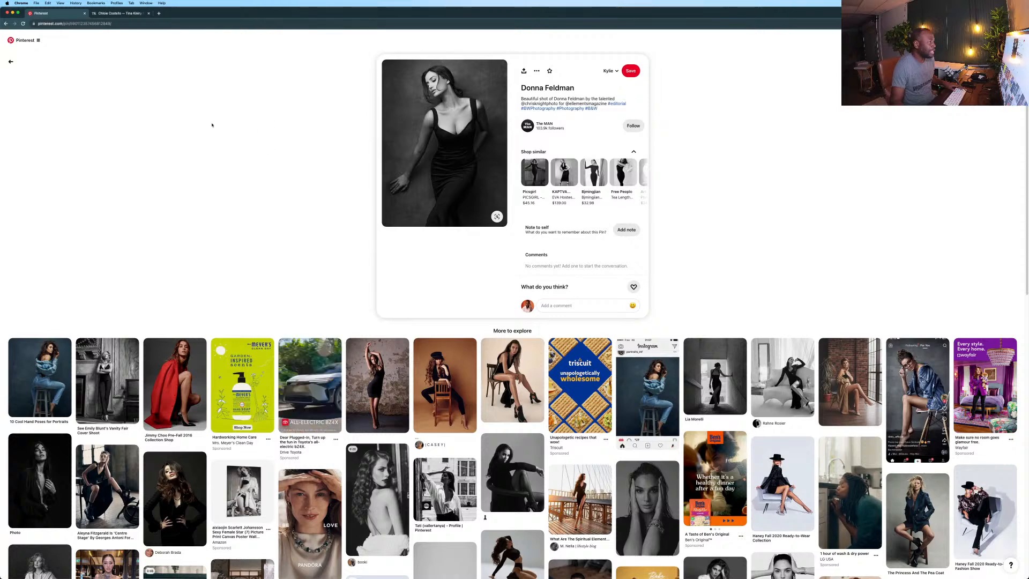
{"action": "left_click", "coordinate": [412, 219]}
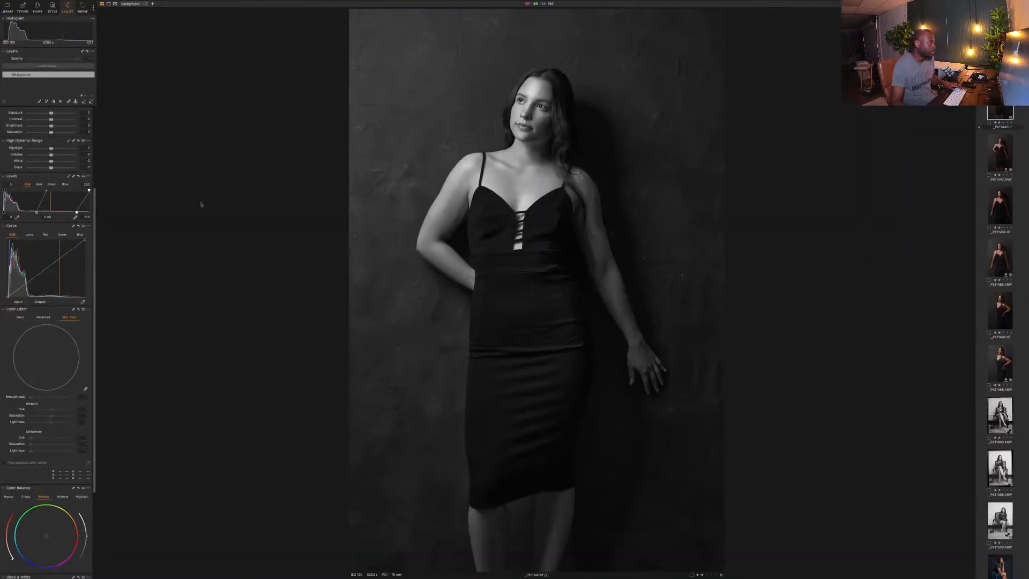
{"action": "key", "text": "super+Tab"}
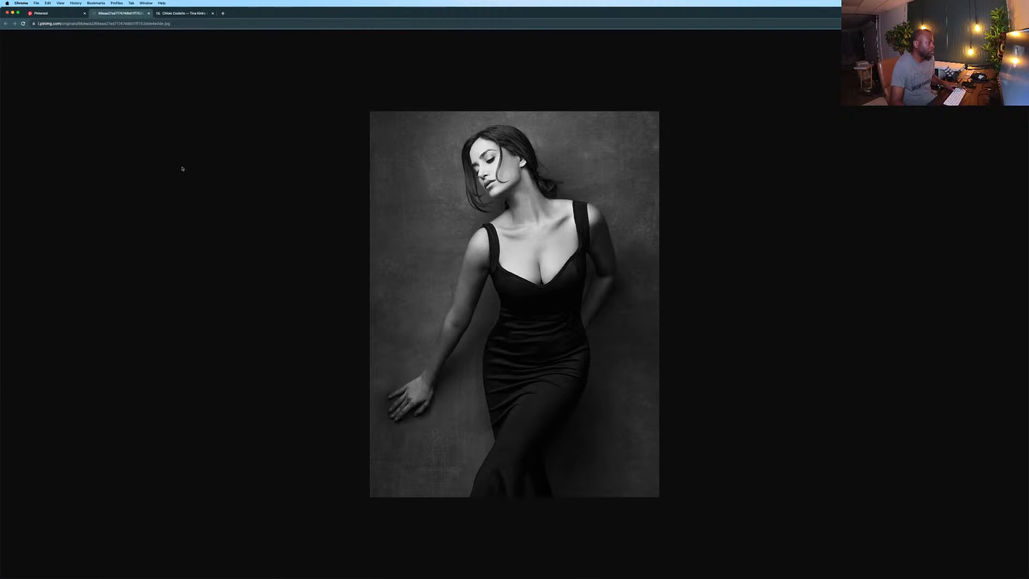
{"action": "key", "text": "super+Tab"}
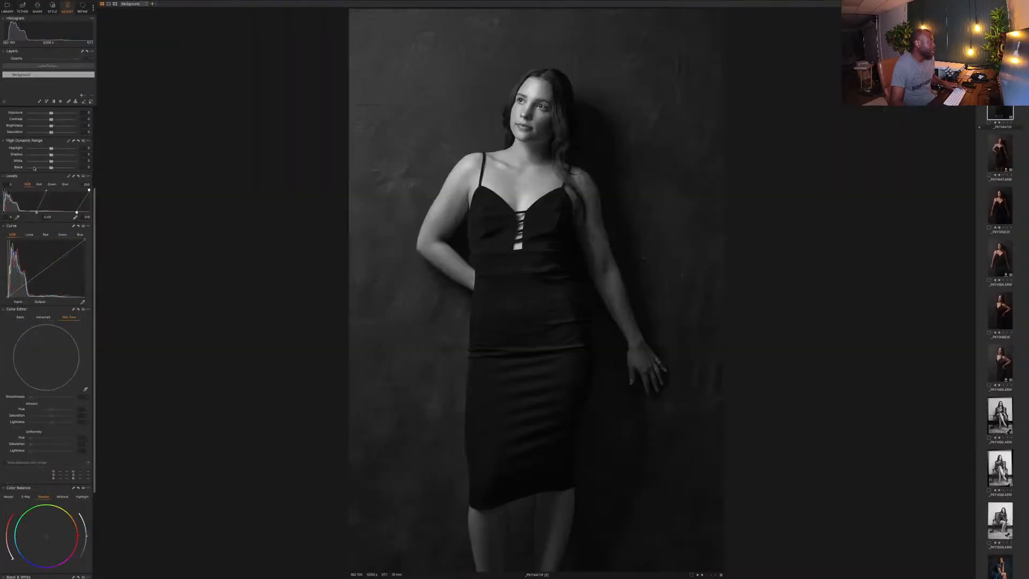
Deepen the variant's dark tones by lowering High Dynamic Range Black and Shadow, with slight upward adjustments to Brightness and the Levels black point.
{"action": "scroll", "coordinate": [34, 168], "scroll_direction": "up", "scroll_amount": 3}
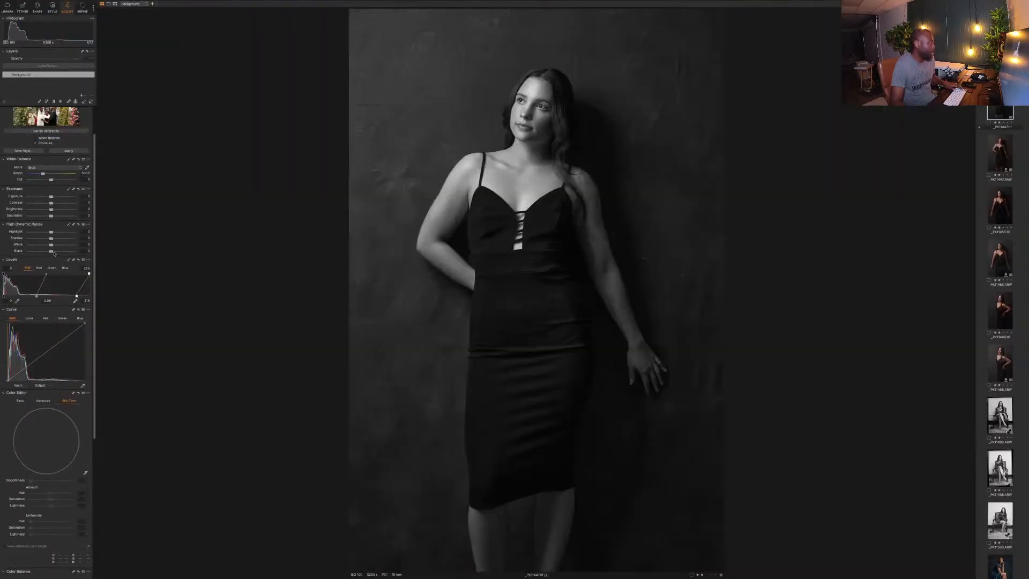
{"action": "left_click_drag", "start_coordinate": [51, 252], "coordinate": [43, 256]}
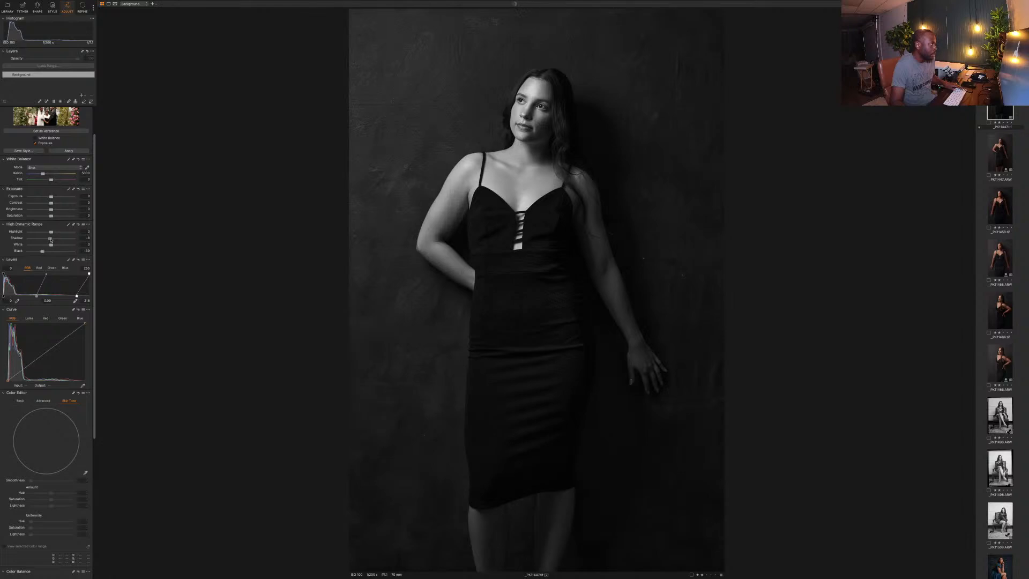
{"action": "left_click_drag", "start_coordinate": [52, 239], "coordinate": [48, 241]}
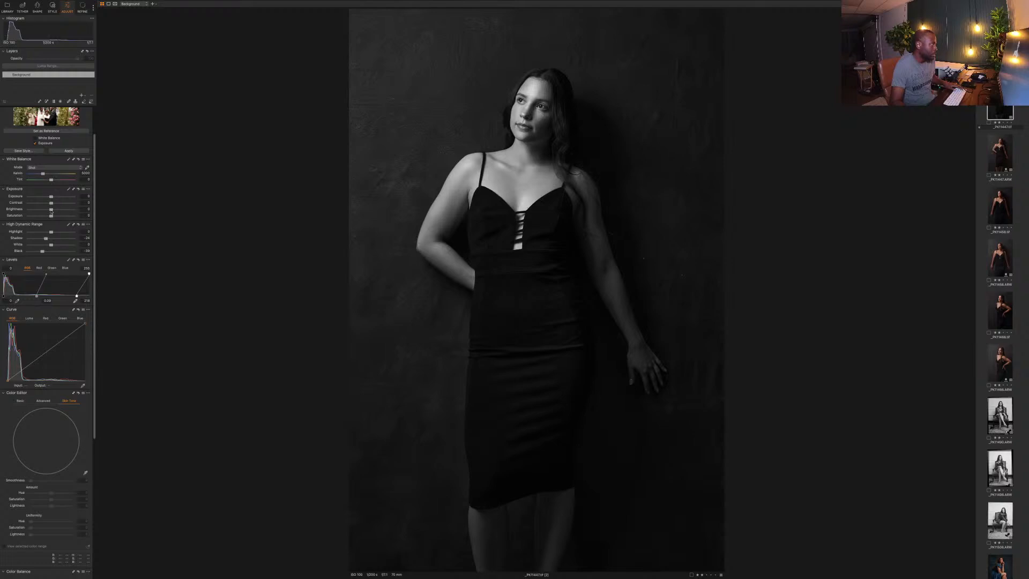
{"action": "left_click_drag", "start_coordinate": [52, 210], "coordinate": [53, 212]}
{"action": "left_click_drag", "start_coordinate": [4, 297], "coordinate": [5, 297]}
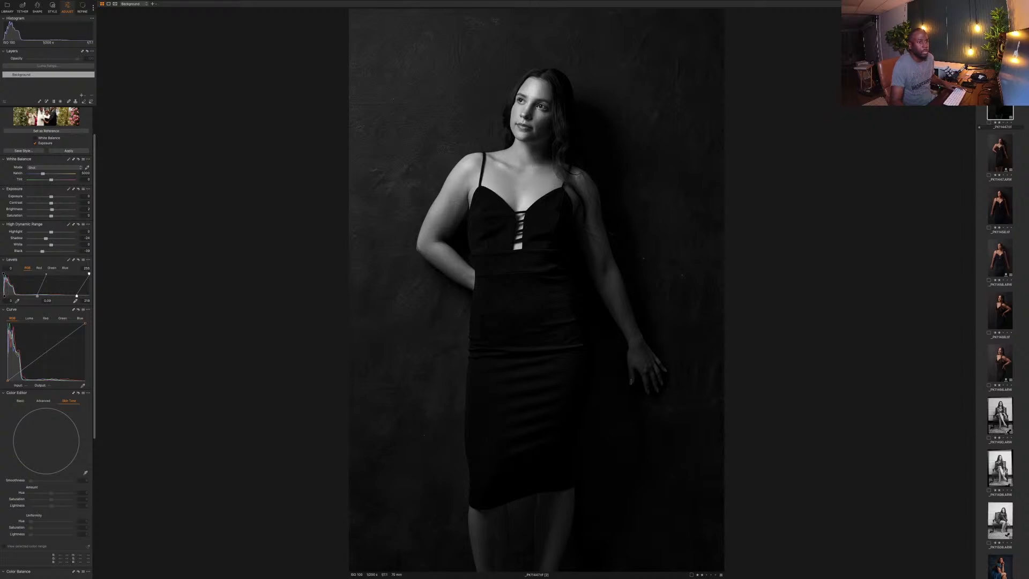
Compare the black-and-white variant with its color version side by side and with the full-size reference image in Chrome.
{"action": "left_click", "coordinate": [1000, 50], "text": "super"}
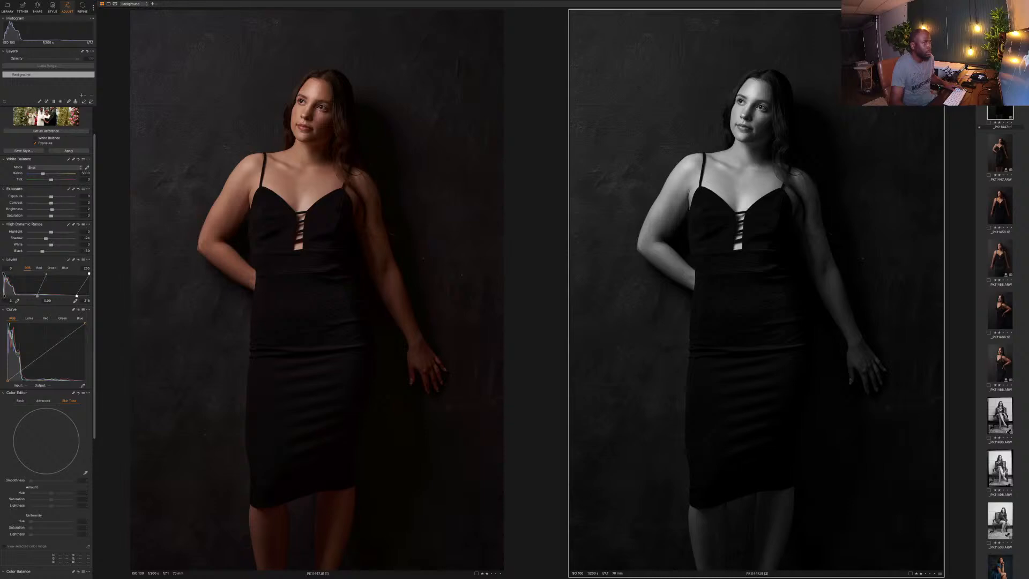
{"action": "left_click", "coordinate": [1021, 49]}
{"action": "left_click", "coordinate": [1000, 49]}
{"action": "left_click", "coordinate": [999, 98]}
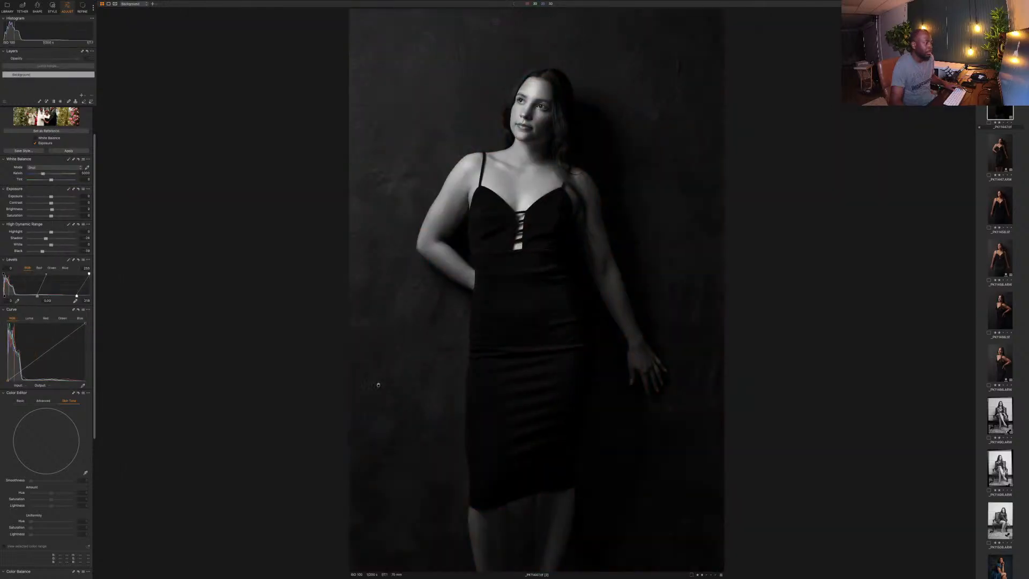
{"action": "key", "text": "super+Tab"}
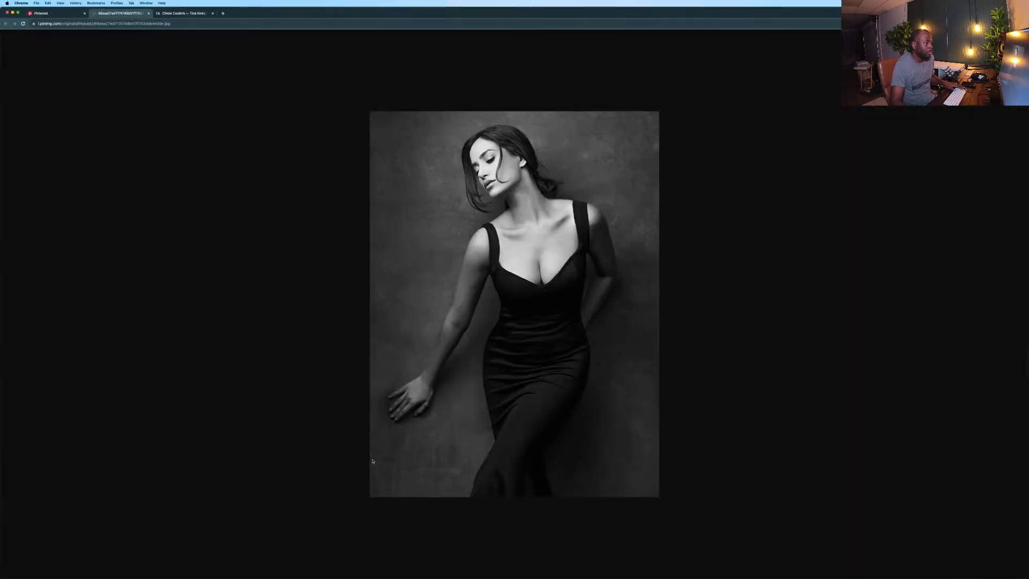
{"action": "key", "text": "super+Tab"}
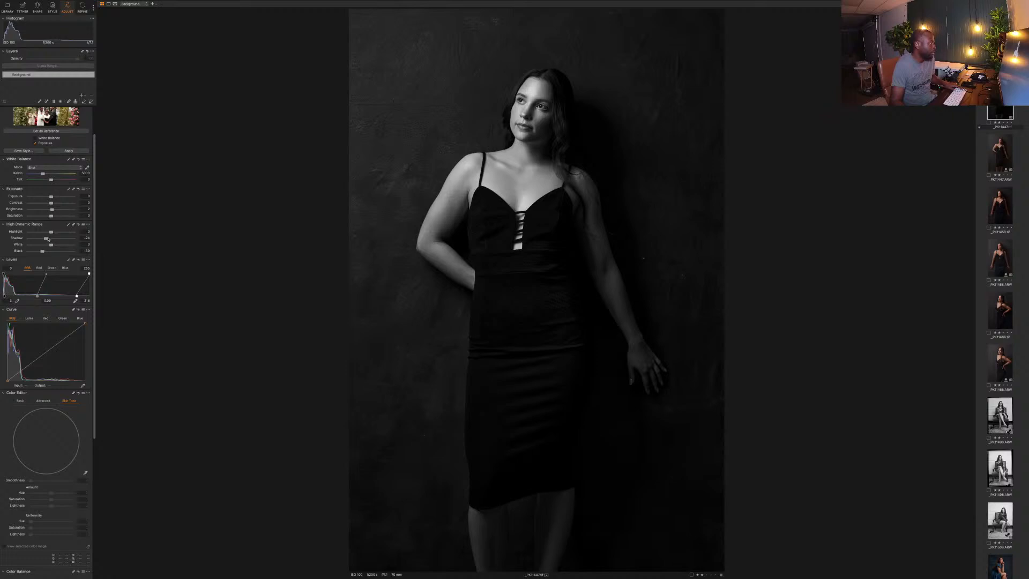
Try a lighter High Dynamic Range Shadow on the black-and-white variant, restore it, and darken the edges with a slight negative vignette.
{"action": "left_click_drag", "start_coordinate": [48, 239], "coordinate": [56, 241]}
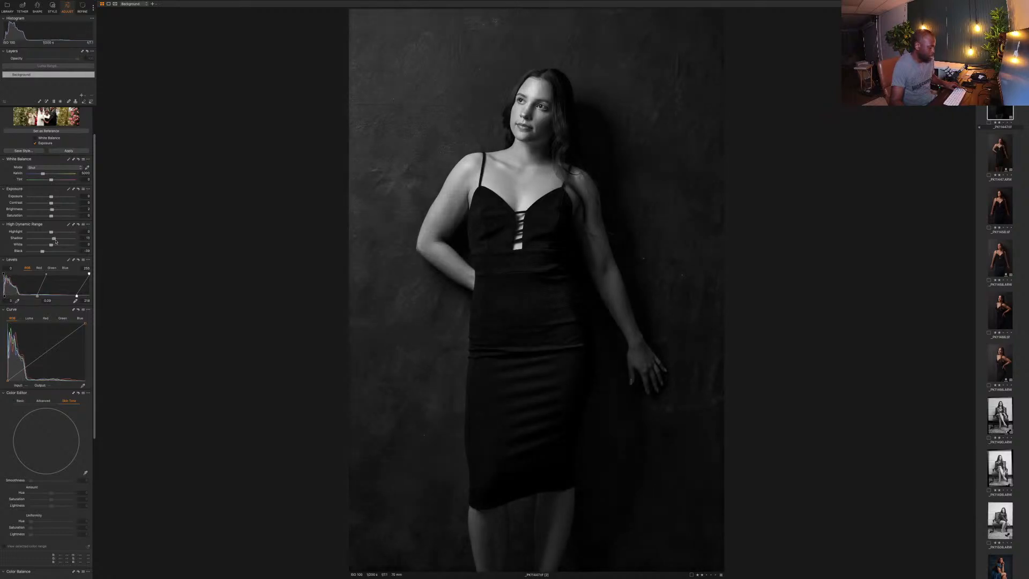
{"action": "left_click", "coordinate": [45, 238]}
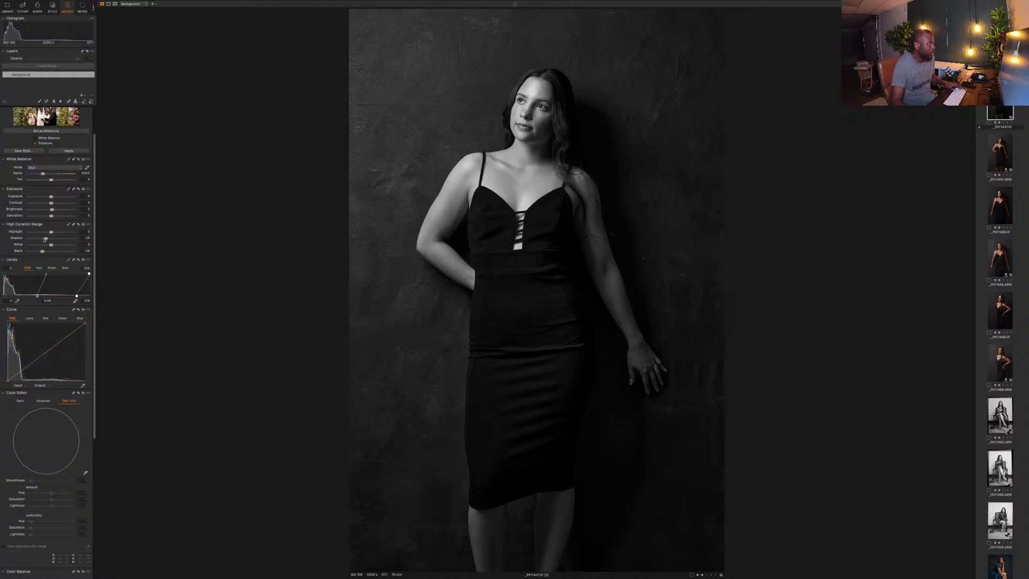
{"action": "scroll", "coordinate": [55, 375], "scroll_direction": "down", "scroll_amount": 8}
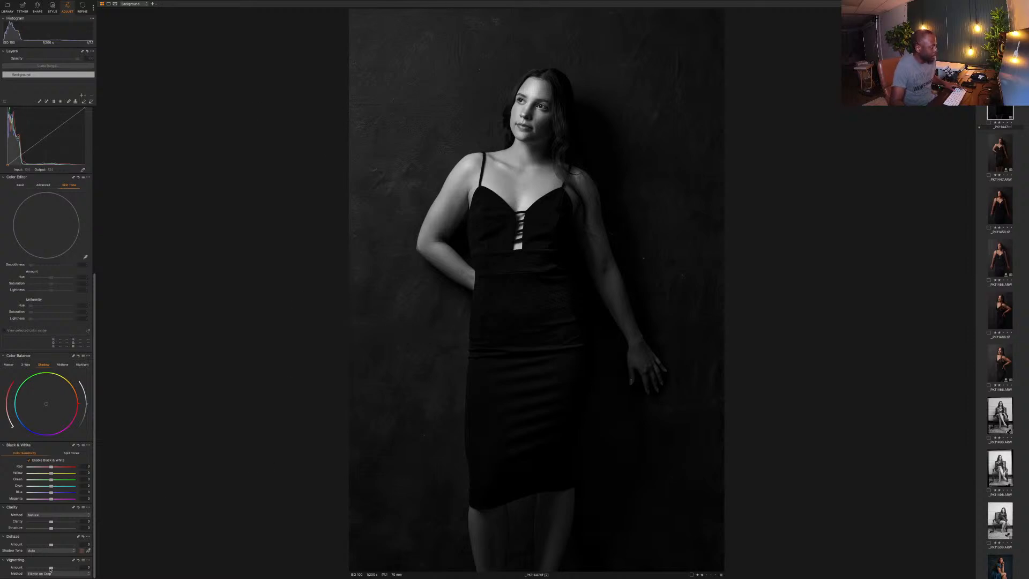
{"action": "left_click_drag", "start_coordinate": [51, 567], "coordinate": [47, 569]}
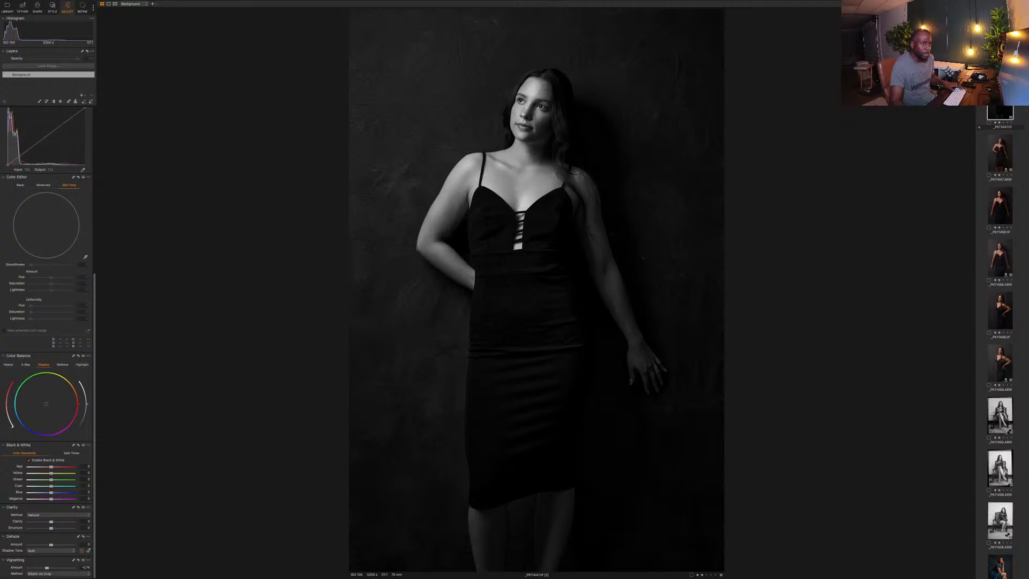
Compare the vignetted black-and-white variant with its color version, and view both alongside the other two retouched black-dress portraits.
{"action": "key", "text": "Up"}
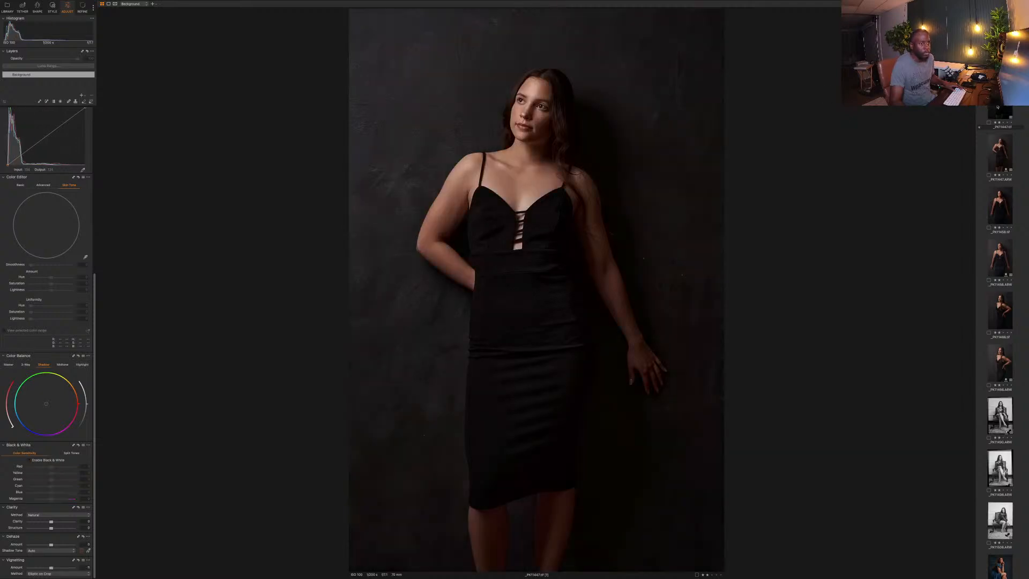
{"action": "key", "text": "Down"}
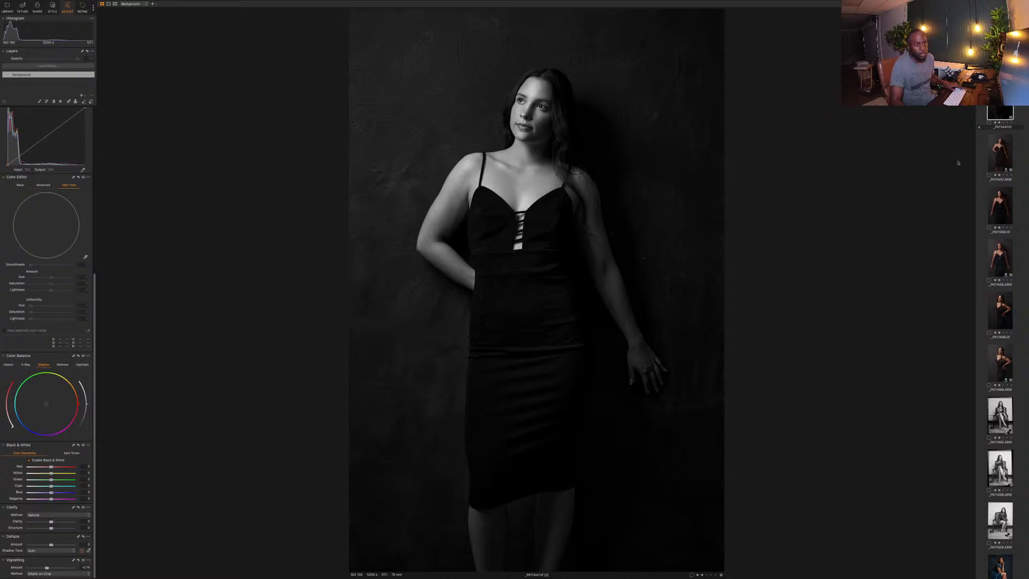
{"action": "scroll", "coordinate": [1016, 112], "scroll_direction": "up", "scroll_amount": 1}
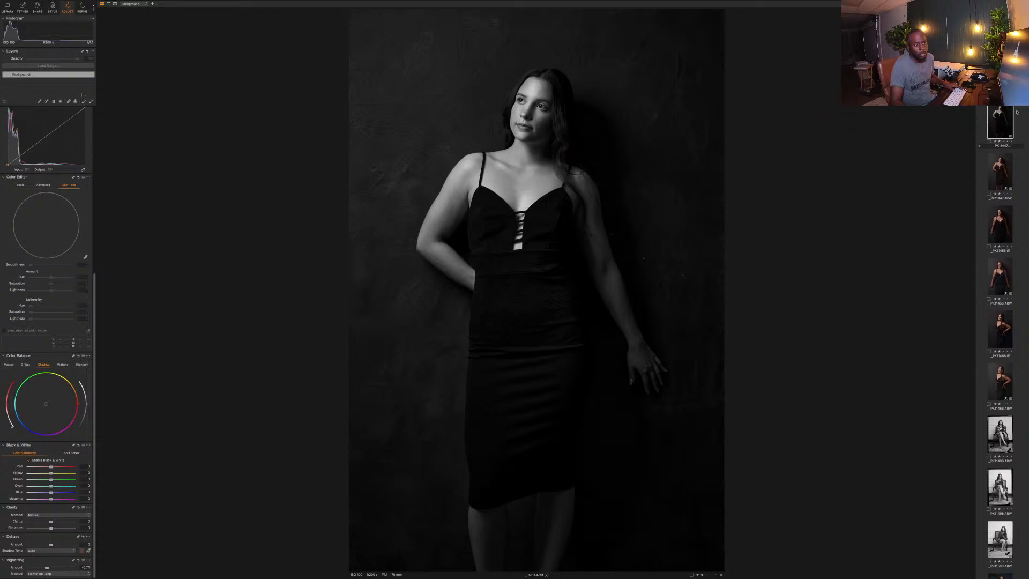
{"action": "key", "text": "Up"}
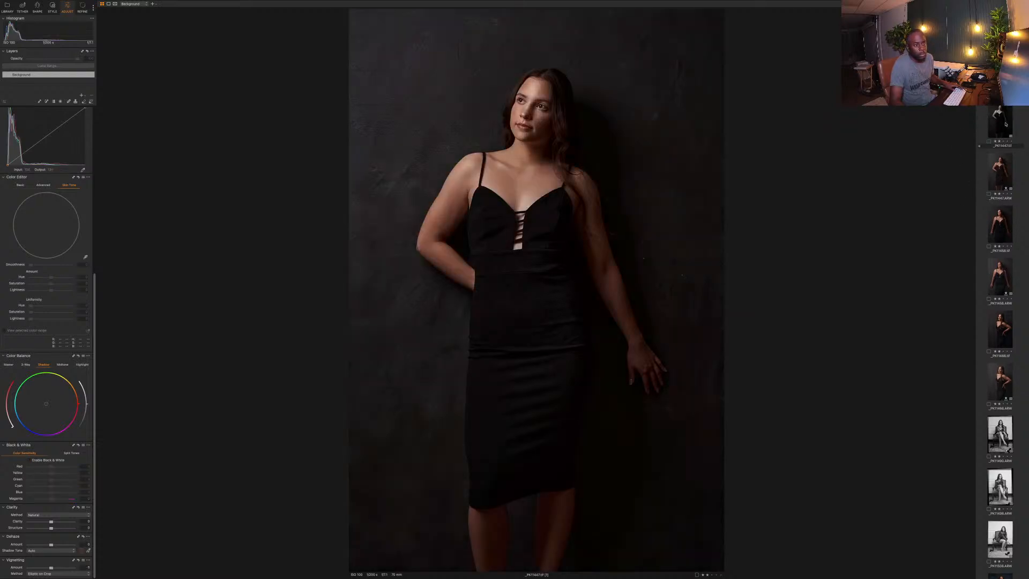
{"action": "left_click", "coordinate": [1006, 125], "text": "super"}
{"action": "left_click", "coordinate": [1006, 233], "text": "super"}
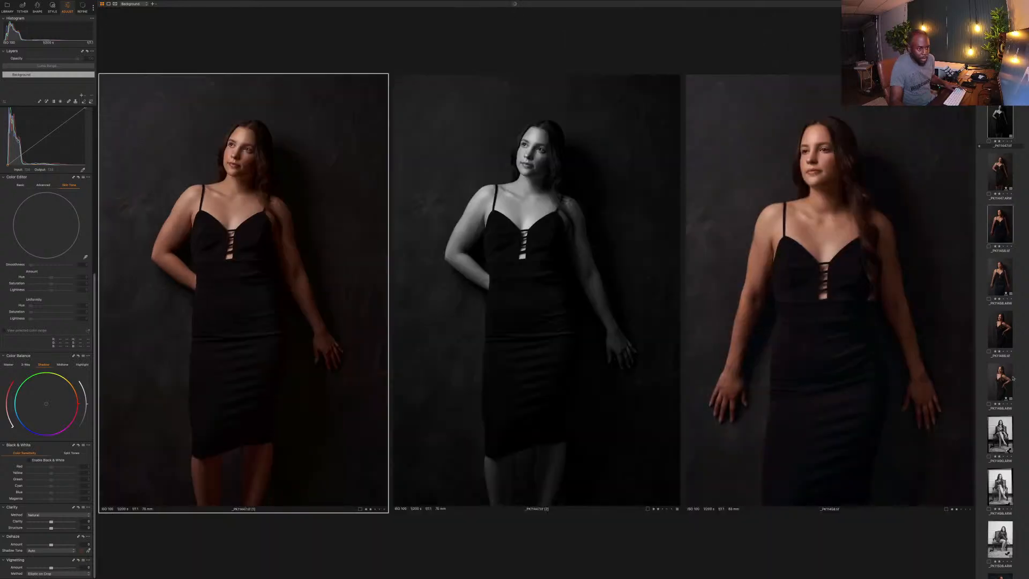
{"action": "left_click", "coordinate": [1004, 332], "text": "super"}
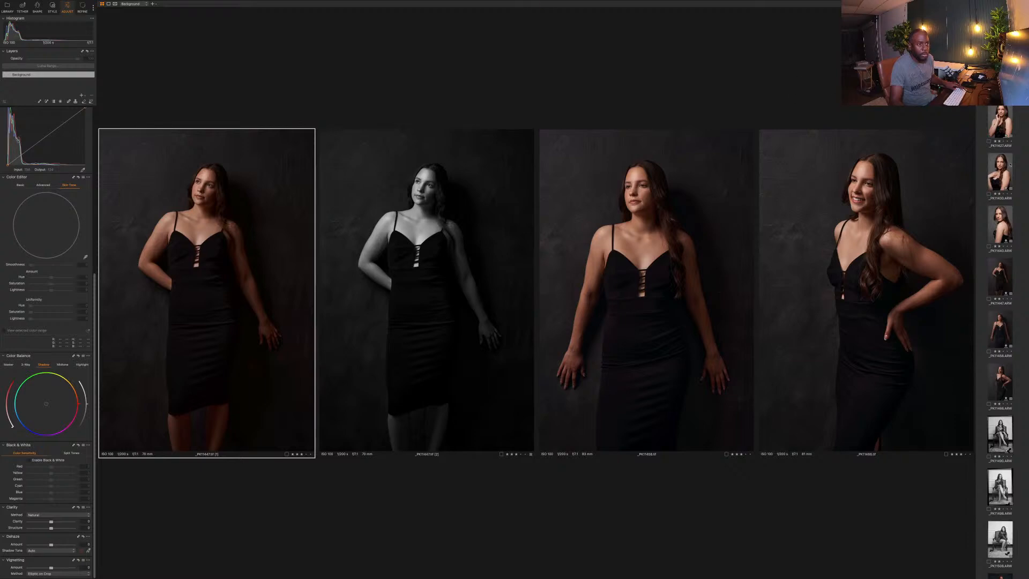
Create a new variant of the second black-dress portrait and apply the first black-and-white variant's adjustments to it.
{"action": "scroll", "coordinate": [995, 125], "scroll_direction": "up", "scroll_amount": 2}
{"action": "scroll", "coordinate": [995, 124], "scroll_direction": "up", "scroll_amount": 5}
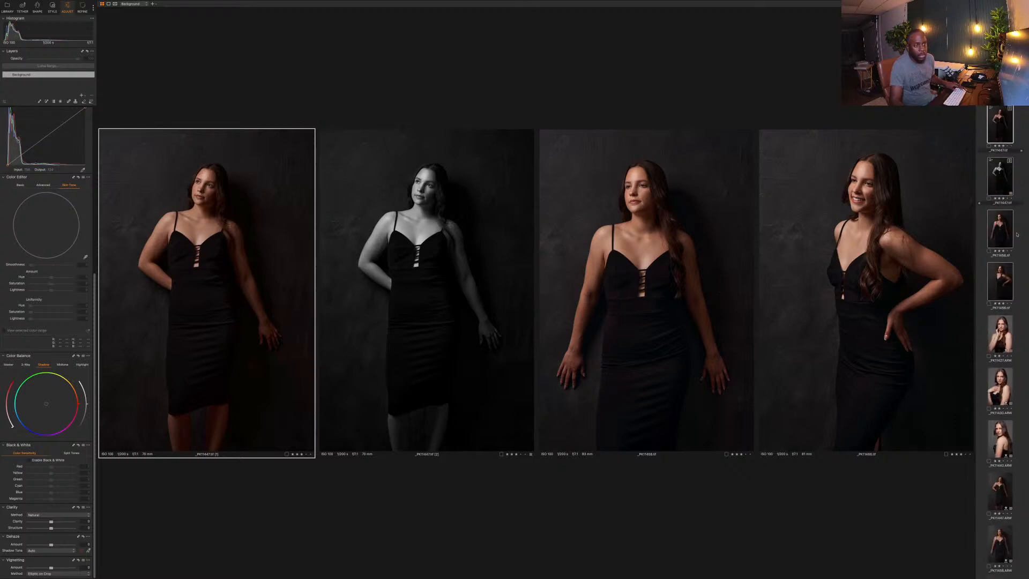
{"action": "left_click", "coordinate": [984, 214]}
{"action": "left_click", "coordinate": [997, 235]}
{"action": "right_click", "coordinate": [996, 234]}
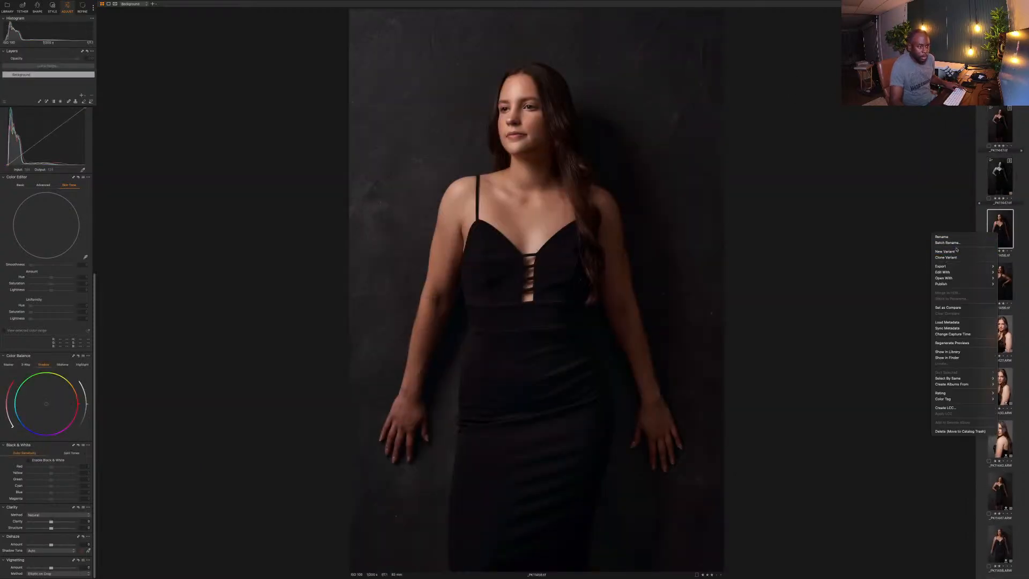
{"action": "left_click", "coordinate": [956, 252]}
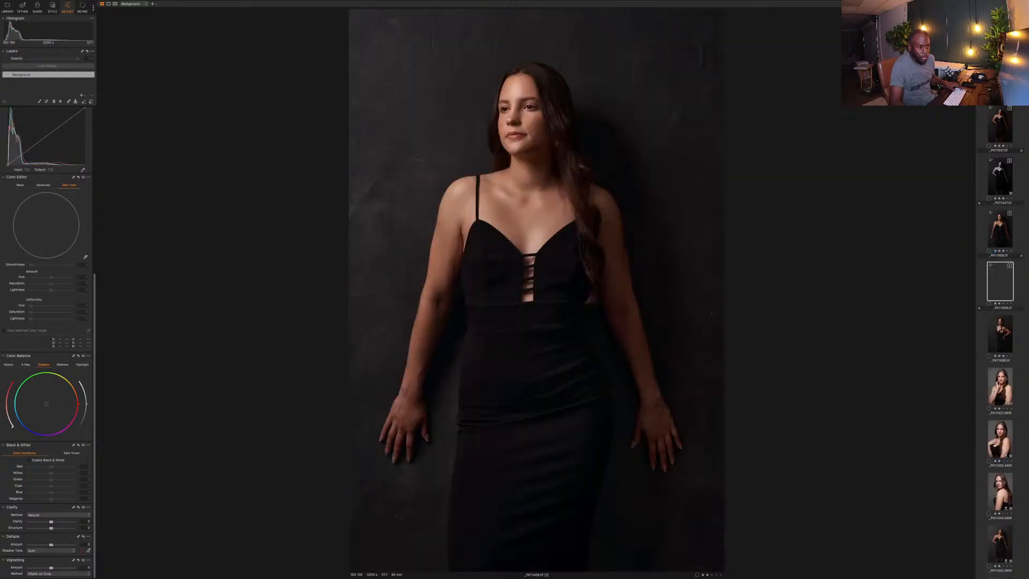
{"action": "left_click", "coordinate": [1000, 178]}
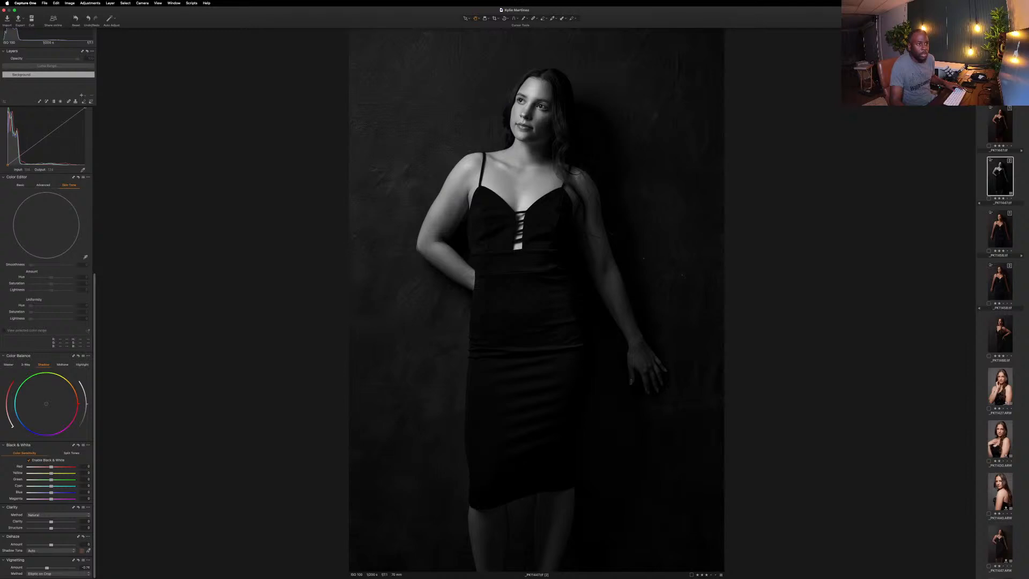
{"action": "left_click", "coordinate": [1000, 279]}
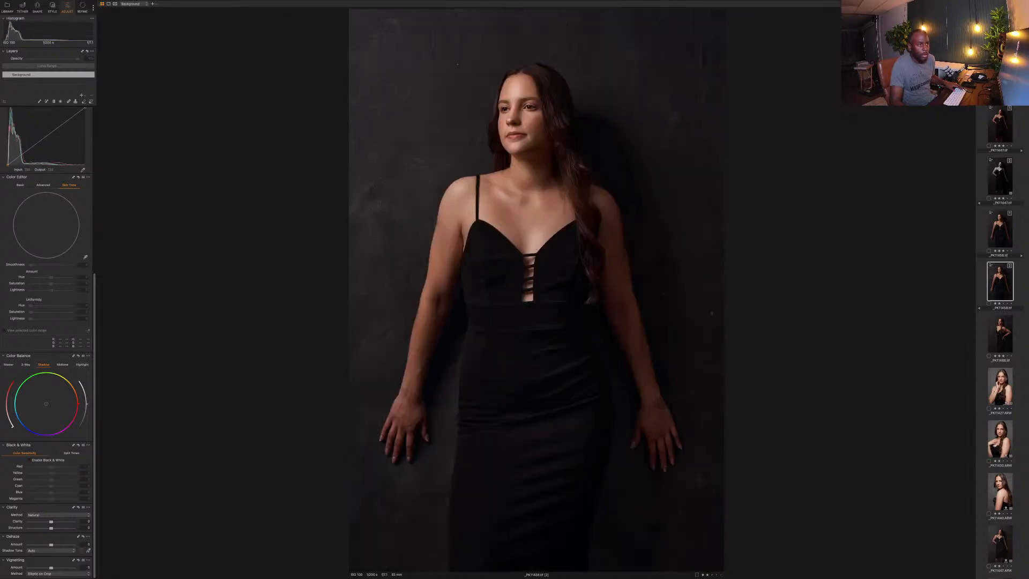
{"action": "left_click", "coordinate": [1019, 19]}
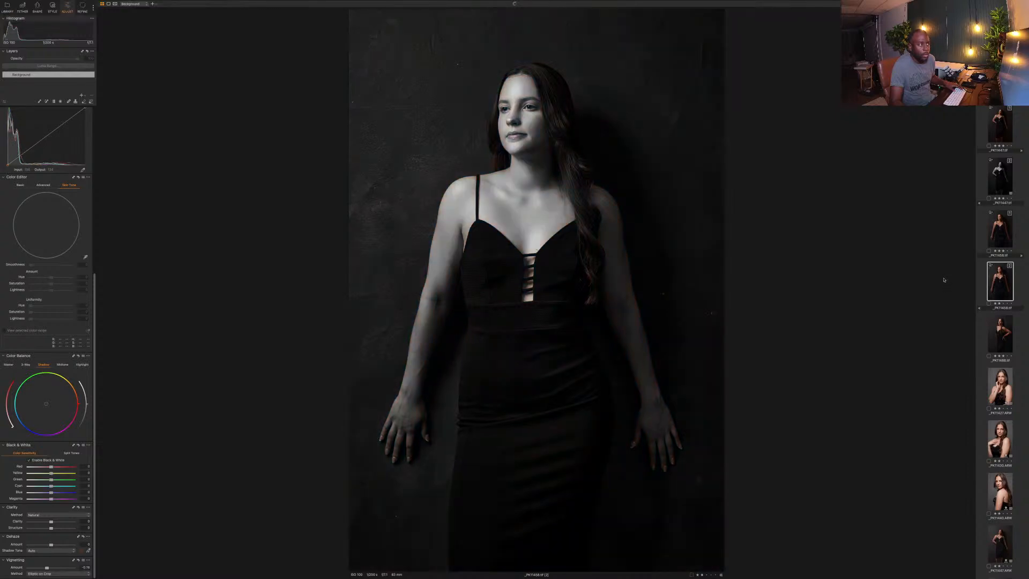
Create another variant of the smiling black-dress portrait and apply the same black-and-white adjustments to it.
{"action": "left_click", "coordinate": [1006, 333]}
{"action": "right_click", "coordinate": [1007, 333]}
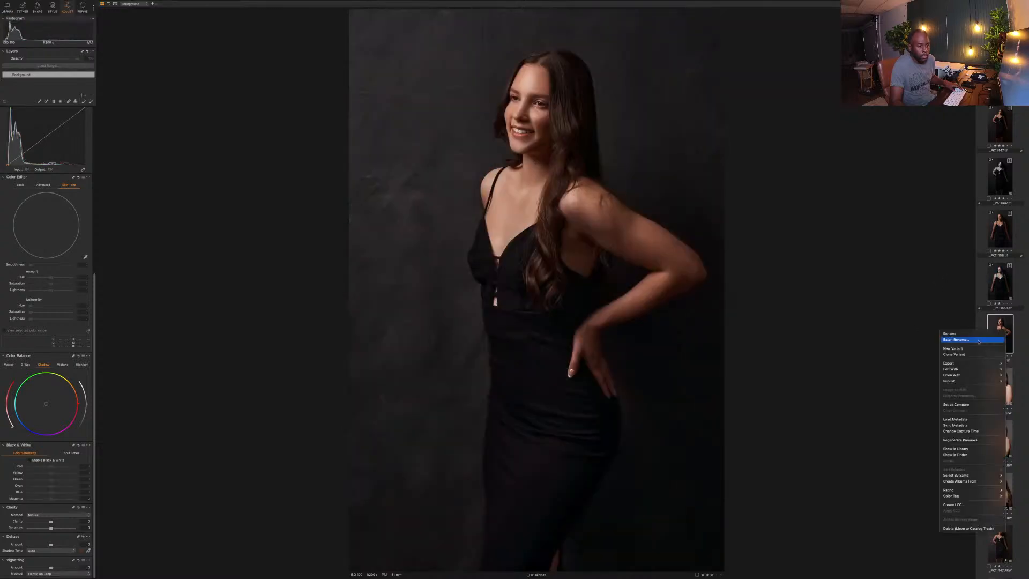
{"action": "left_click", "coordinate": [970, 353]}
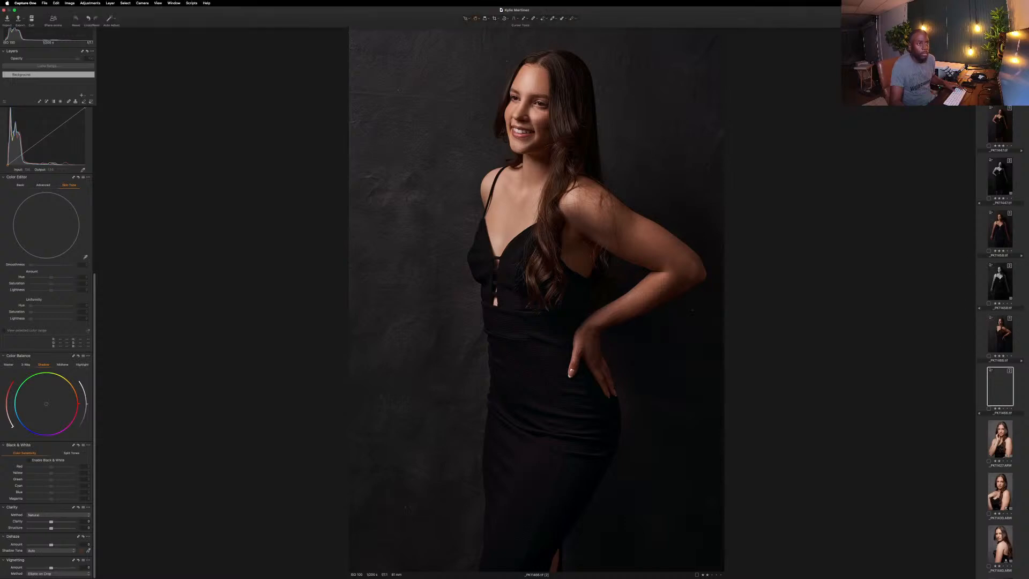
{"action": "left_click", "coordinate": [1019, 18]}
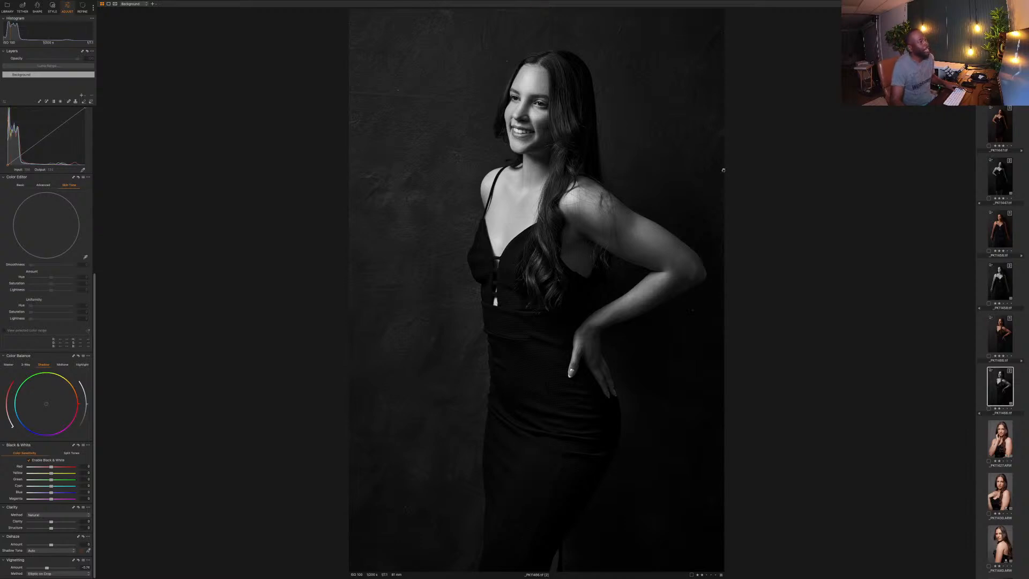
Show the photos with a margin and compare the three black-and-white variants side by side, then the three color versions likewise.
{"action": "left_click", "coordinate": [109, 5]}
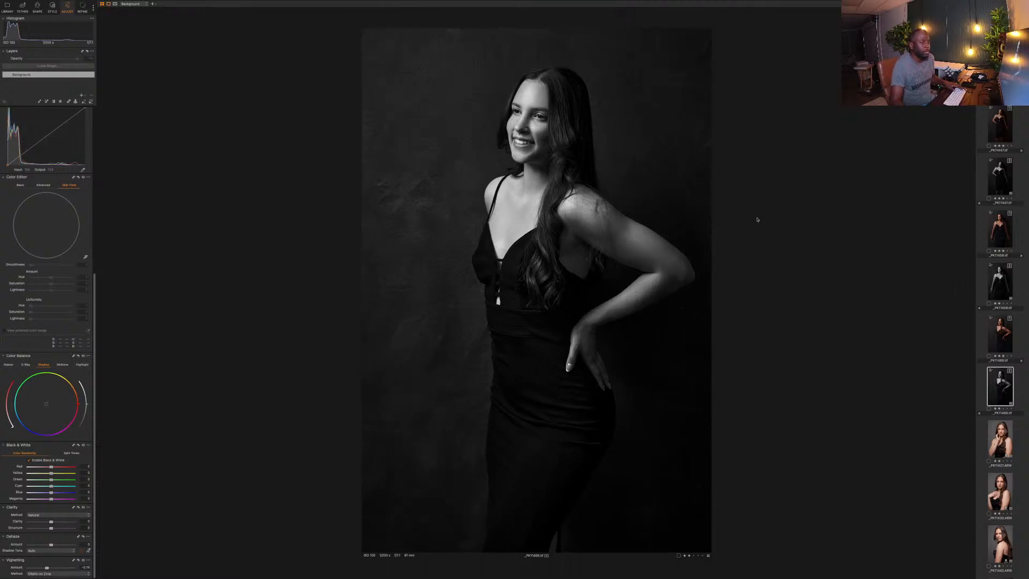
{"action": "left_click", "coordinate": [1001, 285], "text": "super"}
{"action": "left_click", "coordinate": [1000, 181], "text": "super"}
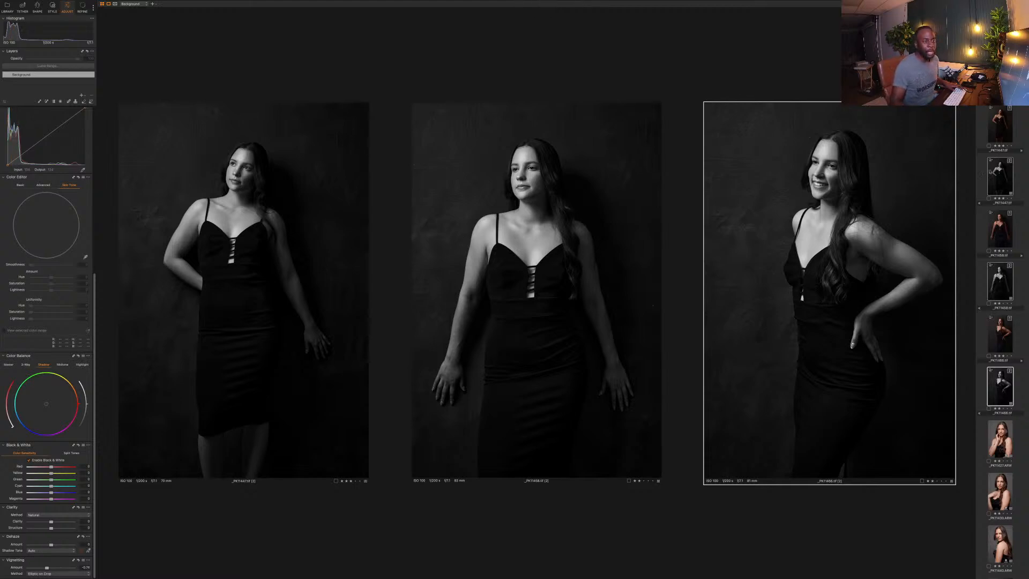
{"action": "left_click", "coordinate": [999, 129]}
{"action": "left_click", "coordinate": [1000, 232], "text": "super"}
{"action": "left_click", "coordinate": [1003, 341], "text": "super"}
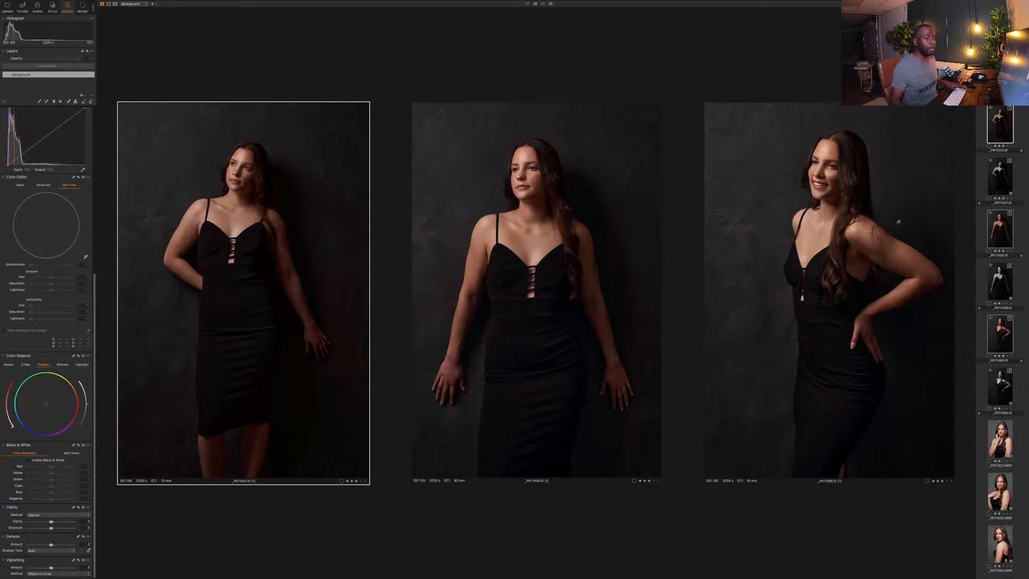
{"action": "scroll", "coordinate": [989, 128], "scroll_direction": "up", "scroll_amount": 2}
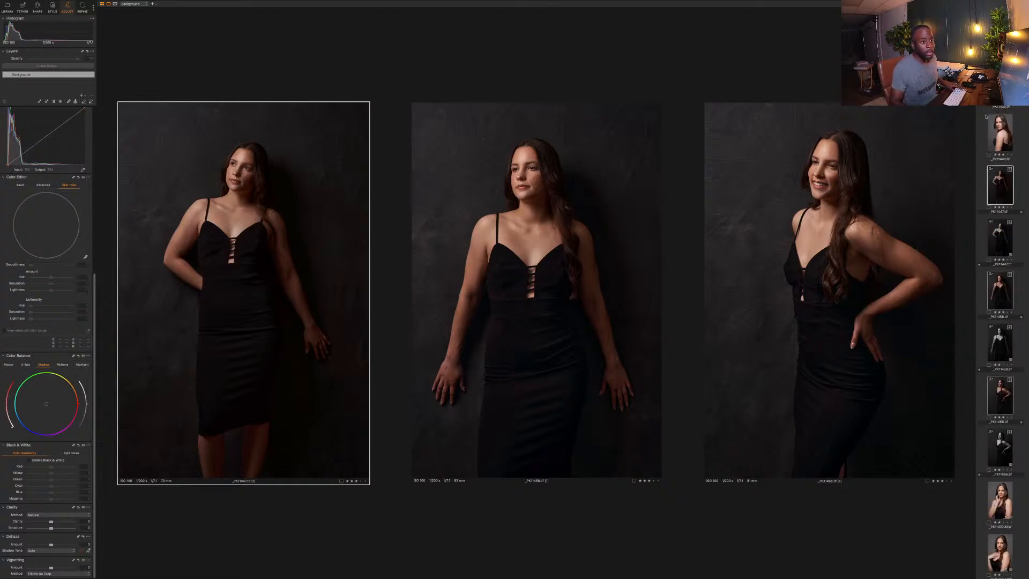
Close the full-size reference image in Chrome, return to Capture One and open the gray-background portrait with the hand on the chest.
{"action": "left_click", "coordinate": [1000, 140]}
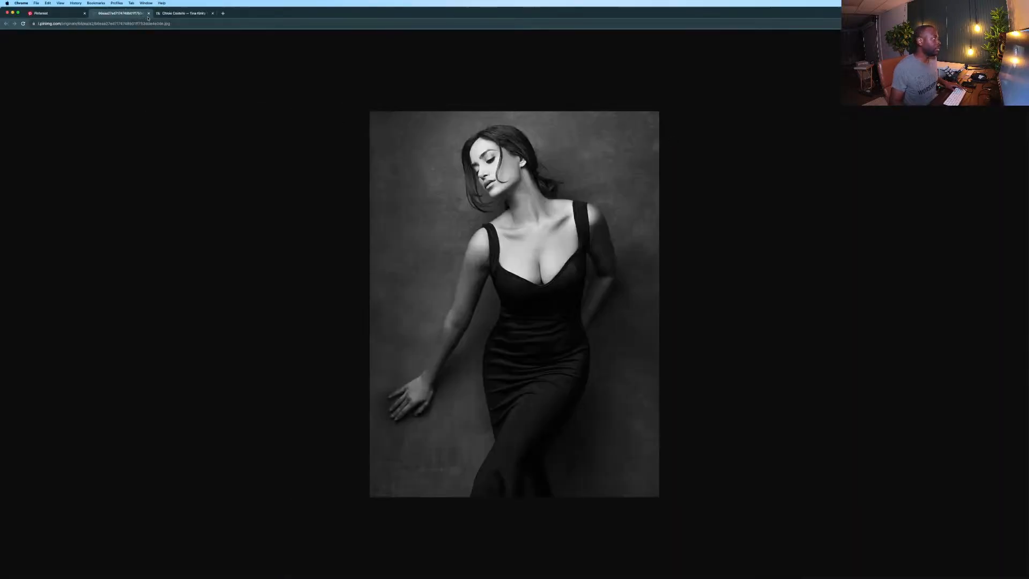
{"action": "left_click", "coordinate": [148, 14]}
{"action": "key", "text": "ctrl+Right"}
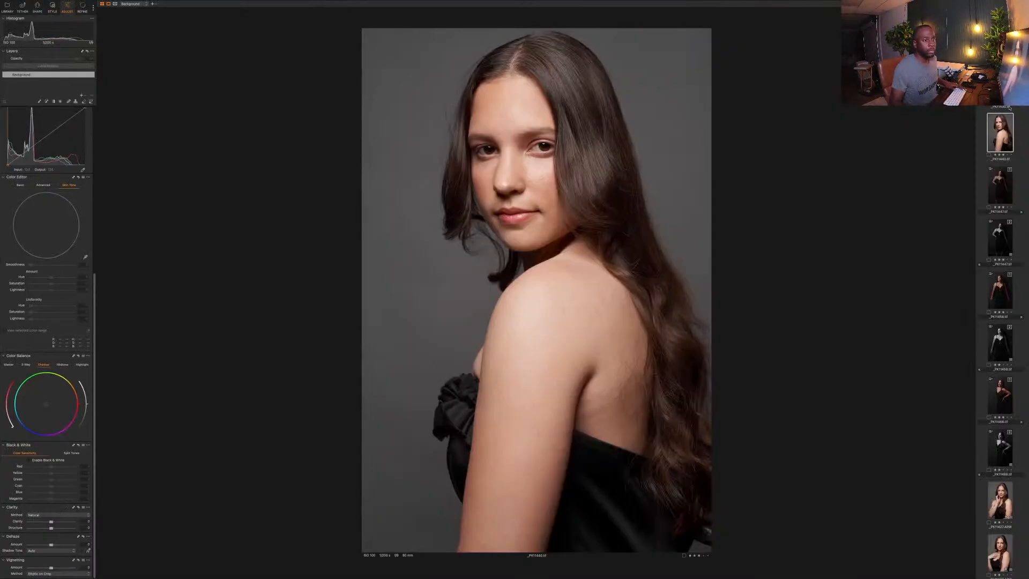
{"action": "key", "text": "Up"}
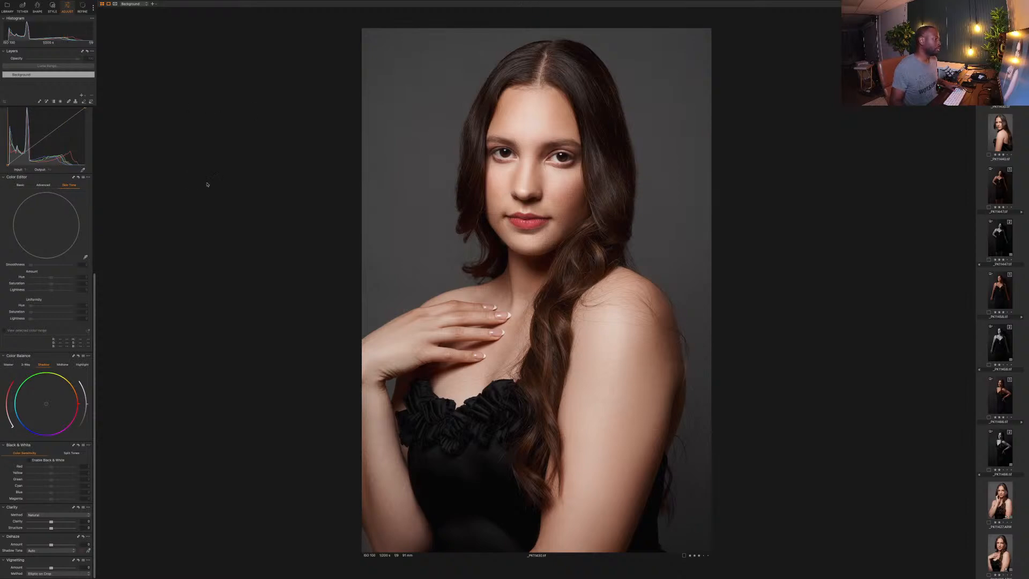
Expand the Film group of the custom styles and preview an FL-01 style on the gray-background portrait.
{"action": "left_click", "coordinate": [54, 7]}
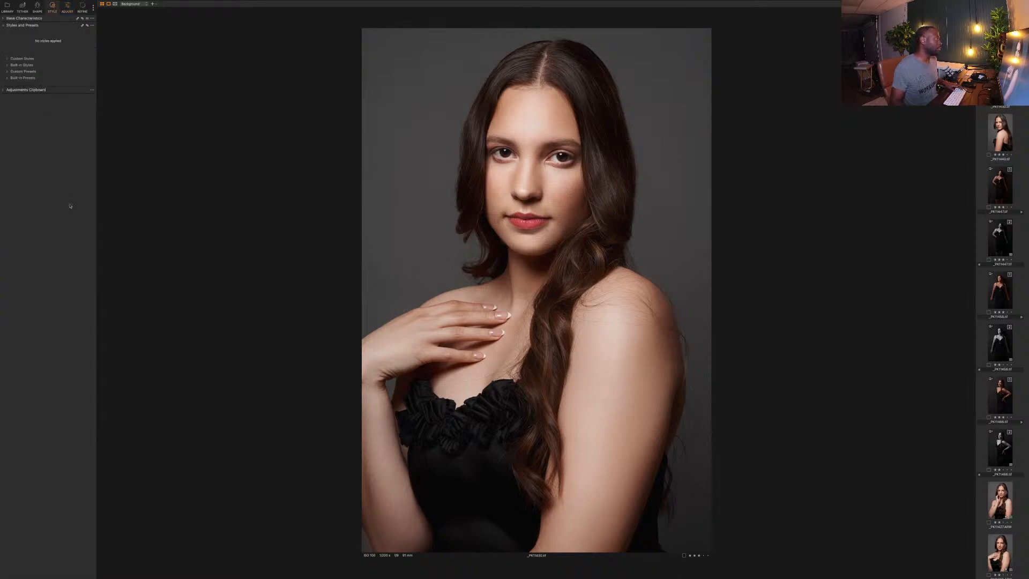
{"action": "left_click", "coordinate": [8, 58]}
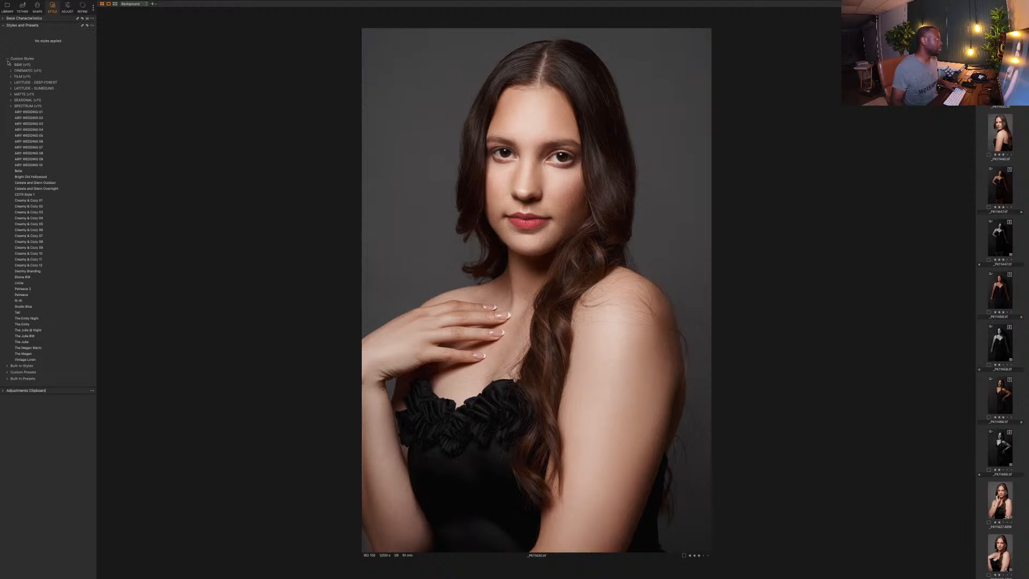
{"action": "left_click", "coordinate": [11, 77]}
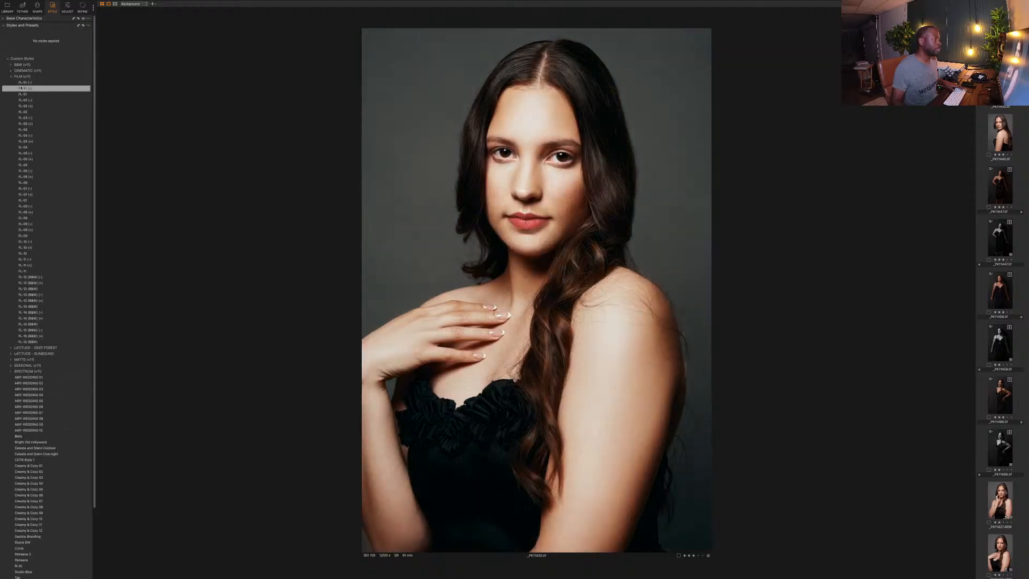
Try darkening the gray-background portrait by lowering the white end of its RGB curve.
{"action": "left_click", "coordinate": [67, 6]}
{"action": "scroll", "coordinate": [56, 159], "scroll_direction": "up", "scroll_amount": 2}
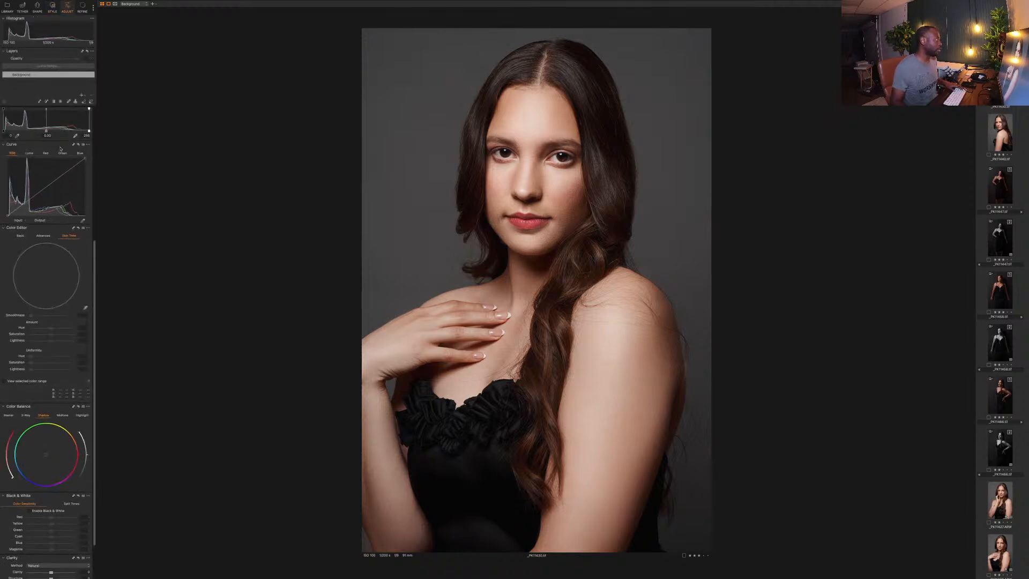
{"action": "left_click_drag", "start_coordinate": [85, 159], "coordinate": [92, 173]}
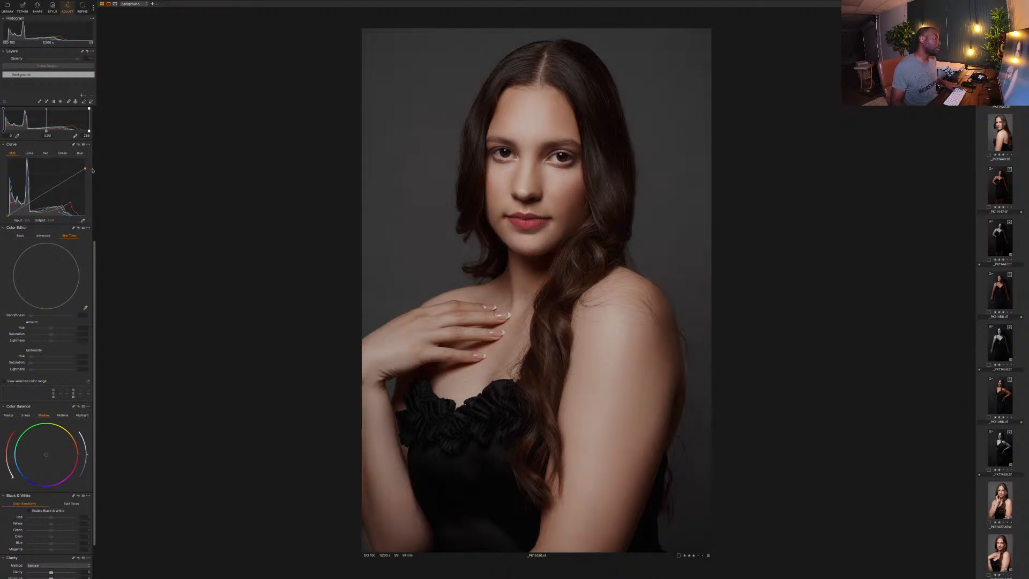
{"action": "left_click_drag", "start_coordinate": [30, 203], "coordinate": [30, 203]}
Slightly lower the brightness of the gray-background portrait and reset its saturation to 0.
{"action": "left_click_drag", "start_coordinate": [87, 173], "coordinate": [47, 185]}
{"action": "scroll", "coordinate": [43, 193], "scroll_direction": "up", "scroll_amount": 5}
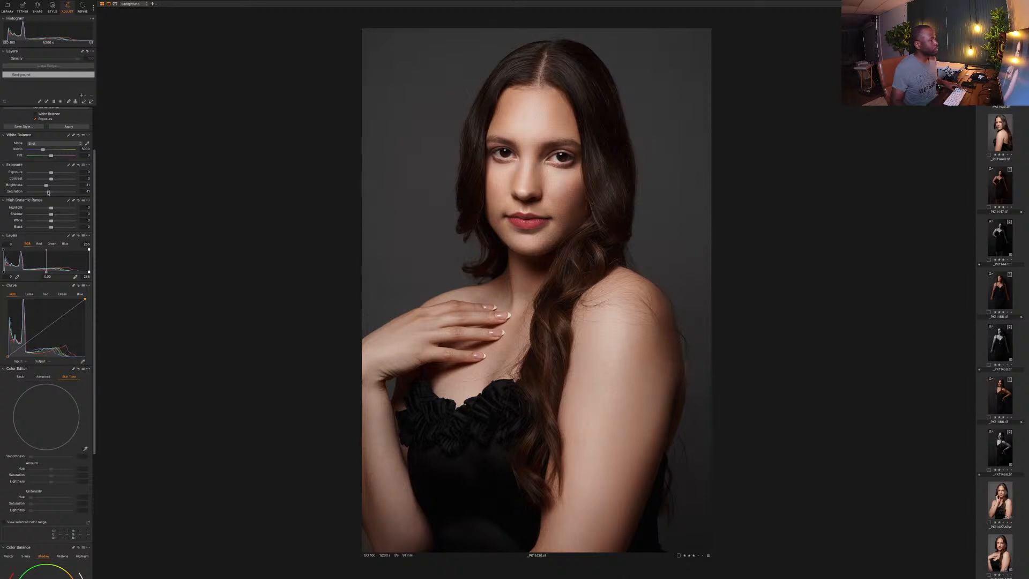
{"action": "double_click", "coordinate": [48, 192]}
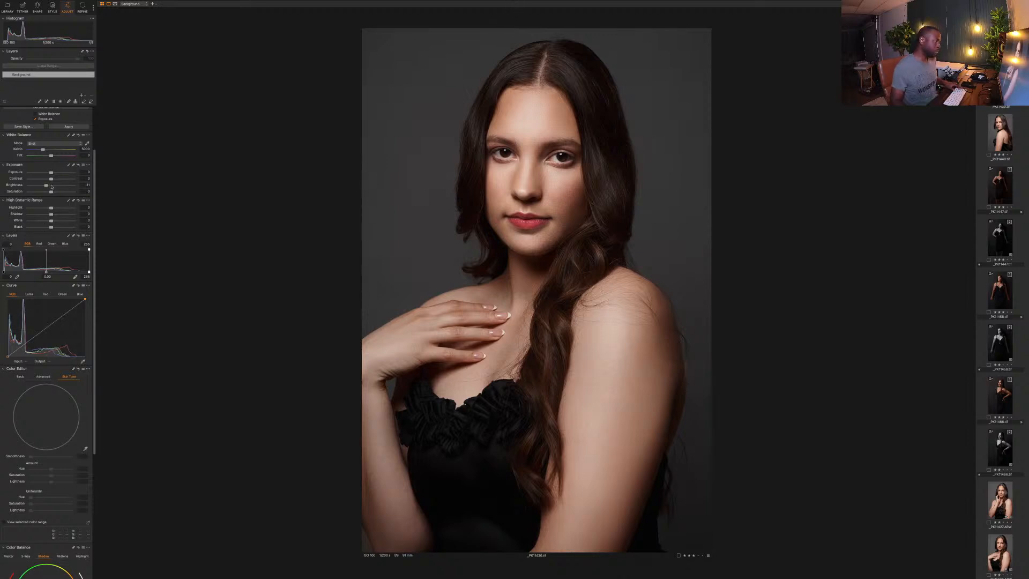
Switch to Chrome and browse the model portfolio on the agency site for tonal references.
{"action": "key", "text": "ctrl+Left"}
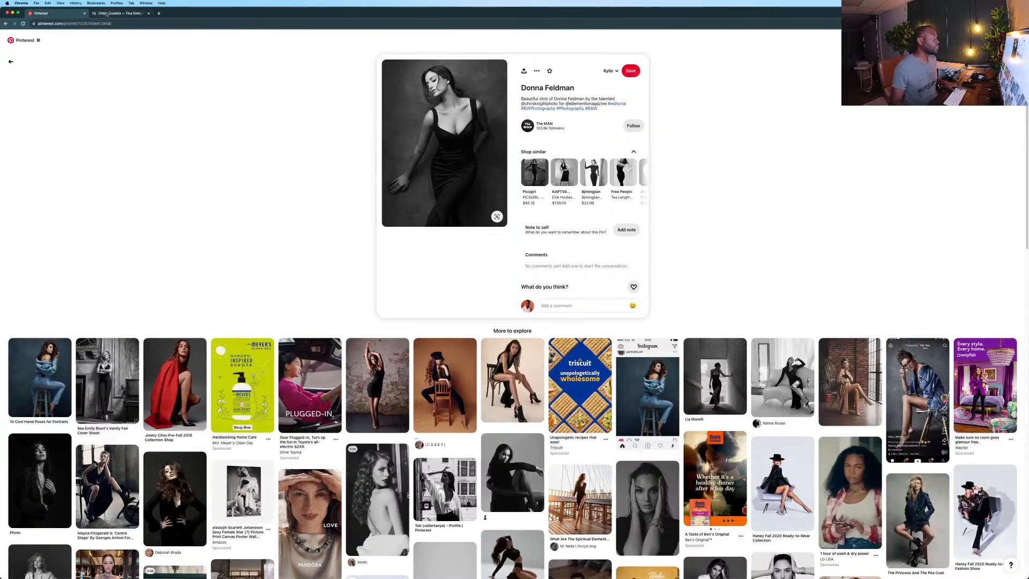
{"action": "key", "text": "ctrl+Tab"}
{"action": "scroll", "coordinate": [395, 242], "scroll_direction": "up", "scroll_amount": 9}
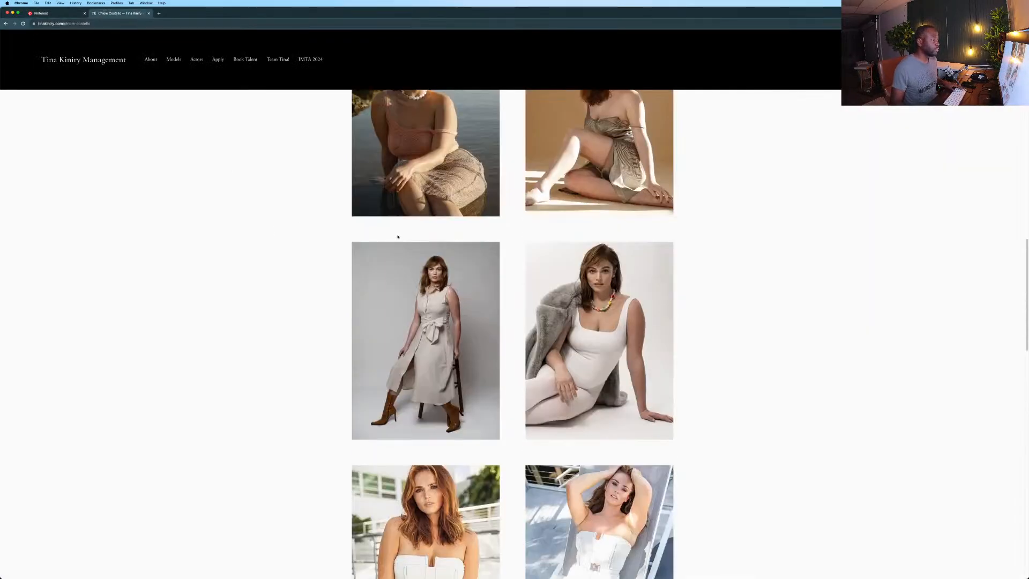
{"action": "scroll", "coordinate": [397, 236], "scroll_direction": "up", "scroll_amount": 15}
{"action": "scroll", "coordinate": [402, 234], "scroll_direction": "down", "scroll_amount": 8}
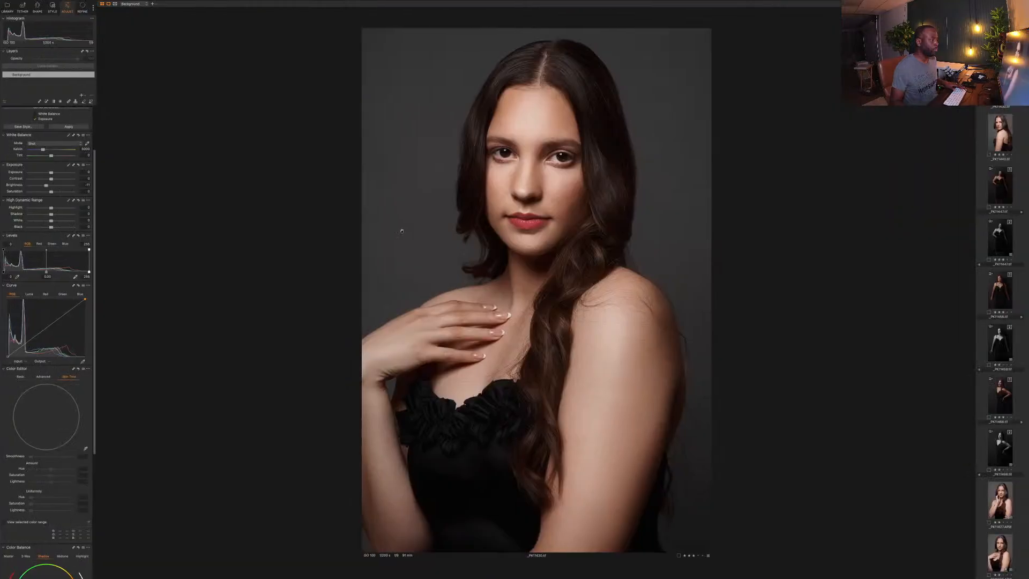
Apply the FL-05 (-) film style in Capture One, and browse another model's agency portfolio in Chrome for gray-background references.
{"action": "left_click", "coordinate": [52, 7]}
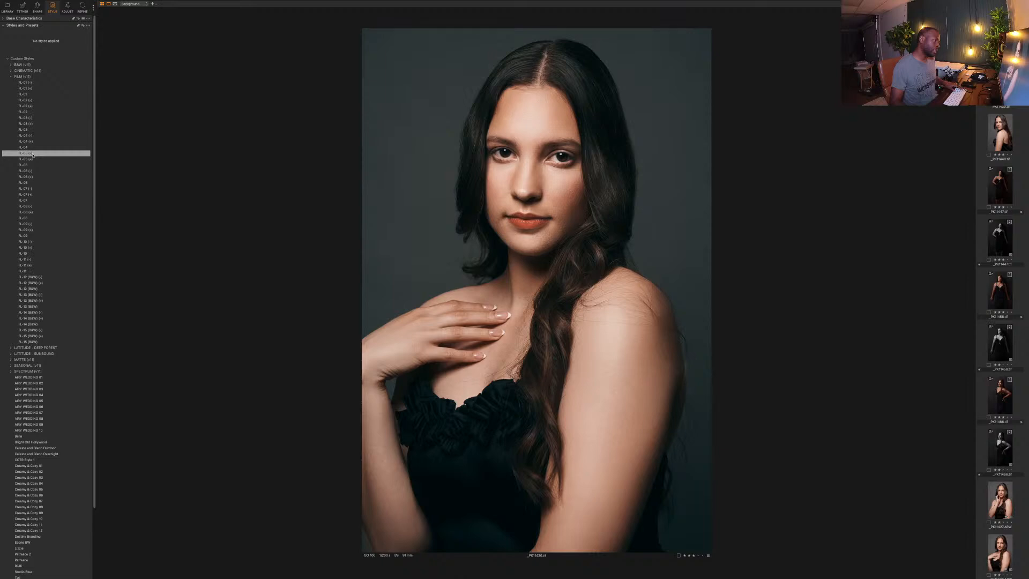
{"action": "key", "text": "ctrl+Left"}
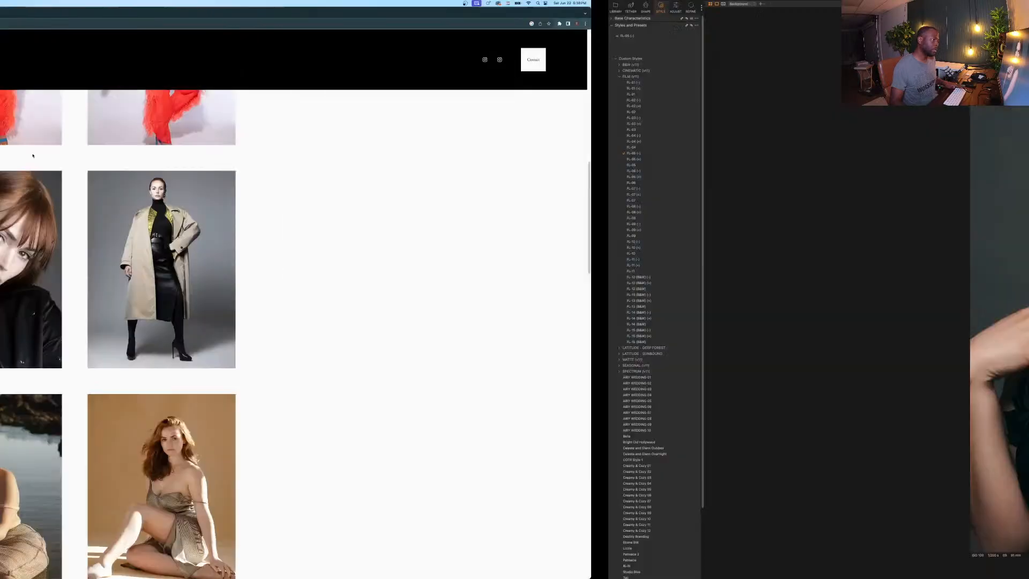
{"action": "scroll", "coordinate": [184, 254], "scroll_direction": "up", "scroll_amount": 15}
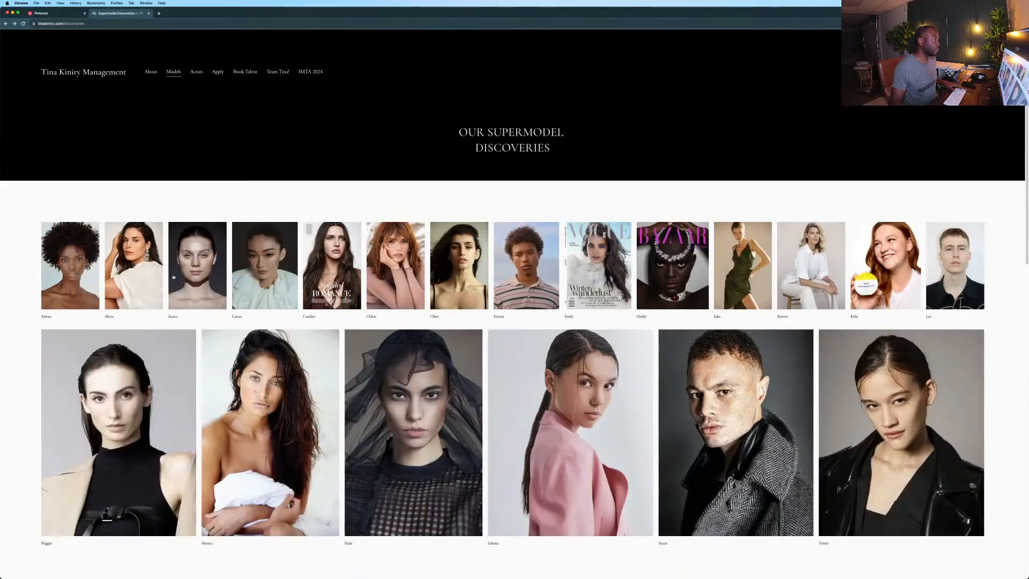
{"action": "left_click", "coordinate": [265, 266]}
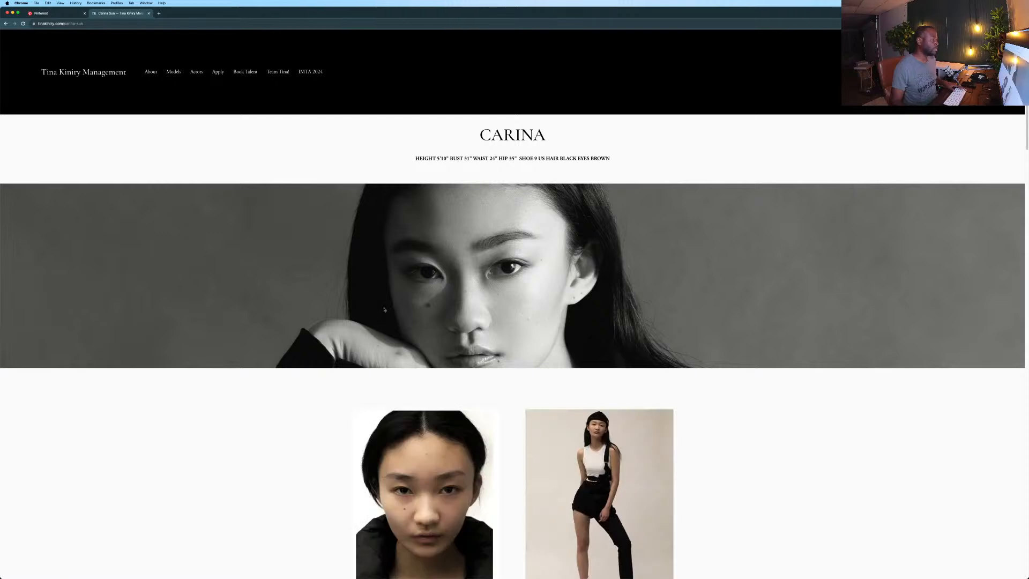
{"action": "scroll", "coordinate": [384, 309], "scroll_direction": "down", "scroll_amount": 10}
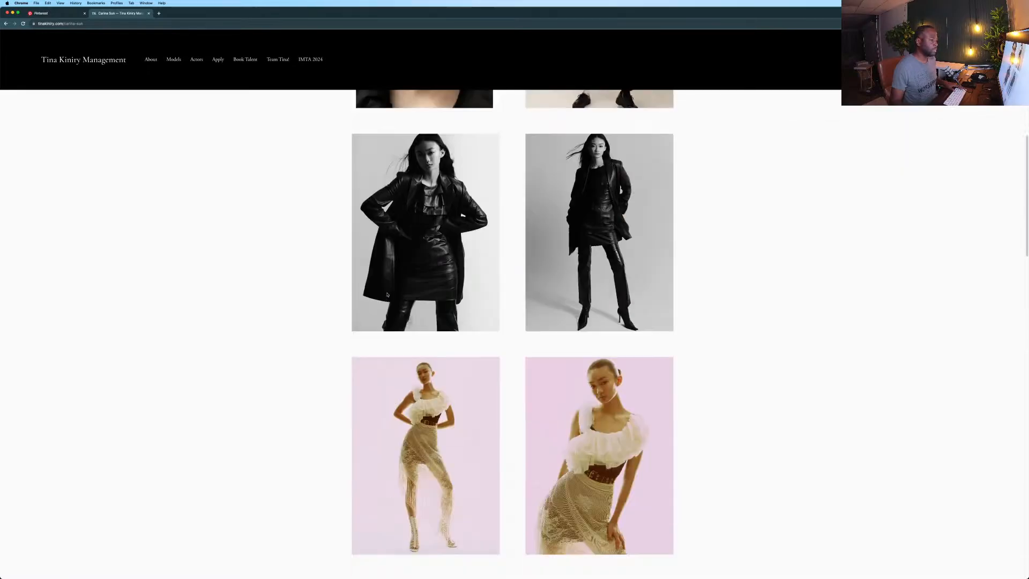
{"action": "scroll", "coordinate": [386, 294], "scroll_direction": "down", "scroll_amount": 10}
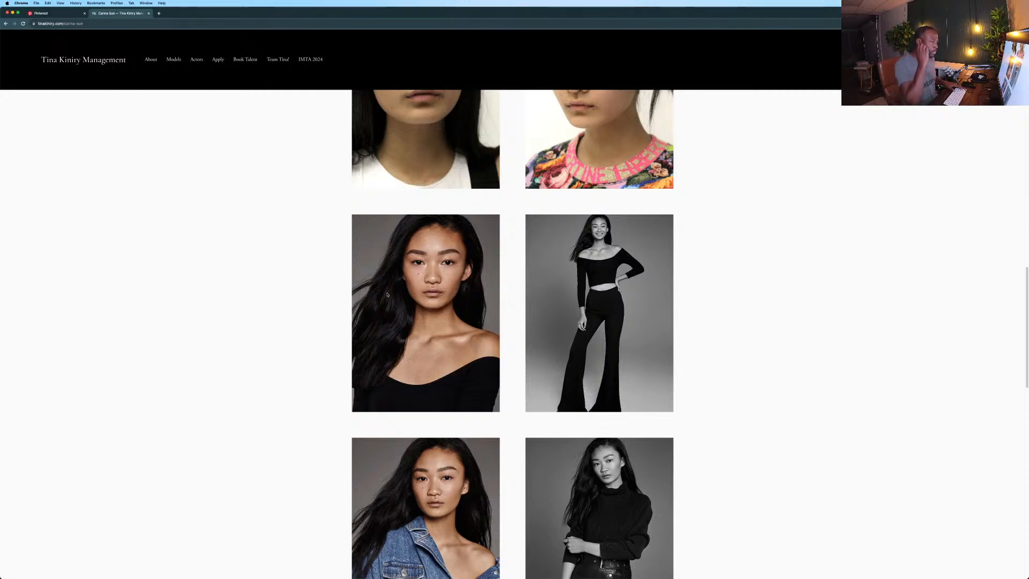
{"action": "scroll", "coordinate": [387, 298], "scroll_direction": "down", "scroll_amount": 5}
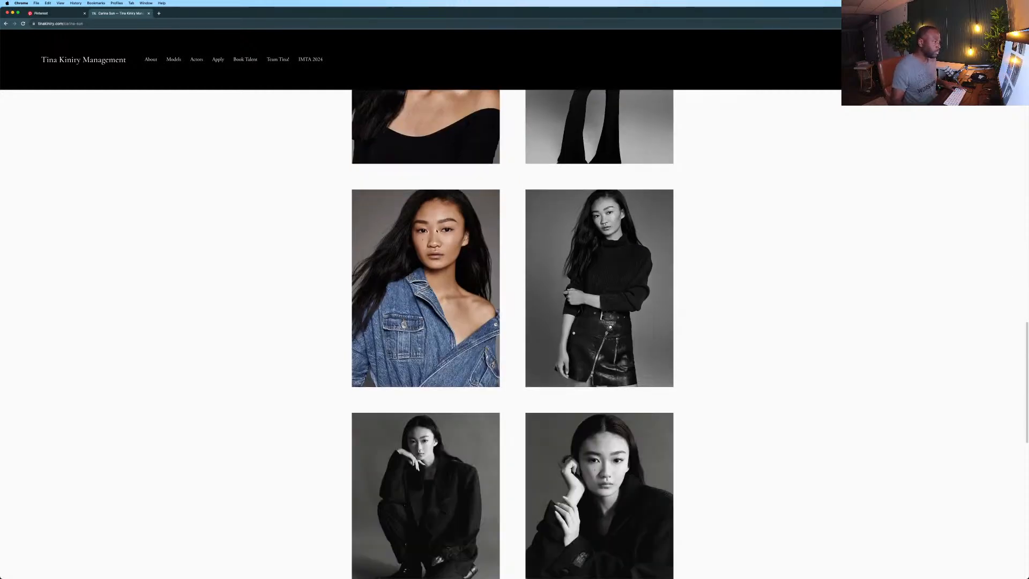
Compare the styled portrait with the Chrome references, remove the FL-05 (-) style and collapse the Film group.
{"action": "key", "text": "ctrl+Right"}
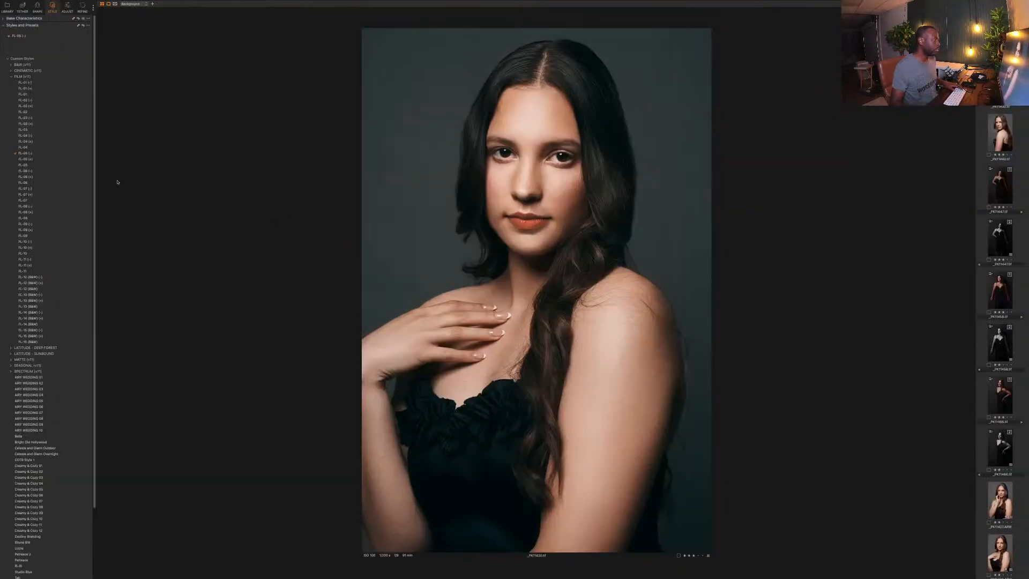
{"action": "key", "text": "ctrl+Left"}
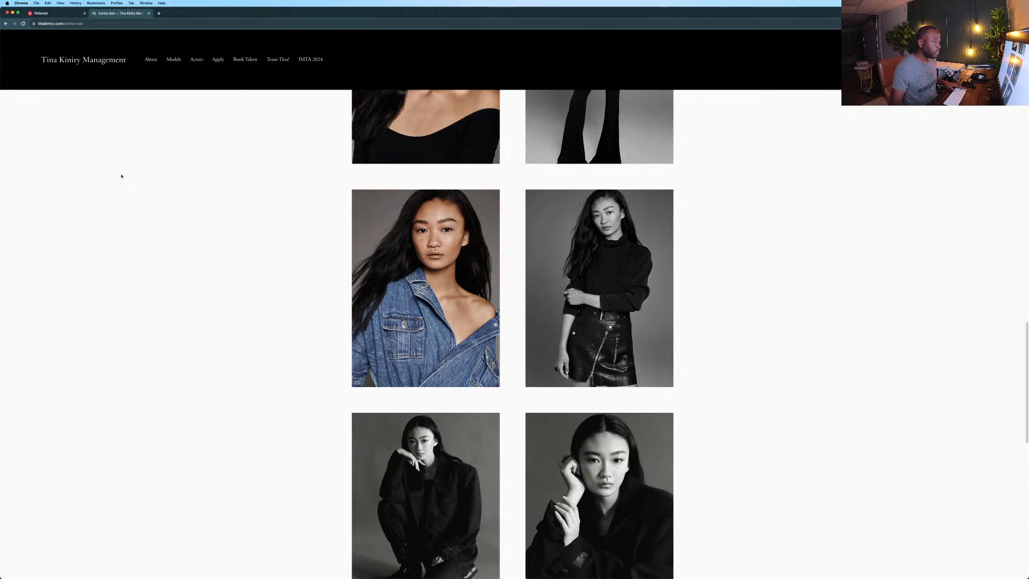
{"action": "key", "text": "ctrl+Right"}
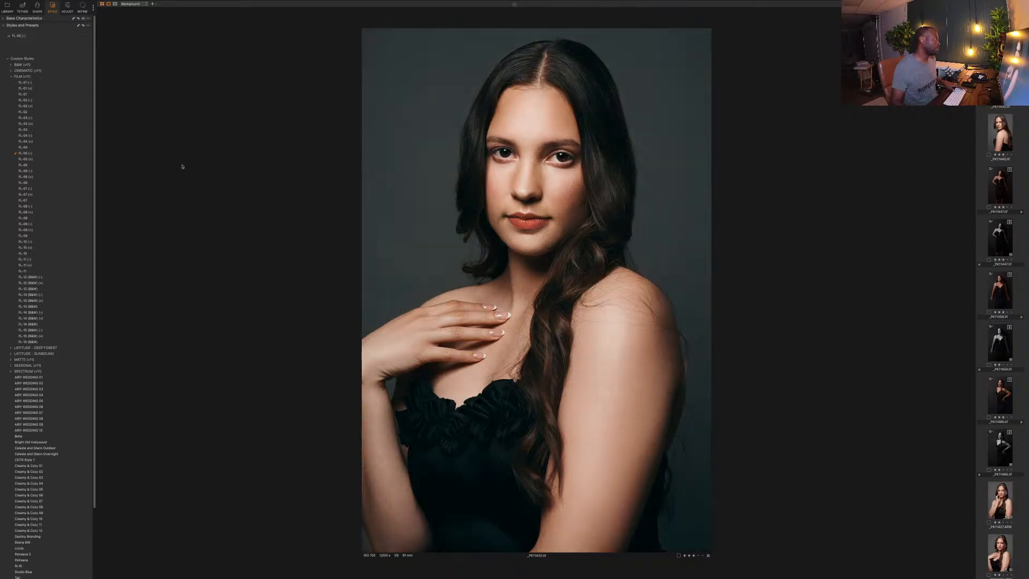
{"action": "left_click", "coordinate": [27, 154]}
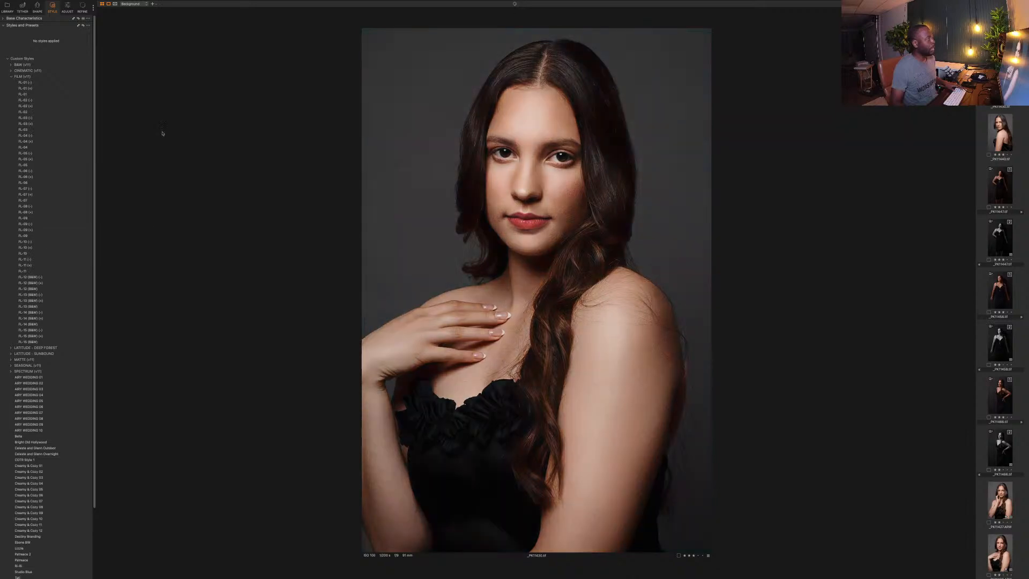
{"action": "left_click", "coordinate": [21, 76]}
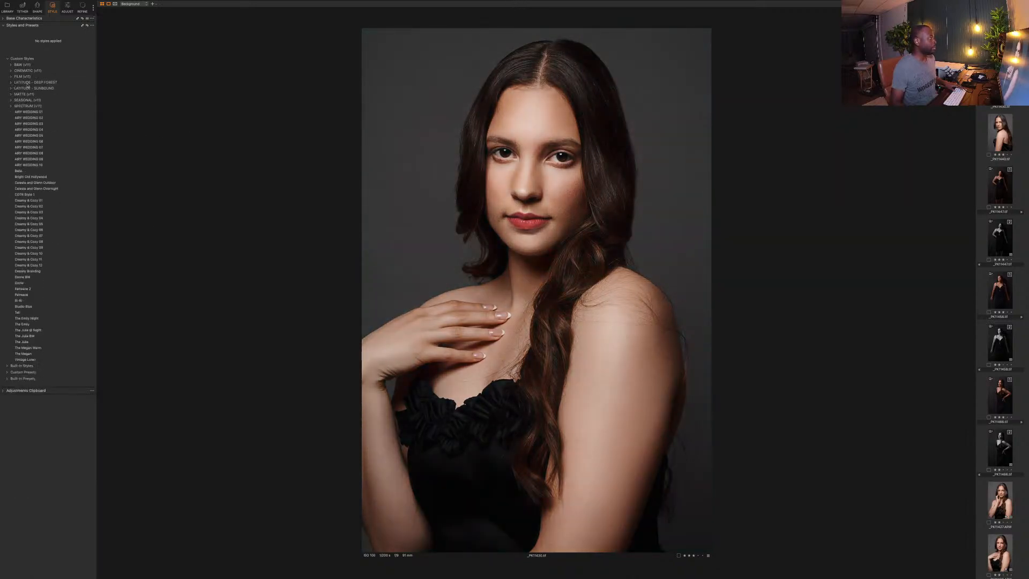
Select the color and black-and-white variants of the three black-dress portraits and view all six together.
{"action": "left_click", "coordinate": [72, 2]}
{"action": "left_click", "coordinate": [246, 101]}
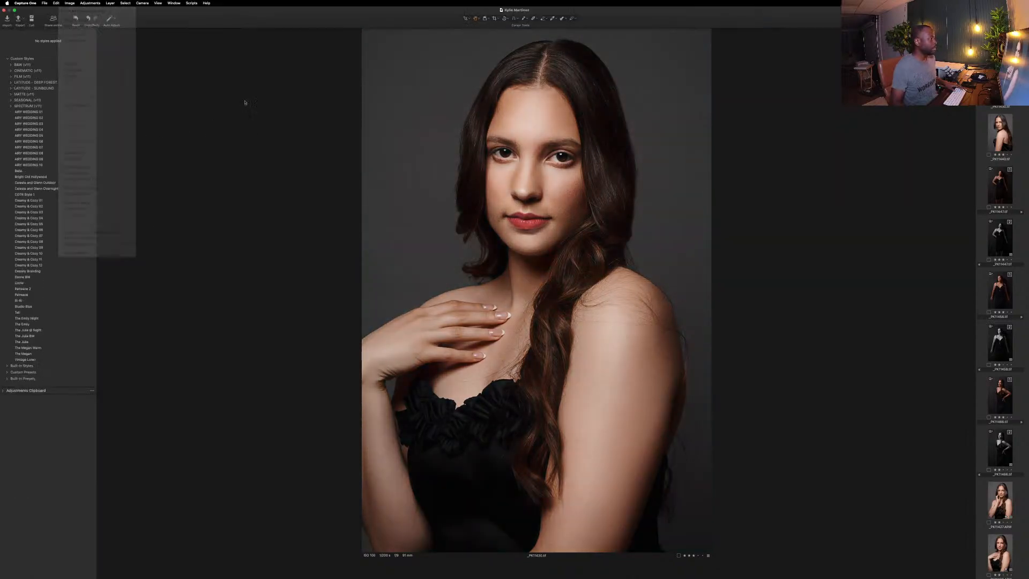
{"action": "left_click", "coordinate": [978, 207]}
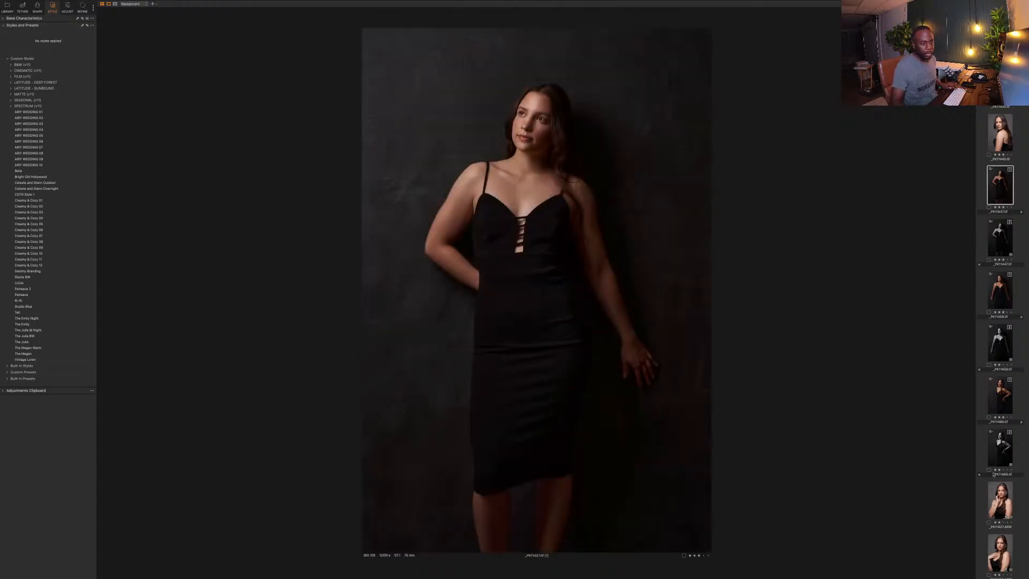
{"action": "left_click", "coordinate": [1000, 447], "text": "shift"}
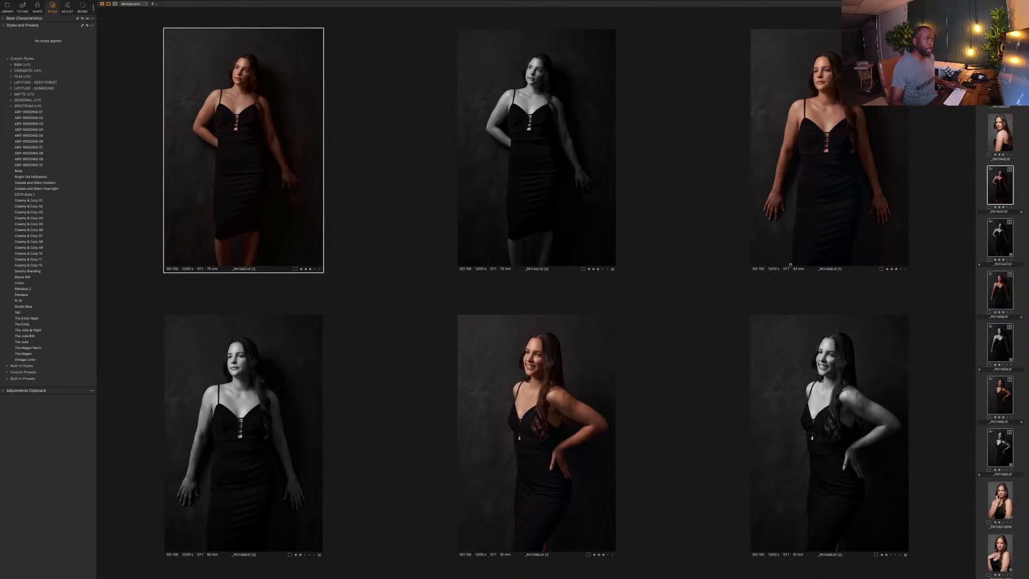